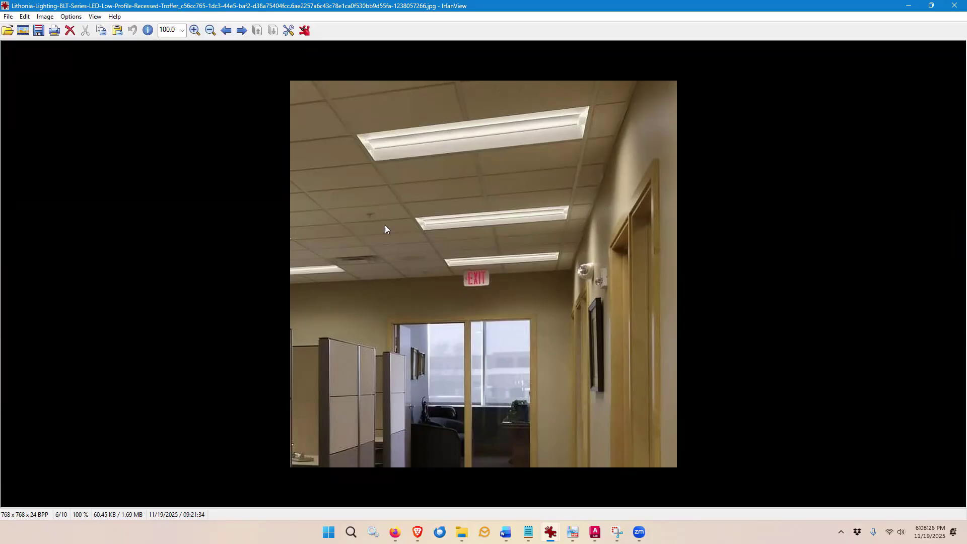
Step: Look through the recessed troffer and wall washer images, and switch to the linear suspended fixture photo in PDF-XChange Viewer
{"action": "left_click", "coordinate": [910, 7]}
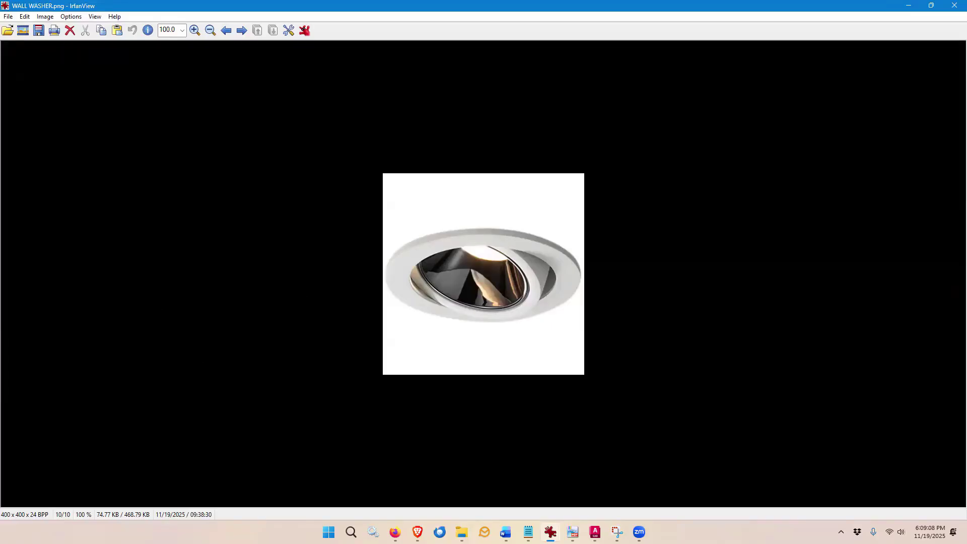
{"action": "key", "text": "Left"}
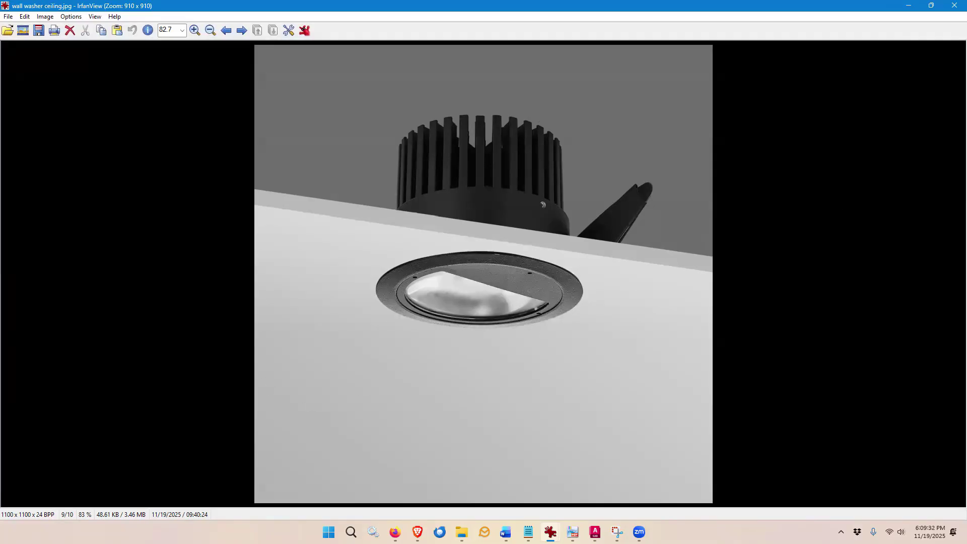
{"action": "key", "text": "alt+Tab"}
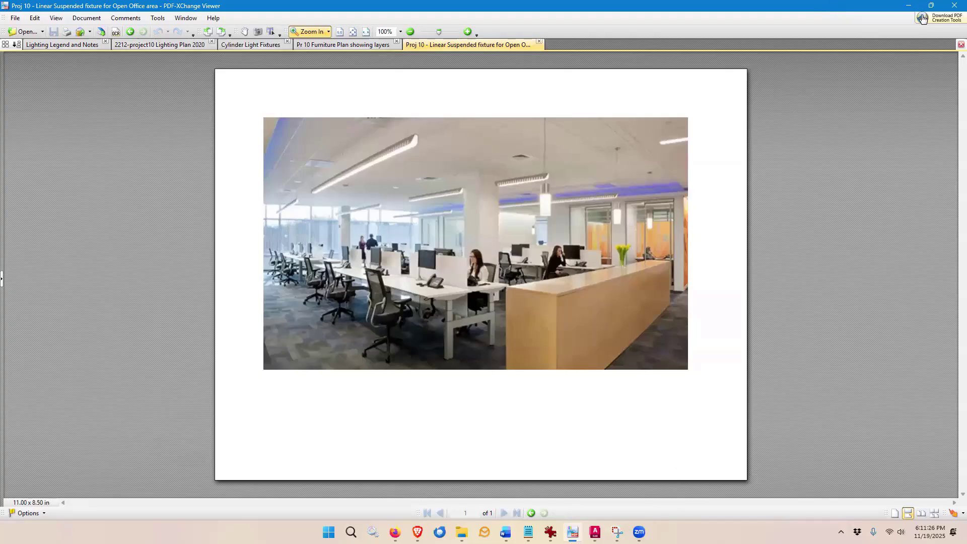
Step: Switch to Ceiling-Lighting Plan.dwg in AutoCAD and examine the ceiling grid across the floor plan
{"action": "mouse_move", "coordinate": [595, 532]}
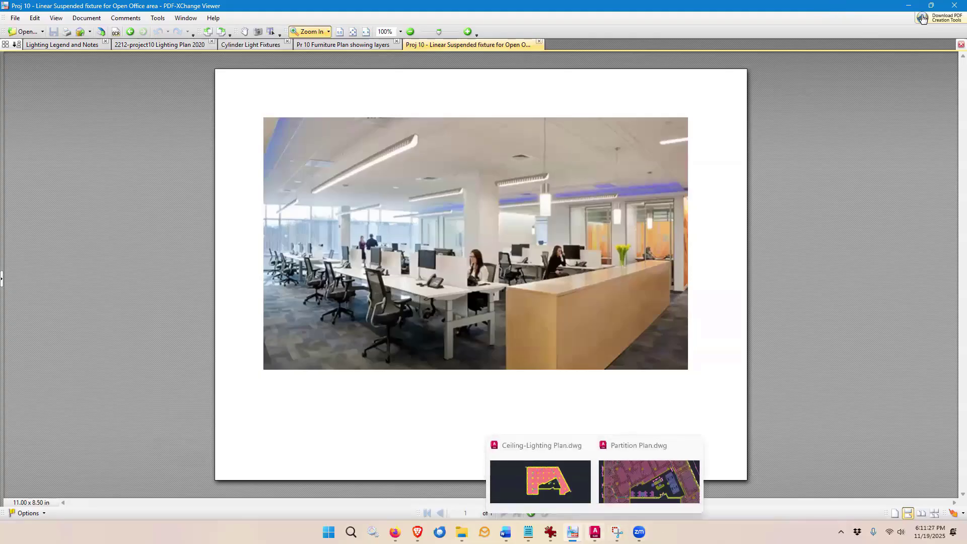
{"action": "left_click", "coordinate": [544, 495]}
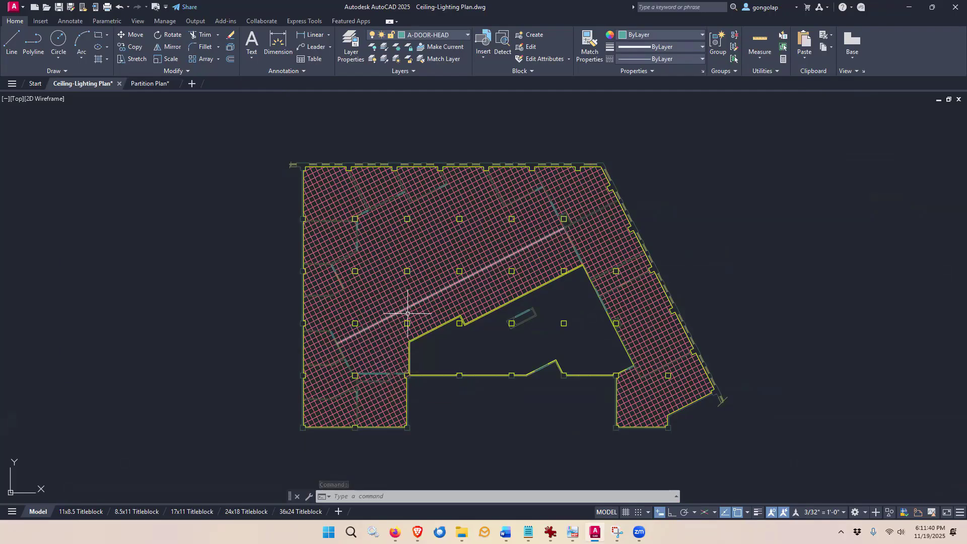
{"action": "scroll", "coordinate": [427, 323], "scroll_direction": "up", "scroll_amount": 2}
{"action": "mouse_move", "coordinate": [427, 324]}
{"action": "middle_mouse_down"}
{"action": "mouse_move", "coordinate": [443, 340]}
{"action": "mouse_move", "coordinate": [428, 361]}
{"action": "middle_mouse_up"}
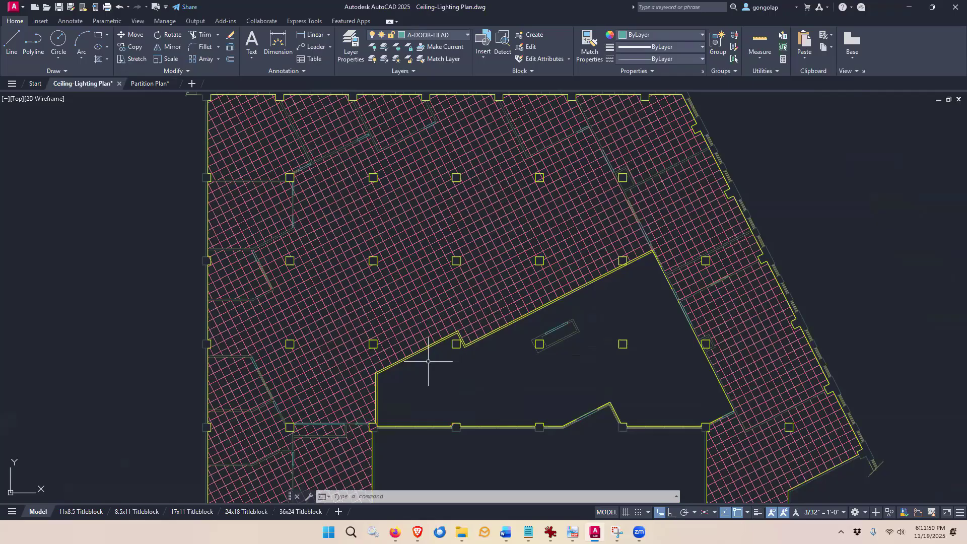
{"action": "scroll", "coordinate": [513, 303], "scroll_direction": "down", "scroll_amount": 3}
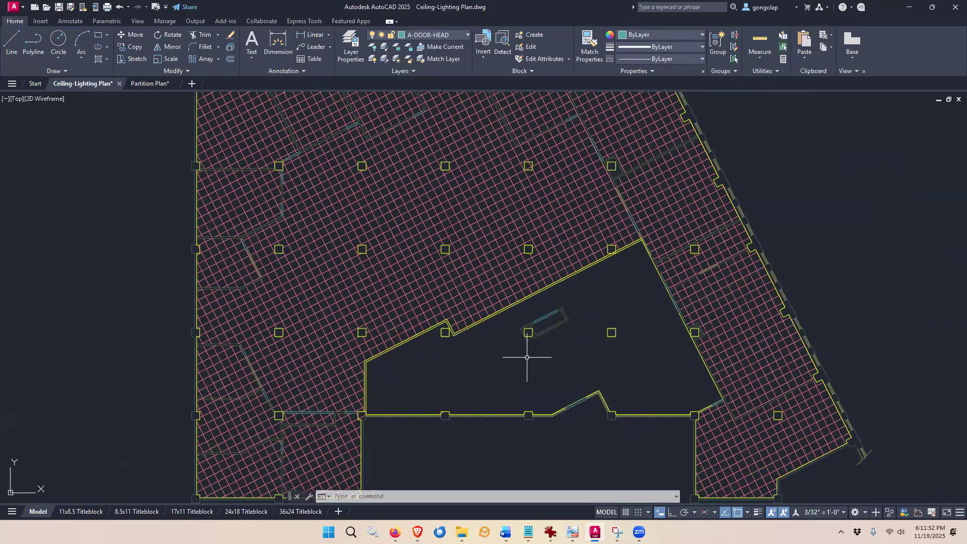
{"action": "scroll", "coordinate": [521, 363], "scroll_direction": "up", "scroll_amount": 2}
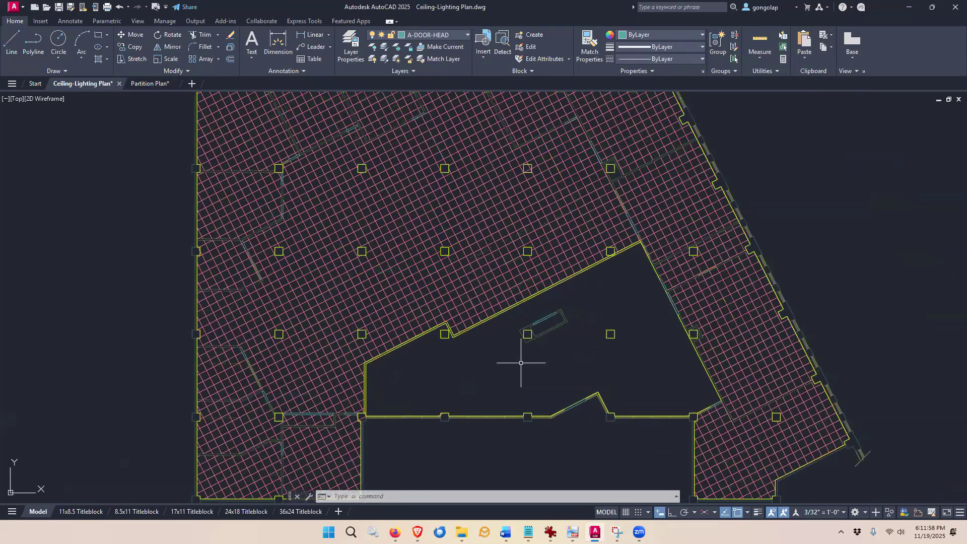
Step: Check the layer list for the XREF - Furniture Plan layer, and close the list
{"action": "type", "text": "la"}
{"action": "key", "text": "Return"}
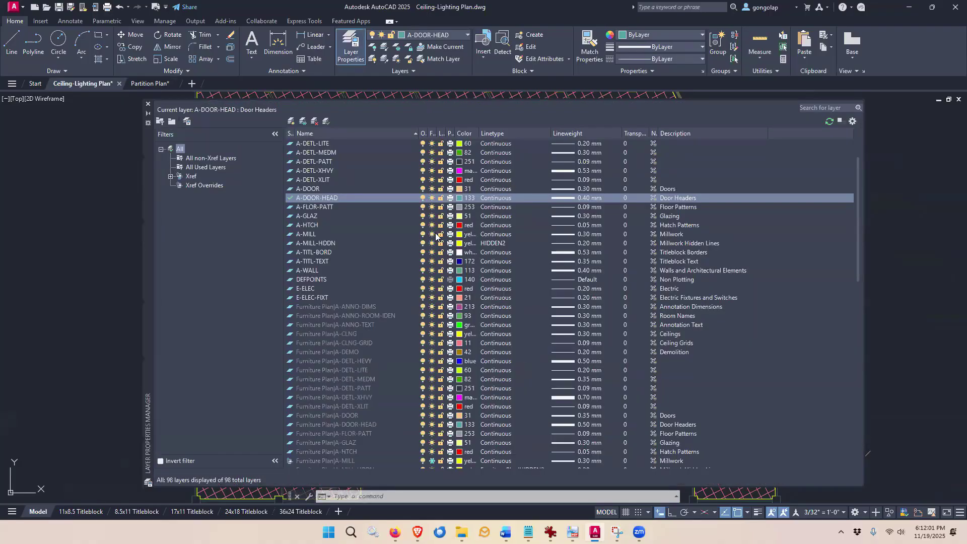
{"action": "scroll", "coordinate": [436, 235], "scroll_direction": "down", "scroll_amount": 15}
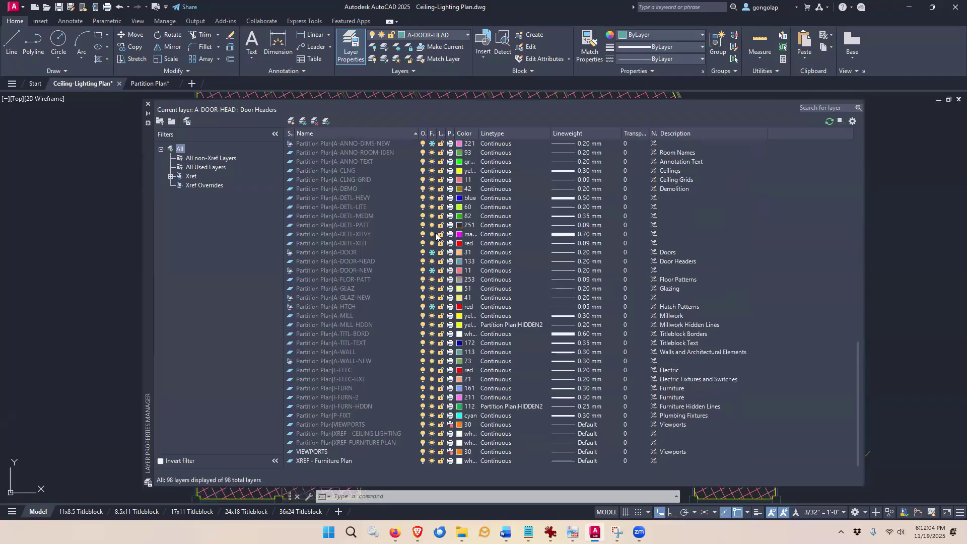
{"action": "left_click", "coordinate": [306, 462]}
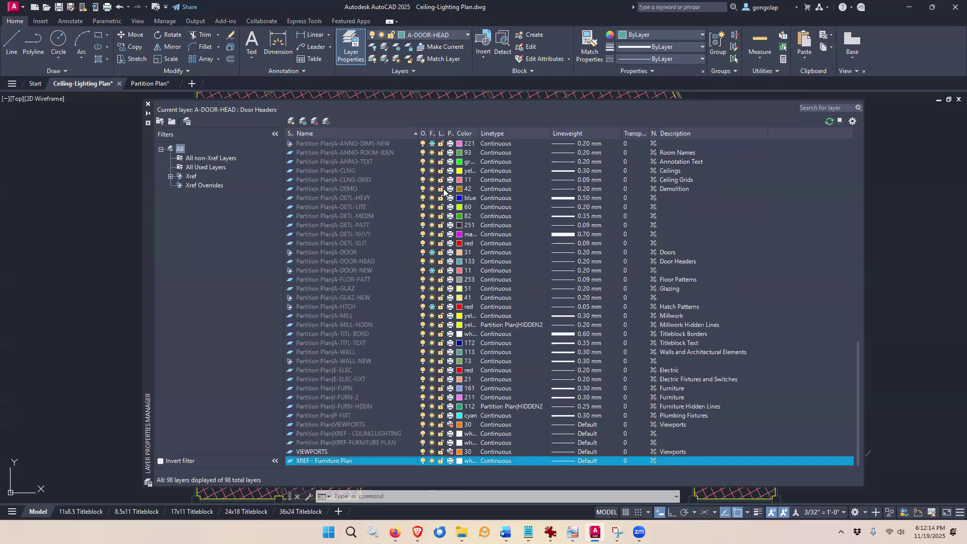
{"action": "left_click", "coordinate": [149, 104]}
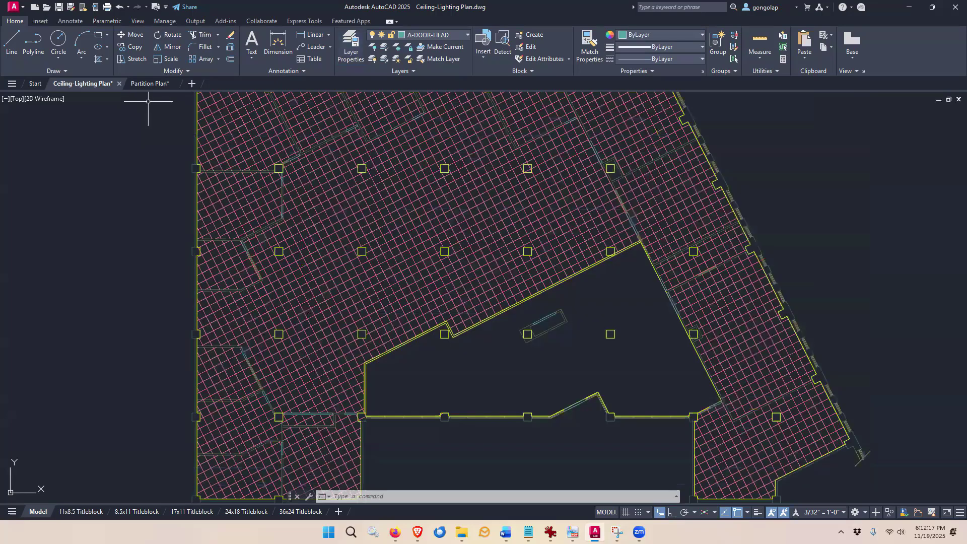
{"action": "middle_click_drag", "start_coordinate": [461, 383], "coordinate": [476, 382]}
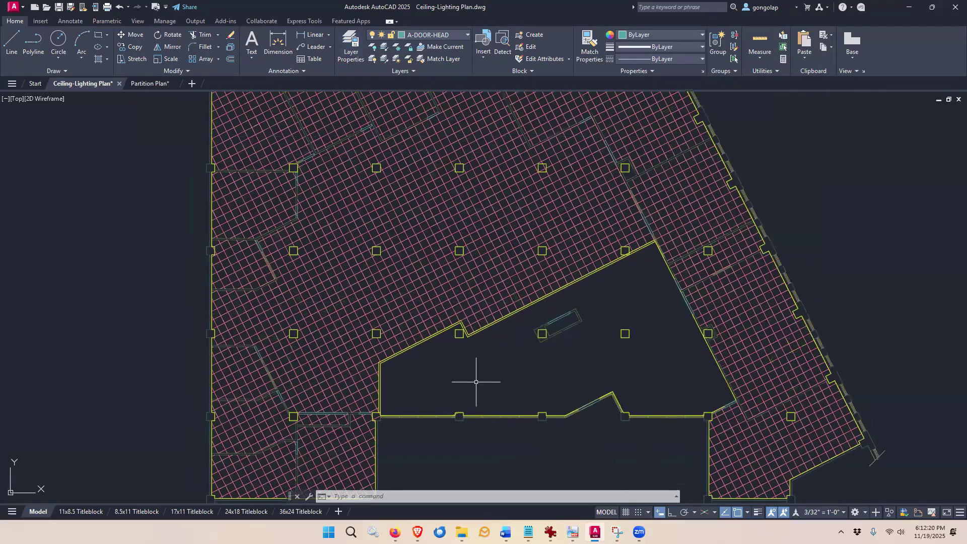
{"action": "scroll", "coordinate": [476, 382], "scroll_direction": "down", "scroll_amount": 2}
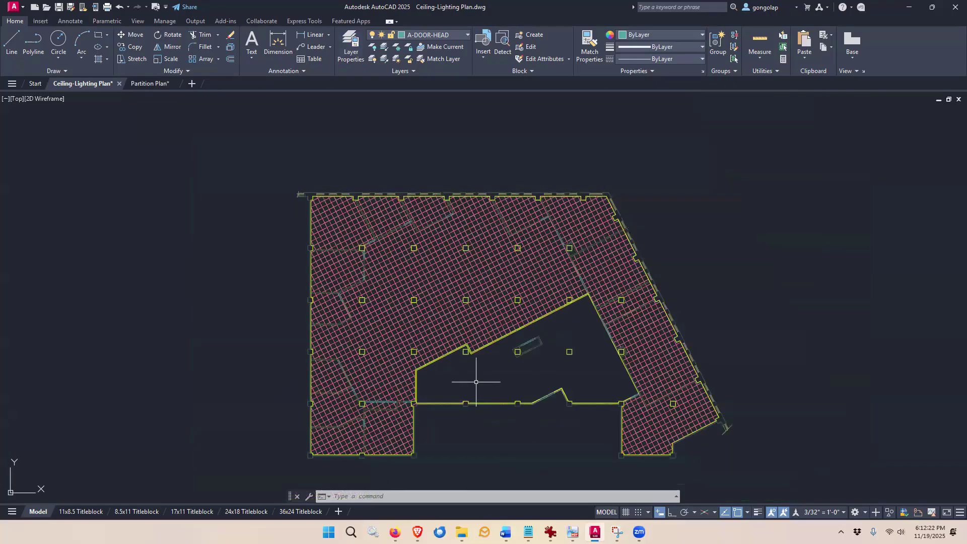
Step: Thaw the Furniture Plan|I-FURN and Furniture Plan|I-FURN-2 layers of the referenced furniture plan
{"action": "type", "text": "la"}
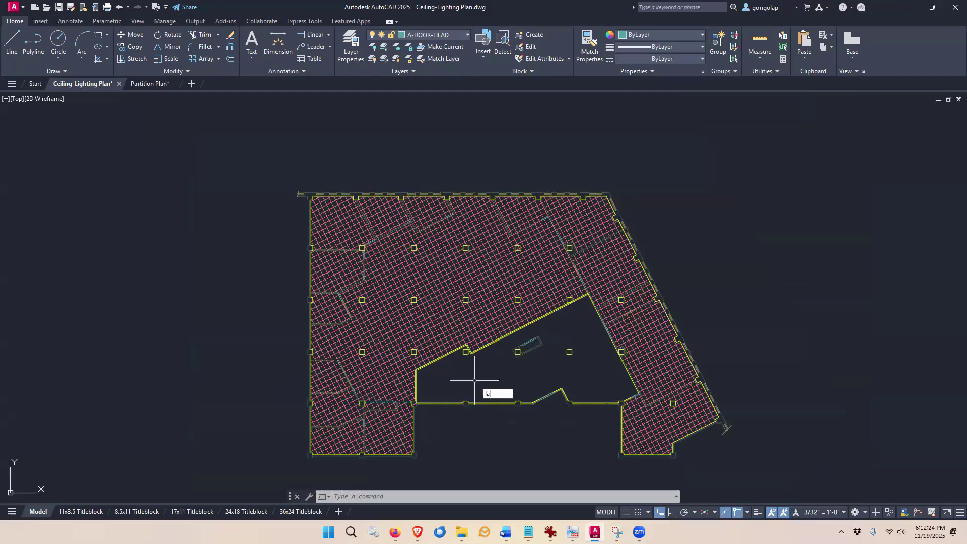
{"action": "key", "text": "Return"}
{"action": "scroll", "coordinate": [475, 384], "scroll_direction": "down", "scroll_amount": 15}
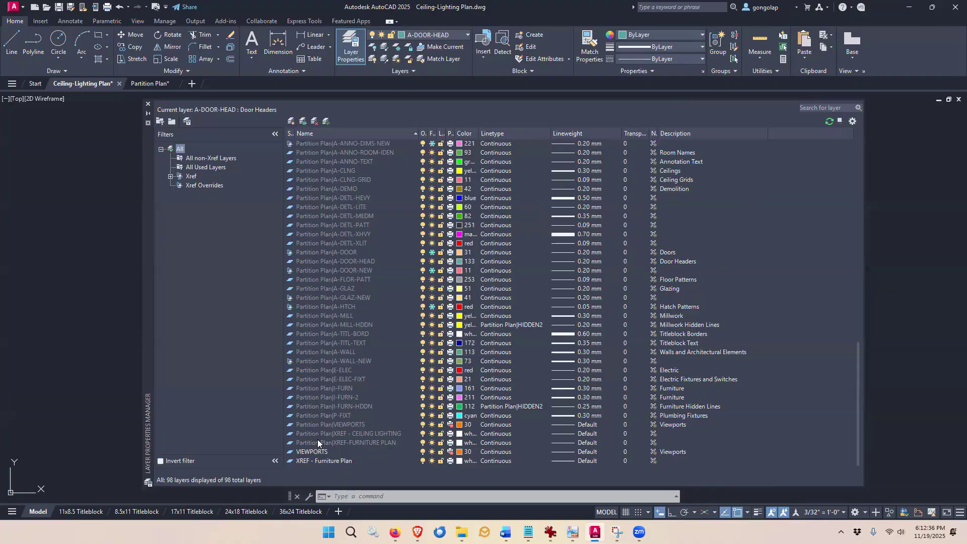
{"action": "scroll", "coordinate": [320, 443], "scroll_direction": "up", "scroll_amount": 1}
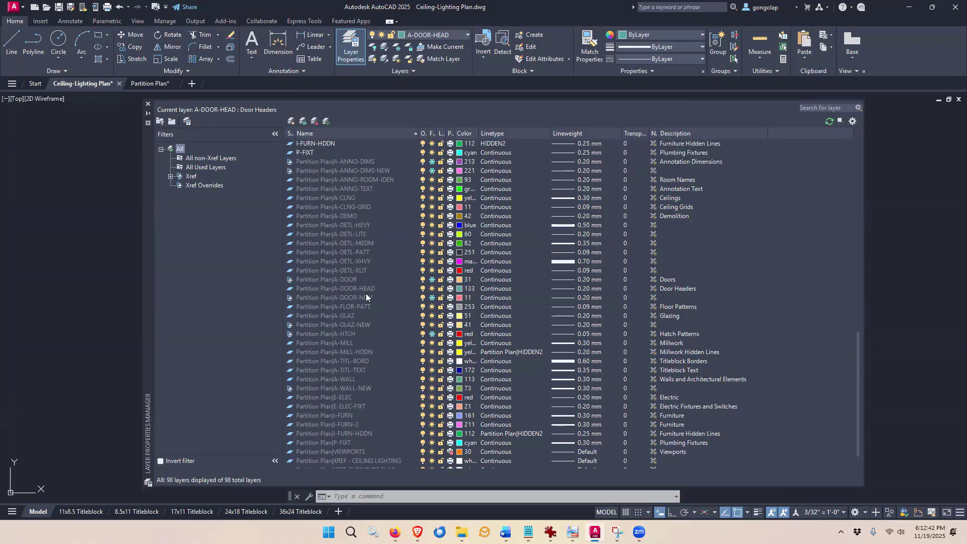
{"action": "scroll", "coordinate": [357, 329], "scroll_direction": "down", "scroll_amount": 1}
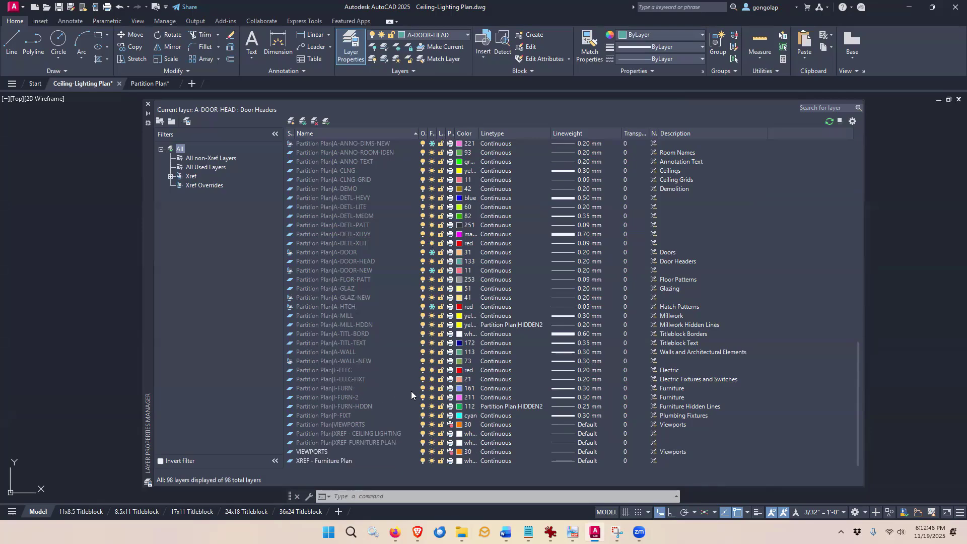
{"action": "scroll", "coordinate": [358, 392], "scroll_direction": "up", "scroll_amount": 11}
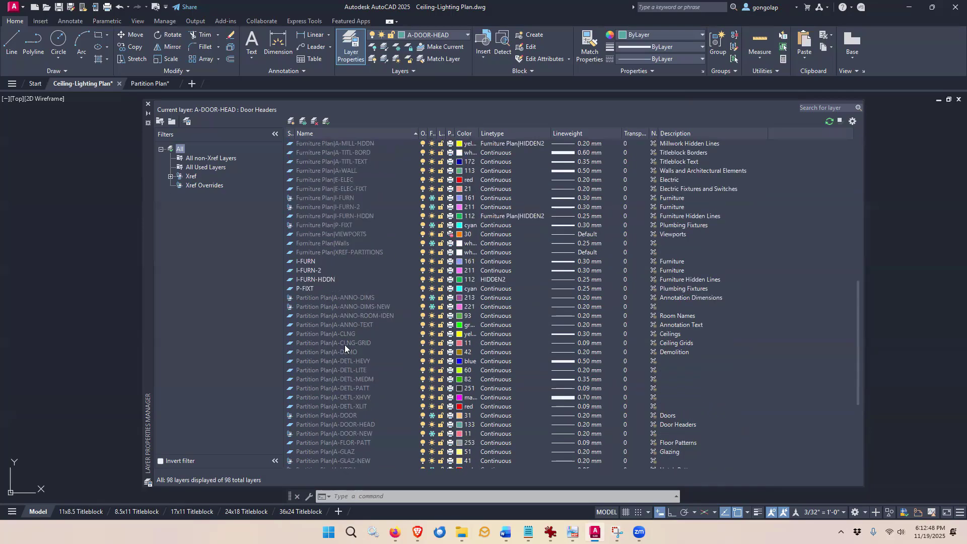
{"action": "scroll", "coordinate": [344, 344], "scroll_direction": "up", "scroll_amount": 2}
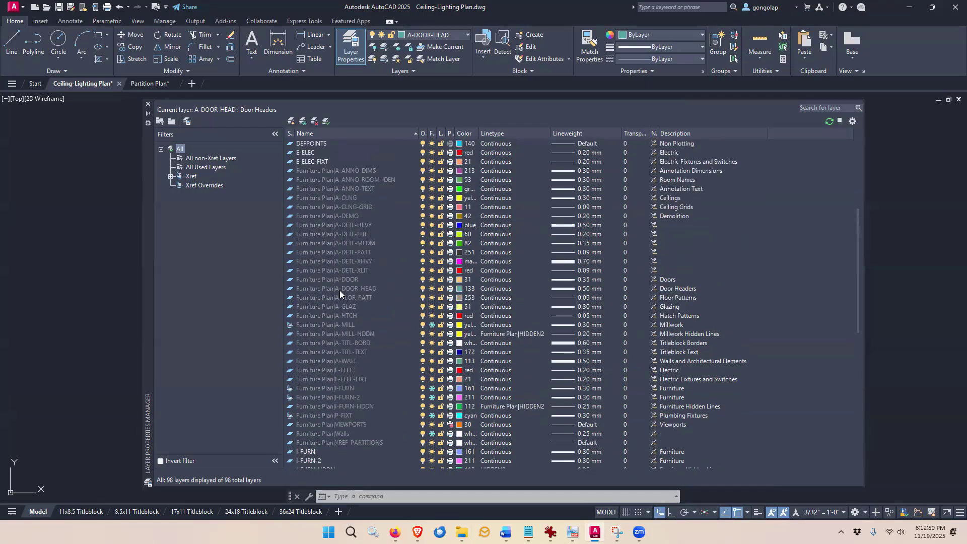
{"action": "scroll", "coordinate": [326, 294], "scroll_direction": "down", "scroll_amount": 6}
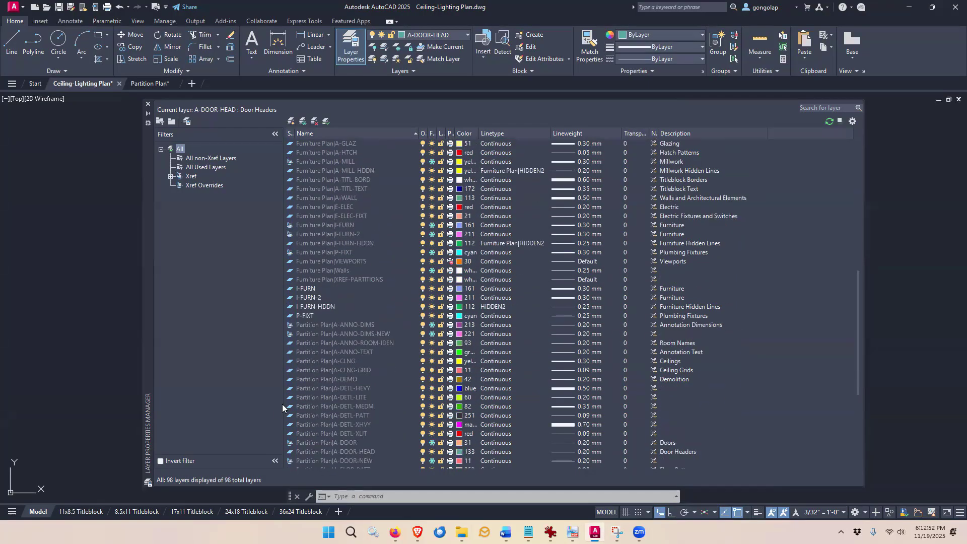
{"action": "scroll", "coordinate": [322, 353], "scroll_direction": "down", "scroll_amount": 4}
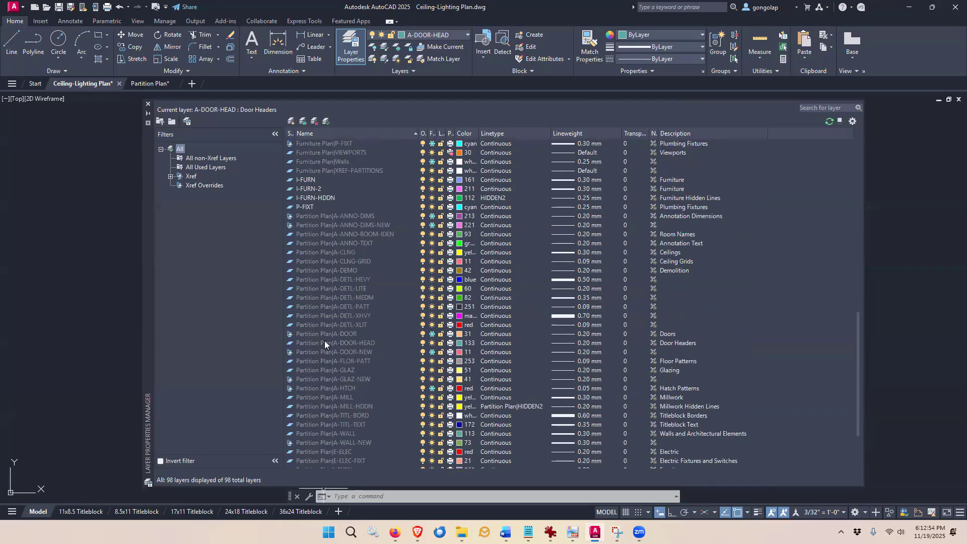
{"action": "scroll", "coordinate": [324, 342], "scroll_direction": "up", "scroll_amount": 9}
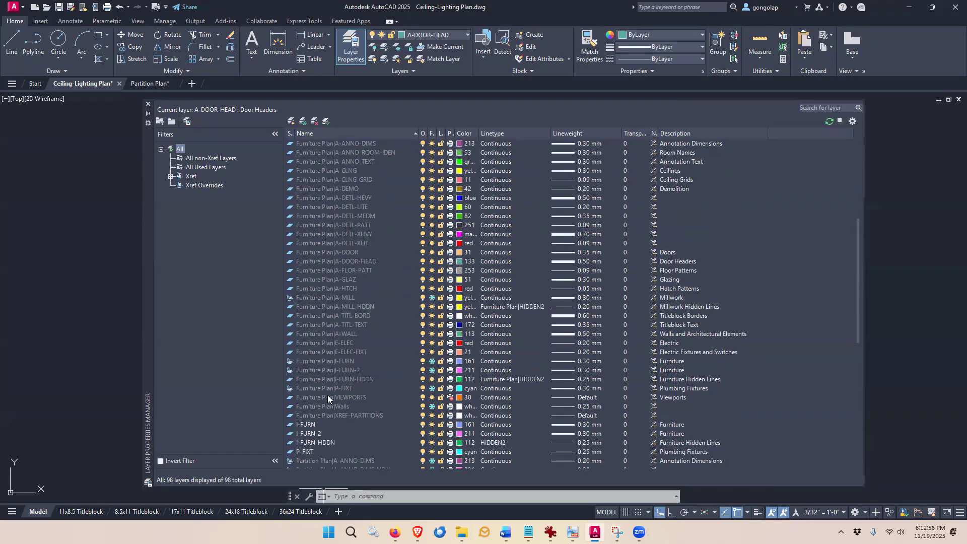
{"action": "left_click", "coordinate": [323, 362]}
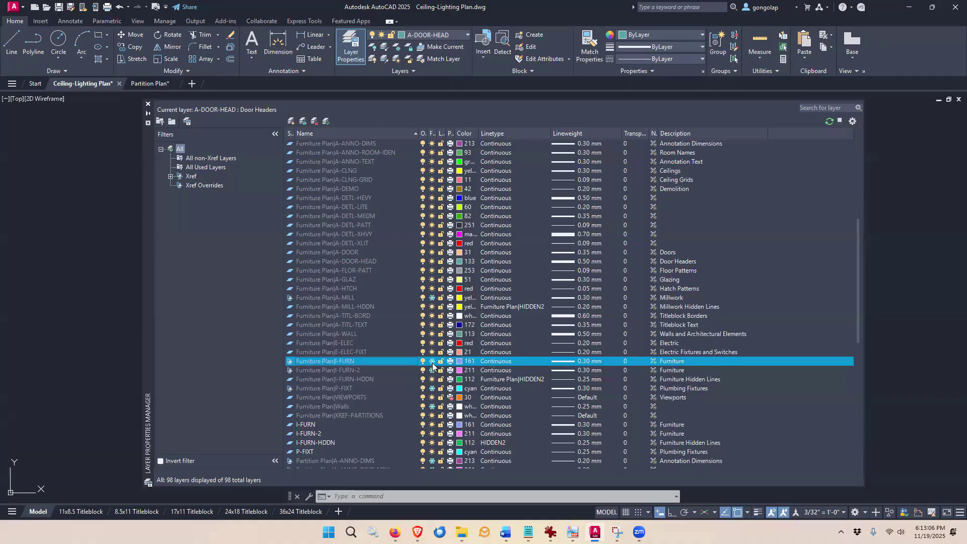
{"action": "left_click", "coordinate": [336, 370]}
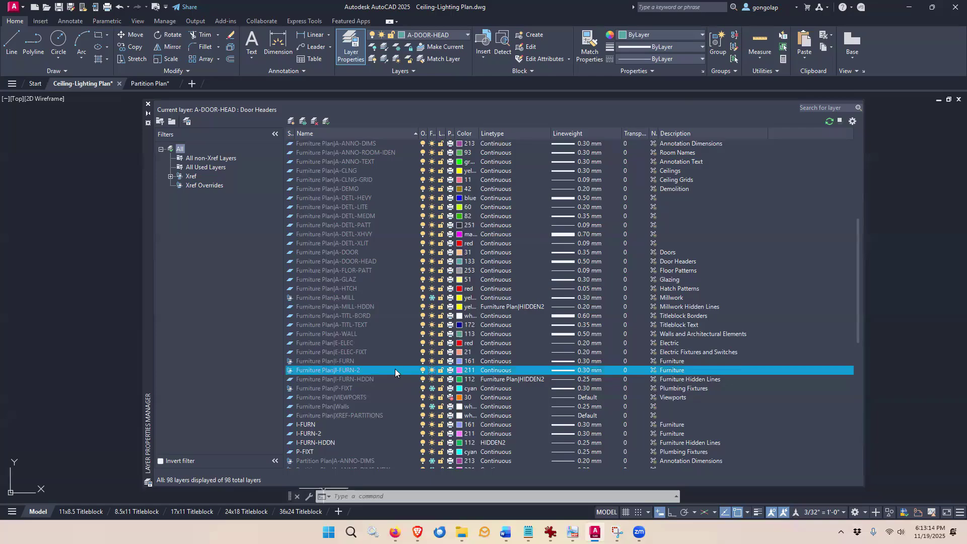
Step: Thaw the Furniture Plan|A-MILL millwork layer and close the layer list
{"action": "left_click", "coordinate": [369, 299]}
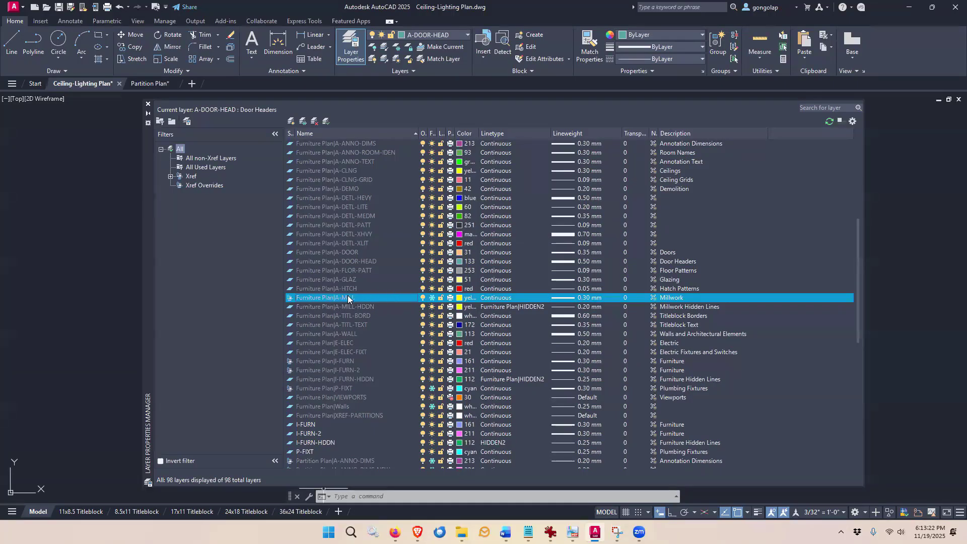
{"action": "left_click", "coordinate": [432, 298]}
{"action": "left_click", "coordinate": [363, 359]}
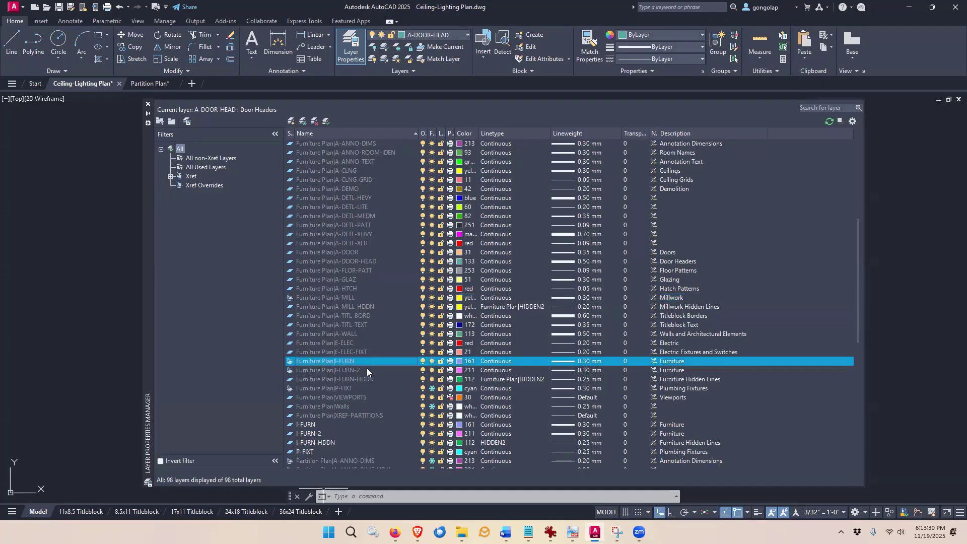
{"action": "left_click", "coordinate": [367, 371]}
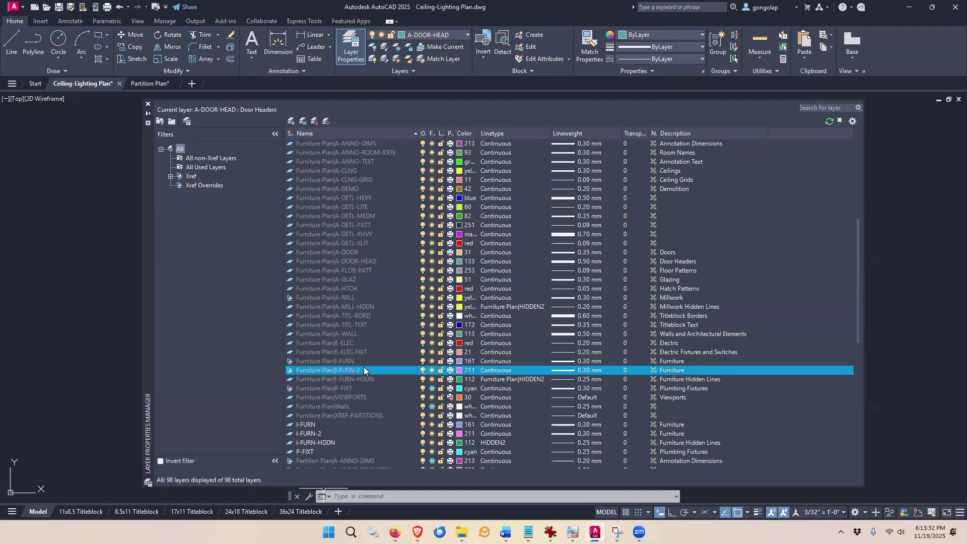
{"action": "left_click", "coordinate": [147, 104]}
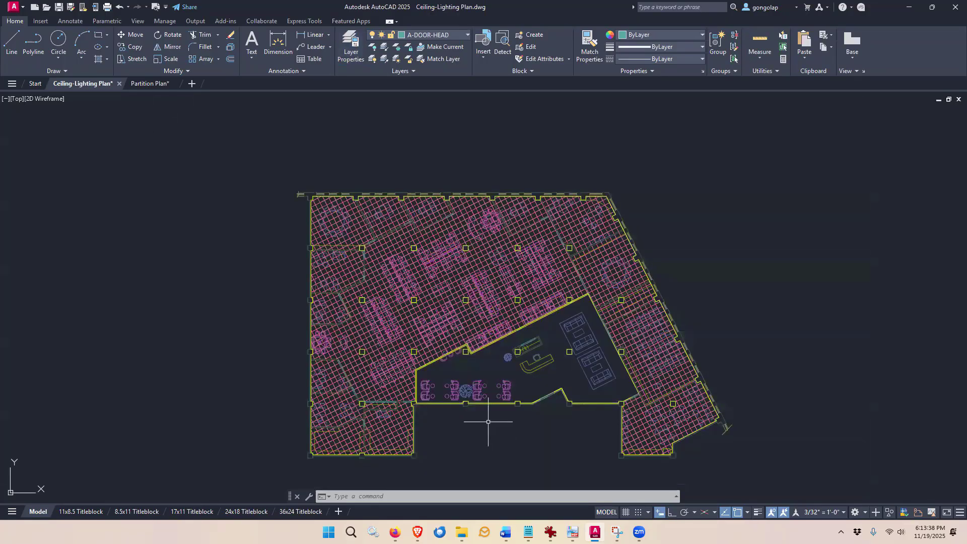
{"action": "scroll", "coordinate": [457, 363], "scroll_direction": "up", "scroll_amount": 2}
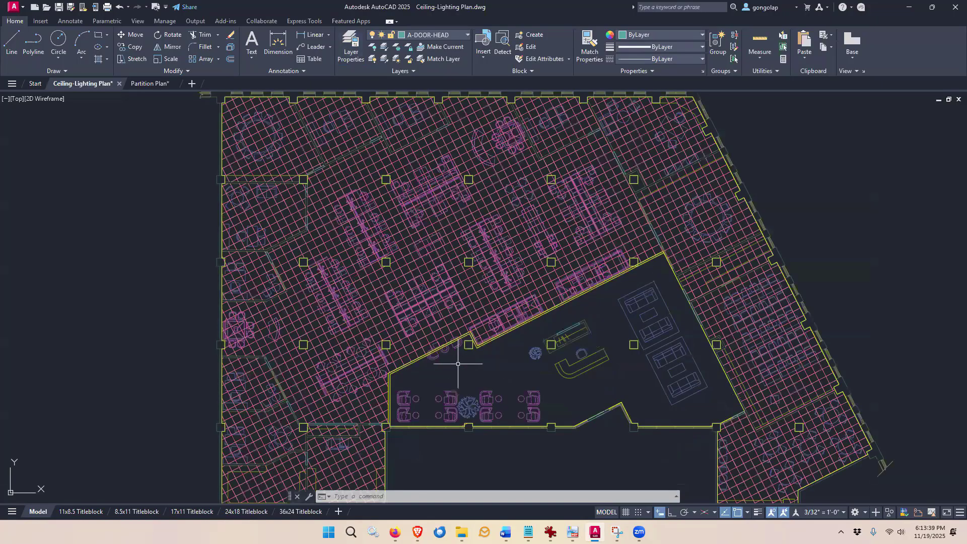
{"action": "scroll", "coordinate": [412, 327], "scroll_direction": "up", "scroll_amount": 2}
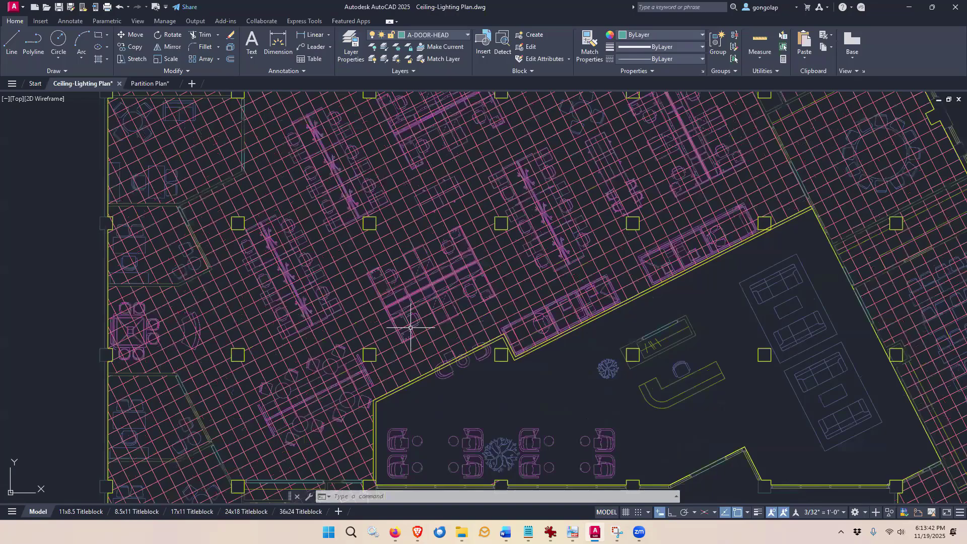
{"action": "scroll", "coordinate": [459, 370], "scroll_direction": "down", "scroll_amount": 2}
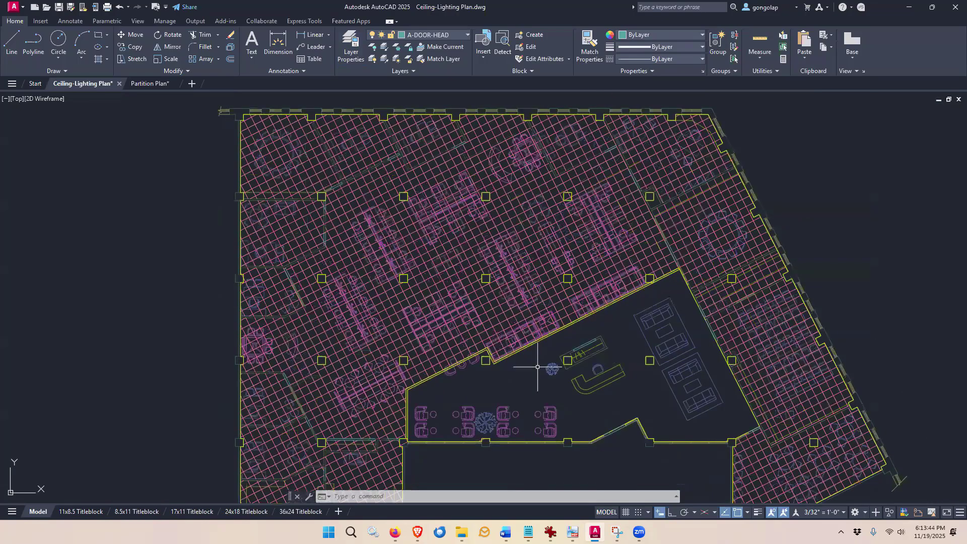
{"action": "middle_click_drag", "start_coordinate": [537, 367], "coordinate": [532, 360]}
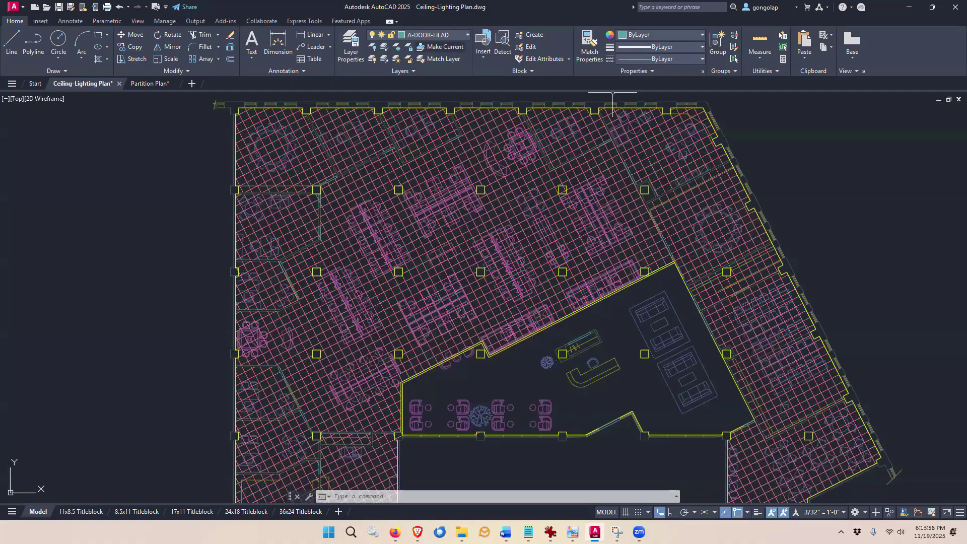
Step: Set the A-CLNG-GRID layer's color to index color 252 and close the layer manager
{"action": "left_click", "coordinate": [350, 45]}
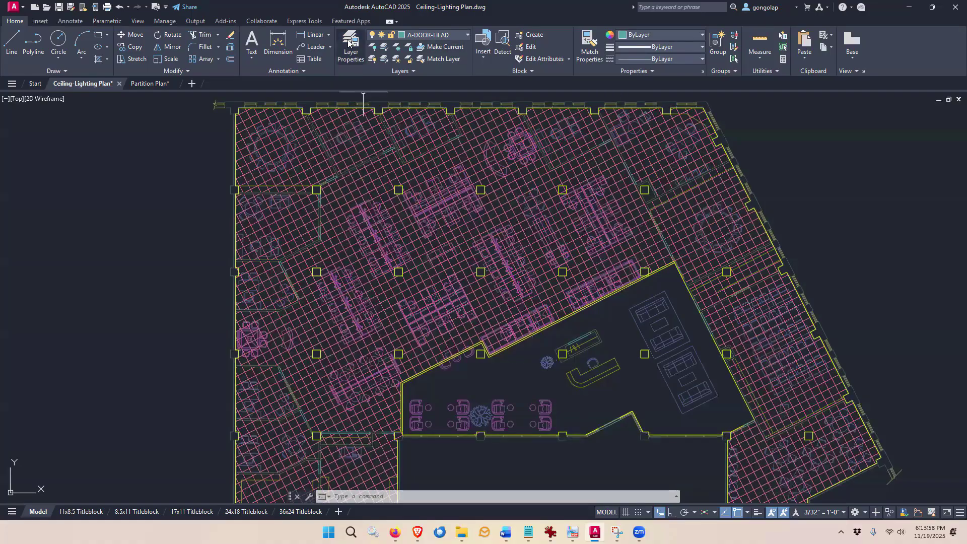
{"action": "scroll", "coordinate": [329, 328], "scroll_direction": "up", "scroll_amount": 5}
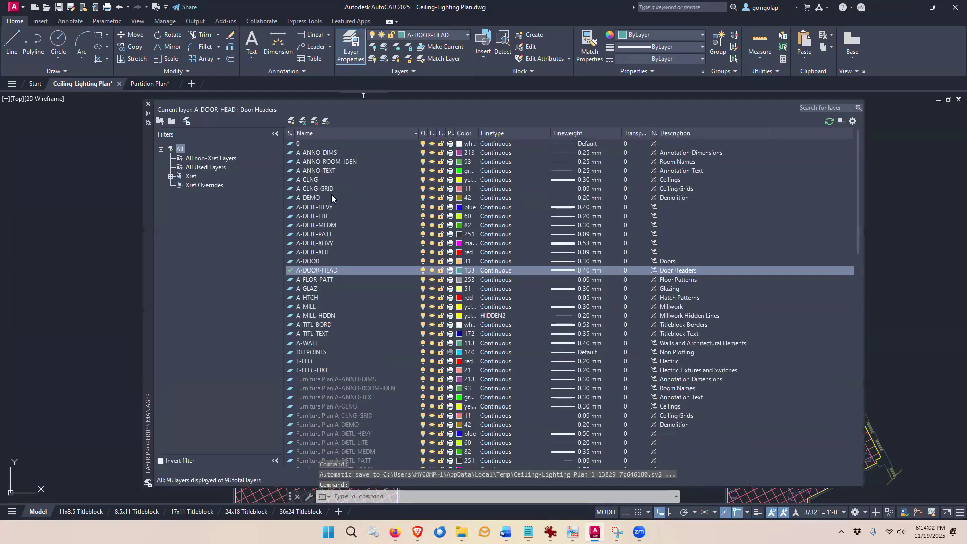
{"action": "left_click", "coordinate": [306, 189]}
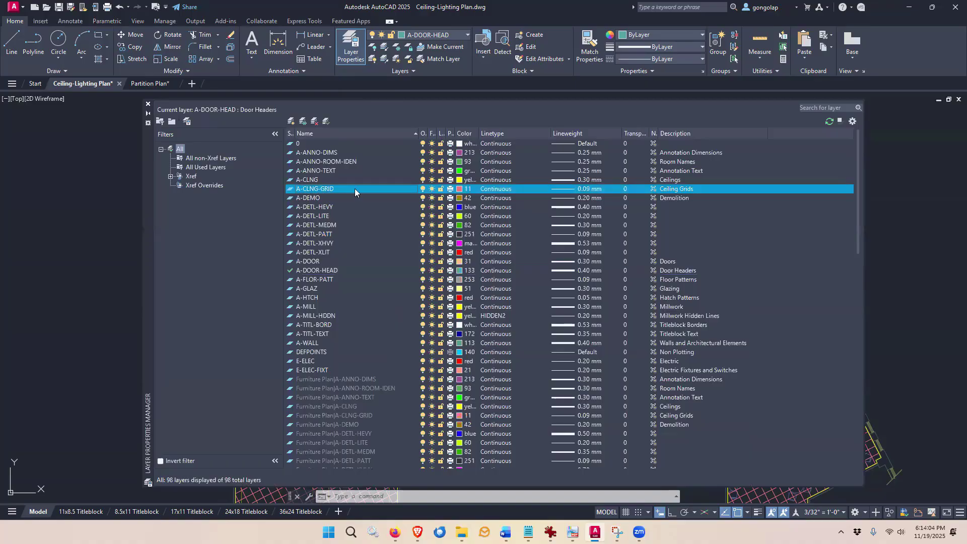
{"action": "left_click", "coordinate": [461, 192]}
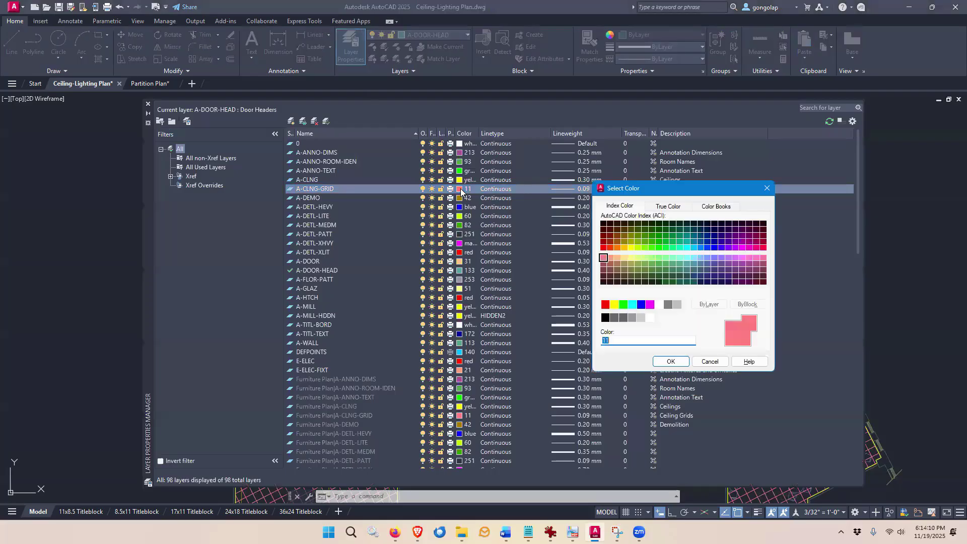
{"action": "left_click", "coordinate": [623, 318]}
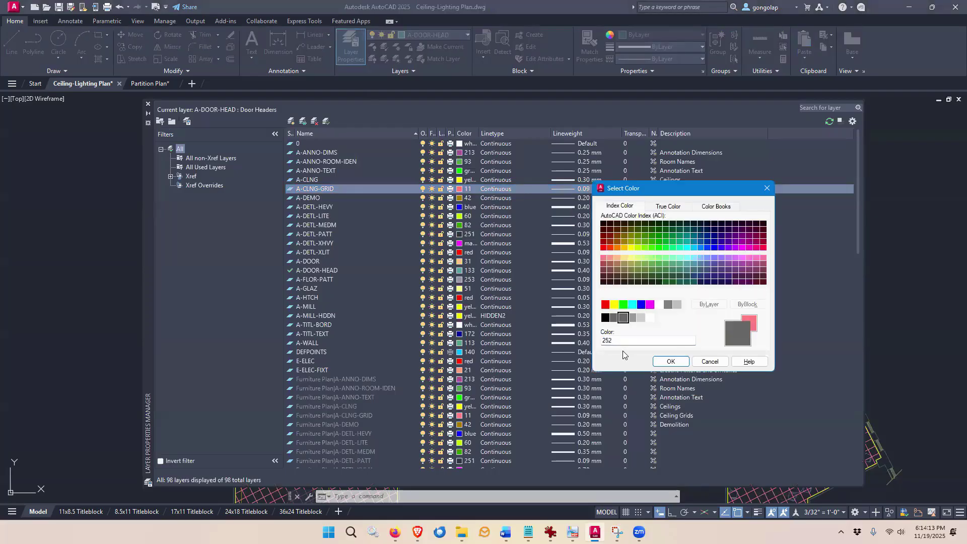
{"action": "left_click", "coordinate": [632, 317]}
{"action": "left_click", "coordinate": [623, 318]}
{"action": "left_click", "coordinate": [670, 361]}
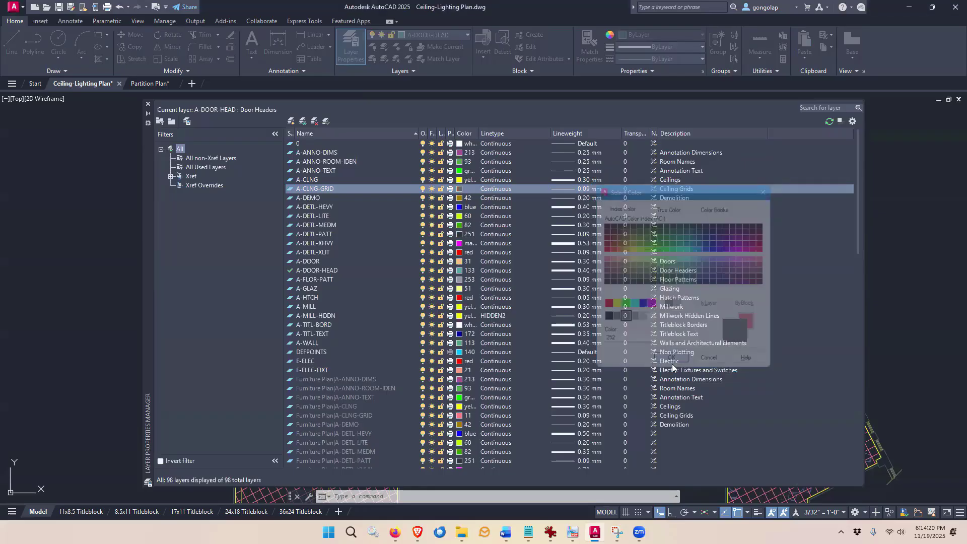
{"action": "left_click", "coordinate": [148, 104]}
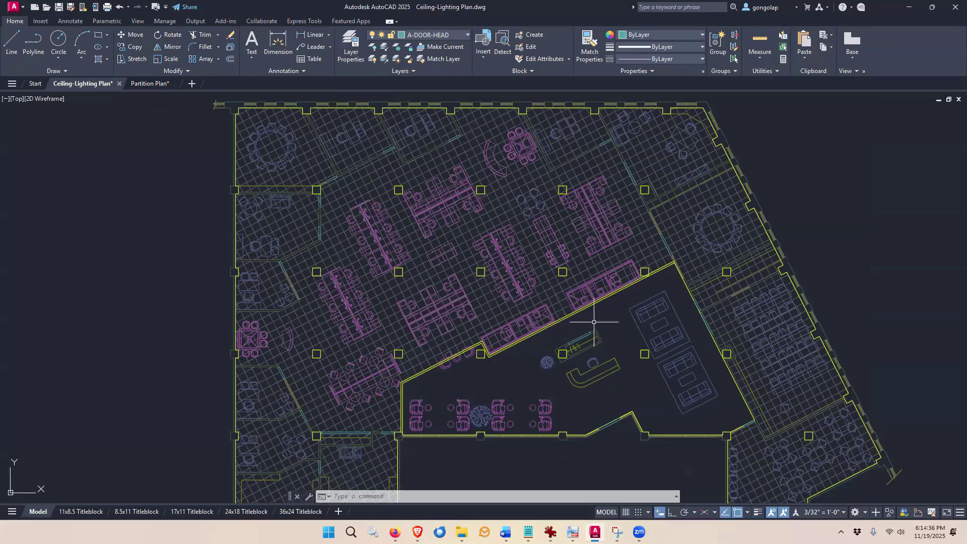
Step: Make E-ELEC-FIXT the current layer for the light fixtures
{"action": "middle_click_drag", "start_coordinate": [593, 322], "coordinate": [573, 313]}
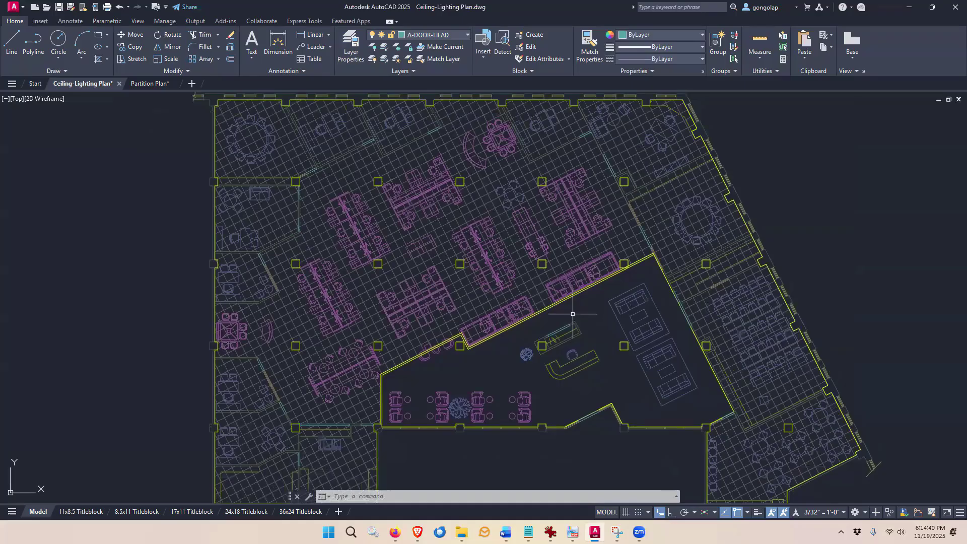
{"action": "left_click", "coordinate": [464, 36]}
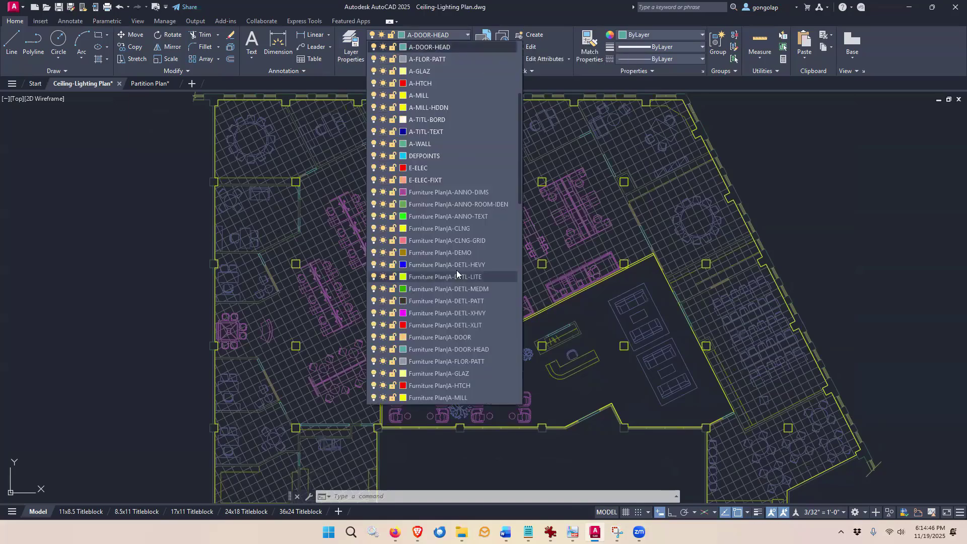
{"action": "scroll", "coordinate": [456, 266], "scroll_direction": "up", "scroll_amount": 4}
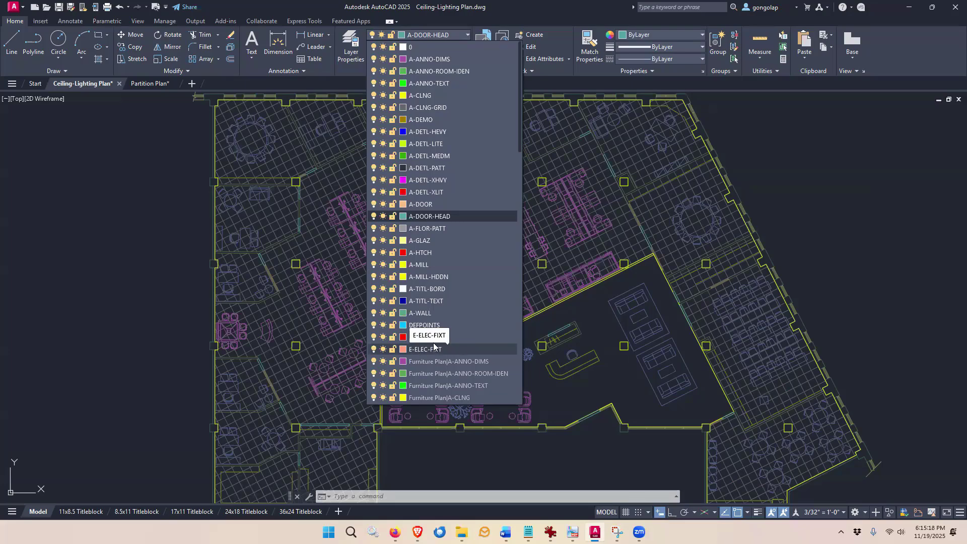
{"action": "left_click", "coordinate": [460, 347]}
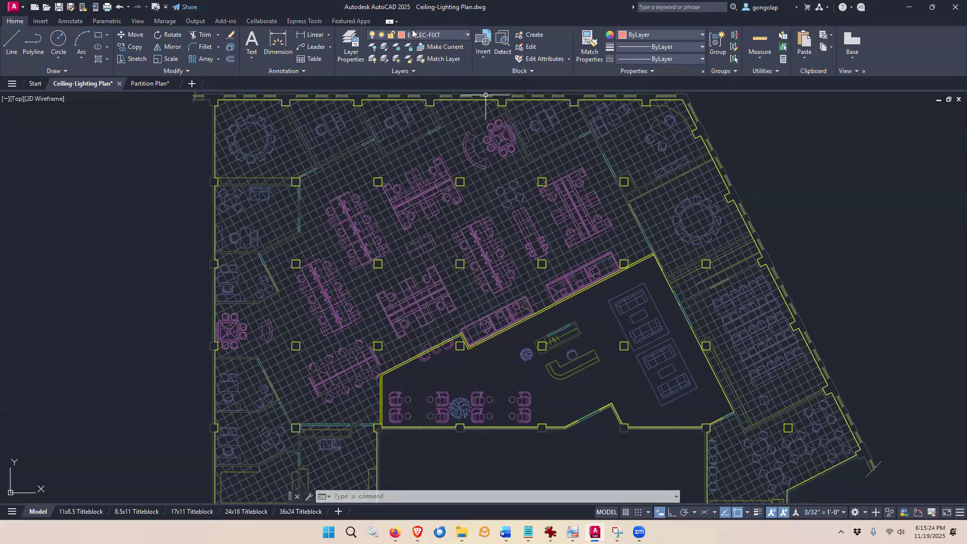
{"action": "middle_click_drag", "start_coordinate": [579, 327], "coordinate": [567, 320]}
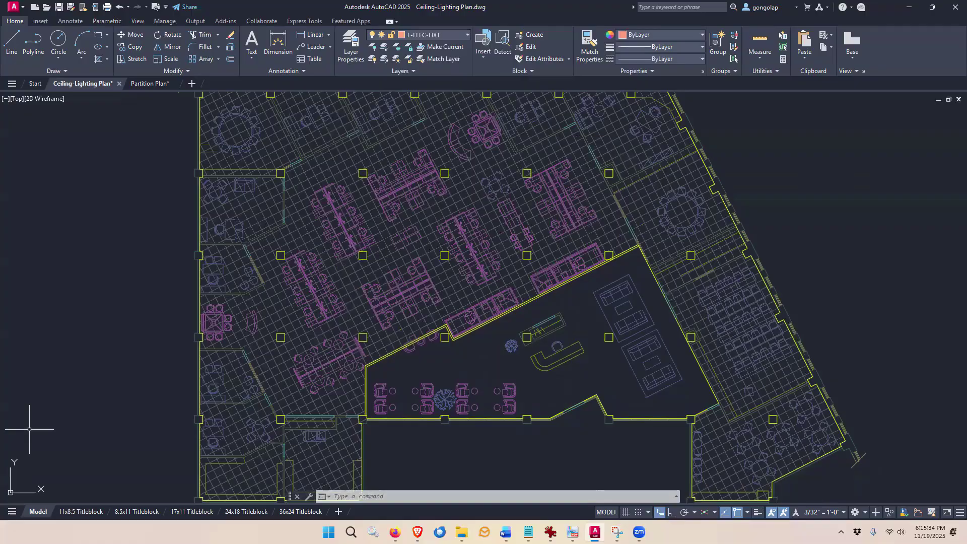
Step: Switch to PDF-XChange Viewer and examine the fixture layout of the southeast corner room in the 2212-project10 Lighting Plan 2020
{"action": "left_click", "coordinate": [573, 532]}
{"action": "left_click", "coordinate": [573, 532]}
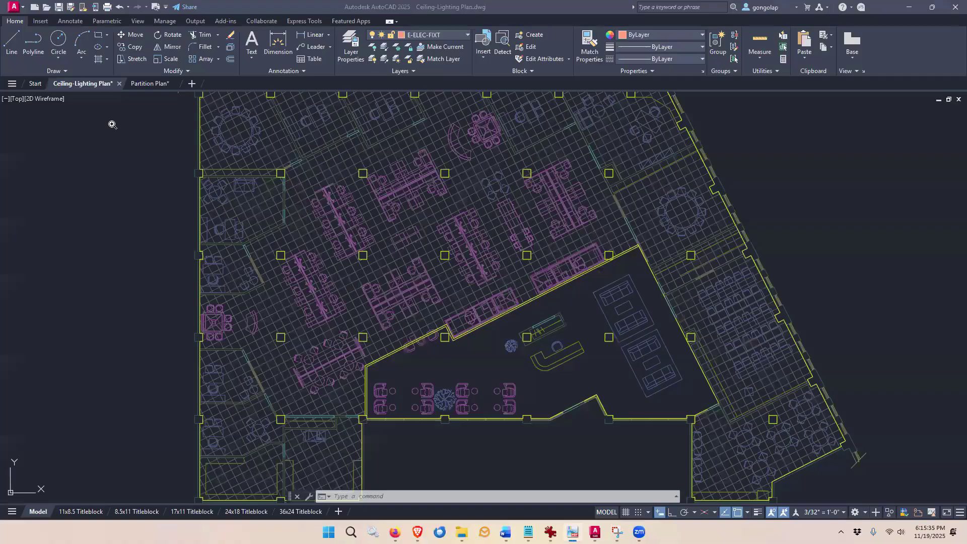
{"action": "key", "text": "alt+Tab"}
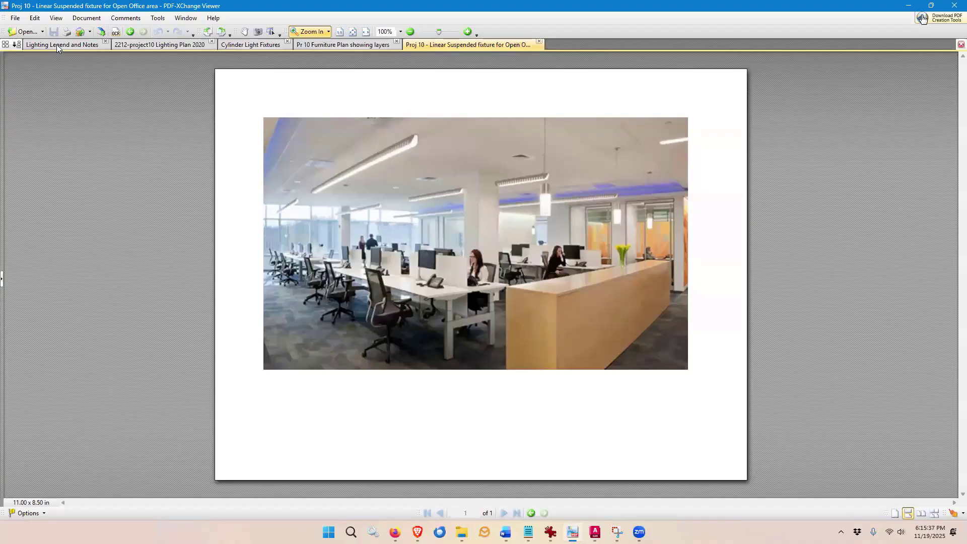
{"action": "left_click", "coordinate": [166, 44]}
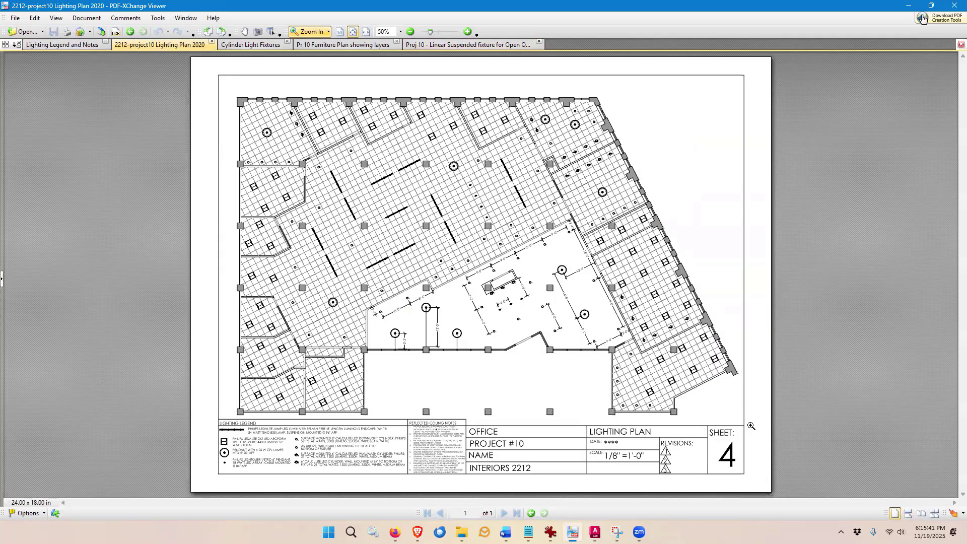
{"action": "mouse_move", "coordinate": [750, 426]}
{"action": "left_mouse_down"}
{"action": "mouse_move", "coordinate": [664, 347]}
{"action": "mouse_move", "coordinate": [580, 300]}
{"action": "left_mouse_up"}
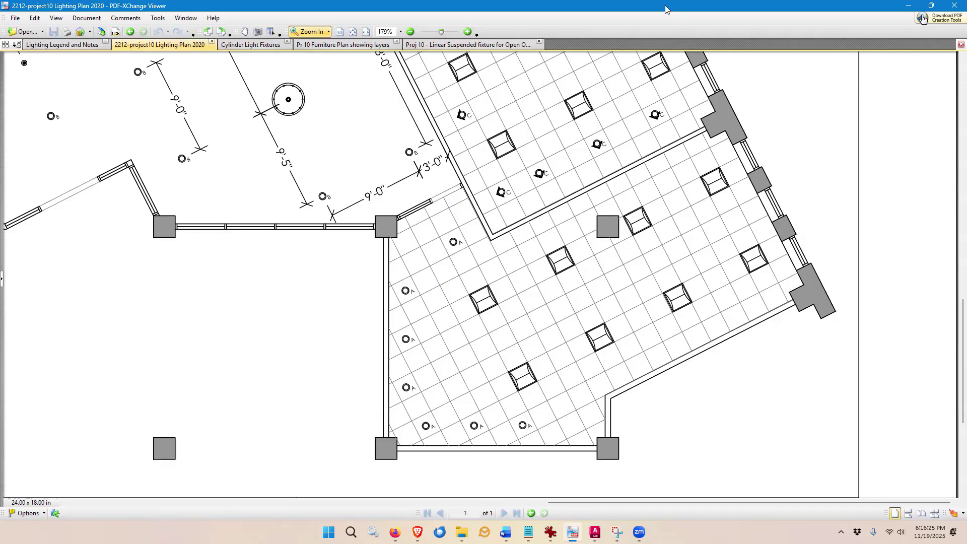
Step: Return to AutoCAD and load lighting symbols for project 10 2020.dwg as the block library for inserting blocks
{"action": "key", "text": "alt+Tab"}
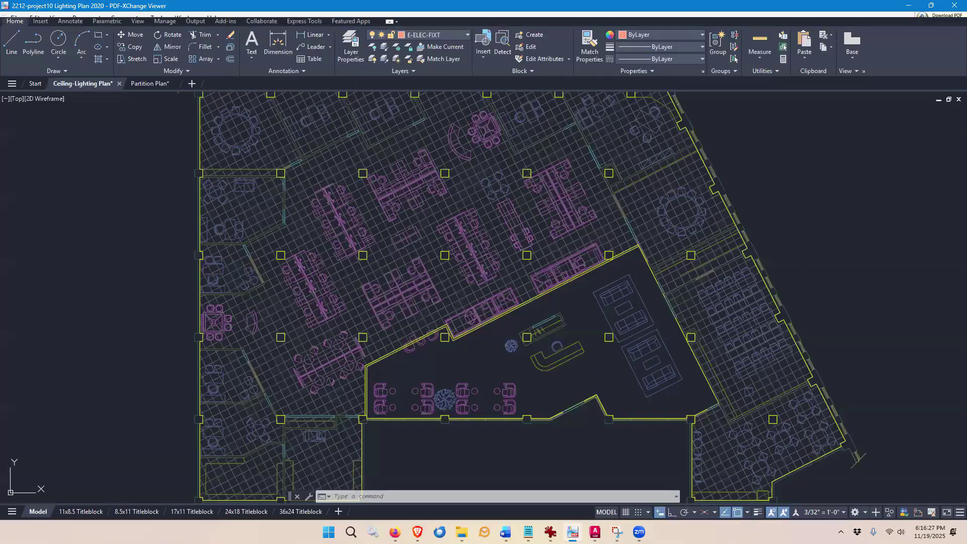
{"action": "middle_click_drag", "start_coordinate": [818, 274], "coordinate": [680, 171]}
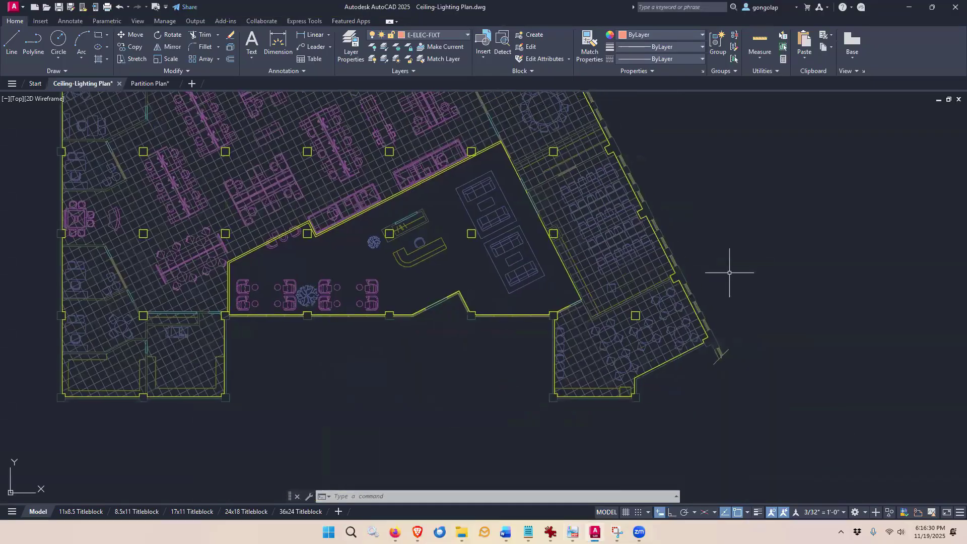
{"action": "type", "text": "i"}
{"action": "key", "text": "Return"}
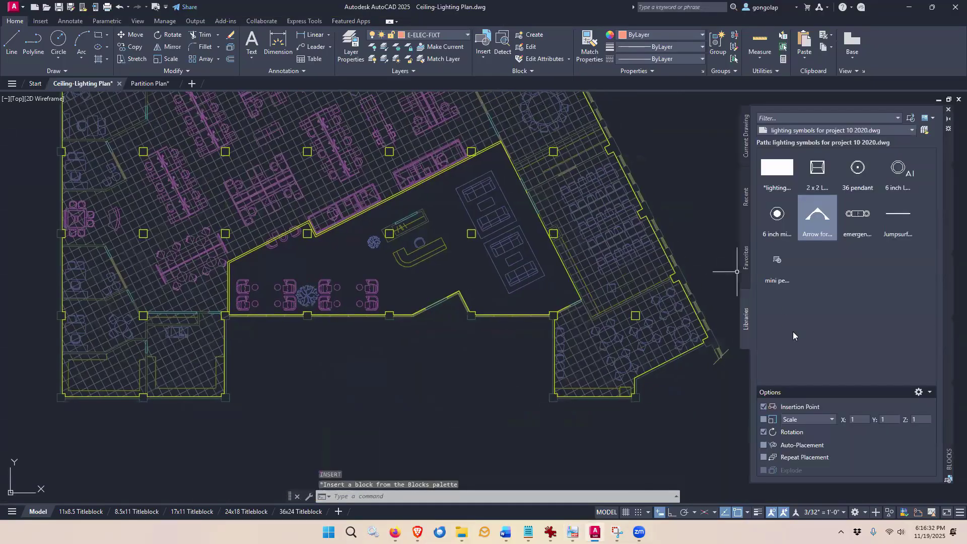
{"action": "left_click", "coordinate": [924, 130]}
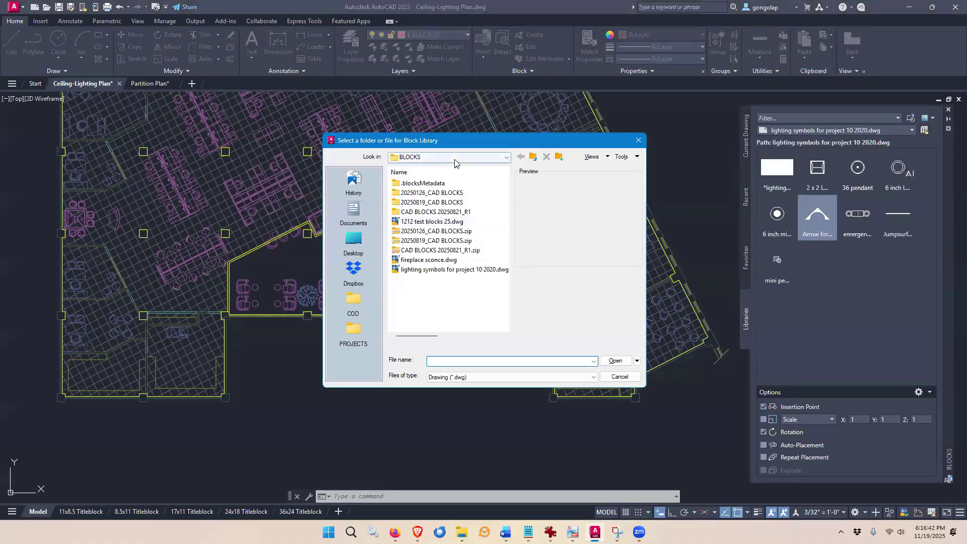
{"action": "left_click", "coordinate": [431, 271]}
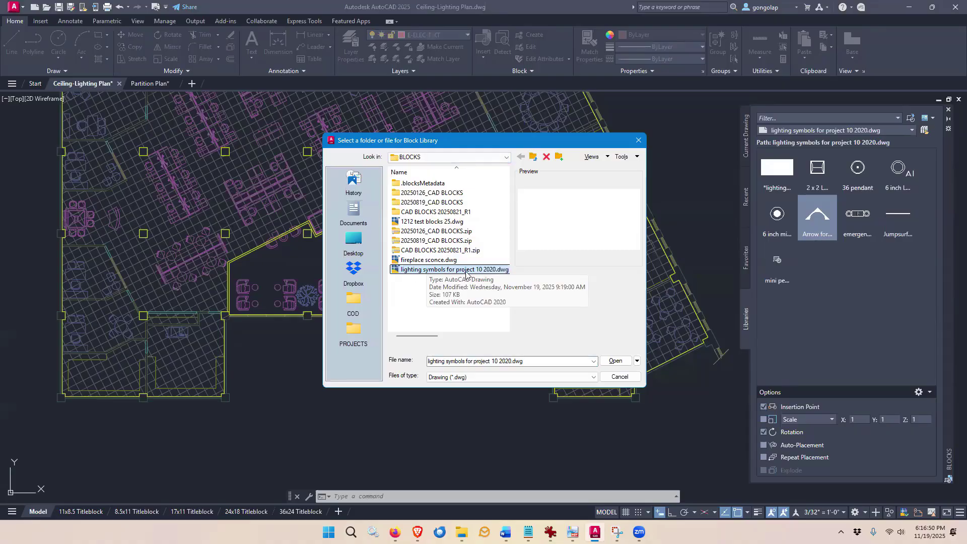
{"action": "left_click", "coordinate": [615, 361]}
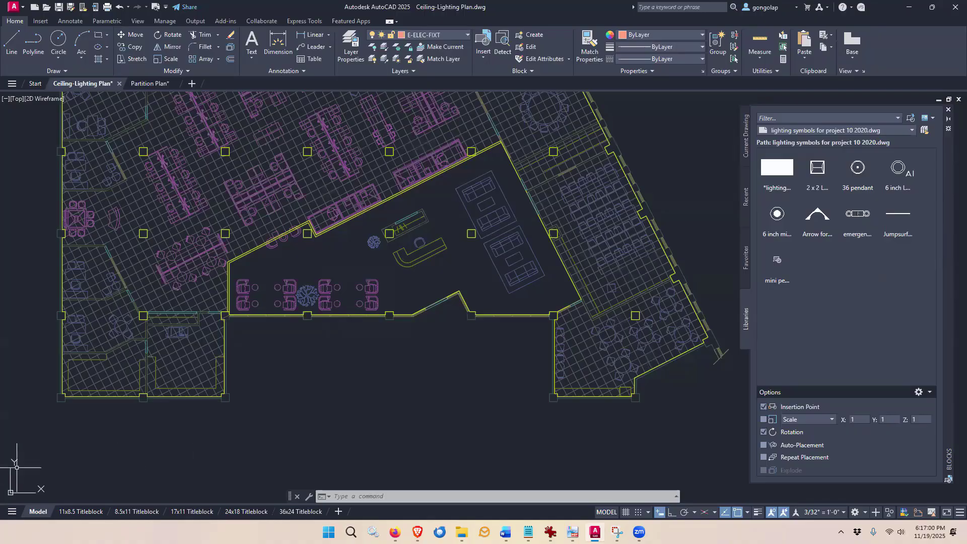
Step: Insert a 2 x 2 LED Troffer near the southeast room's window wall, redefining the existing block and aligning it to a ceiling grid tile
{"action": "key", "text": "alt+Tab"}
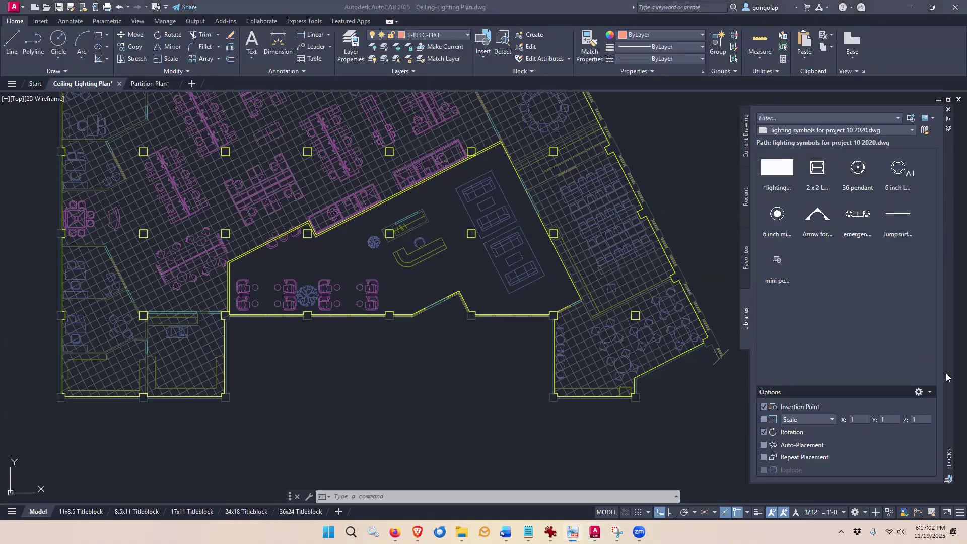
{"action": "left_click", "coordinate": [879, 284]}
{"action": "scroll", "coordinate": [710, 346], "scroll_direction": "up", "scroll_amount": 2}
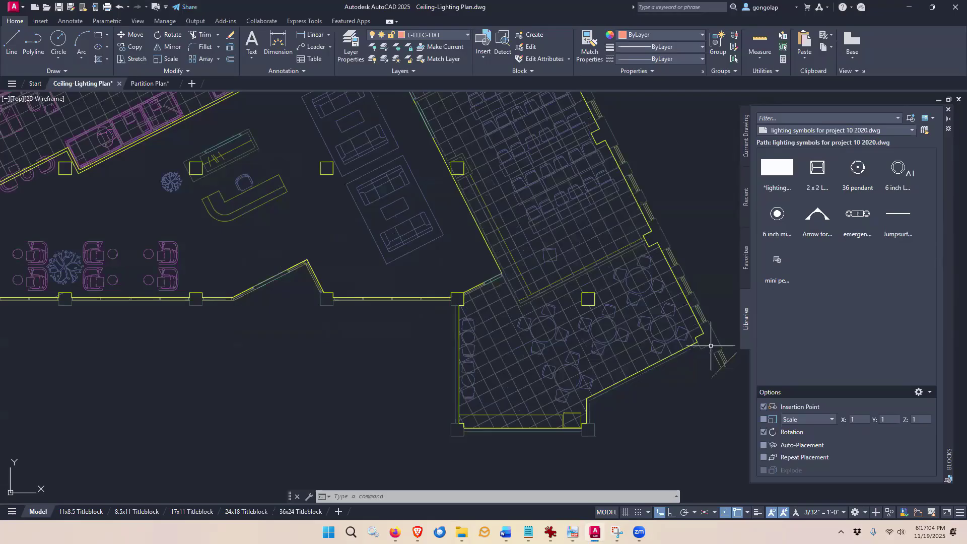
{"action": "scroll", "coordinate": [711, 346], "scroll_direction": "up", "scroll_amount": 4}
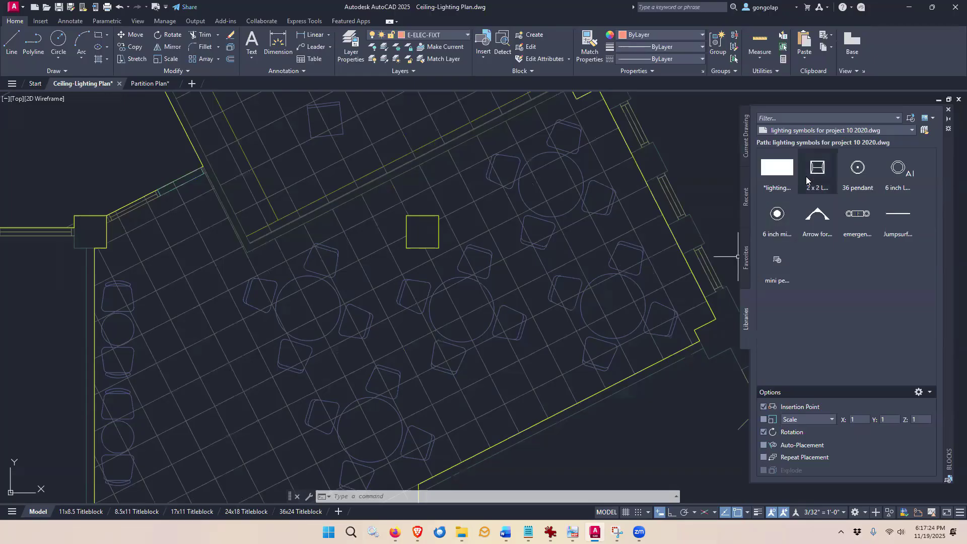
{"action": "left_click", "coordinate": [816, 166]}
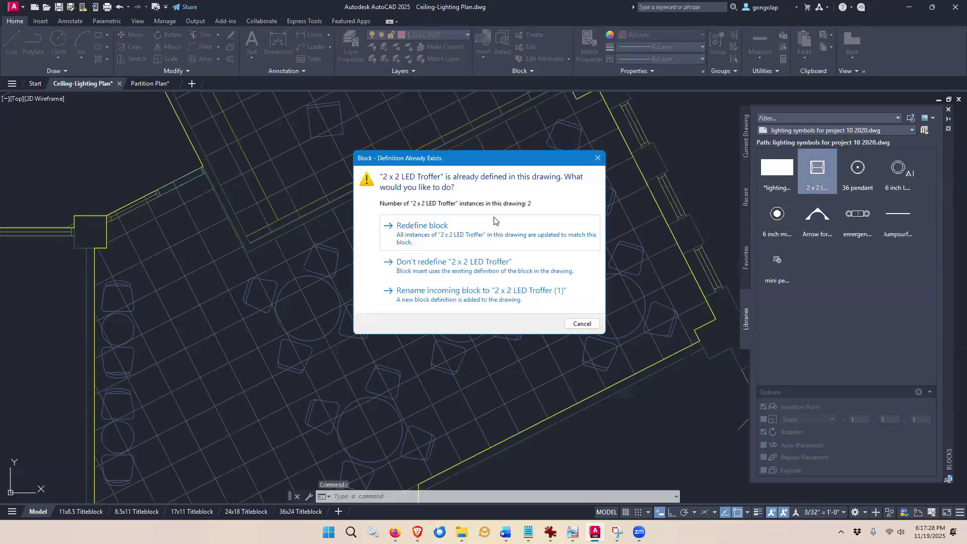
{"action": "left_click", "coordinate": [425, 238]}
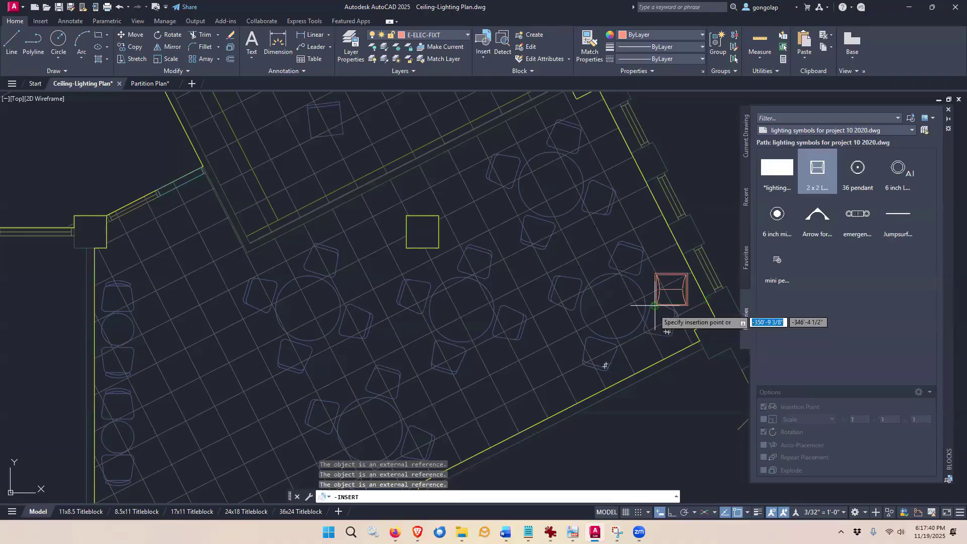
{"action": "scroll", "coordinate": [654, 311], "scroll_direction": "up", "scroll_amount": 2}
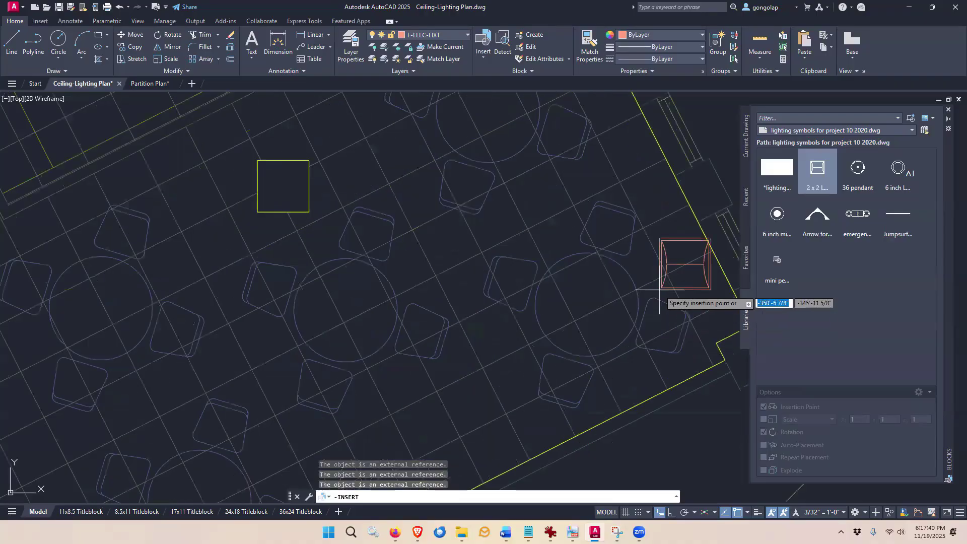
{"action": "left_click", "coordinate": [622, 294]}
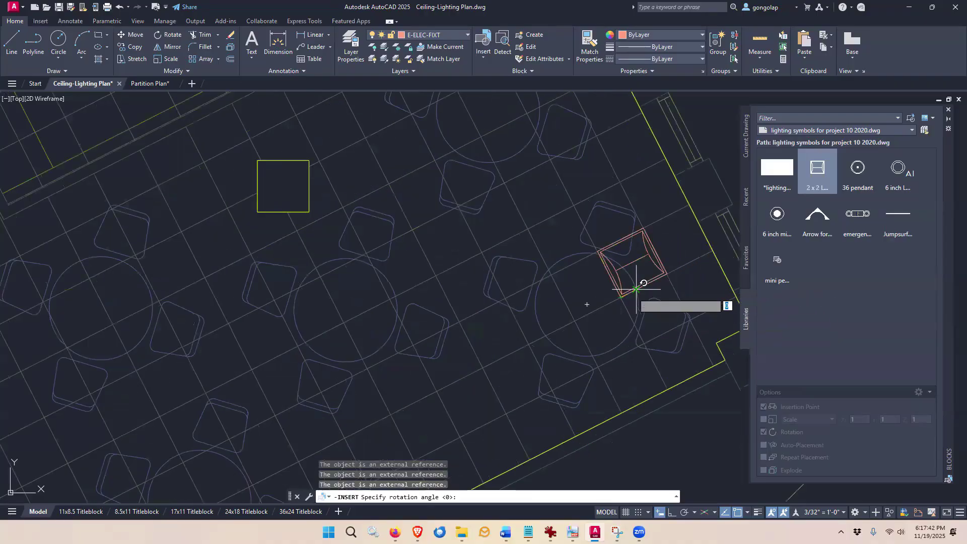
{"action": "left_click", "coordinate": [681, 267]}
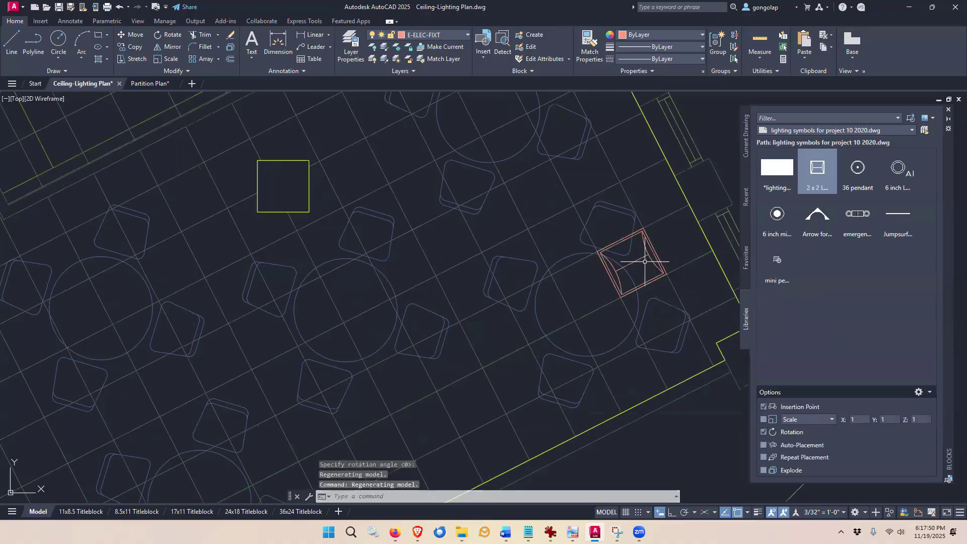
{"action": "scroll", "coordinate": [688, 279], "scroll_direction": "down", "scroll_amount": 2}
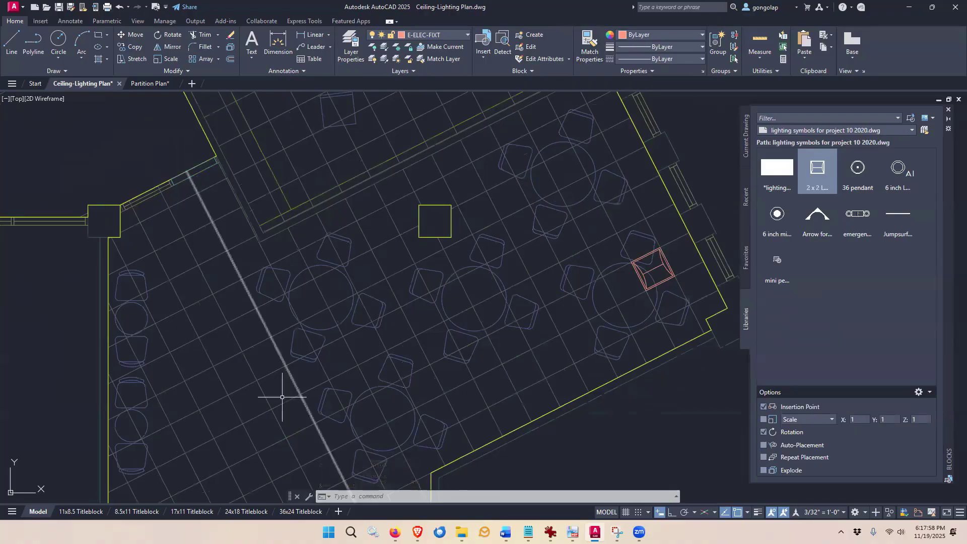
Step: Turn on polar tracking and rotate the UCS 27 degrees about the Z axis to match the southeast room's tilted ceiling grid
{"action": "middle_click_drag", "start_coordinate": [568, 434], "coordinate": [584, 416]}
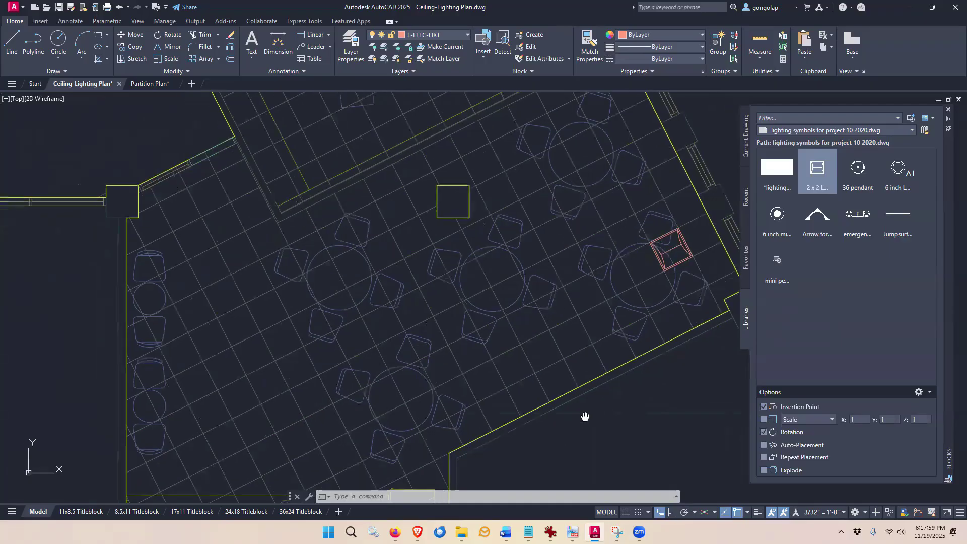
{"action": "scroll", "coordinate": [584, 416], "scroll_direction": "down", "scroll_amount": 2}
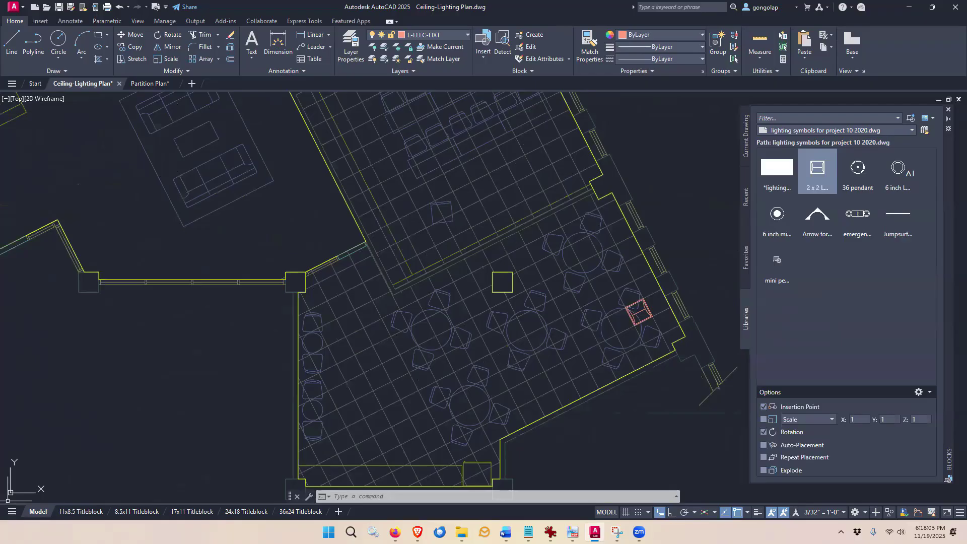
{"action": "key", "text": "super+Down"}
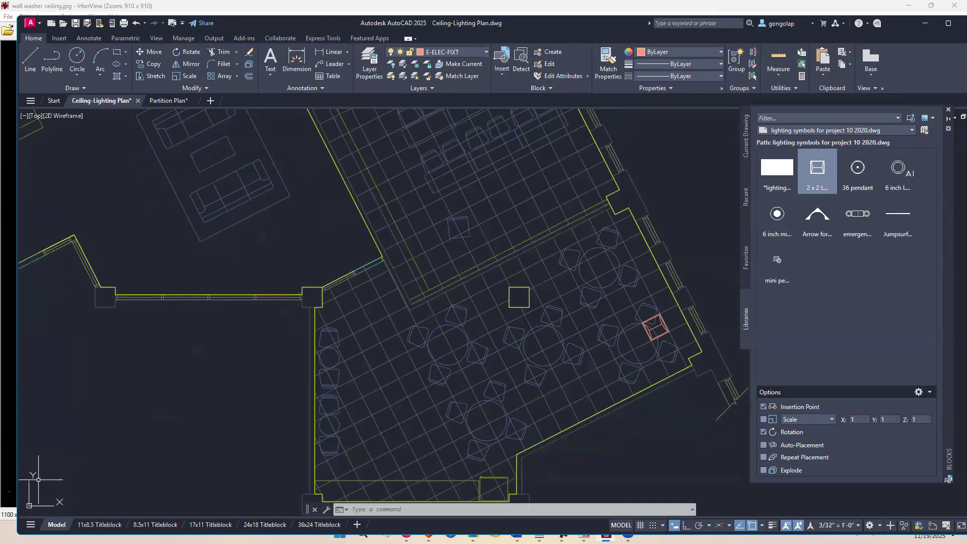
{"action": "right_click", "coordinate": [29, 505]}
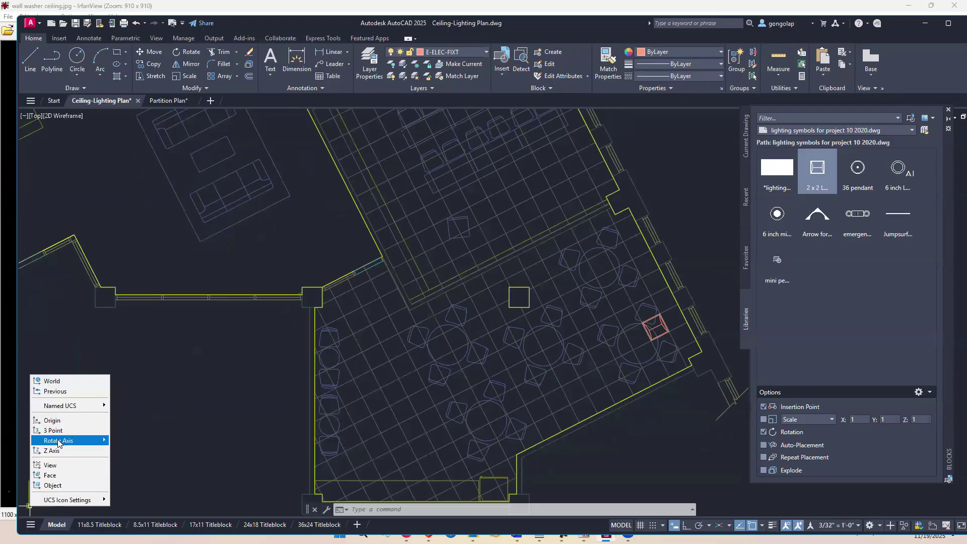
{"action": "mouse_move", "coordinate": [59, 443]}
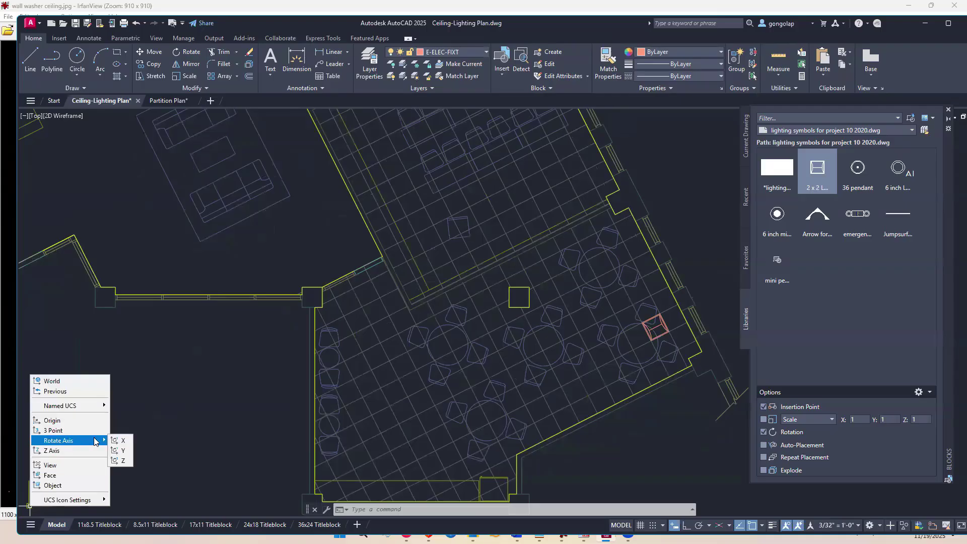
{"action": "left_click", "coordinate": [123, 460]}
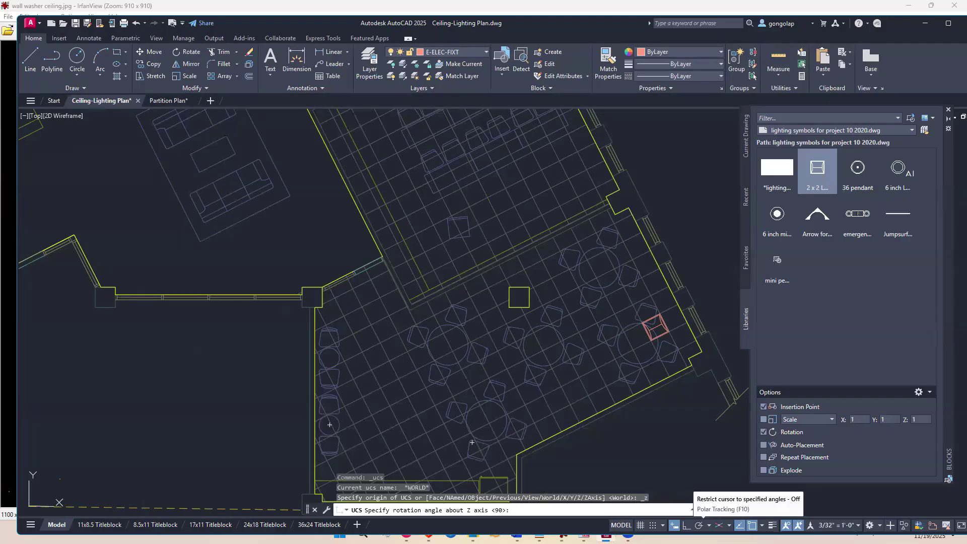
{"action": "left_click", "coordinate": [698, 526]}
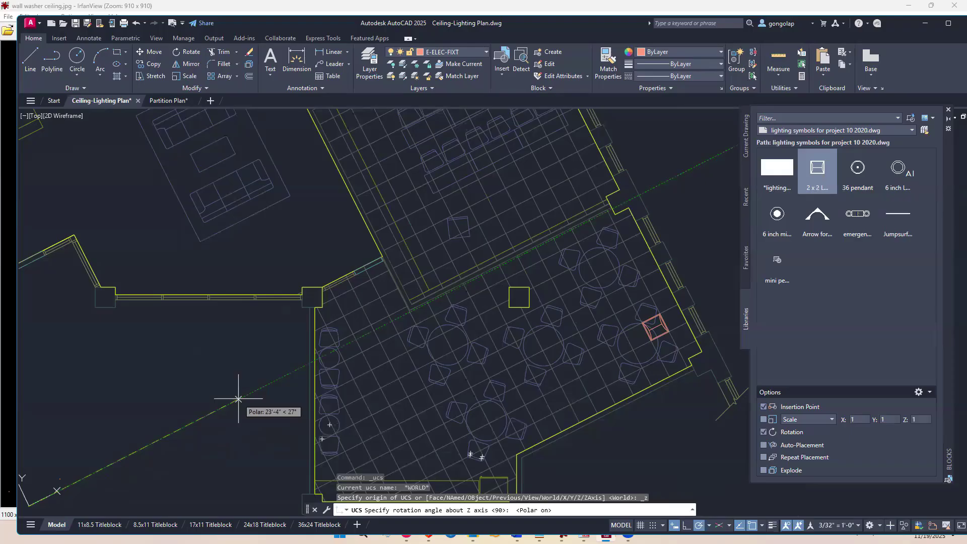
{"action": "left_click", "coordinate": [238, 398]}
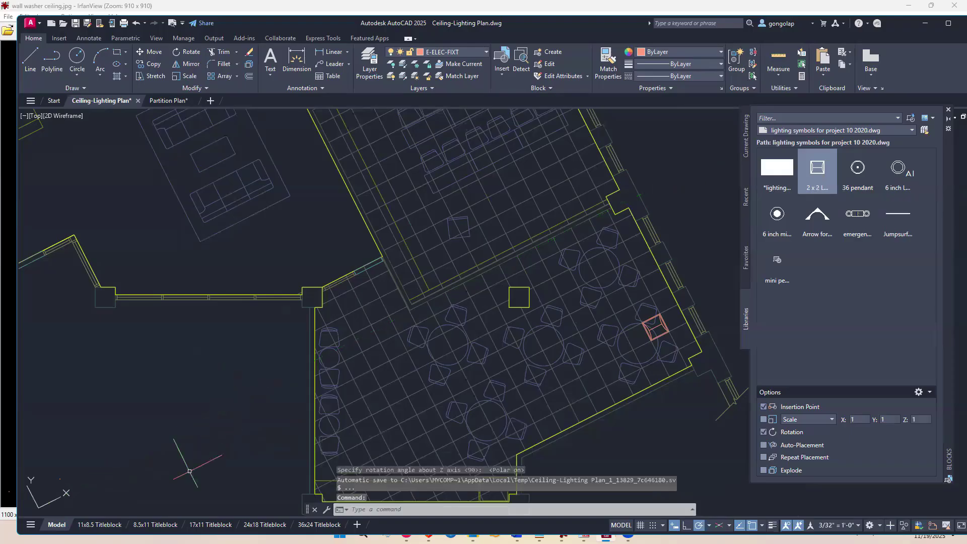
Step: Insert a second 2 x 2 LED Troffer near the window wall over the northeast round table, aligned to a ceiling grid tile
{"action": "left_click", "coordinate": [817, 167]}
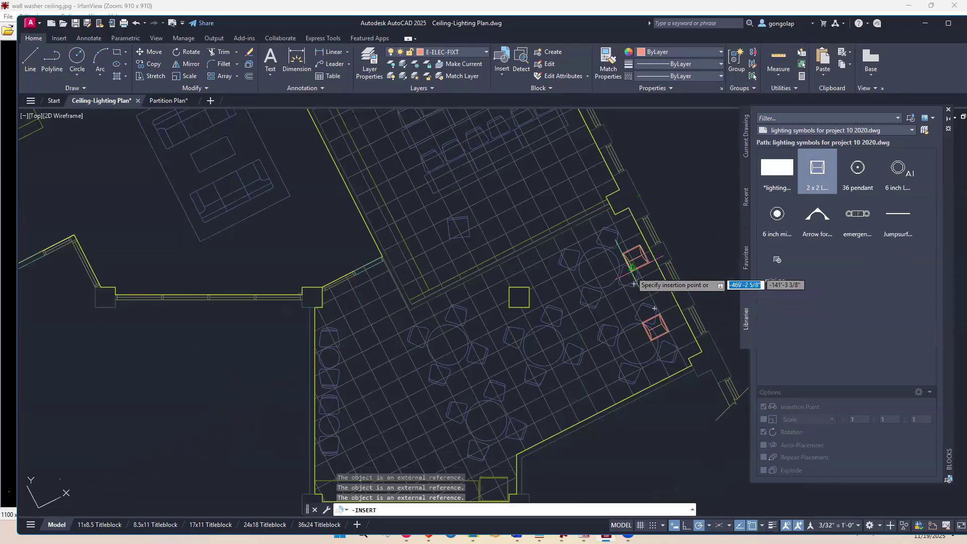
{"action": "scroll", "coordinate": [625, 267], "scroll_direction": "up", "scroll_amount": 2}
{"action": "left_click", "coordinate": [614, 270]}
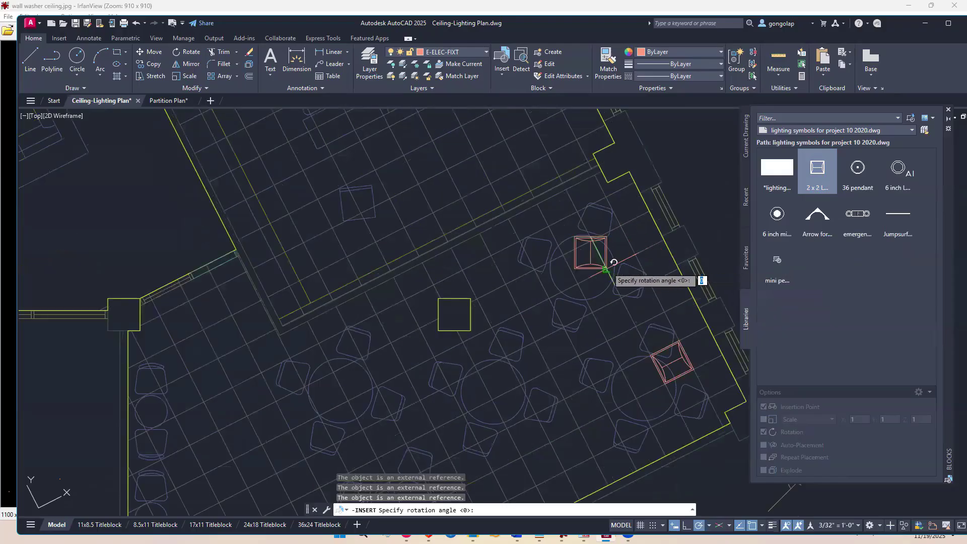
{"action": "left_click", "coordinate": [654, 244]}
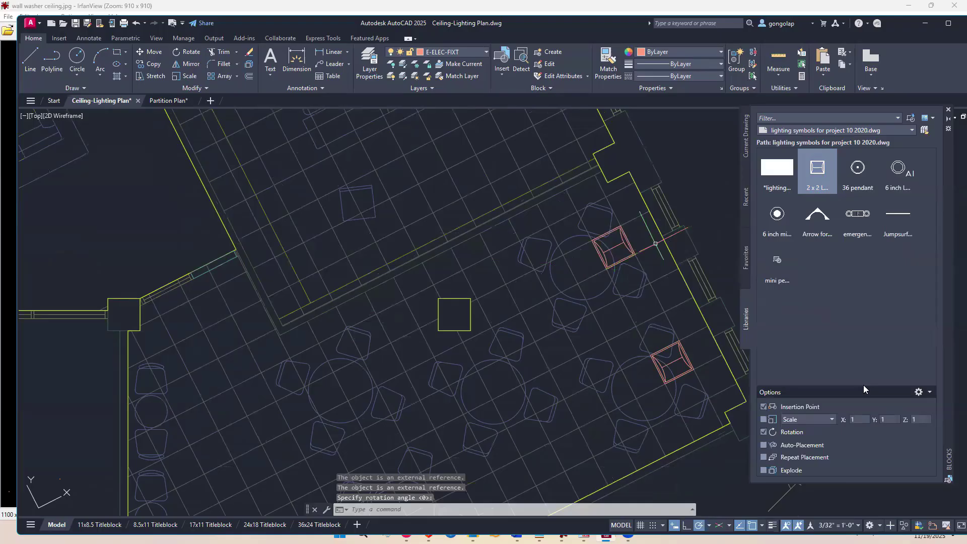
Step: Disable the rotation prompt and insert two more 2 x 2 troffers, one southeast of the middle table and one just east of the column
{"action": "left_click", "coordinate": [763, 432]}
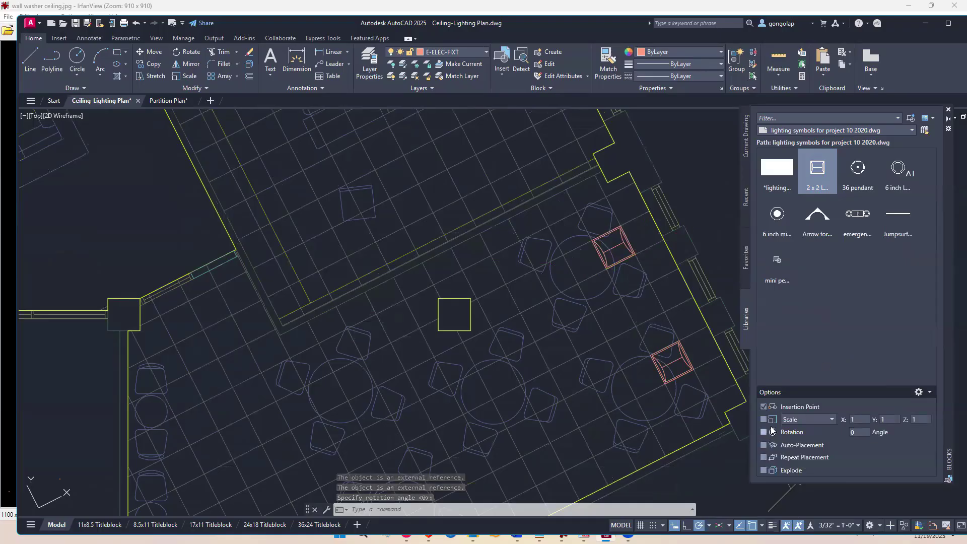
{"action": "left_click", "coordinate": [812, 171]}
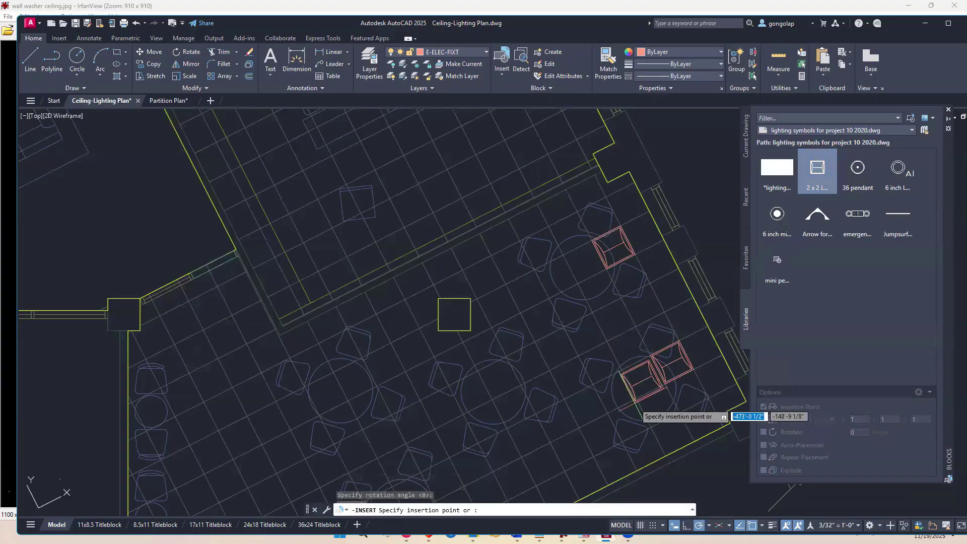
{"action": "left_click", "coordinate": [551, 442]}
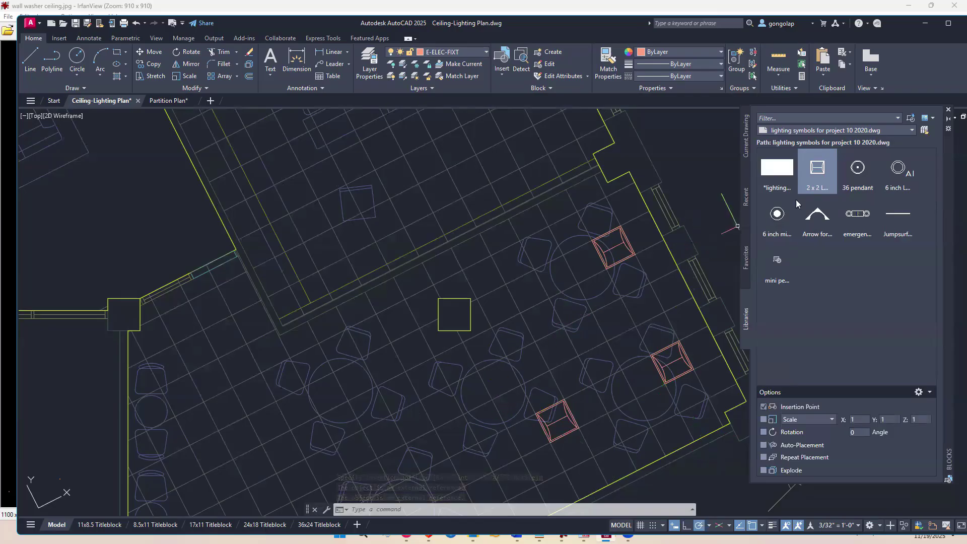
{"action": "left_click", "coordinate": [828, 167]}
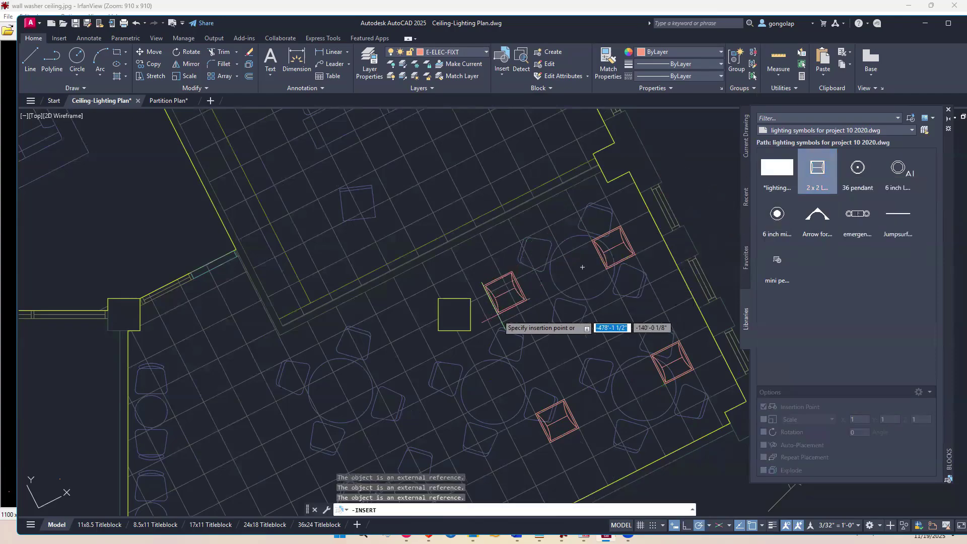
{"action": "left_click", "coordinate": [502, 331]}
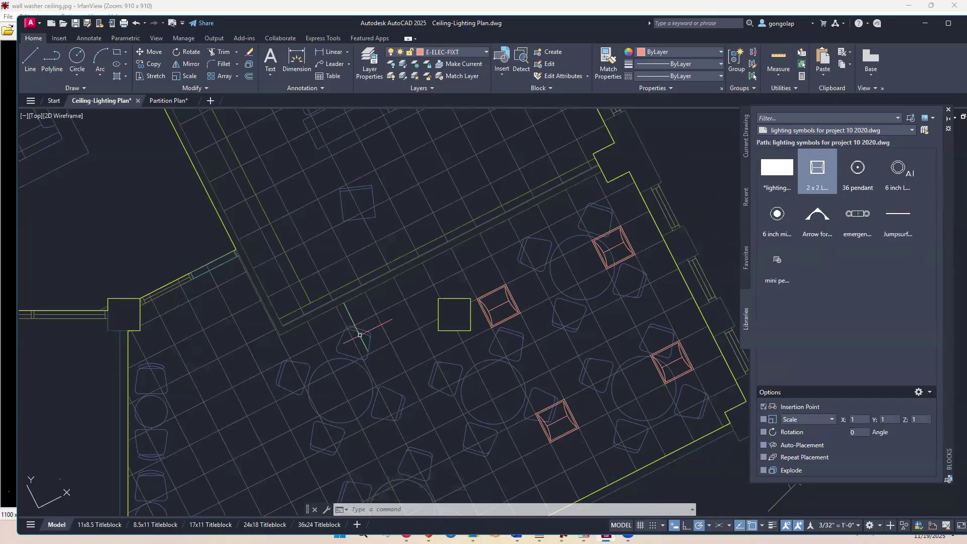
Step: Copy the troffer beside the column and the one southeast of the middle table twice westward along their grid rows, four tiles apart
{"action": "type", "text": "co"}
{"action": "key", "text": "Return"}
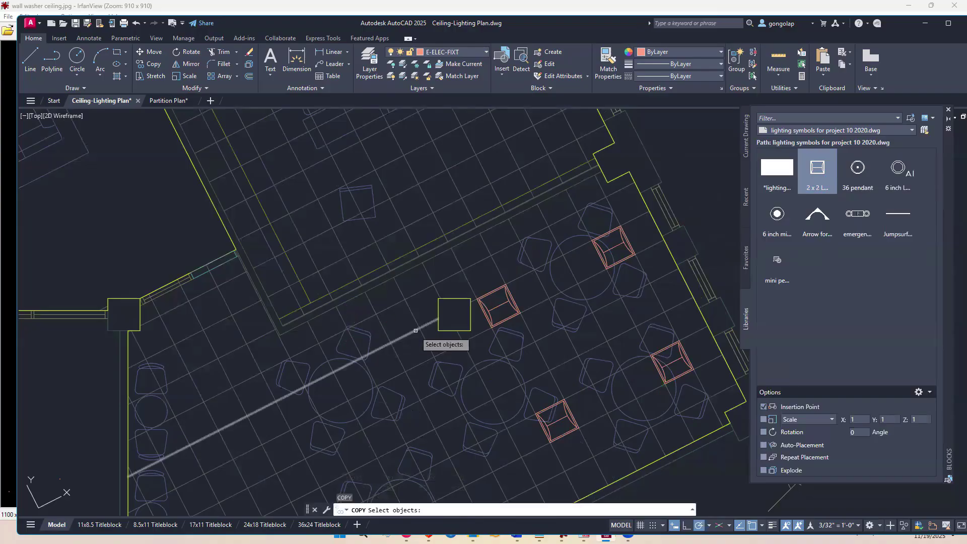
{"action": "left_click", "coordinate": [500, 301]}
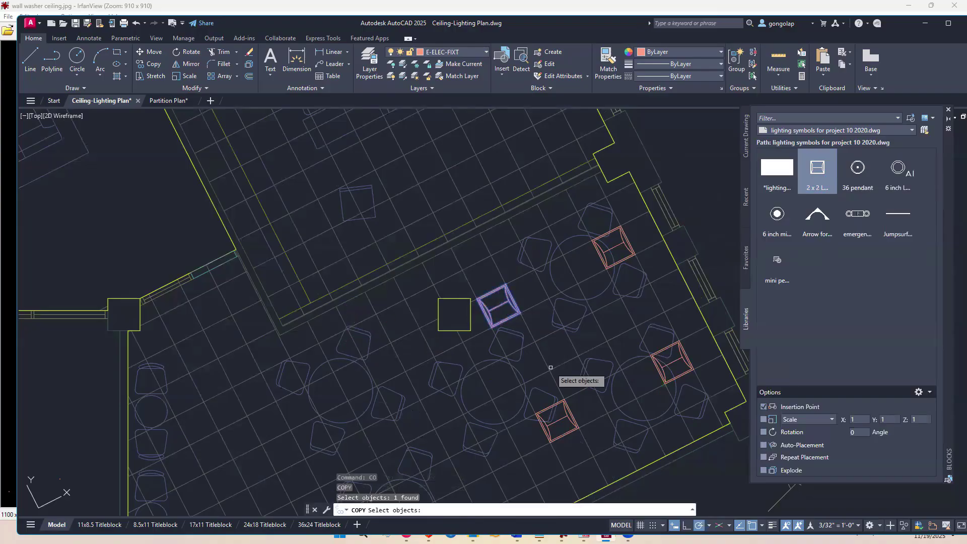
{"action": "left_click", "coordinate": [557, 415]}
{"action": "scroll", "coordinate": [595, 259], "scroll_direction": "down", "scroll_amount": 2}
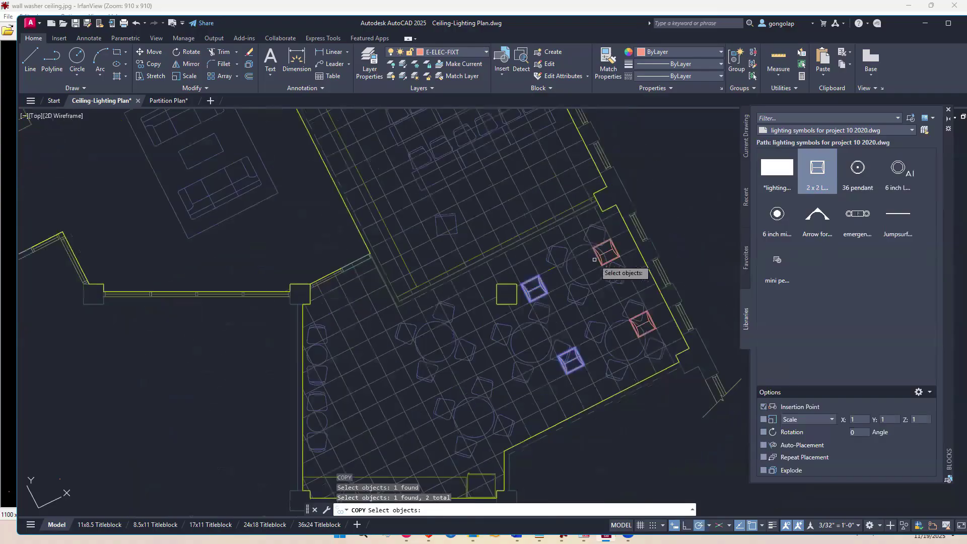
{"action": "scroll", "coordinate": [594, 353], "scroll_direction": "up", "scroll_amount": 2}
{"action": "key", "text": "Return"}
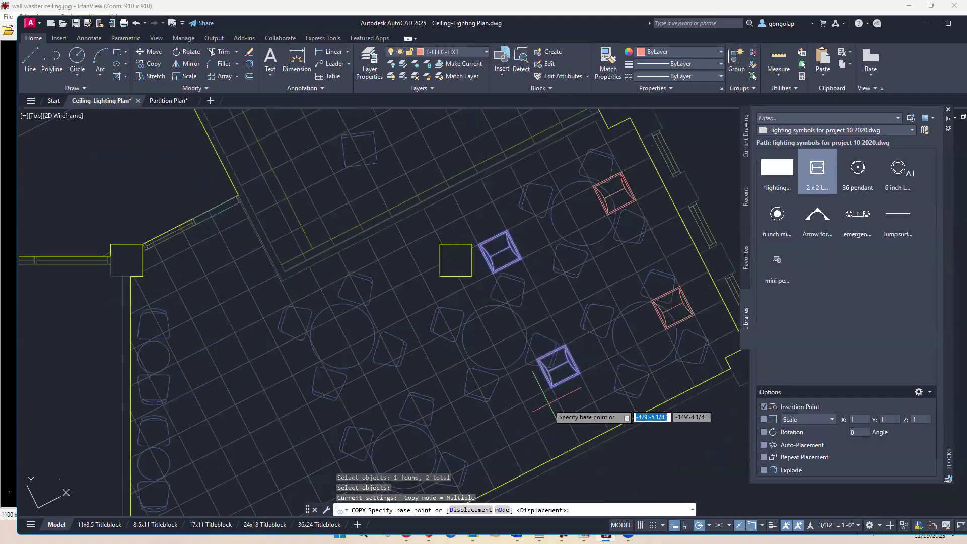
{"action": "left_click", "coordinate": [553, 385]}
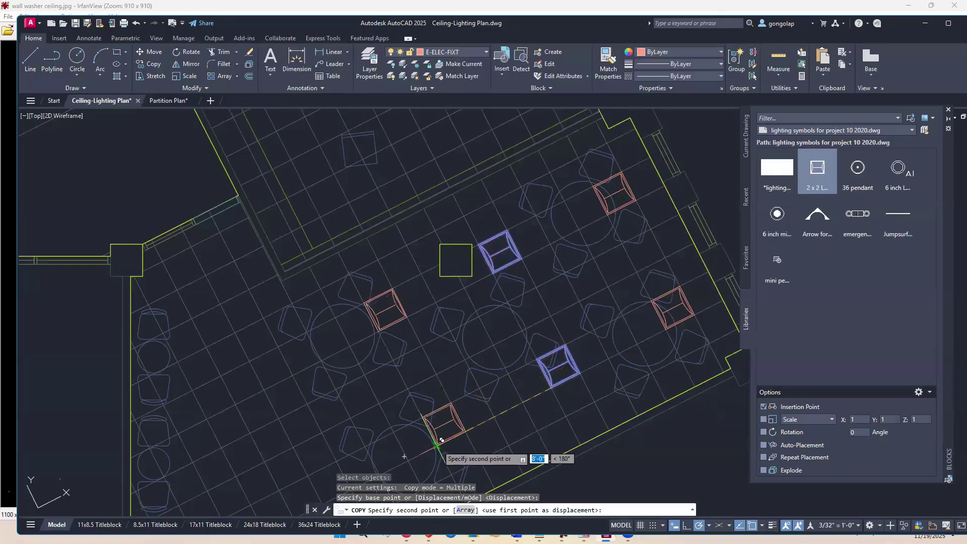
{"action": "left_click", "coordinate": [437, 445]}
{"action": "middle_click_drag", "start_coordinate": [505, 370], "coordinate": [600, 265]}
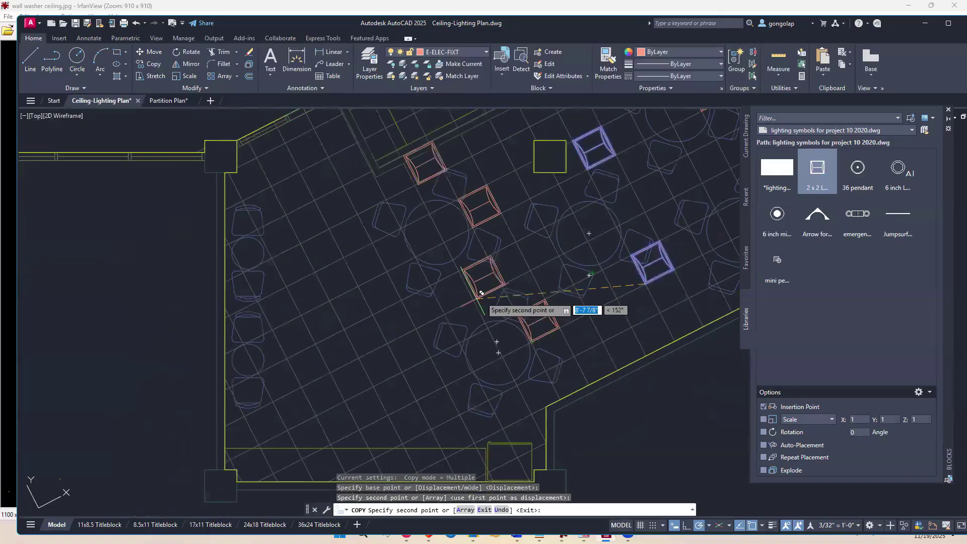
{"action": "left_click", "coordinate": [420, 394]}
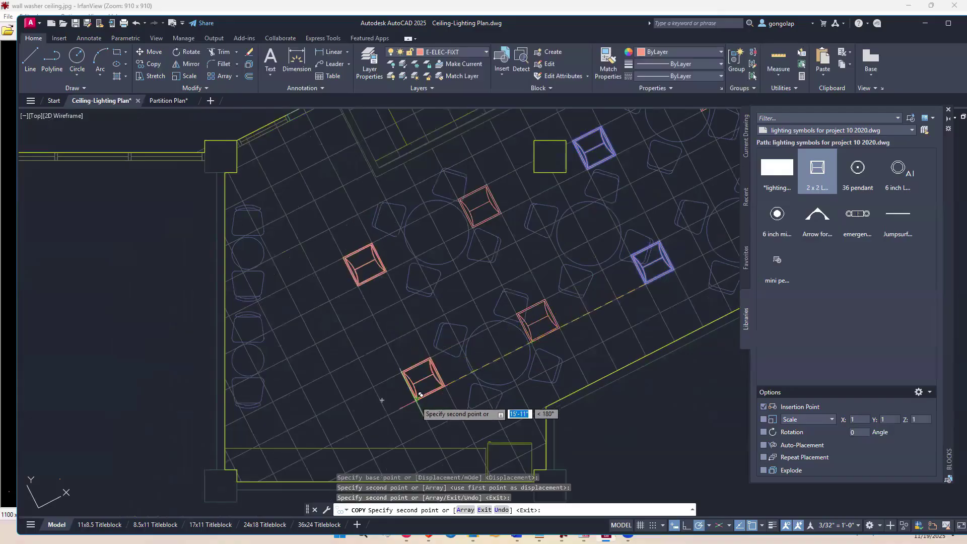
{"action": "key", "text": "Return"}
Step: Draw a diagonal line corner to corner across the ceiling tile at the south wall counter, marking the tile's center at its midpoint
{"action": "scroll", "coordinate": [348, 405], "scroll_direction": "down", "scroll_amount": 2}
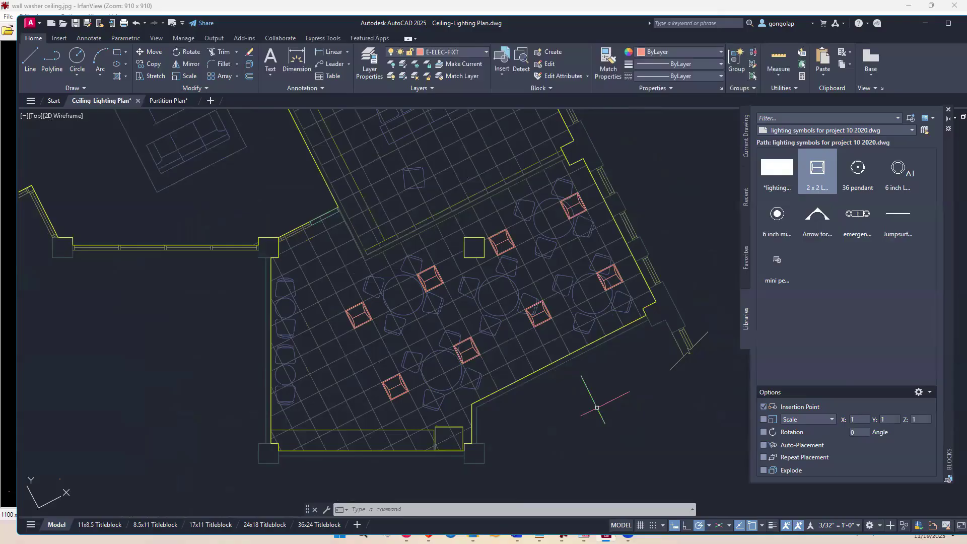
{"action": "mouse_move", "coordinate": [562, 408]}
{"action": "middle_mouse_down"}
{"action": "mouse_move", "coordinate": [591, 412]}
{"action": "mouse_move", "coordinate": [609, 390]}
{"action": "middle_mouse_up"}
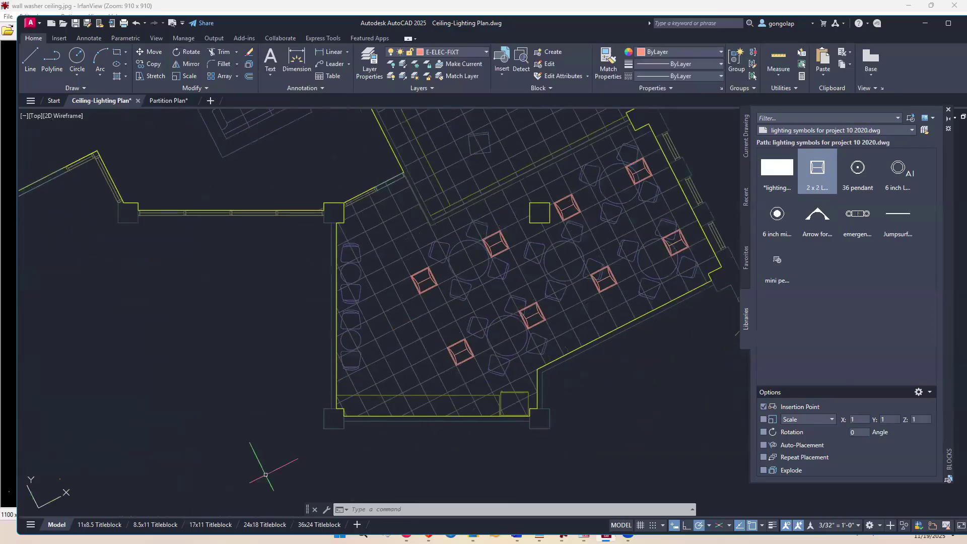
{"action": "scroll", "coordinate": [382, 439], "scroll_direction": "up", "scroll_amount": 2}
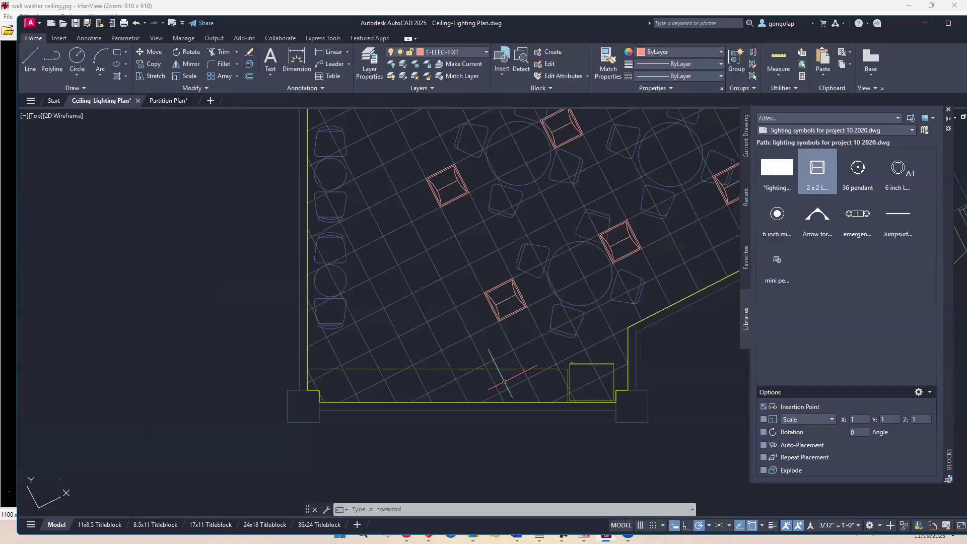
{"action": "scroll", "coordinate": [506, 381], "scroll_direction": "up", "scroll_amount": 2}
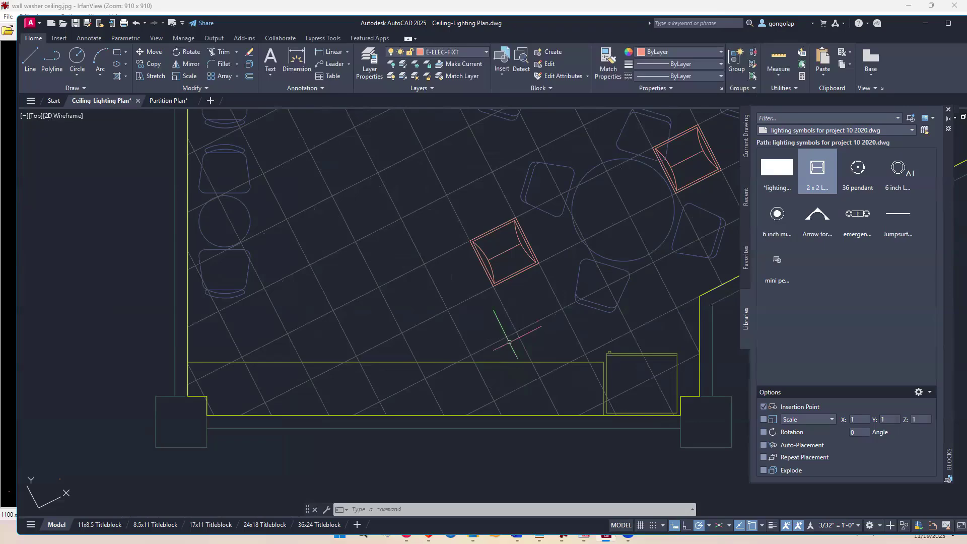
{"action": "type", "text": "l"}
{"action": "key", "text": "Return"}
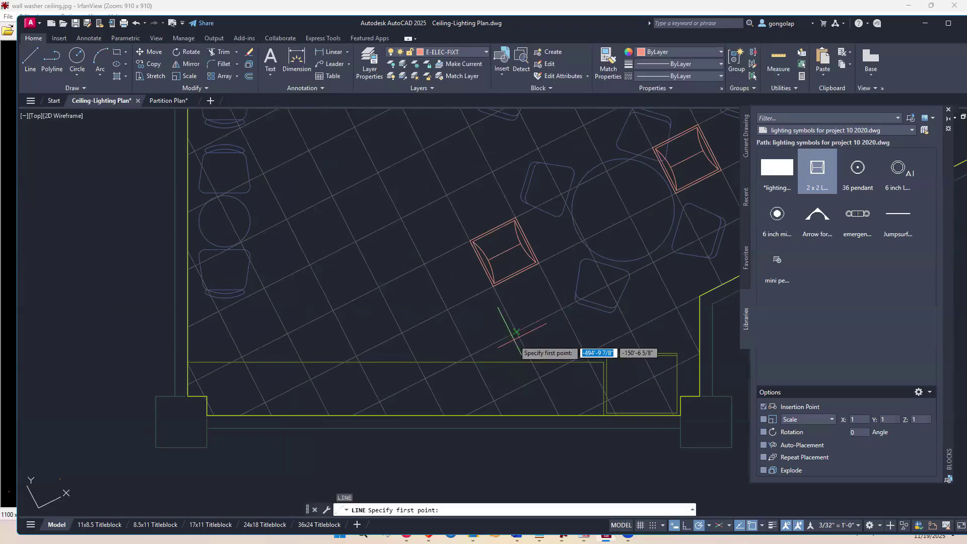
{"action": "left_click", "coordinate": [516, 331]}
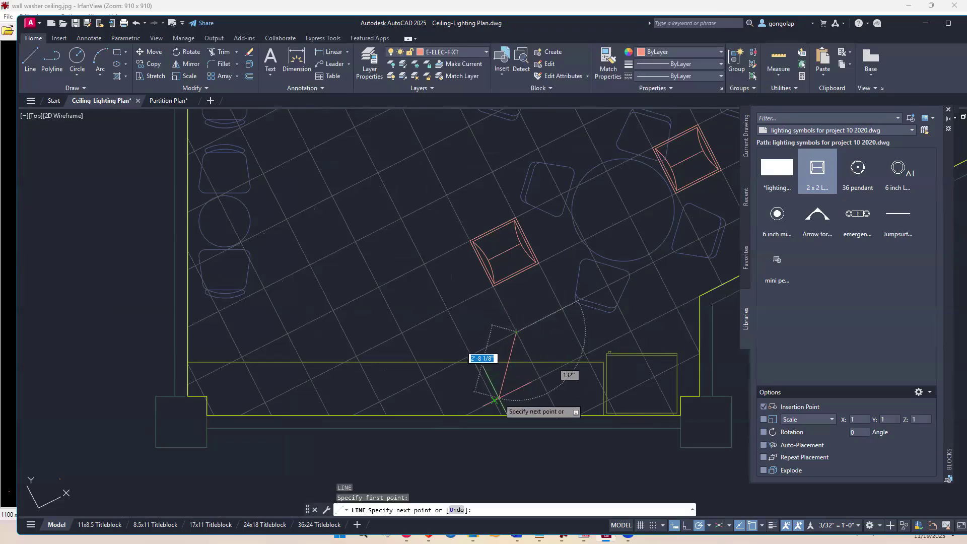
{"action": "left_click", "coordinate": [494, 401]}
{"action": "key", "text": "Return"}
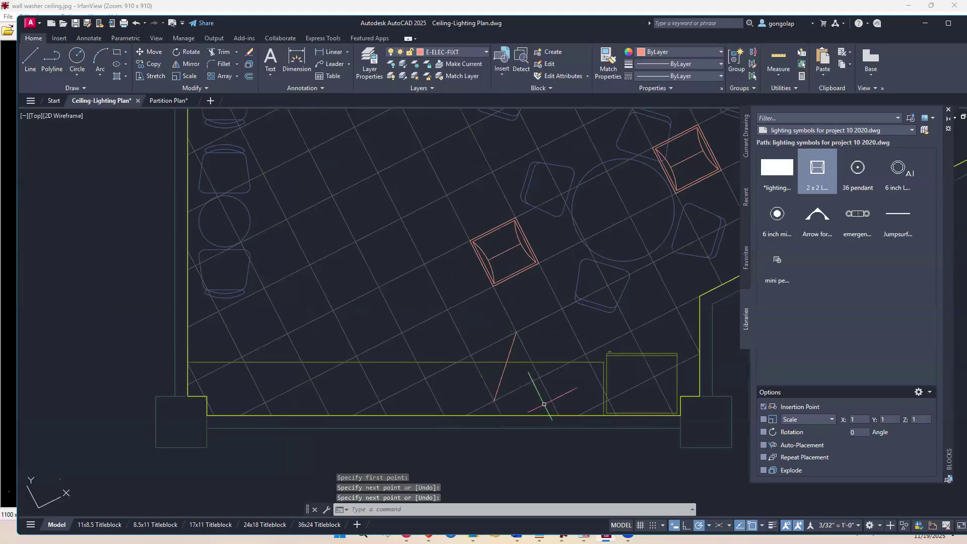
{"action": "scroll", "coordinate": [543, 404], "scroll_direction": "up", "scroll_amount": 2}
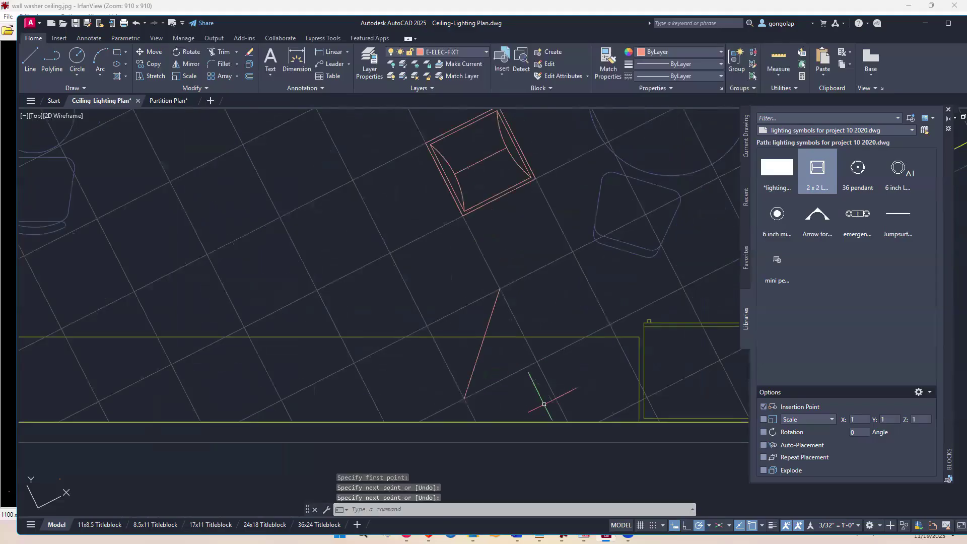
{"action": "left_click", "coordinate": [497, 295]}
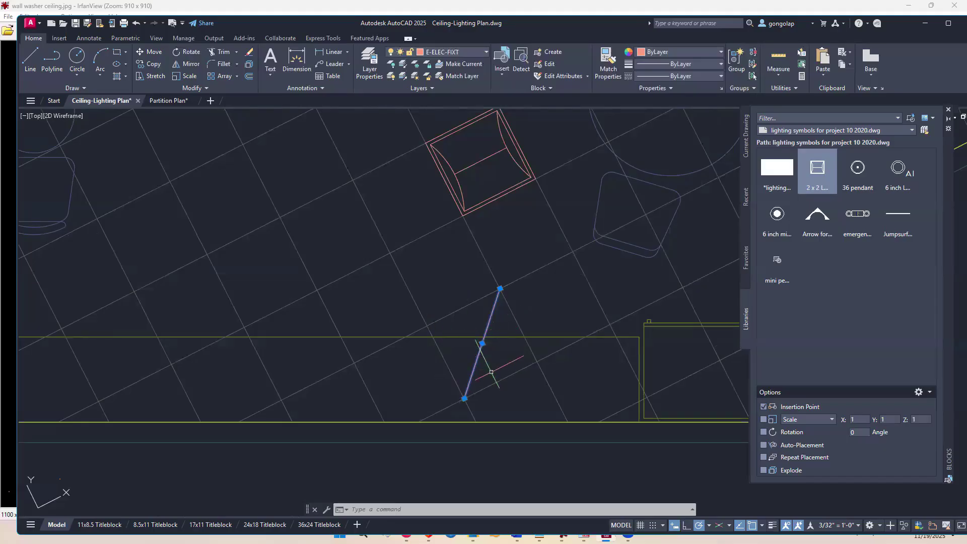
{"action": "key", "text": "Escape"}
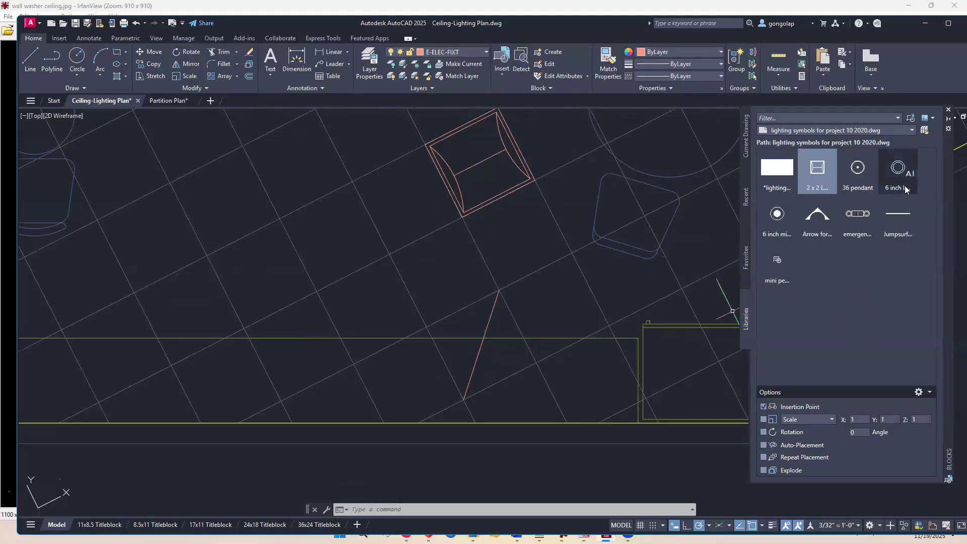
Step: Insert a 6 inch LED can at the diagonal's midpoint in the south counter tile, redefining the block and setting Fixture Alpha to A
{"action": "mouse_move", "coordinate": [898, 172]}
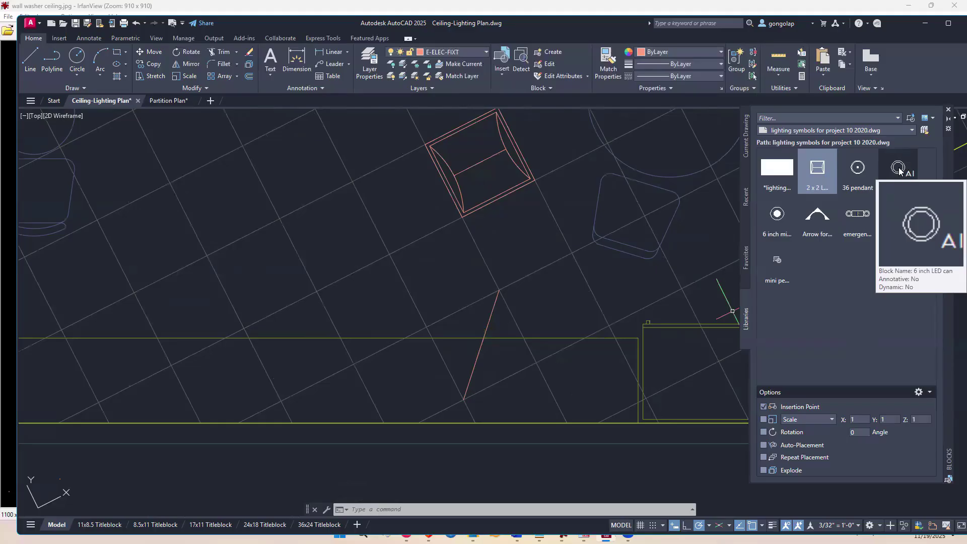
{"action": "left_click_drag", "start_coordinate": [898, 170], "coordinate": [652, 273]}
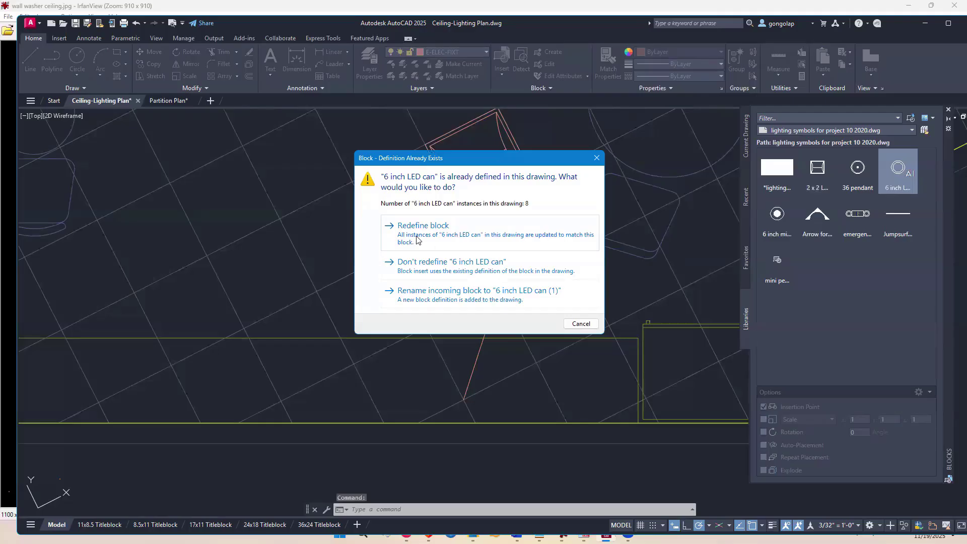
{"action": "left_click", "coordinate": [417, 239]}
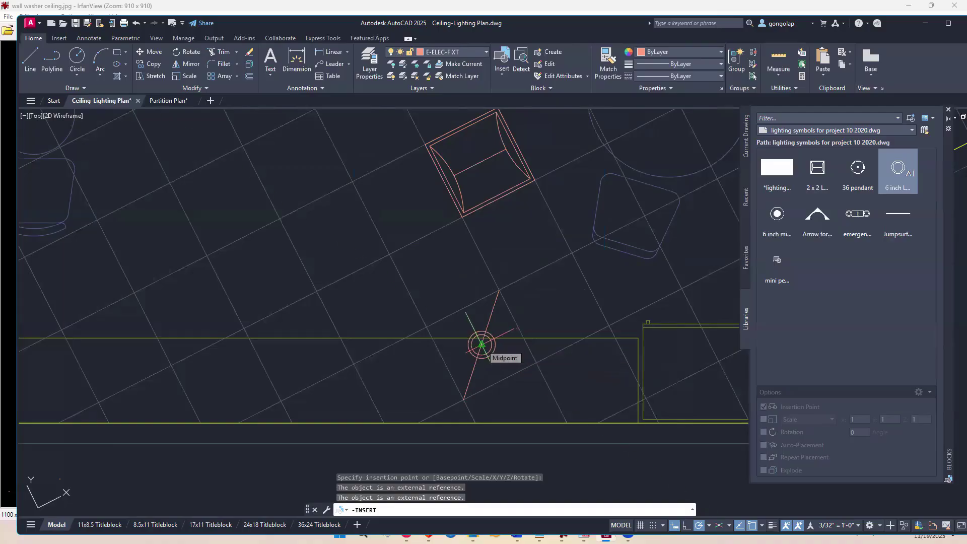
{"action": "left_click", "coordinate": [481, 344]}
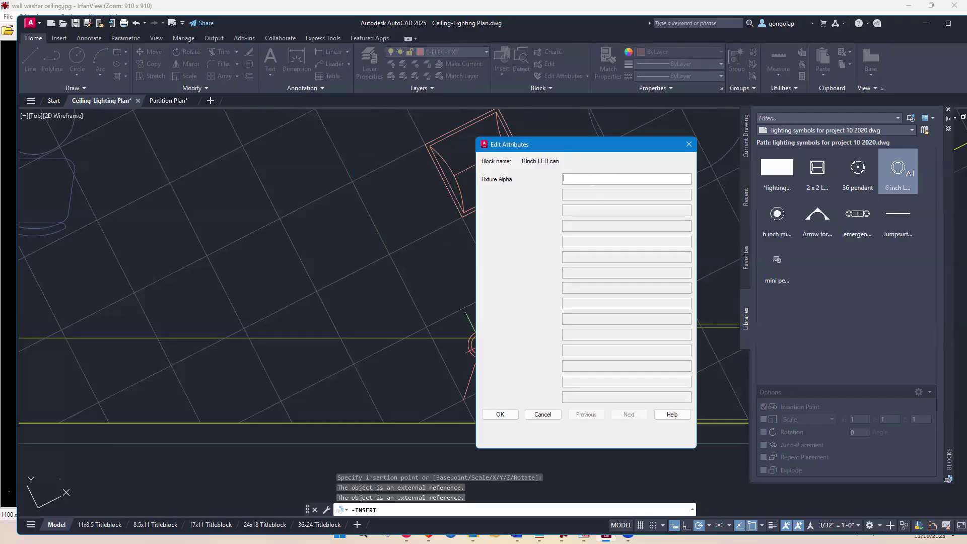
{"action": "left_click", "coordinate": [499, 416]}
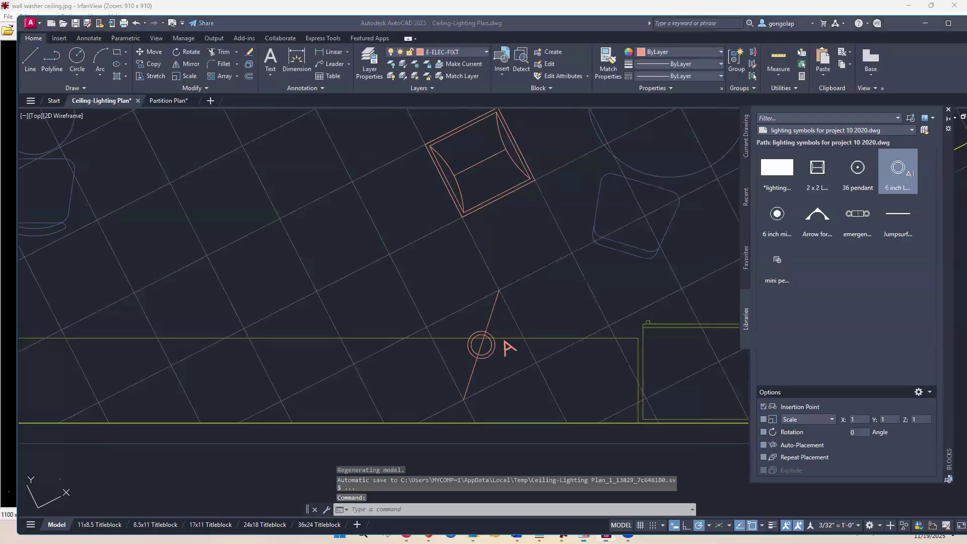
Step: Switch to the PDF reference and examine the A cans along the west and south walls, plus the fixture descriptions in the lighting legend
{"action": "left_click", "coordinate": [606, 536]}
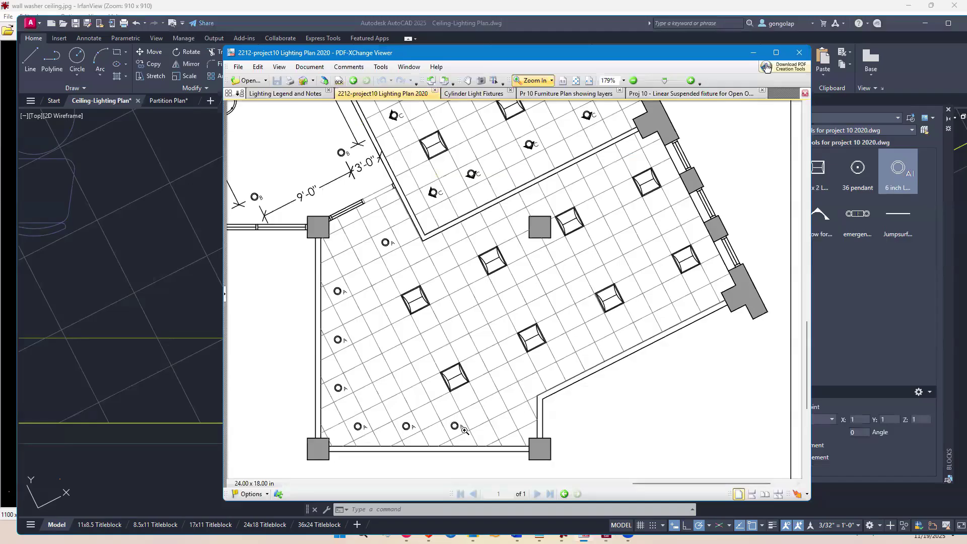
{"action": "left_click_drag", "start_coordinate": [513, 459], "coordinate": [325, 280]}
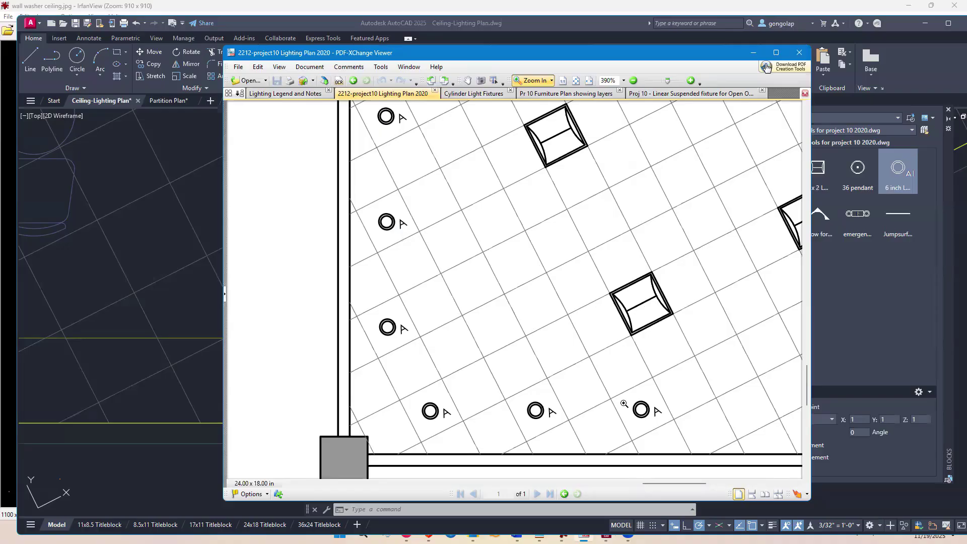
{"action": "scroll", "coordinate": [618, 407], "scroll_direction": "up", "scroll_amount": 1}
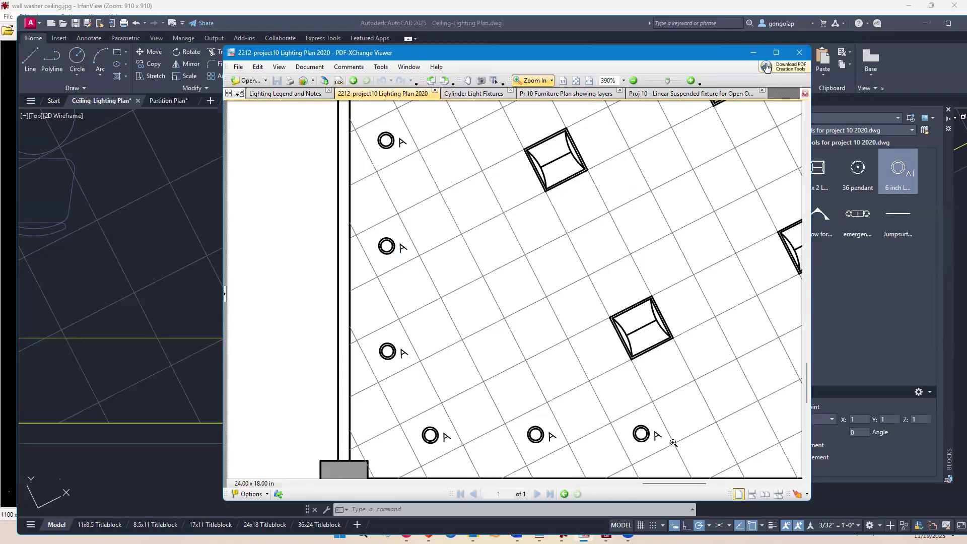
{"action": "left_click", "coordinate": [286, 94]}
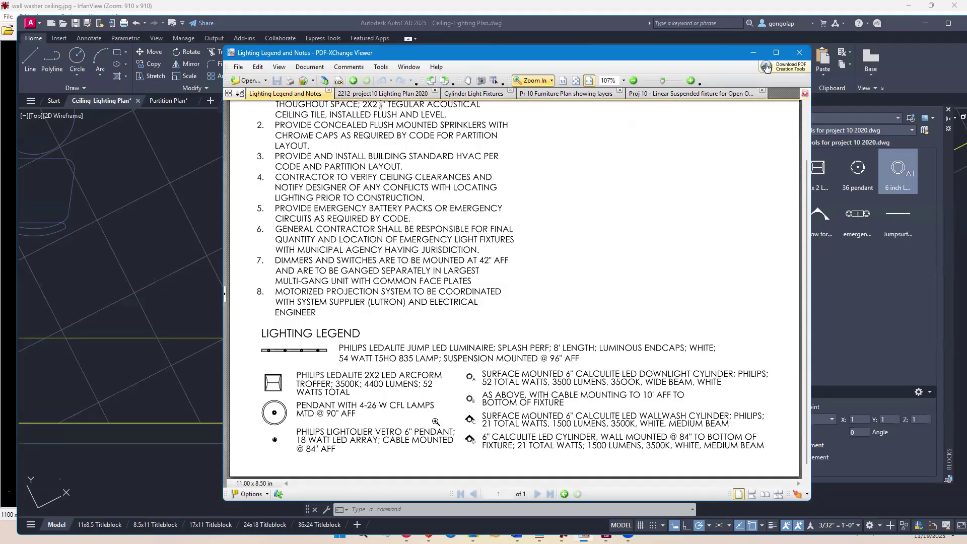
{"action": "left_click_drag", "start_coordinate": [429, 359], "coordinate": [645, 466]}
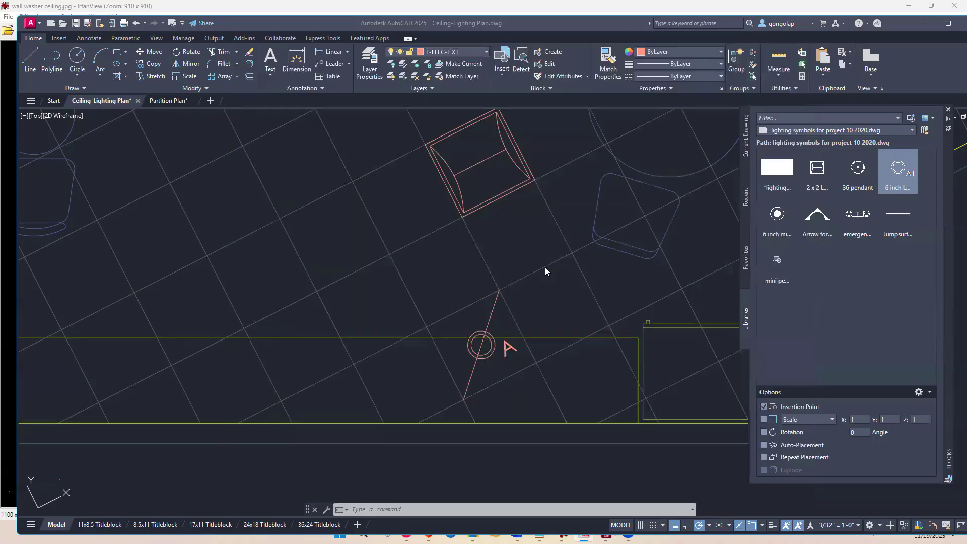
Step: Return to the AutoCAD drawing and erase the diagonal helper line through the LED can
{"action": "left_click", "coordinate": [493, 372]}
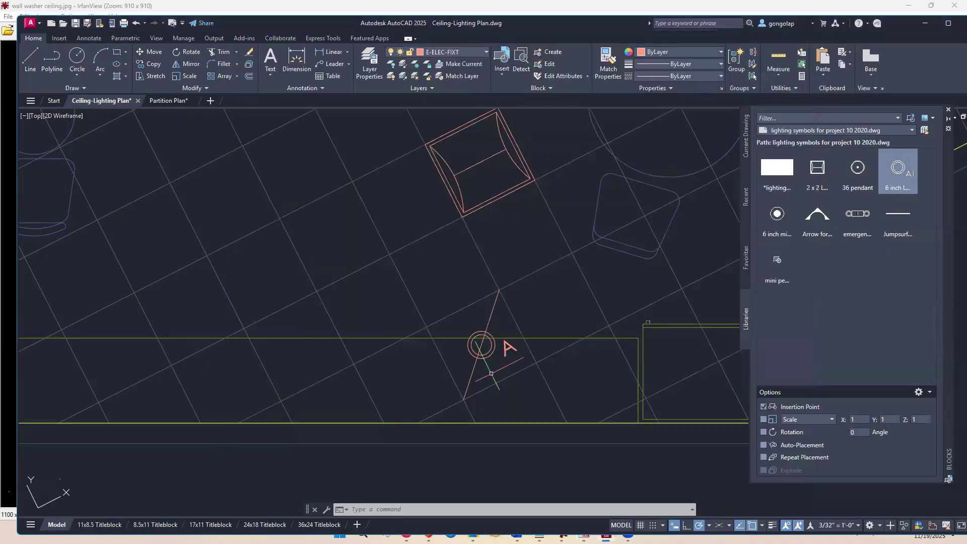
{"action": "type", "text": "e"}
{"action": "key", "text": "Return"}
{"action": "left_click", "coordinate": [475, 371]}
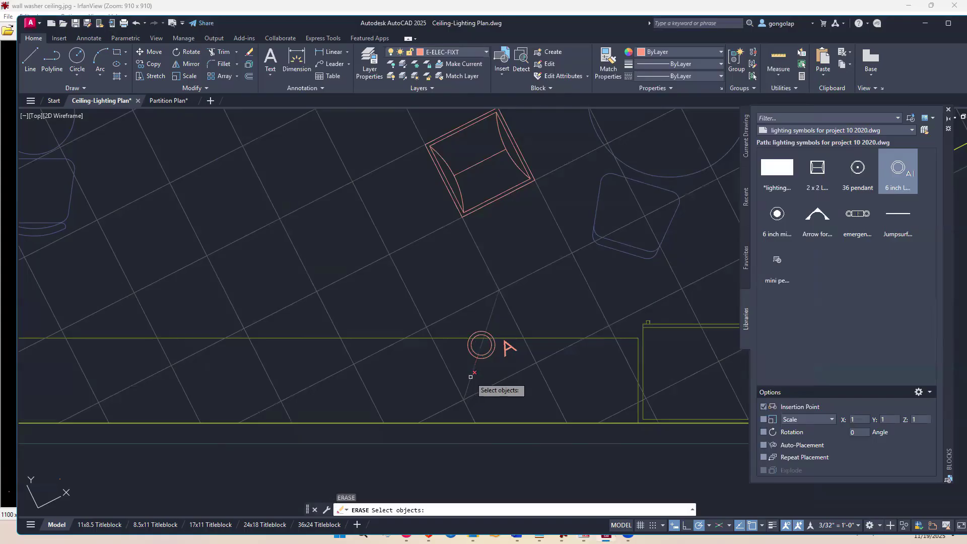
{"action": "key", "text": "Return"}
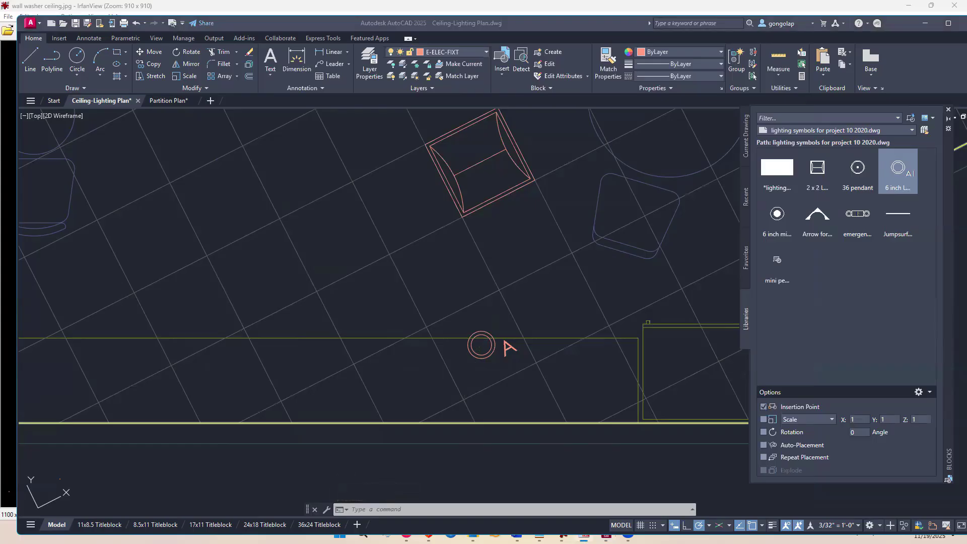
Step: Copy the LED can twice westward along the south wall counter, using matching ceiling tile corners as base and destination points
{"action": "left_click", "coordinate": [528, 380]}
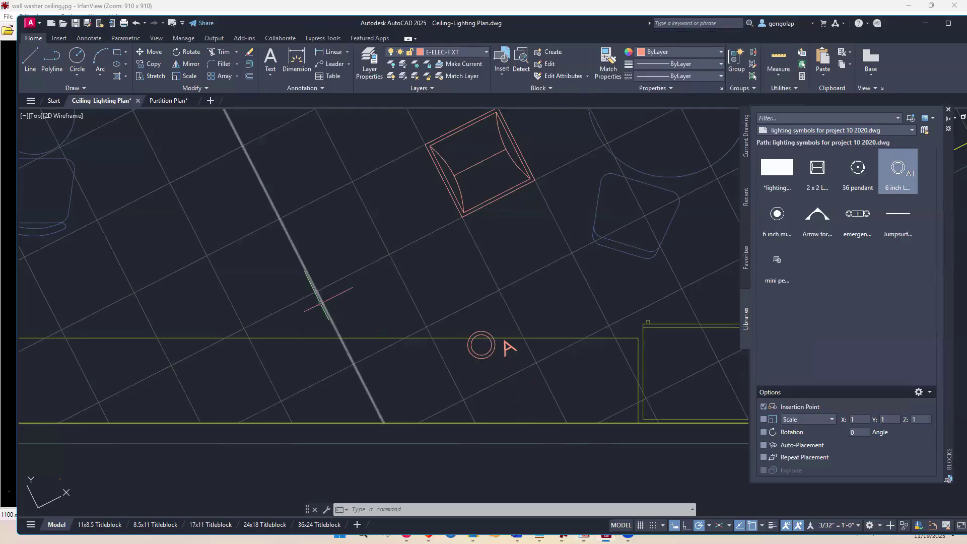
{"action": "type", "text": "co"}
{"action": "key", "text": "Return"}
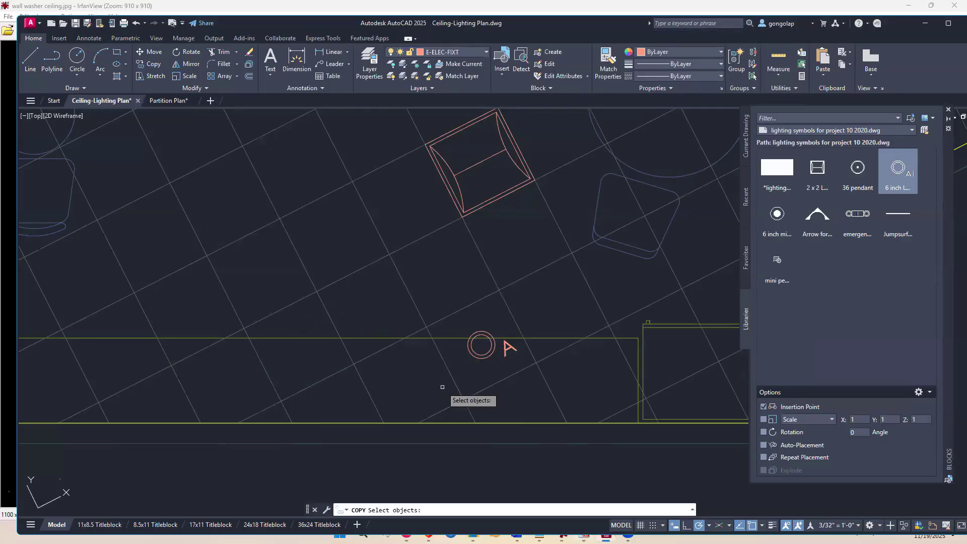
{"action": "left_click", "coordinate": [489, 350]}
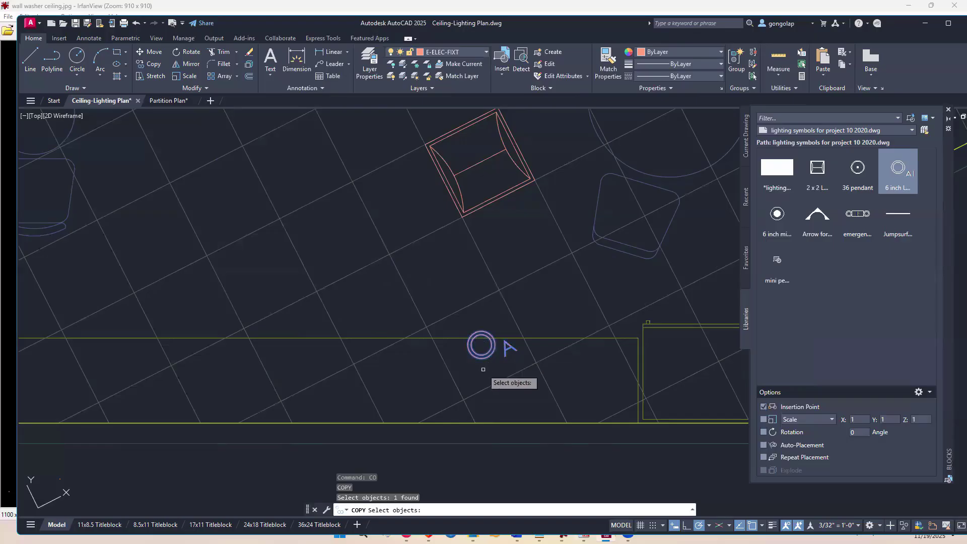
{"action": "key", "text": "Return"}
{"action": "left_click", "coordinate": [463, 399]}
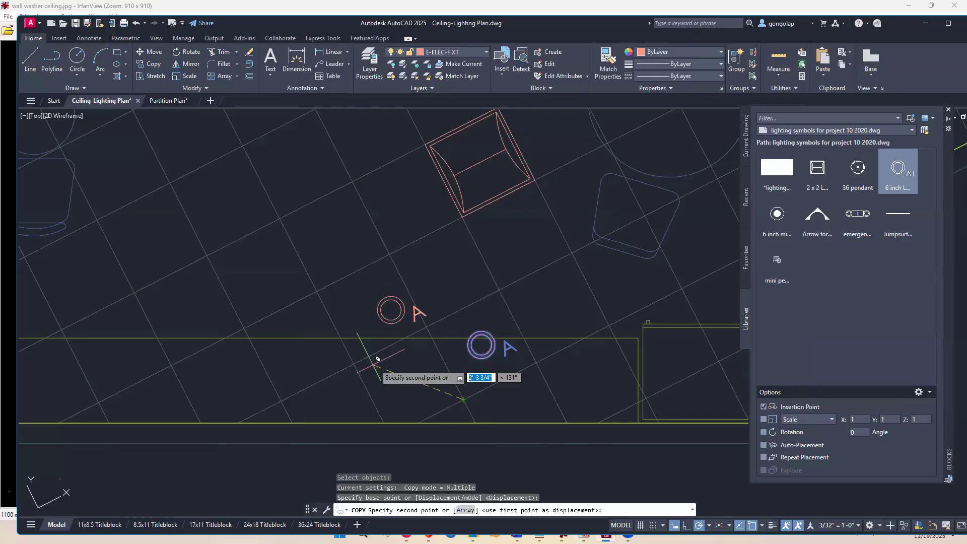
{"action": "left_click", "coordinate": [281, 400]}
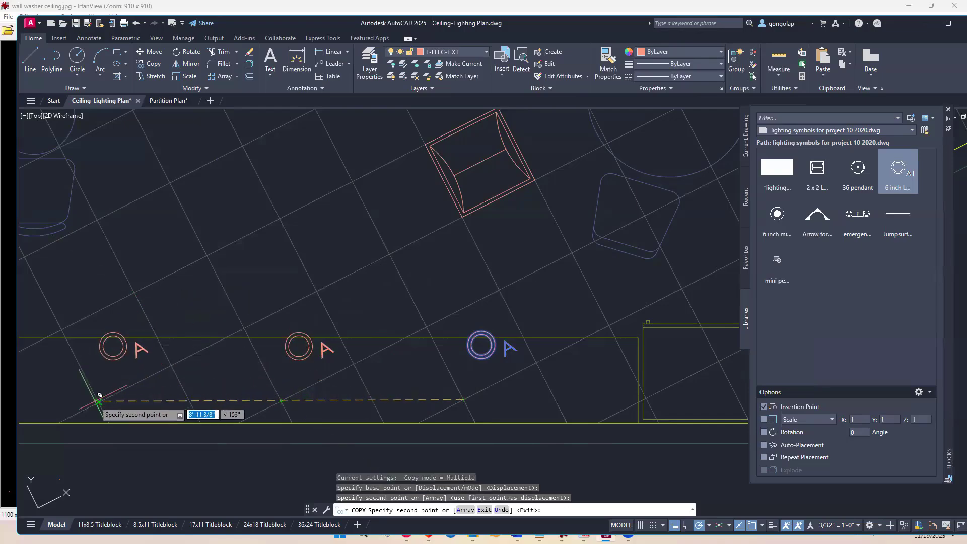
{"action": "left_click", "coordinate": [98, 401]}
Step: Copy the LED can to two ceiling tiles up the west wall over the chairs, snapping to the grid intersections
{"action": "scroll", "coordinate": [565, 393], "scroll_direction": "down", "scroll_amount": 3}
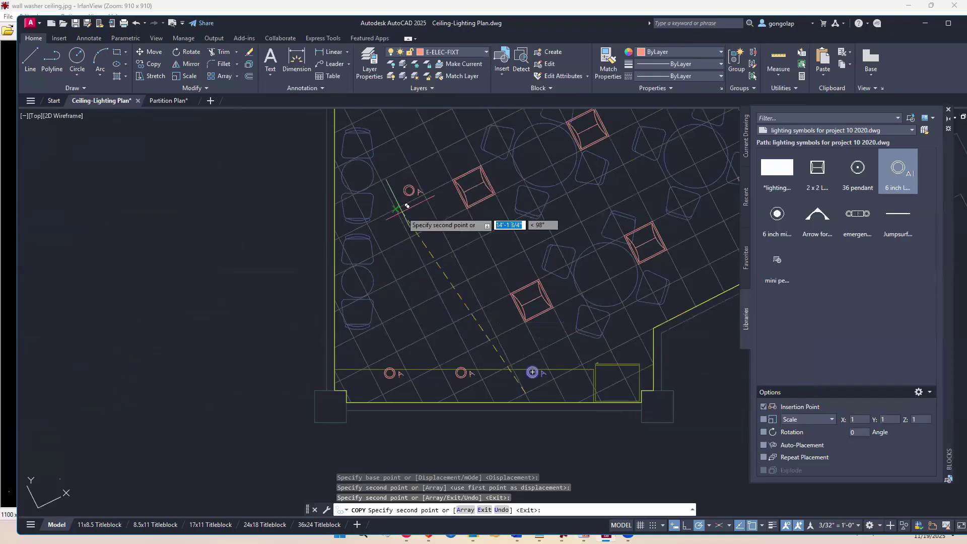
{"action": "middle_click_drag", "start_coordinate": [393, 208], "coordinate": [410, 250]}
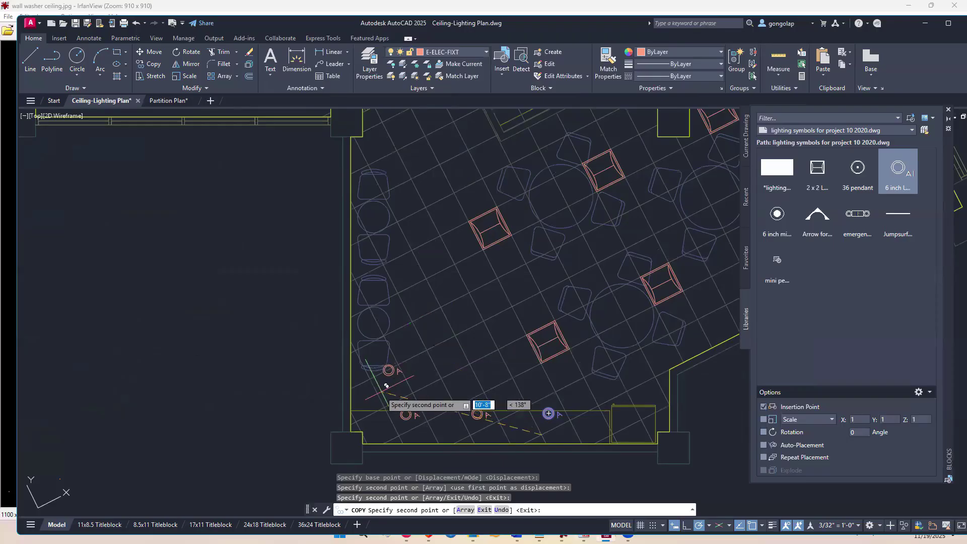
{"action": "left_click", "coordinate": [372, 377]}
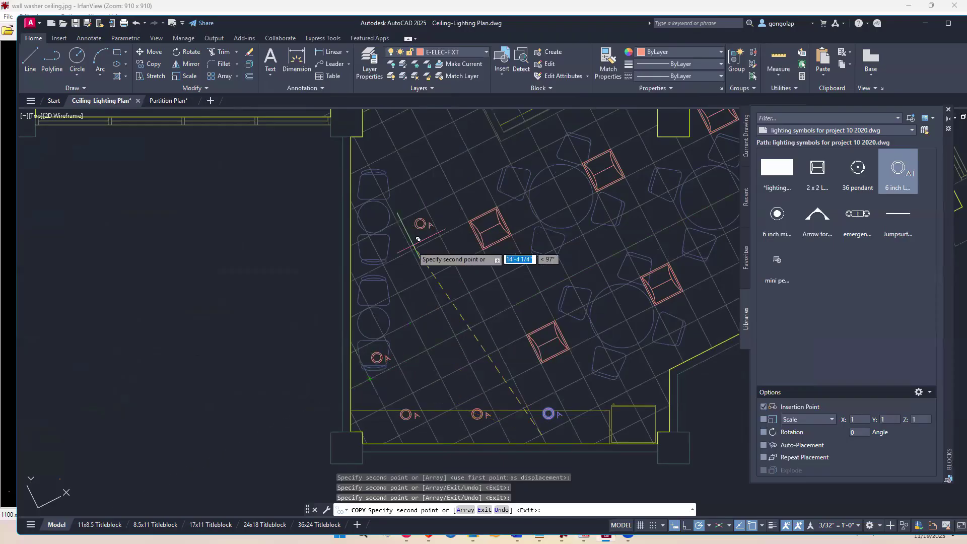
{"action": "scroll", "coordinate": [382, 291], "scroll_direction": "up", "scroll_amount": 2}
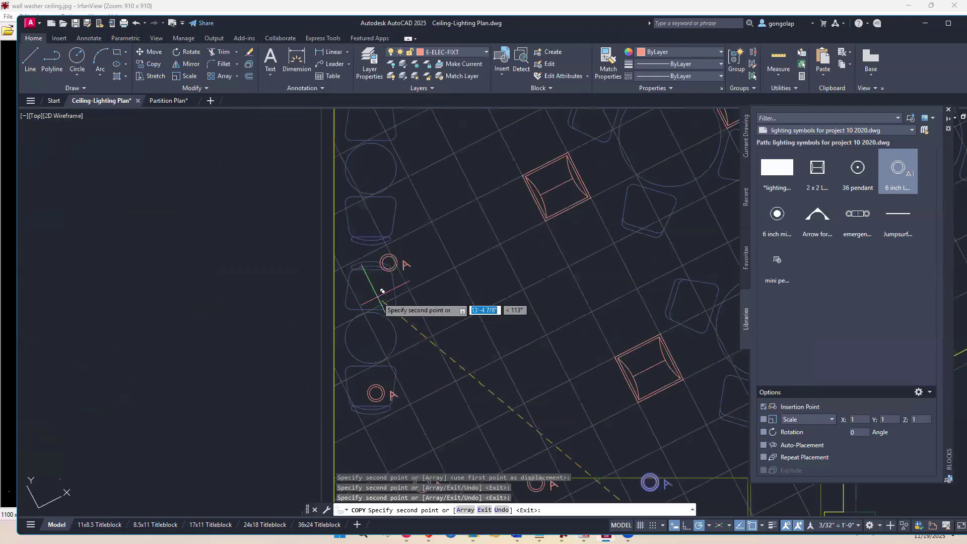
{"action": "scroll", "coordinate": [368, 299], "scroll_direction": "up", "scroll_amount": 9}
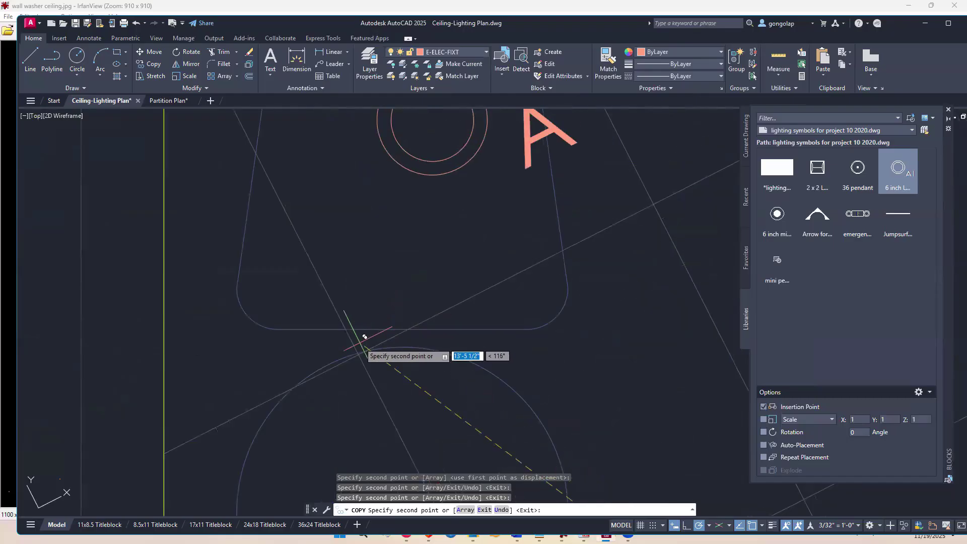
{"action": "left_click", "coordinate": [360, 353]}
Step: Place a third LED can copy farther north on the west wall and another near the northwest entrance, finishing the copy
{"action": "scroll", "coordinate": [362, 353], "scroll_direction": "down", "scroll_amount": 7}
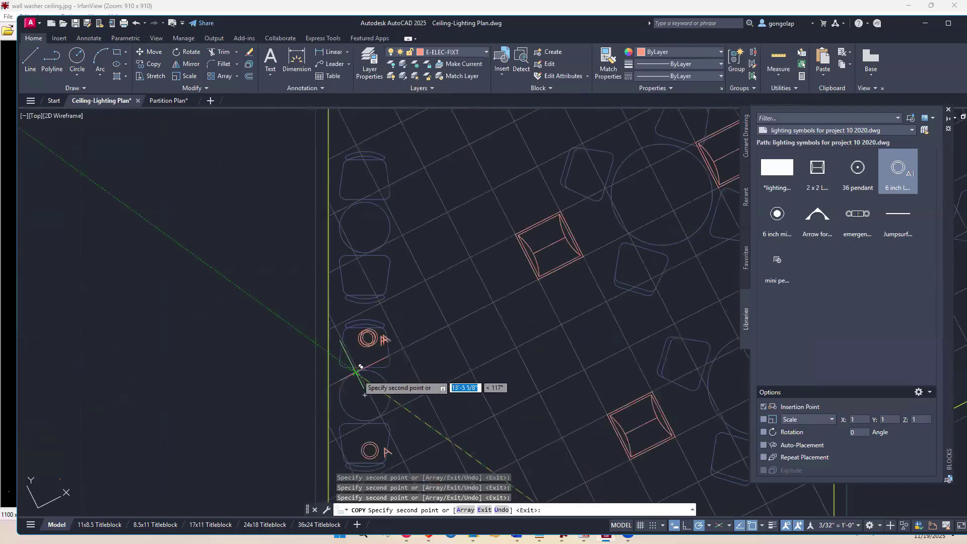
{"action": "mouse_move", "coordinate": [360, 370]}
{"action": "middle_mouse_down"}
{"action": "mouse_move", "coordinate": [486, 301]}
{"action": "mouse_move", "coordinate": [416, 264]}
{"action": "middle_mouse_up"}
{"action": "scroll", "coordinate": [369, 249], "scroll_direction": "up", "scroll_amount": 2}
{"action": "scroll", "coordinate": [369, 249], "scroll_direction": "up", "scroll_amount": 1}
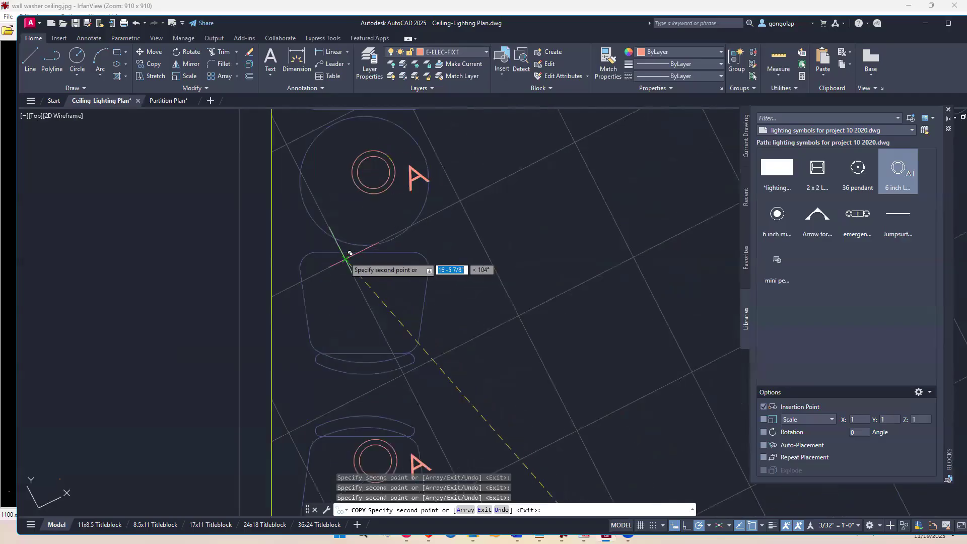
{"action": "scroll", "coordinate": [417, 367], "scroll_direction": "down", "scroll_amount": 5}
{"action": "scroll", "coordinate": [538, 342], "scroll_direction": "up", "scroll_amount": 2}
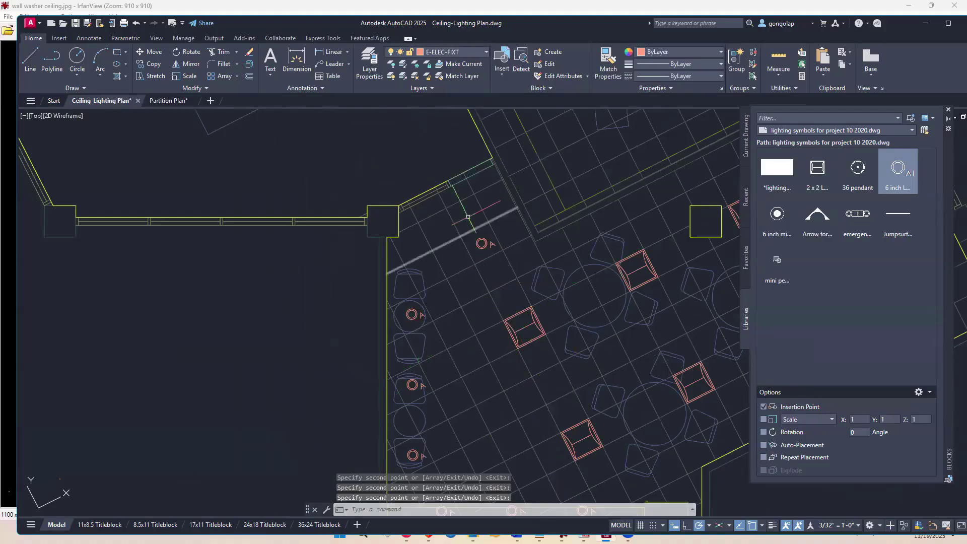
{"action": "key", "text": "Escape"}
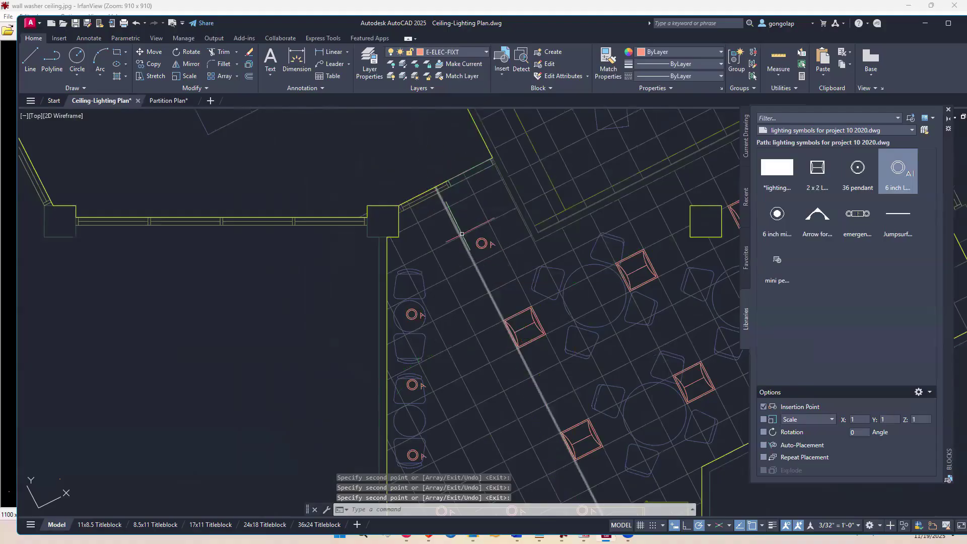
Step: Review the adjoining room with rows of chairs, and examine its troffers and C fixtures up close in the PDF lighting plan
{"action": "scroll", "coordinate": [409, 255], "scroll_direction": "down", "scroll_amount": 2}
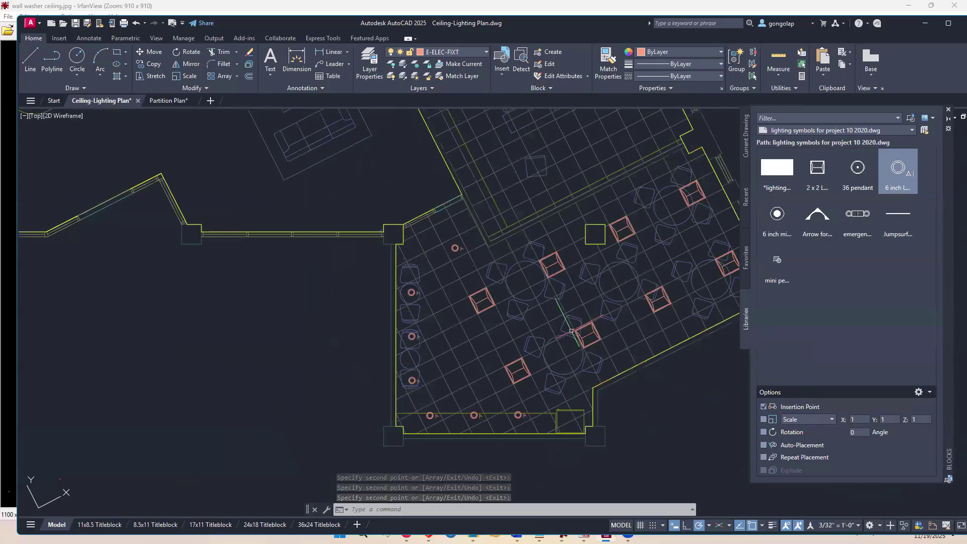
{"action": "mouse_move", "coordinate": [572, 330]}
{"action": "middle_mouse_down"}
{"action": "mouse_move", "coordinate": [529, 308]}
{"action": "mouse_move", "coordinate": [494, 339]}
{"action": "mouse_move", "coordinate": [508, 354]}
{"action": "middle_mouse_up"}
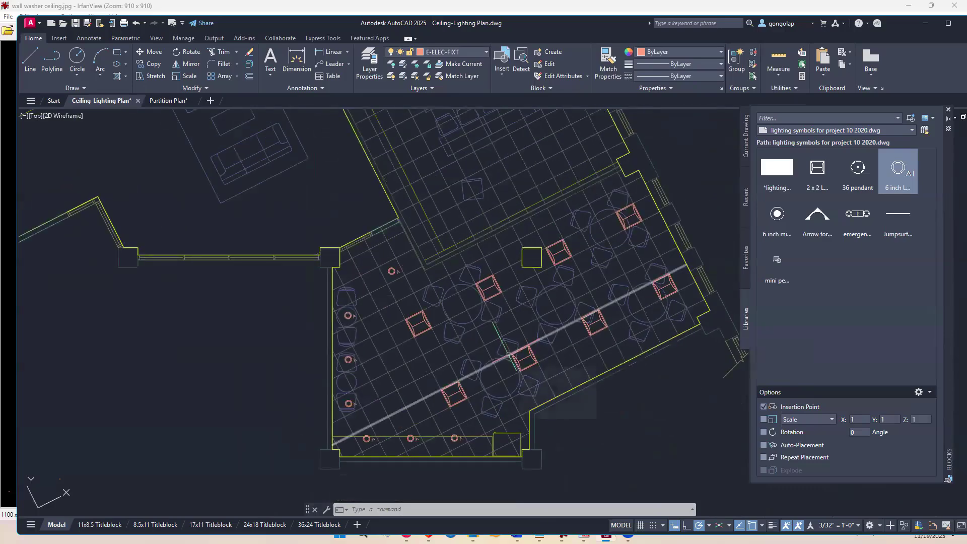
{"action": "scroll", "coordinate": [508, 354], "scroll_direction": "down", "scroll_amount": 2}
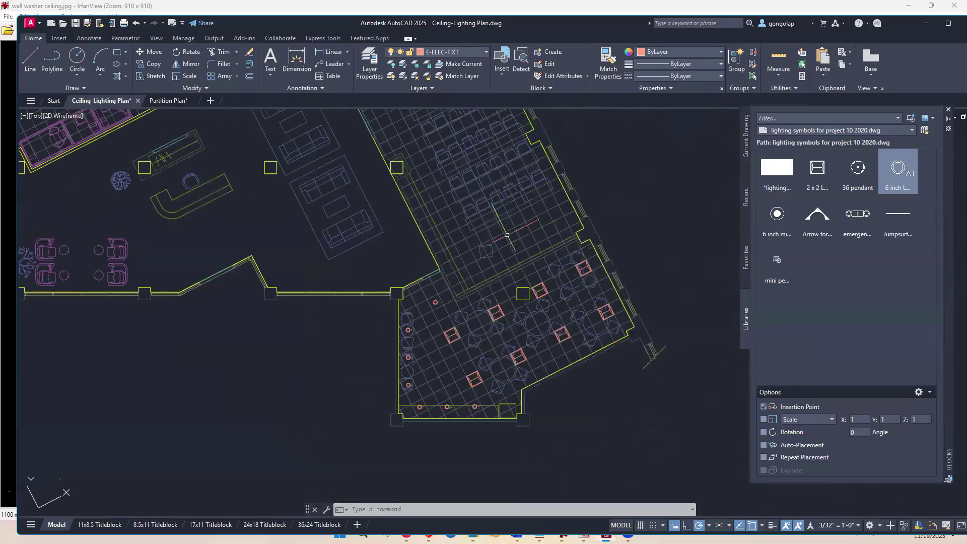
{"action": "scroll", "coordinate": [507, 234], "scroll_direction": "up", "scroll_amount": 2}
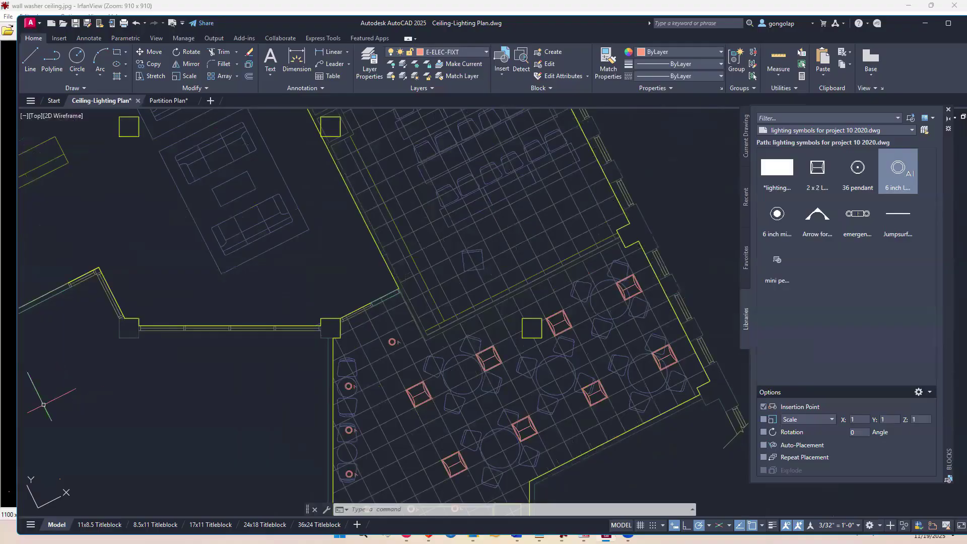
{"action": "key", "text": "alt+Tab"}
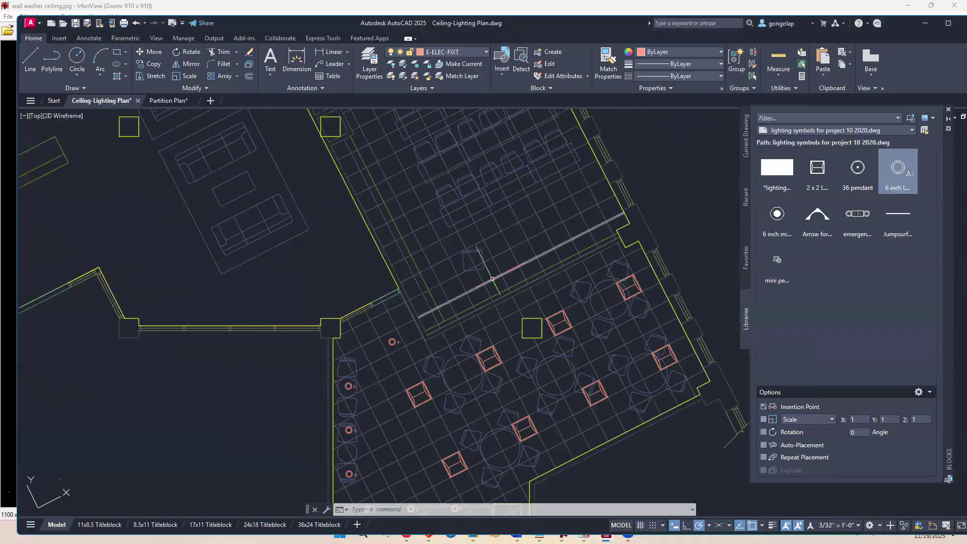
{"action": "scroll", "coordinate": [490, 269], "scroll_direction": "down", "scroll_amount": 4}
{"action": "scroll", "coordinate": [490, 268], "scroll_direction": "up", "scroll_amount": 4}
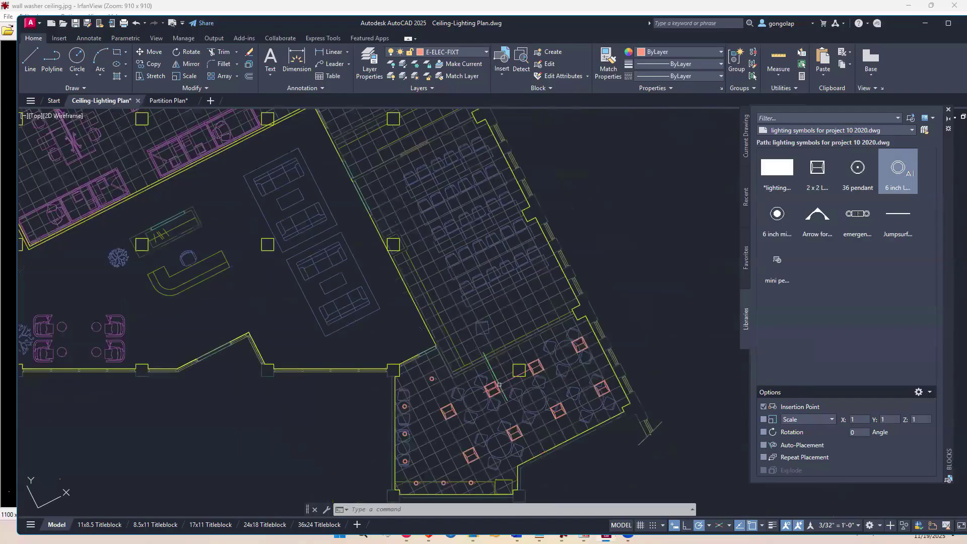
{"action": "left_click", "coordinate": [8, 313]}
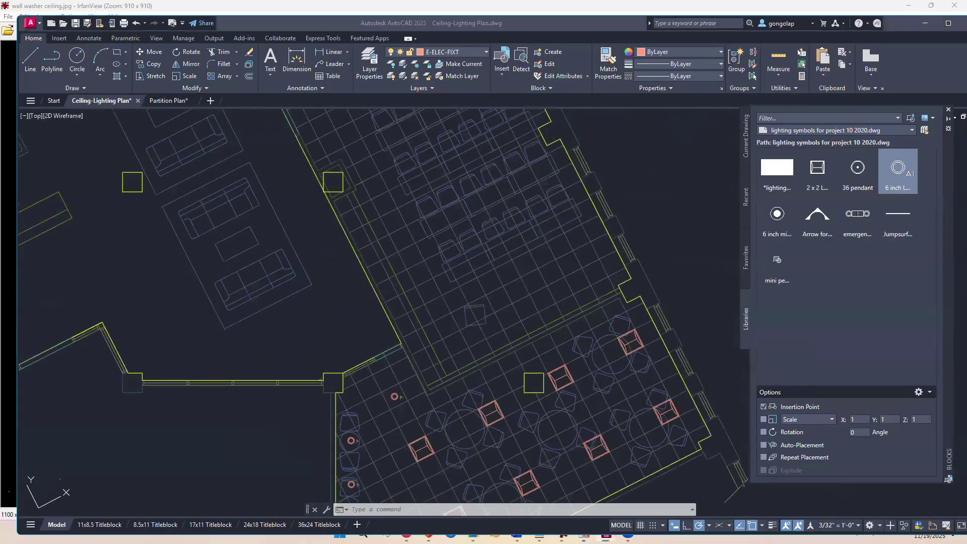
{"action": "left_click", "coordinate": [583, 536]}
{"action": "left_click", "coordinate": [636, 66]}
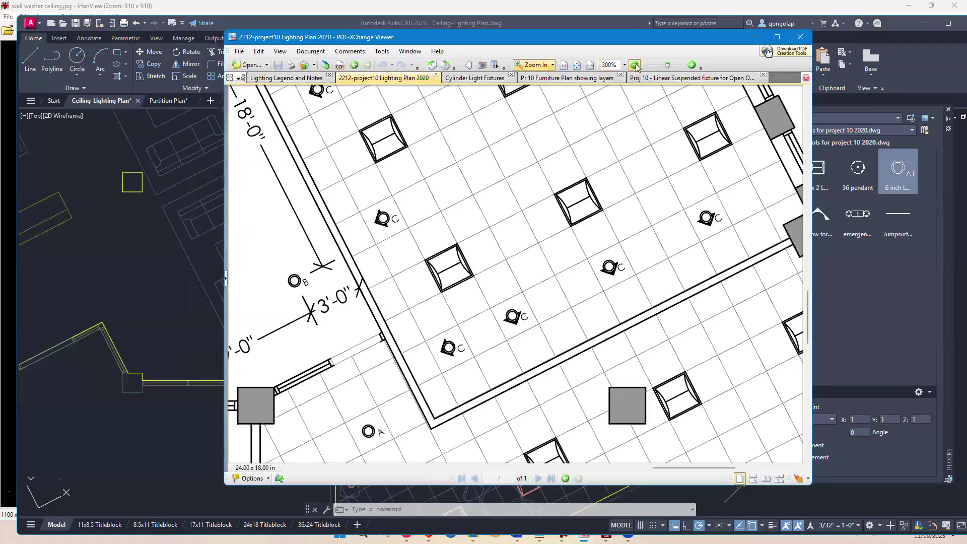
Step: Examine the troffers and C wallwash fixtures along the chair room's south wall in the PDF lighting plan, and return to the drawing
{"action": "left_click", "coordinate": [636, 65]}
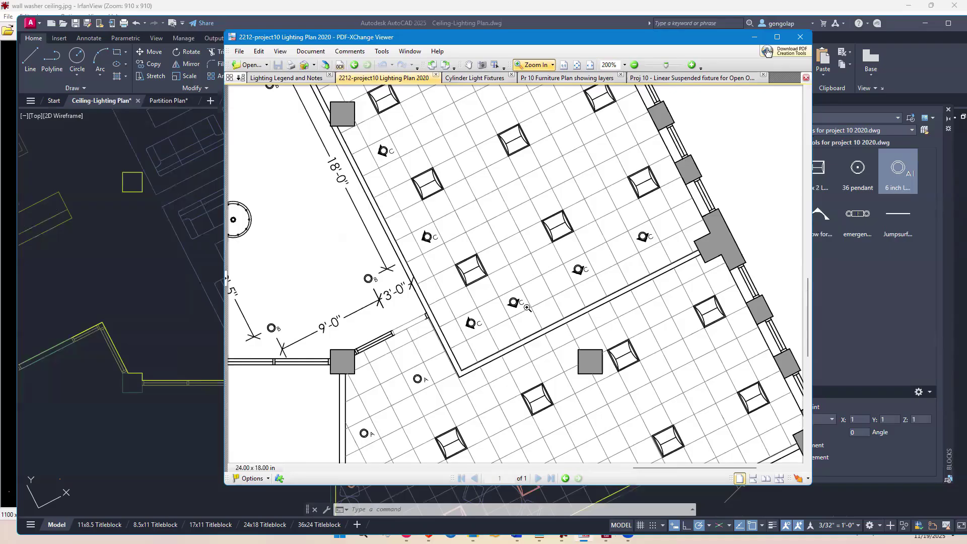
{"action": "left_click_drag", "start_coordinate": [475, 260], "coordinate": [604, 341]}
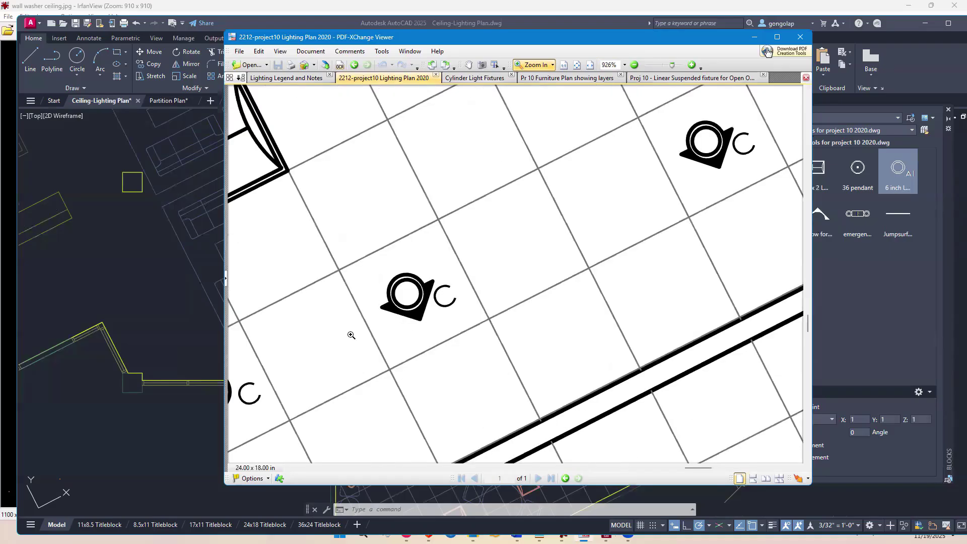
{"action": "scroll", "coordinate": [484, 230], "scroll_direction": "down", "scroll_amount": 3}
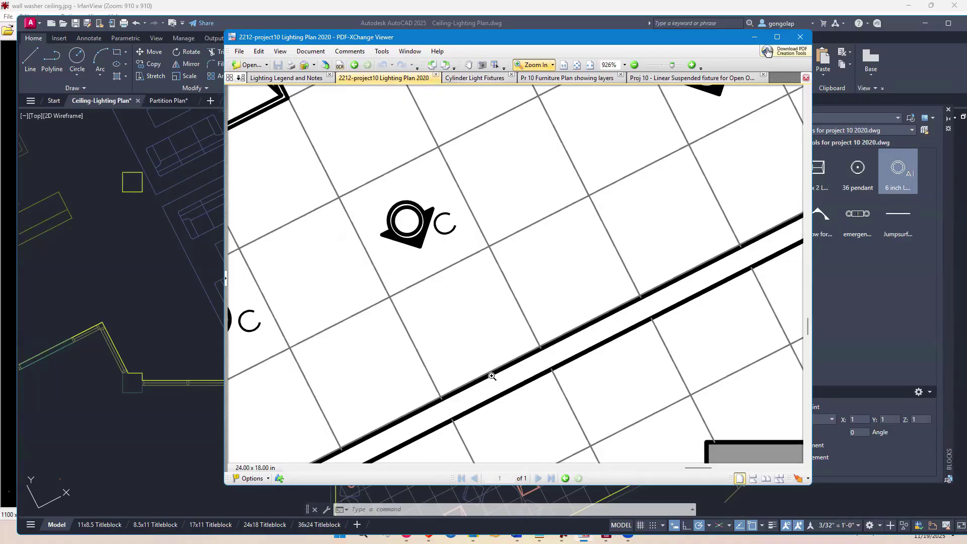
{"action": "left_click", "coordinate": [634, 67]}
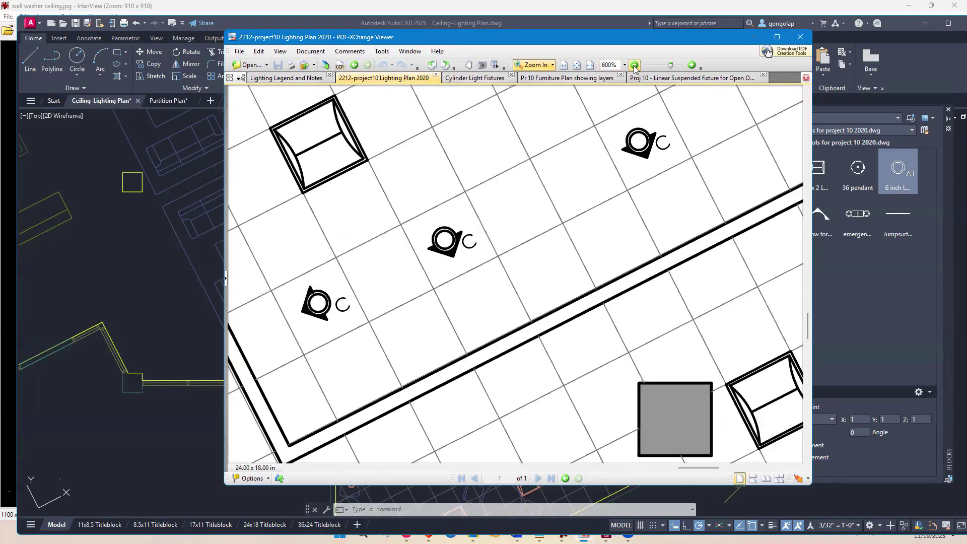
{"action": "left_click", "coordinate": [634, 67]}
{"action": "left_click", "coordinate": [634, 66]}
{"action": "scroll", "coordinate": [580, 303], "scroll_direction": "up", "scroll_amount": 3}
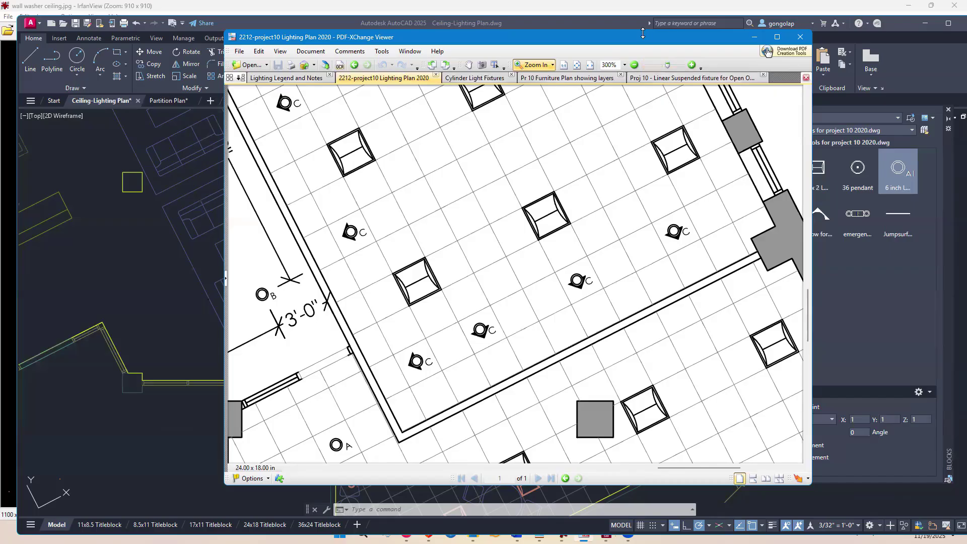
{"action": "left_click", "coordinate": [754, 37]}
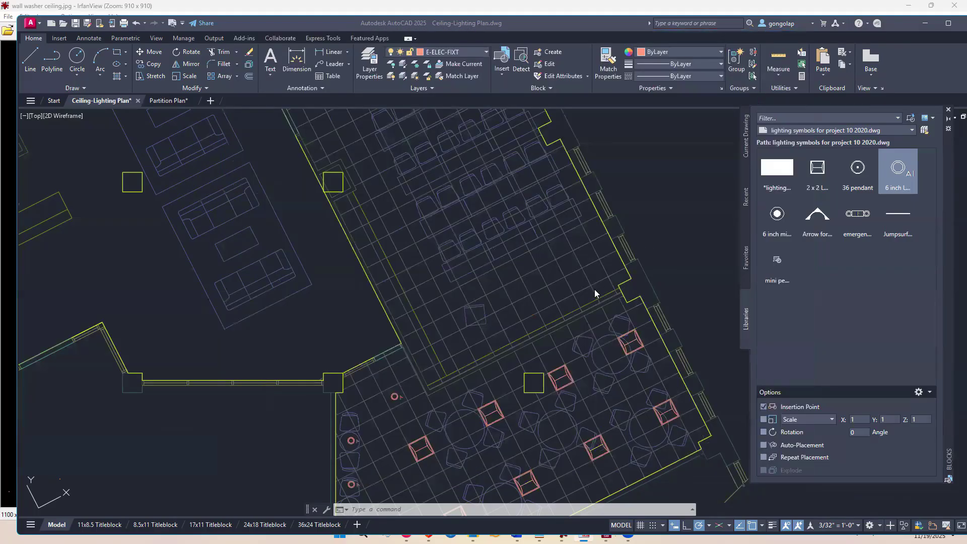
Step: Draw a diagonal construction line between opposite corners of a ceiling tile near the southeast corner of the chair room
{"action": "scroll", "coordinate": [595, 289], "scroll_direction": "up", "scroll_amount": 2}
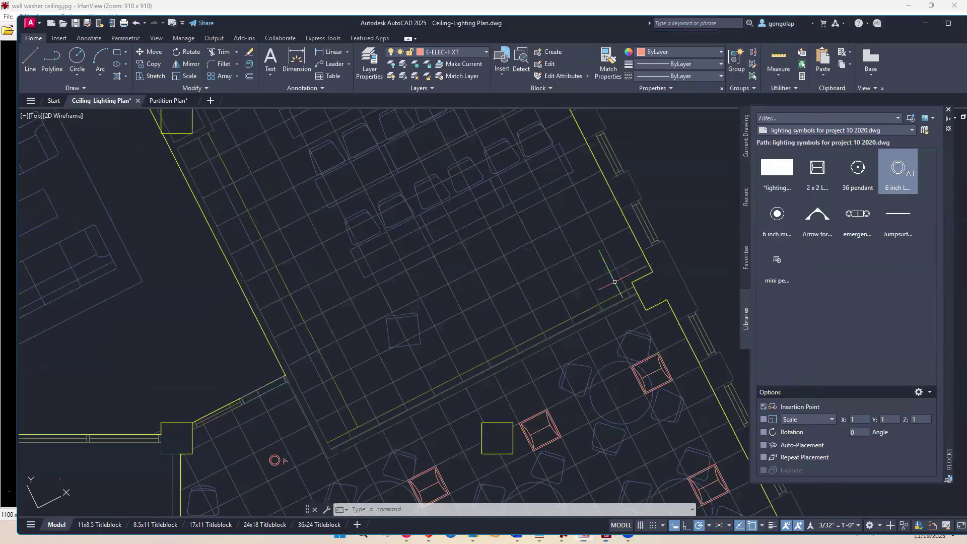
{"action": "middle_click_drag", "start_coordinate": [541, 268], "coordinate": [566, 258]}
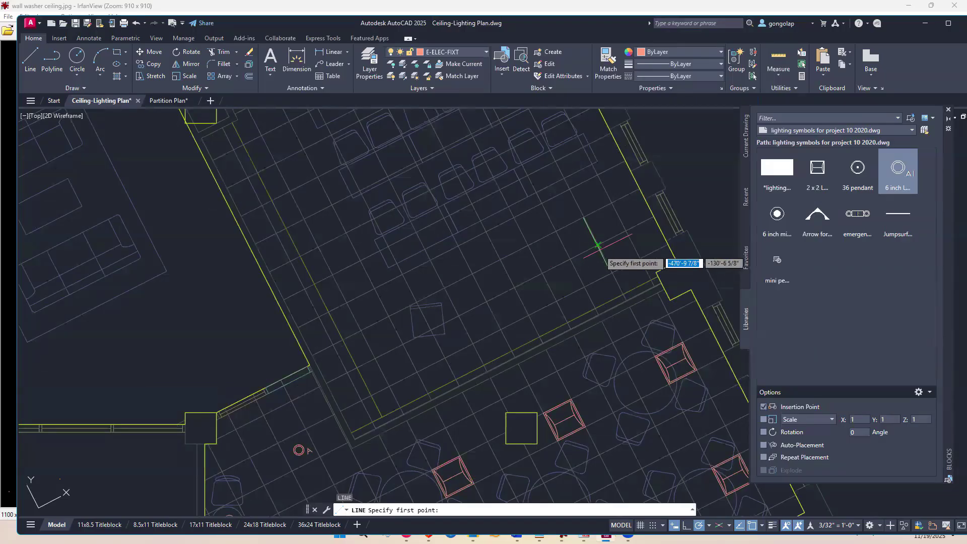
{"action": "left_click", "coordinate": [585, 286]}
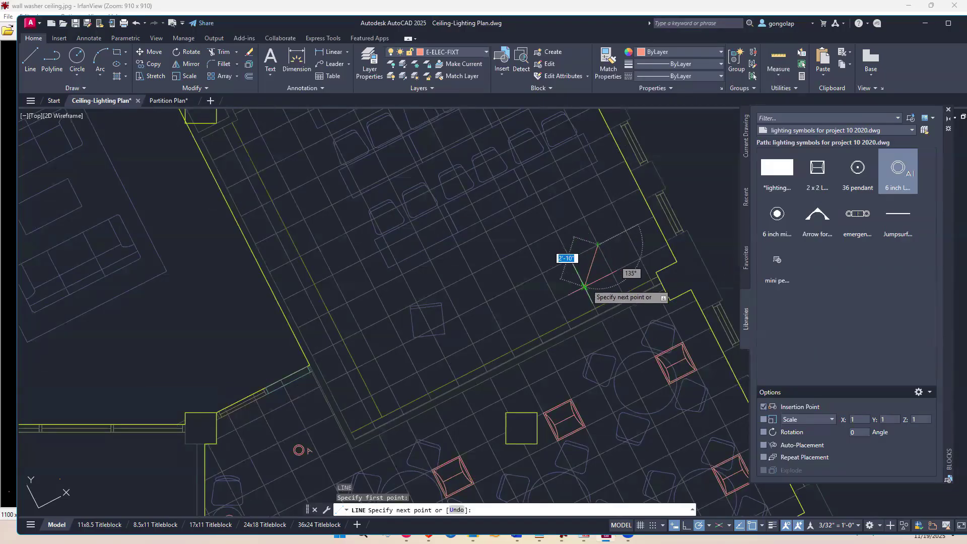
{"action": "left_click", "coordinate": [584, 286]}
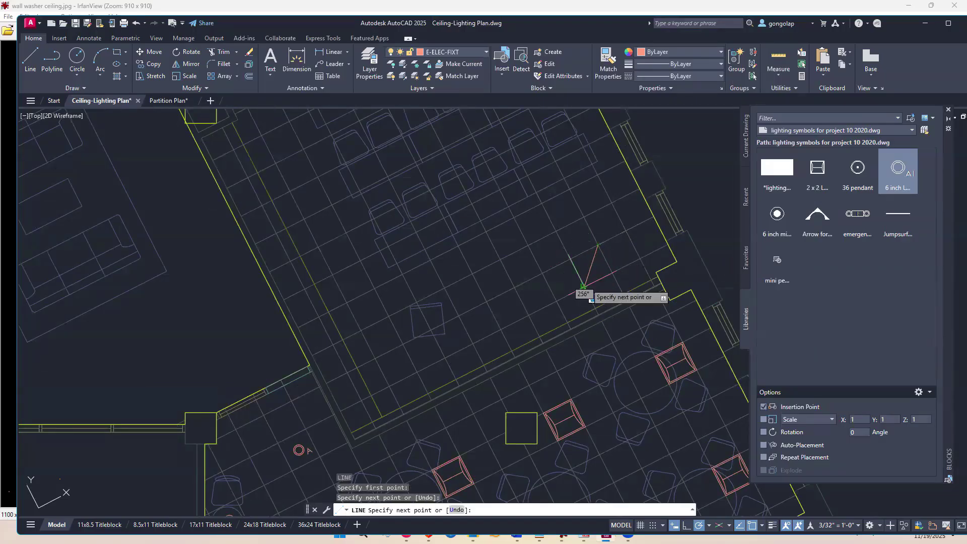
{"action": "key", "text": "Return"}
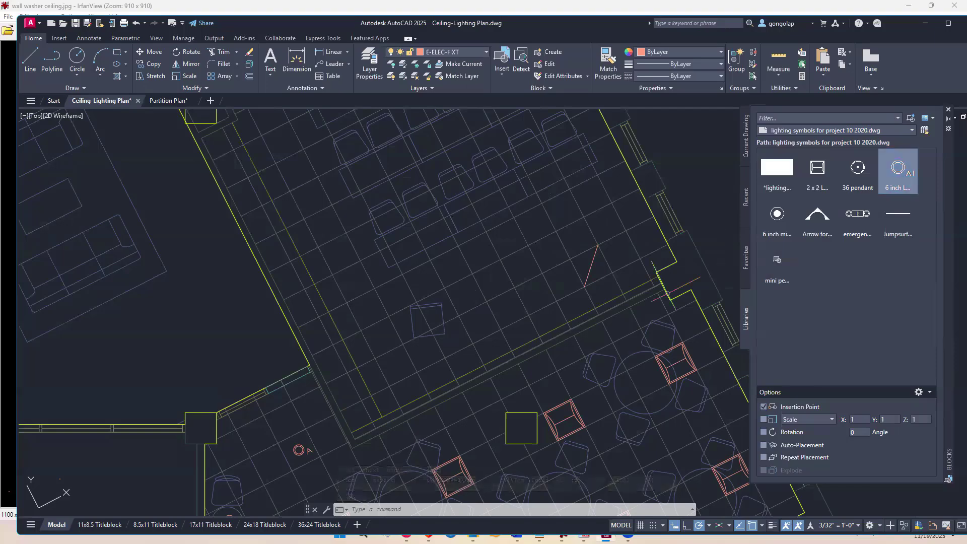
Step: Insert the 6 inch LED can block at the midpoint of the tile's diagonal with Fixture Alpha C
{"action": "left_click", "coordinate": [898, 167]}
{"action": "mouse_move", "coordinate": [898, 168]}
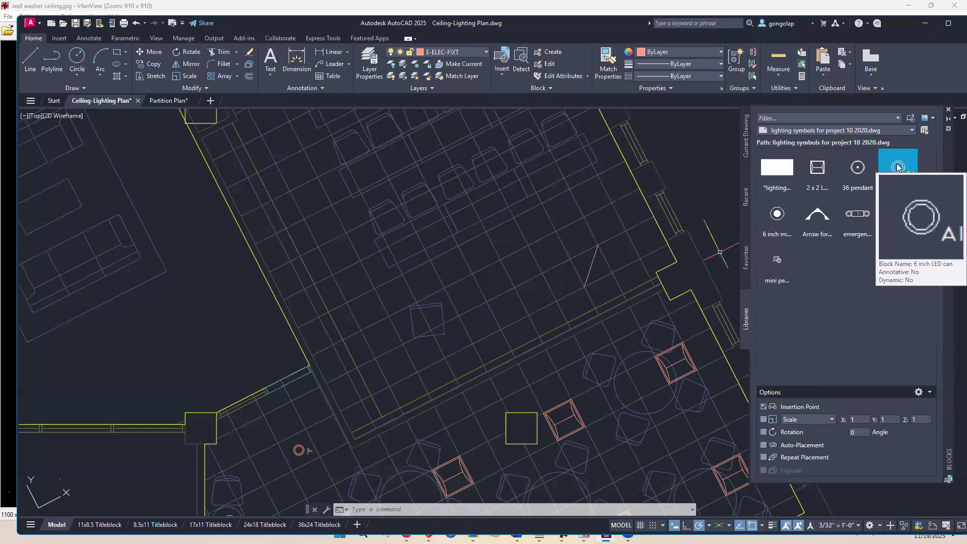
{"action": "left_click", "coordinate": [897, 168]}
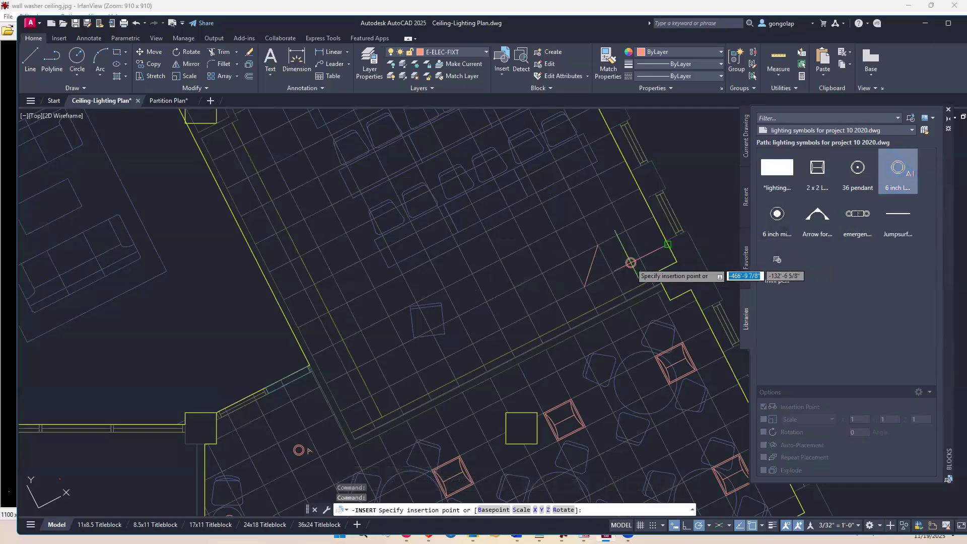
{"action": "left_click", "coordinate": [591, 265]}
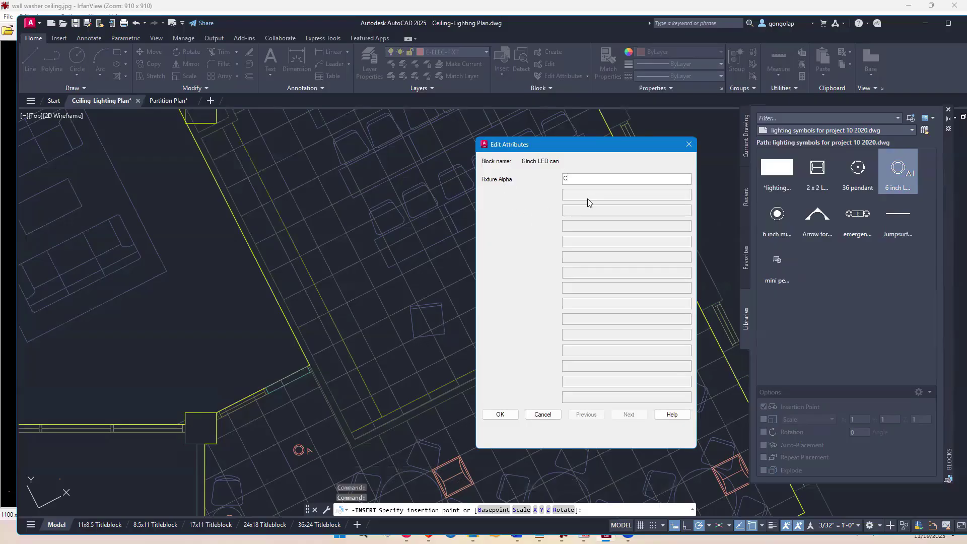
{"action": "left_click", "coordinate": [514, 414]}
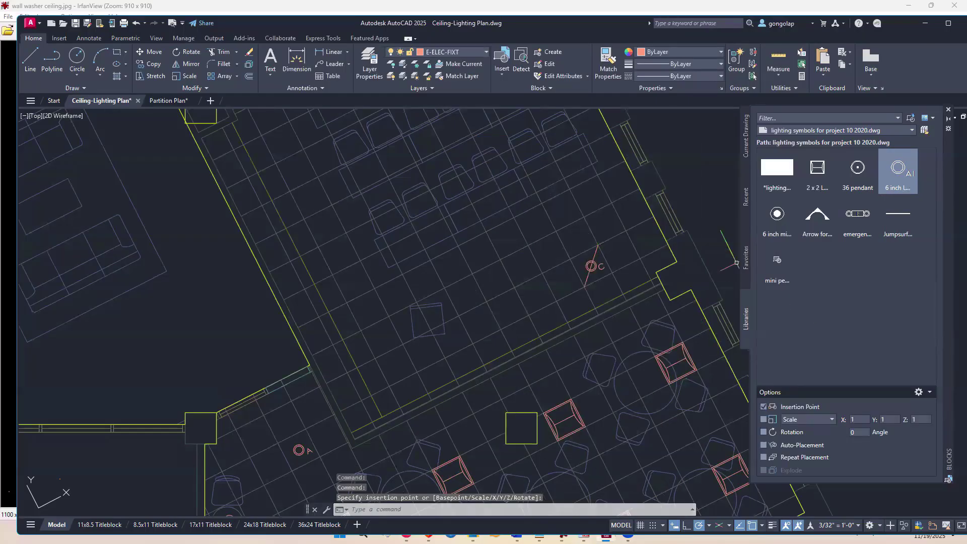
Step: Erase the diagonal construction line running through the new LED can
{"action": "scroll", "coordinate": [622, 236], "scroll_direction": "up", "scroll_amount": 3}
{"action": "type", "text": "e"}
{"action": "key", "text": "Return"}
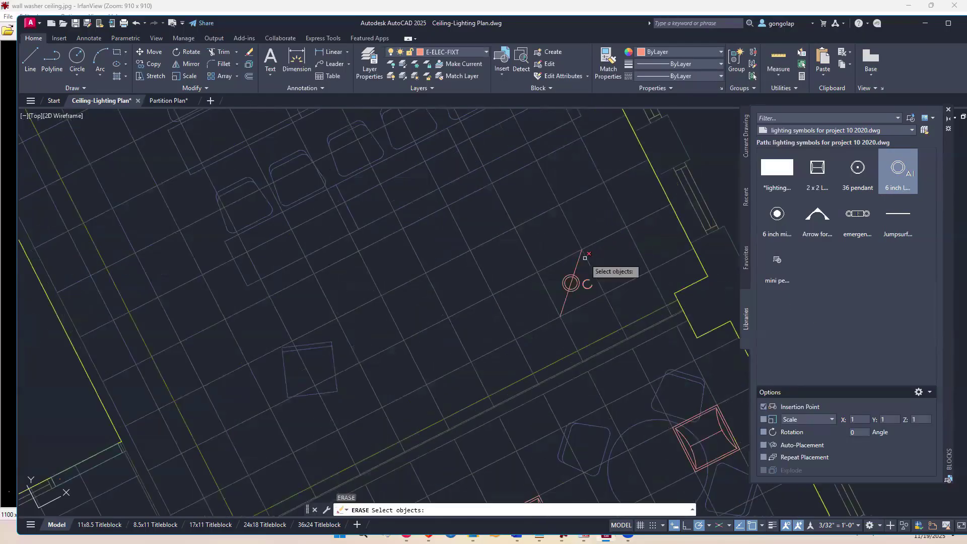
{"action": "left_click", "coordinate": [572, 277]}
{"action": "key", "text": "Return"}
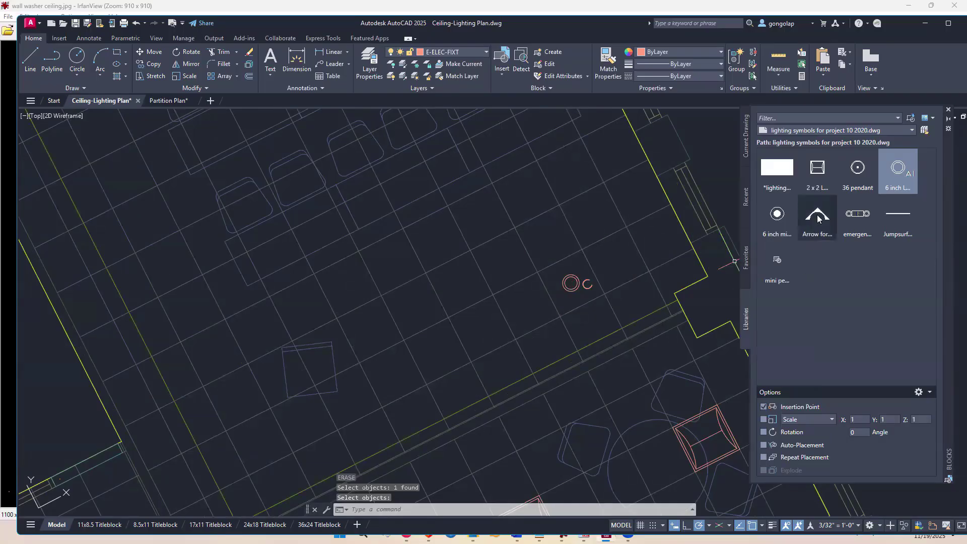
Step: Insert the Arrow for 6 inch can block at the LED can's centre, redefining the existing block definition
{"action": "mouse_move", "coordinate": [818, 218]}
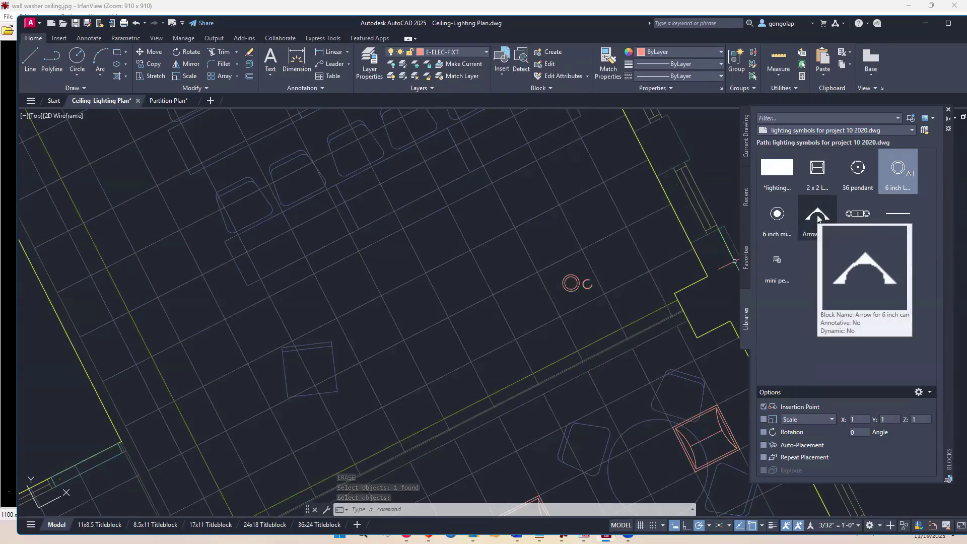
{"action": "left_click", "coordinate": [818, 218]}
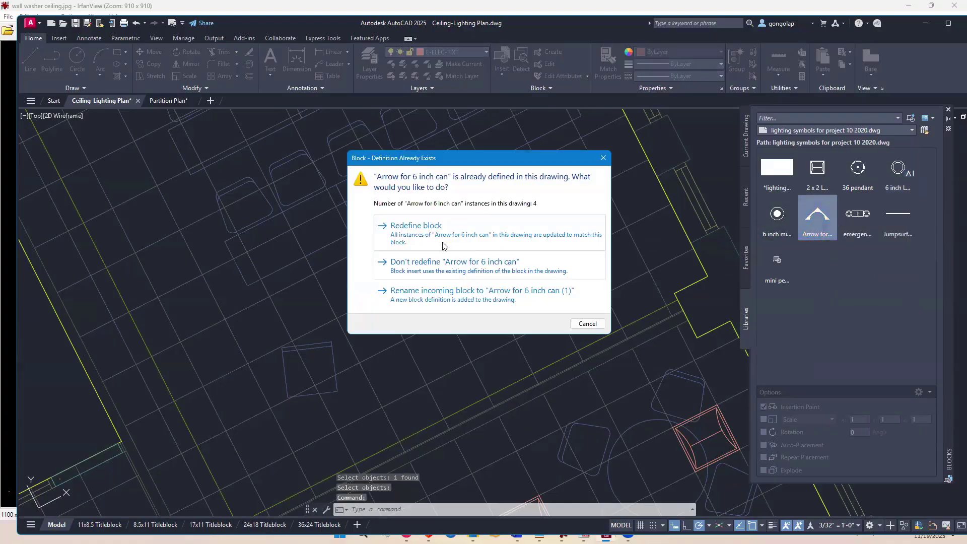
{"action": "left_click", "coordinate": [443, 245]}
{"action": "scroll", "coordinate": [559, 264], "scroll_direction": "up", "scroll_amount": 4}
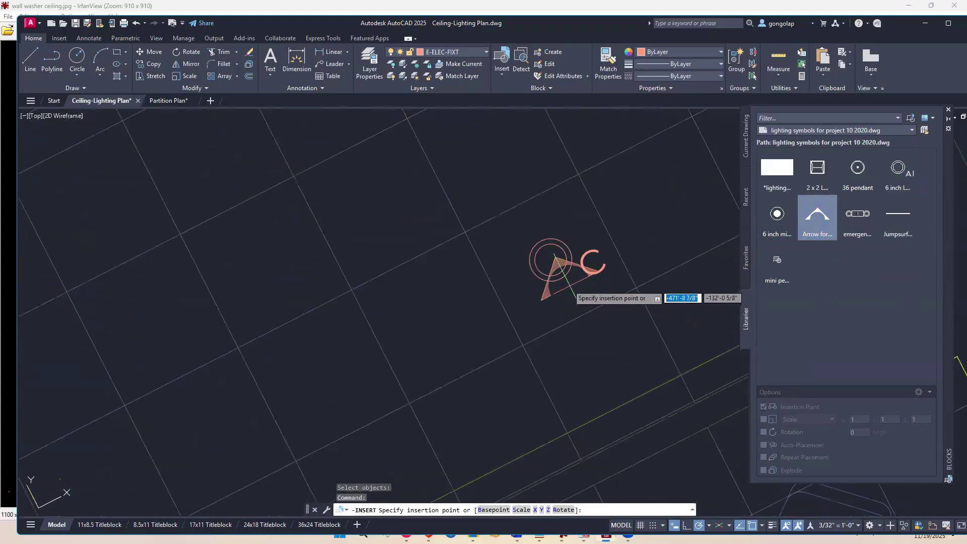
{"action": "left_click", "coordinate": [554, 261]}
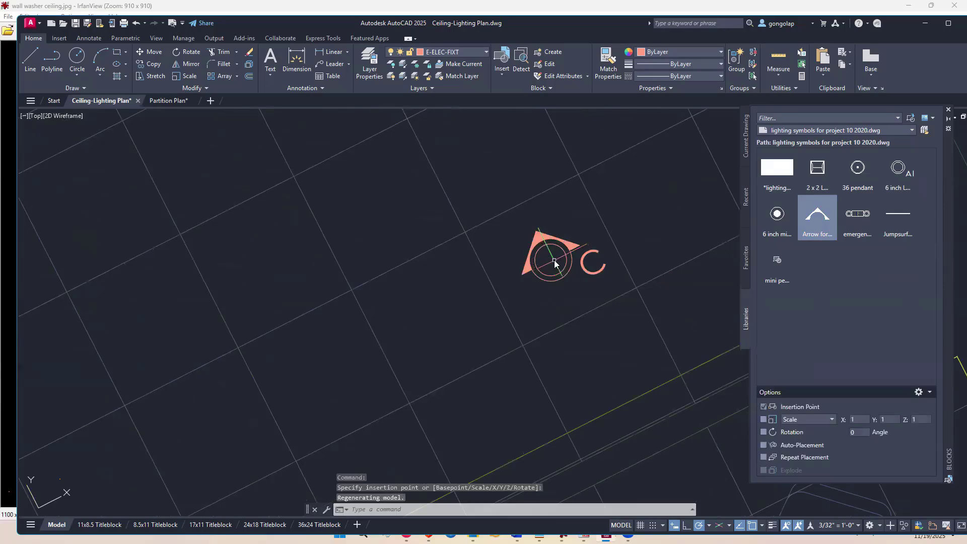
{"action": "scroll", "coordinate": [557, 216], "scroll_direction": "down", "scroll_amount": 4}
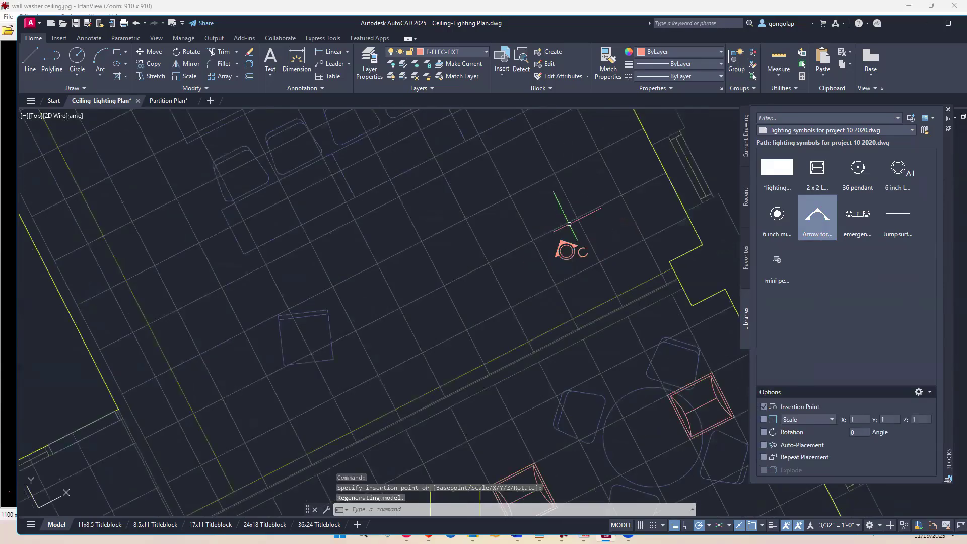
Step: Erase the wrongly oriented arrow from the C LED can
{"action": "scroll", "coordinate": [566, 234], "scroll_direction": "up", "scroll_amount": 2}
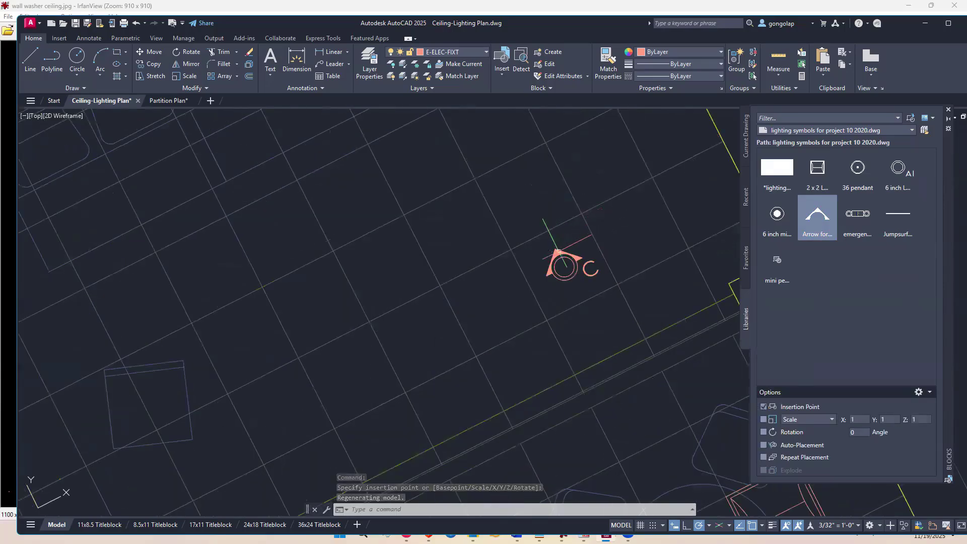
{"action": "left_click", "coordinate": [558, 248]}
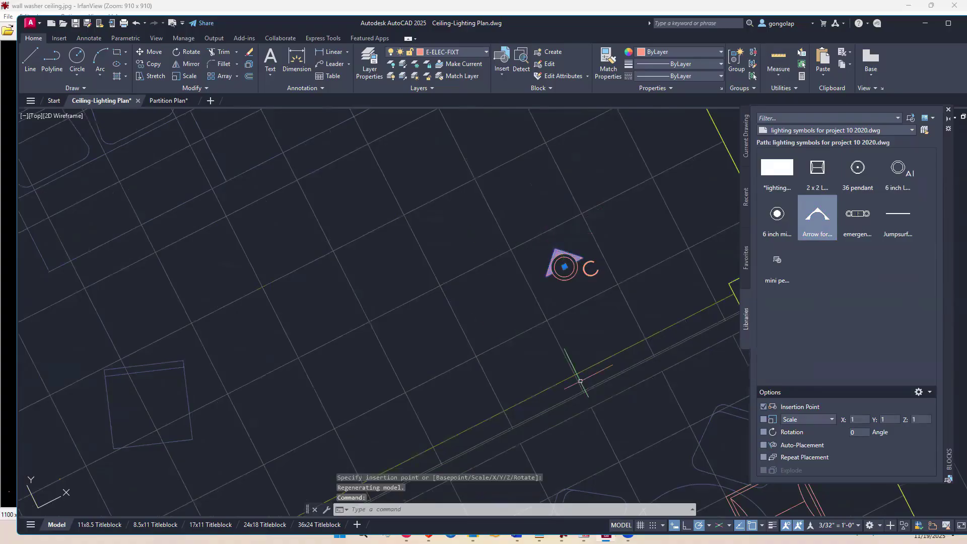
{"action": "key", "text": "Escape"}
{"action": "type", "text": "e"}
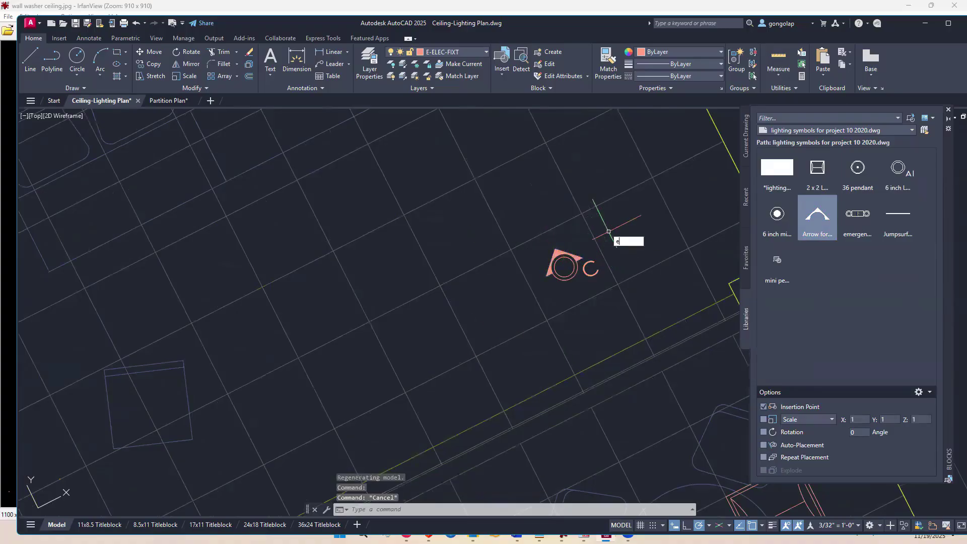
{"action": "key", "text": "Return"}
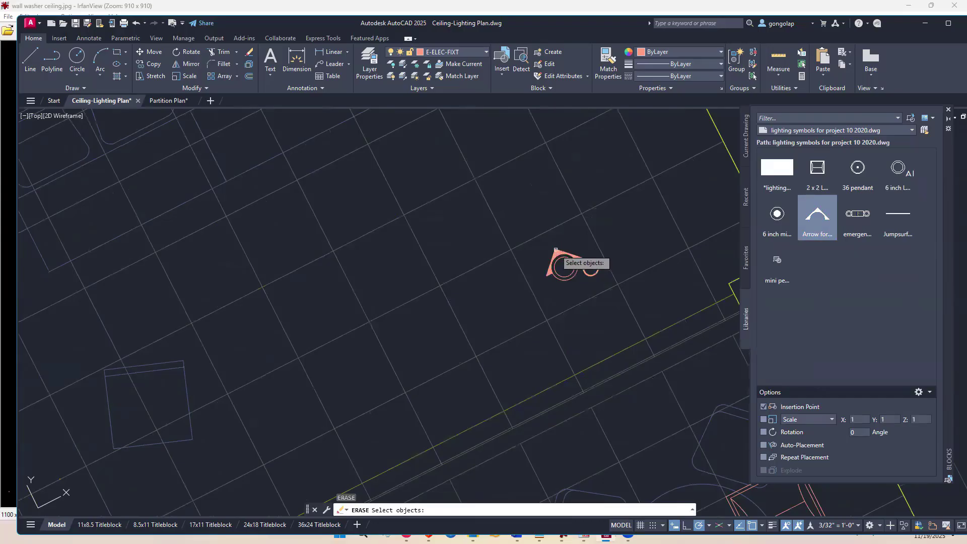
{"action": "left_click", "coordinate": [560, 249]}
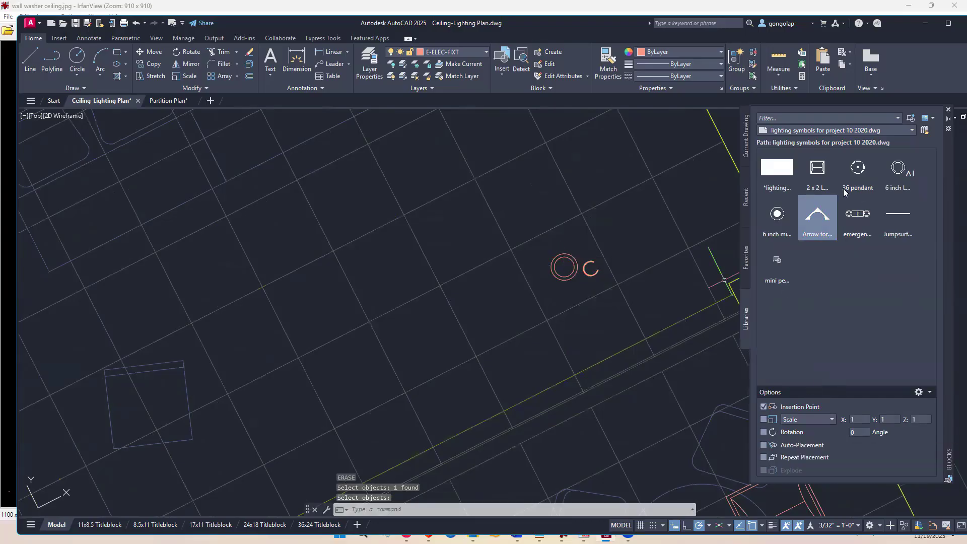
Step: Enable the rotation prompt and reinsert the can arrow at the LED can's centre, rotated with Ortho on to face the south wall
{"action": "left_click", "coordinate": [764, 432]}
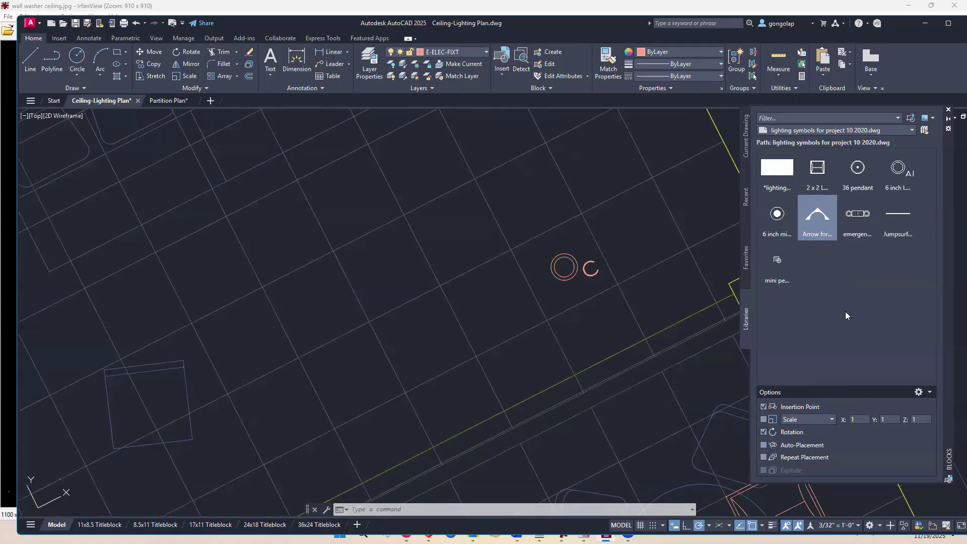
{"action": "mouse_move", "coordinate": [816, 216]}
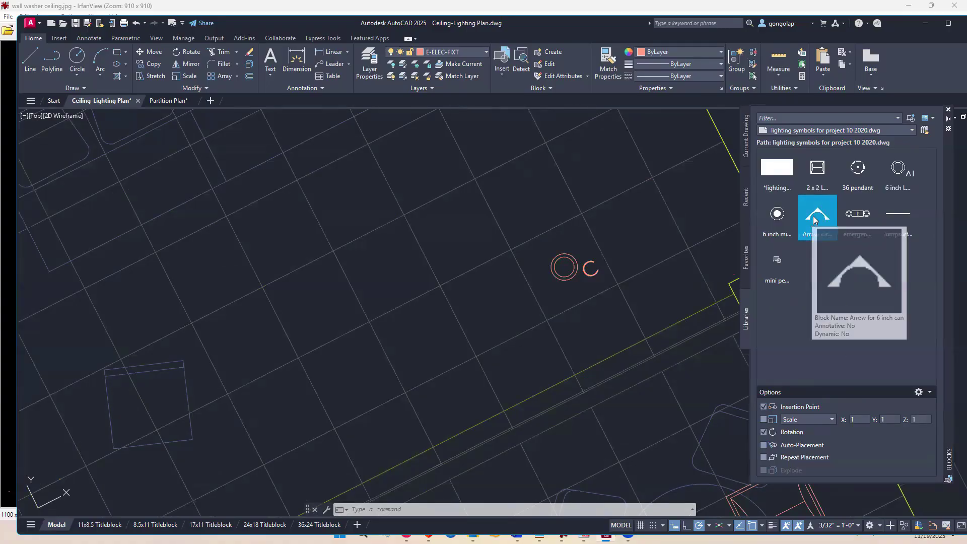
{"action": "left_click", "coordinate": [819, 212]}
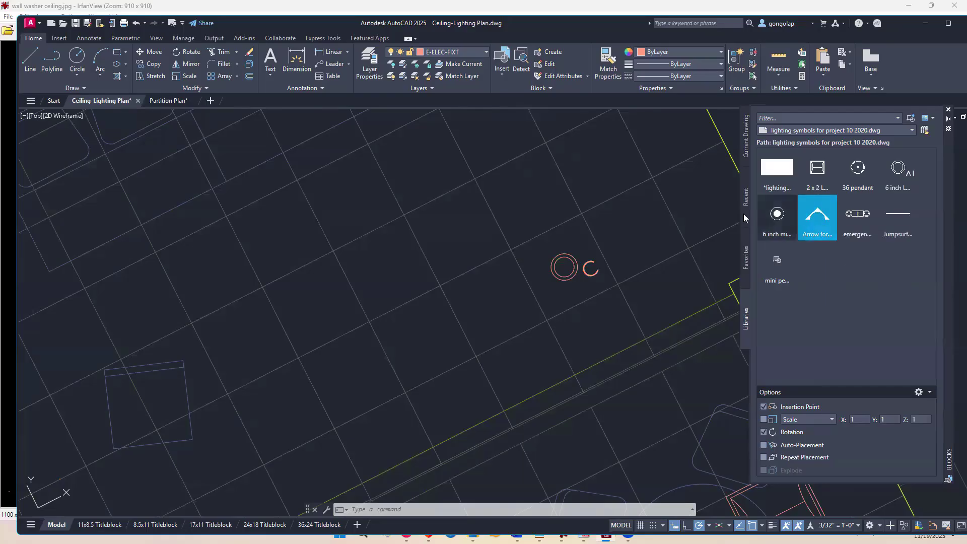
{"action": "left_click", "coordinate": [564, 267]}
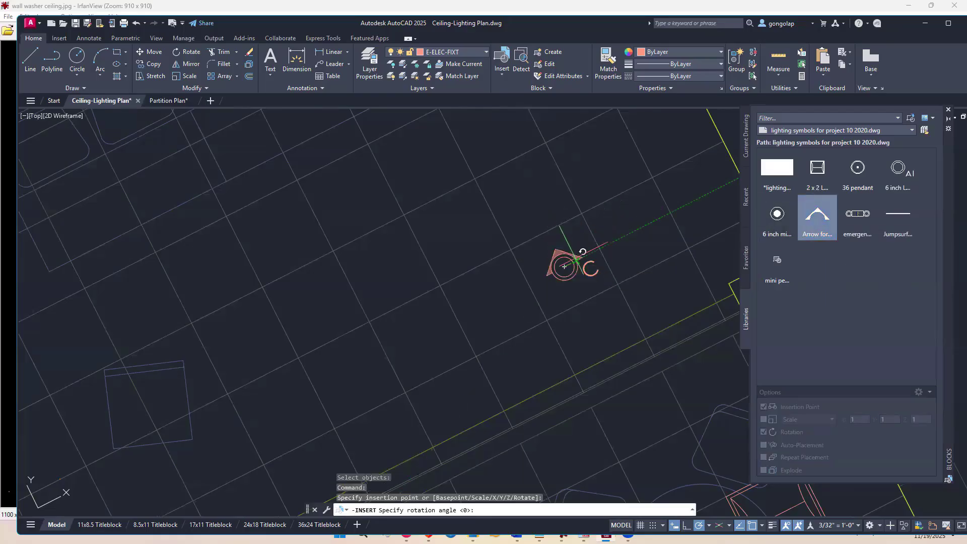
{"action": "left_click", "coordinate": [686, 525]}
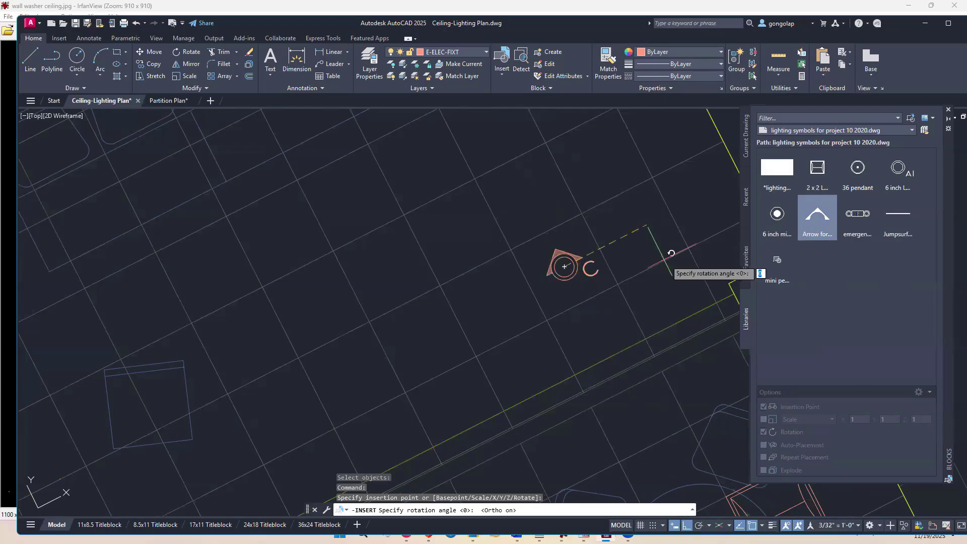
{"action": "left_click", "coordinate": [488, 317]}
{"action": "scroll", "coordinate": [654, 332], "scroll_direction": "down", "scroll_amount": 2}
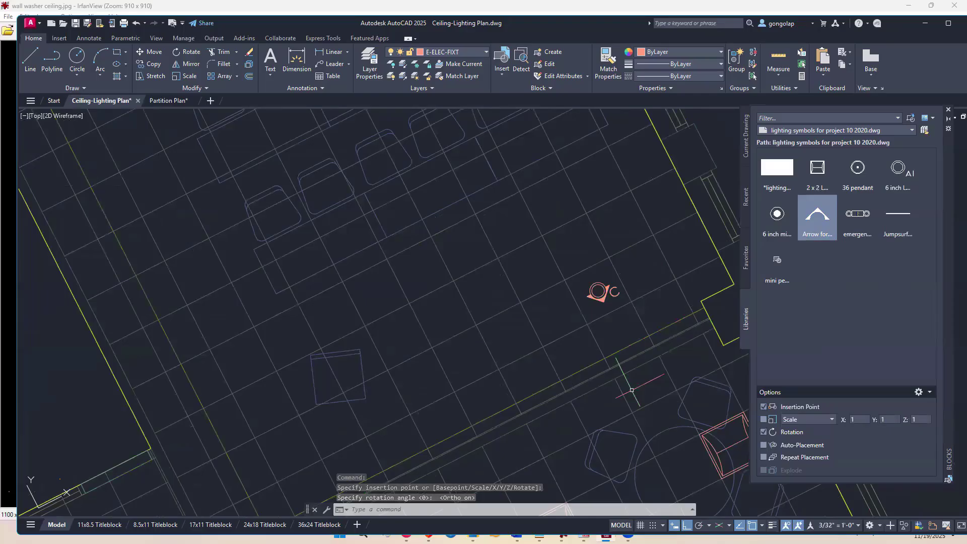
Step: Copy the C LED can with its arrow to three more ceiling tiles along the south wall, the last 16'-0" from the original
{"action": "type", "text": "co"}
{"action": "key", "text": "Return"}
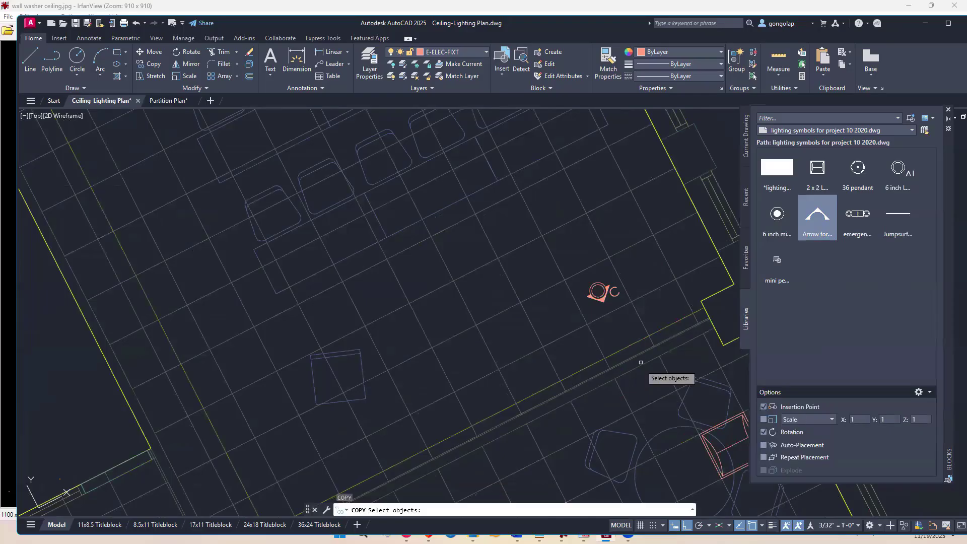
{"action": "left_click", "coordinate": [615, 303]}
{"action": "left_click", "coordinate": [582, 270]}
{"action": "key", "text": "Return"}
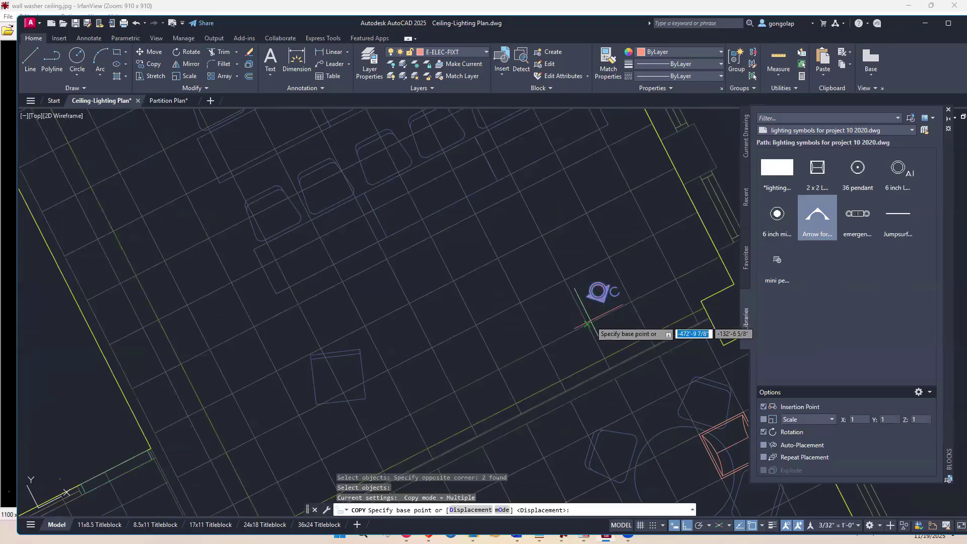
{"action": "left_click", "coordinate": [587, 324]}
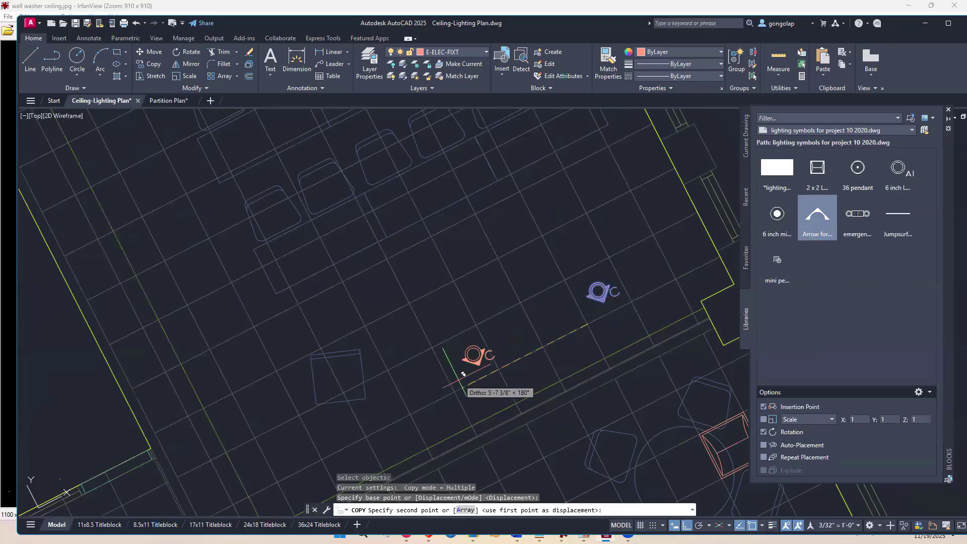
{"action": "left_click", "coordinate": [454, 387]}
{"action": "middle_click_drag", "start_coordinate": [433, 394], "coordinate": [554, 314]}
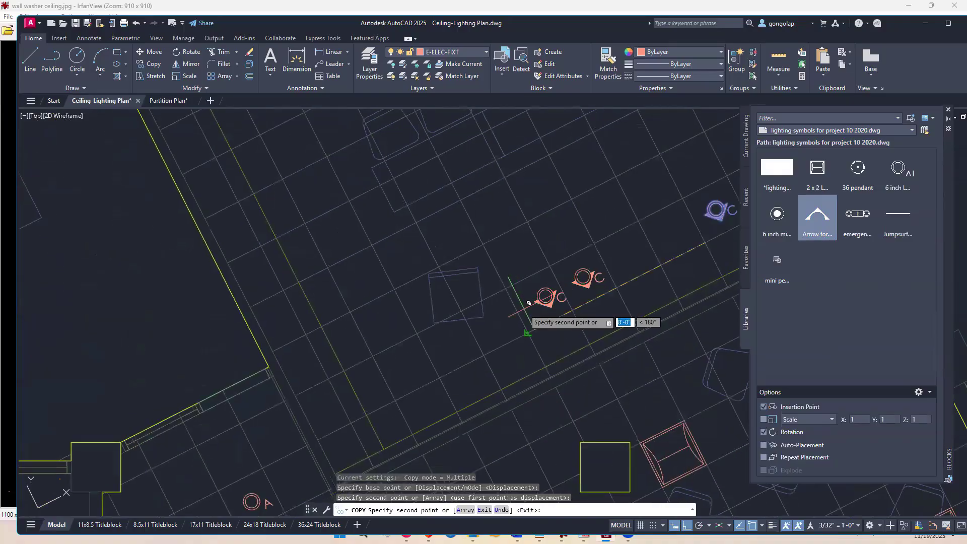
{"action": "left_click", "coordinate": [447, 371]}
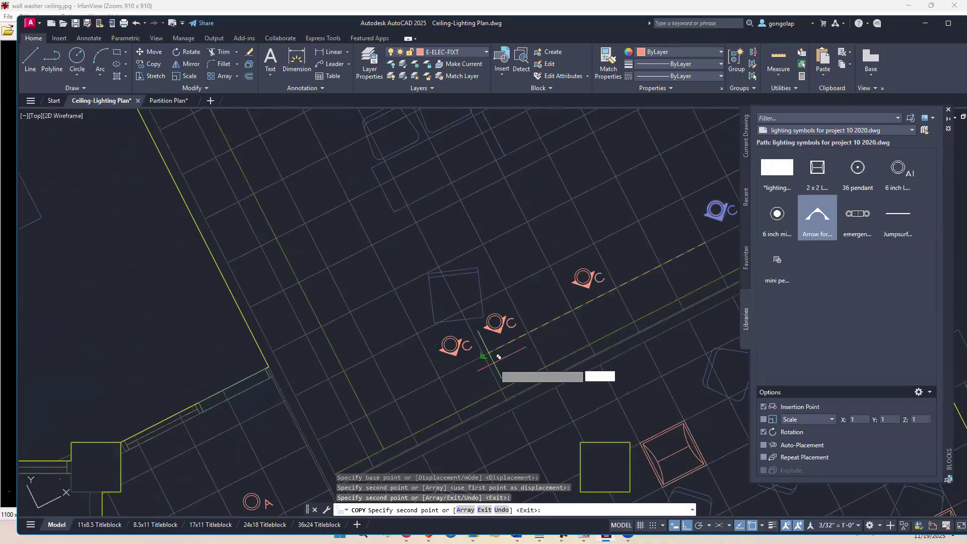
{"action": "left_click", "coordinate": [360, 413]}
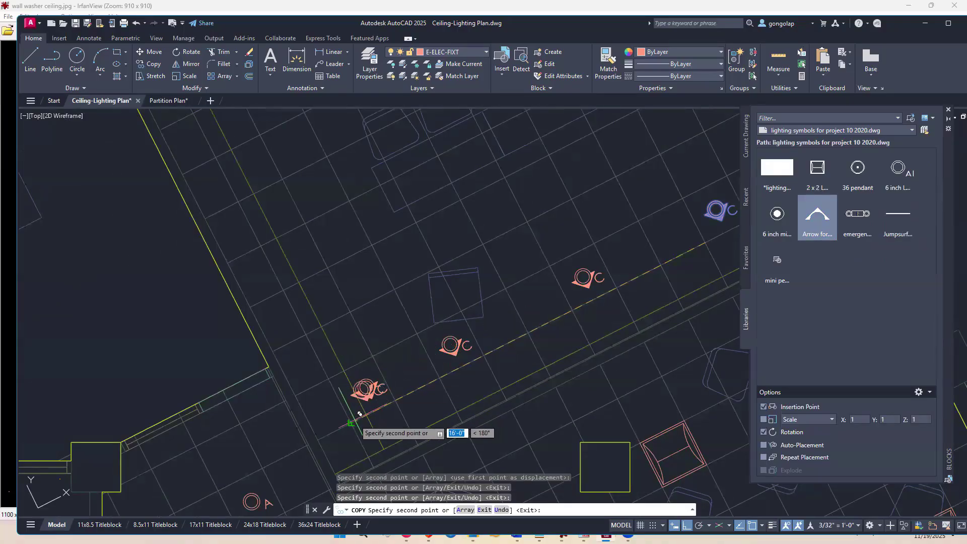
{"action": "key", "text": "Return"}
Step: Erase the south-facing arrow from the copied C LED can nearest the room's southwest corner
{"action": "scroll", "coordinate": [353, 414], "scroll_direction": "up", "scroll_amount": 4}
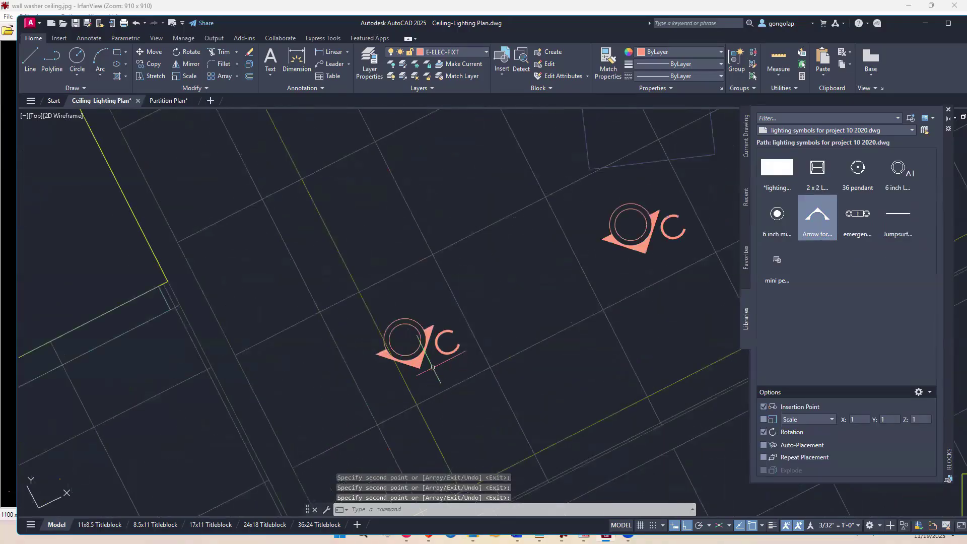
{"action": "scroll", "coordinate": [374, 417], "scroll_direction": "down", "scroll_amount": 5}
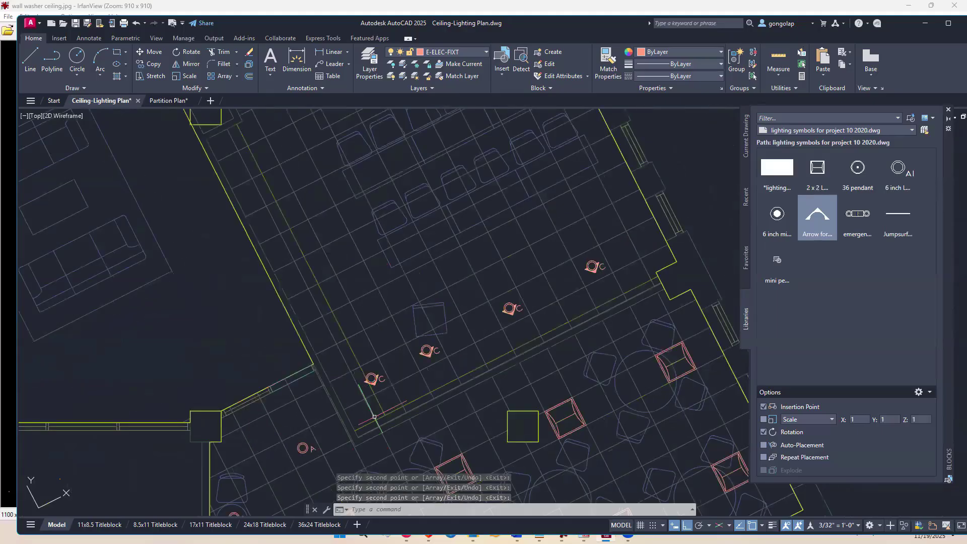
{"action": "scroll", "coordinate": [357, 393], "scroll_direction": "up", "scroll_amount": 3}
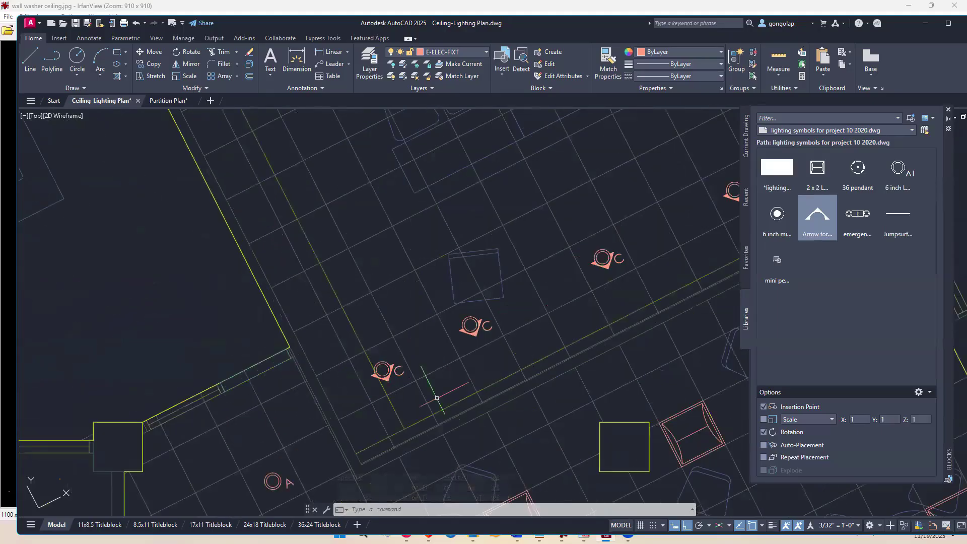
{"action": "scroll", "coordinate": [404, 390], "scroll_direction": "up", "scroll_amount": 2}
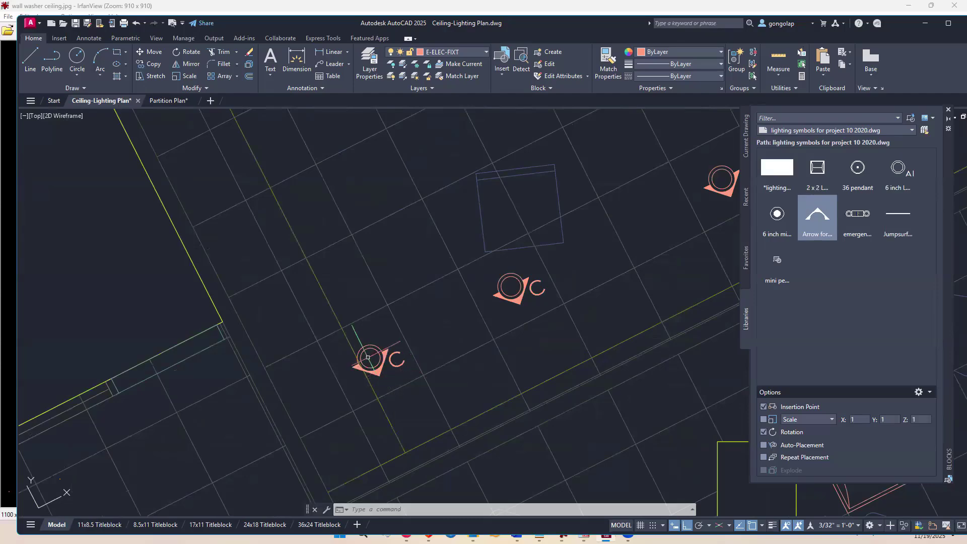
{"action": "type", "text": "e"}
{"action": "key", "text": "Return"}
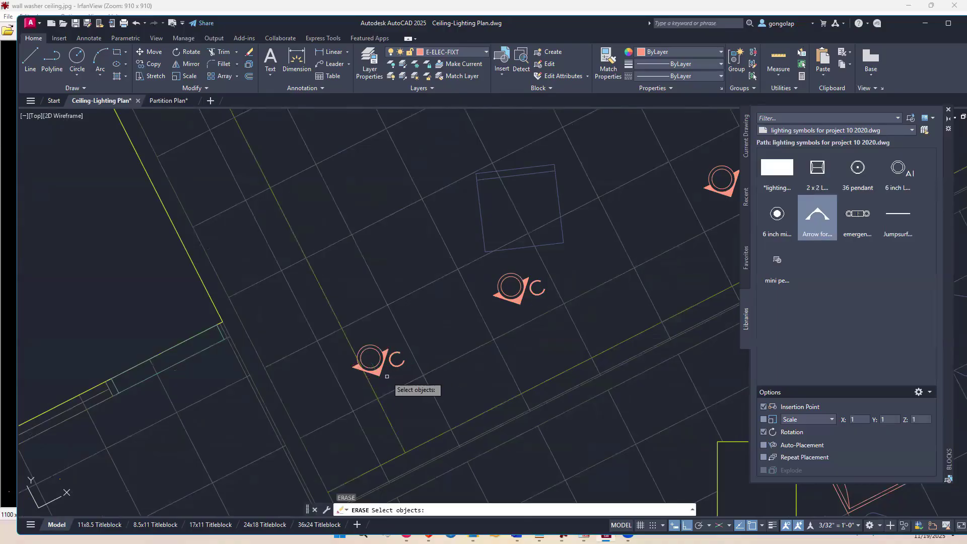
{"action": "left_click", "coordinate": [382, 375]}
{"action": "key", "text": "Return"}
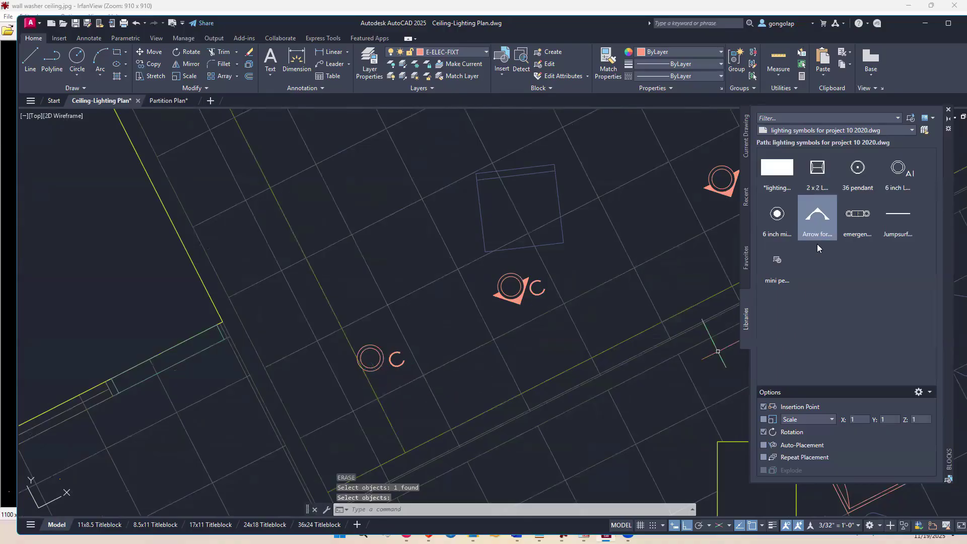
Step: Insert the Arrow for 6 inch can block at the corner can's centre, rotated 90° with Ortho to face the west wall
{"action": "left_click", "coordinate": [817, 217]}
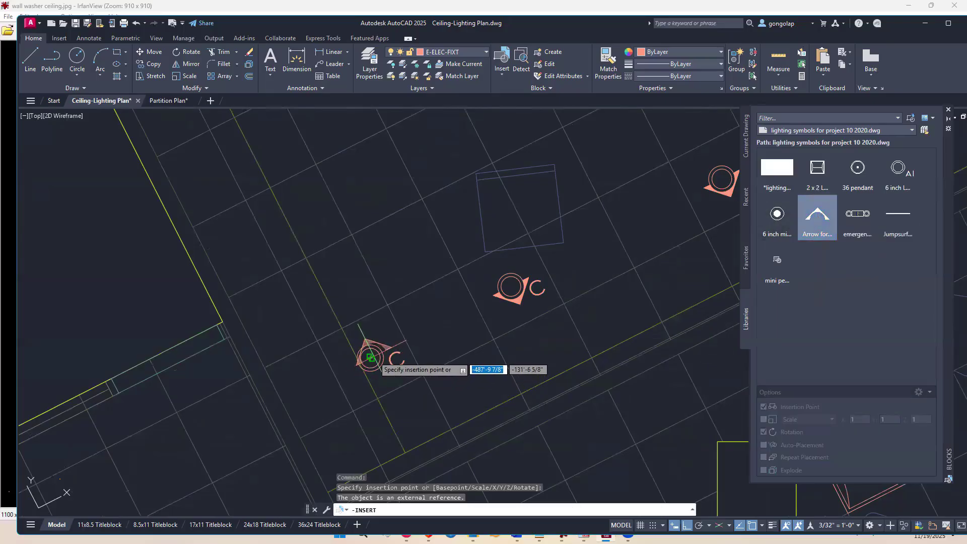
{"action": "left_click", "coordinate": [370, 357]}
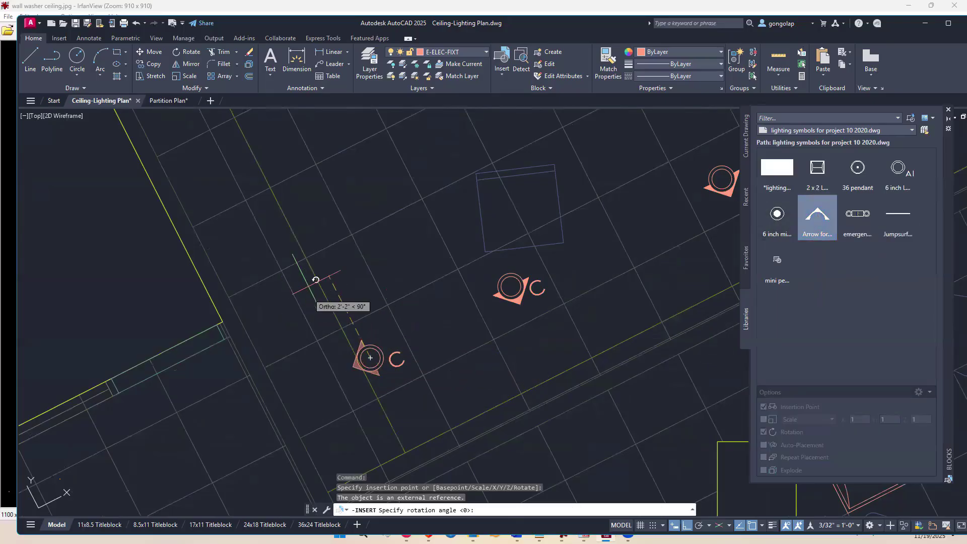
{"action": "left_click", "coordinate": [320, 218]}
{"action": "scroll", "coordinate": [439, 382], "scroll_direction": "down", "scroll_amount": 2}
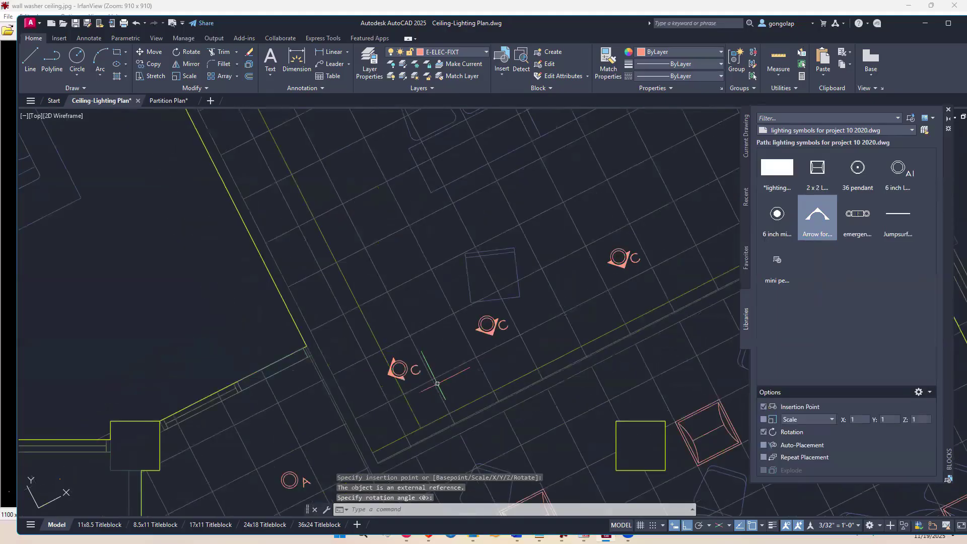
{"action": "scroll", "coordinate": [437, 383], "scroll_direction": "down", "scroll_amount": 2}
{"action": "scroll", "coordinate": [434, 384], "scroll_direction": "up", "scroll_amount": 2}
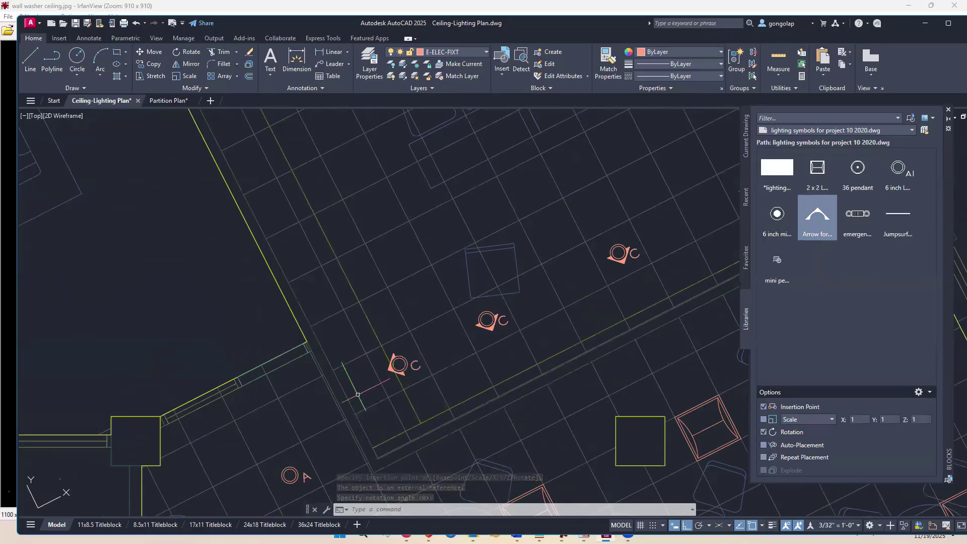
{"action": "scroll", "coordinate": [357, 394], "scroll_direction": "down", "scroll_amount": 2}
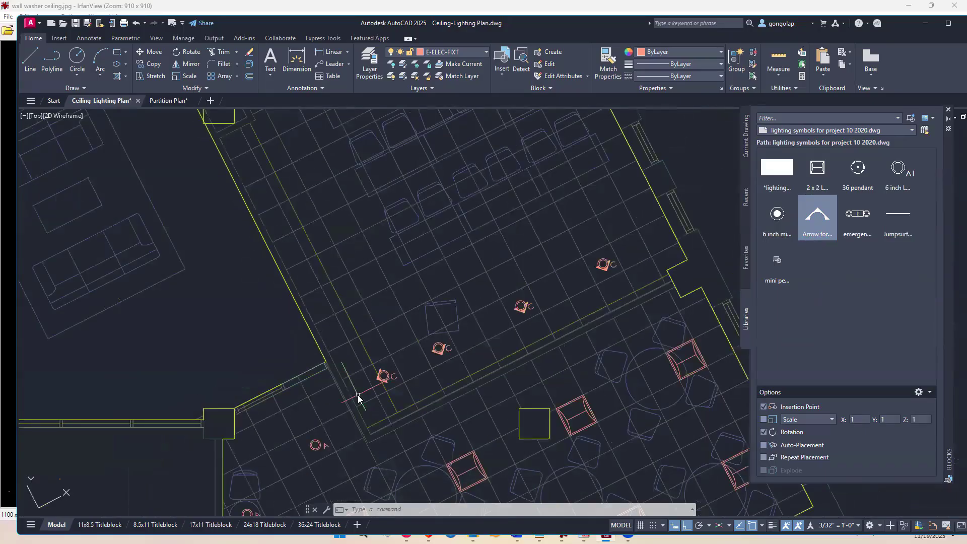
Step: Copy the corner C LED can with its west-facing arrow to two more positions in line along the west wall
{"action": "type", "text": "co"}
{"action": "key", "text": "Return"}
{"action": "left_click", "coordinate": [394, 377]}
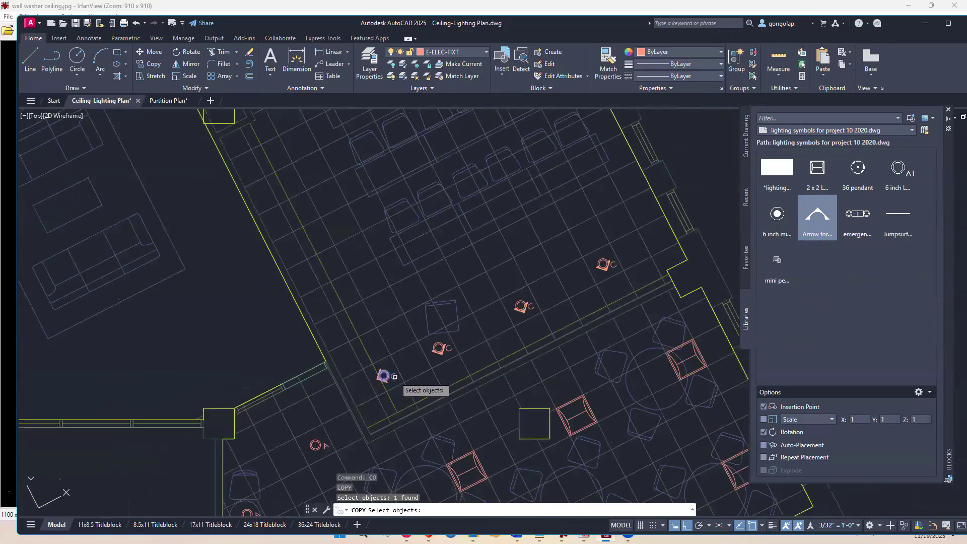
{"action": "scroll", "coordinate": [394, 377], "scroll_direction": "up", "scroll_amount": 4}
{"action": "left_click", "coordinate": [380, 383]}
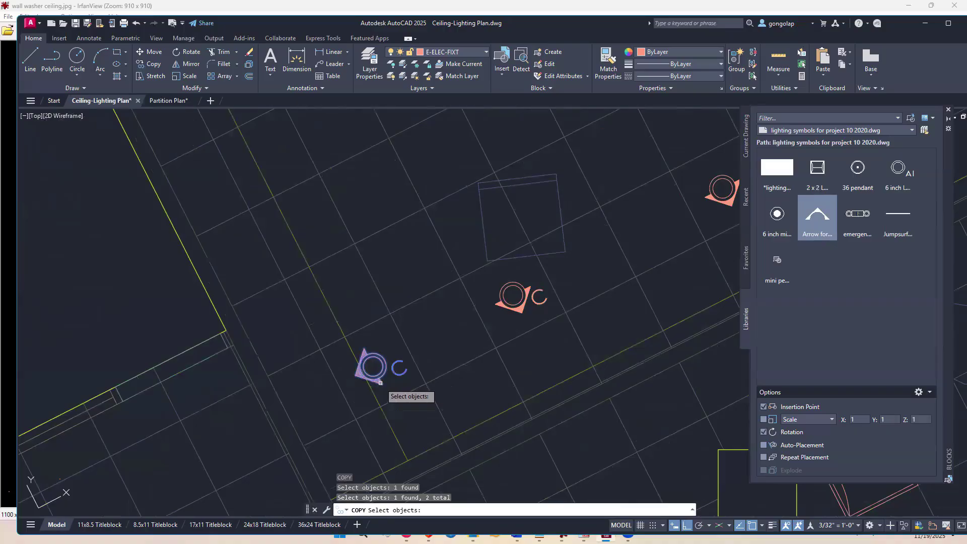
{"action": "key", "text": "Return"}
{"action": "left_click", "coordinate": [426, 384]}
{"action": "scroll", "coordinate": [428, 383], "scroll_direction": "down", "scroll_amount": 2}
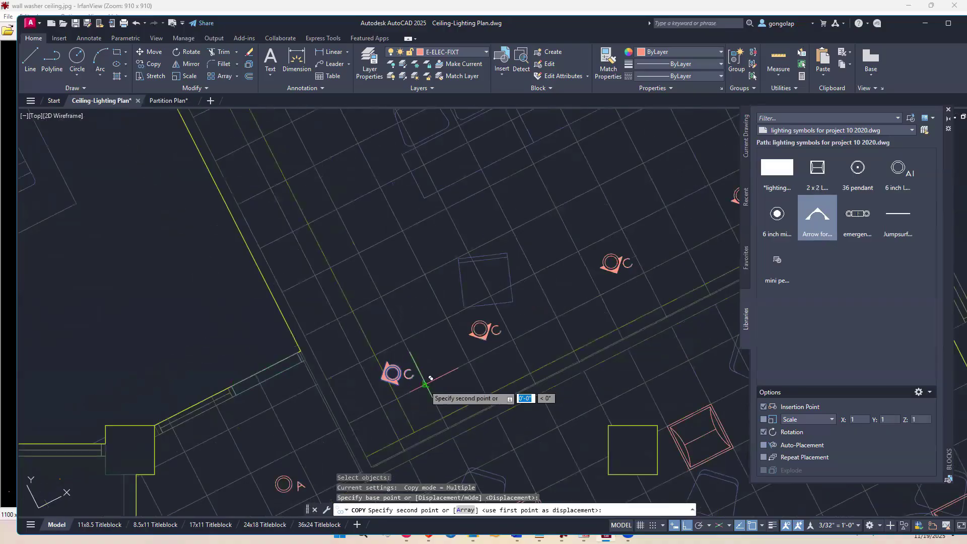
{"action": "scroll", "coordinate": [431, 378], "scroll_direction": "down", "scroll_amount": 2}
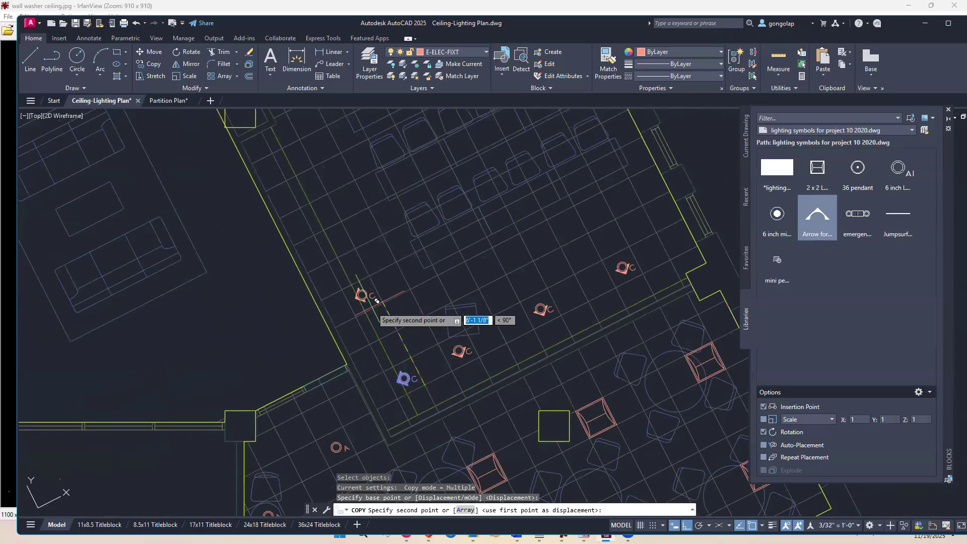
{"action": "left_click", "coordinate": [364, 275]}
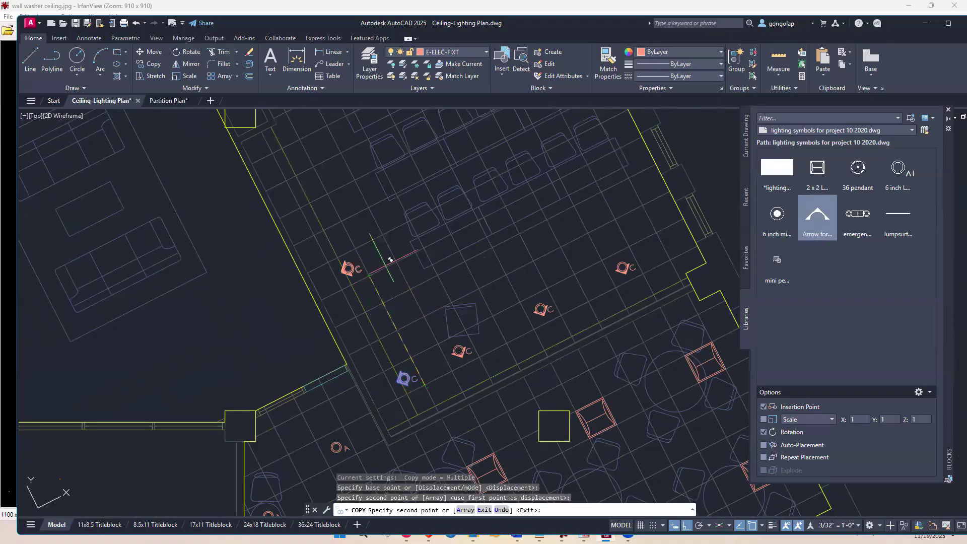
{"action": "middle_click_drag", "start_coordinate": [378, 248], "coordinate": [433, 377]}
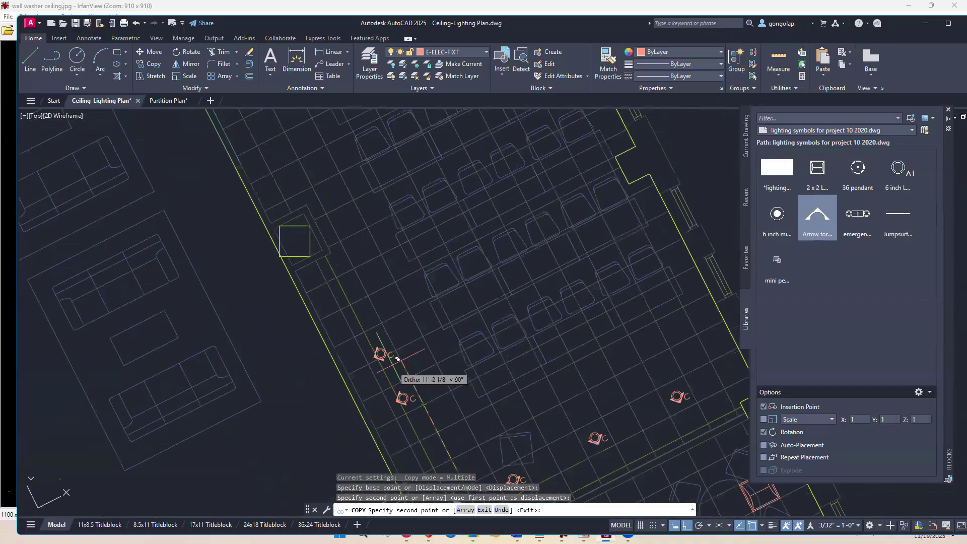
{"action": "left_click", "coordinate": [368, 290]}
{"action": "scroll", "coordinate": [317, 282], "scroll_direction": "down", "scroll_amount": 4}
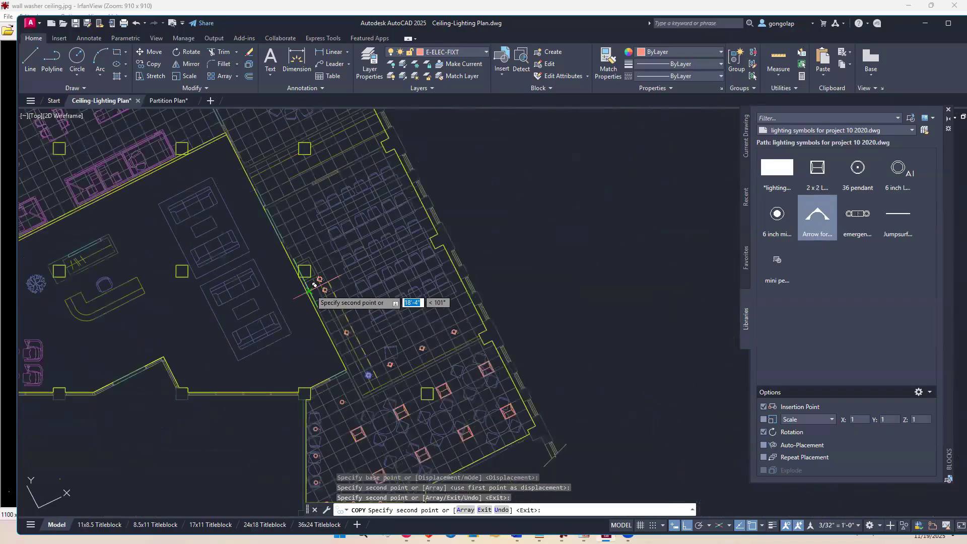
{"action": "key", "text": "Escape"}
Step: Examine the reception and lounge area and its surrounding walls, columns and furniture in the ceiling plan
{"action": "scroll", "coordinate": [309, 291], "scroll_direction": "up", "scroll_amount": 5}
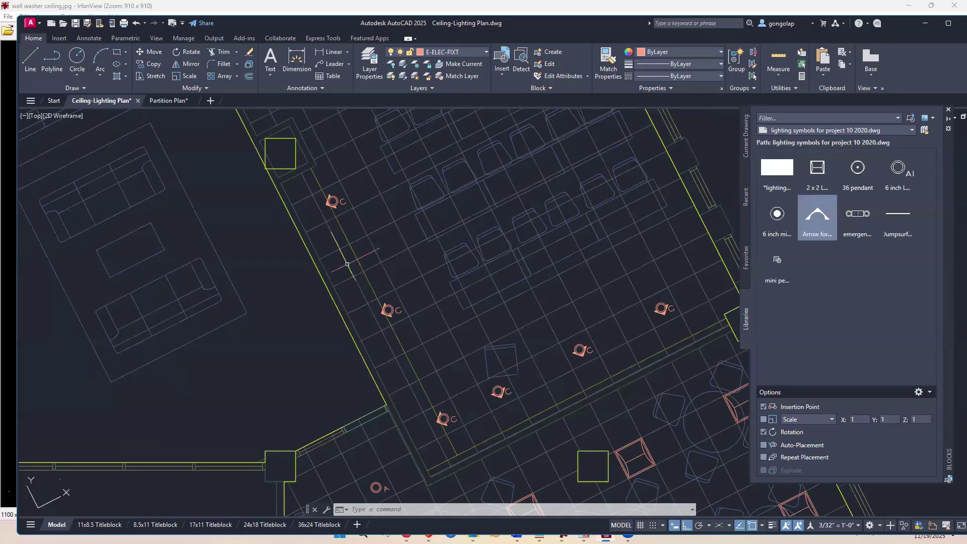
{"action": "scroll", "coordinate": [454, 395], "scroll_direction": "down", "scroll_amount": 2}
{"action": "scroll", "coordinate": [452, 393], "scroll_direction": "down", "scroll_amount": 2}
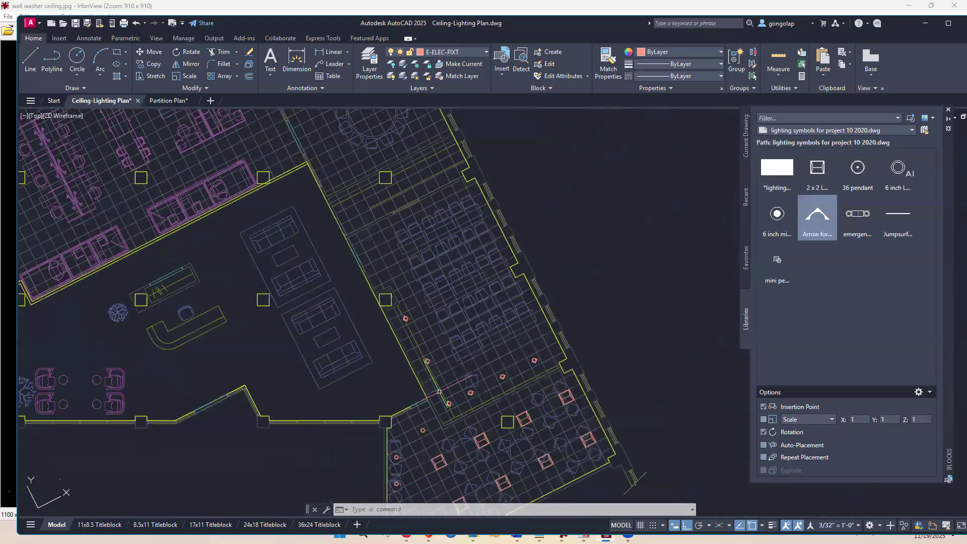
{"action": "middle_click_drag", "start_coordinate": [372, 383], "coordinate": [417, 384]}
{"action": "scroll", "coordinate": [451, 396], "scroll_direction": "down", "scroll_amount": 2}
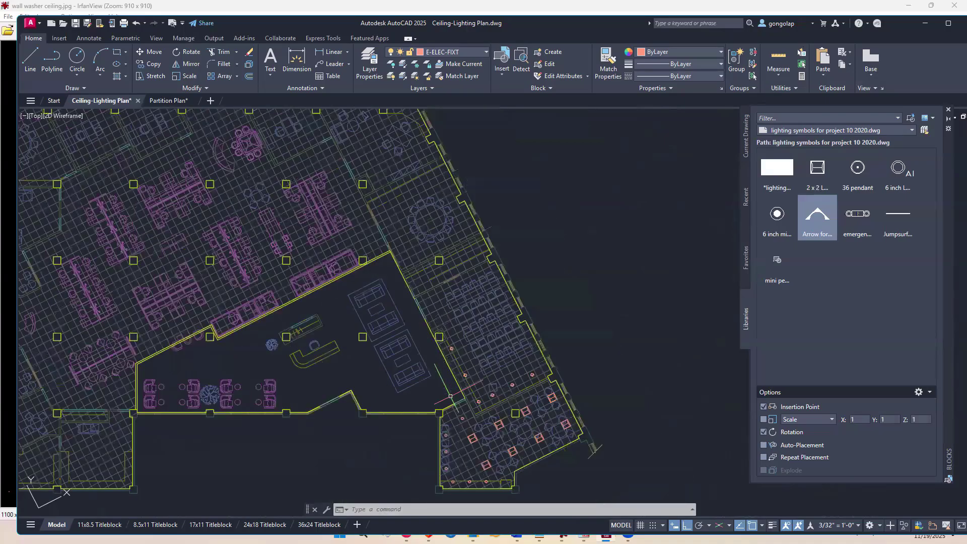
{"action": "middle_click_drag", "start_coordinate": [339, 390], "coordinate": [413, 386]}
{"action": "scroll", "coordinate": [273, 392], "scroll_direction": "up", "scroll_amount": 4}
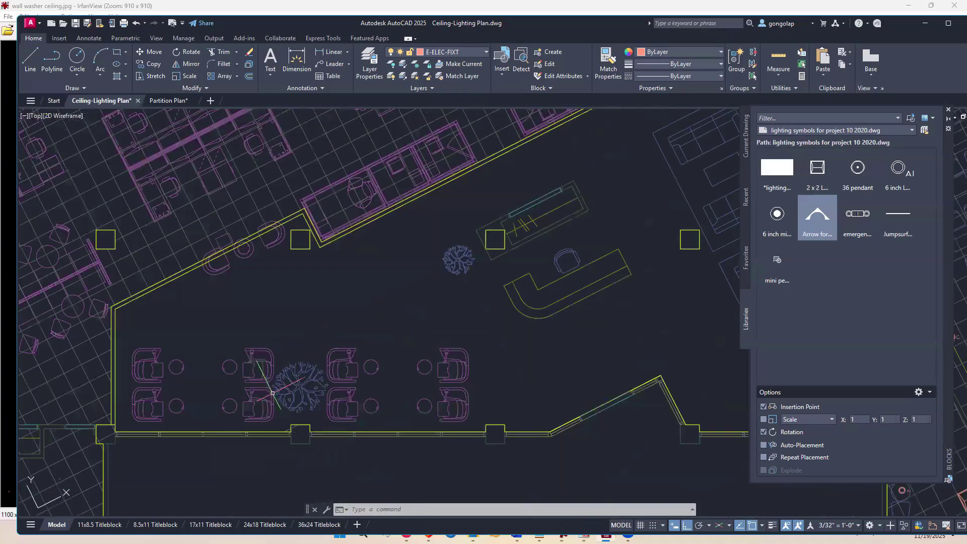
{"action": "scroll", "coordinate": [272, 392], "scroll_direction": "down", "scroll_amount": 2}
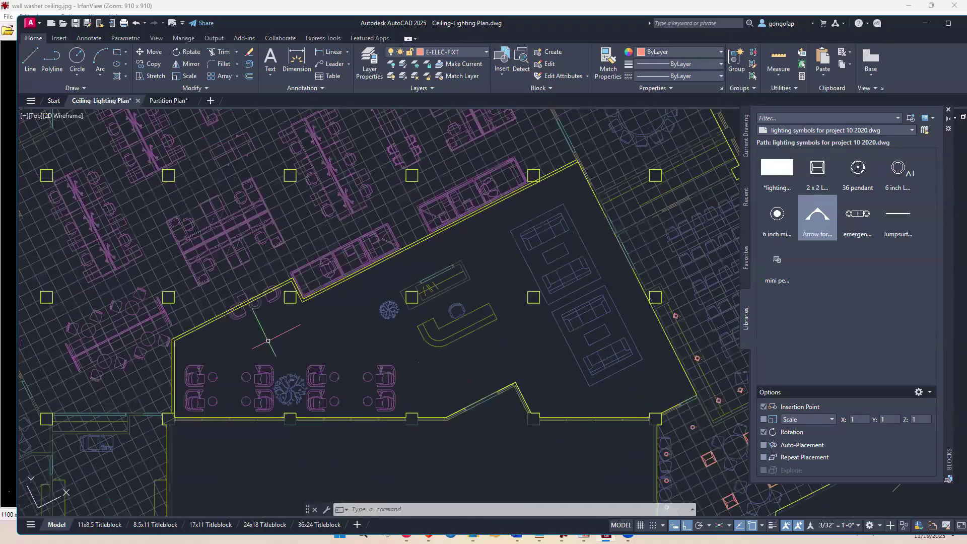
{"action": "scroll", "coordinate": [303, 286], "scroll_direction": "up", "scroll_amount": 4}
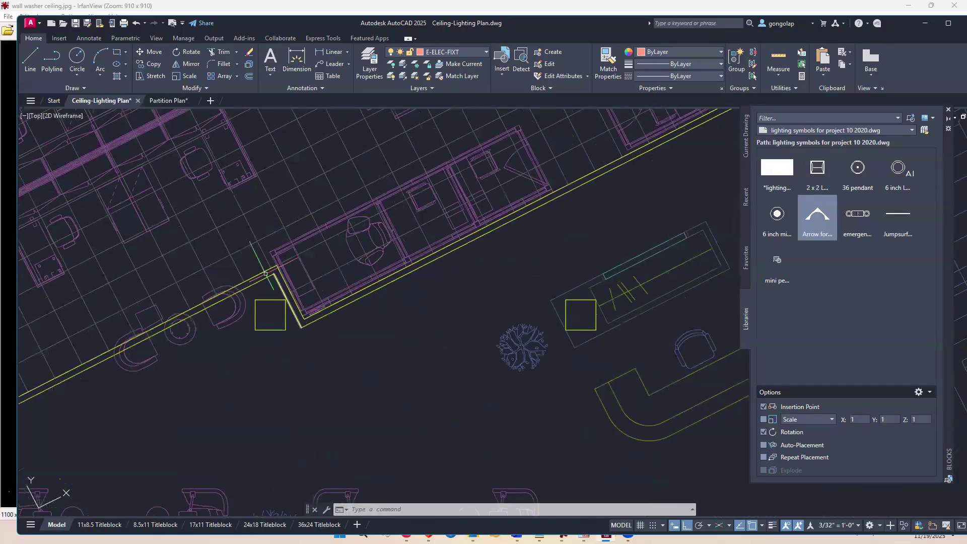
{"action": "scroll", "coordinate": [348, 375], "scroll_direction": "down", "scroll_amount": 2}
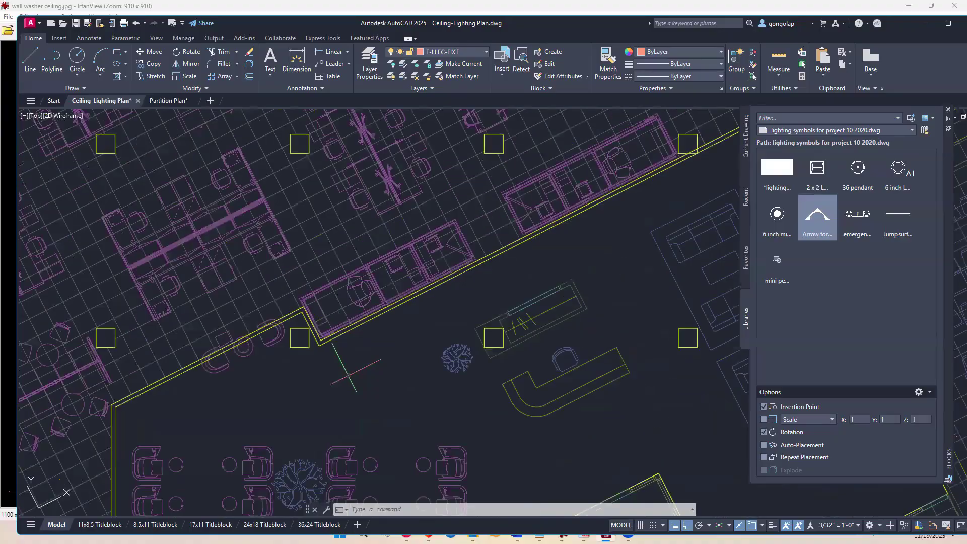
{"action": "scroll", "coordinate": [348, 375], "scroll_direction": "down", "scroll_amount": 2}
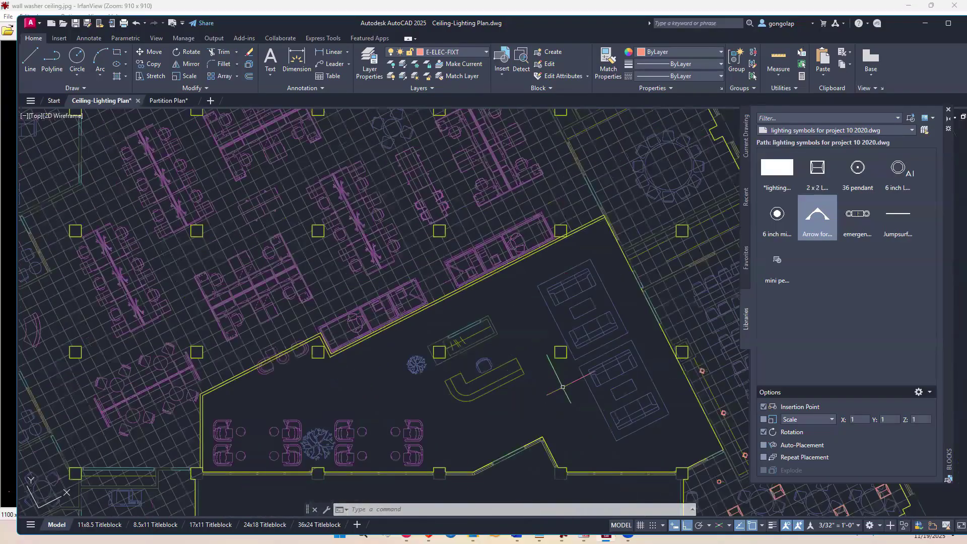
{"action": "middle_click_drag", "start_coordinate": [562, 386], "coordinate": [537, 362]}
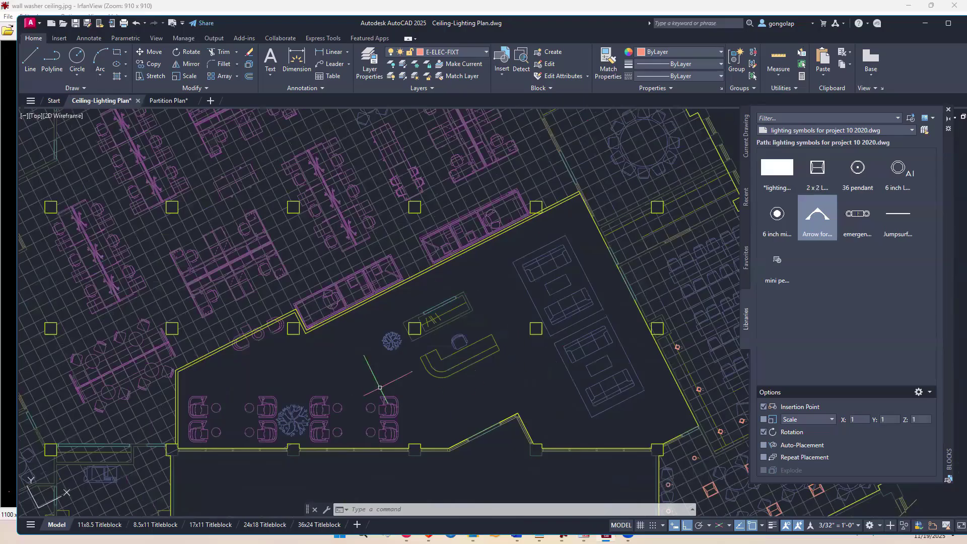
Step: Switch to the reference lighting plan in PDF-XChange Viewer and fit the whole sheet in view
{"action": "key", "text": "alt+Tab"}
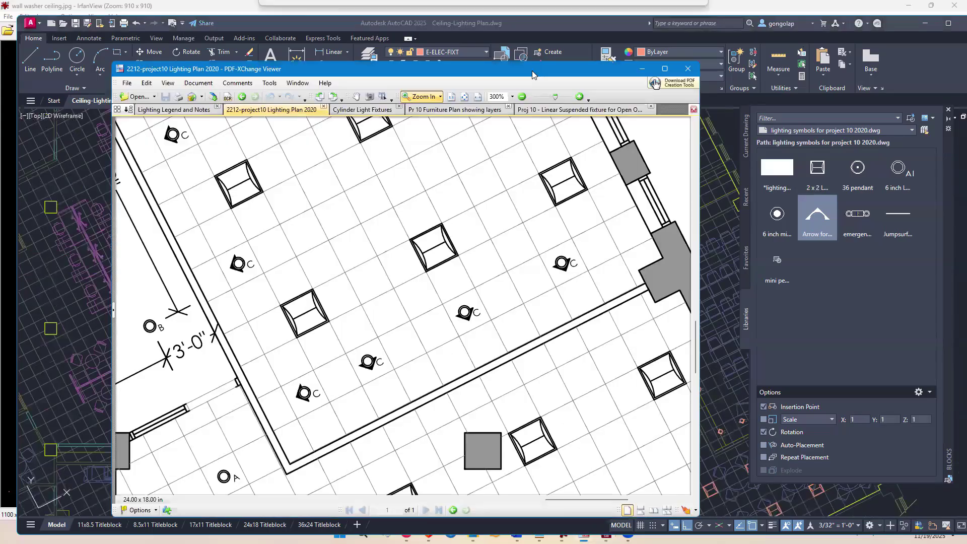
{"action": "left_click", "coordinate": [465, 97]}
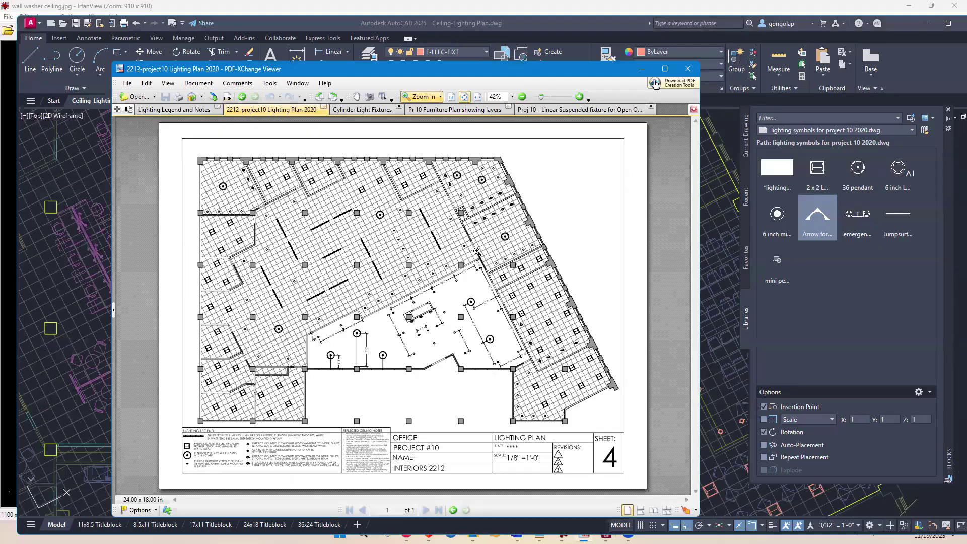
Step: Examine the LED can spacing dimensions around the reception and lounge in the reference lighting plan, and return to AutoCAD
{"action": "left_click", "coordinate": [563, 404]}
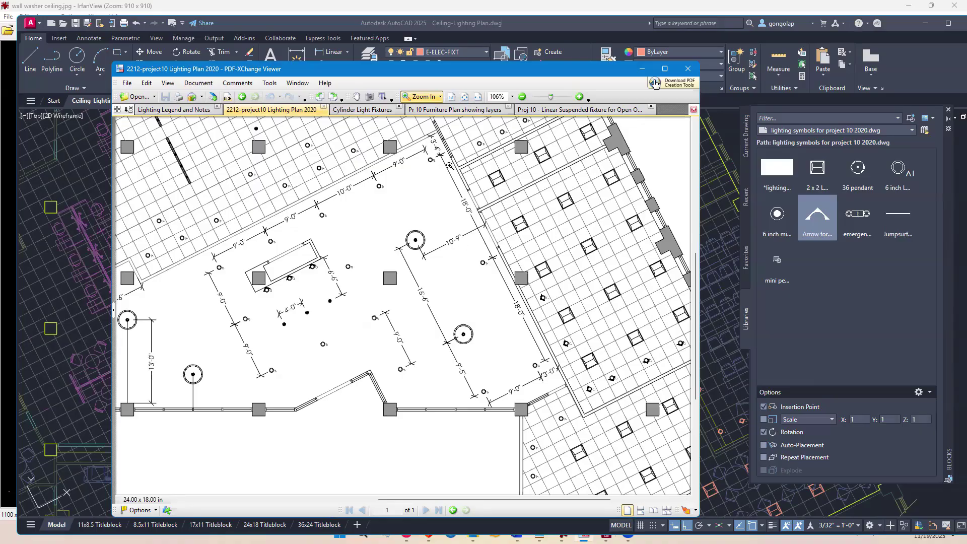
{"action": "scroll", "coordinate": [447, 168], "scroll_direction": "up", "scroll_amount": 2}
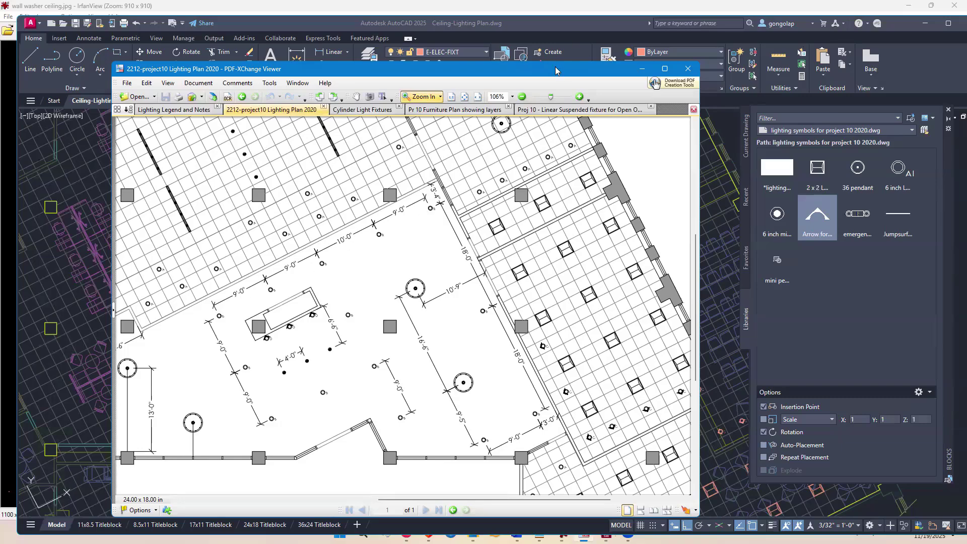
{"action": "key", "text": "alt+Tab"}
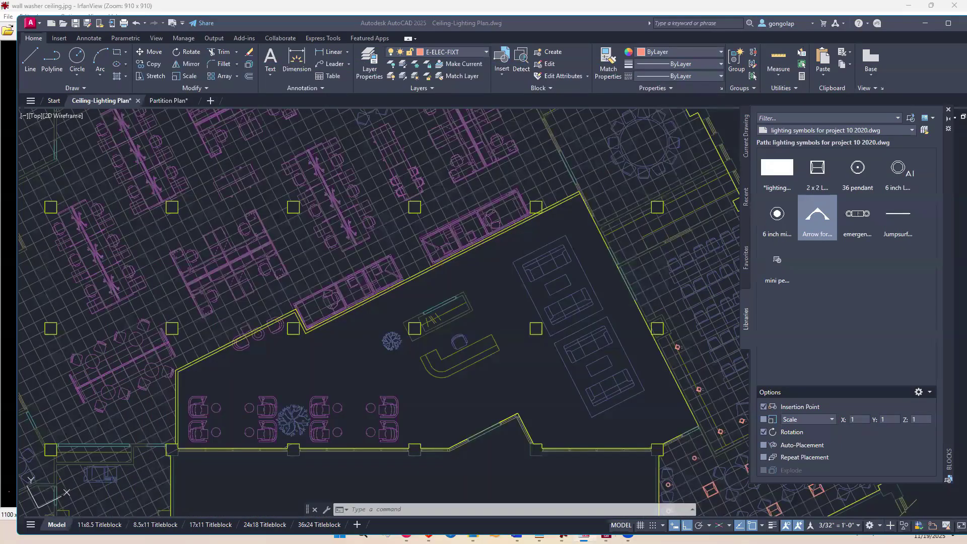
Step: Enable polar tracking and the Nearest object snap for placing a 6 inch LED can near the lounge's northeast corner
{"action": "scroll", "coordinate": [602, 184], "scroll_direction": "up", "scroll_amount": 4}
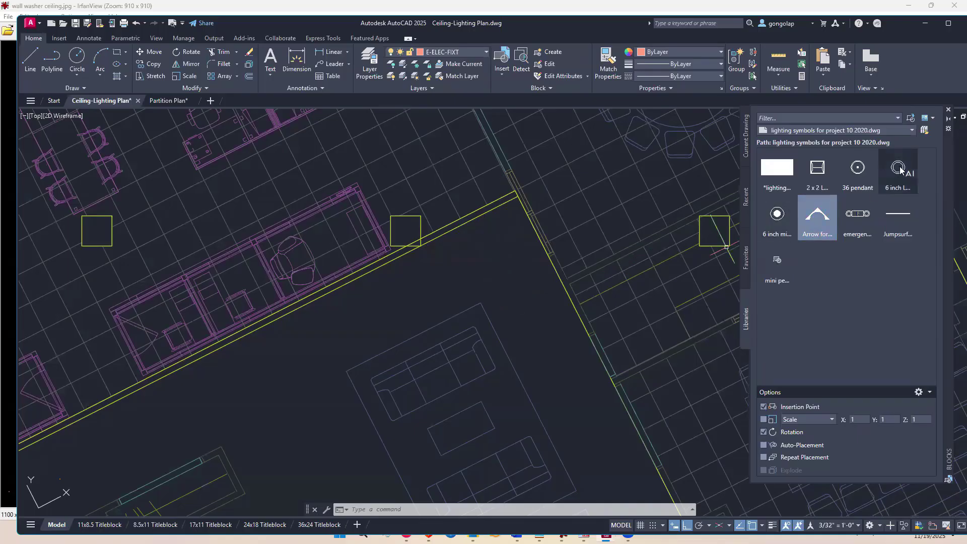
{"action": "mouse_move", "coordinate": [900, 170]}
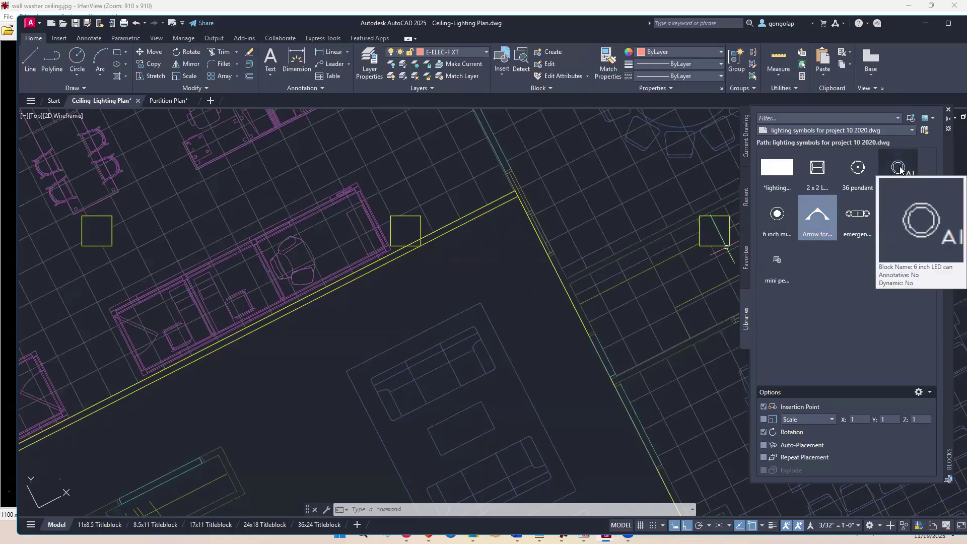
{"action": "left_click", "coordinate": [900, 170]}
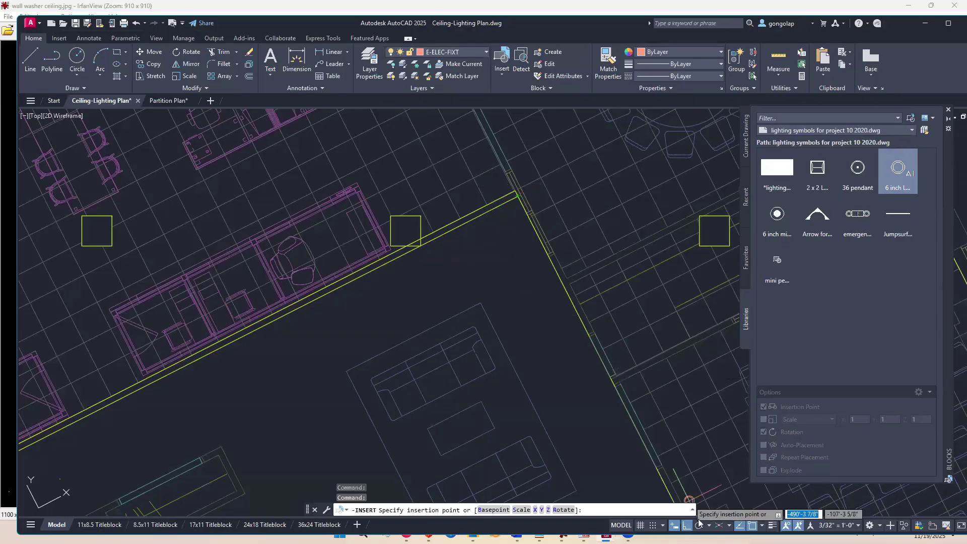
{"action": "key", "text": "F10"}
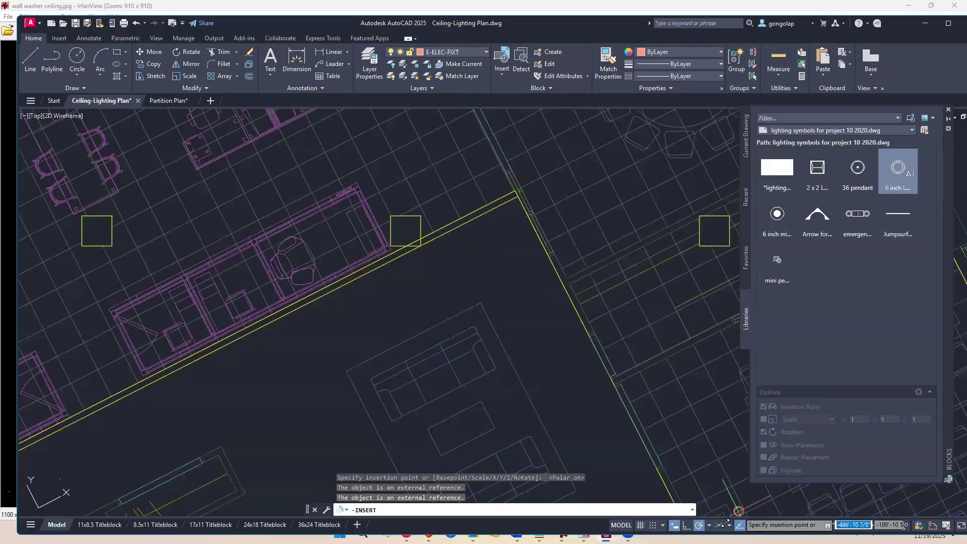
{"action": "left_click", "coordinate": [762, 526]}
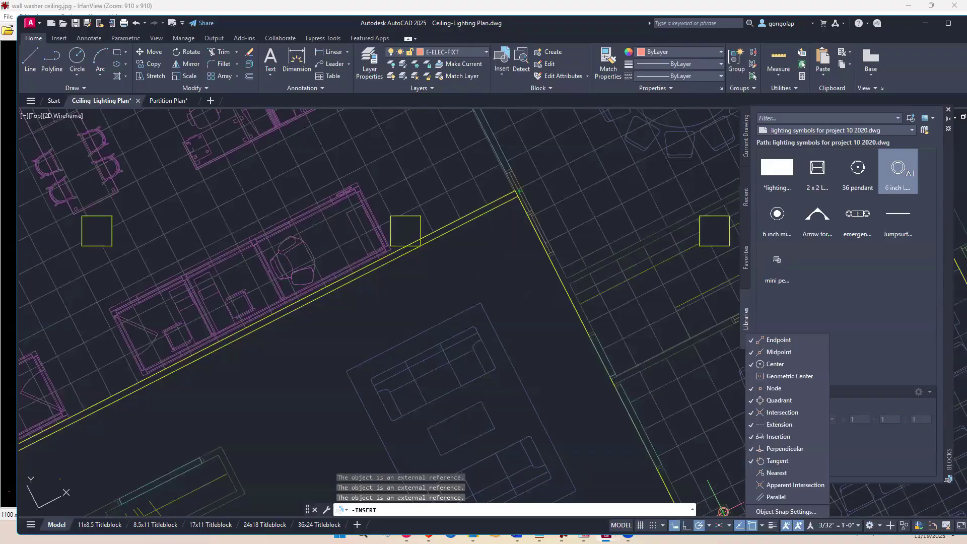
{"action": "left_click", "coordinate": [777, 473]}
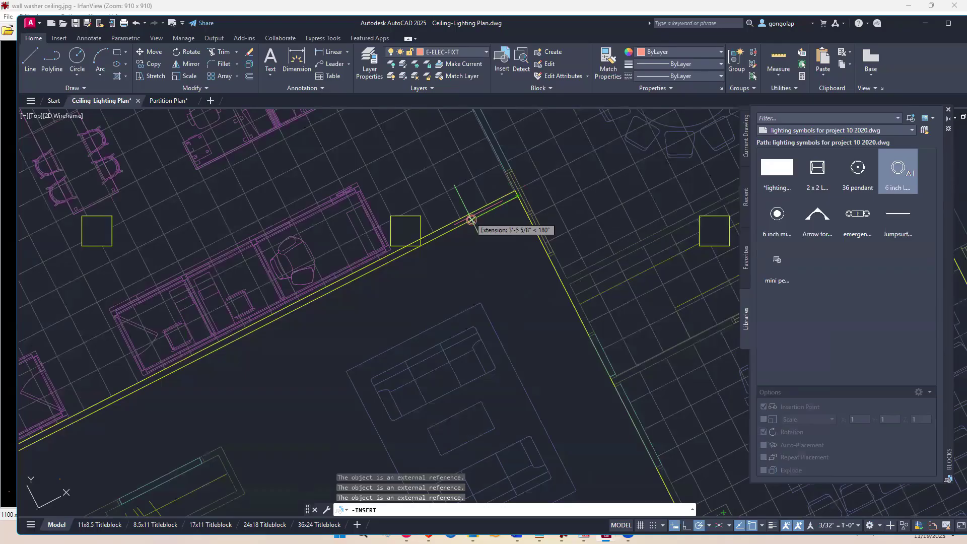
{"action": "type", "text": "3'"}
{"action": "key", "text": "Return"}
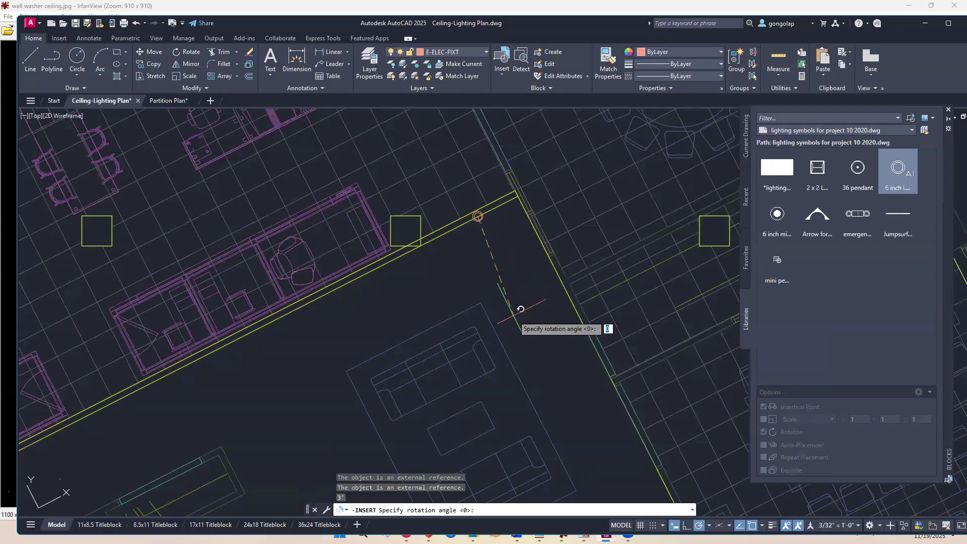
{"action": "left_click", "coordinate": [688, 525]}
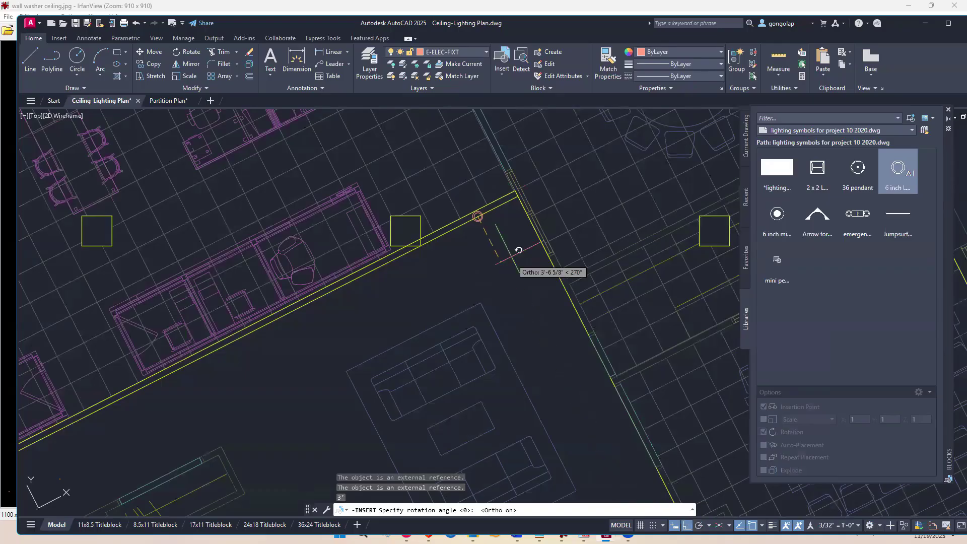
{"action": "key", "text": "Escape"}
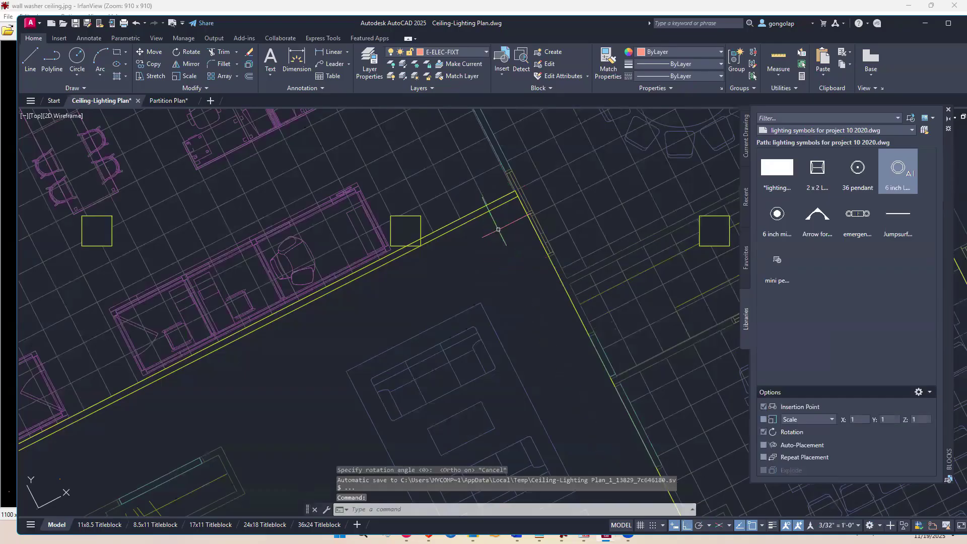
Step: Insert a 6 inch LED can with fixture alpha C on the lounge's north wall, 3' from the northeast corner, rotated with Ortho
{"action": "left_click", "coordinate": [898, 169]}
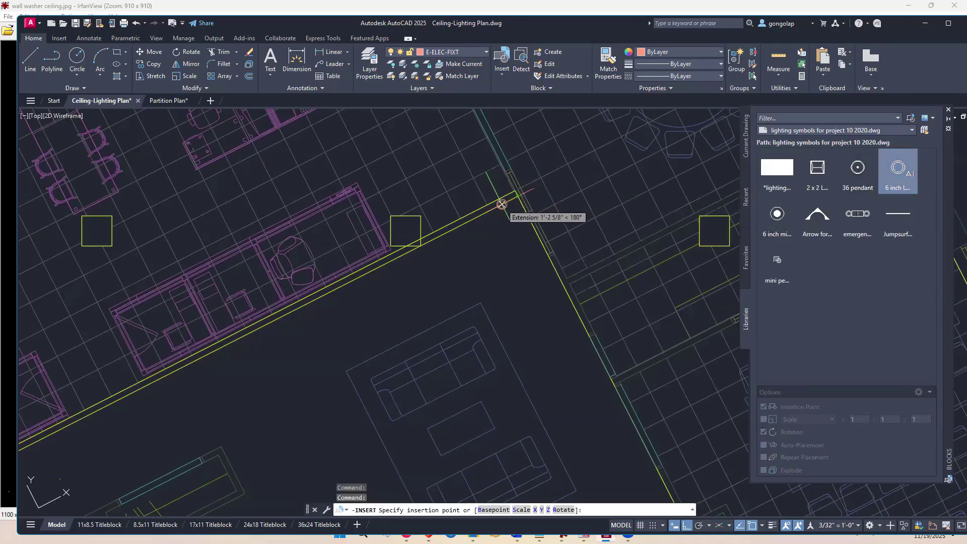
{"action": "type", "text": "3"}
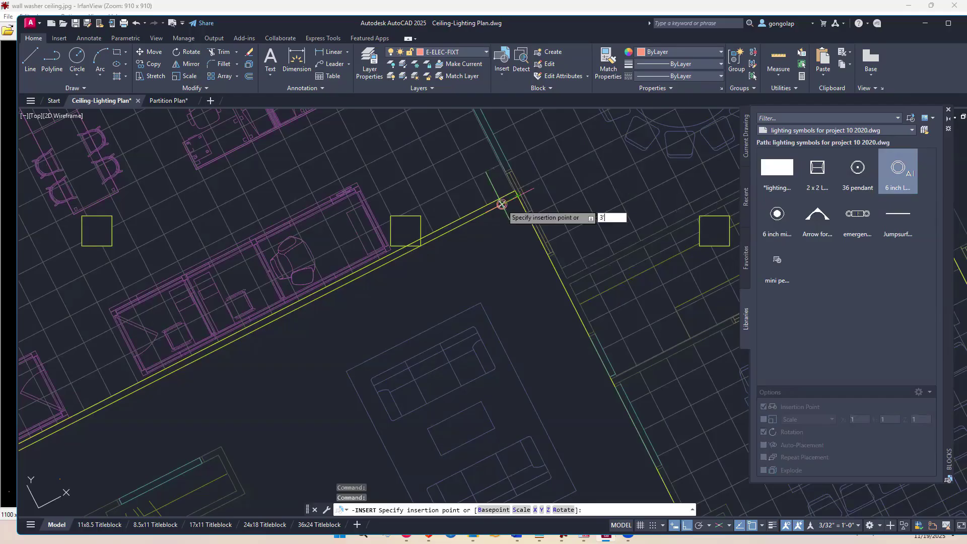
{"action": "type", "text": "'"}
{"action": "key", "text": "Return"}
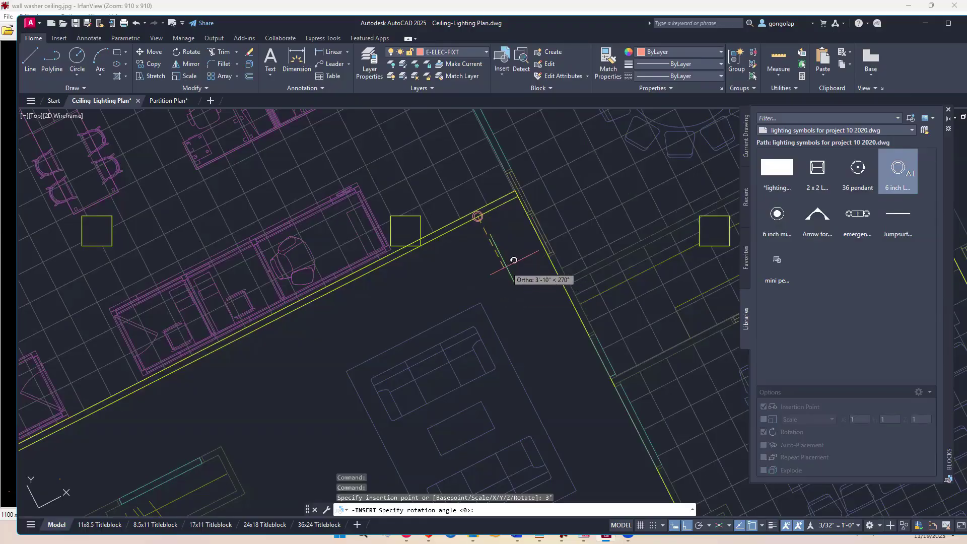
{"action": "type", "text": "3"}
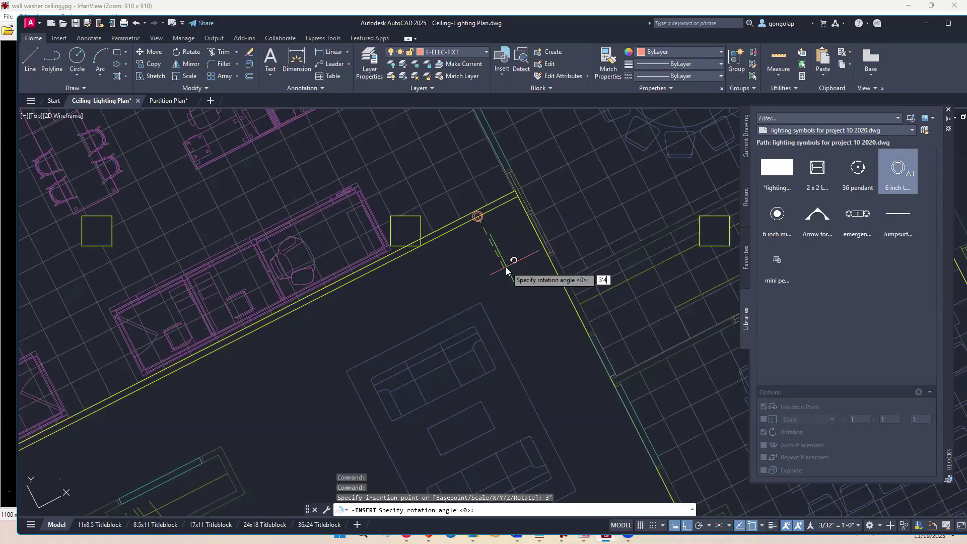
{"action": "type", "text": "'4"}
{"action": "key", "text": "Return"}
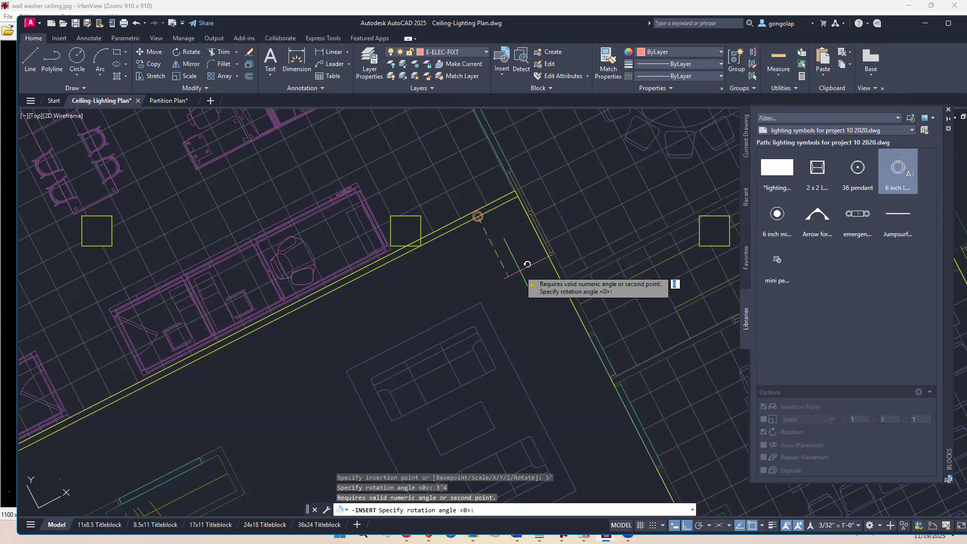
{"action": "left_click", "coordinate": [509, 245]}
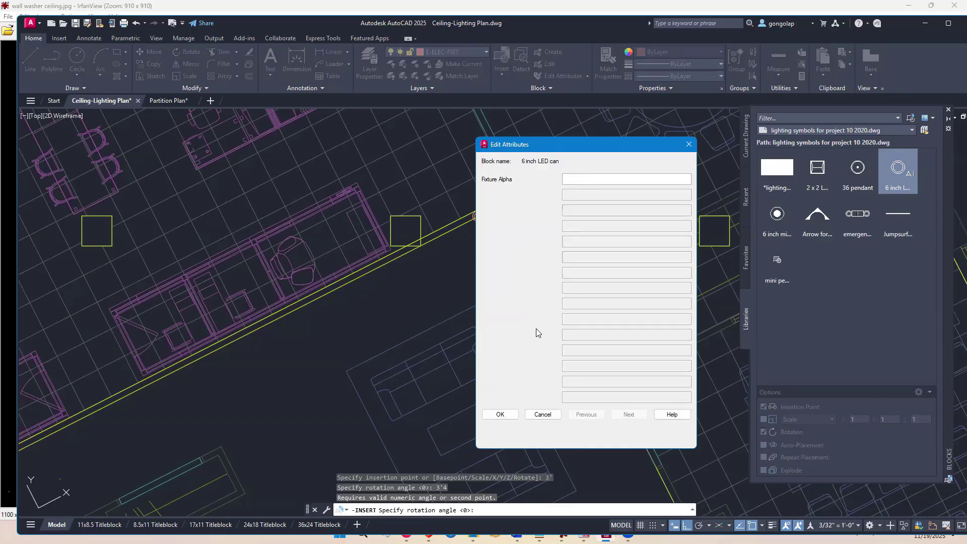
{"action": "left_click", "coordinate": [500, 414]}
Step: Move the C LED can 3'-4" into the lounge, perpendicular to the north wall, with Ortho on
{"action": "scroll", "coordinate": [491, 236], "scroll_direction": "up", "scroll_amount": 4}
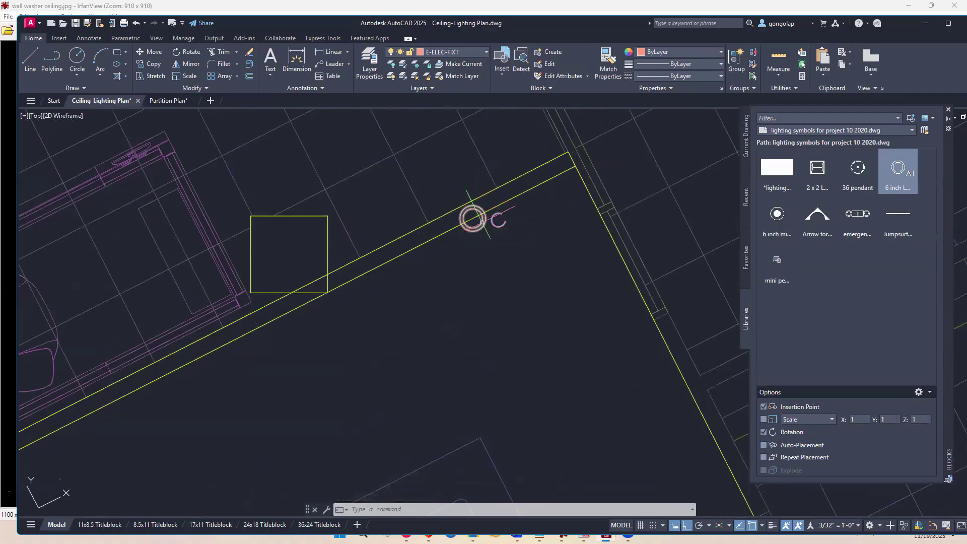
{"action": "left_click", "coordinate": [482, 231]}
{"action": "scroll", "coordinate": [484, 235], "scroll_direction": "down", "scroll_amount": 4}
{"action": "scroll", "coordinate": [484, 235], "scroll_direction": "up", "scroll_amount": 2}
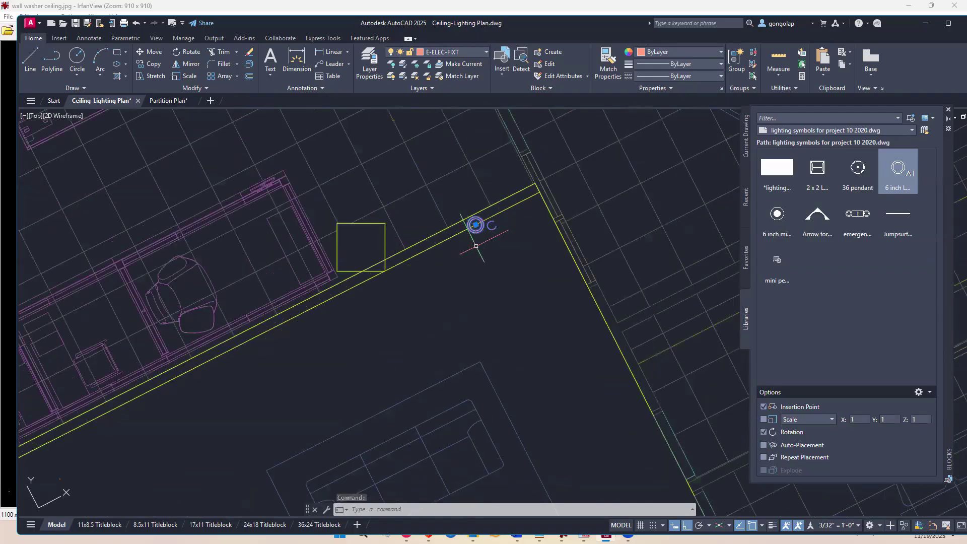
{"action": "type", "text": "m"}
{"action": "key", "text": "Return"}
{"action": "left_click", "coordinate": [482, 237]}
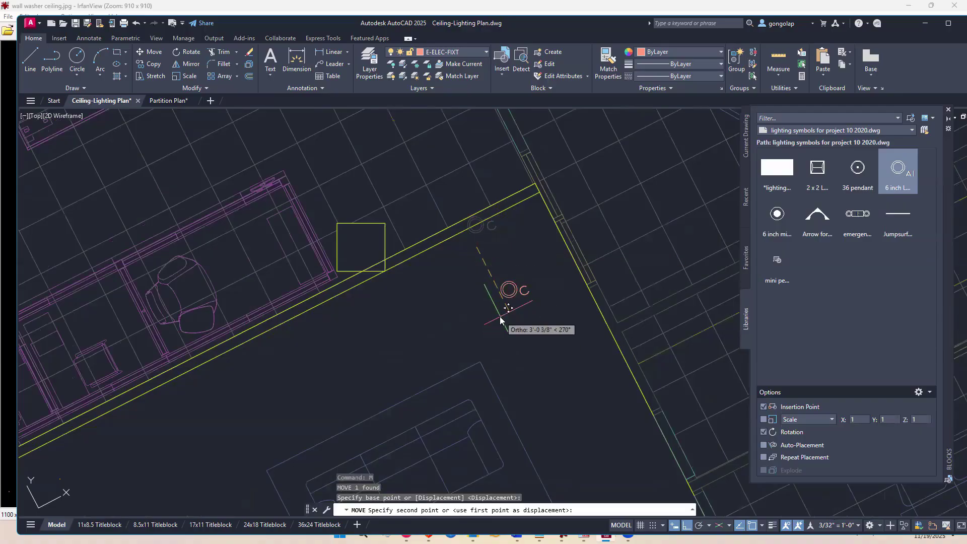
{"action": "type", "text": "3'4"}
{"action": "key", "text": "Return"}
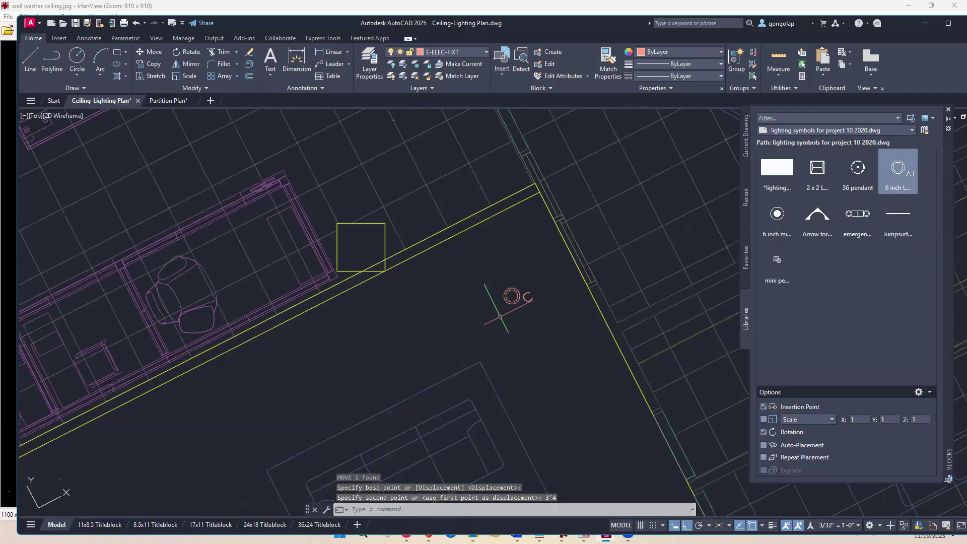
{"action": "key", "text": "Escape"}
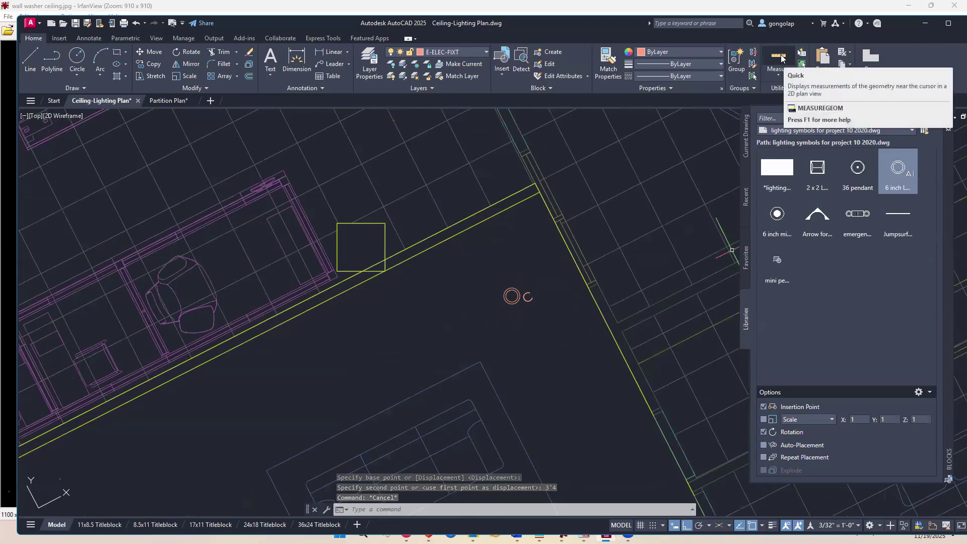
Step: Measure the perpendicular distance from the LED can's centre to the lounge's north wall
{"action": "left_click", "coordinate": [779, 79]}
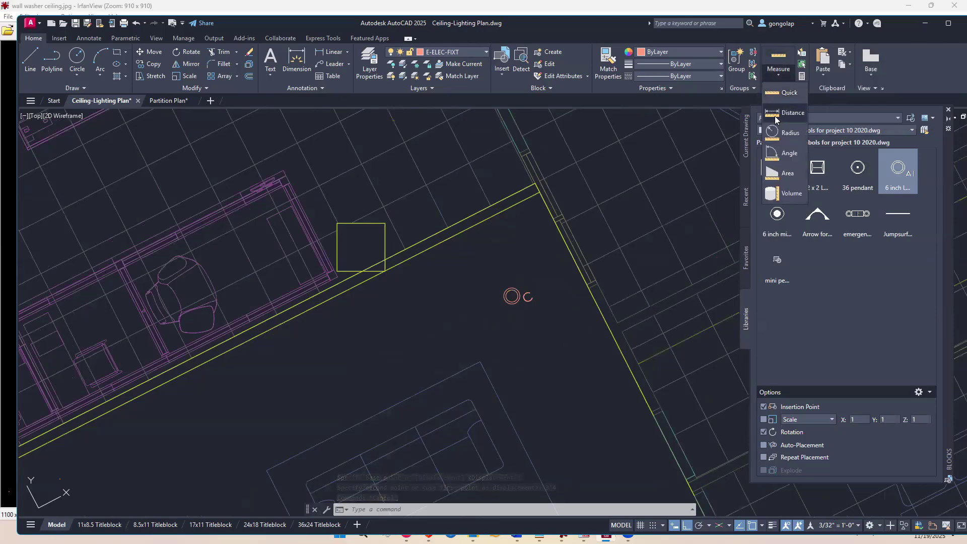
{"action": "left_click", "coordinate": [776, 116]}
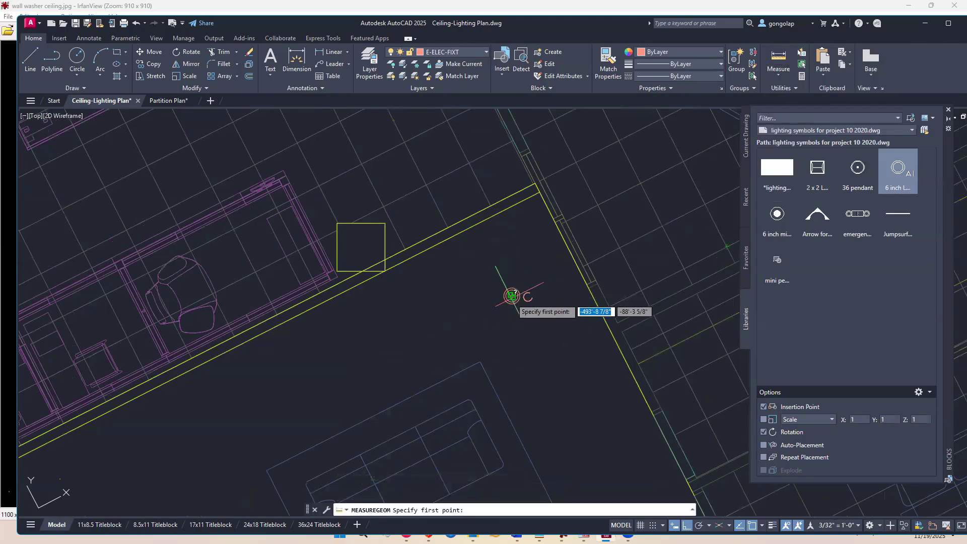
{"action": "left_click", "coordinate": [512, 296]}
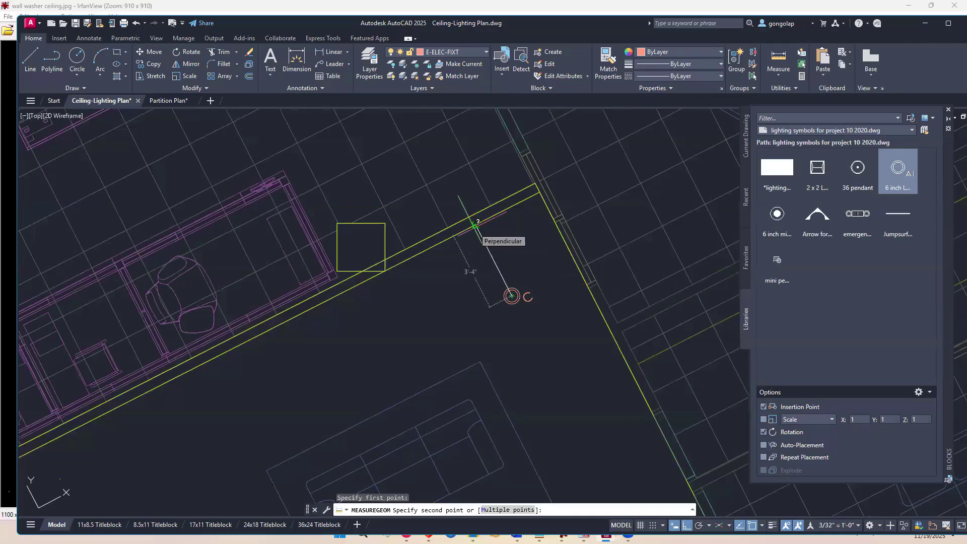
{"action": "key", "text": "Escape"}
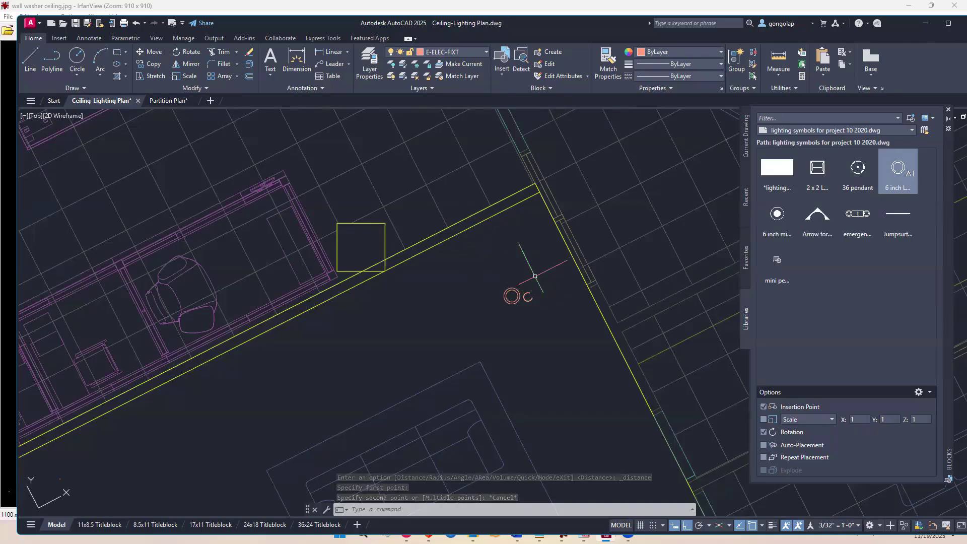
Step: Offset the inner line of the lounge's slanted east wall 3' into the room
{"action": "type", "text": "o"}
{"action": "key", "text": "Return"}
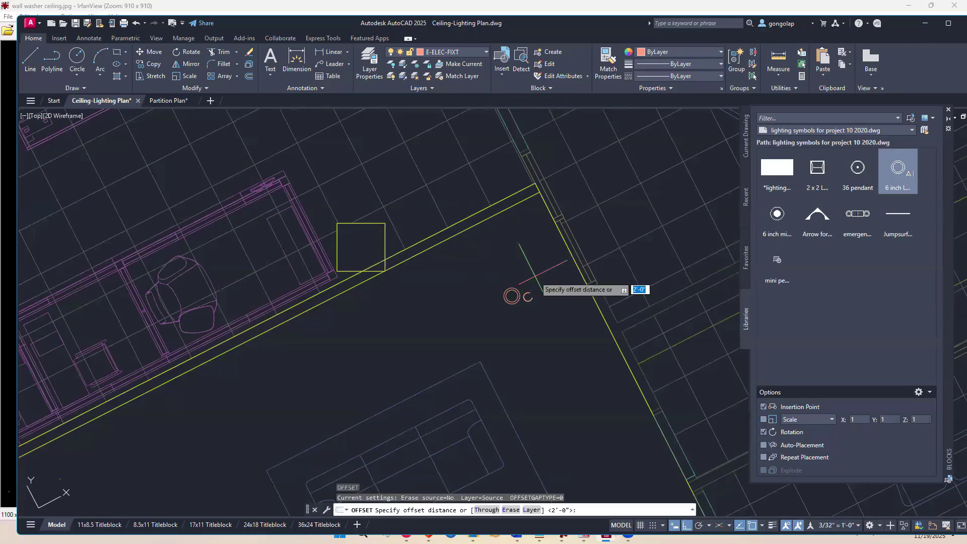
{"action": "type", "text": "3"}
{"action": "key", "text": "Return"}
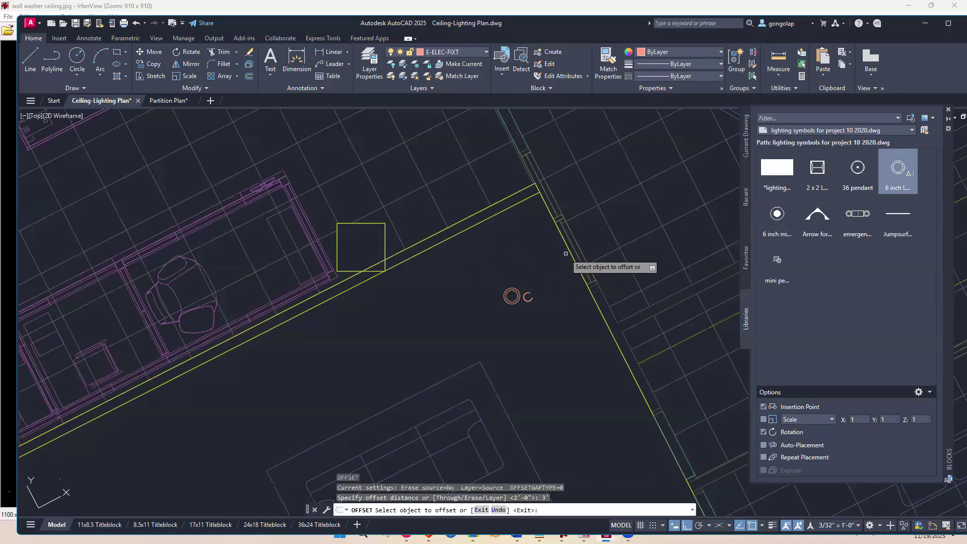
{"action": "left_click", "coordinate": [568, 250]}
{"action": "left_click", "coordinate": [538, 272]}
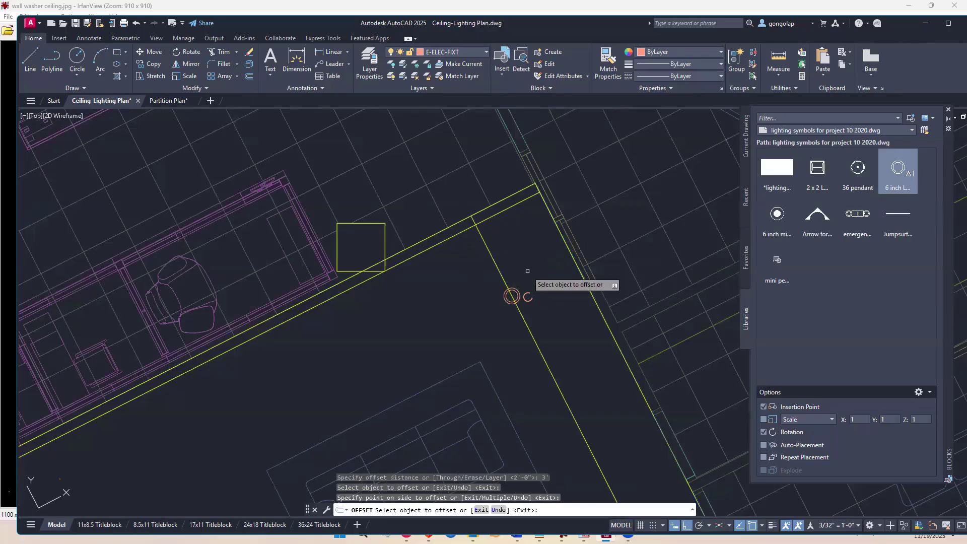
{"action": "key", "text": "Return"}
Step: Offset the inner line of the lounge's north wall 3'-4" into the room and check the crossing against the can's centre
{"action": "key", "text": "Return"}
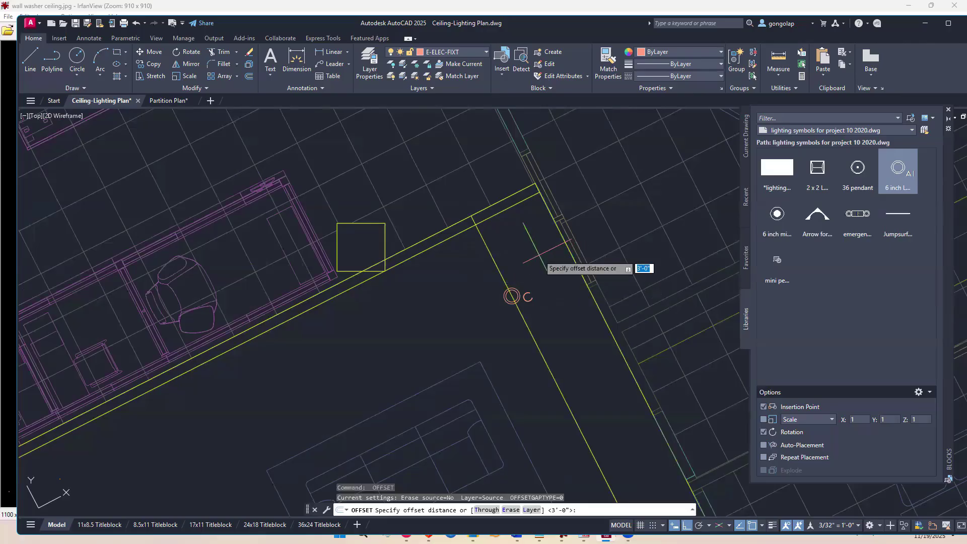
{"action": "type", "text": "3"}
{"action": "type", "text": "4"}
{"action": "key", "text": "Return"}
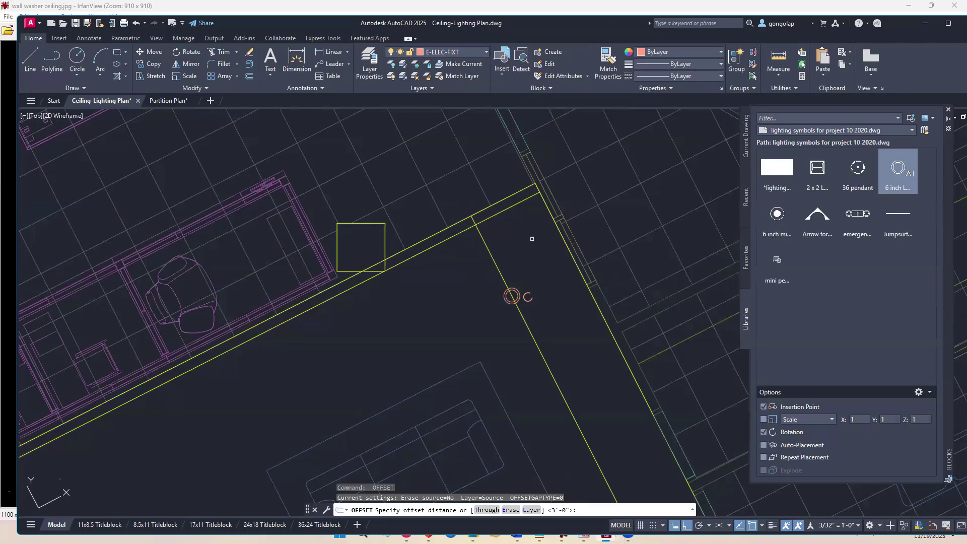
{"action": "left_click", "coordinate": [500, 207]}
{"action": "left_click", "coordinate": [527, 238]}
{"action": "key", "text": "Return"}
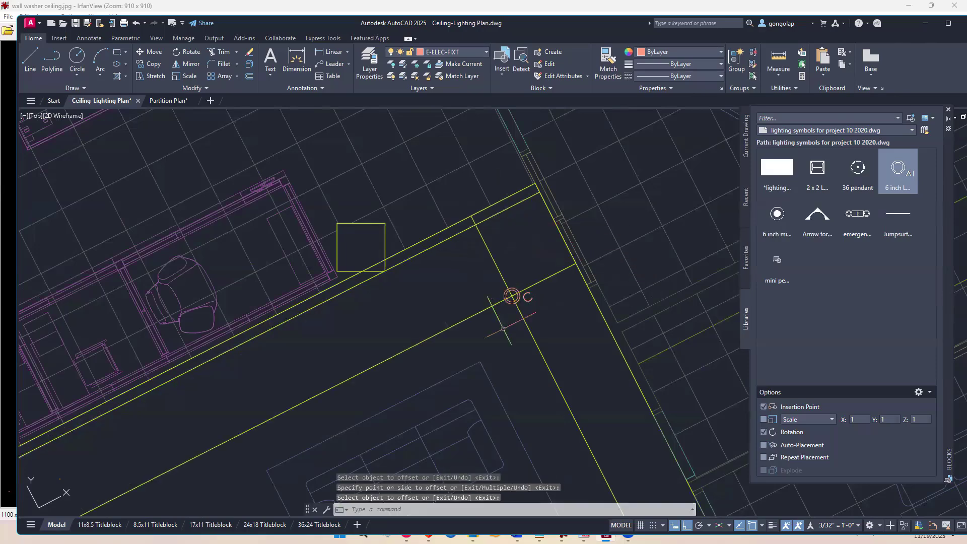
{"action": "scroll", "coordinate": [506, 310], "scroll_direction": "up", "scroll_amount": 3}
{"action": "scroll", "coordinate": [501, 310], "scroll_direction": "down", "scroll_amount": 1}
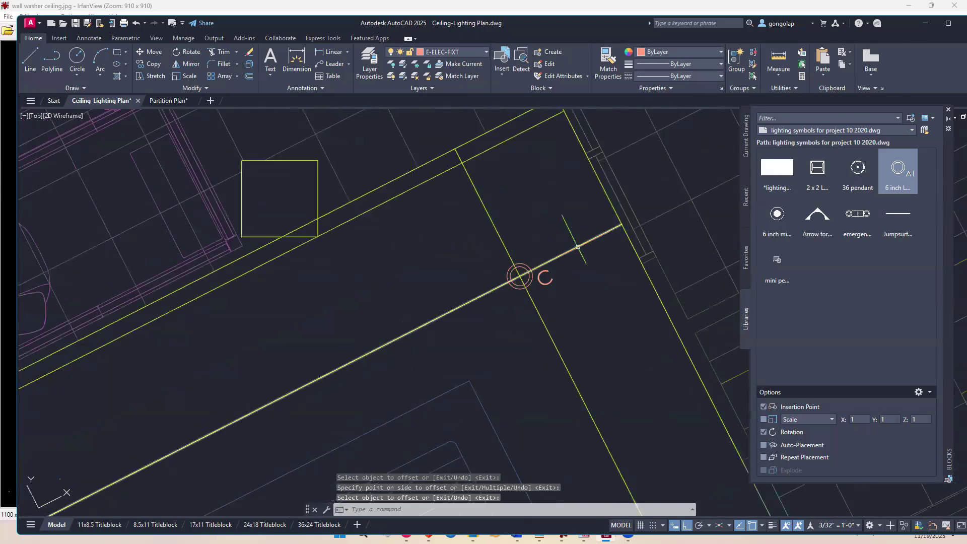
{"action": "scroll", "coordinate": [521, 276], "scroll_direction": "up", "scroll_amount": 2}
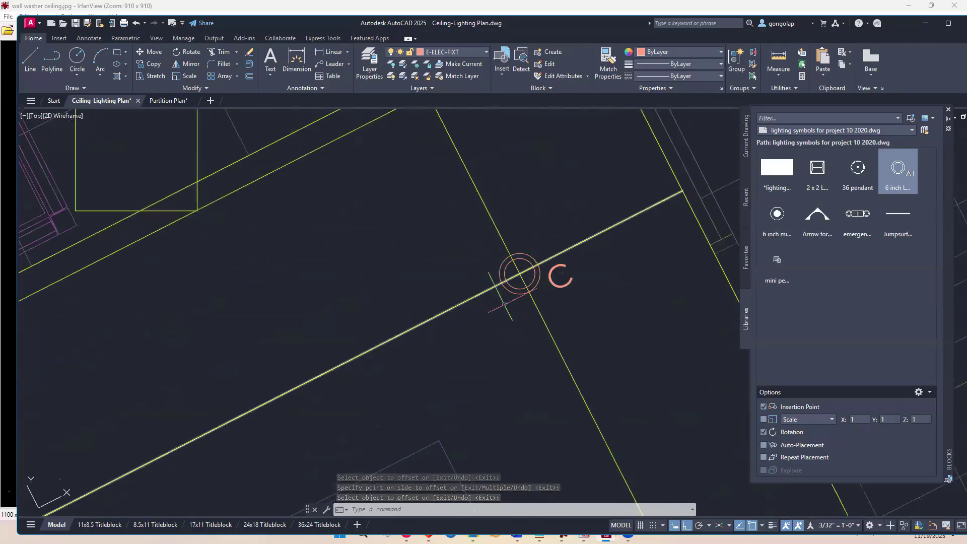
Step: Erase the two offset guide lines that cross at the C LED can in the lounge's northeast corner
{"action": "scroll", "coordinate": [501, 305], "scroll_direction": "down", "scroll_amount": 4}
{"action": "type", "text": "e"}
{"action": "key", "text": "Return"}
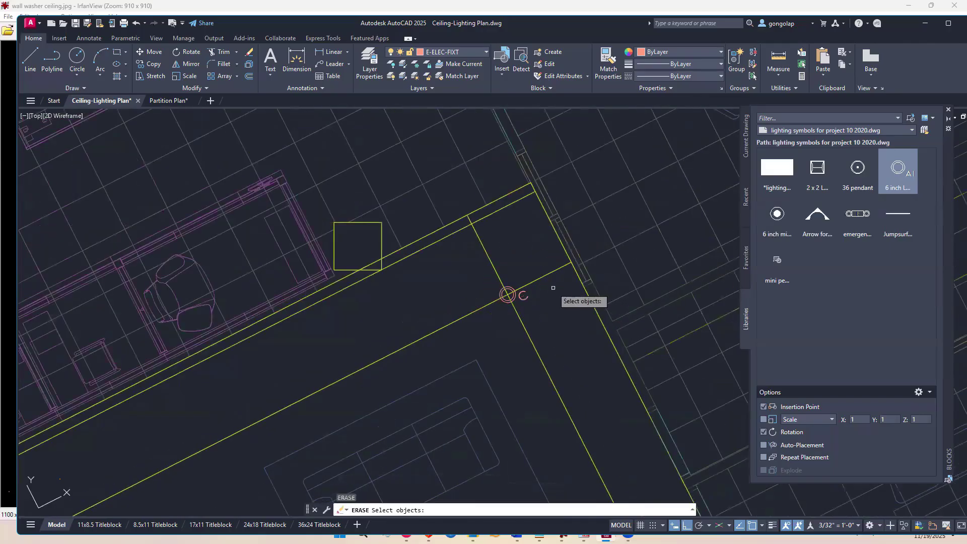
{"action": "left_click", "coordinate": [556, 279]}
{"action": "left_click", "coordinate": [528, 254]}
{"action": "left_click", "coordinate": [521, 247]}
{"action": "left_click", "coordinate": [485, 263]}
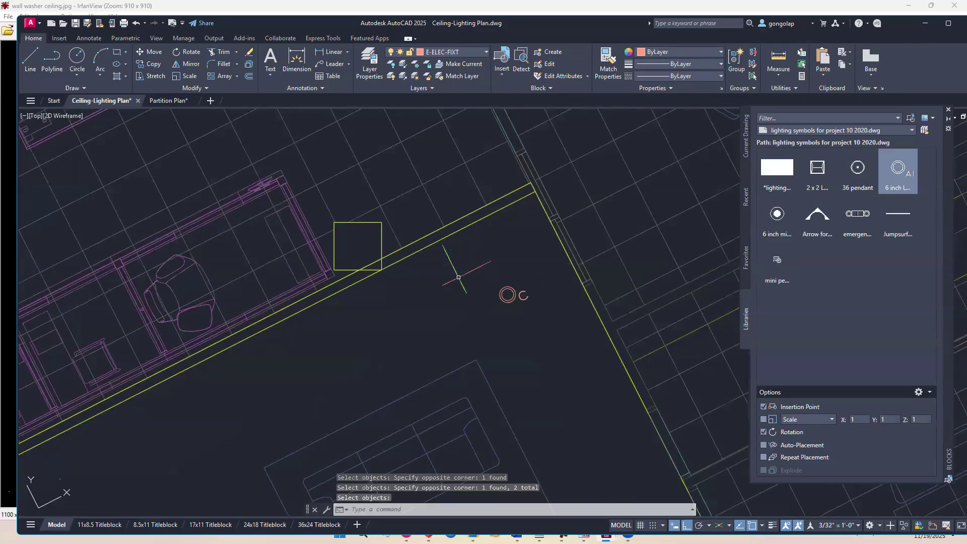
Step: Copy the corner C LED can westward, parallel to the north wall, at 9' and 19' from the original with Ortho on
{"action": "scroll", "coordinate": [459, 276], "scroll_direction": "down", "scroll_amount": 3}
{"action": "middle_click_drag", "start_coordinate": [432, 302], "coordinate": [457, 271]}
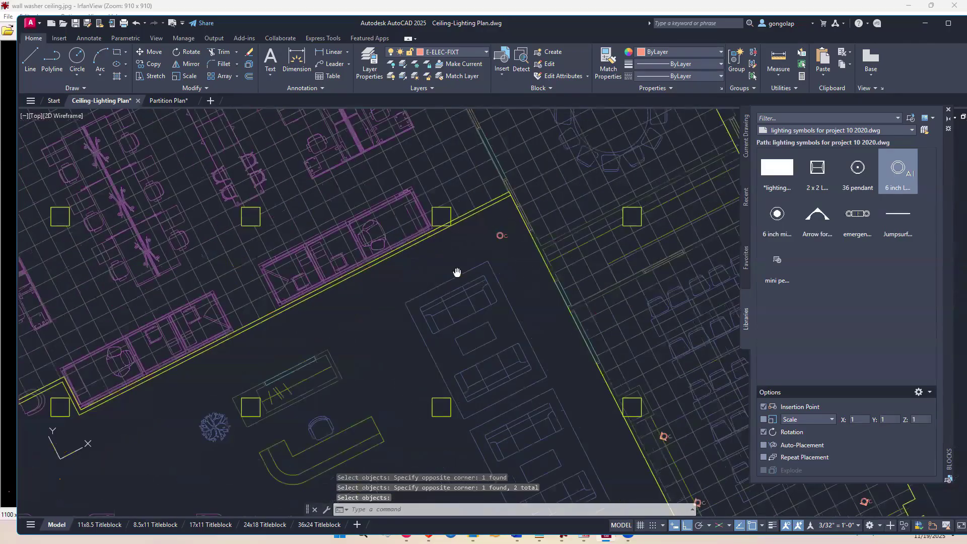
{"action": "scroll", "coordinate": [490, 235], "scroll_direction": "up", "scroll_amount": 2}
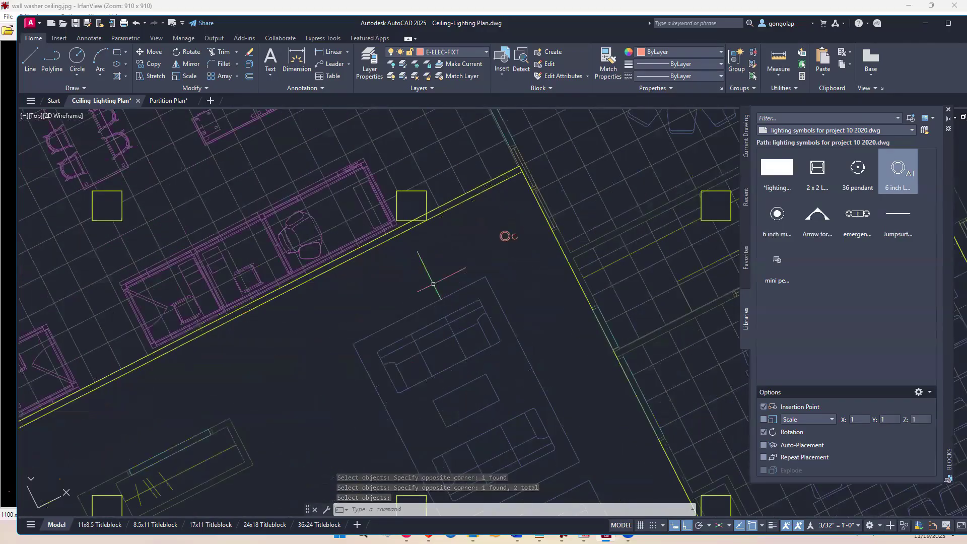
{"action": "type", "text": "c"}
{"action": "key", "text": "Return"}
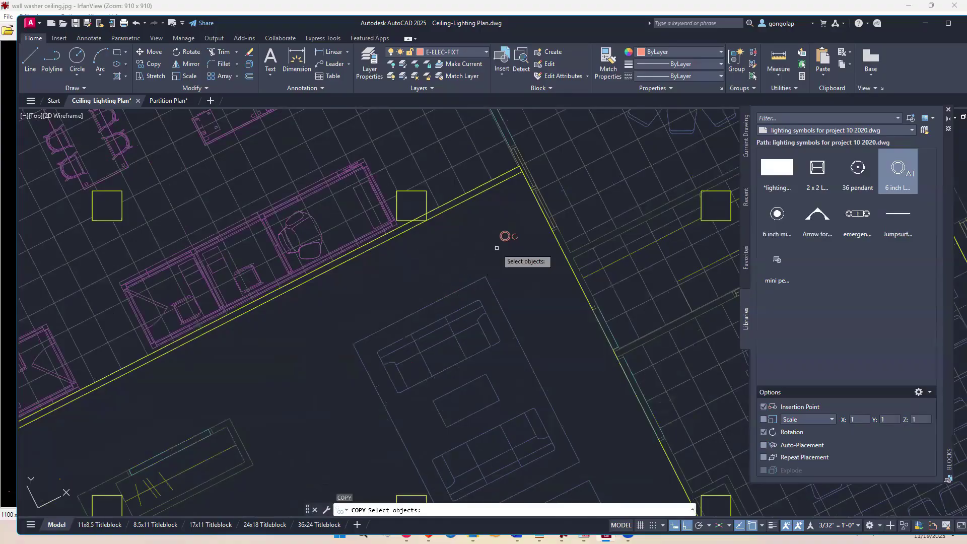
{"action": "left_click", "coordinate": [504, 235]}
{"action": "key", "text": "Return"}
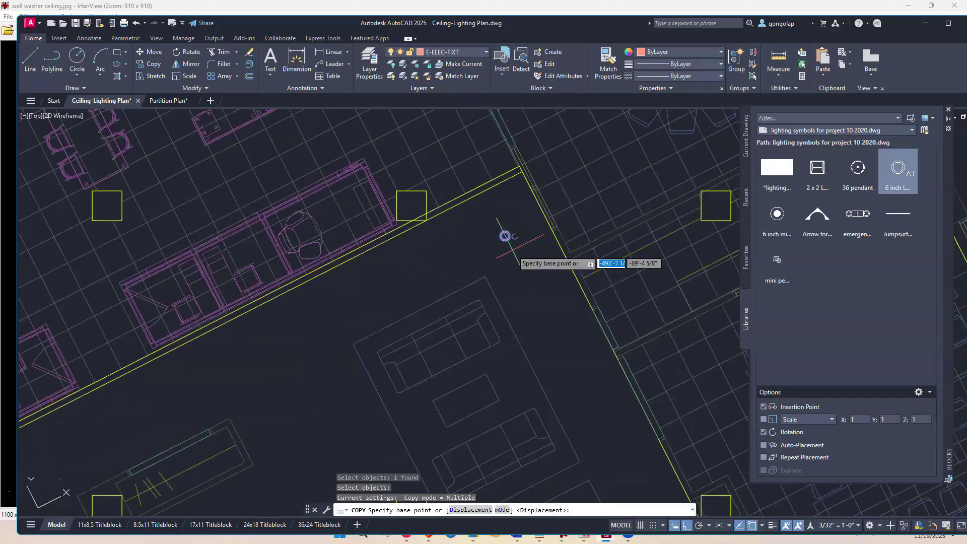
{"action": "left_click", "coordinate": [483, 225]}
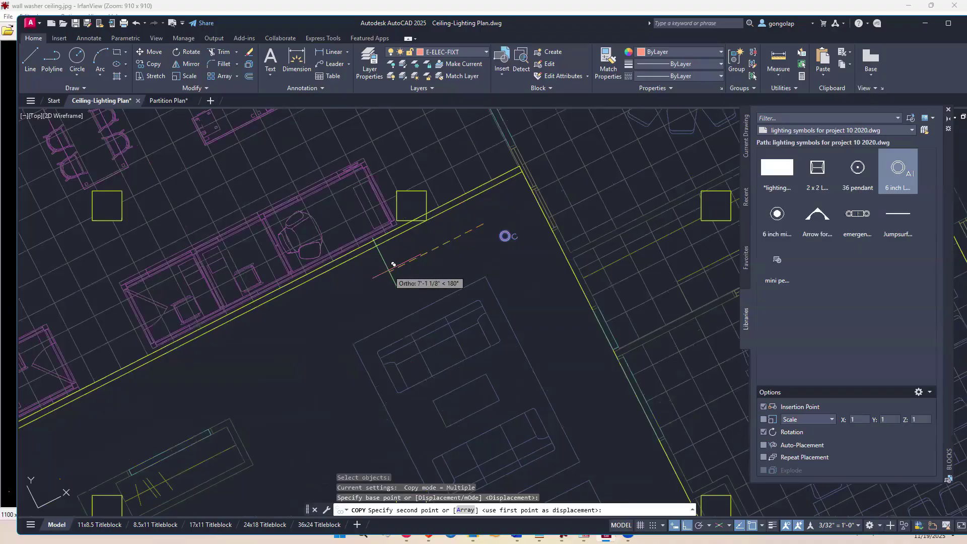
{"action": "type", "text": "9'"}
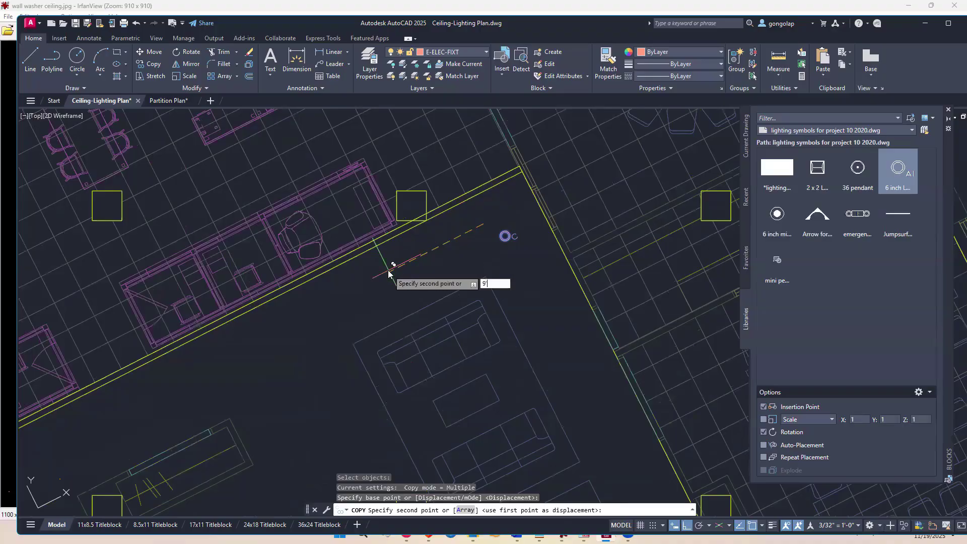
{"action": "key", "text": "Return"}
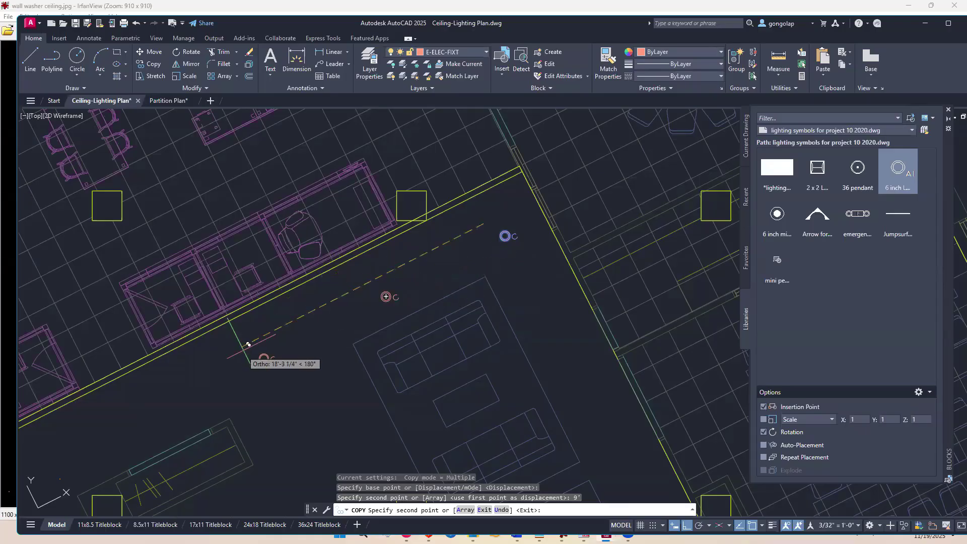
{"action": "type", "text": "1"}
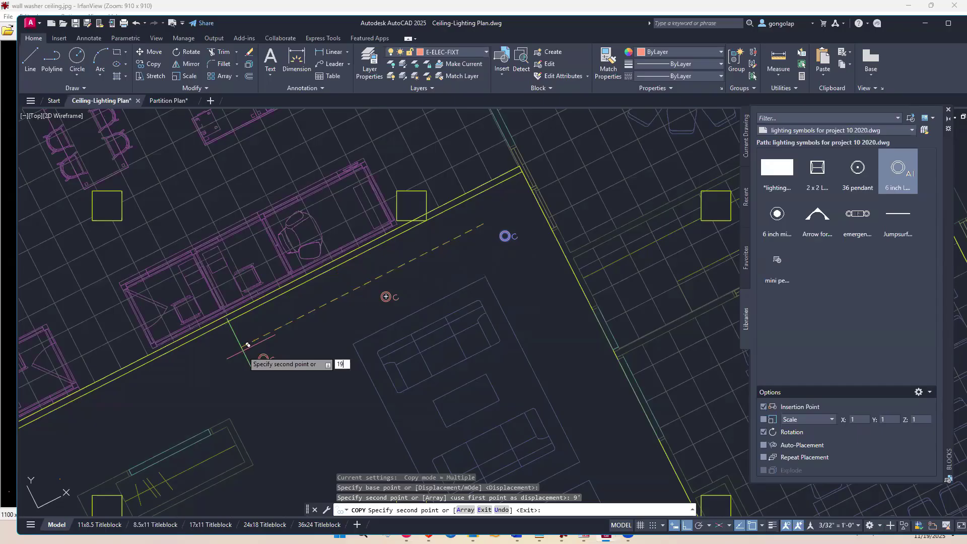
{"action": "type", "text": "9"}
{"action": "key", "text": "Return"}
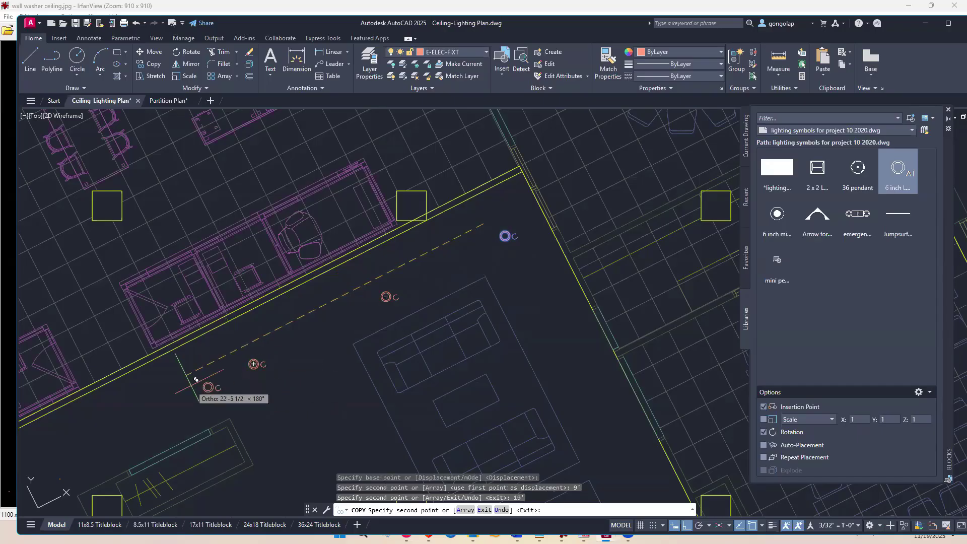
{"action": "key", "text": "Return"}
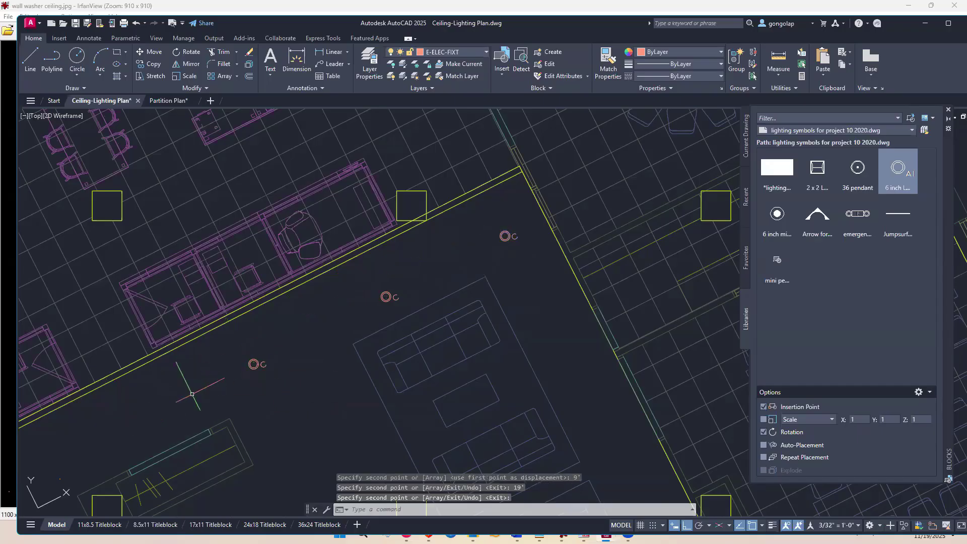
Step: Copy the westernmost LED can of the row further west, parallel to the north wall, at 9' and 18'
{"action": "mouse_move", "coordinate": [372, 407]}
{"action": "middle_mouse_down"}
{"action": "mouse_move", "coordinate": [429, 356]}
{"action": "mouse_move", "coordinate": [446, 354]}
{"action": "middle_mouse_up"}
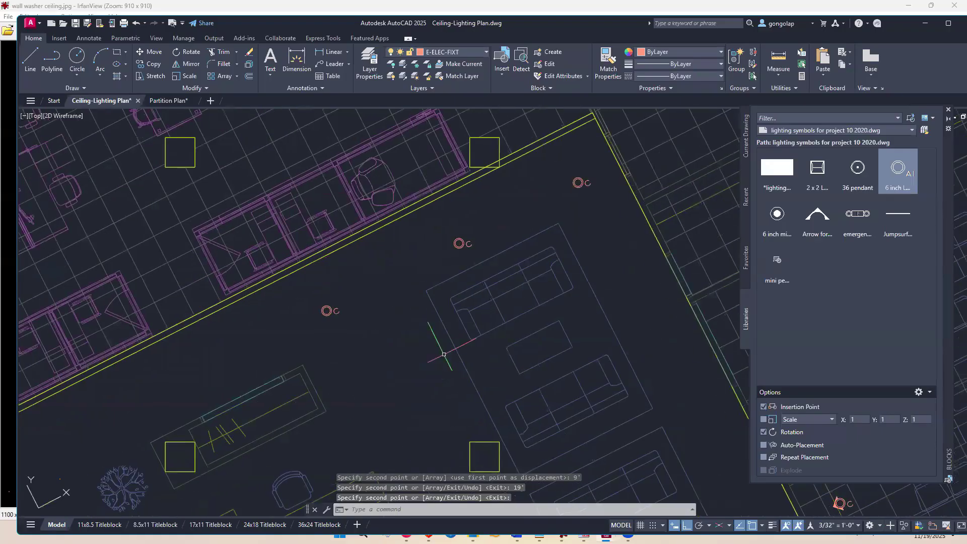
{"action": "type", "text": "co"}
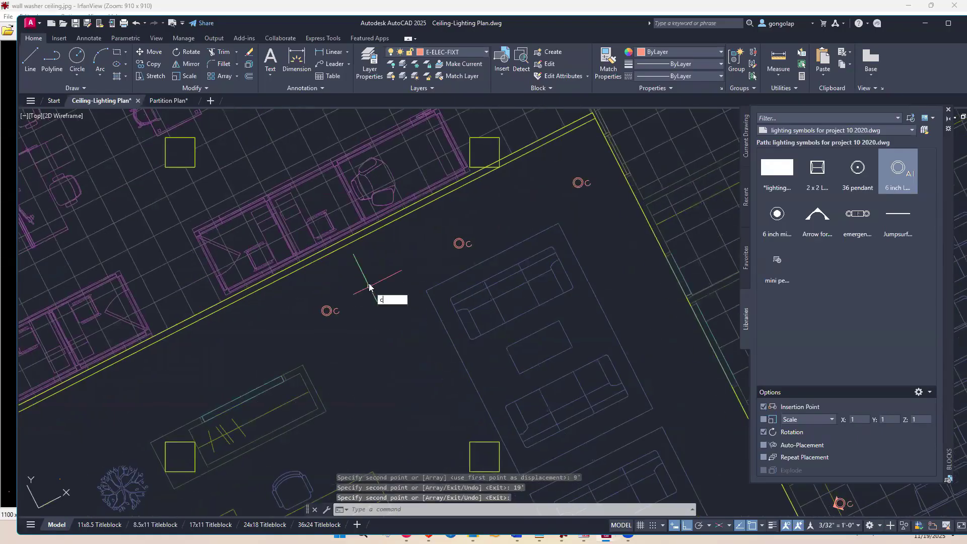
{"action": "key", "text": "Return"}
{"action": "left_click", "coordinate": [328, 308]}
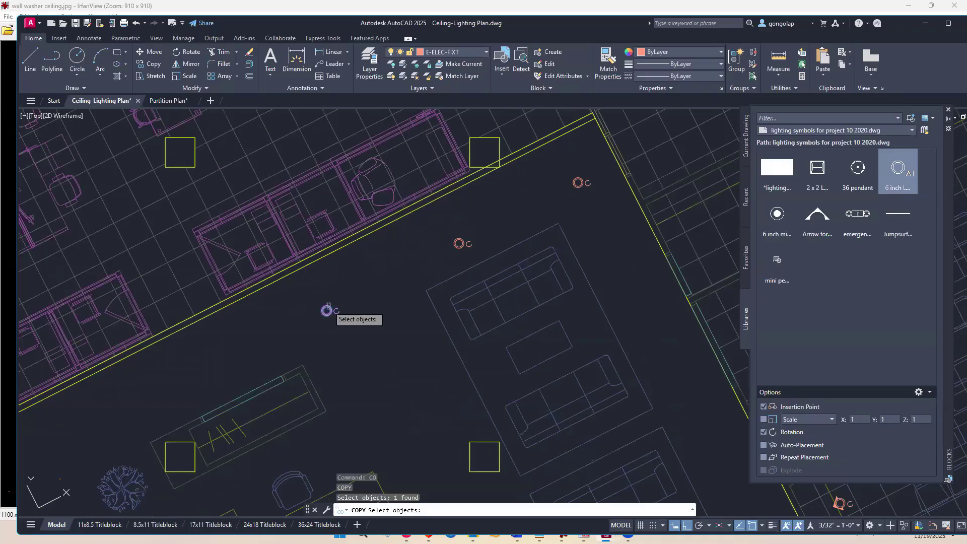
{"action": "key", "text": "Return"}
{"action": "left_click", "coordinate": [343, 270]}
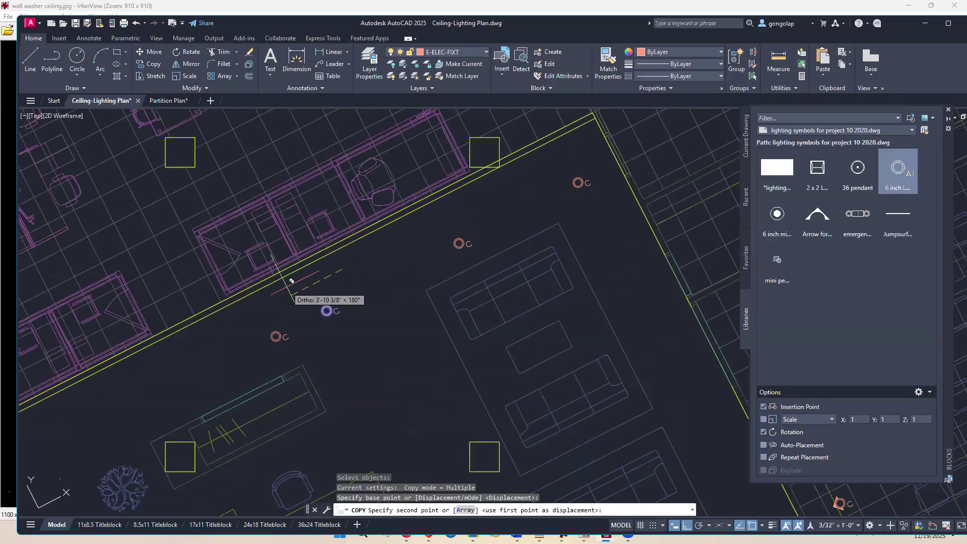
{"action": "type", "text": "9'"}
{"action": "key", "text": "Return"}
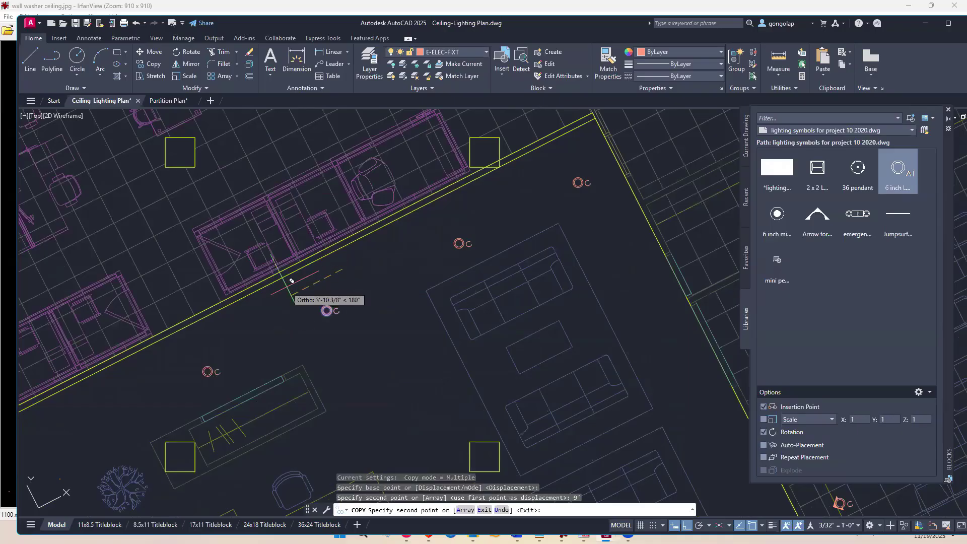
{"action": "middle_click_drag", "start_coordinate": [261, 313], "coordinate": [412, 274]}
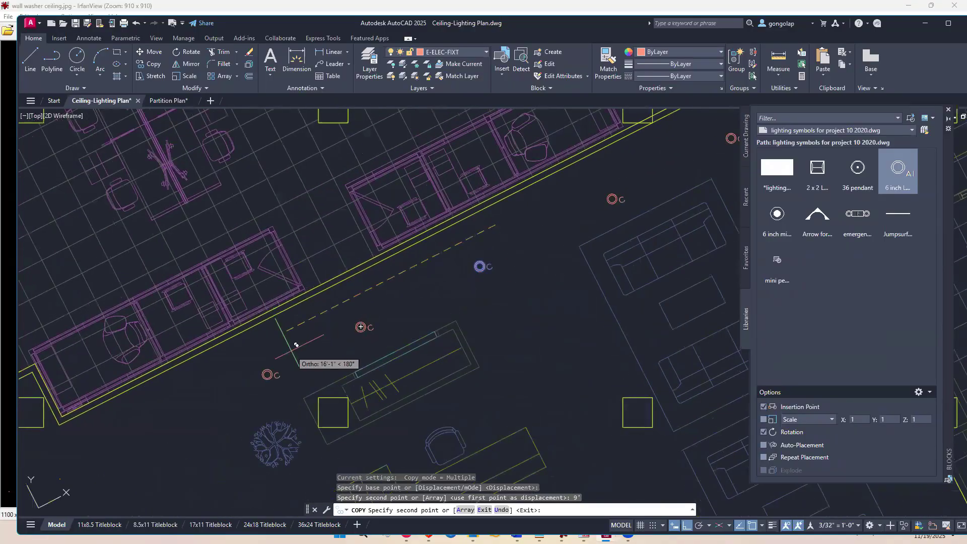
{"action": "type", "text": "18"}
{"action": "key", "text": "Return"}
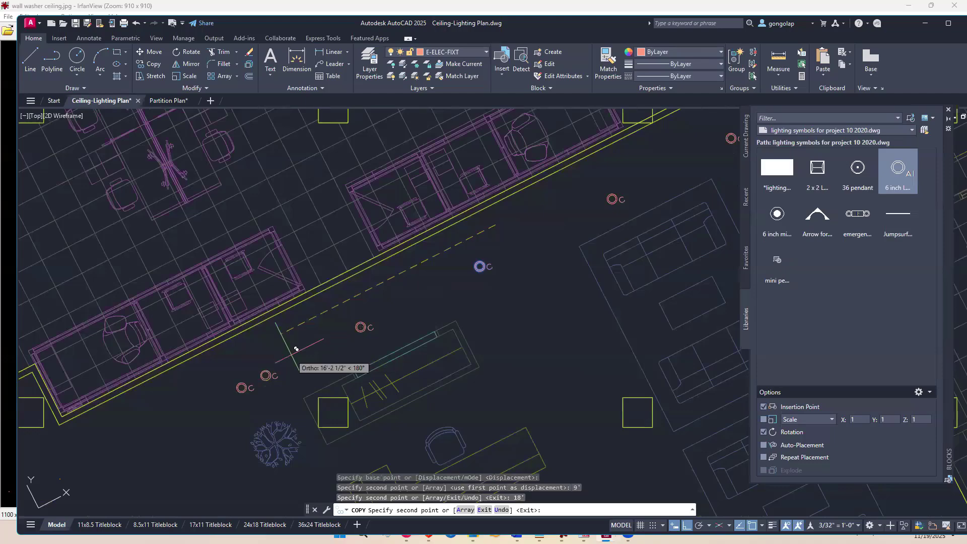
{"action": "key", "text": "Escape"}
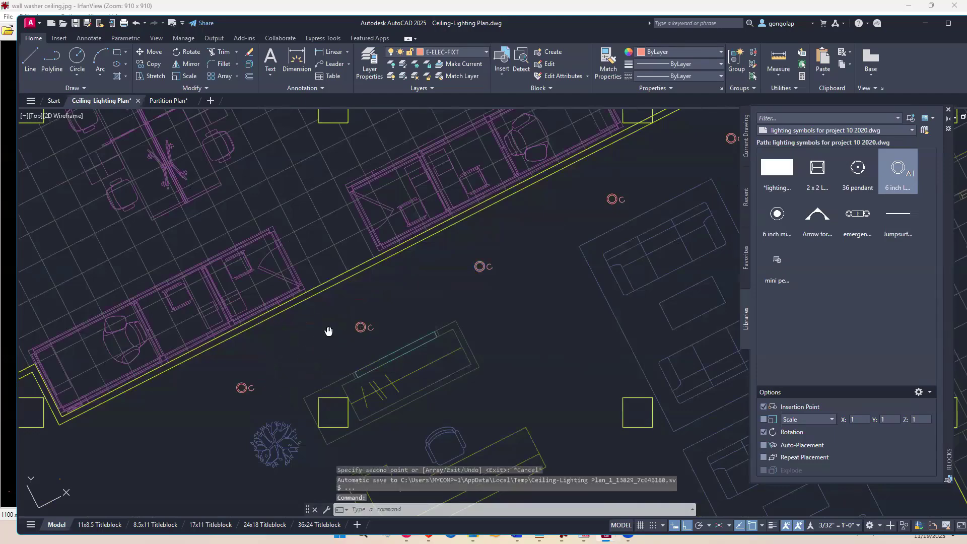
Step: Copy the row's westernmost and third LED cans 9' and 18' into the reception, perpendicular to the north wall, flanking the desk
{"action": "middle_click_drag", "start_coordinate": [329, 331], "coordinate": [332, 310]}
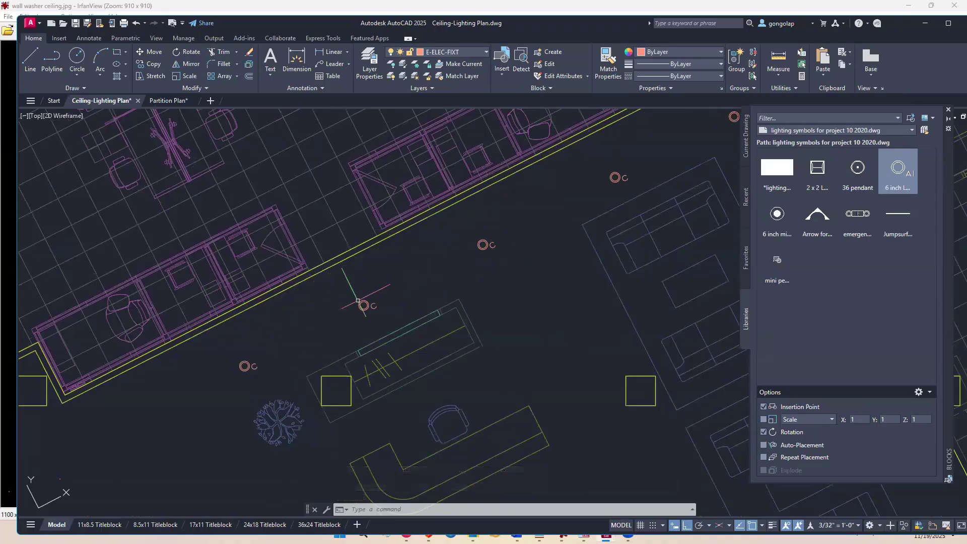
{"action": "scroll", "coordinate": [276, 326], "scroll_direction": "down", "scroll_amount": 4}
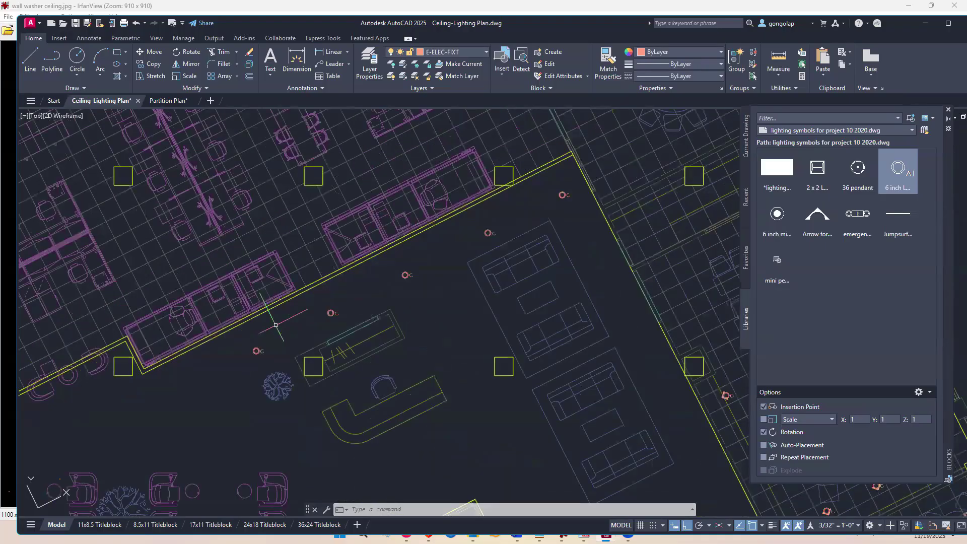
{"action": "scroll", "coordinate": [287, 328], "scroll_direction": "up", "scroll_amount": 2}
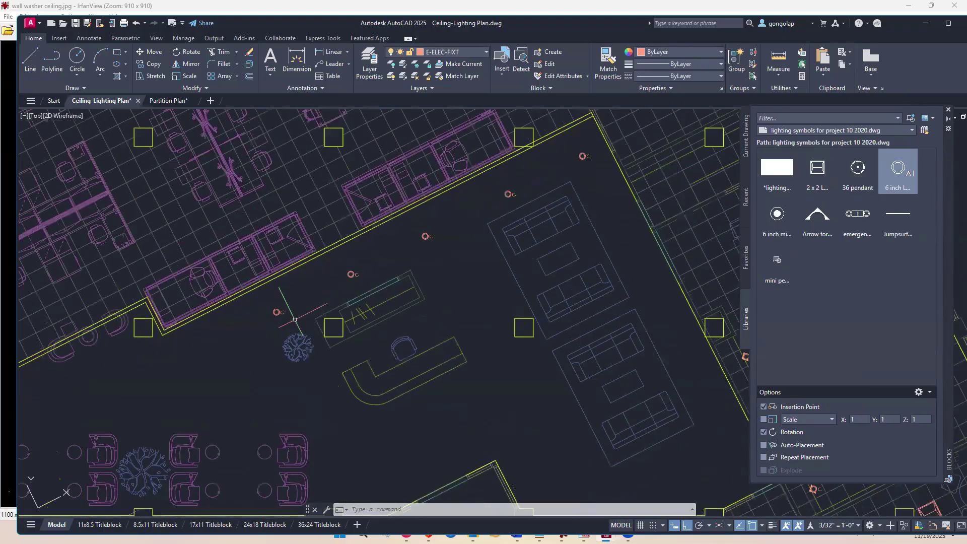
{"action": "type", "text": "co"}
{"action": "key", "text": "Return"}
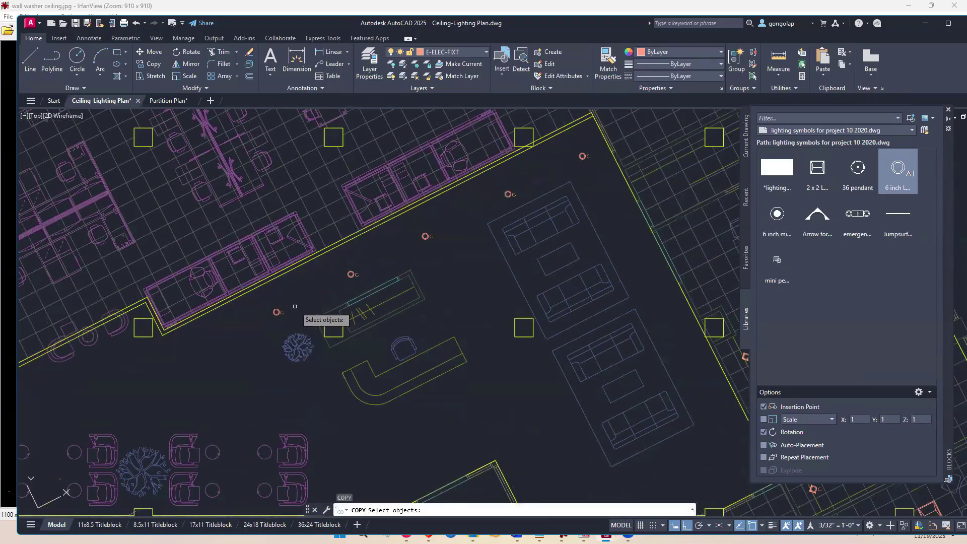
{"action": "left_click", "coordinate": [276, 311]}
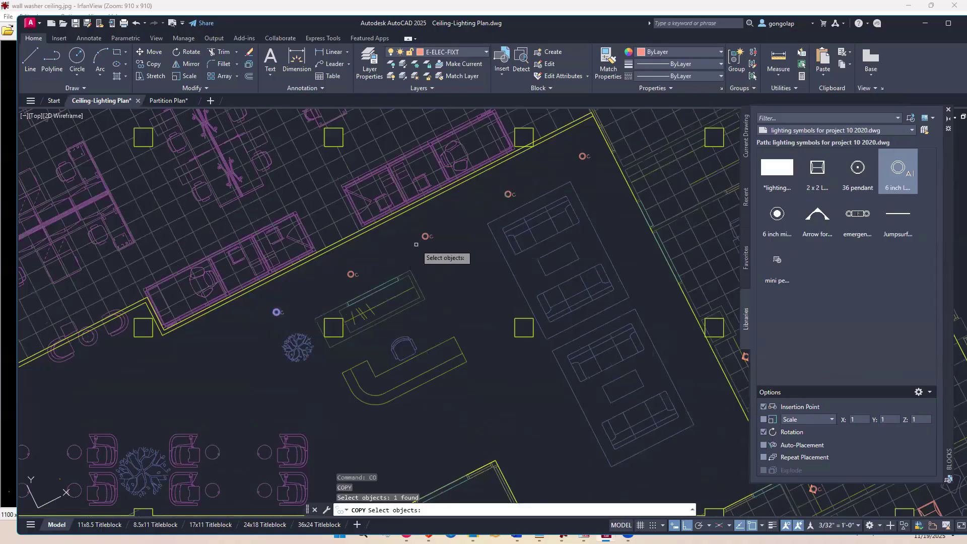
{"action": "left_click", "coordinate": [424, 236]}
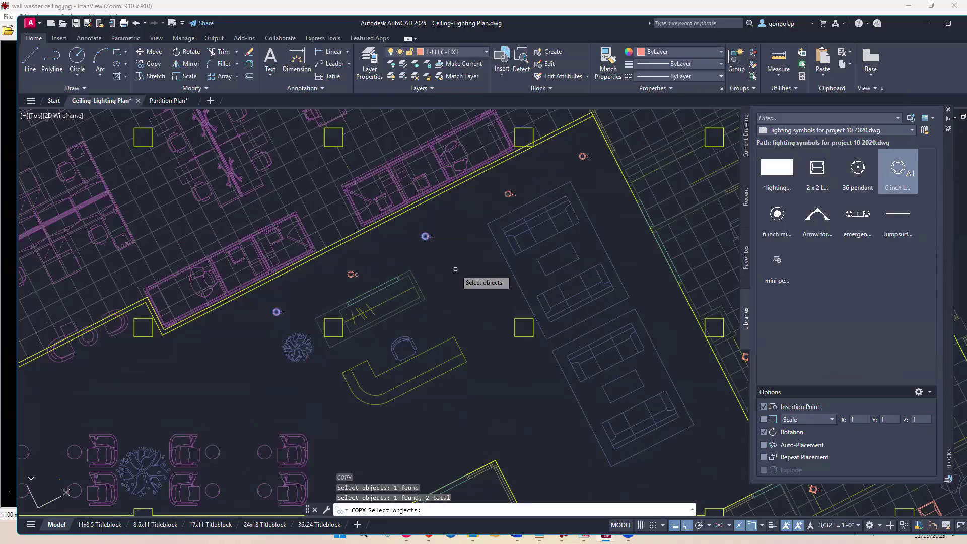
{"action": "key", "text": "Return"}
{"action": "left_click", "coordinate": [456, 251]}
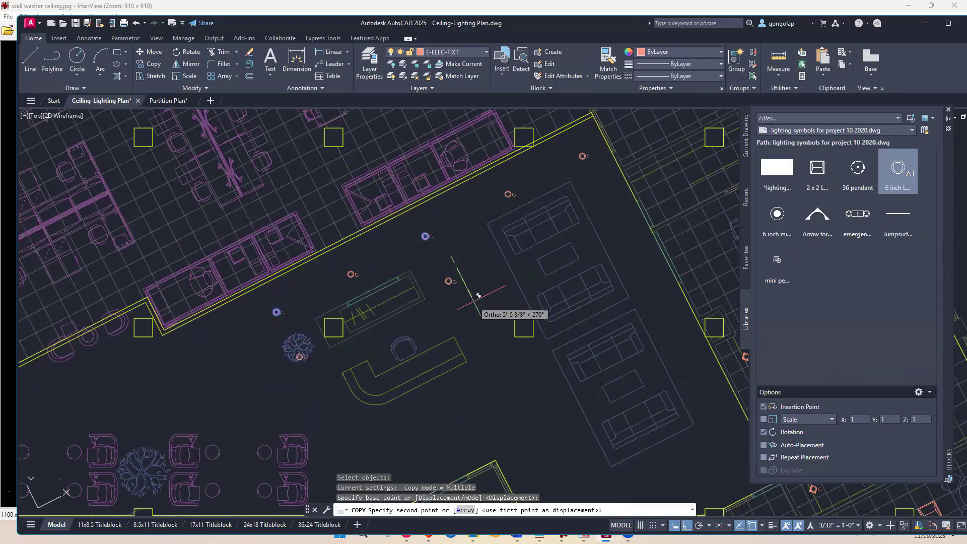
{"action": "type", "text": "9"}
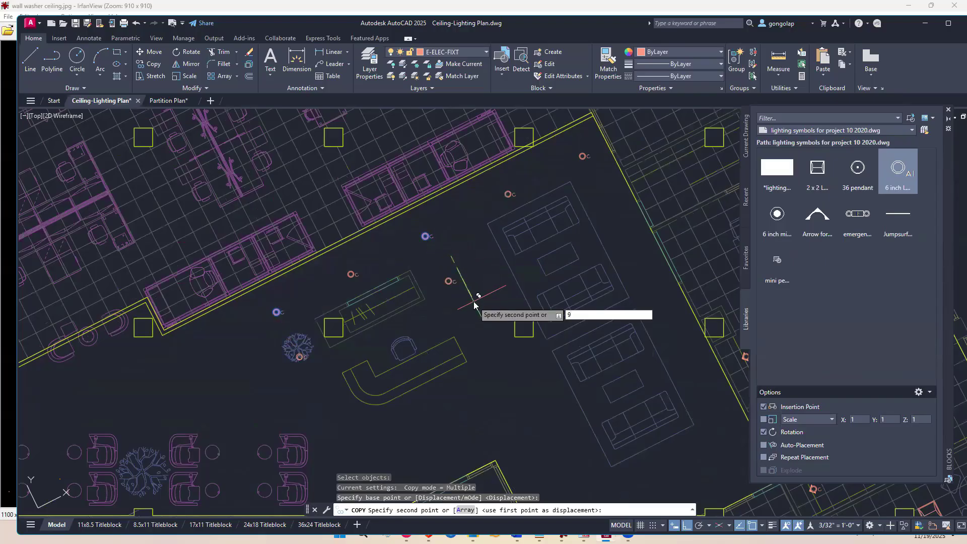
{"action": "type", "text": "'"}
{"action": "key", "text": "Return"}
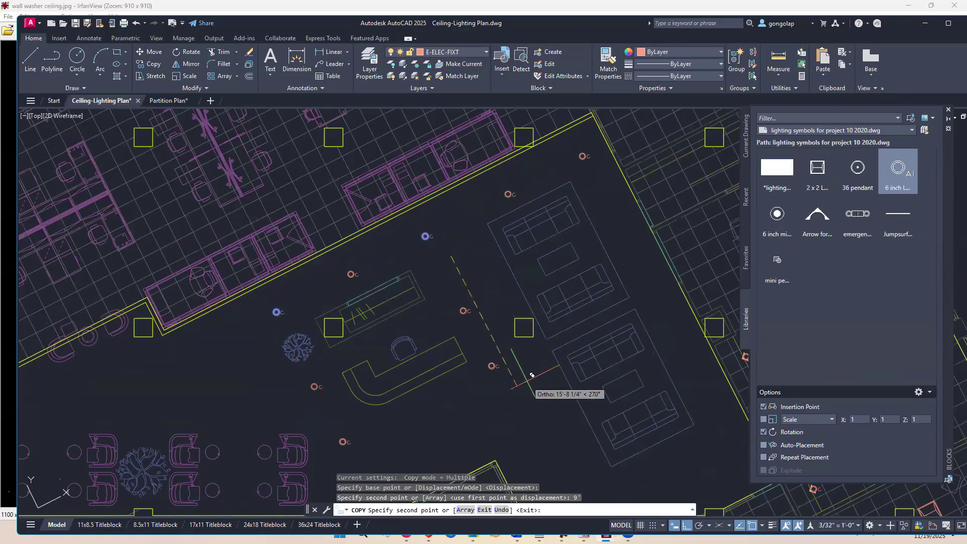
{"action": "type", "text": "1"}
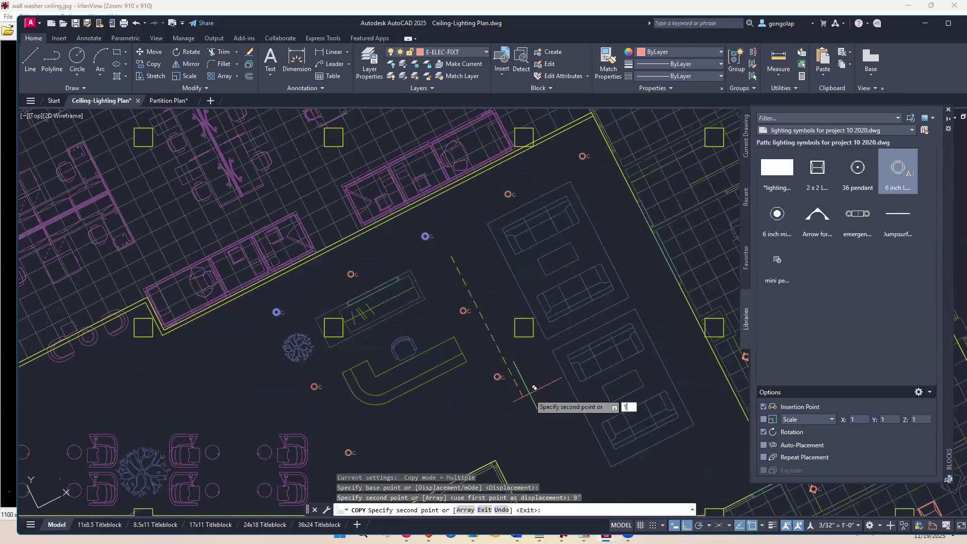
{"action": "type", "text": "8'"}
{"action": "key", "text": "Return"}
{"action": "key", "text": "Return"}
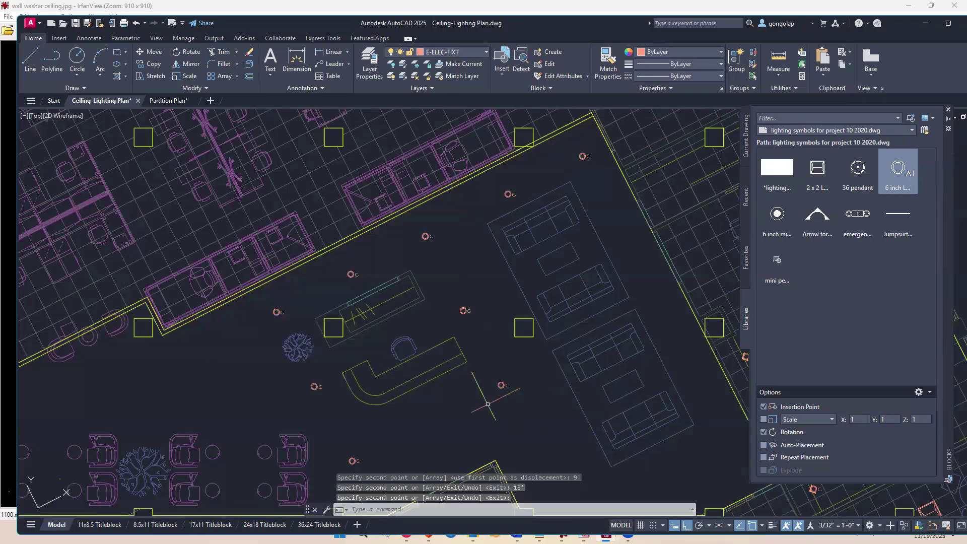
Step: Copy the southwest LED can below the reception desk 9' toward the east column of cans, parallel to the north wall
{"action": "middle_click_drag", "start_coordinate": [422, 429], "coordinate": [418, 358]}
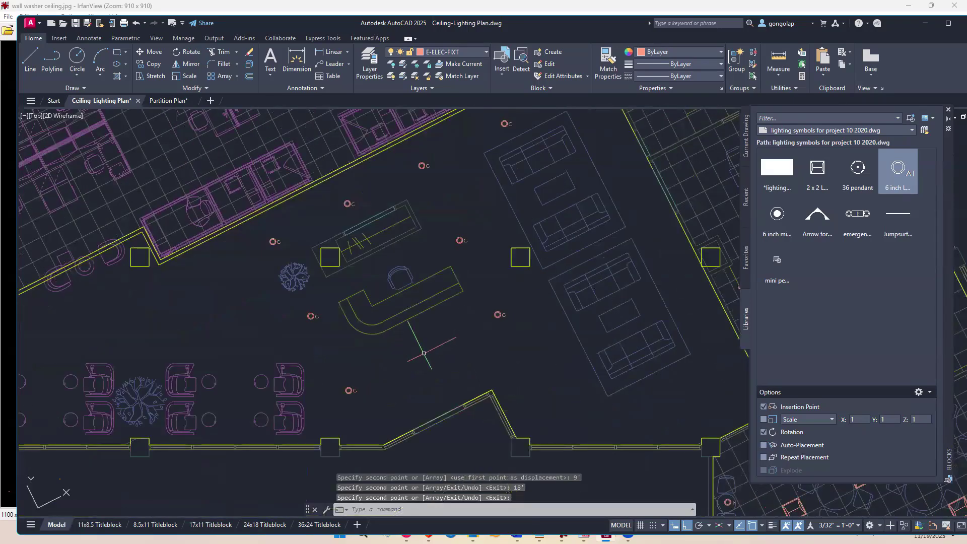
{"action": "type", "text": "co"}
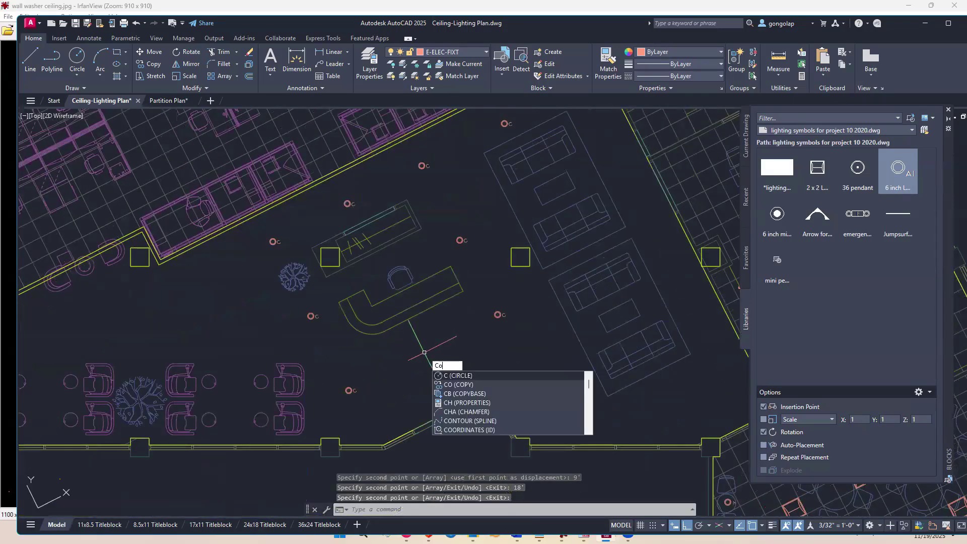
{"action": "key", "text": "Return"}
{"action": "left_click", "coordinate": [349, 389]}
{"action": "key", "text": "Return"}
{"action": "left_click", "coordinate": [388, 395]}
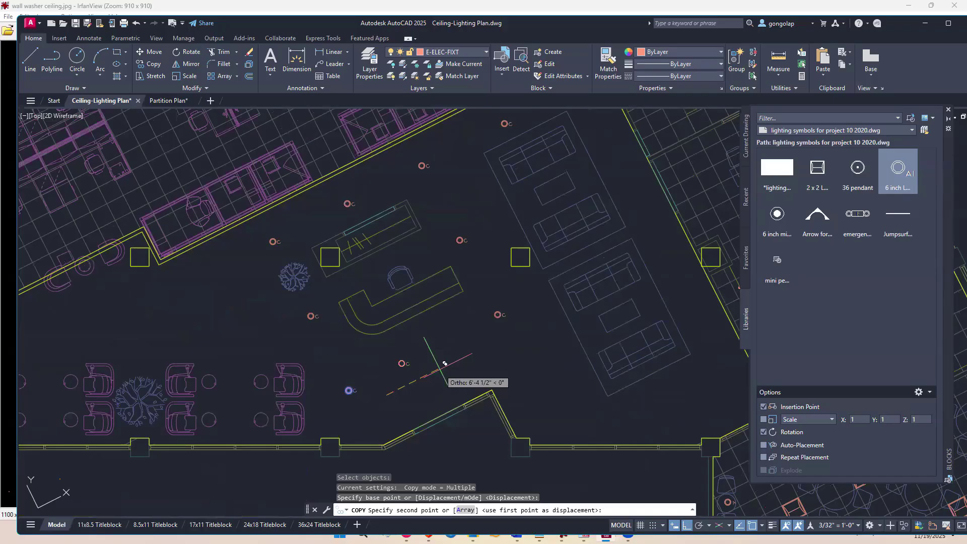
{"action": "type", "text": "9'"}
{"action": "key", "text": "Return"}
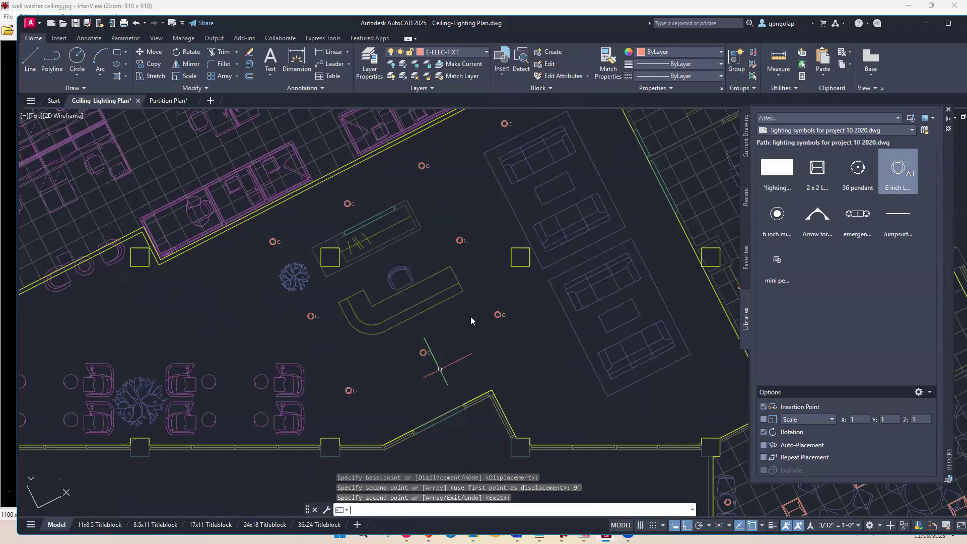
Step: Draw a 6'6" guide line from the midpoint of the back counter's front edge, perpendicular to it and onto the reception desk
{"action": "key", "text": "Return"}
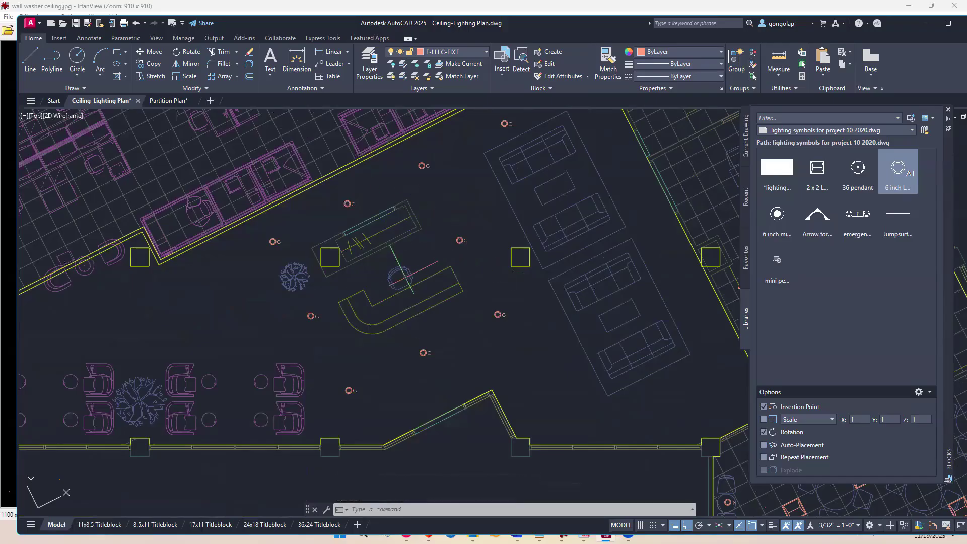
{"action": "scroll", "coordinate": [405, 277], "scroll_direction": "up", "scroll_amount": 2}
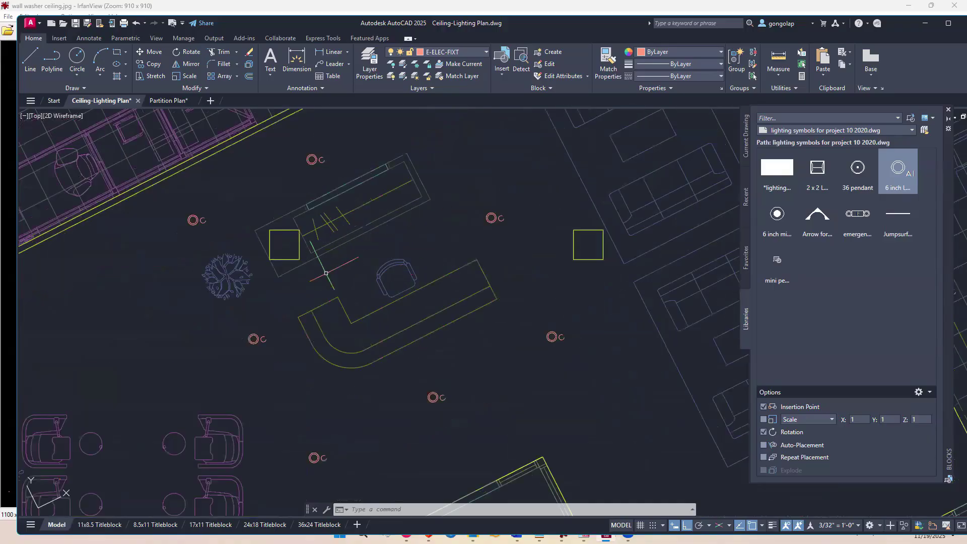
{"action": "scroll", "coordinate": [326, 273], "scroll_direction": "up", "scroll_amount": 2}
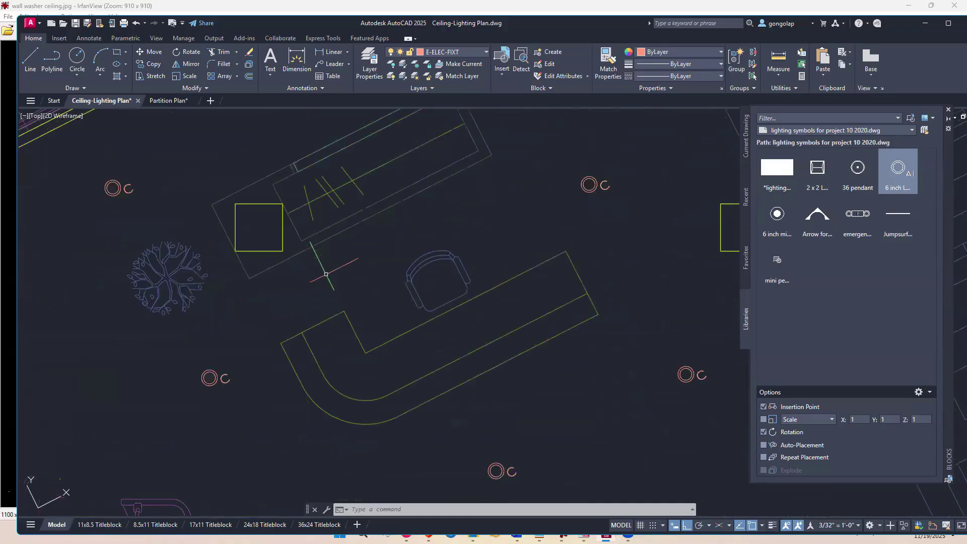
{"action": "scroll", "coordinate": [327, 273], "scroll_direction": "down", "scroll_amount": 2}
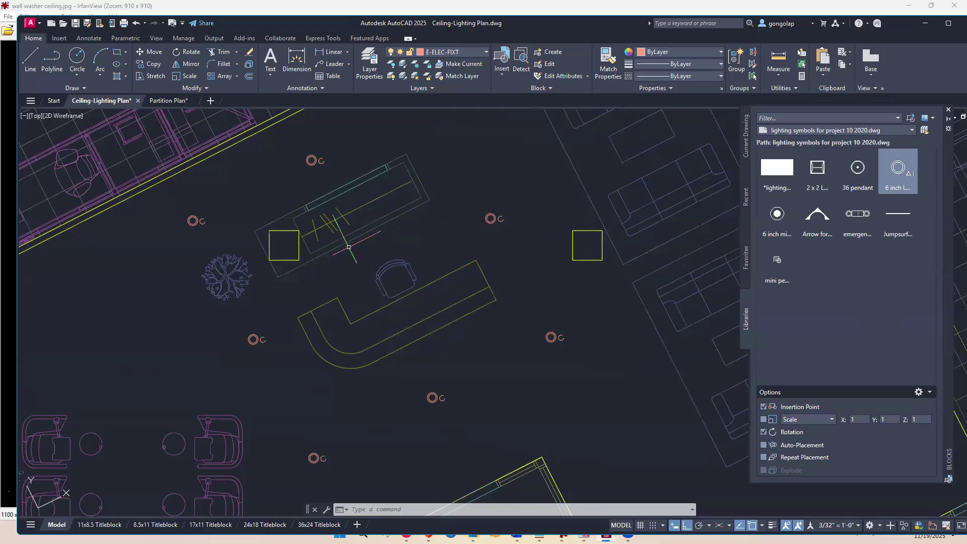
{"action": "type", "text": "l"}
{"action": "key", "text": "Return"}
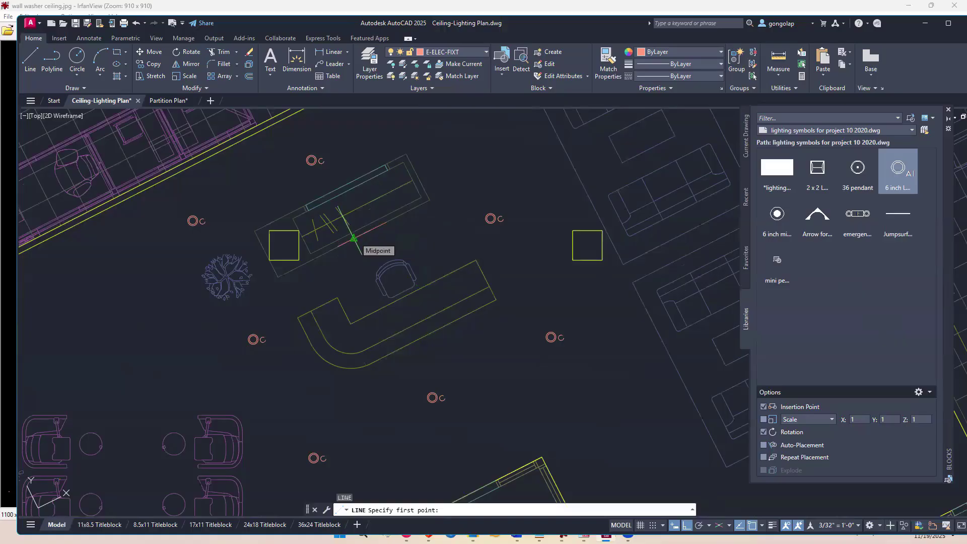
{"action": "left_click", "coordinate": [354, 237]}
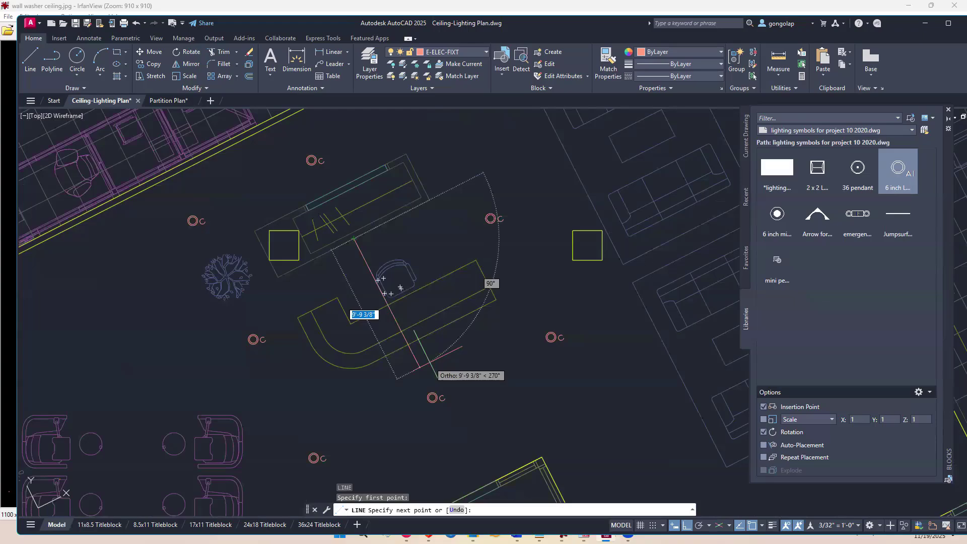
{"action": "type", "text": "6'"}
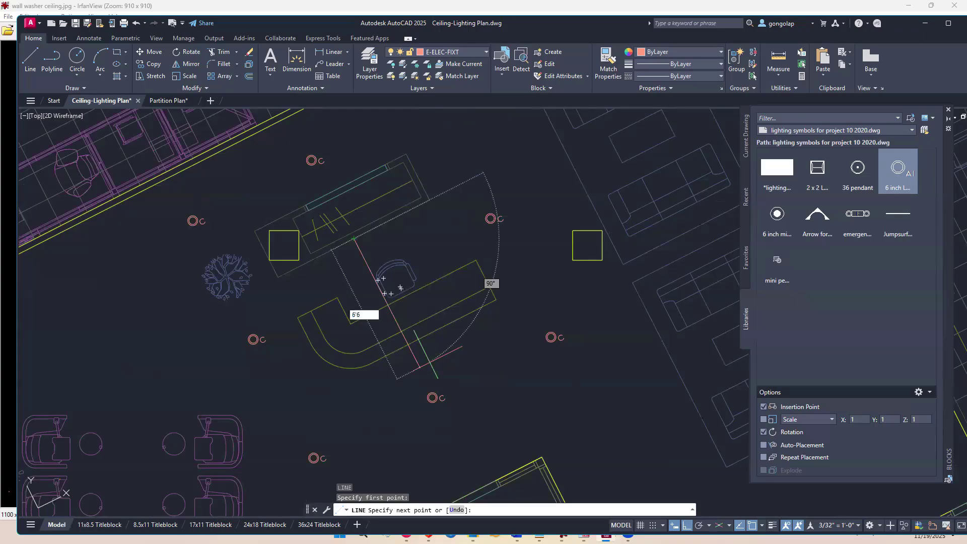
{"action": "type", "text": "6"}
{"action": "key", "text": "Return"}
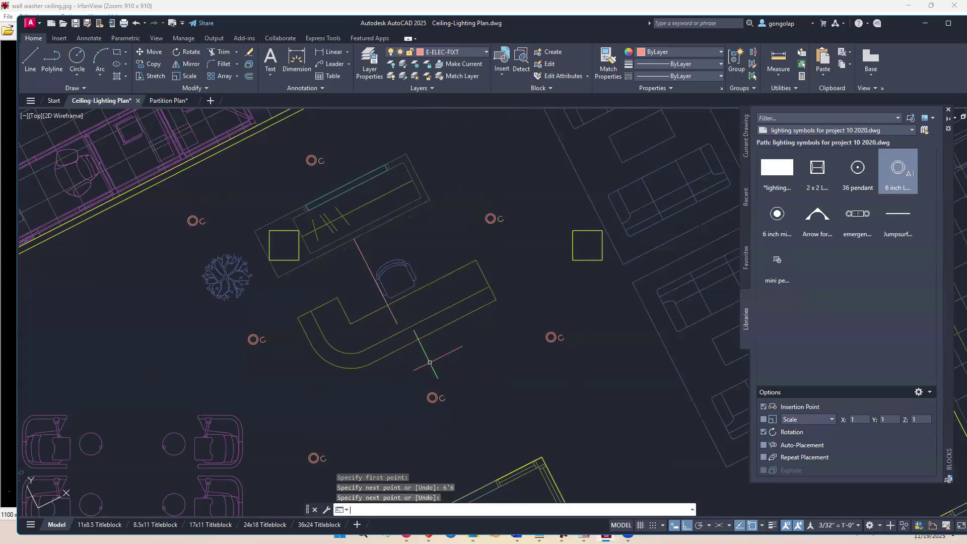
Step: Insert the 6 inch mini pendant at the guide line's desk end, redefining the existing block and keeping the rotation at 0
{"action": "scroll", "coordinate": [394, 326], "scroll_direction": "up", "scroll_amount": 2}
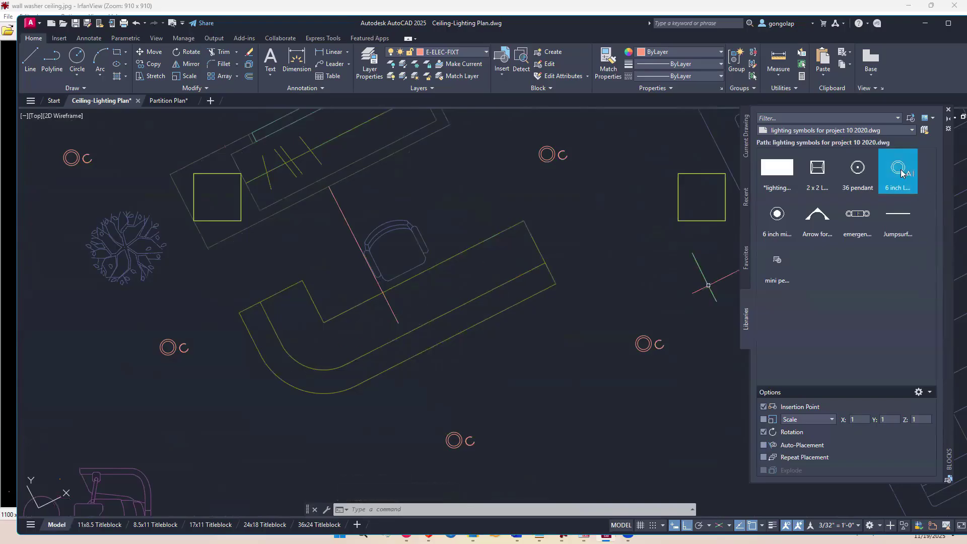
{"action": "mouse_move", "coordinate": [857, 169]}
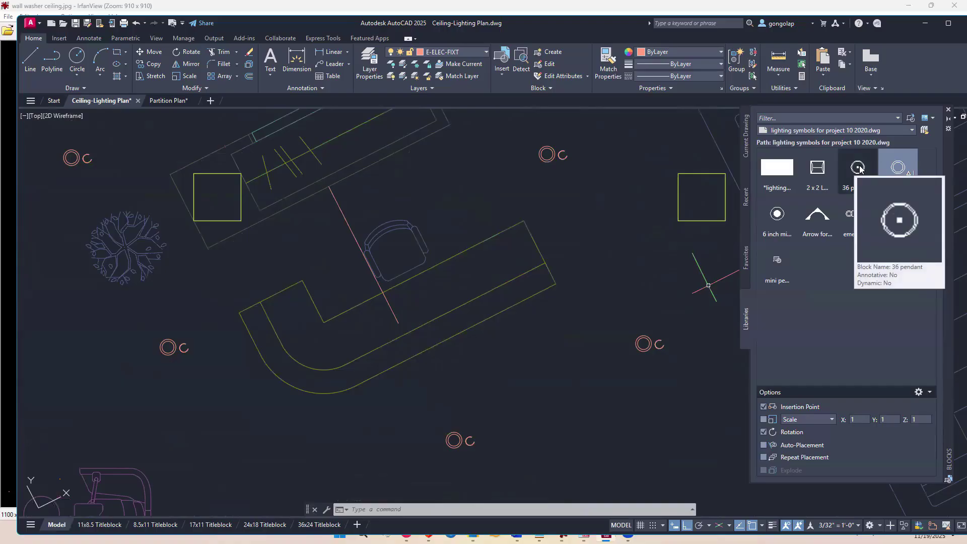
{"action": "mouse_move", "coordinate": [775, 216]}
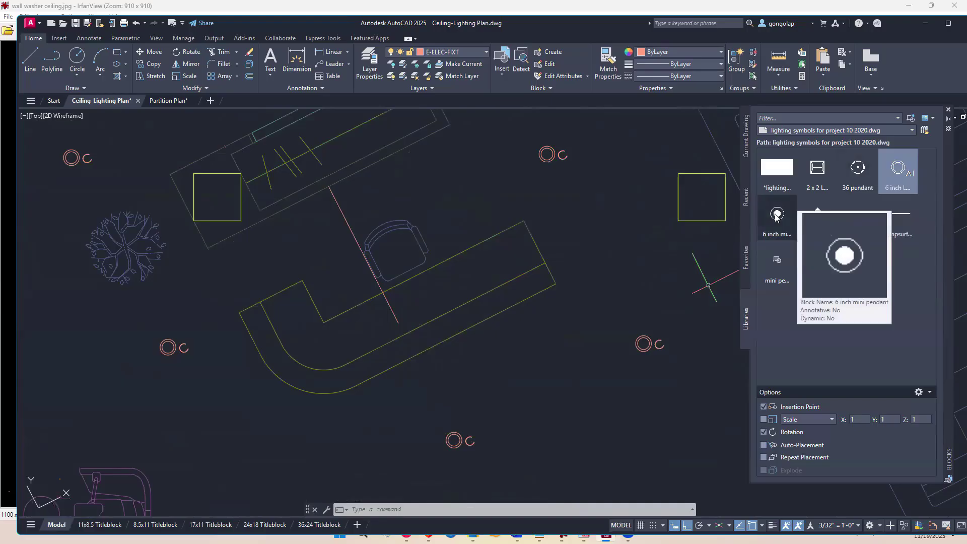
{"action": "left_click", "coordinate": [776, 216]}
{"action": "left_click", "coordinate": [561, 274]}
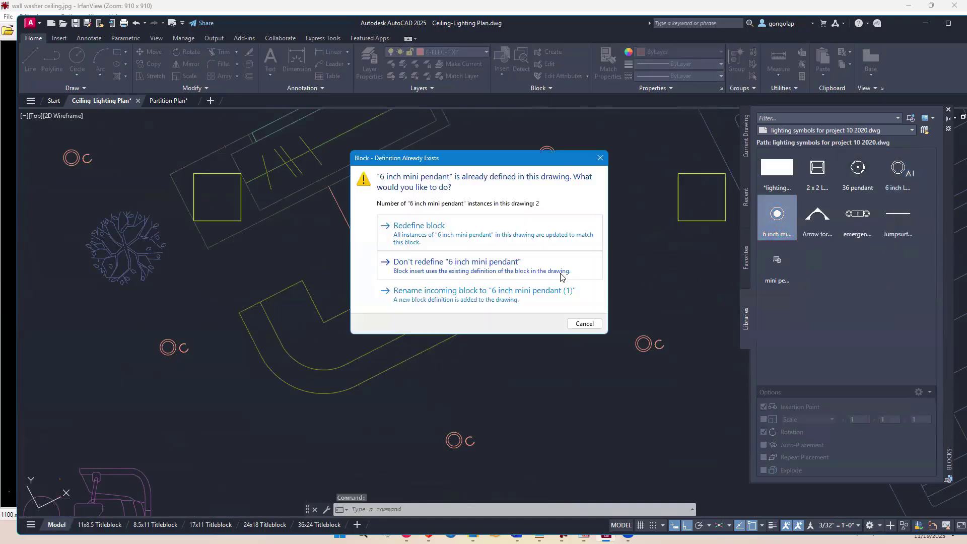
{"action": "left_click", "coordinate": [454, 238]}
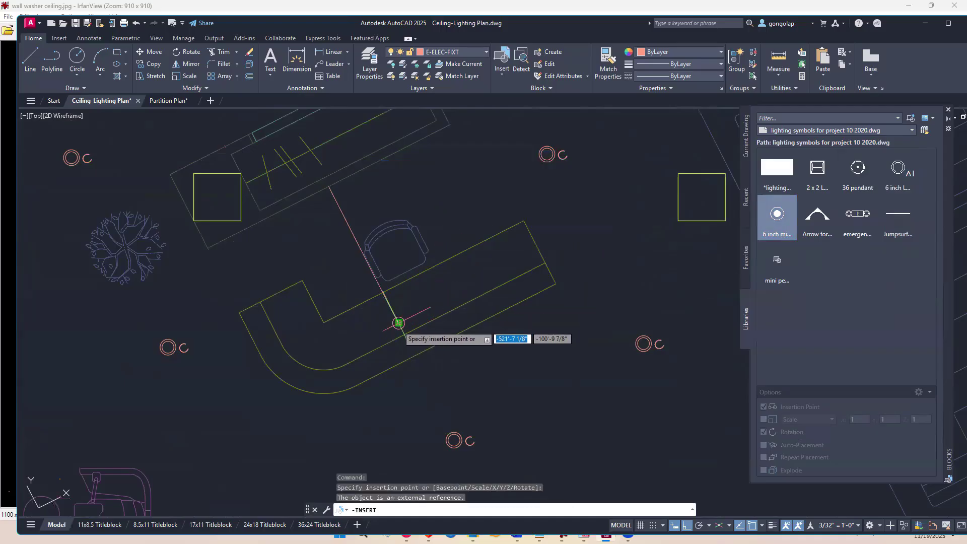
{"action": "left_click", "coordinate": [398, 323]}
{"action": "key", "text": "Return"}
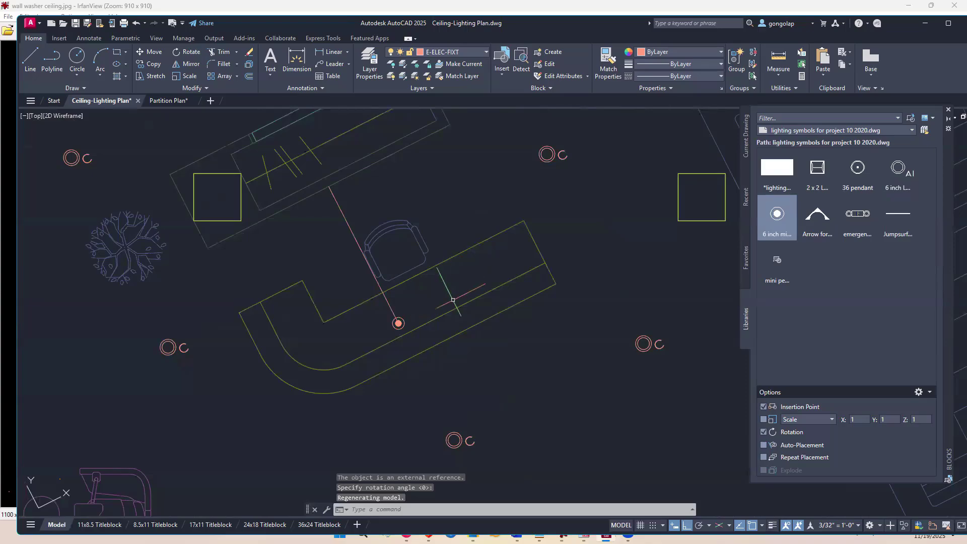
Step: Copy the mini pendant 4' in each direction along the length of the reception desk
{"action": "type", "text": "co"}
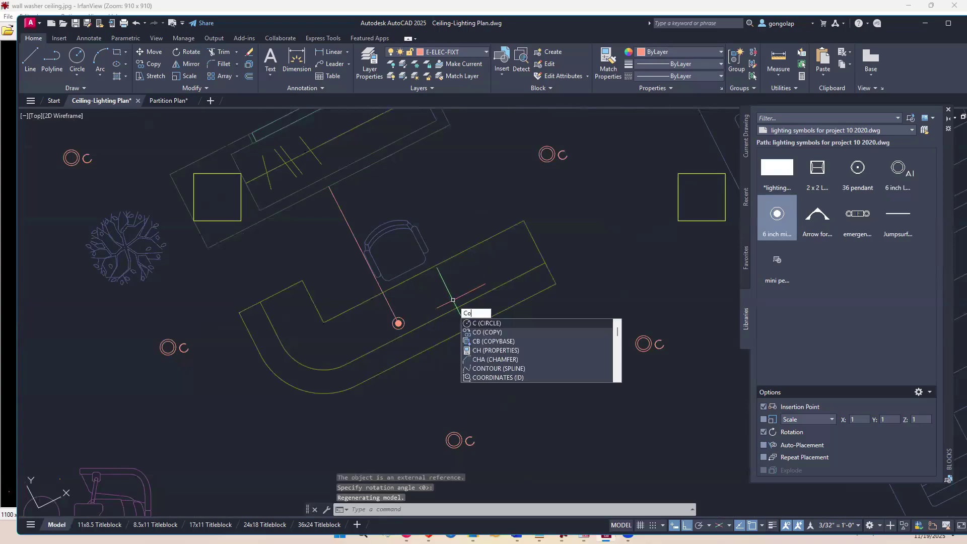
{"action": "key", "text": "Return"}
{"action": "left_click", "coordinate": [398, 323]}
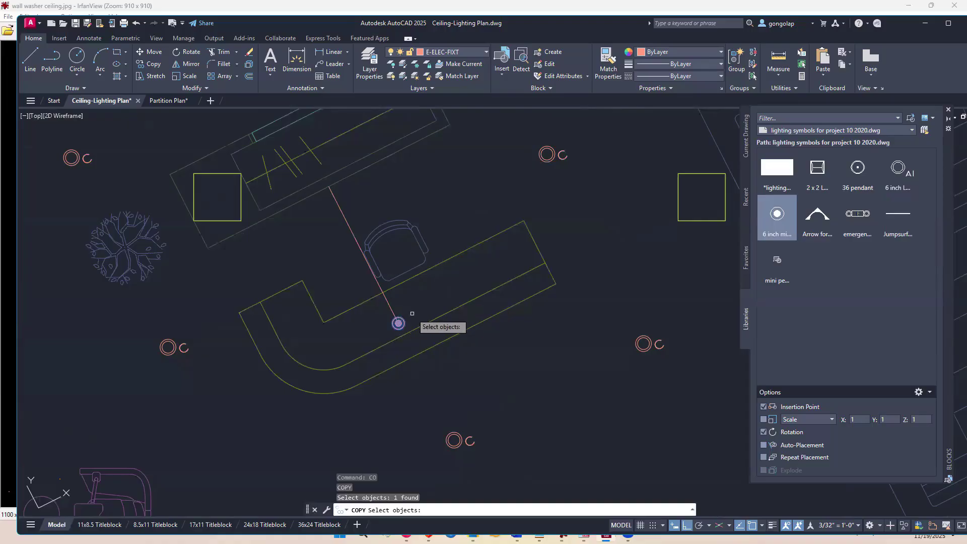
{"action": "key", "text": "Return"}
{"action": "left_click", "coordinate": [437, 379]}
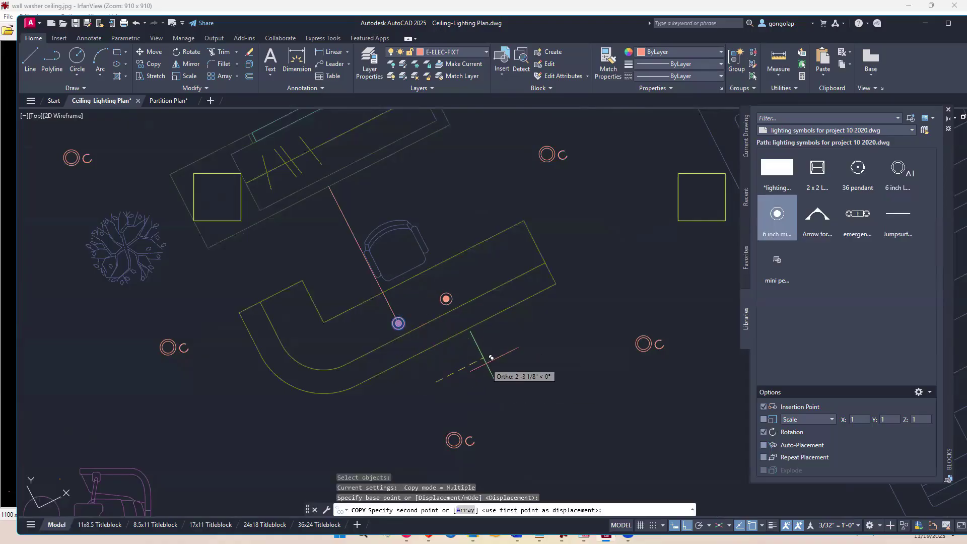
{"action": "type", "text": "4'"}
{"action": "key", "text": "Return"}
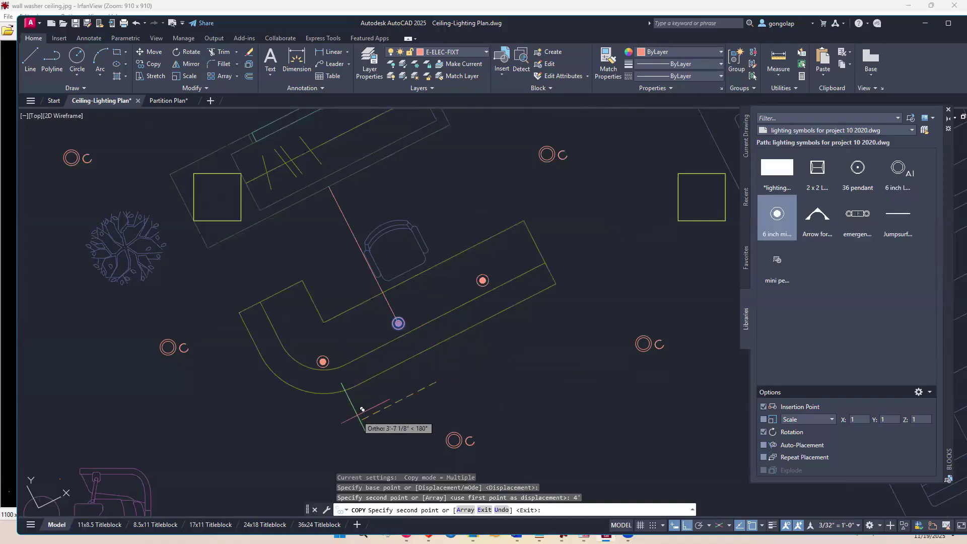
{"action": "type", "text": "4'"}
{"action": "key", "text": "Return"}
{"action": "key", "text": "Return"}
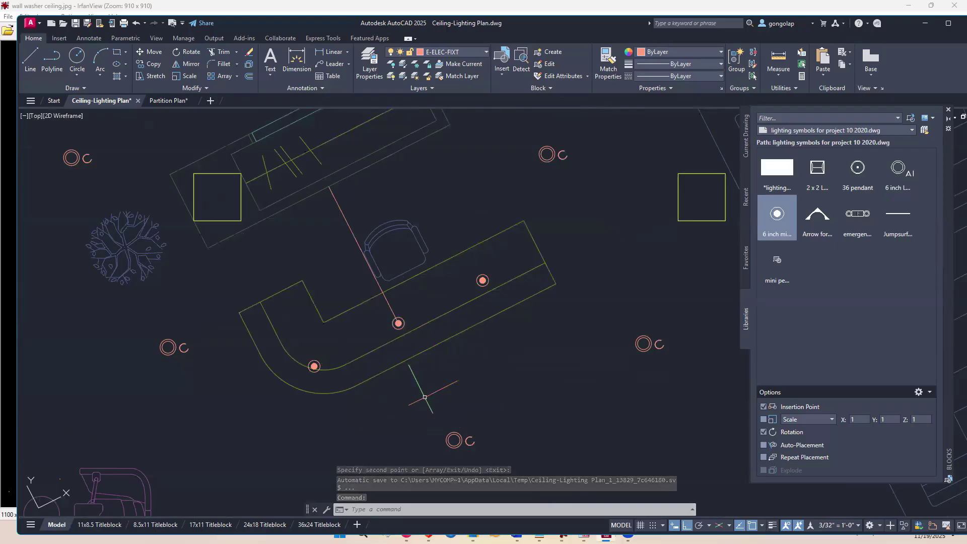
Step: Erase the guide line between the back counter and the middle mini pendant
{"action": "type", "text": "elect objects:"}
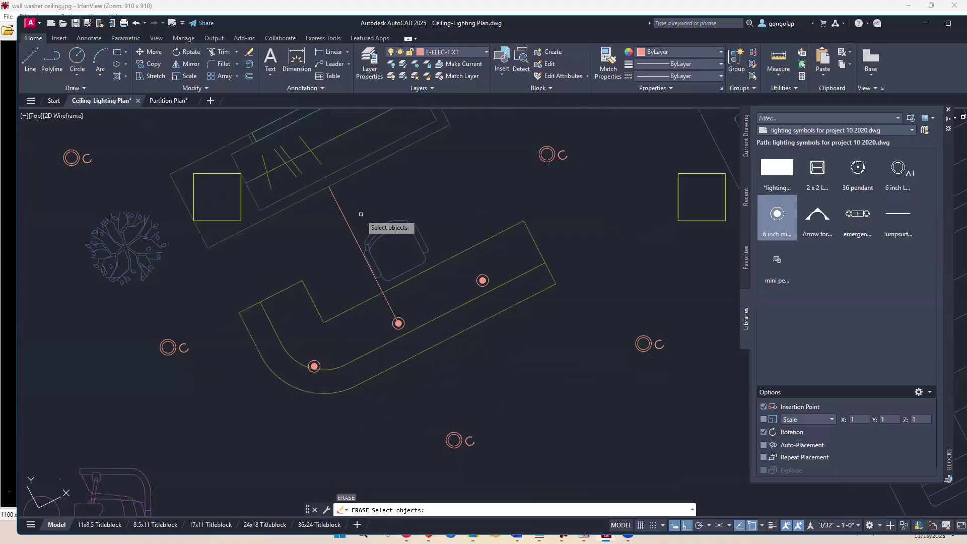
{"action": "left_click", "coordinate": [351, 227]}
{"action": "key", "text": "Return"}
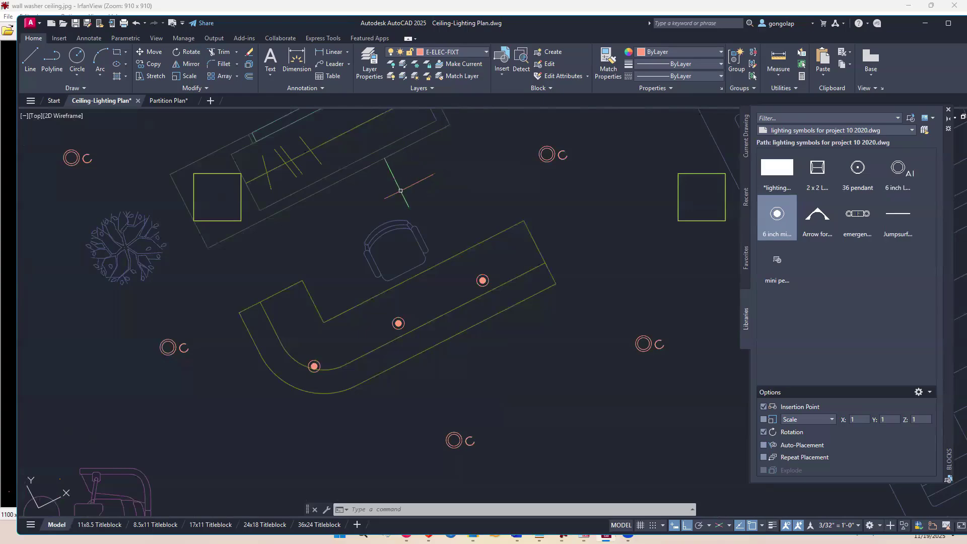
Step: Draw a diagonal guide line between opposite corners of the ceiling tile over the round conference table's center
{"action": "middle_click_drag", "start_coordinate": [408, 182], "coordinate": [439, 197]}
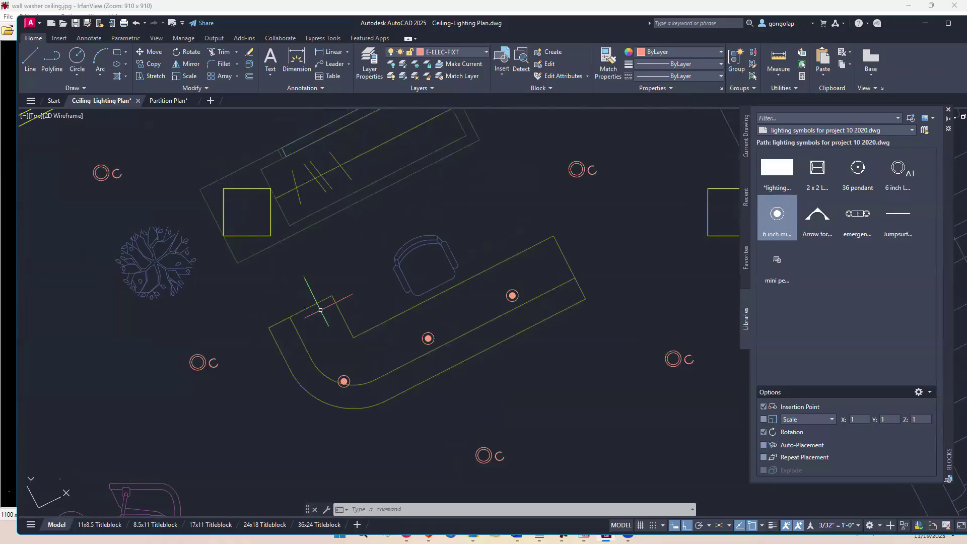
{"action": "scroll", "coordinate": [320, 310], "scroll_direction": "up", "scroll_amount": 2}
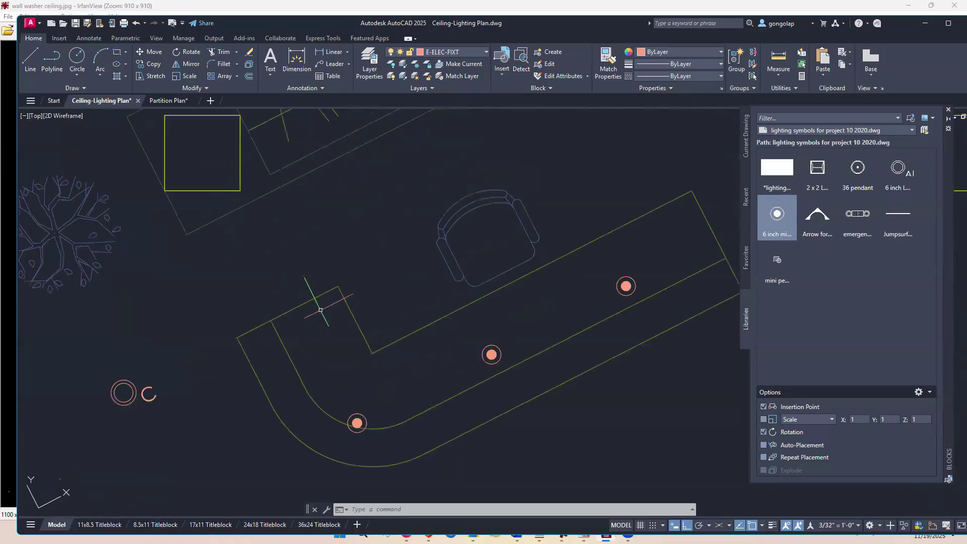
{"action": "scroll", "coordinate": [422, 306], "scroll_direction": "down", "scroll_amount": 7}
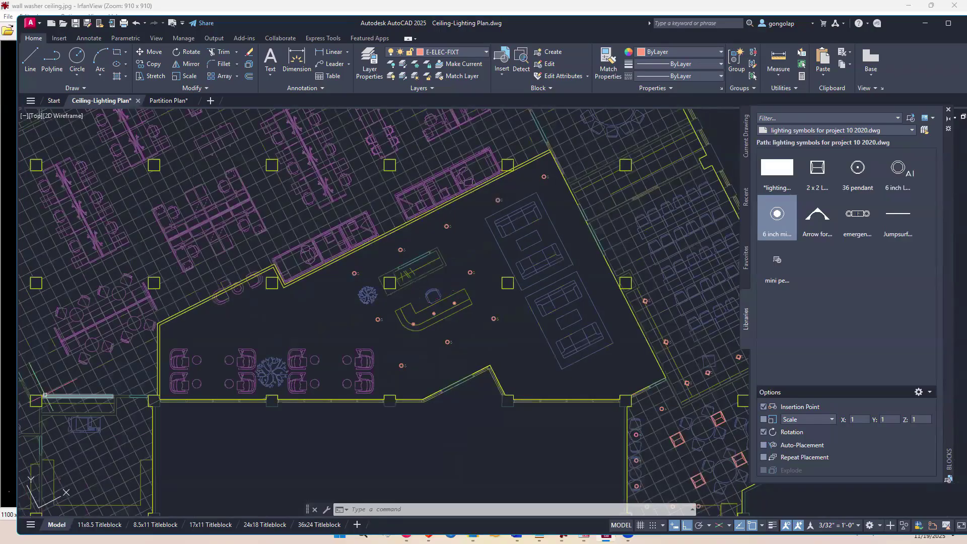
{"action": "scroll", "coordinate": [442, 284], "scroll_direction": "down", "scroll_amount": 2}
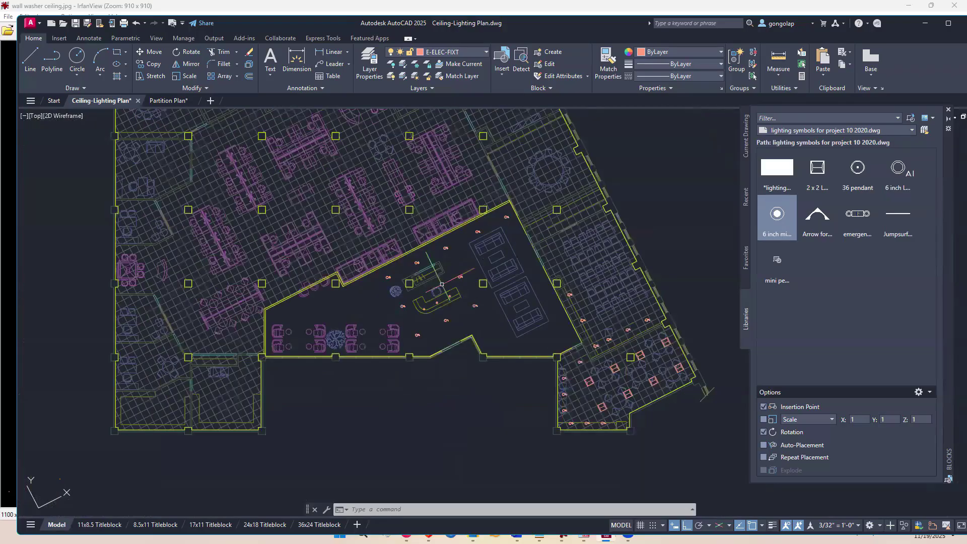
{"action": "scroll", "coordinate": [501, 196], "scroll_direction": "up", "scroll_amount": 2}
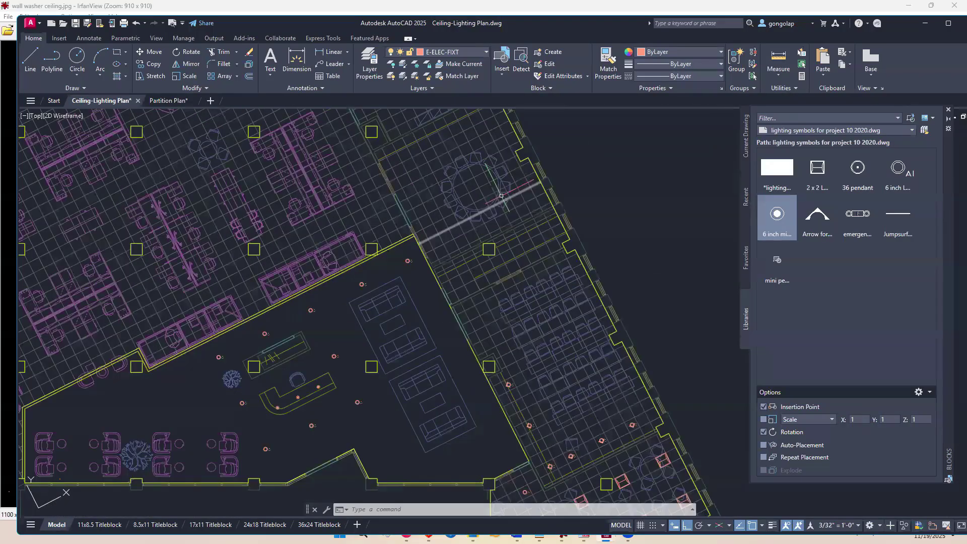
{"action": "scroll", "coordinate": [501, 196], "scroll_direction": "up", "scroll_amount": 2}
{"action": "scroll", "coordinate": [455, 319], "scroll_direction": "down", "scroll_amount": 2}
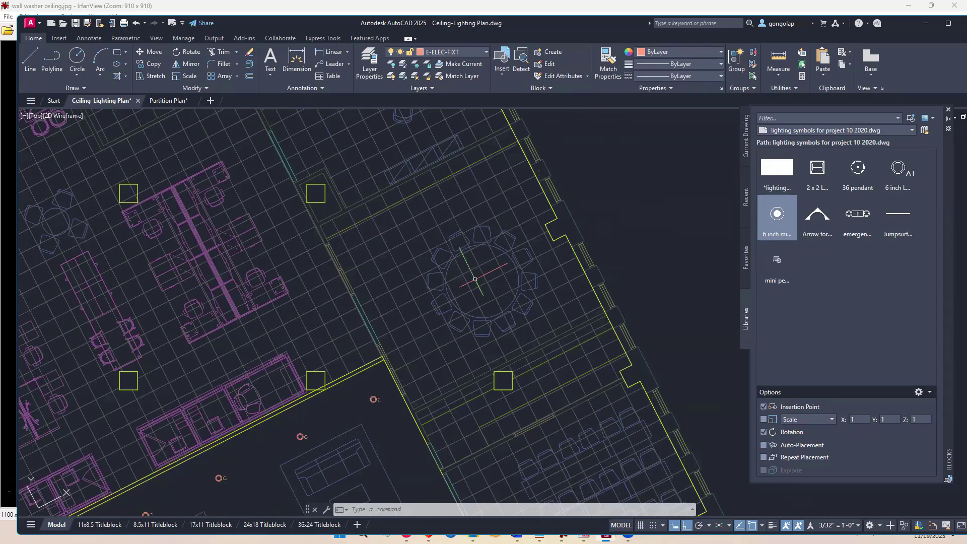
{"action": "scroll", "coordinate": [475, 279], "scroll_direction": "up", "scroll_amount": 2}
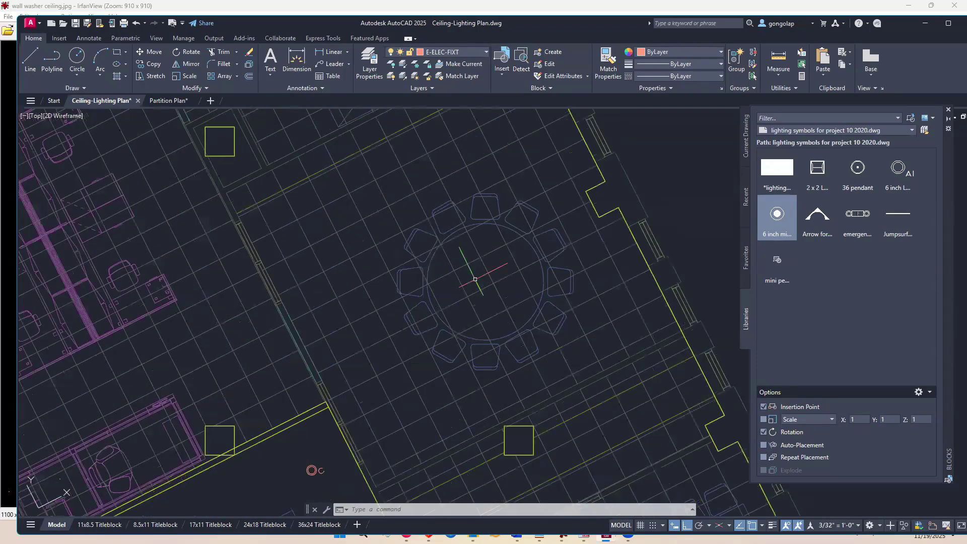
{"action": "type", "text": "l"}
{"action": "key", "text": "Return"}
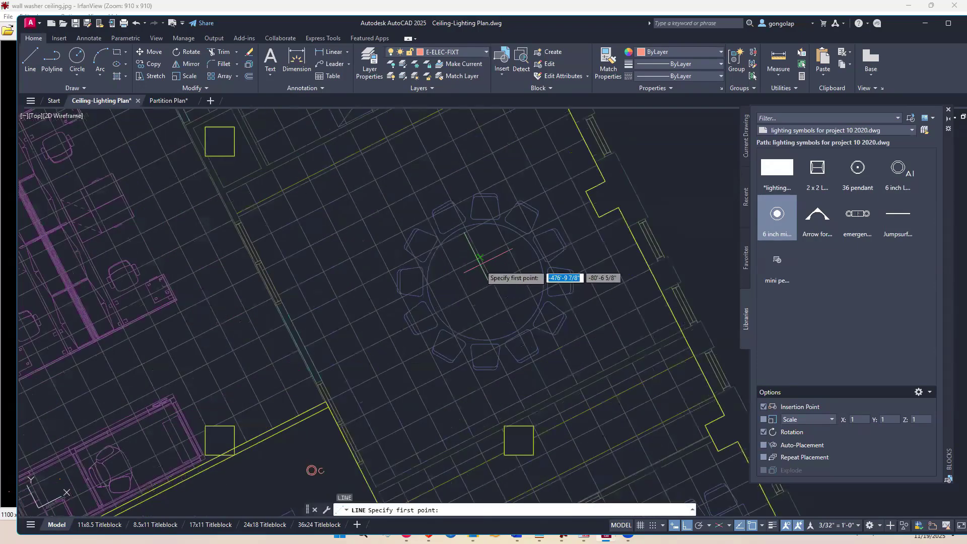
{"action": "left_click", "coordinate": [473, 274]}
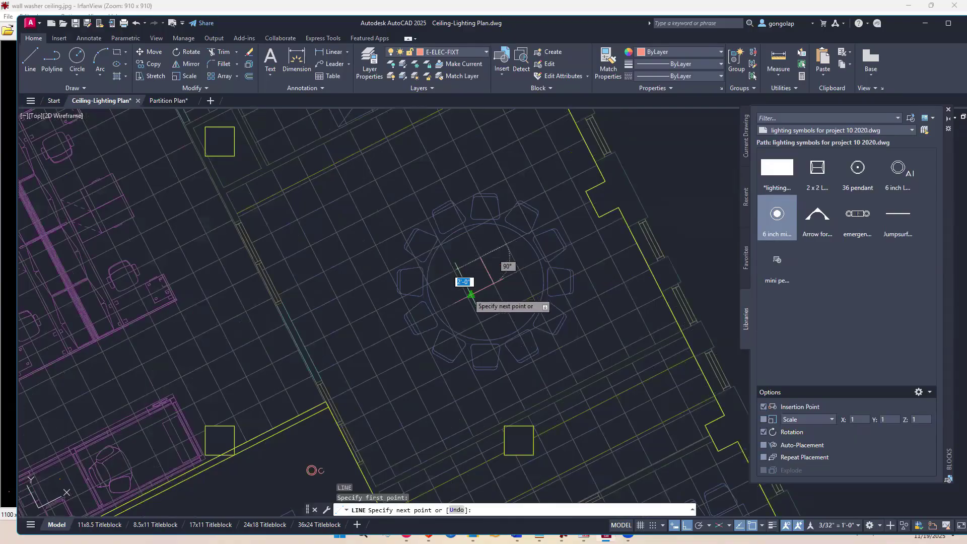
{"action": "left_click", "coordinate": [468, 295]}
{"action": "key", "text": "Return"}
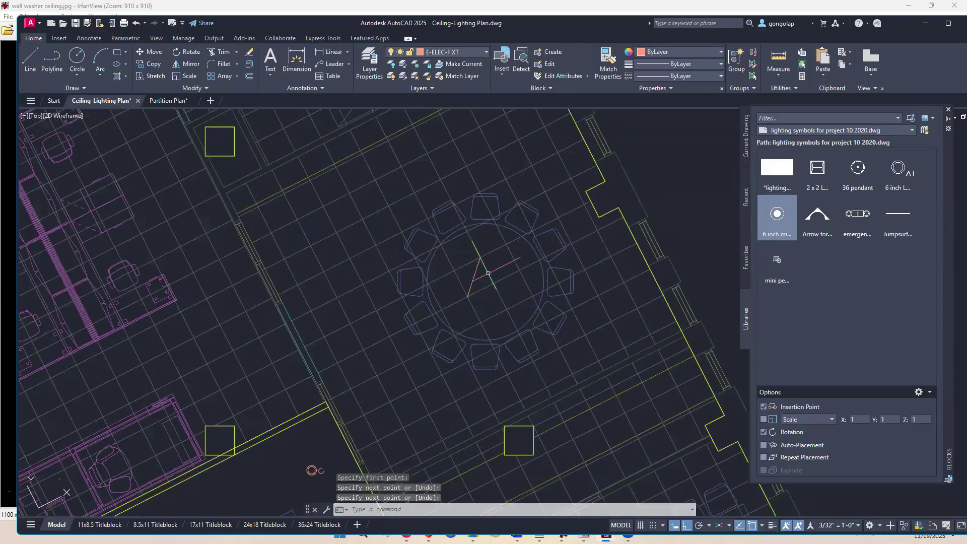
Step: Insert the 36 pendant at the diagonal guide line's midpoint, fixing the rotation at 0 and redefining the existing block
{"action": "scroll", "coordinate": [448, 262], "scroll_direction": "down", "scroll_amount": 2}
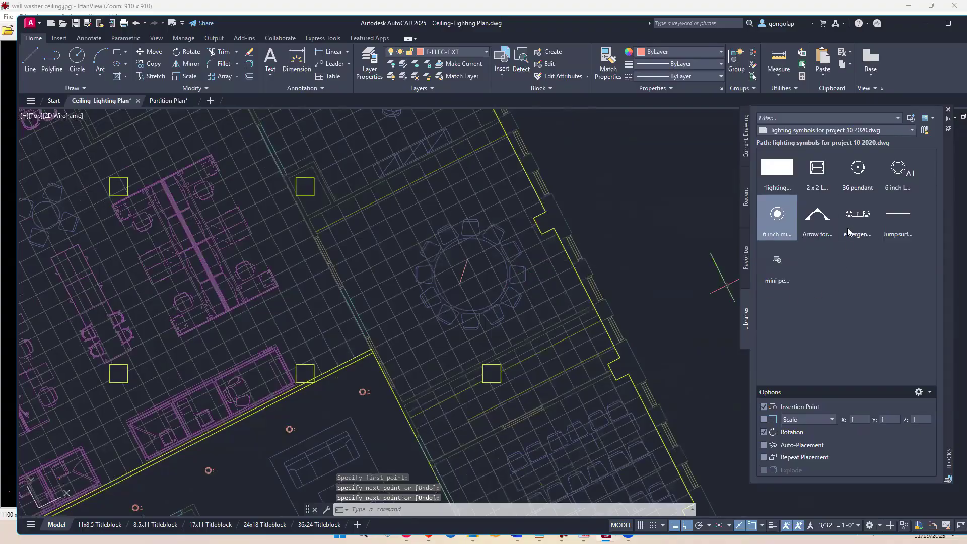
{"action": "mouse_move", "coordinate": [851, 173]}
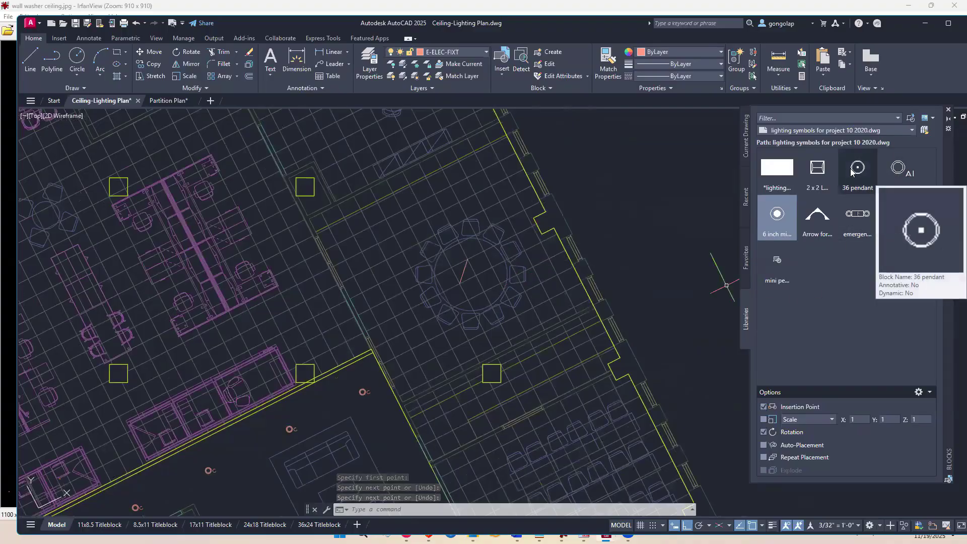
{"action": "left_click", "coordinate": [764, 432]}
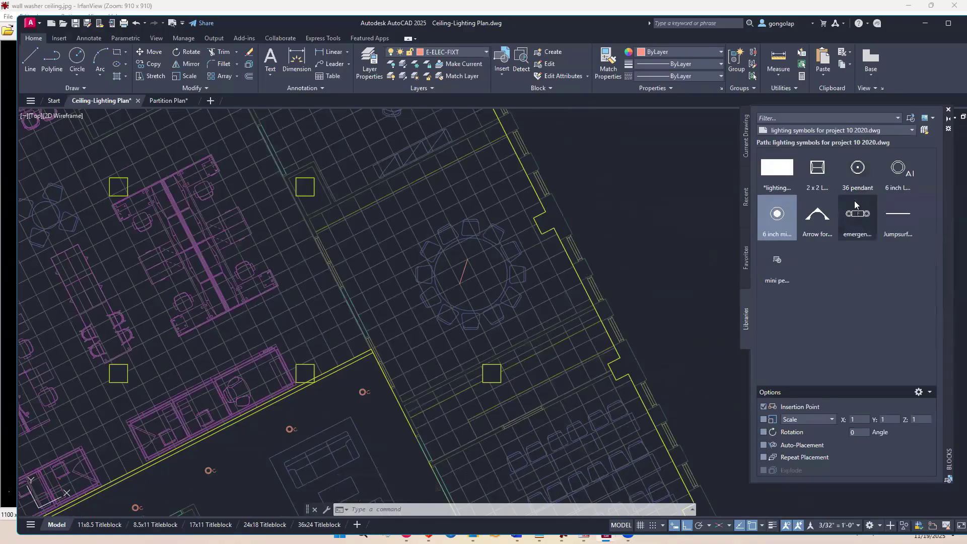
{"action": "left_click", "coordinate": [857, 168]}
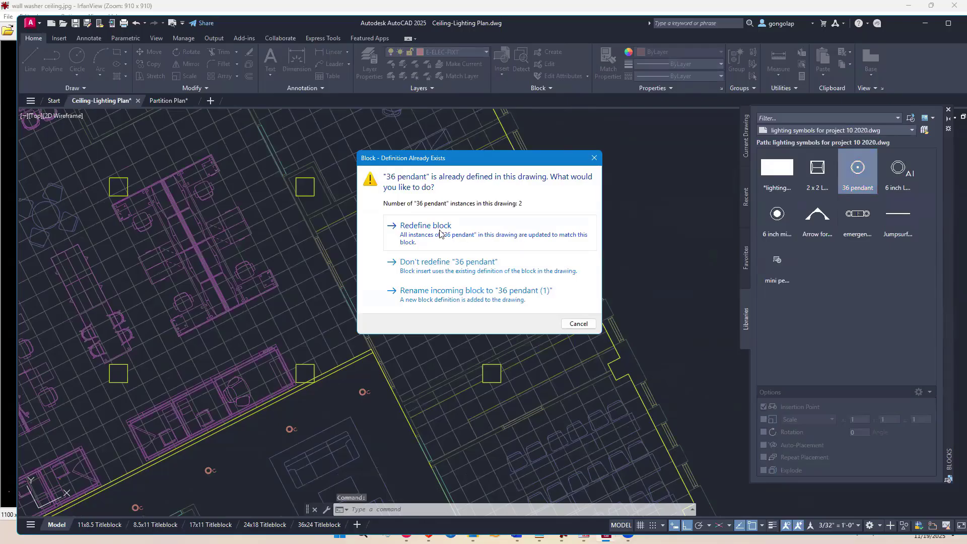
{"action": "left_click", "coordinate": [441, 230]}
{"action": "scroll", "coordinate": [439, 232], "scroll_direction": "up", "scroll_amount": 5}
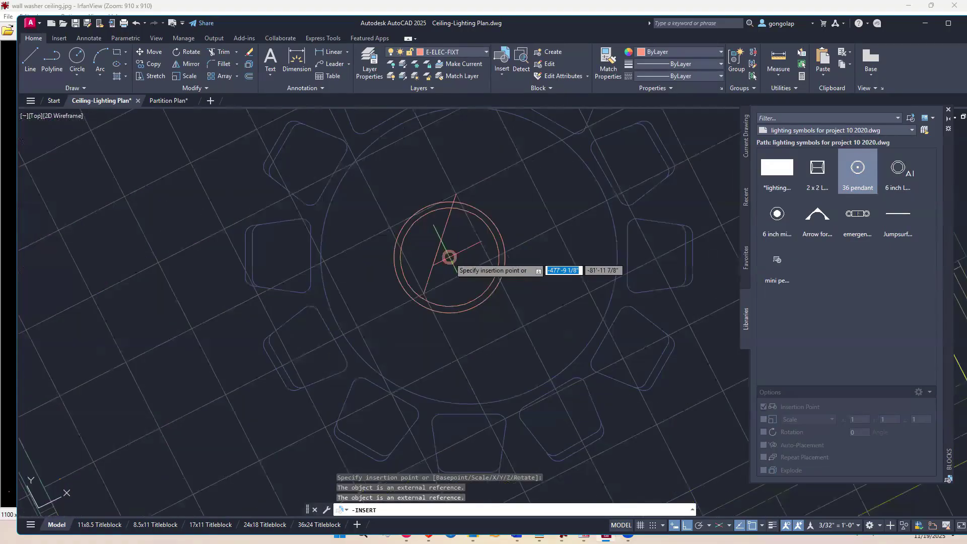
{"action": "left_click", "coordinate": [440, 245]}
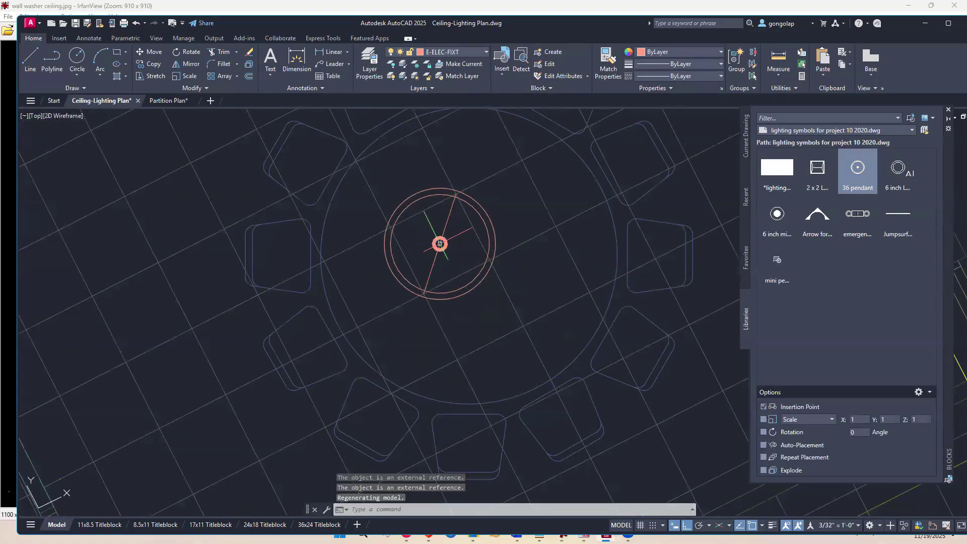
Step: Erase the diagonal guide line running through the pendant over the round conference table
{"action": "type", "text": "E"}
{"action": "key", "text": "Return"}
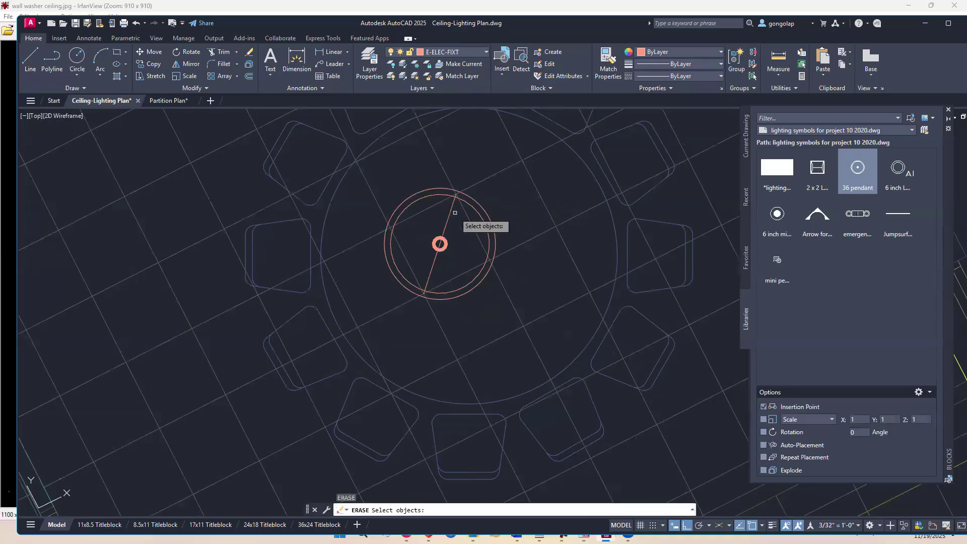
{"action": "left_click", "coordinate": [444, 221]}
{"action": "scroll", "coordinate": [416, 322], "scroll_direction": "down", "scroll_amount": 6}
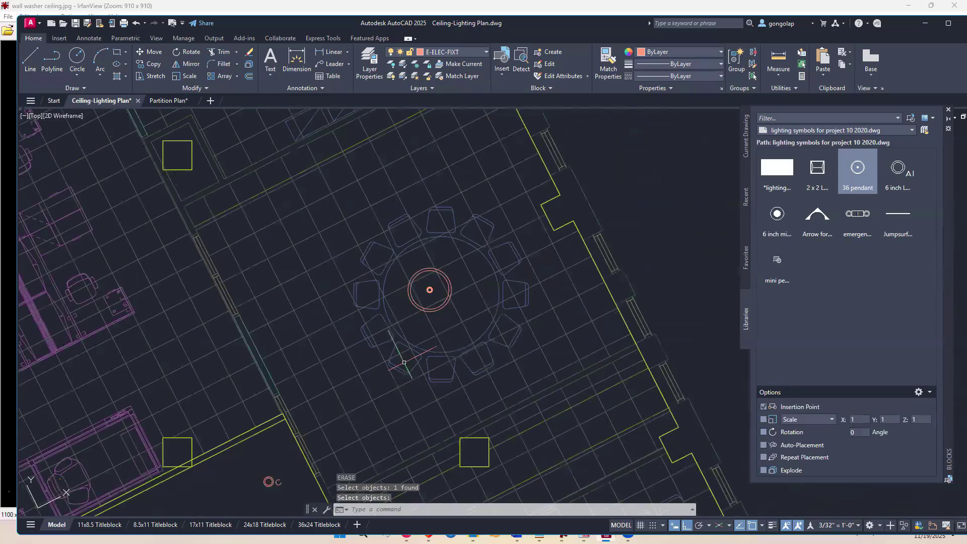
{"action": "middle_click_drag", "start_coordinate": [395, 377], "coordinate": [423, 354]}
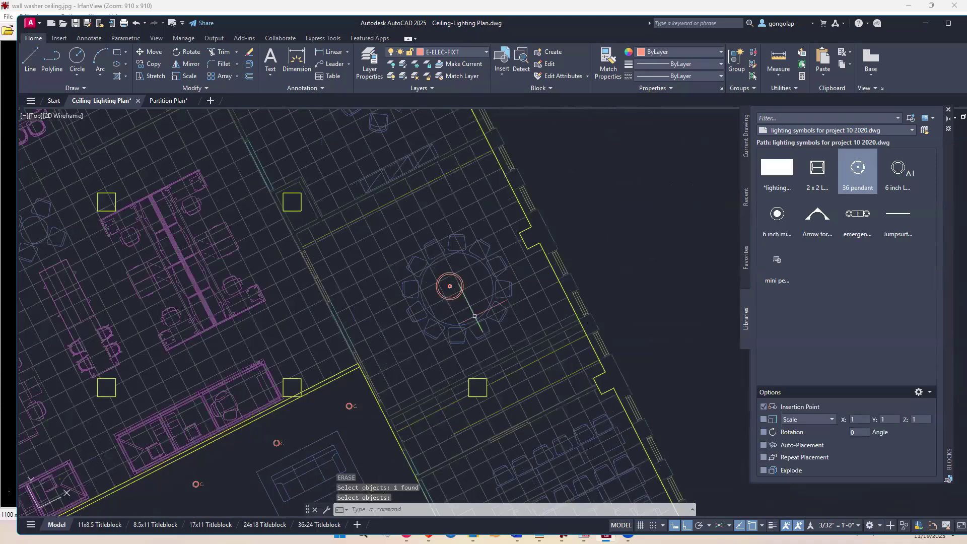
{"action": "key", "text": "Return"}
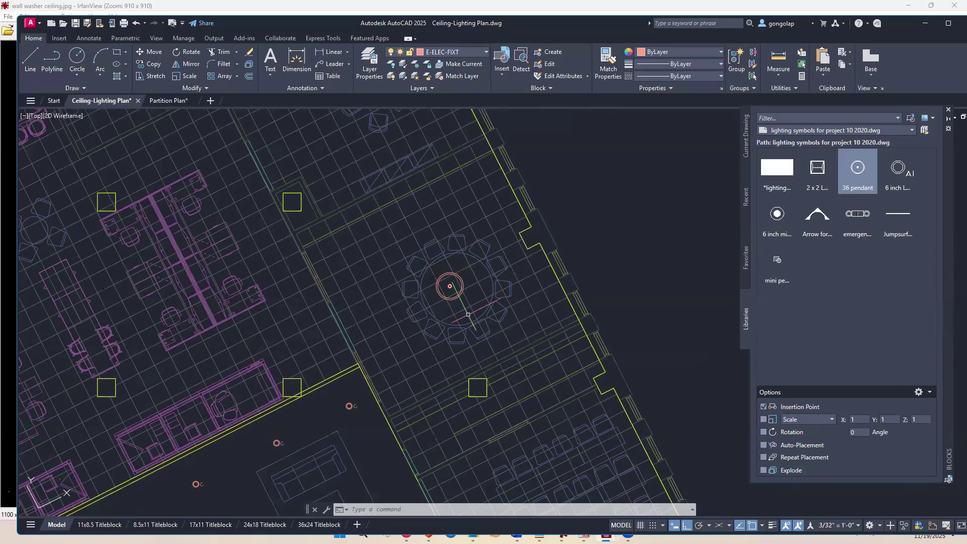
{"action": "scroll", "coordinate": [458, 266], "scroll_direction": "up", "scroll_amount": 2}
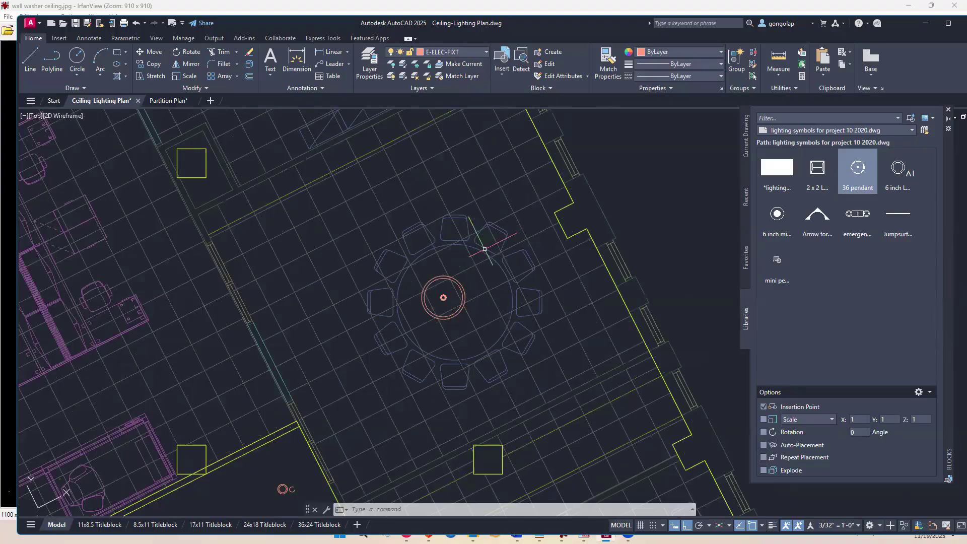
{"action": "left_click", "coordinate": [484, 249]}
{"action": "scroll", "coordinate": [484, 249], "scroll_direction": "down", "scroll_amount": 2}
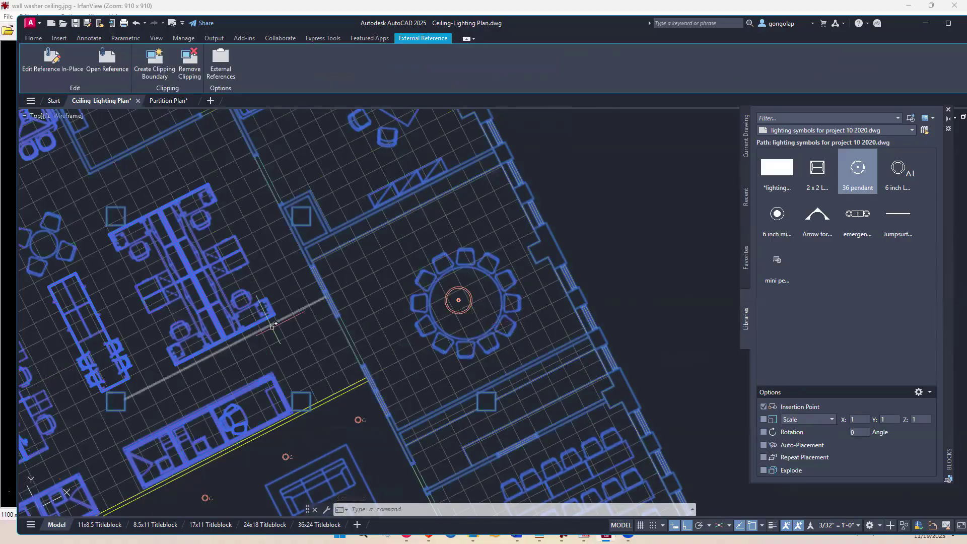
{"action": "key", "text": "Escape"}
{"action": "scroll", "coordinate": [473, 302], "scroll_direction": "up", "scroll_amount": 4}
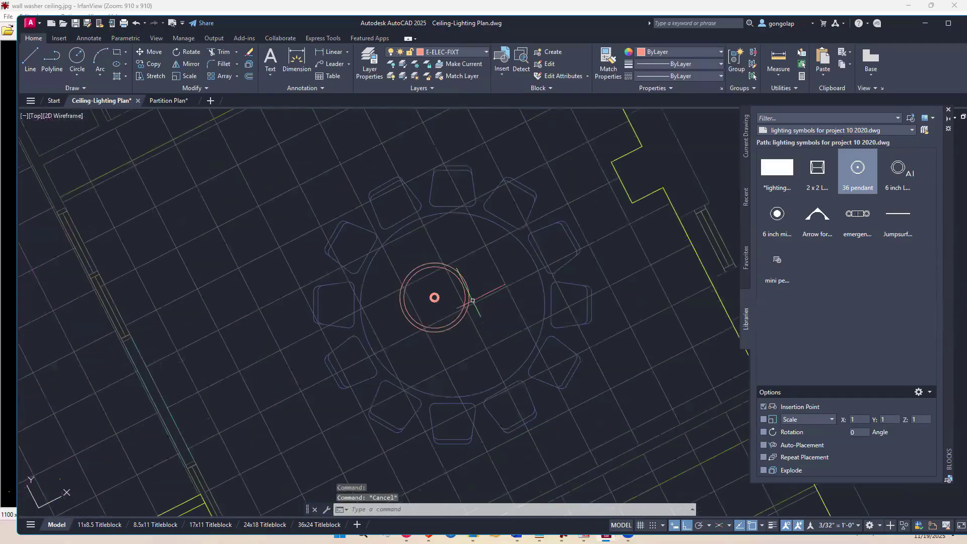
Step: Open the Furniture Plan external reference for in-place editing, with all nested objects selected automatically
{"action": "left_click", "coordinate": [525, 248]}
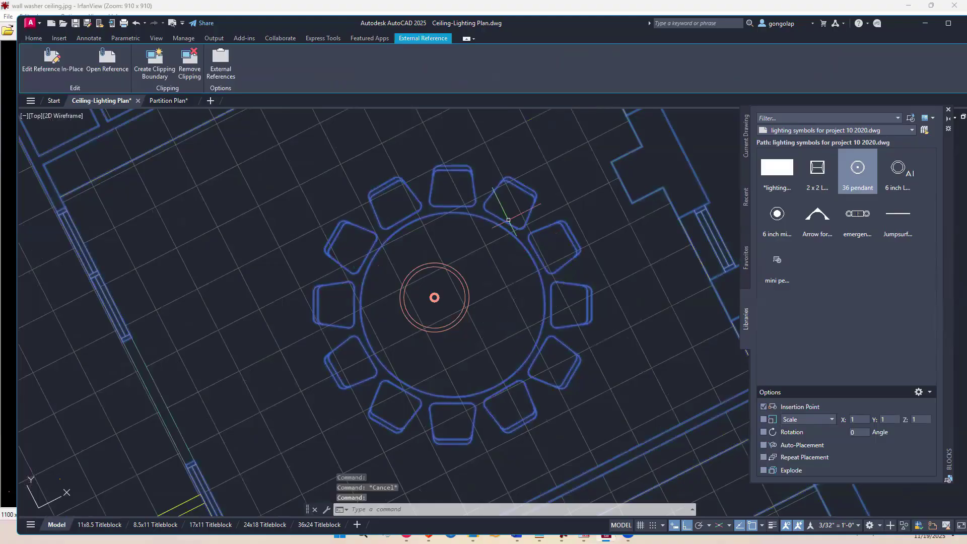
{"action": "scroll", "coordinate": [517, 282], "scroll_direction": "down", "scroll_amount": 2}
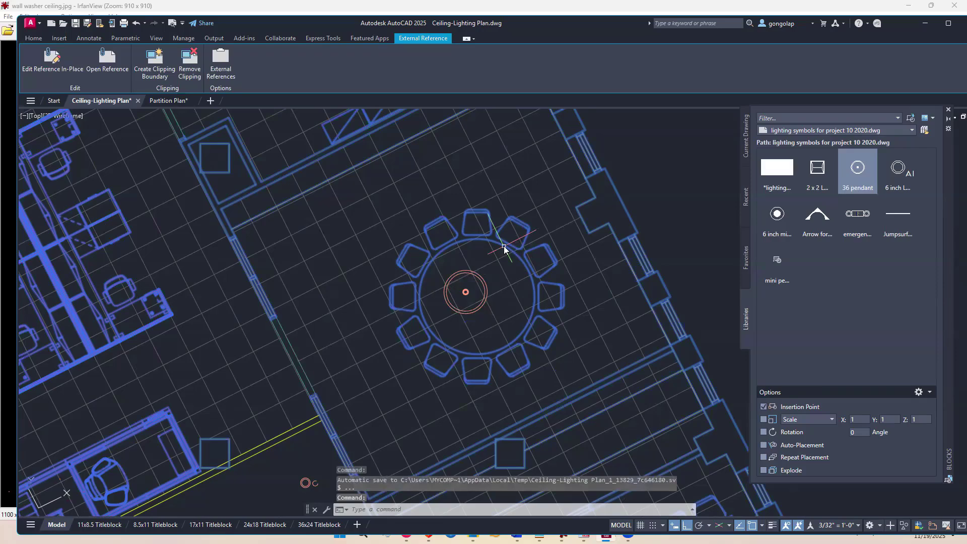
{"action": "right_click", "coordinate": [504, 248]}
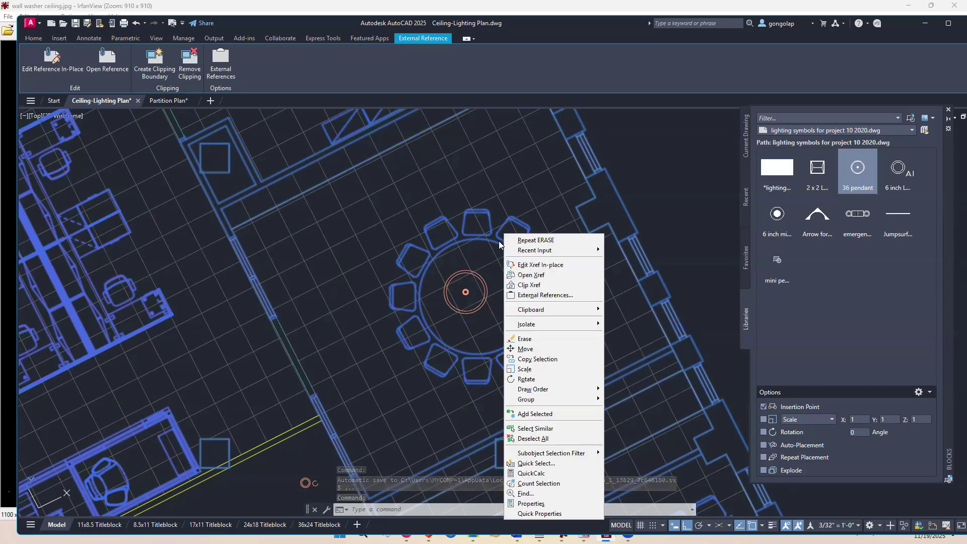
{"action": "left_click", "coordinate": [505, 244]}
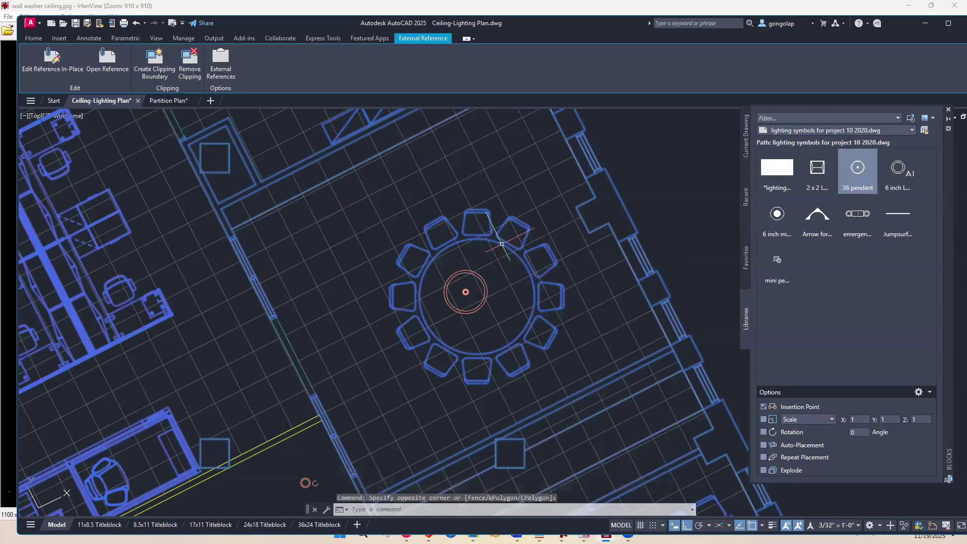
{"action": "right_click", "coordinate": [502, 244]}
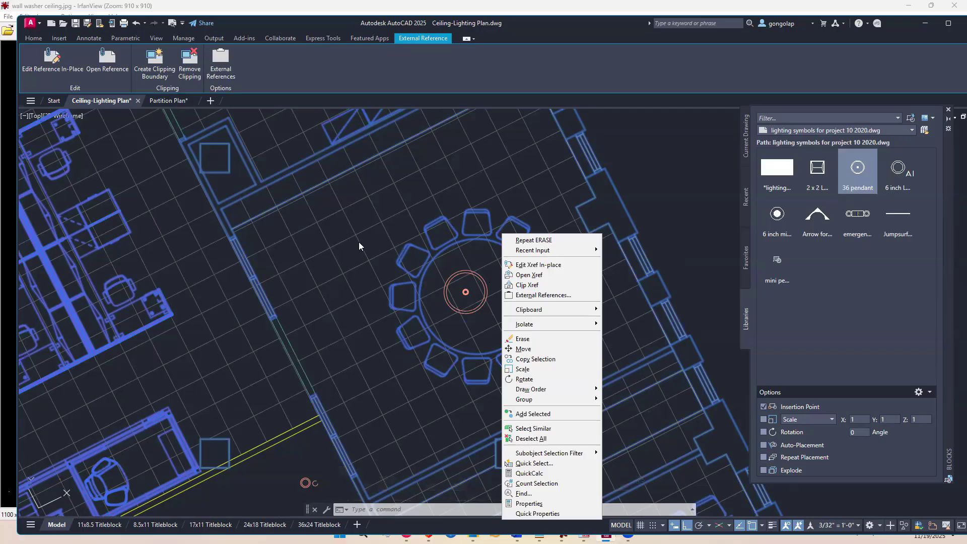
{"action": "left_click", "coordinate": [539, 267]}
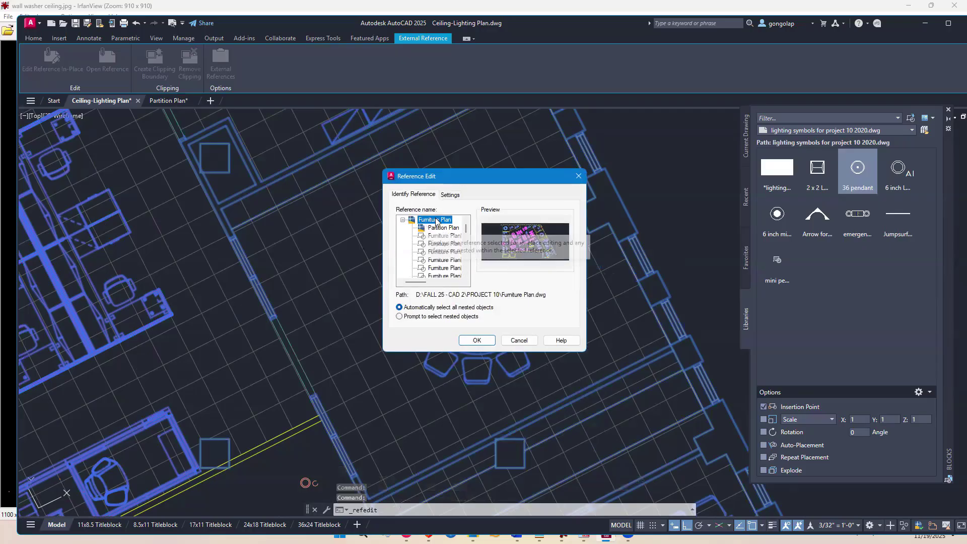
{"action": "mouse_move", "coordinate": [466, 227]}
{"action": "left_mouse_down"}
{"action": "mouse_move", "coordinate": [466, 254]}
{"action": "mouse_move", "coordinate": [466, 222]}
{"action": "left_mouse_up"}
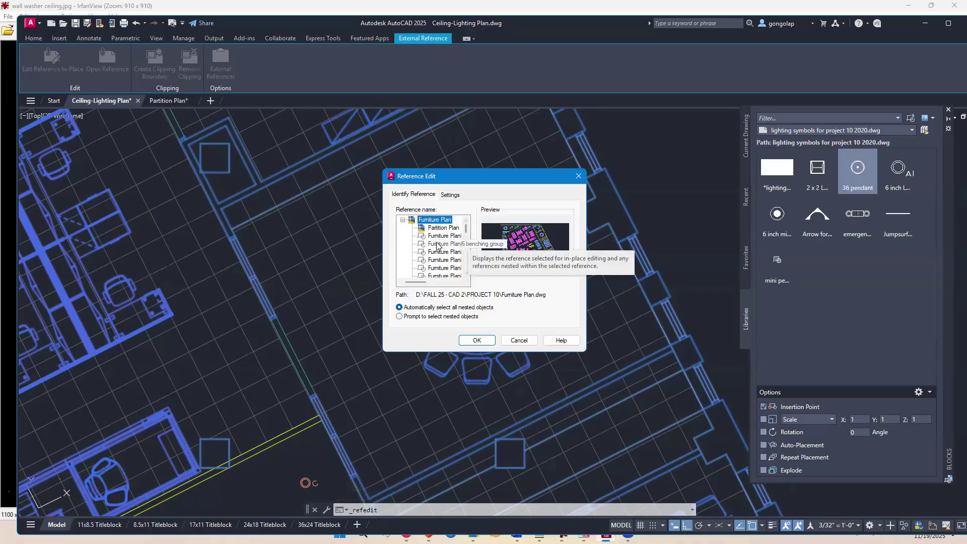
{"action": "scroll", "coordinate": [437, 243], "scroll_direction": "down", "scroll_amount": 1}
{"action": "scroll", "coordinate": [437, 246], "scroll_direction": "down", "scroll_amount": 1}
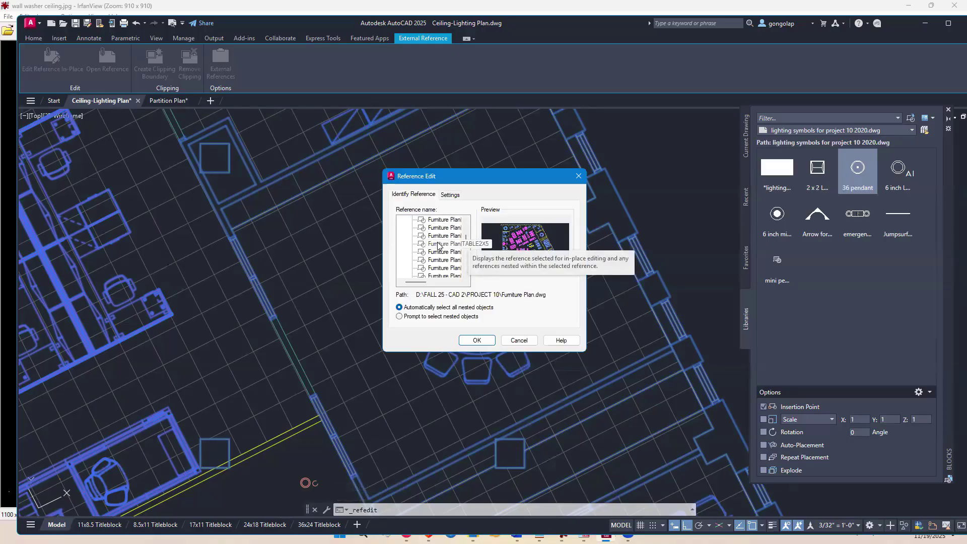
{"action": "scroll", "coordinate": [438, 246], "scroll_direction": "up", "scroll_amount": 3}
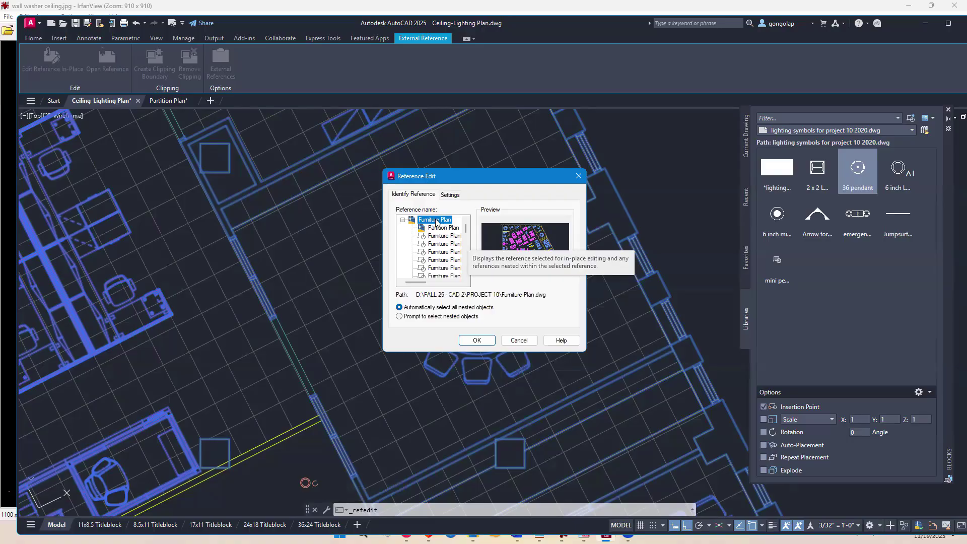
{"action": "left_click", "coordinate": [477, 340]}
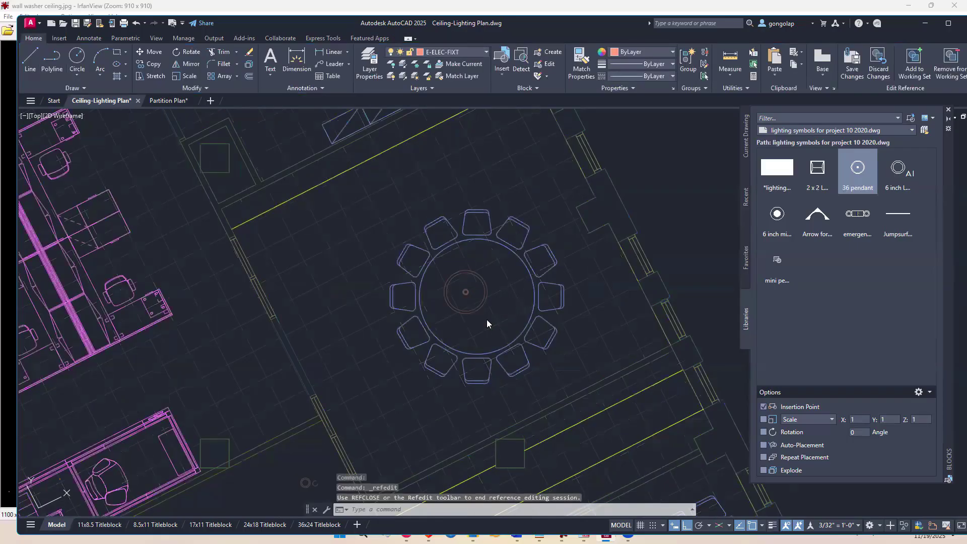
Step: Move the round conference table and its chairs from the table's center to the center of the 36 pendant
{"action": "scroll", "coordinate": [487, 320], "scroll_direction": "down", "scroll_amount": 3}
{"action": "scroll", "coordinate": [464, 274], "scroll_direction": "down", "scroll_amount": 1}
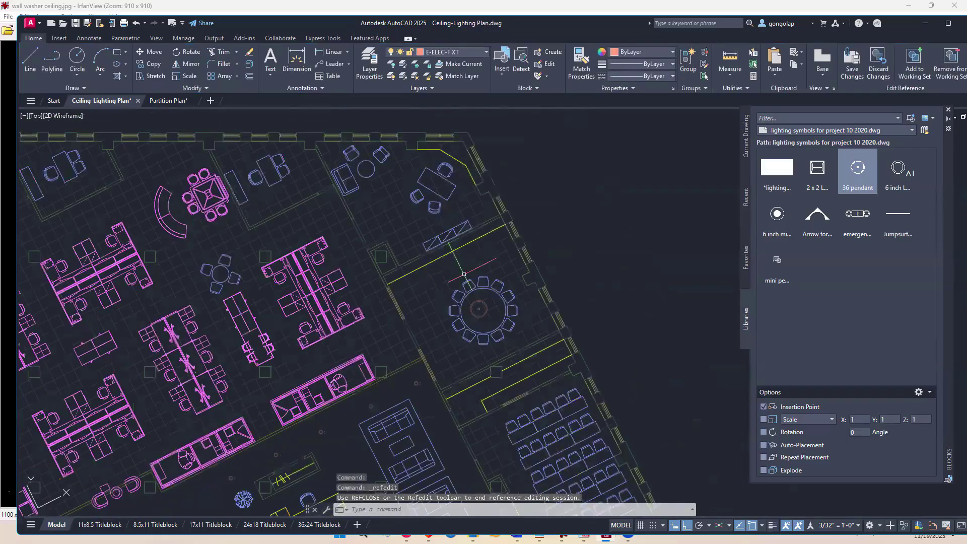
{"action": "scroll", "coordinate": [464, 275], "scroll_direction": "up", "scroll_amount": 4}
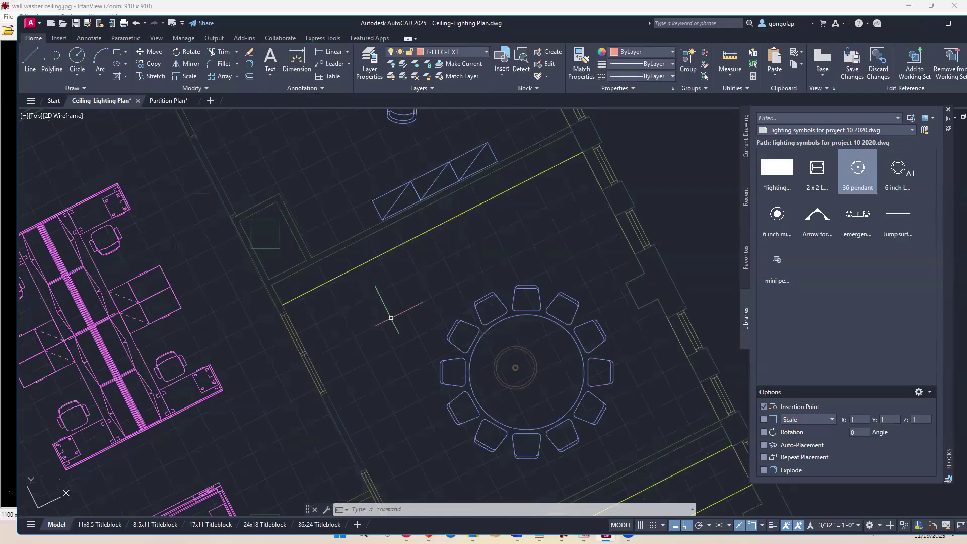
{"action": "middle_click_drag", "start_coordinate": [411, 323], "coordinate": [409, 278]}
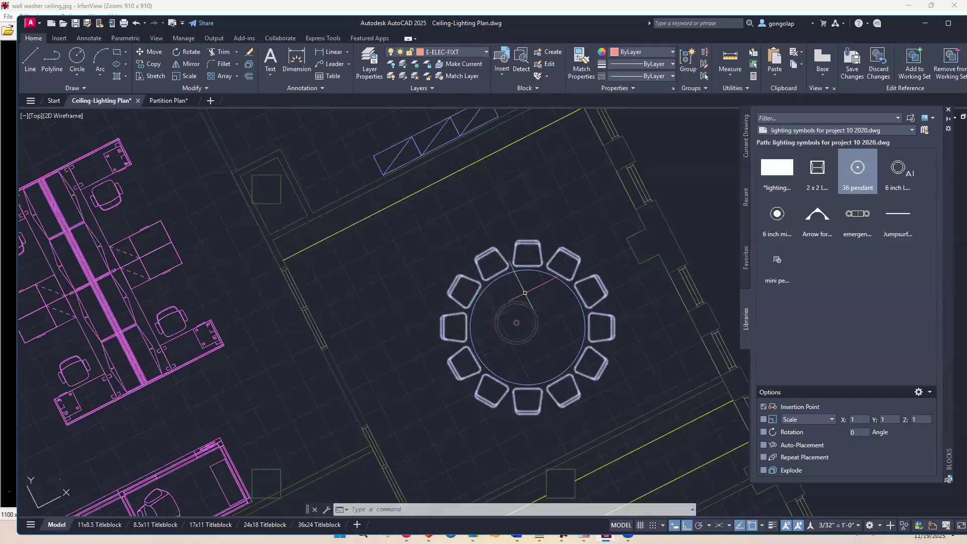
{"action": "type", "text": "m"}
{"action": "key", "text": "Return"}
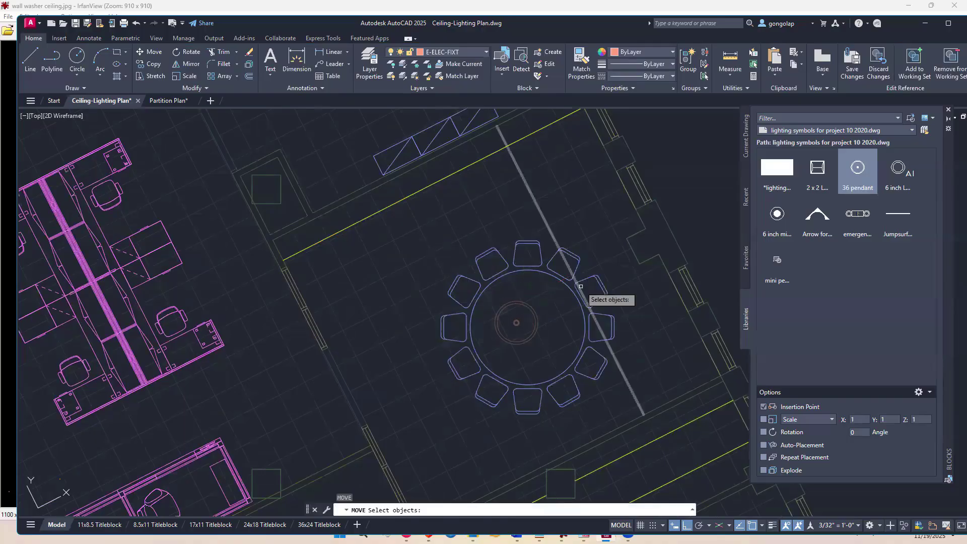
{"action": "left_click", "coordinate": [569, 286]}
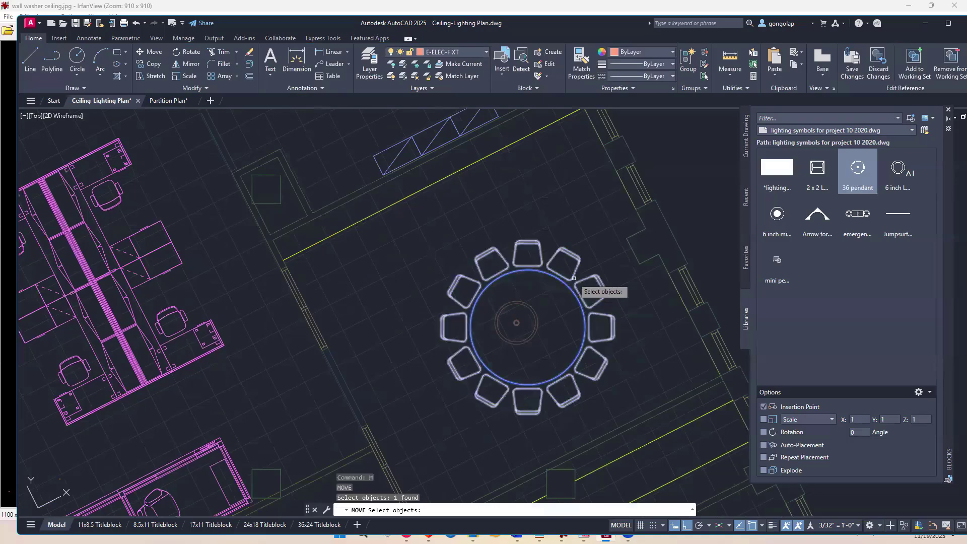
{"action": "left_click", "coordinate": [591, 280]}
{"action": "scroll", "coordinate": [540, 344], "scroll_direction": "up", "scroll_amount": 2}
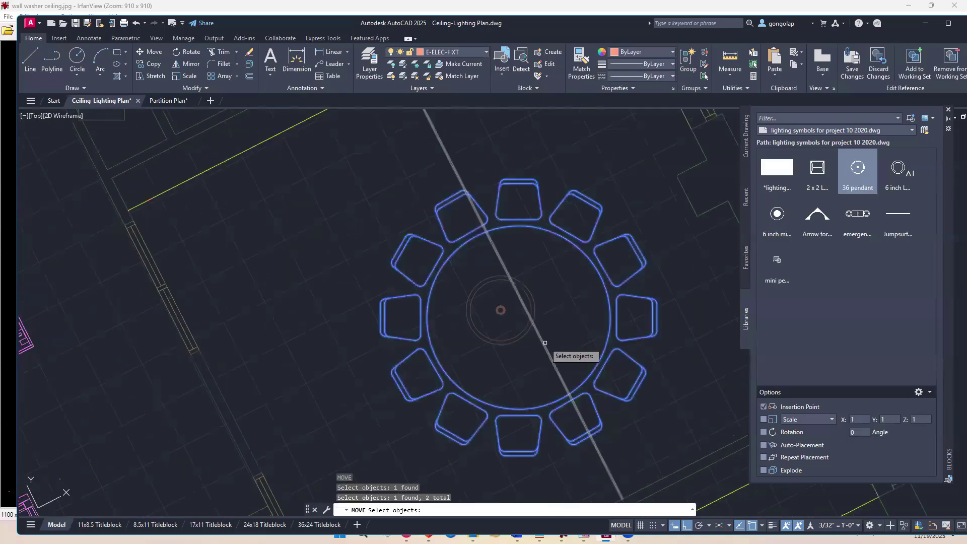
{"action": "key", "text": "Return"}
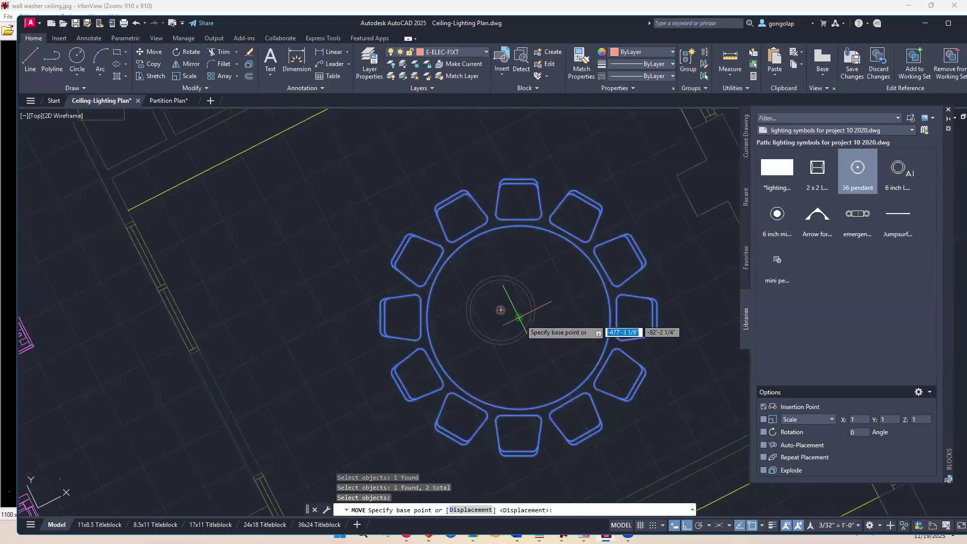
{"action": "left_click", "coordinate": [519, 317]}
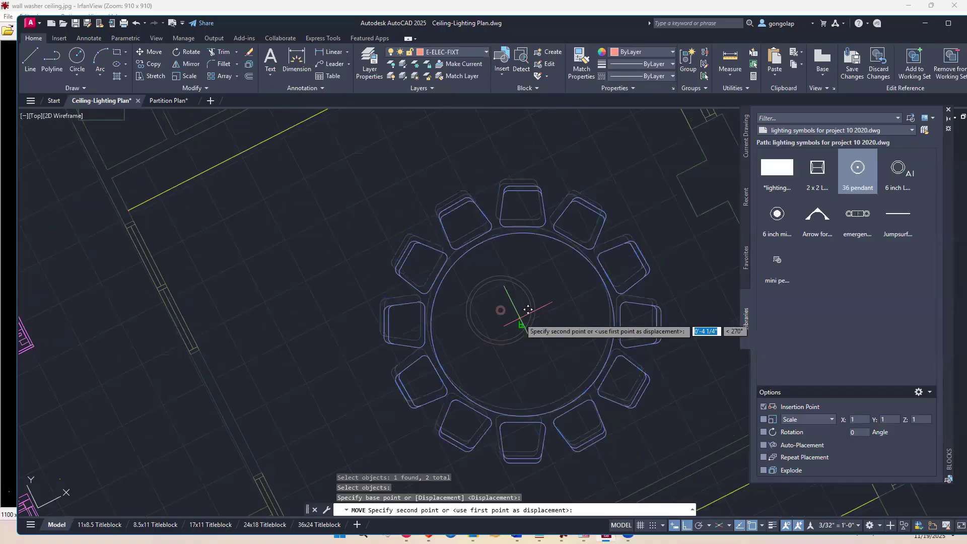
{"action": "scroll", "coordinate": [517, 306], "scroll_direction": "up", "scroll_amount": 3}
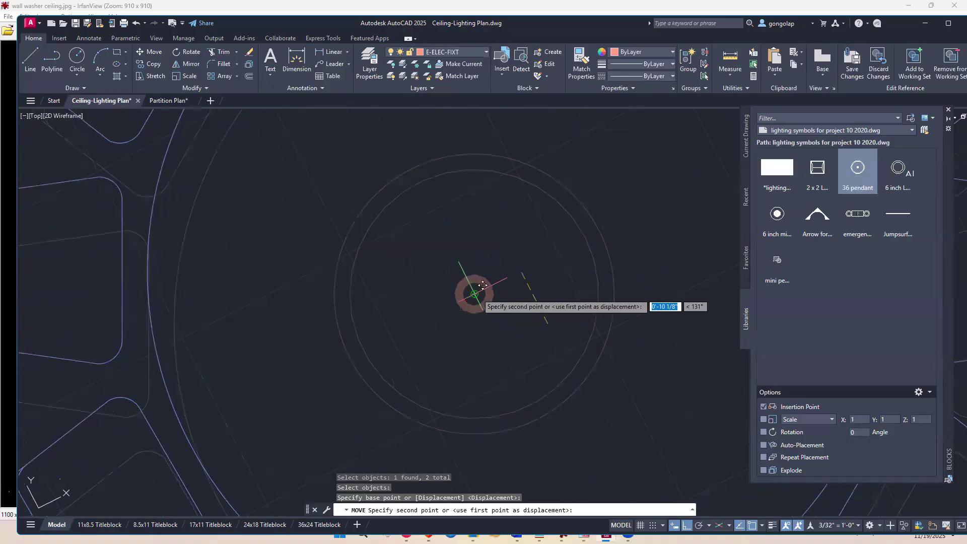
Step: Move the round conference table and its chairs so that the table's centre sits on the centre of the pendant light
{"action": "left_click", "coordinate": [474, 293]}
{"action": "scroll", "coordinate": [522, 300], "scroll_direction": "down", "scroll_amount": 4}
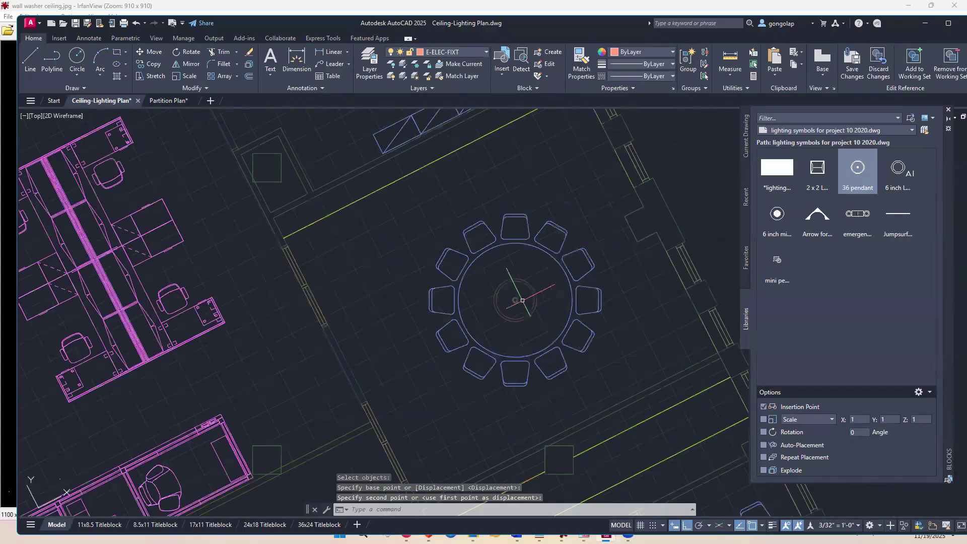
{"action": "middle_click_drag", "start_coordinate": [519, 327], "coordinate": [481, 318]}
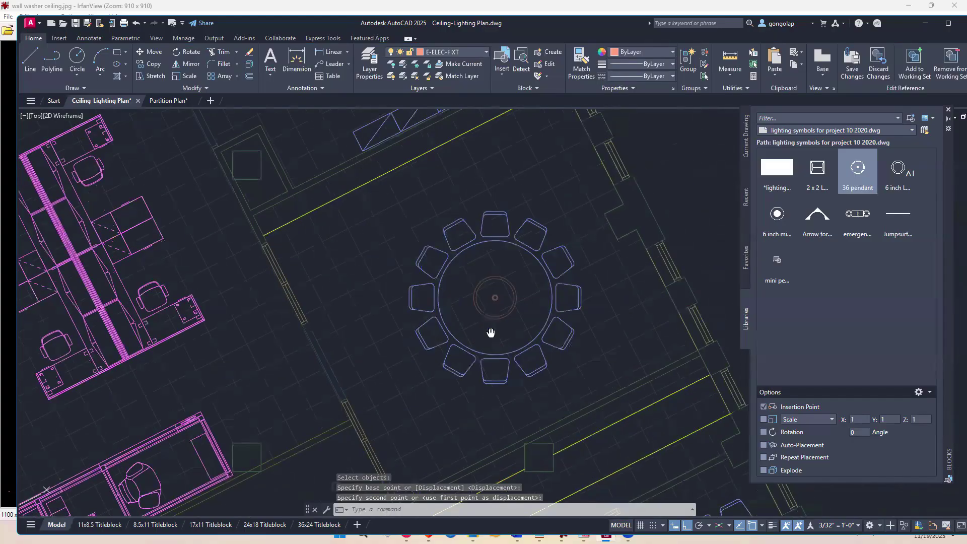
{"action": "left_click", "coordinate": [542, 330]}
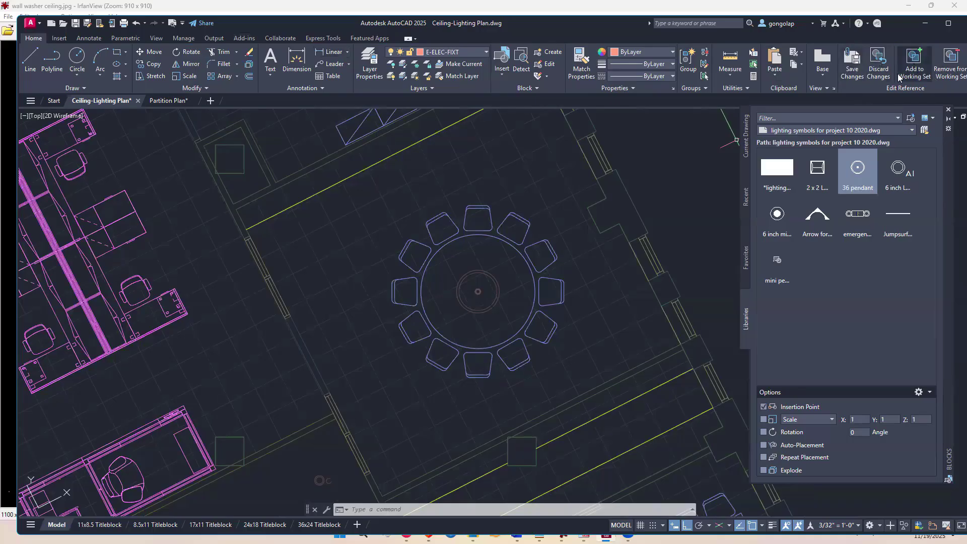
Step: Save the in-place edits back to the Furniture Plan reference and clear any selection
{"action": "left_click", "coordinate": [852, 61]}
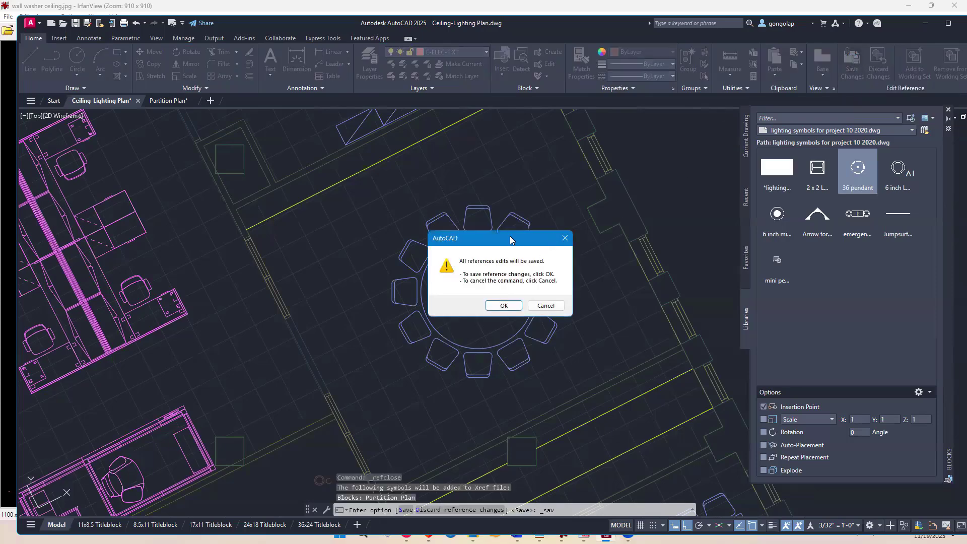
{"action": "left_click", "coordinate": [503, 305]}
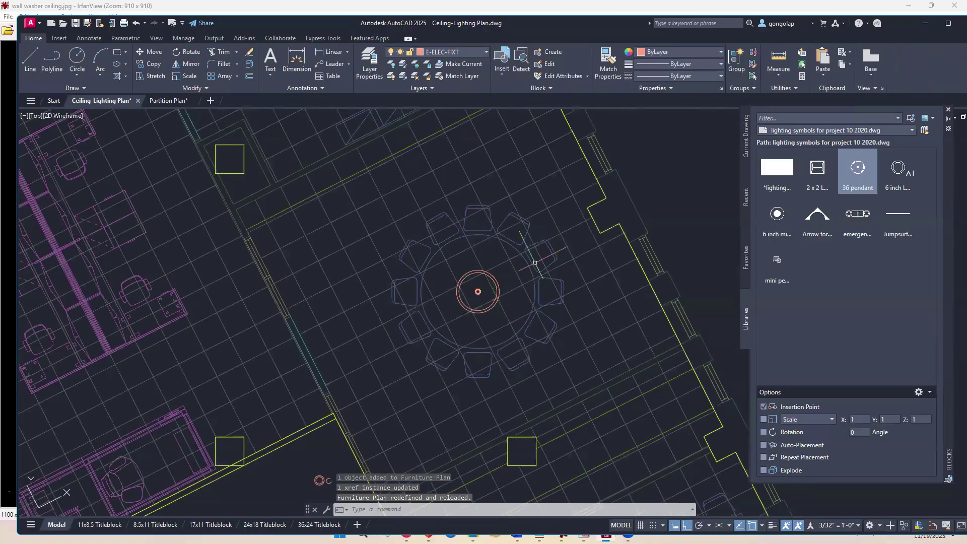
{"action": "left_click", "coordinate": [384, 322]}
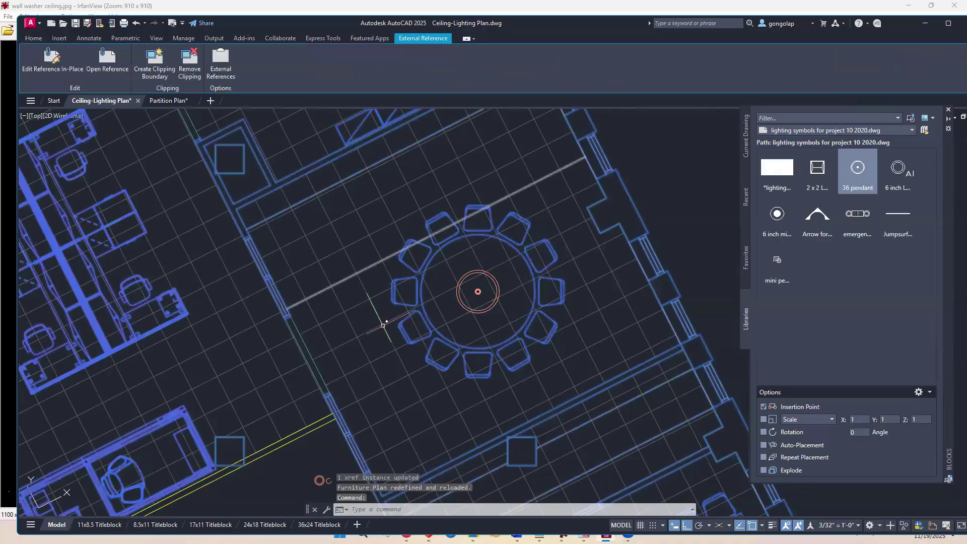
{"action": "key", "text": "Escape"}
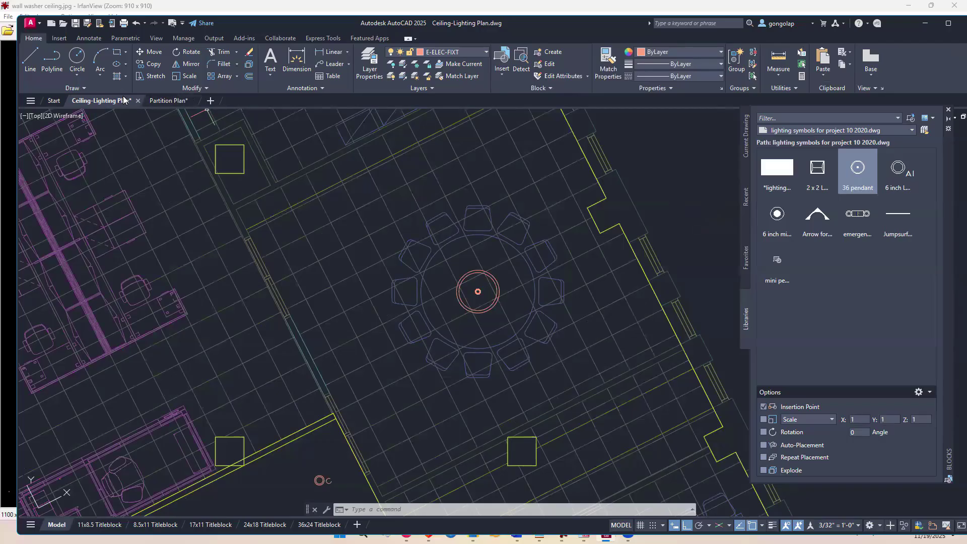
Step: View the Partition Plan drawing and return to the Ceiling-Lighting Plan drawing
{"action": "mouse_move", "coordinate": [172, 104]}
{"action": "left_click", "coordinate": [162, 101]}
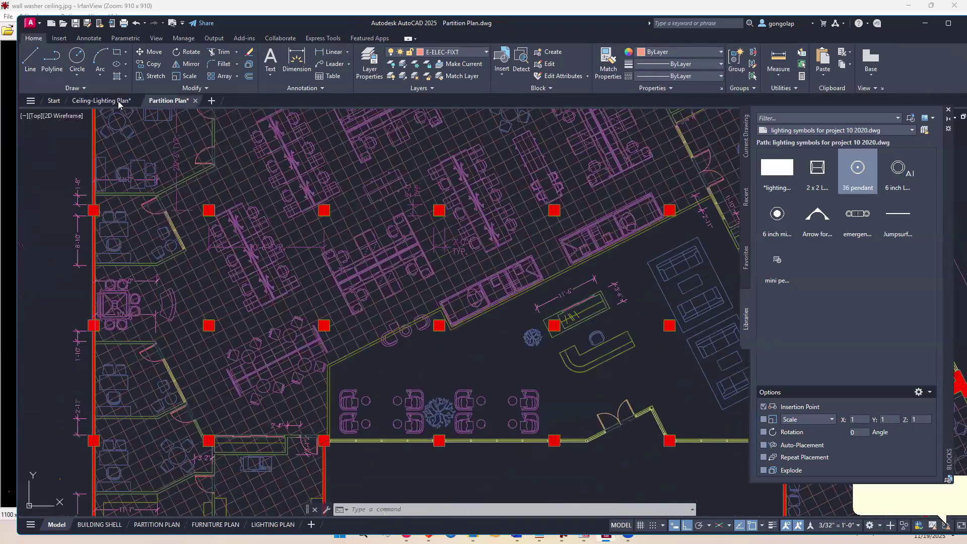
{"action": "left_click", "coordinate": [108, 99]}
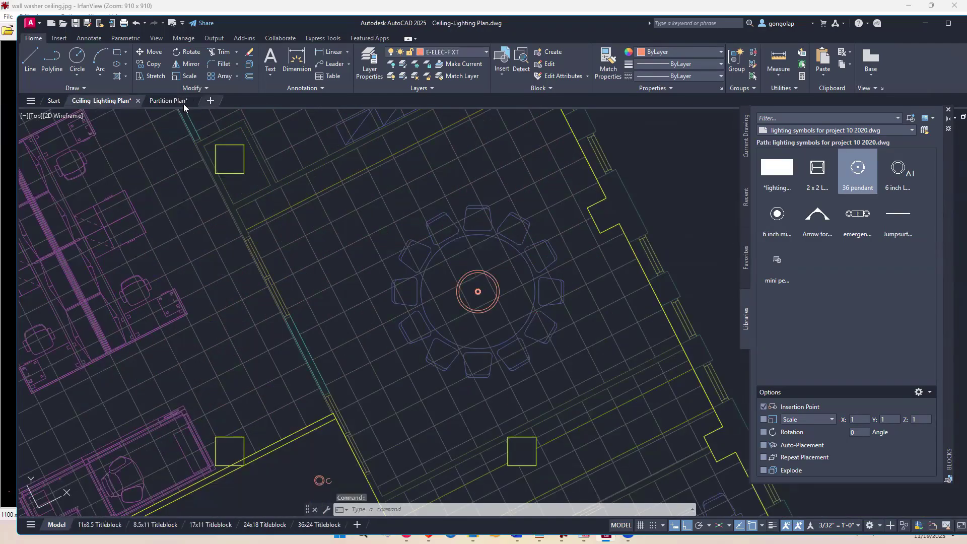
{"action": "mouse_move", "coordinate": [158, 102]}
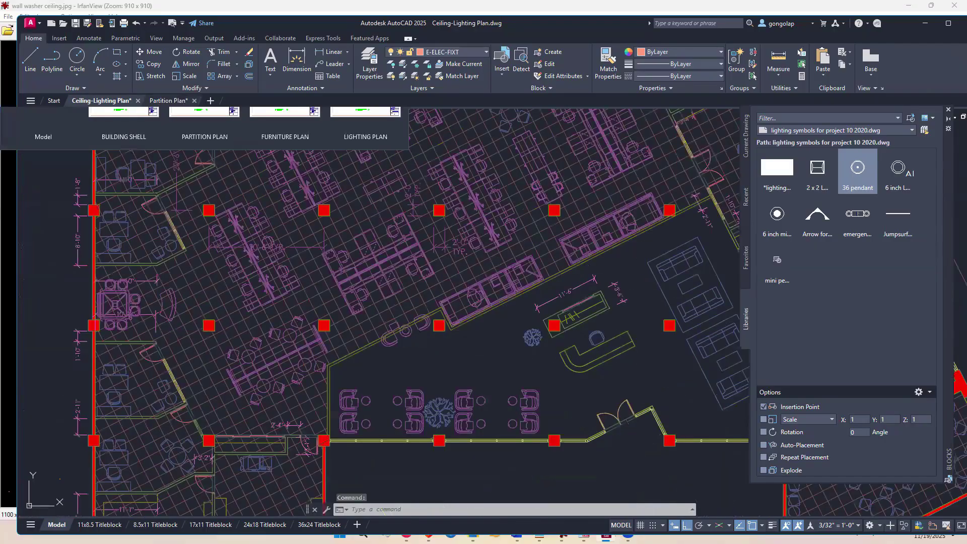
Step: Examine how the workstation blocks and lounge chairs sit against the angled partition wall and its notch
{"action": "middle_click_drag", "start_coordinate": [516, 319], "coordinate": [517, 318]}
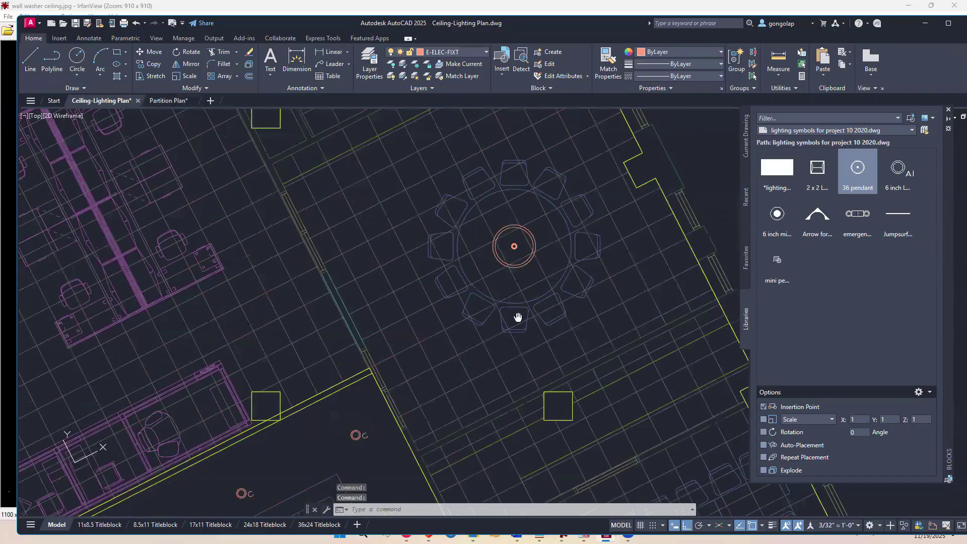
{"action": "scroll", "coordinate": [517, 317], "scroll_direction": "down", "scroll_amount": 5}
{"action": "middle_click_drag", "start_coordinate": [419, 319], "coordinate": [570, 247]}
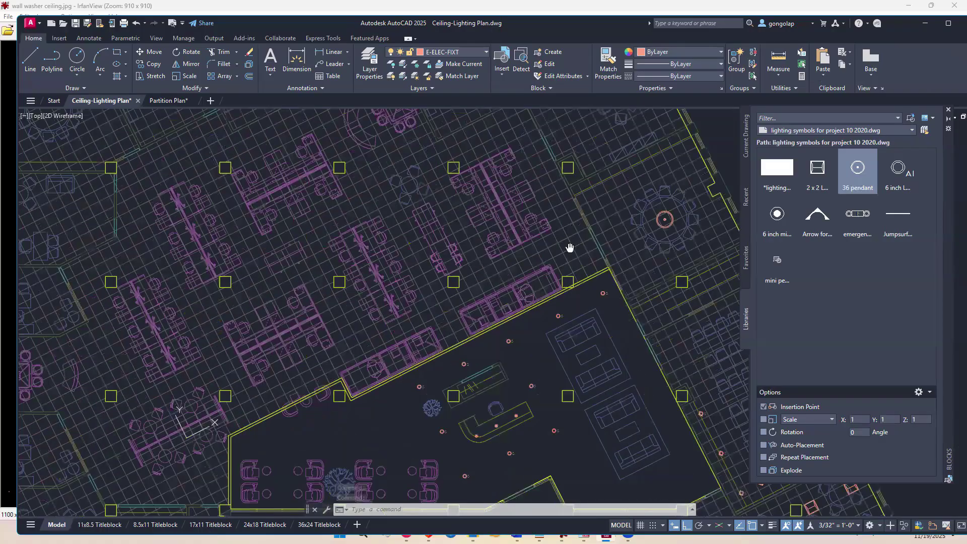
{"action": "scroll", "coordinate": [308, 436], "scroll_direction": "up", "scroll_amount": 2}
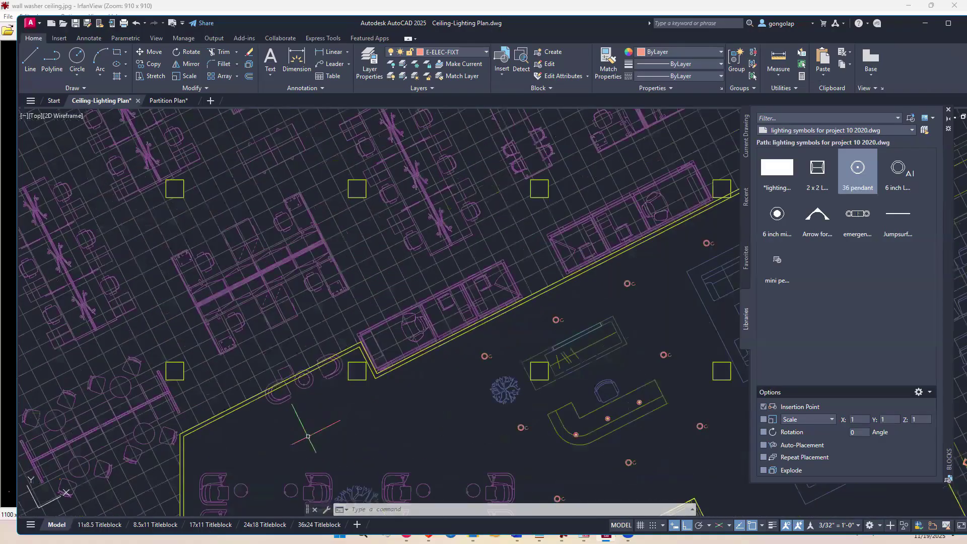
{"action": "middle_click_drag", "start_coordinate": [382, 393], "coordinate": [377, 397]}
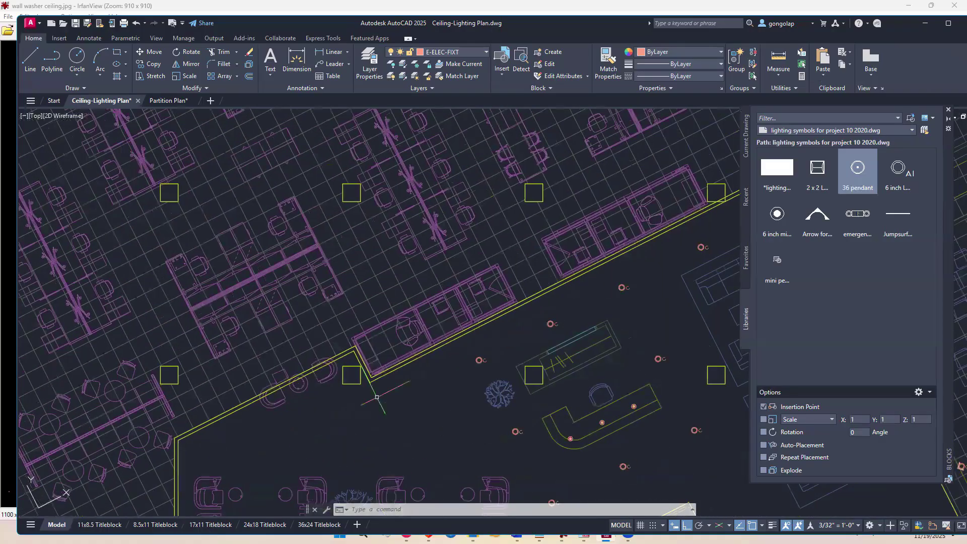
{"action": "scroll", "coordinate": [584, 298], "scroll_direction": "up", "scroll_amount": 2}
{"action": "scroll", "coordinate": [466, 321], "scroll_direction": "up", "scroll_amount": 2}
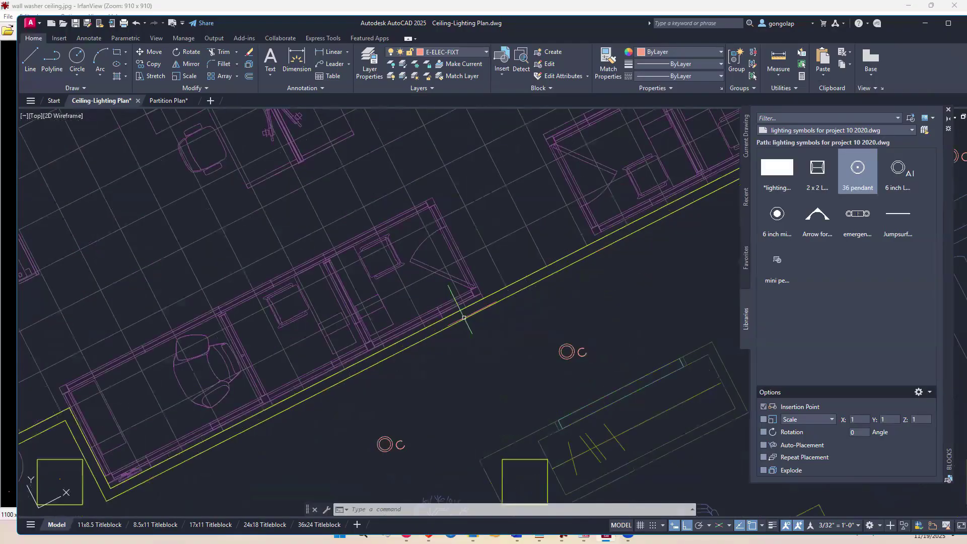
{"action": "scroll", "coordinate": [470, 329], "scroll_direction": "down", "scroll_amount": 2}
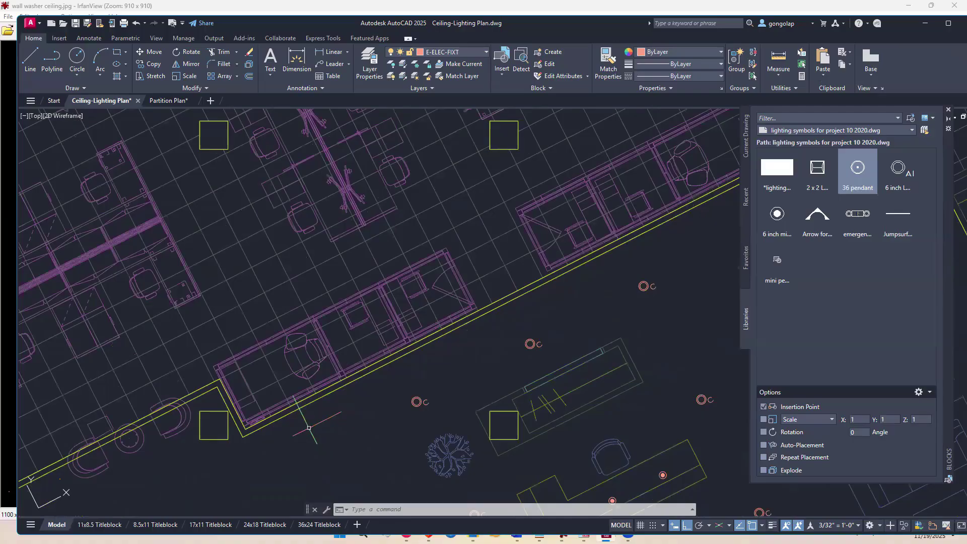
{"action": "scroll", "coordinate": [309, 428], "scroll_direction": "up", "scroll_amount": 2}
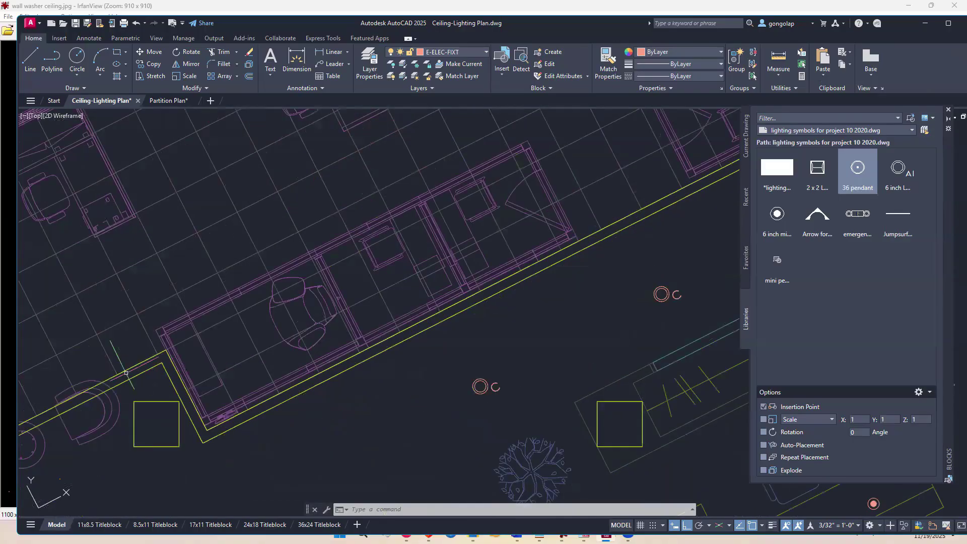
{"action": "scroll", "coordinate": [223, 443], "scroll_direction": "down", "scroll_amount": 2}
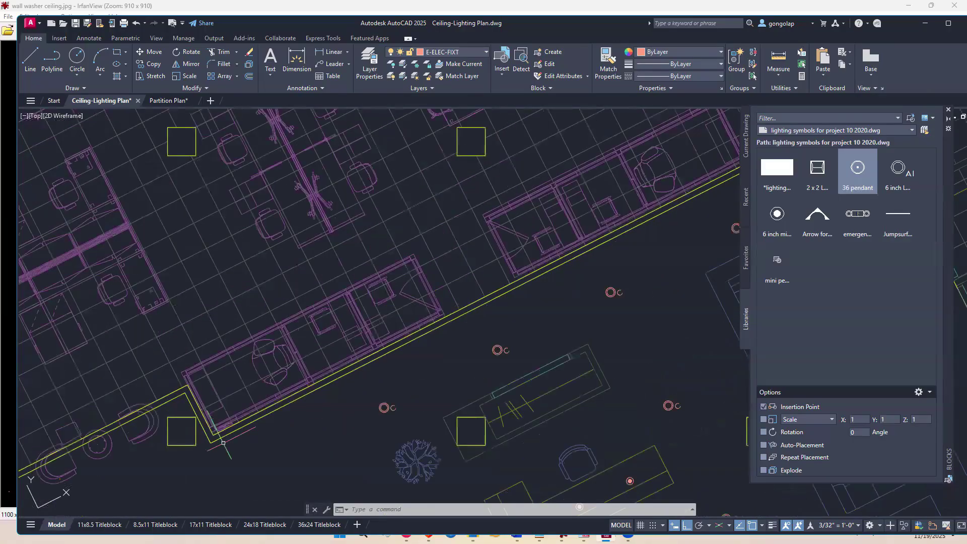
{"action": "scroll", "coordinate": [223, 443], "scroll_direction": "down", "scroll_amount": 2}
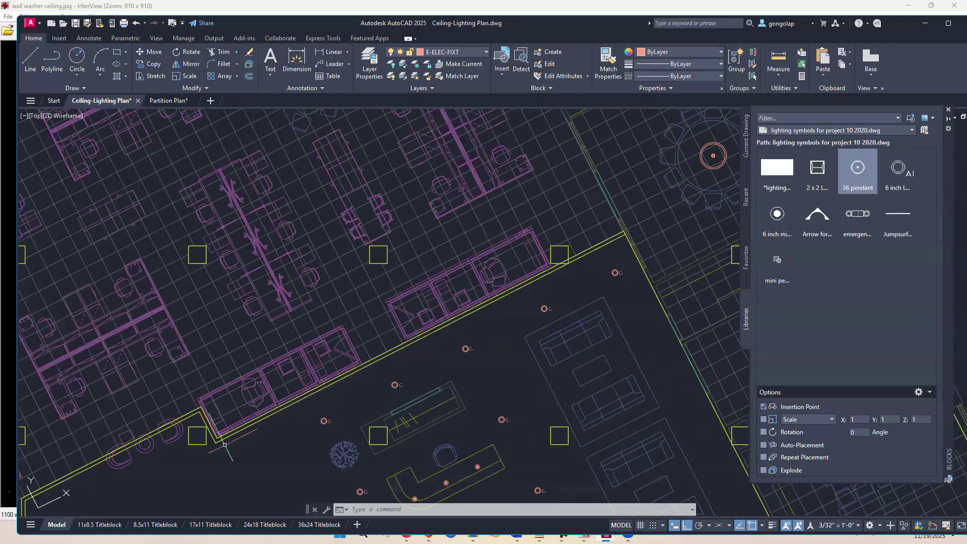
{"action": "scroll", "coordinate": [225, 445], "scroll_direction": "up", "scroll_amount": 2}
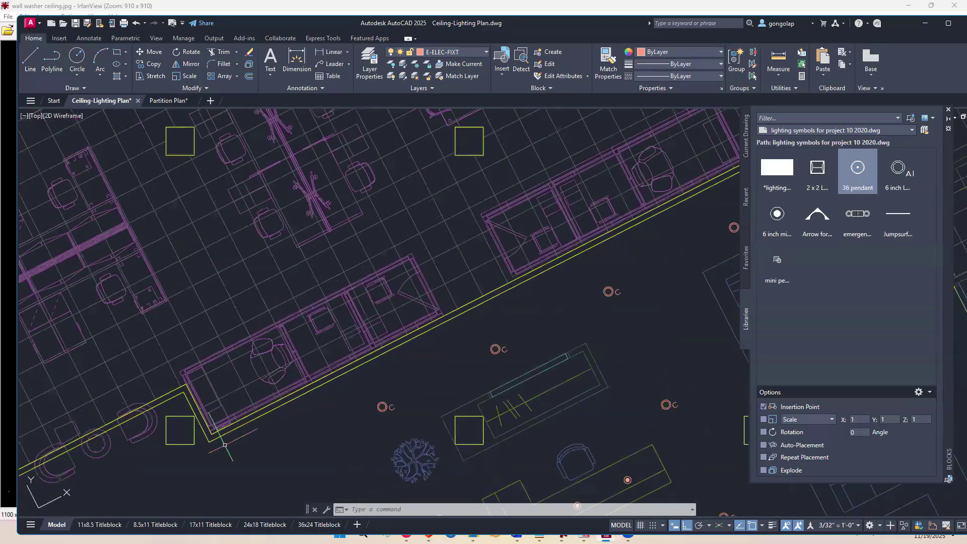
{"action": "scroll", "coordinate": [225, 444], "scroll_direction": "up", "scroll_amount": 2}
{"action": "scroll", "coordinate": [197, 440], "scroll_direction": "up", "scroll_amount": 2}
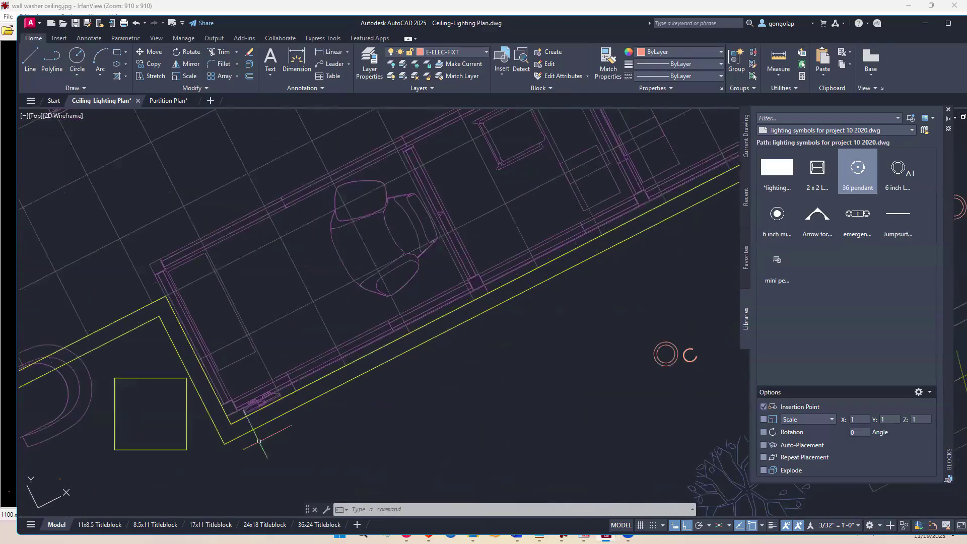
{"action": "scroll", "coordinate": [252, 440], "scroll_direction": "down", "scroll_amount": 2}
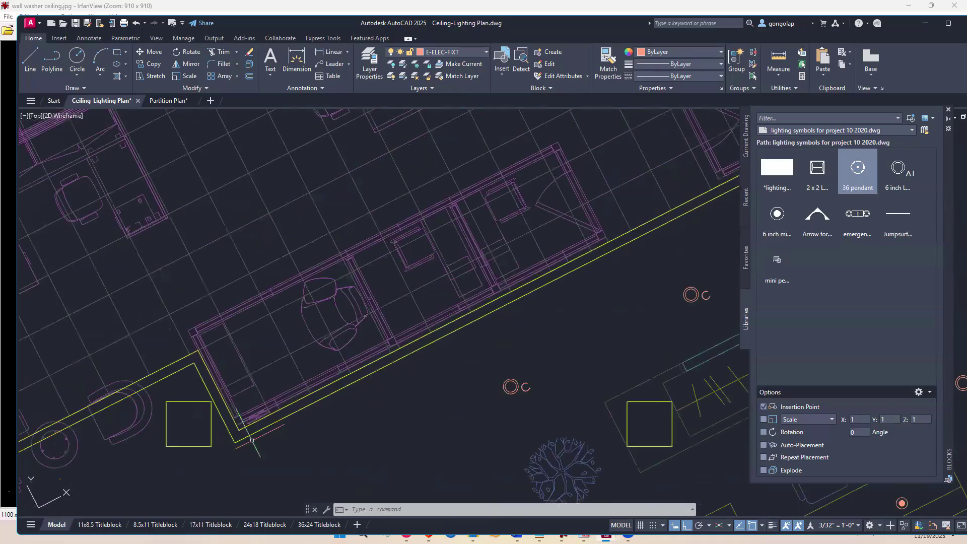
{"action": "scroll", "coordinate": [247, 425], "scroll_direction": "up", "scroll_amount": 2}
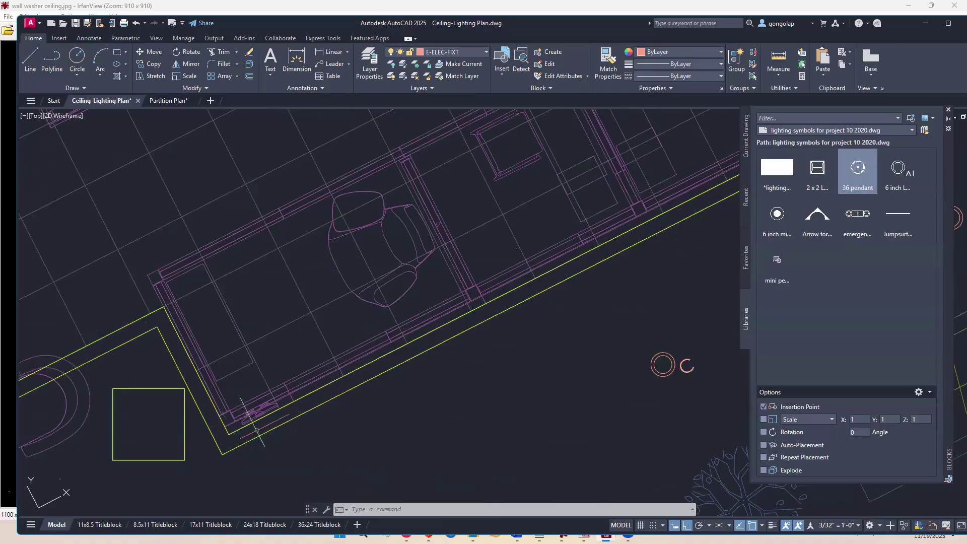
{"action": "scroll", "coordinate": [333, 385], "scroll_direction": "down", "scroll_amount": 4}
{"action": "scroll", "coordinate": [260, 384], "scroll_direction": "up", "scroll_amount": 2}
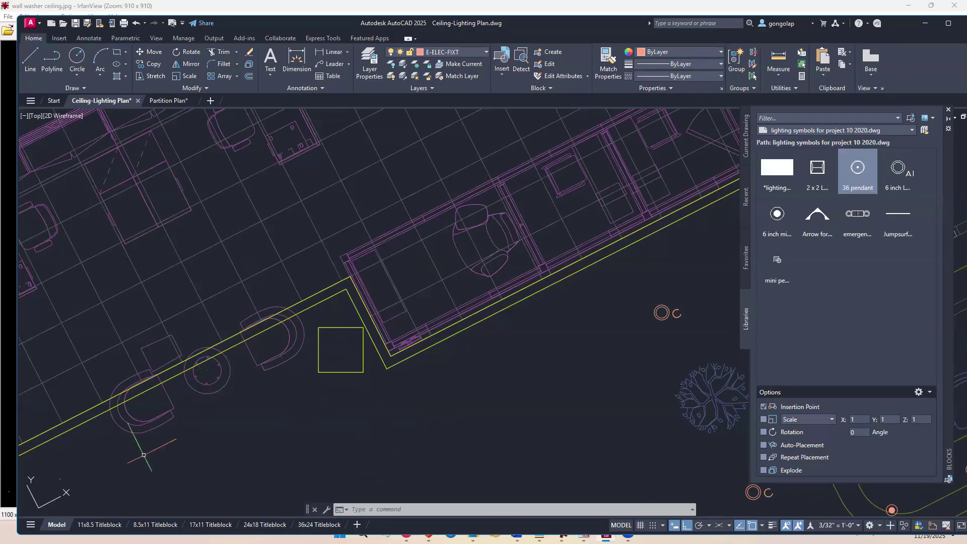
{"action": "scroll", "coordinate": [294, 392], "scroll_direction": "down", "scroll_amount": 2}
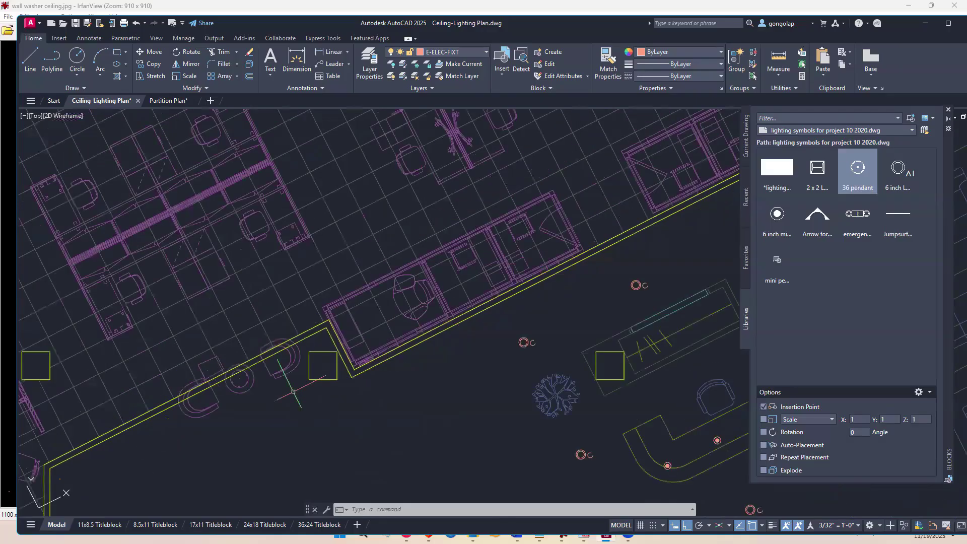
Step: Open the Furniture Plan reference for in-place editing with all nested objects selected automatically
{"action": "middle_click_drag", "start_coordinate": [293, 392], "coordinate": [283, 425]}
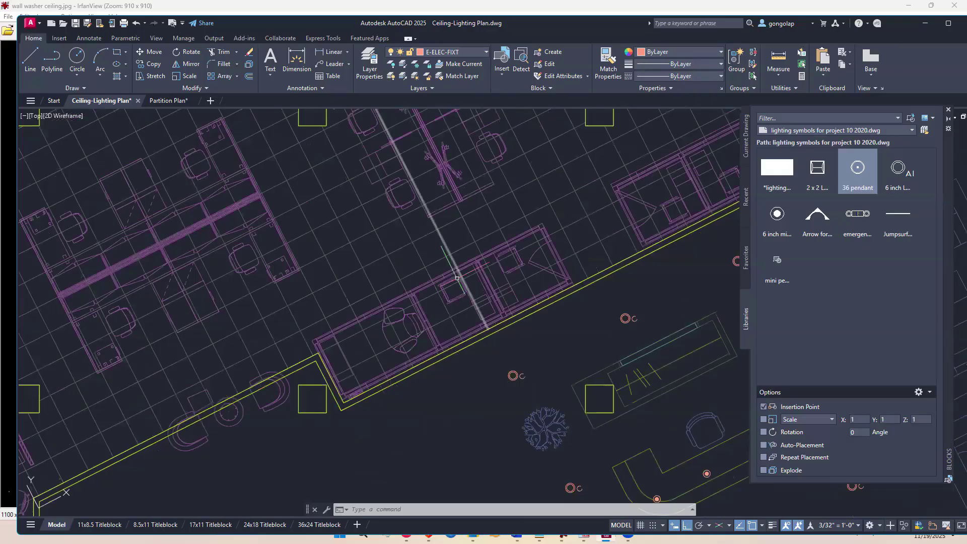
{"action": "left_click", "coordinate": [449, 272]}
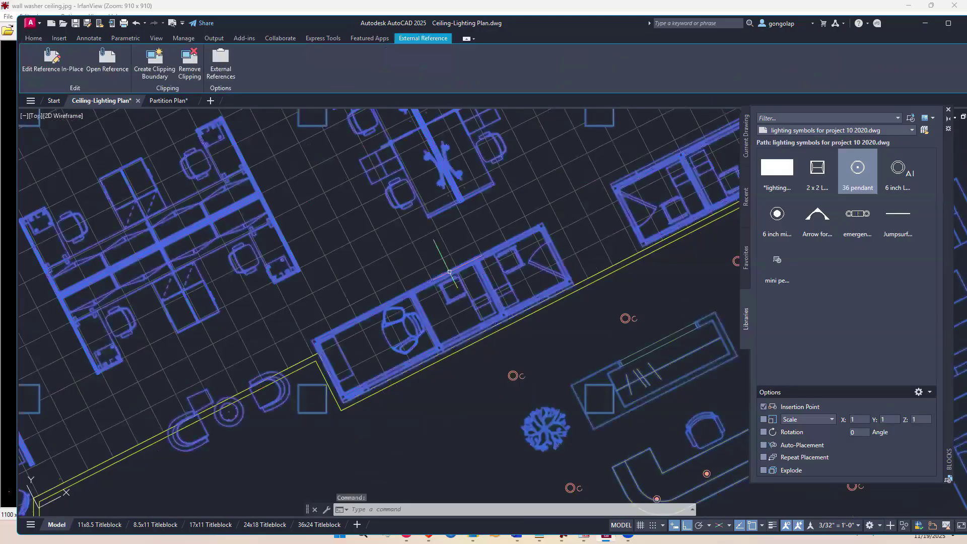
{"action": "right_click", "coordinate": [449, 272]}
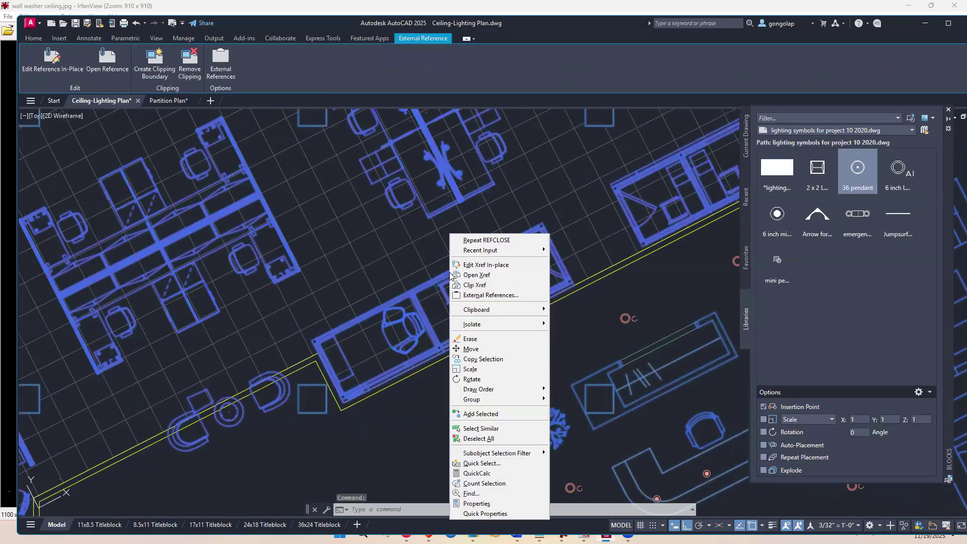
{"action": "left_click", "coordinate": [480, 265]}
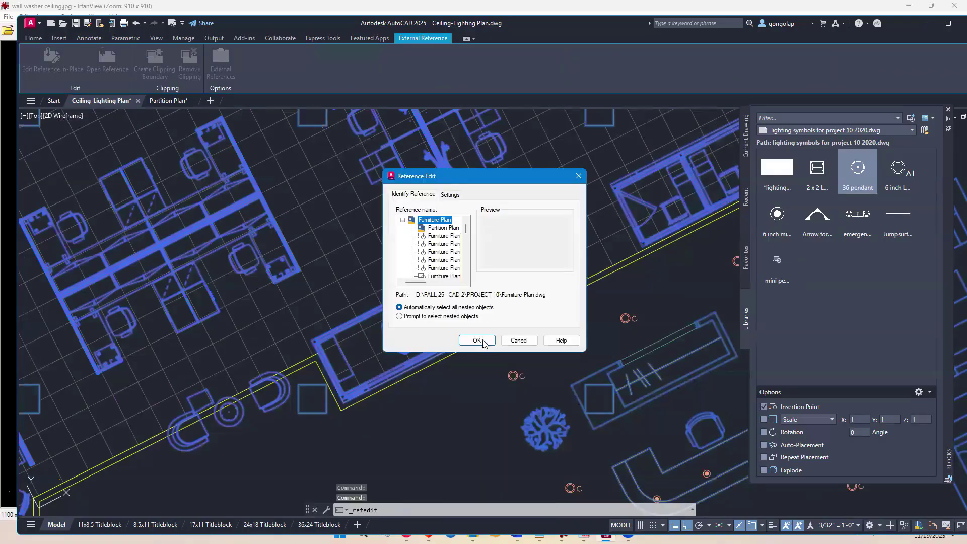
{"action": "left_click", "coordinate": [479, 343]}
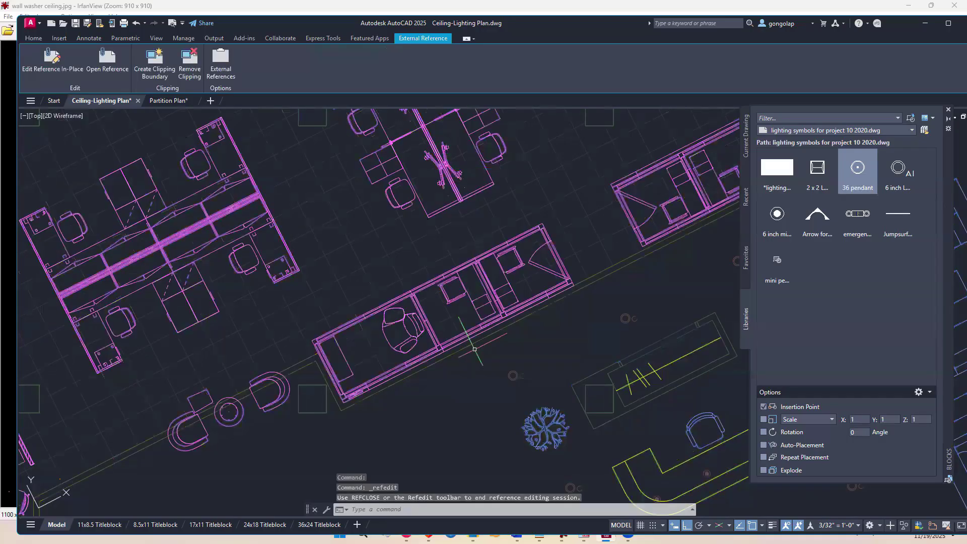
Step: Examine how the corners of the workstation block beside the wall notch fit against the angled partition wall
{"action": "scroll", "coordinate": [337, 370], "scroll_direction": "up", "scroll_amount": 5}
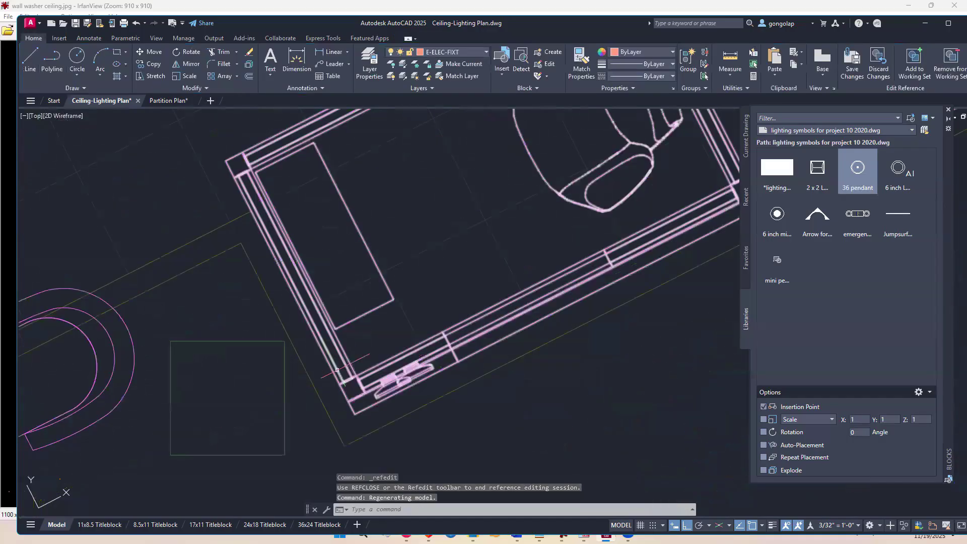
{"action": "scroll", "coordinate": [344, 390], "scroll_direction": "up", "scroll_amount": 2}
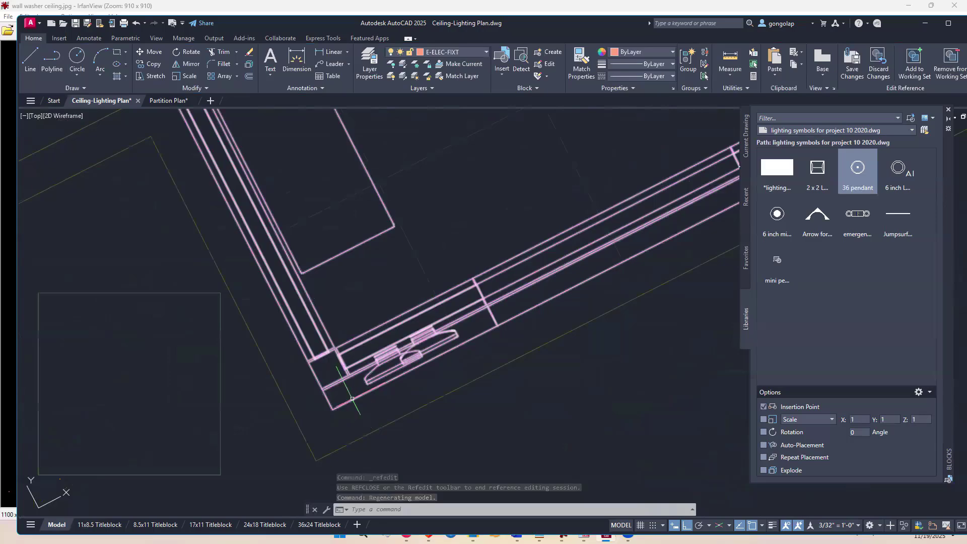
{"action": "left_click", "coordinate": [352, 399]}
{"action": "scroll", "coordinate": [319, 436], "scroll_direction": "down", "scroll_amount": 3}
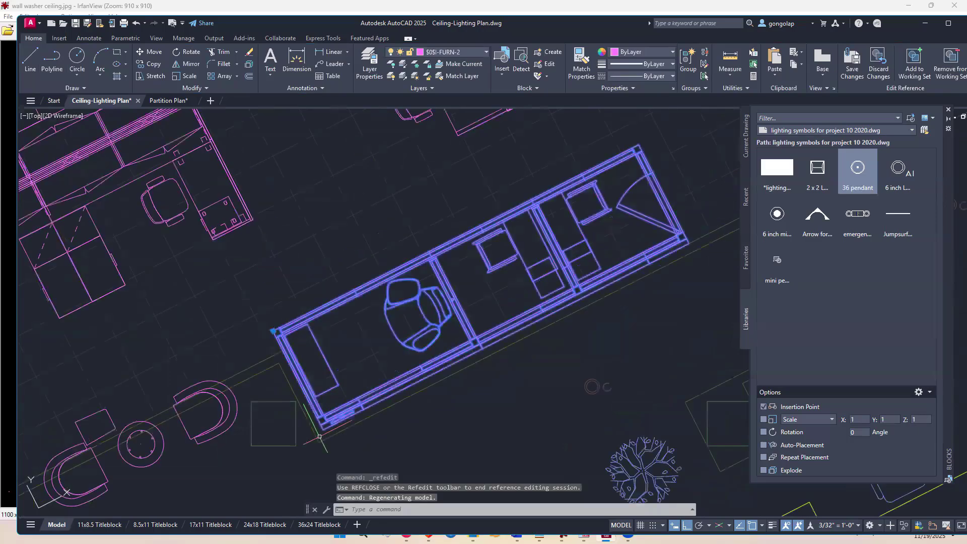
{"action": "middle_click_drag", "start_coordinate": [650, 310], "coordinate": [399, 427]}
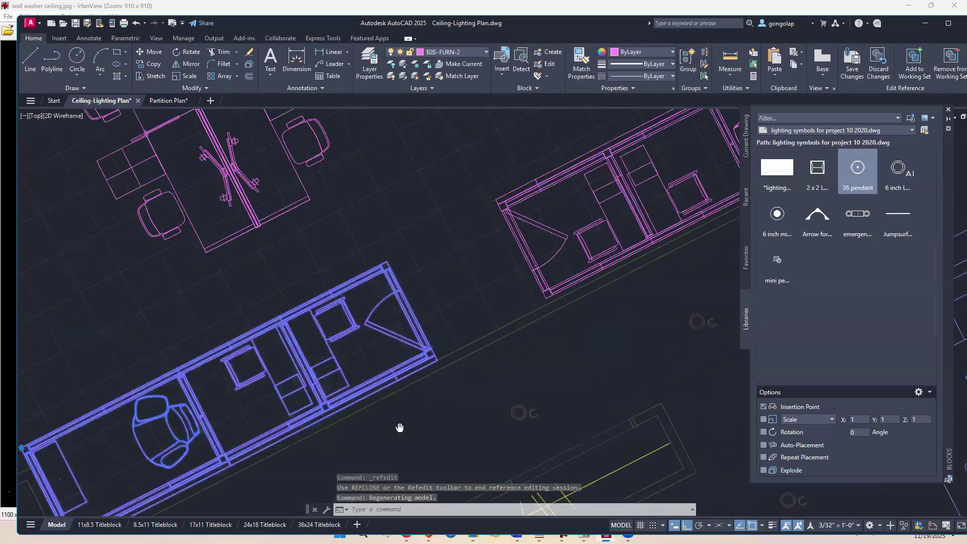
{"action": "scroll", "coordinate": [619, 263], "scroll_direction": "up", "scroll_amount": 5}
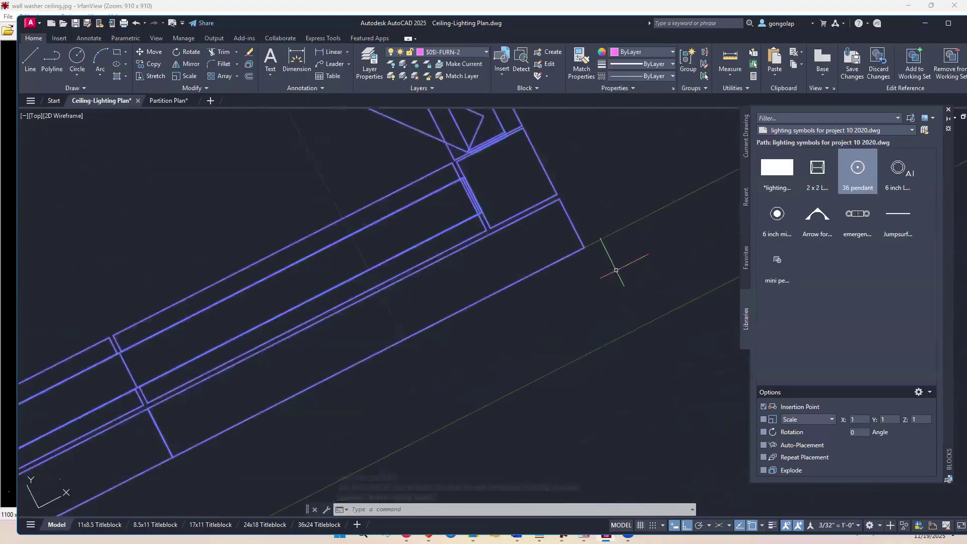
{"action": "scroll", "coordinate": [508, 286], "scroll_direction": "down", "scroll_amount": 4}
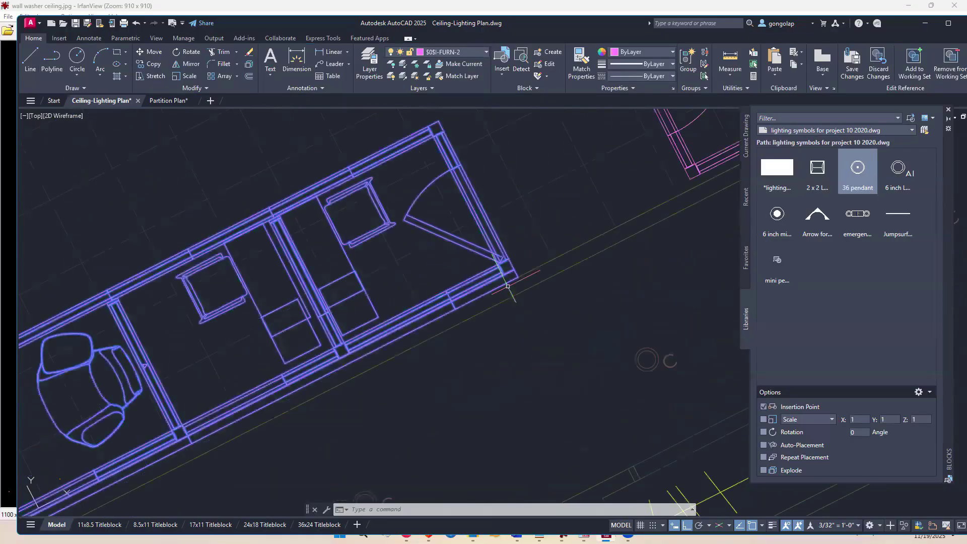
{"action": "scroll", "coordinate": [508, 286], "scroll_direction": "down", "scroll_amount": 5}
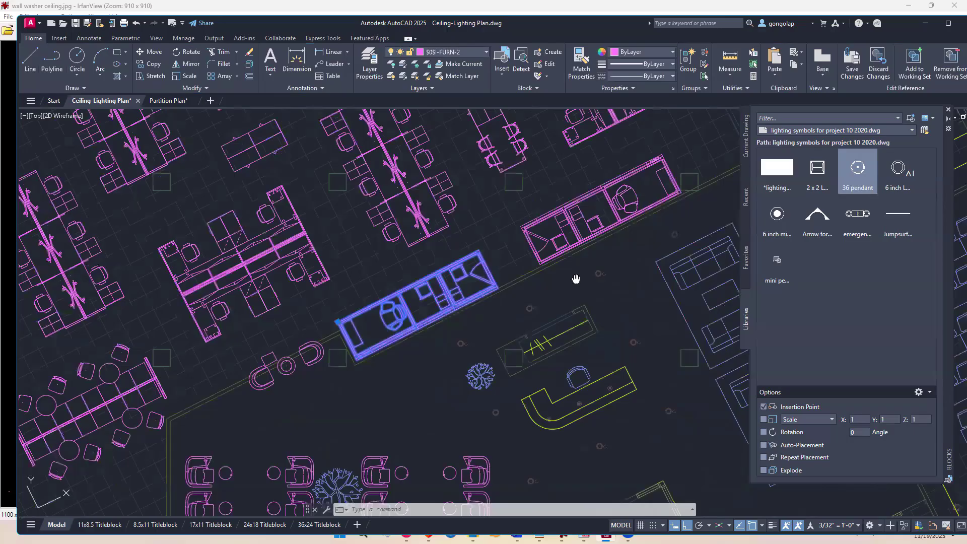
{"action": "scroll", "coordinate": [584, 275], "scroll_direction": "up", "scroll_amount": 2}
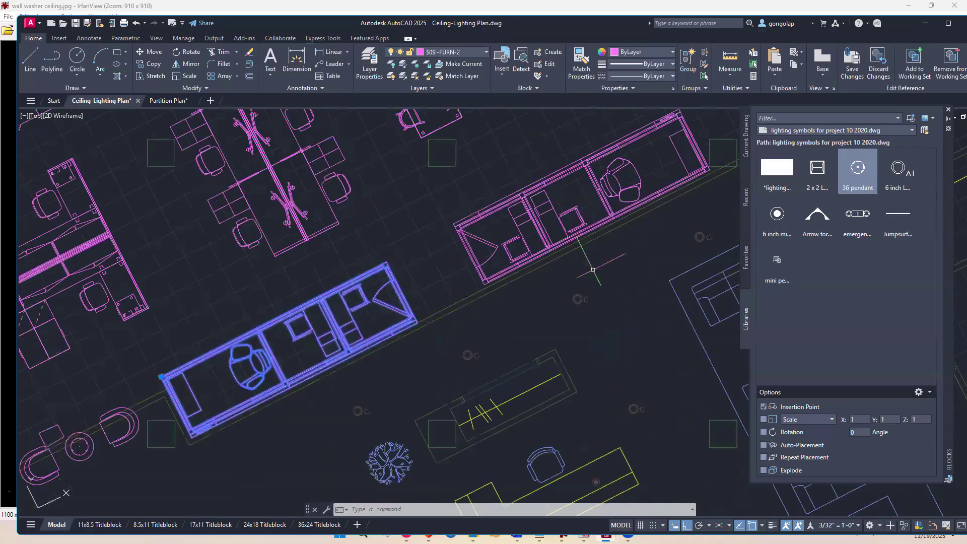
{"action": "scroll", "coordinate": [593, 269], "scroll_direction": "up", "scroll_amount": 3}
{"action": "key", "text": "Escape"}
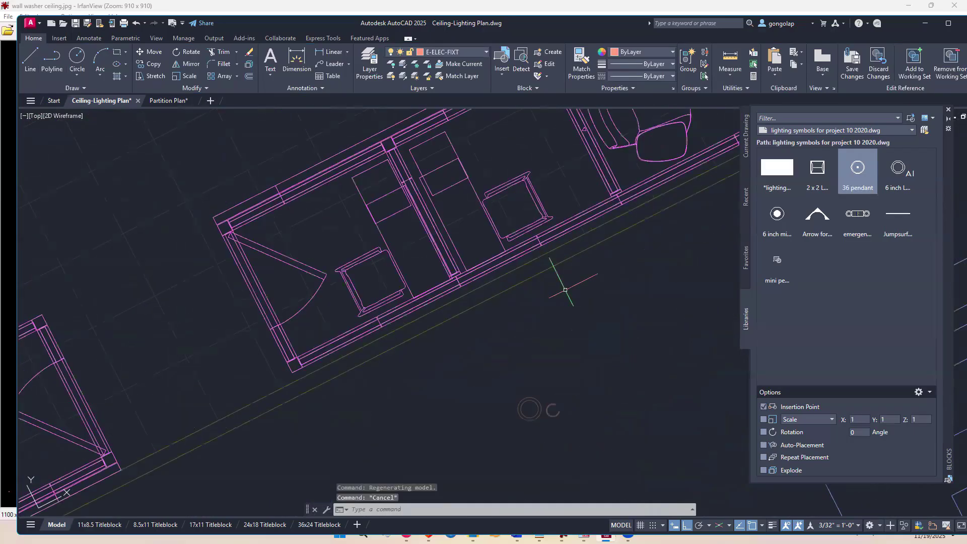
Step: Move the neighbouring workstation block by its lower outer corner so its long side sits against the angled partition wall
{"action": "type", "text": "m"}
{"action": "key", "text": "space"}
{"action": "left_click", "coordinate": [503, 262]}
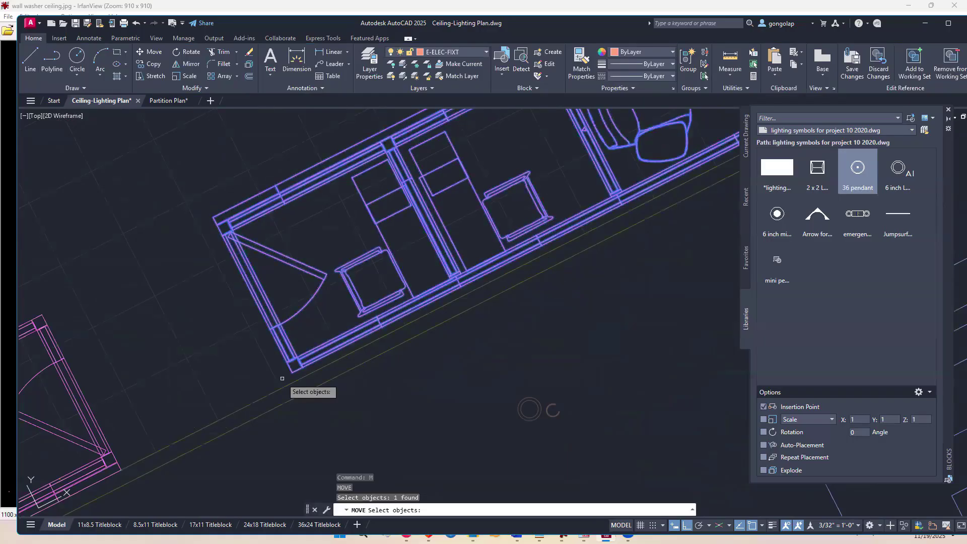
{"action": "scroll", "coordinate": [282, 378], "scroll_direction": "up", "scroll_amount": 3}
{"action": "key", "text": "Return"}
{"action": "left_click", "coordinate": [294, 366]}
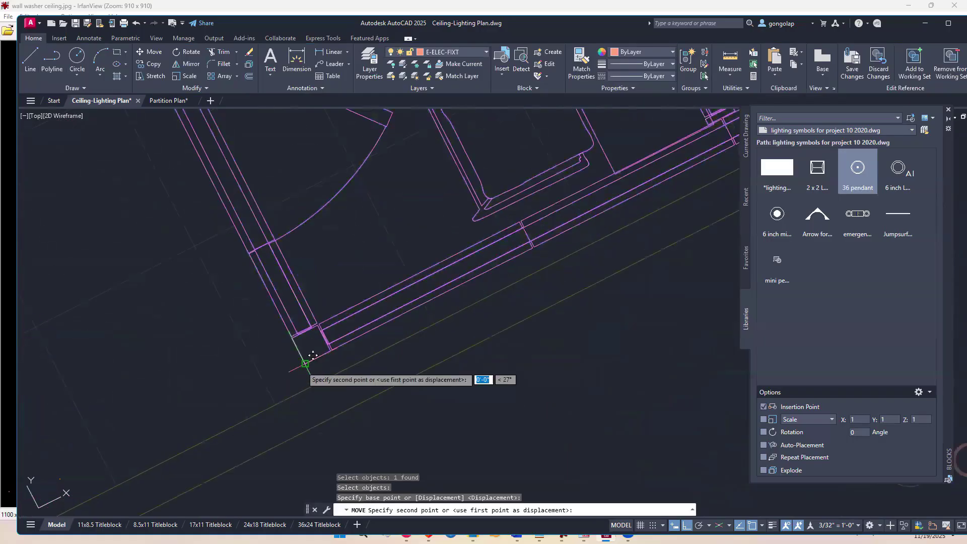
{"action": "left_click", "coordinate": [316, 382]}
{"action": "scroll", "coordinate": [320, 391], "scroll_direction": "down", "scroll_amount": 2}
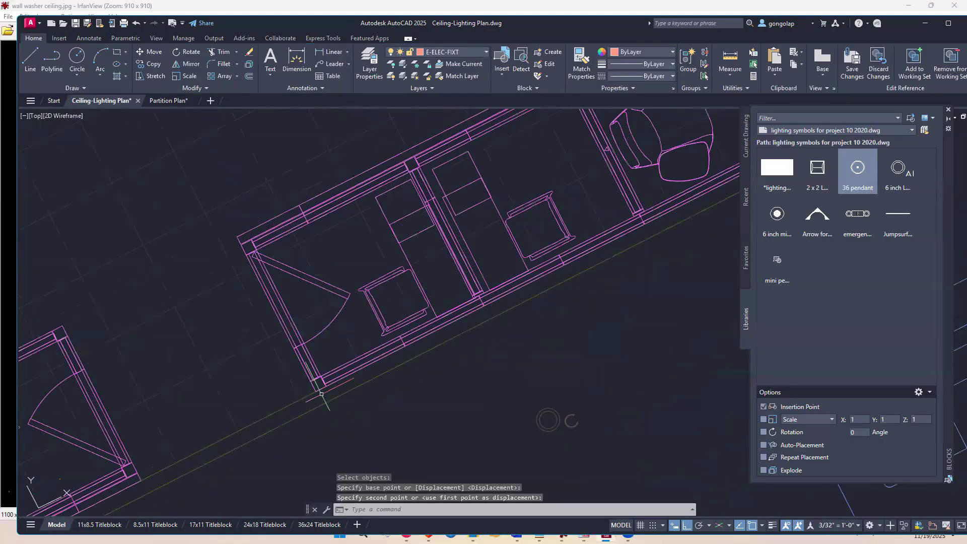
Step: Move the lounge chair and round table group about 2'-4" off the angled partition wall into the lobby, with Ortho off
{"action": "scroll", "coordinate": [321, 393], "scroll_direction": "down", "scroll_amount": 3}
{"action": "middle_click_drag", "start_coordinate": [321, 393], "coordinate": [415, 376]}
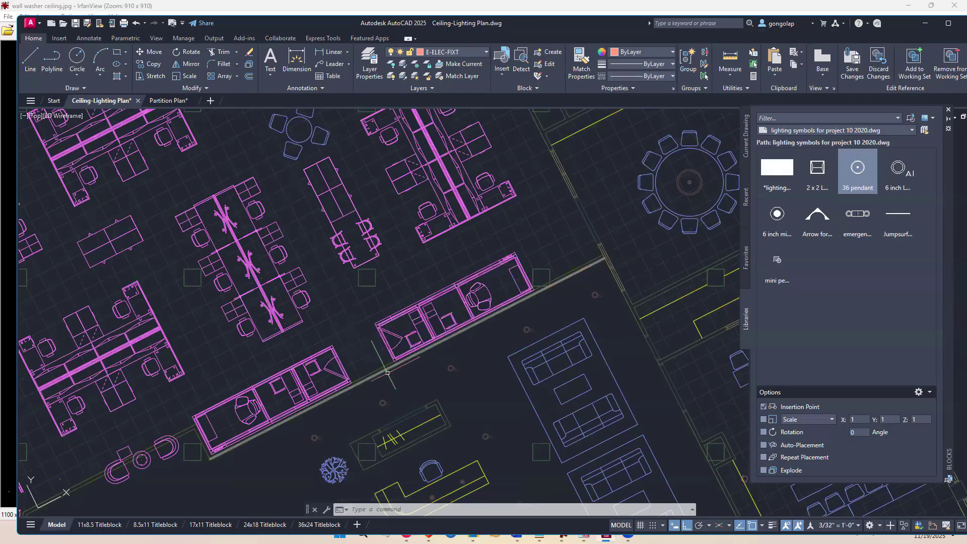
{"action": "middle_click_drag", "start_coordinate": [317, 415], "coordinate": [414, 384]}
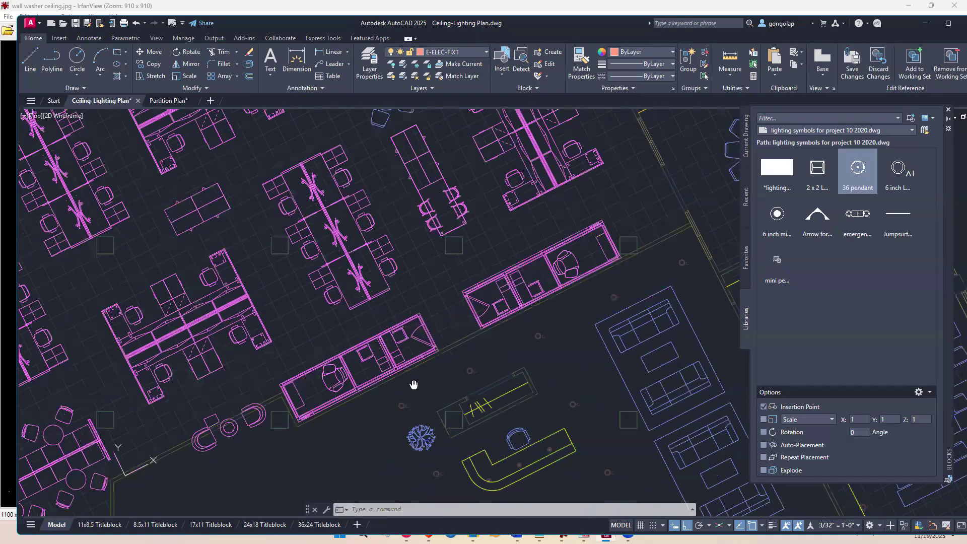
{"action": "scroll", "coordinate": [319, 411], "scroll_direction": "up", "scroll_amount": 4}
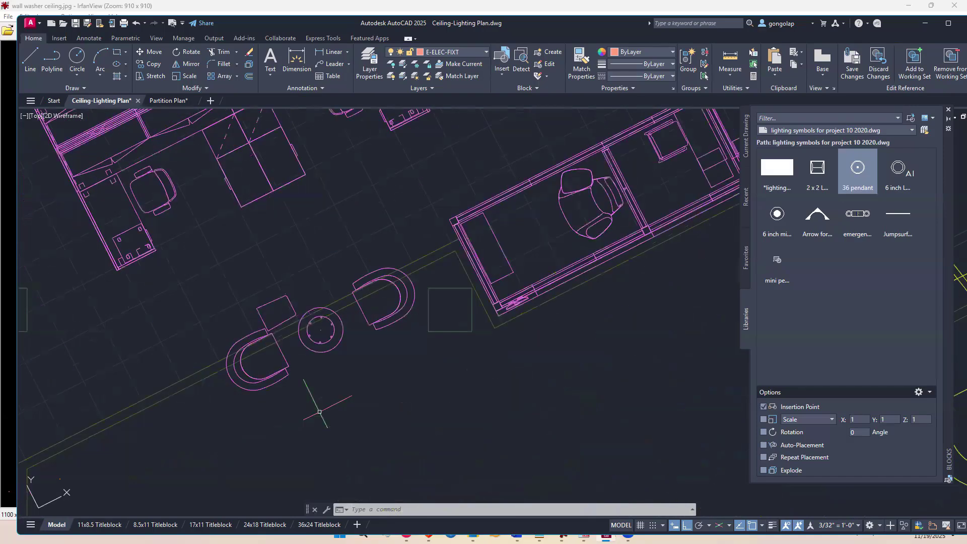
{"action": "type", "text": "m"}
{"action": "key", "text": "Return"}
{"action": "left_click", "coordinate": [383, 323]}
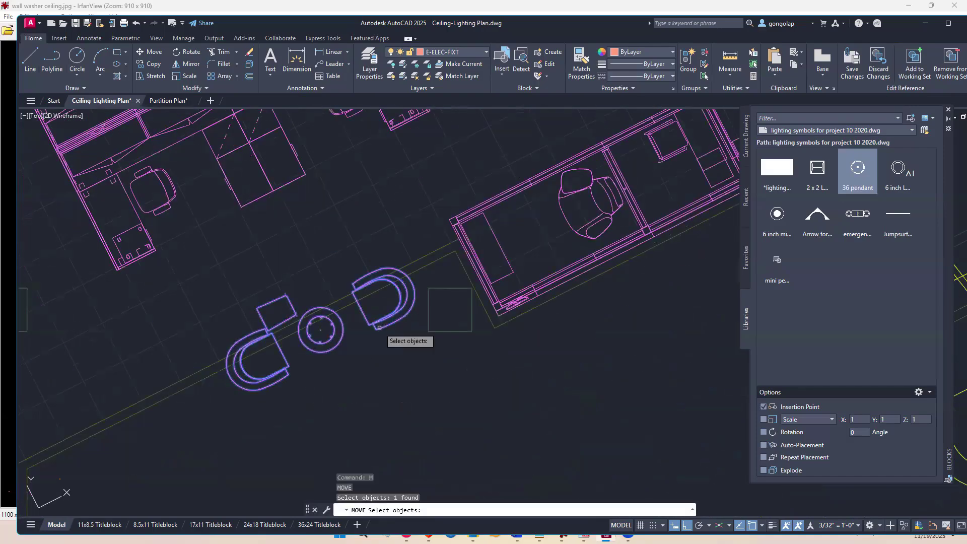
{"action": "key", "text": "Return"}
{"action": "left_click", "coordinate": [411, 352]}
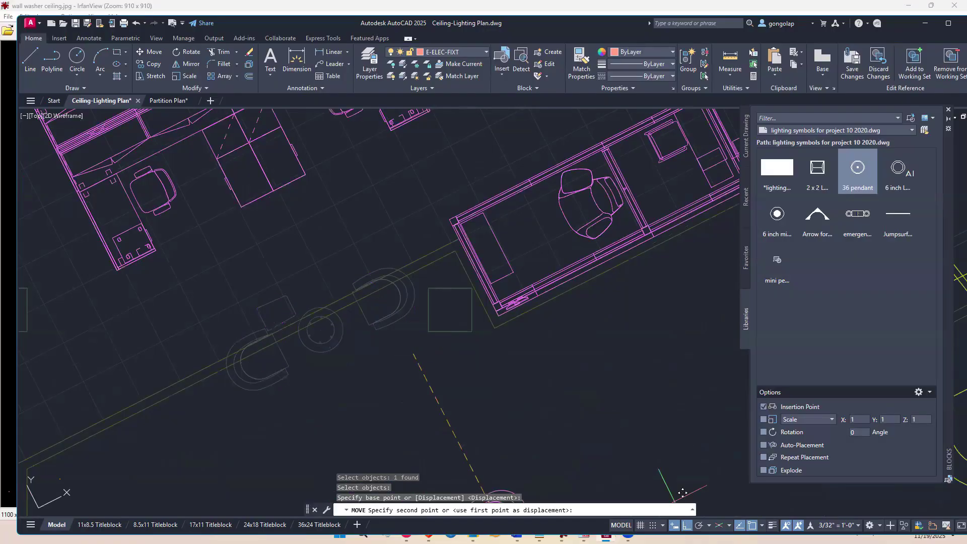
{"action": "key", "text": "F8"}
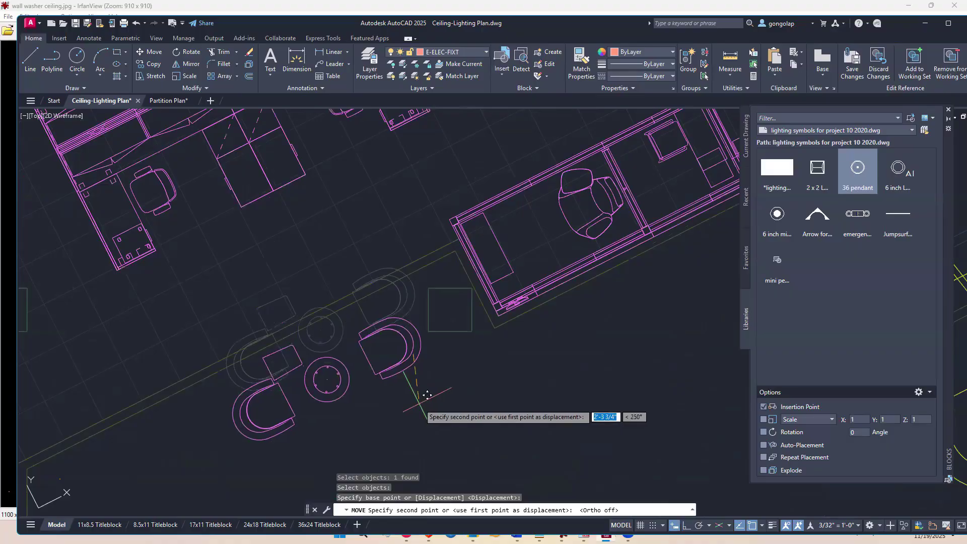
{"action": "left_click", "coordinate": [427, 394]}
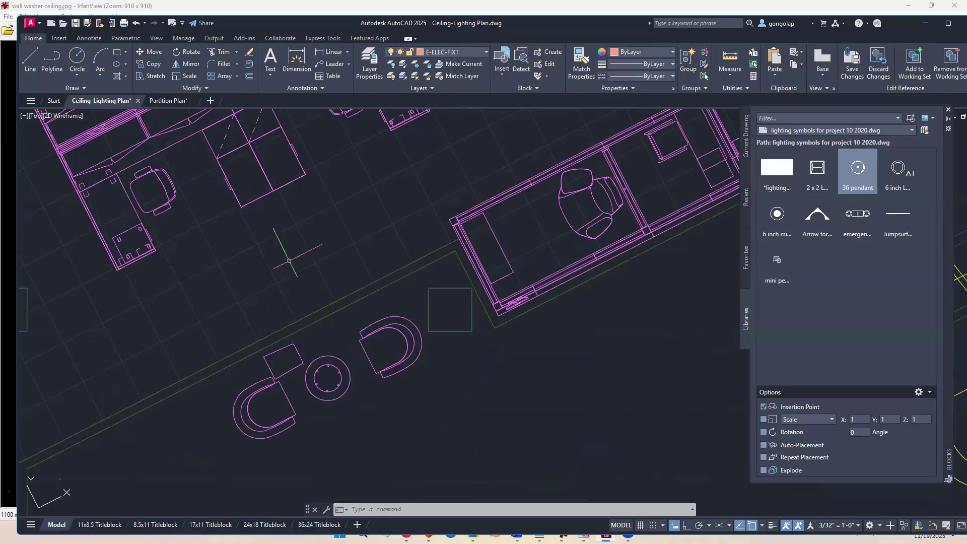
Step: Save the in-place edits back to the Furniture Plan reference and accept saving all reference changes
{"action": "scroll", "coordinate": [292, 258], "scroll_direction": "down", "scroll_amount": 4}
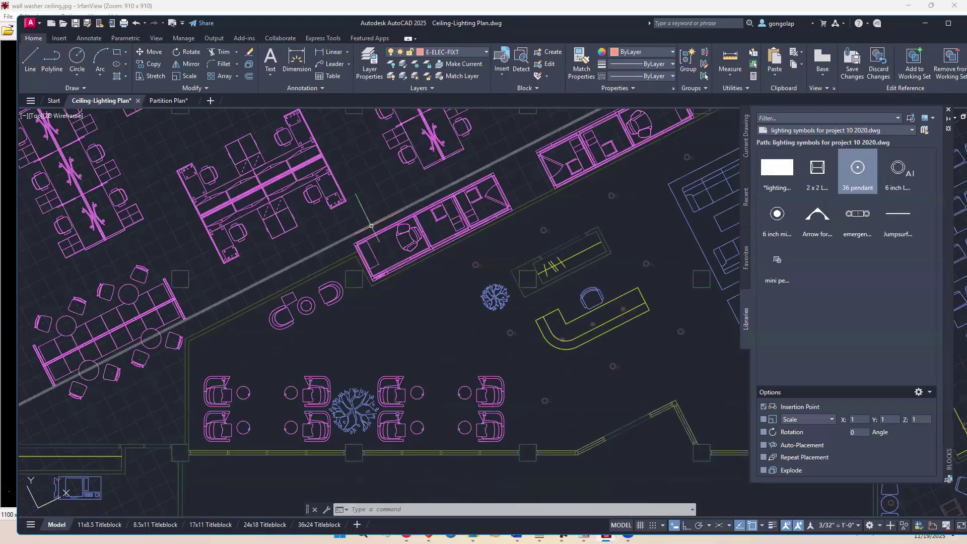
{"action": "middle_click_drag", "start_coordinate": [405, 345], "coordinate": [434, 329]}
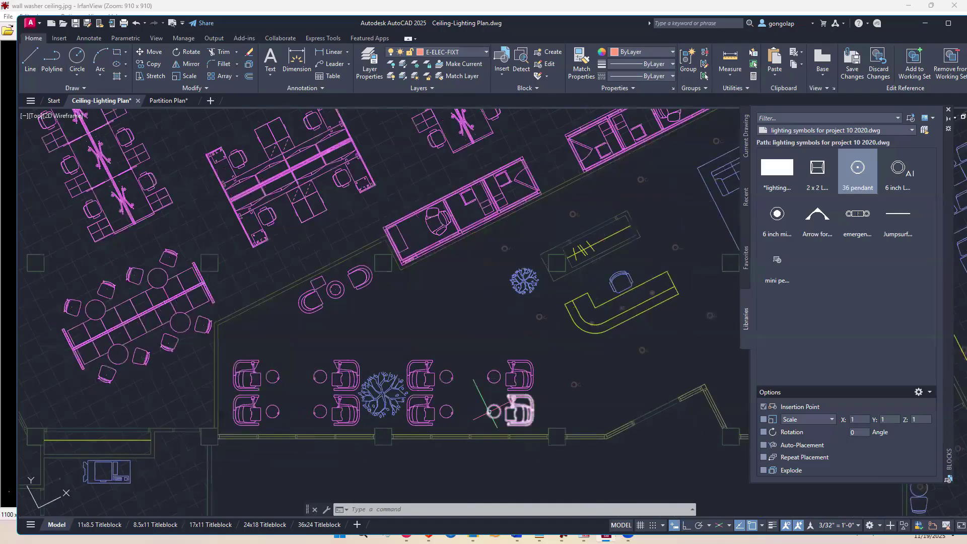
{"action": "mouse_move", "coordinate": [325, 341]}
{"action": "middle_mouse_down"}
{"action": "mouse_move", "coordinate": [340, 388]}
{"action": "mouse_move", "coordinate": [374, 399]}
{"action": "middle_mouse_up"}
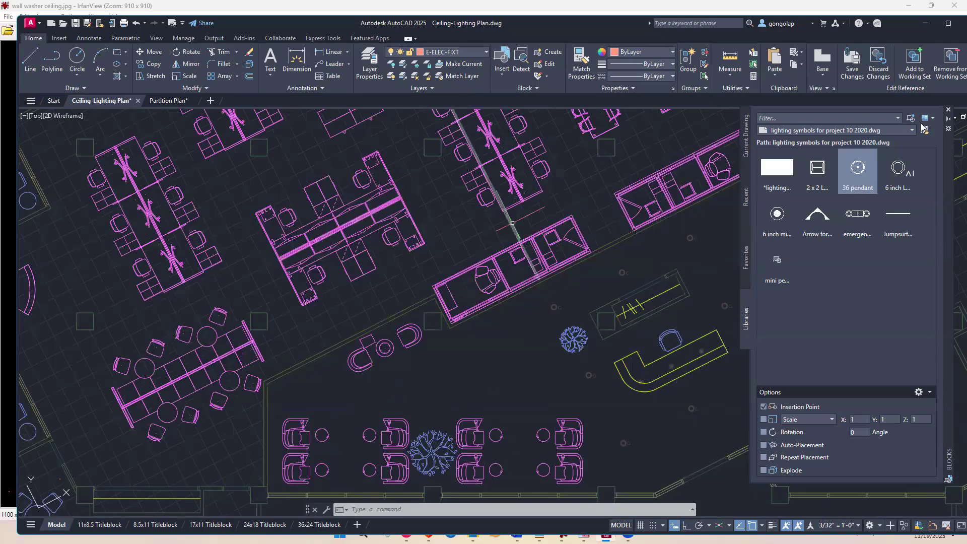
{"action": "middle_click_drag", "start_coordinate": [510, 220], "coordinate": [496, 243]}
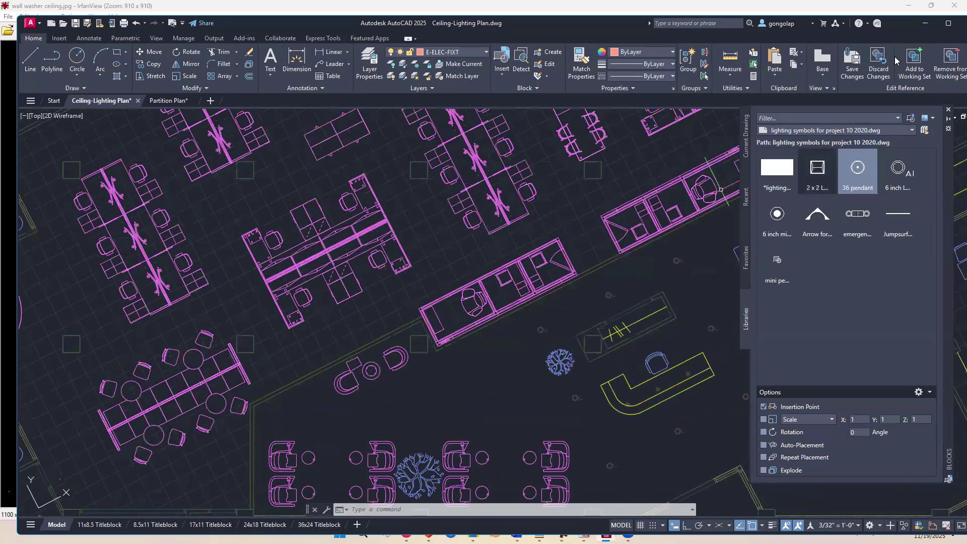
{"action": "left_click", "coordinate": [849, 62]}
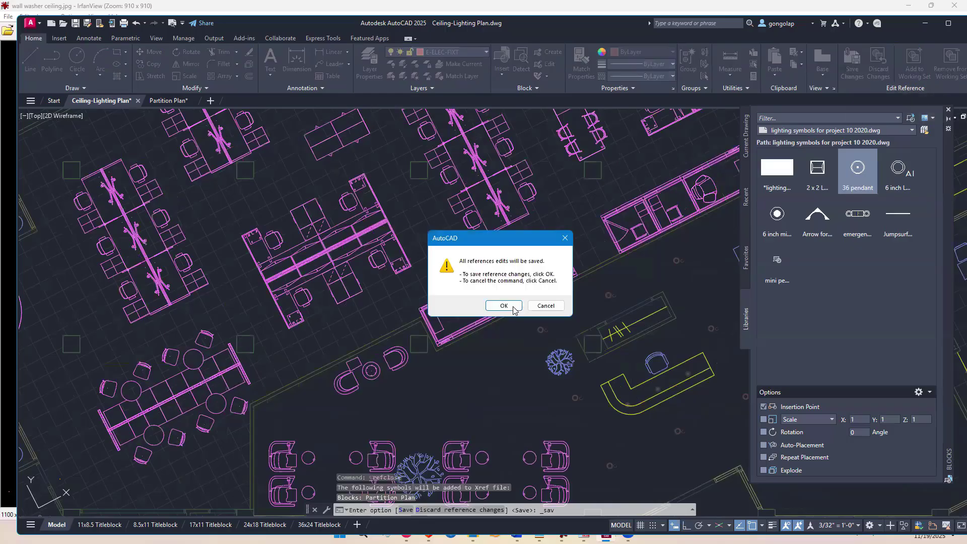
{"action": "left_click", "coordinate": [513, 307]}
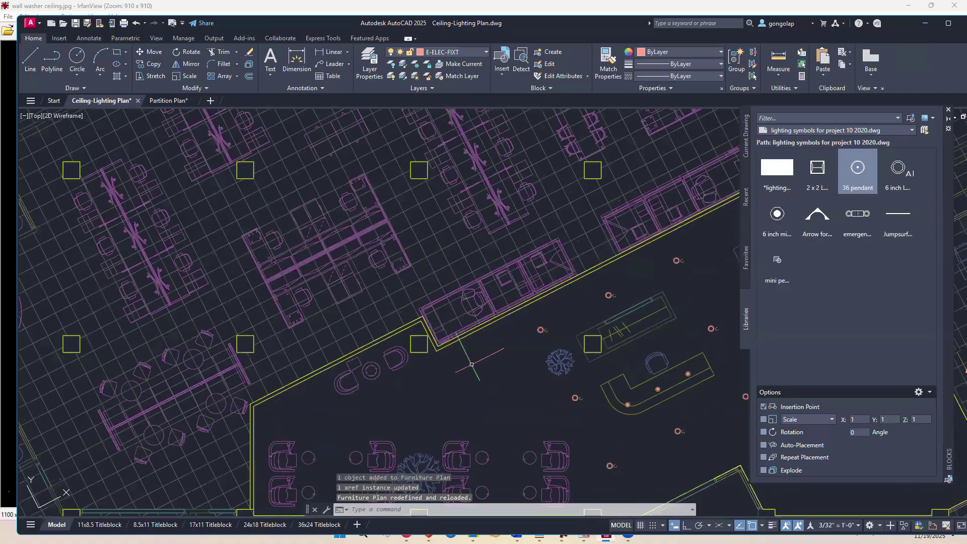
Step: Switch to the 2212-project10 Lighting Plan 2020 PDF, examine the open-office light fixture layout, and return to the Ceiling-Lighting Plan drawing
{"action": "middle_click_drag", "start_coordinate": [341, 329], "coordinate": [487, 323]}
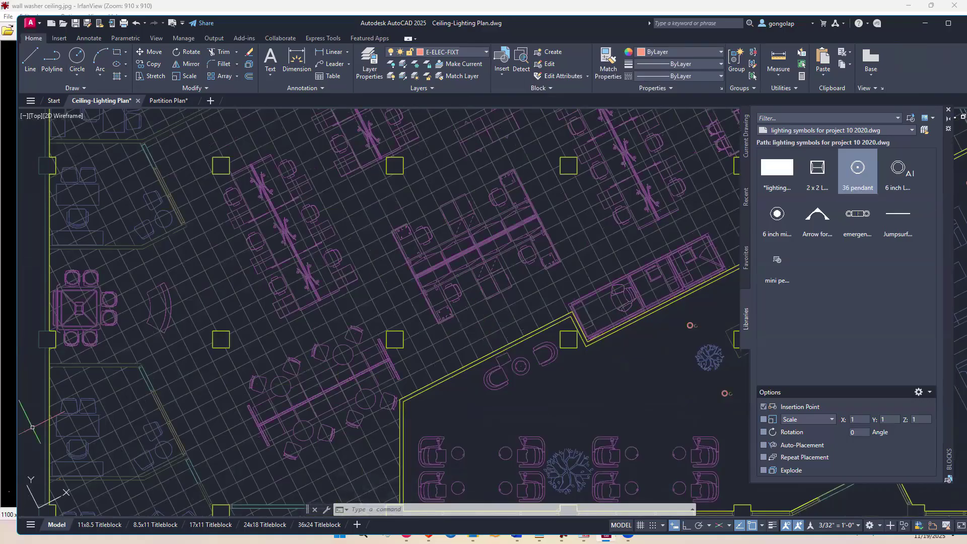
{"action": "key", "text": "alt+Tab"}
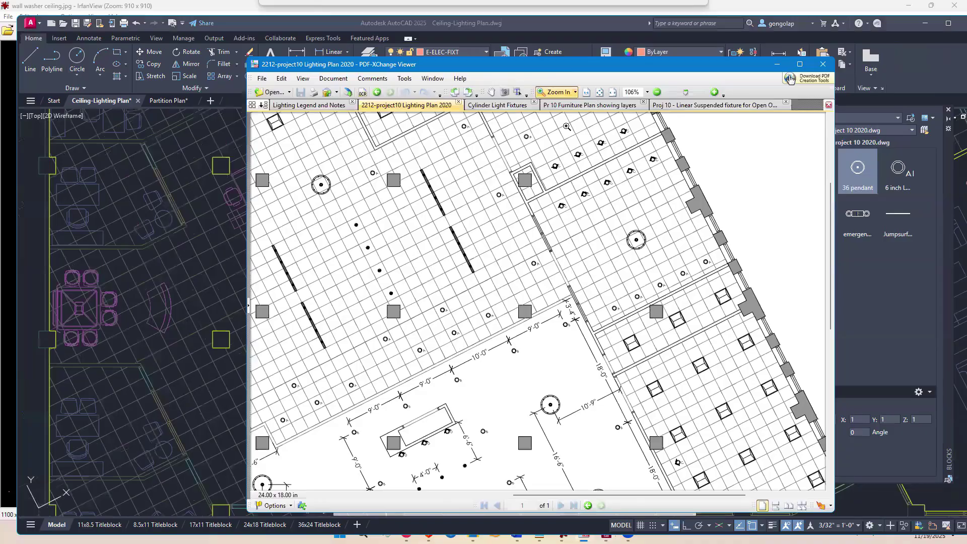
{"action": "key", "text": "ctrl+0"}
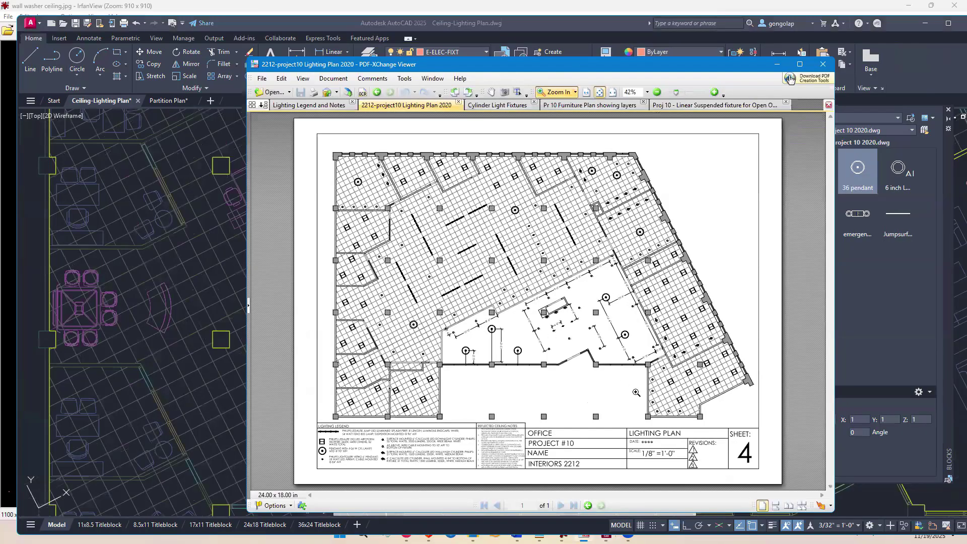
{"action": "left_click", "coordinate": [520, 297]}
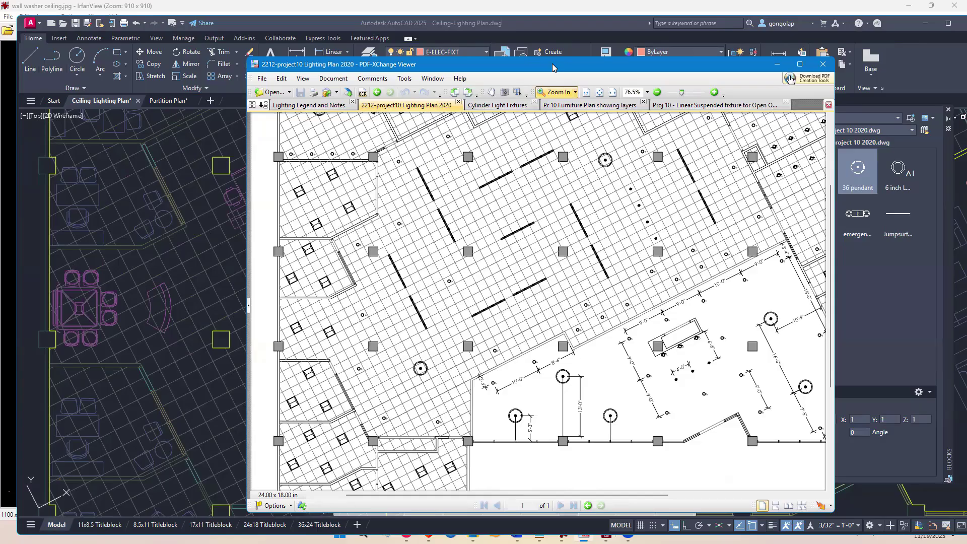
{"action": "left_click_drag", "start_coordinate": [552, 63], "coordinate": [573, 50]}
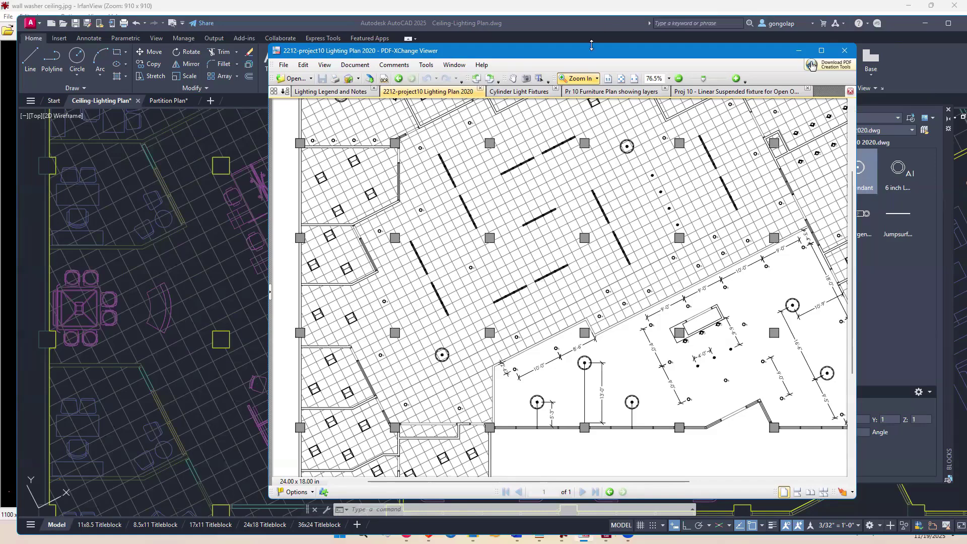
{"action": "key", "text": "alt+Tab"}
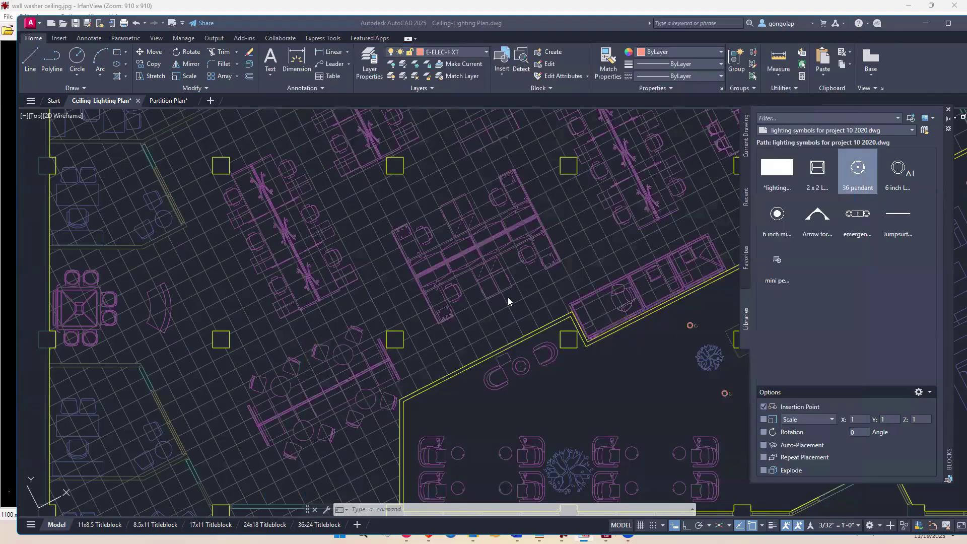
Step: Examine how the central spine of the four-person workstation cluster lines up with the ceiling grid
{"action": "scroll", "coordinate": [456, 229], "scroll_direction": "up", "scroll_amount": 2}
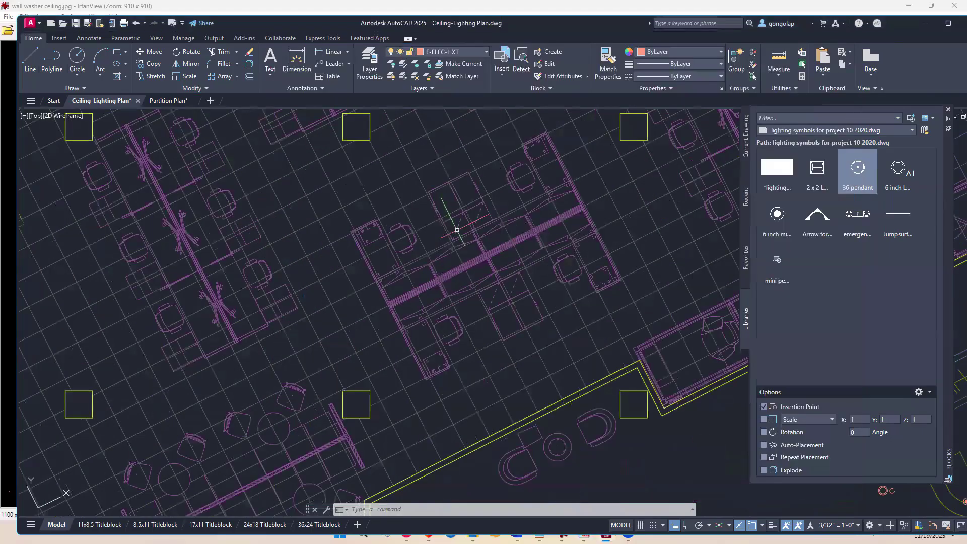
{"action": "scroll", "coordinate": [456, 229], "scroll_direction": "up", "scroll_amount": 2}
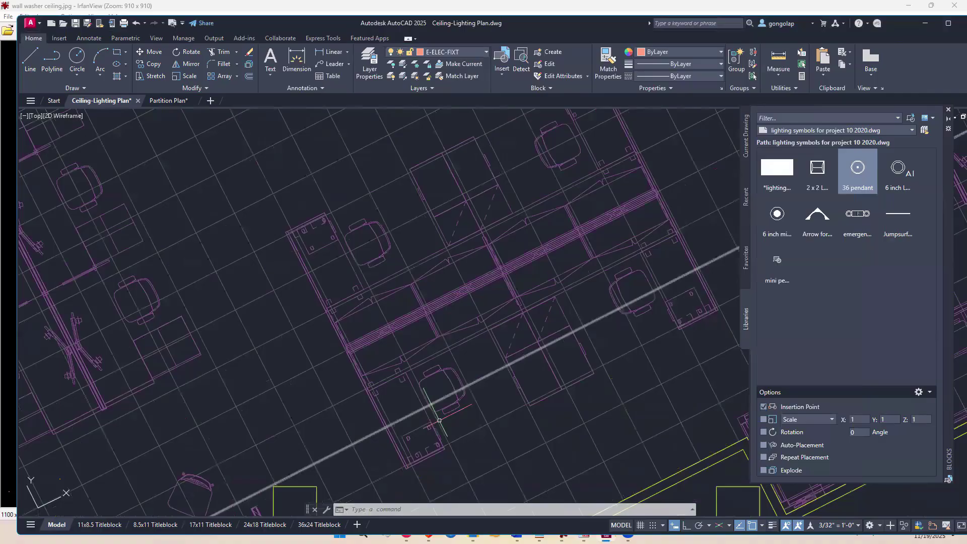
{"action": "scroll", "coordinate": [372, 379], "scroll_direction": "up", "scroll_amount": 2}
{"action": "scroll", "coordinate": [332, 356], "scroll_direction": "up", "scroll_amount": 2}
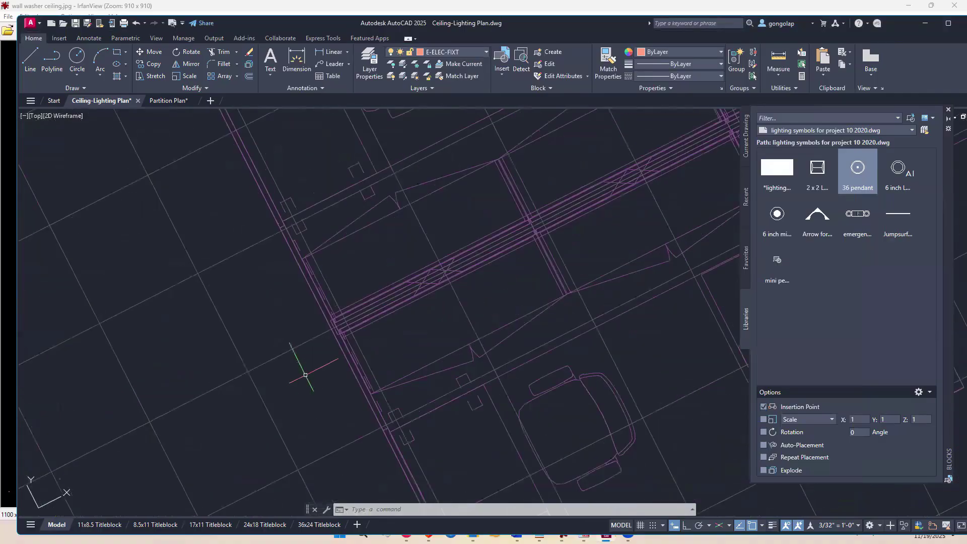
{"action": "scroll", "coordinate": [305, 374], "scroll_direction": "down", "scroll_amount": 2}
{"action": "scroll", "coordinate": [305, 374], "scroll_direction": "down", "scroll_amount": 2}
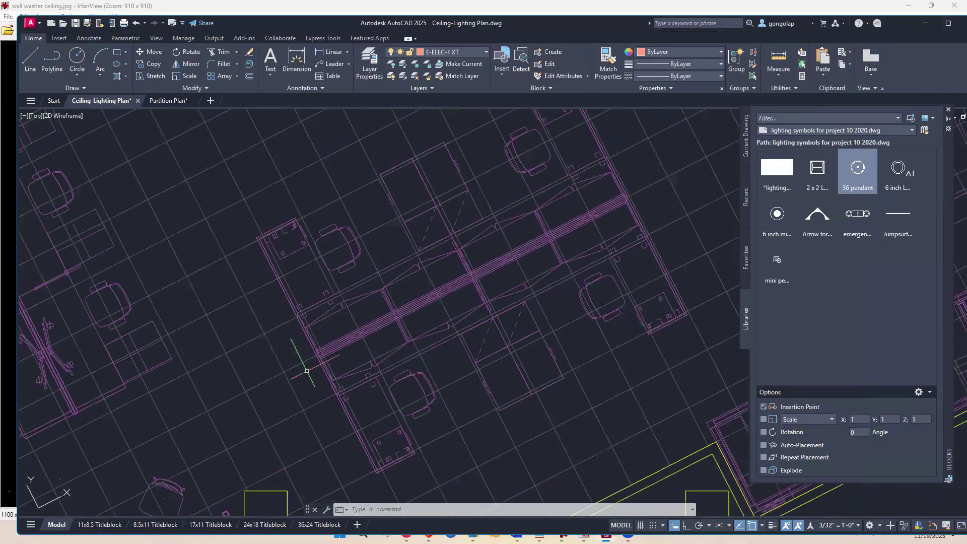
Step: Highlight the ceiling grid line running through the workstation cluster's spine and examine how it passes the end panel and cross panels
{"action": "scroll", "coordinate": [343, 309], "scroll_direction": "up", "scroll_amount": 2}
{"action": "scroll", "coordinate": [298, 398], "scroll_direction": "up", "scroll_amount": 2}
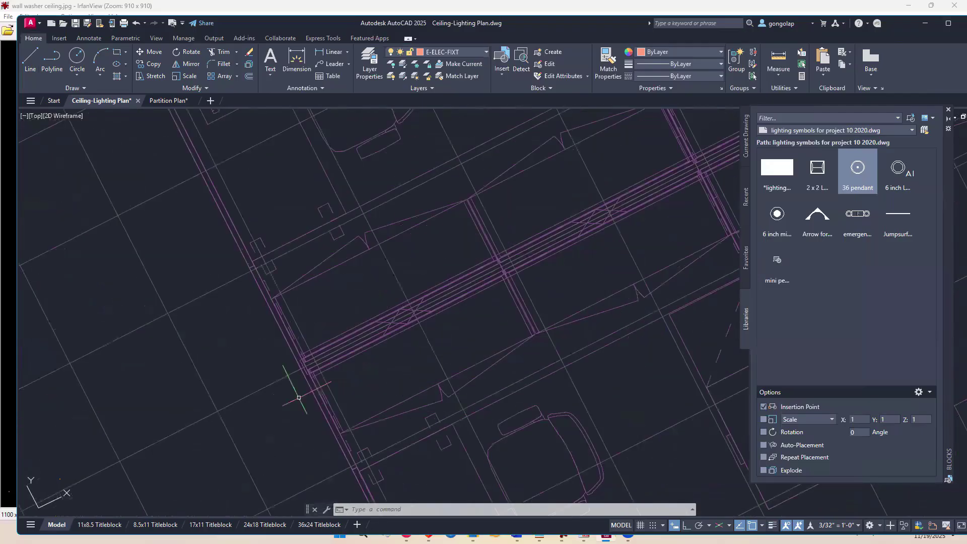
{"action": "left_click", "coordinate": [317, 375]}
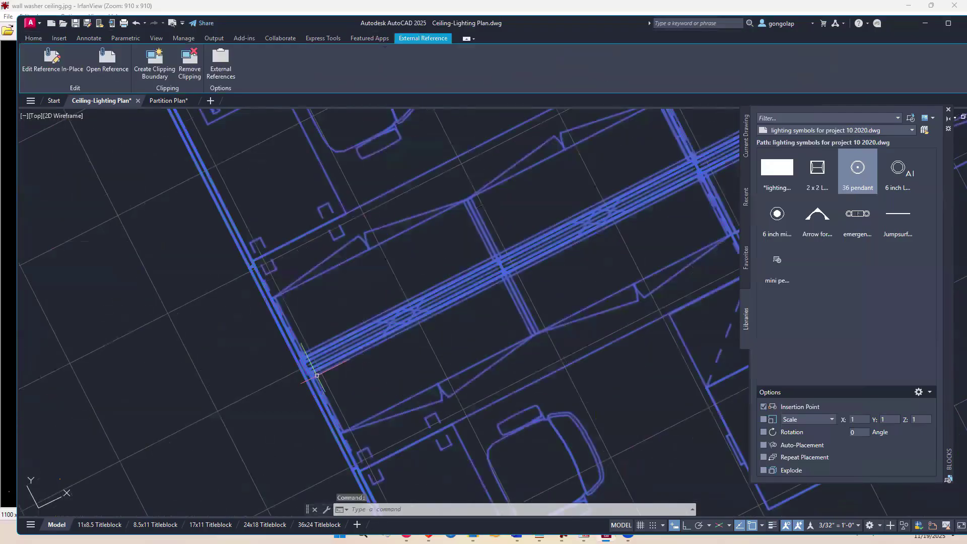
{"action": "key", "text": "Escape"}
{"action": "scroll", "coordinate": [307, 383], "scroll_direction": "down", "scroll_amount": 2}
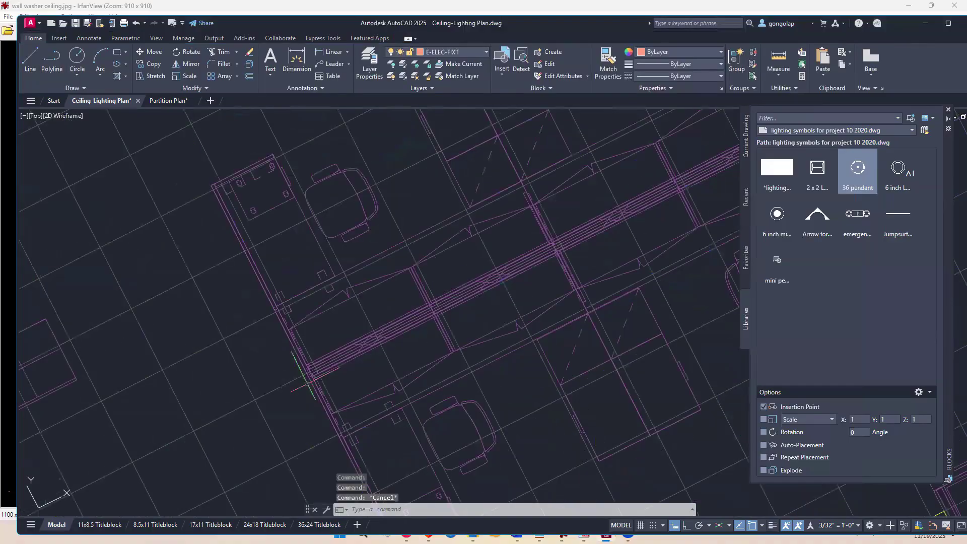
{"action": "scroll", "coordinate": [300, 377], "scroll_direction": "up", "scroll_amount": 6}
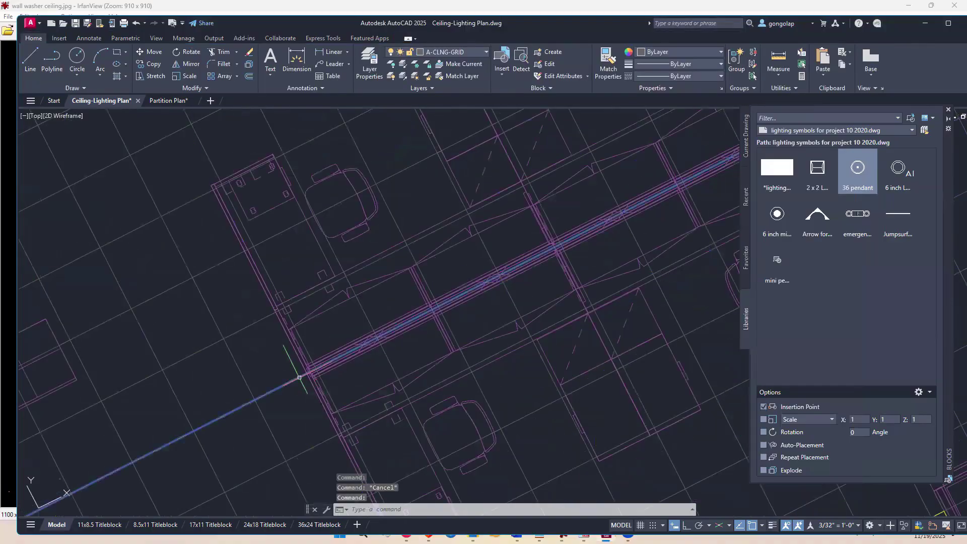
{"action": "scroll", "coordinate": [387, 332], "scroll_direction": "down", "scroll_amount": 2}
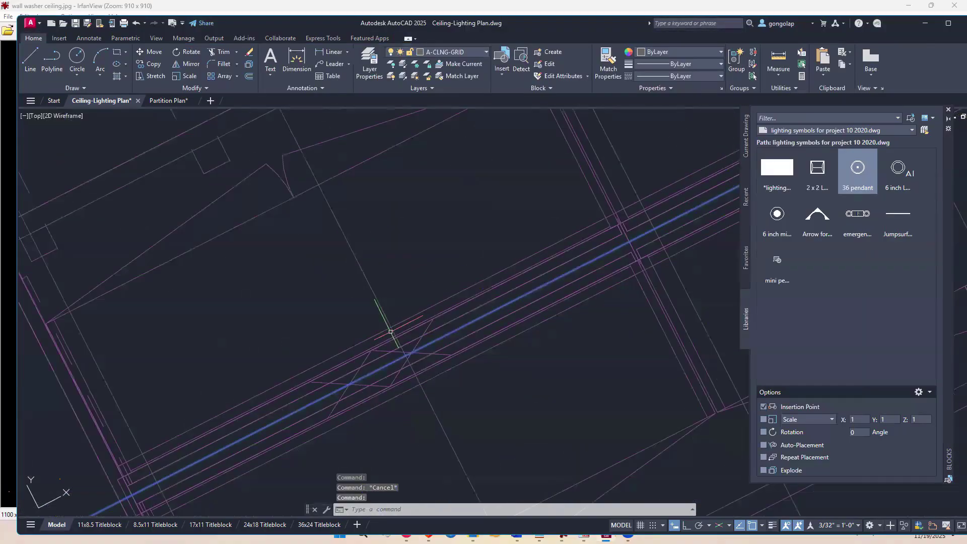
{"action": "scroll", "coordinate": [381, 373], "scroll_direction": "down", "scroll_amount": 2}
{"action": "scroll", "coordinate": [373, 375], "scroll_direction": "down", "scroll_amount": 2}
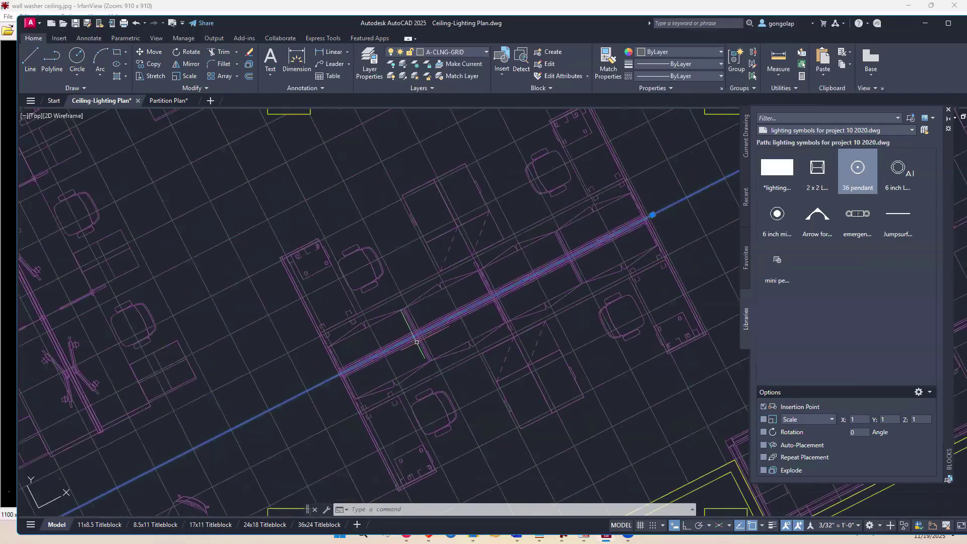
{"action": "key", "text": "Delete"}
{"action": "key", "text": "Escape"}
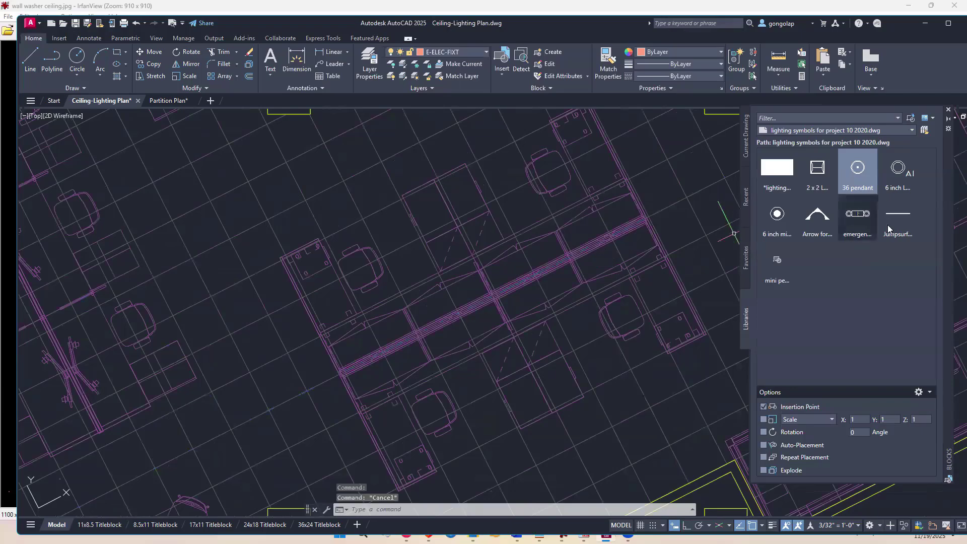
Step: Insert the Jumpsurf Linear Fluor block, choosing to redefine it, on a ceiling grid line in the aisle beside the workstation cluster
{"action": "mouse_move", "coordinate": [891, 217]}
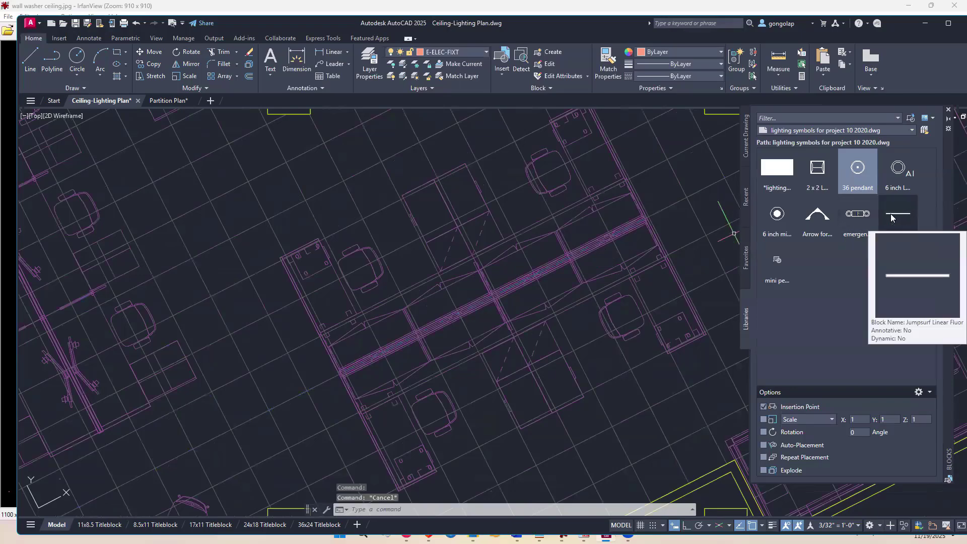
{"action": "left_click_drag", "start_coordinate": [892, 218], "coordinate": [642, 265]}
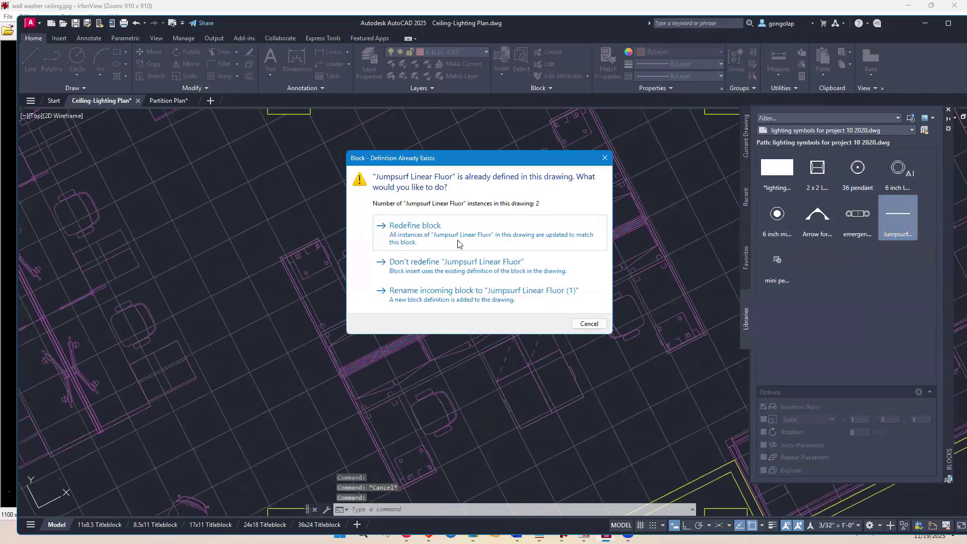
{"action": "left_click", "coordinate": [436, 237]}
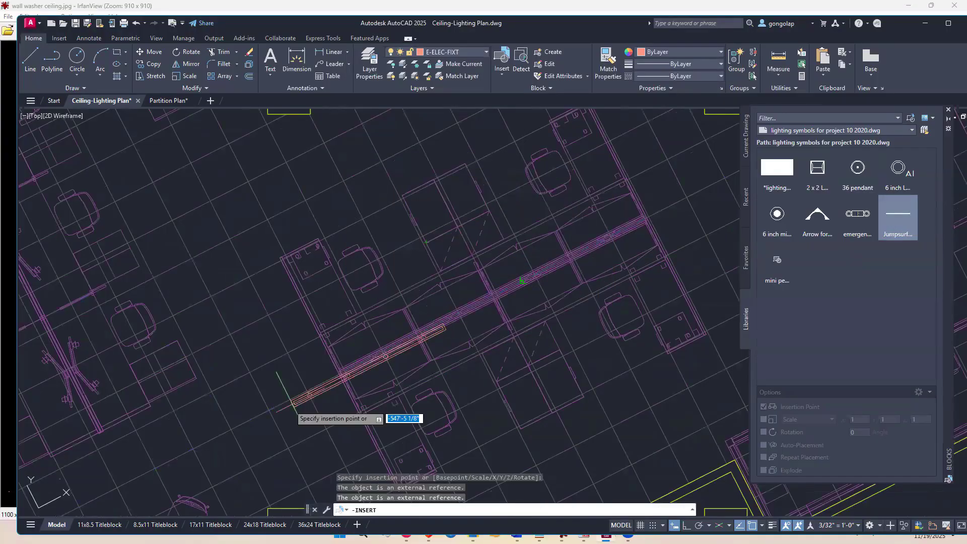
{"action": "left_click", "coordinate": [304, 411]}
{"action": "middle_click_drag", "start_coordinate": [399, 331], "coordinate": [493, 240]}
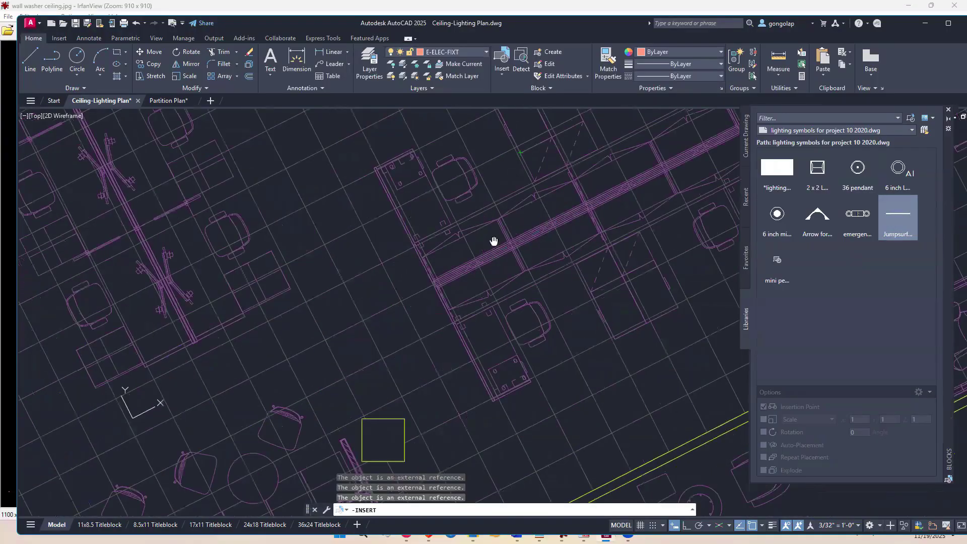
{"action": "left_click", "coordinate": [252, 378]}
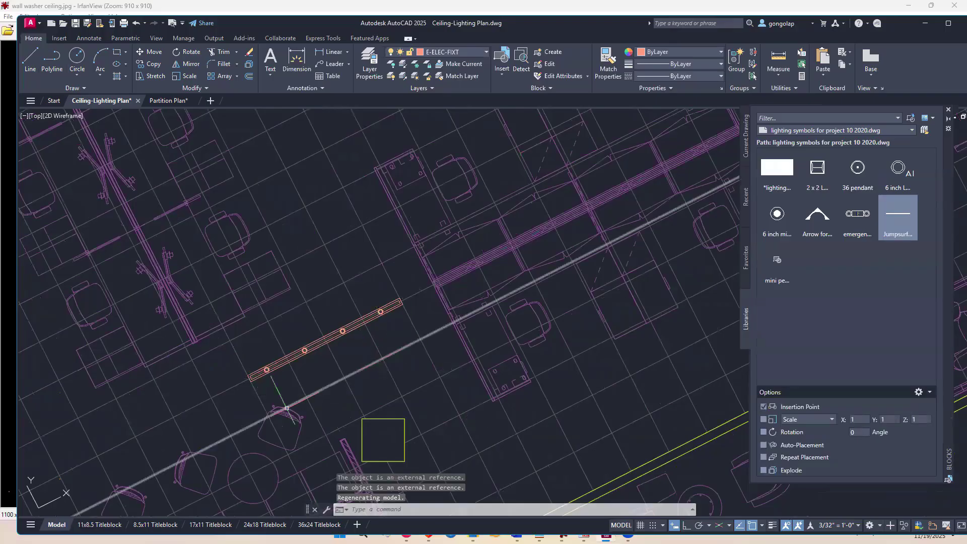
Step: Examine how the linear fixture in the aisle sits on its ceiling grid line and relates to the cluster's spine
{"action": "scroll", "coordinate": [235, 398], "scroll_direction": "up", "scroll_amount": 5}
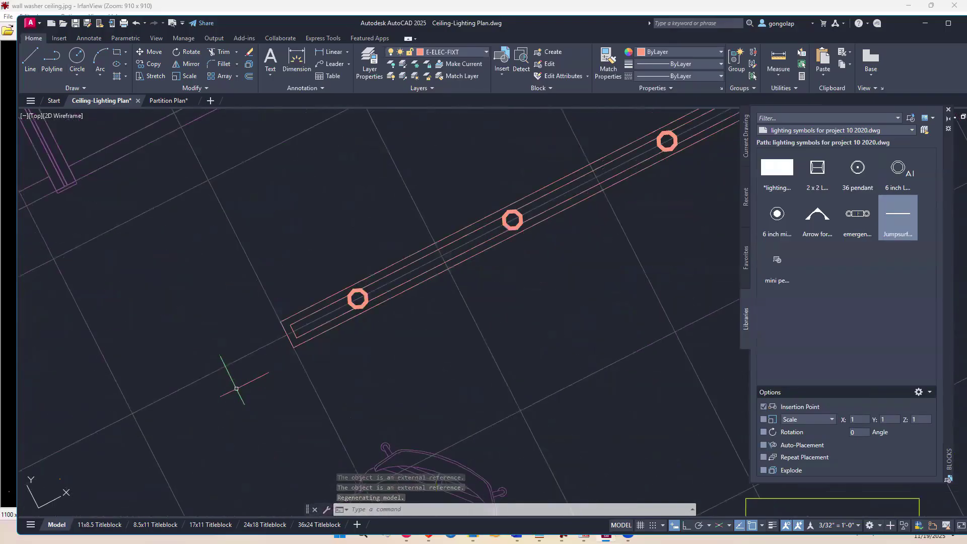
{"action": "scroll", "coordinate": [352, 362], "scroll_direction": "down", "scroll_amount": 2}
{"action": "middle_click_drag", "start_coordinate": [352, 362], "coordinate": [312, 392]}
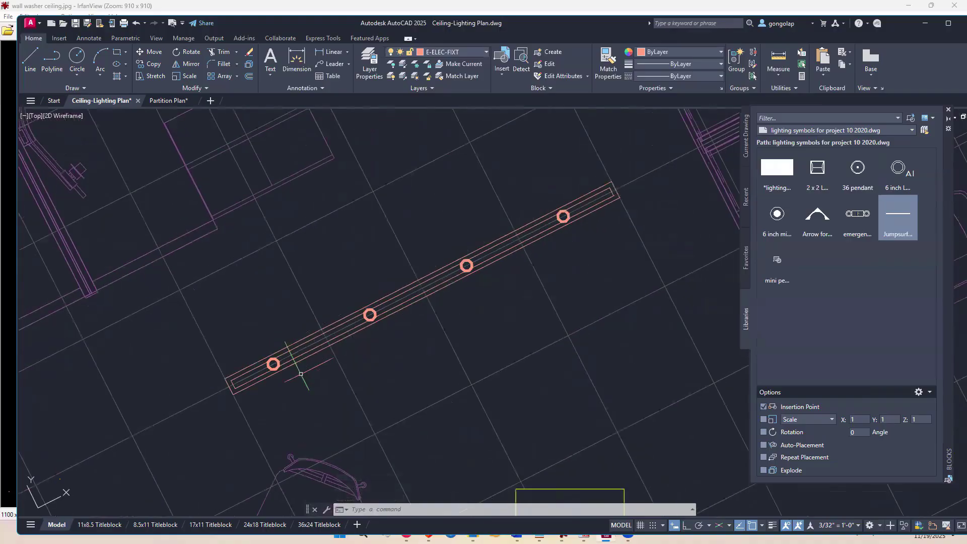
{"action": "scroll", "coordinate": [301, 373], "scroll_direction": "down", "scroll_amount": 2}
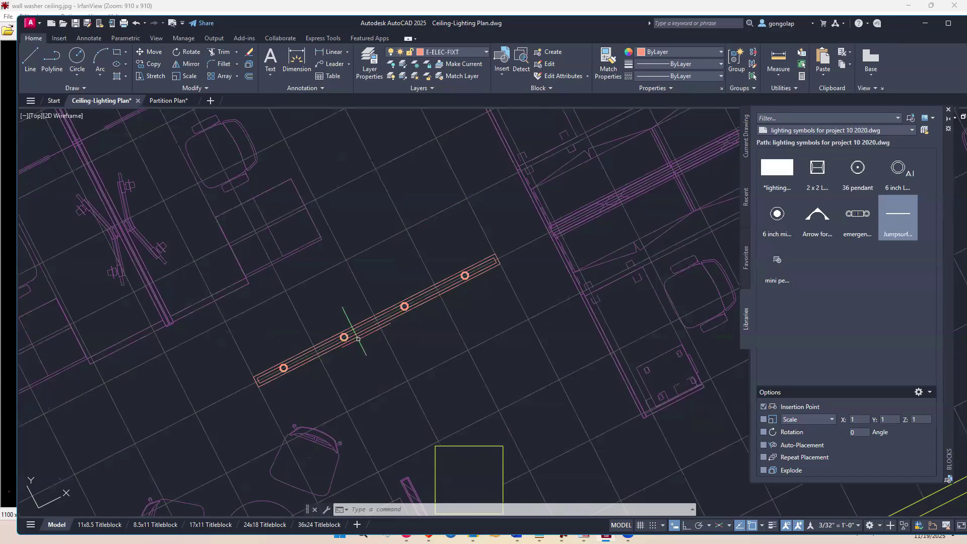
{"action": "left_click", "coordinate": [243, 388]}
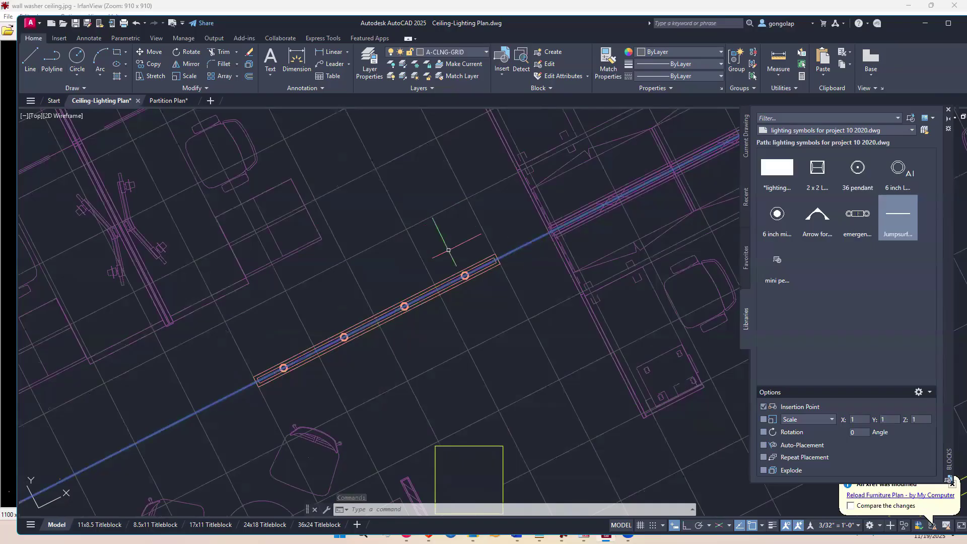
{"action": "key", "text": "Escape"}
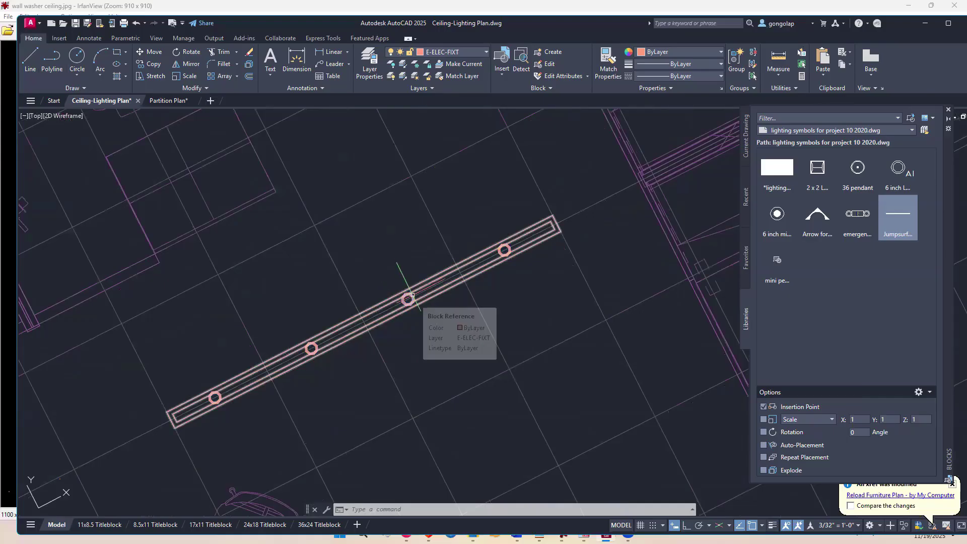
{"action": "scroll", "coordinate": [413, 307], "scroll_direction": "down", "scroll_amount": 2}
{"action": "middle_click_drag", "start_coordinate": [476, 314], "coordinate": [424, 355]}
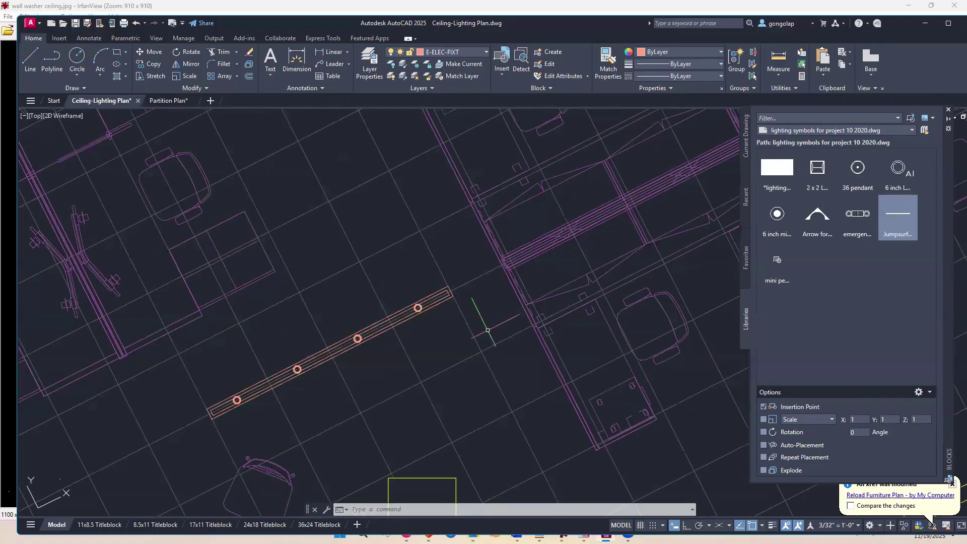
{"action": "scroll", "coordinate": [487, 330], "scroll_direction": "down", "scroll_amount": 2}
{"action": "mouse_move", "coordinate": [487, 330]}
{"action": "middle_mouse_down"}
{"action": "mouse_move", "coordinate": [444, 379]}
{"action": "mouse_move", "coordinate": [404, 386]}
{"action": "middle_mouse_up"}
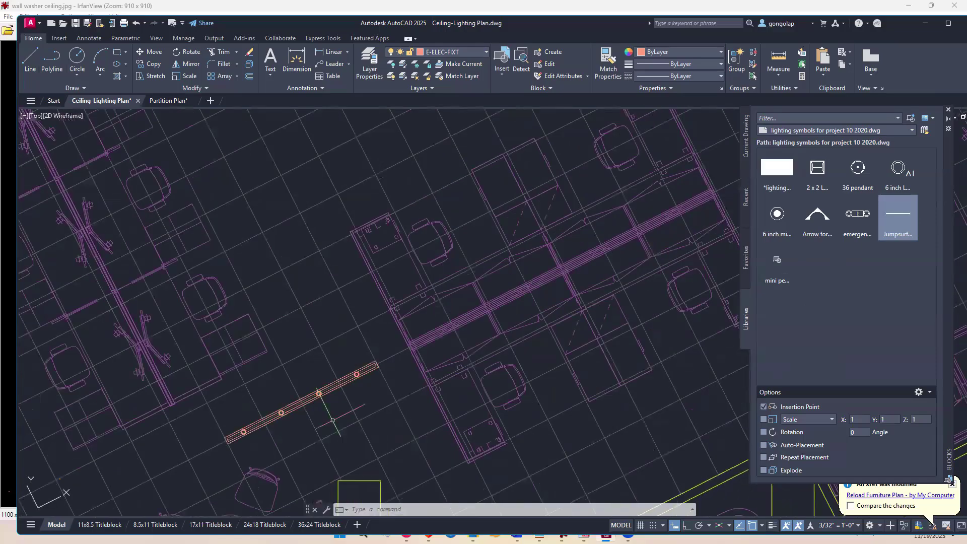
{"action": "scroll", "coordinate": [333, 420], "scroll_direction": "up", "scroll_amount": 2}
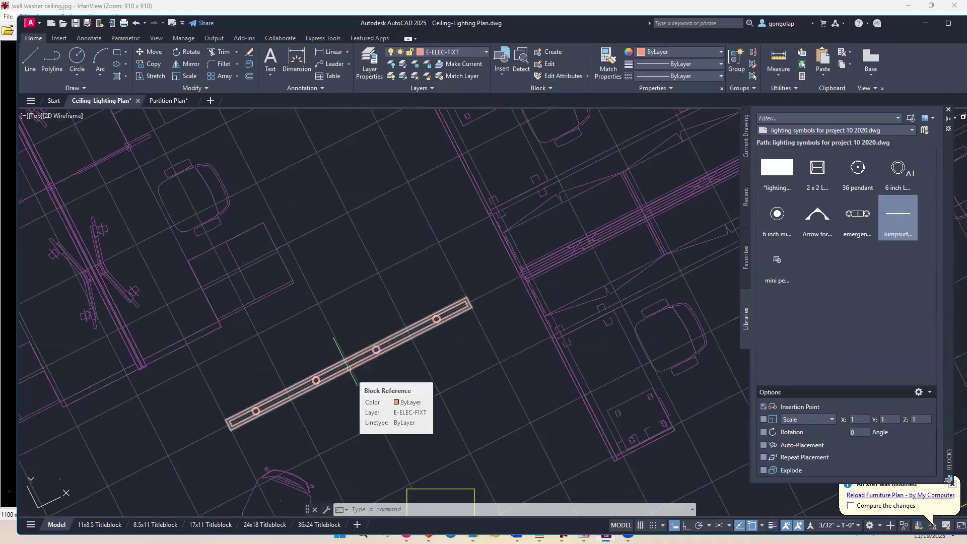
{"action": "type", "text": "ct o"}
{"action": "key", "text": "Return"}
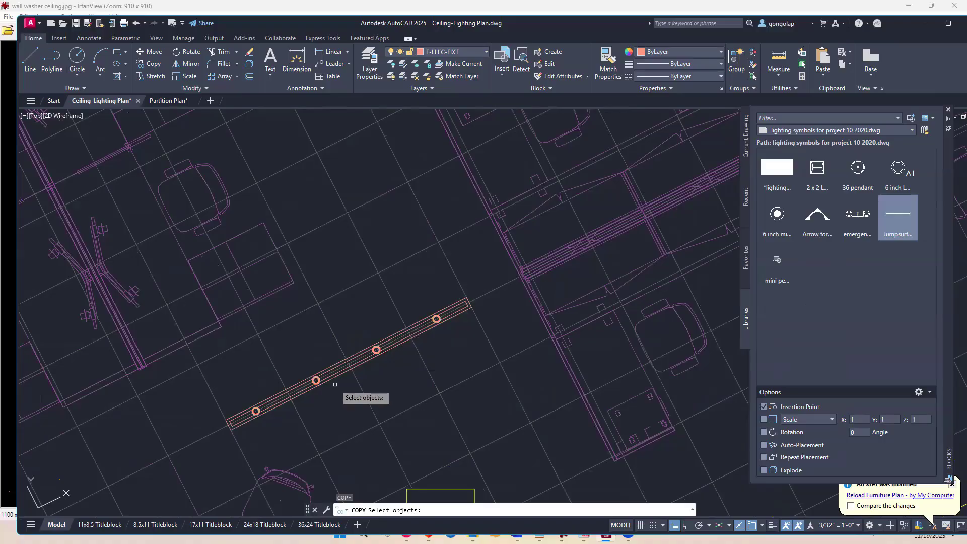
{"action": "key", "text": "Escape"}
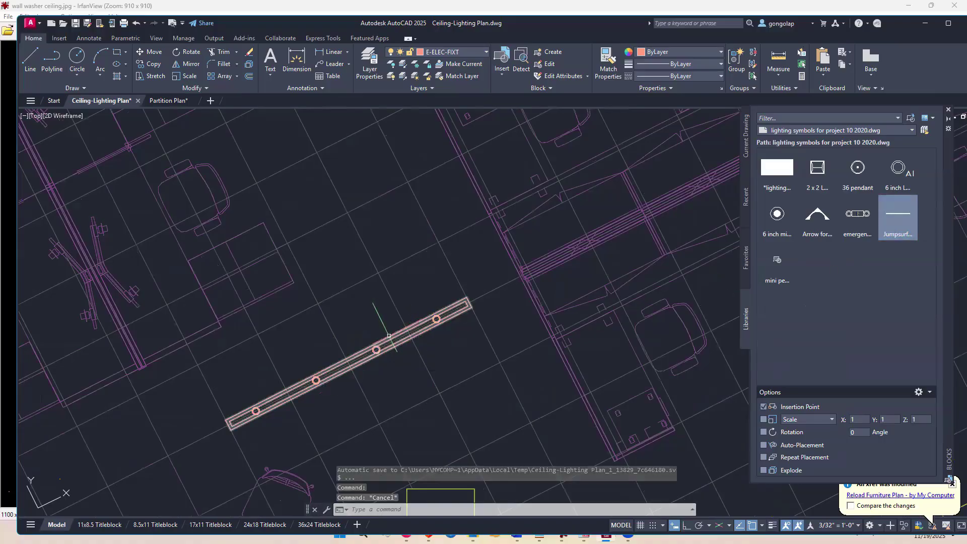
Step: Erase the linear fixture placed in the aisle beside the workstation cluster
{"action": "left_click", "coordinate": [389, 335]}
{"action": "type", "text": "e"}
{"action": "key", "text": "Return"}
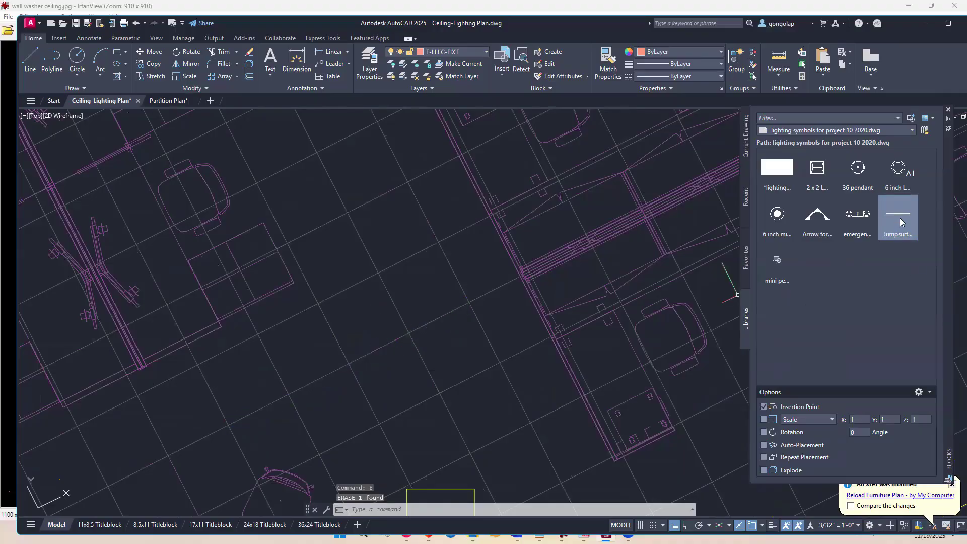
Step: Insert a Jumpsurf Linear Fluor fixture along the cluster's spine, snapped to the ceiling grid intersection just inside the end panel
{"action": "left_click_drag", "start_coordinate": [901, 220], "coordinate": [733, 249]}
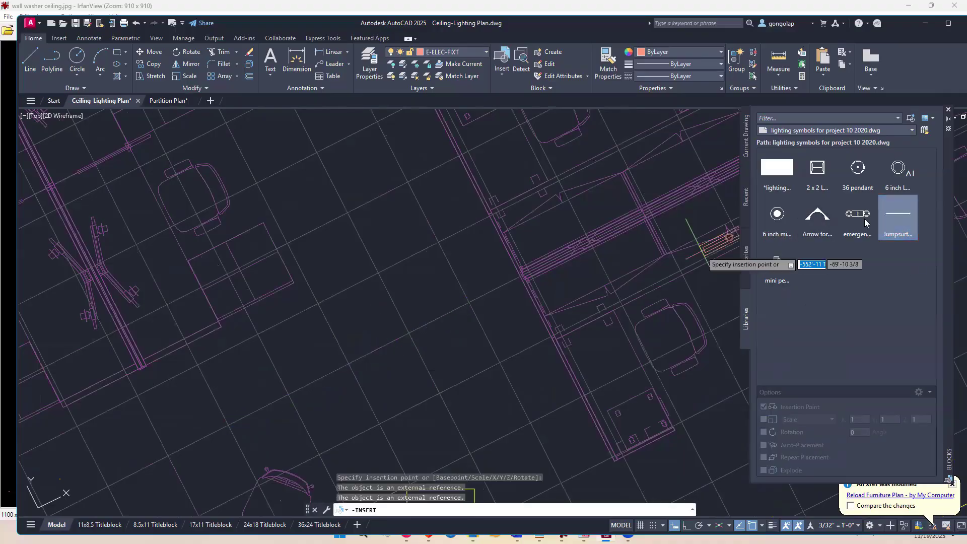
{"action": "scroll", "coordinate": [584, 247], "scroll_direction": "up", "scroll_amount": 3}
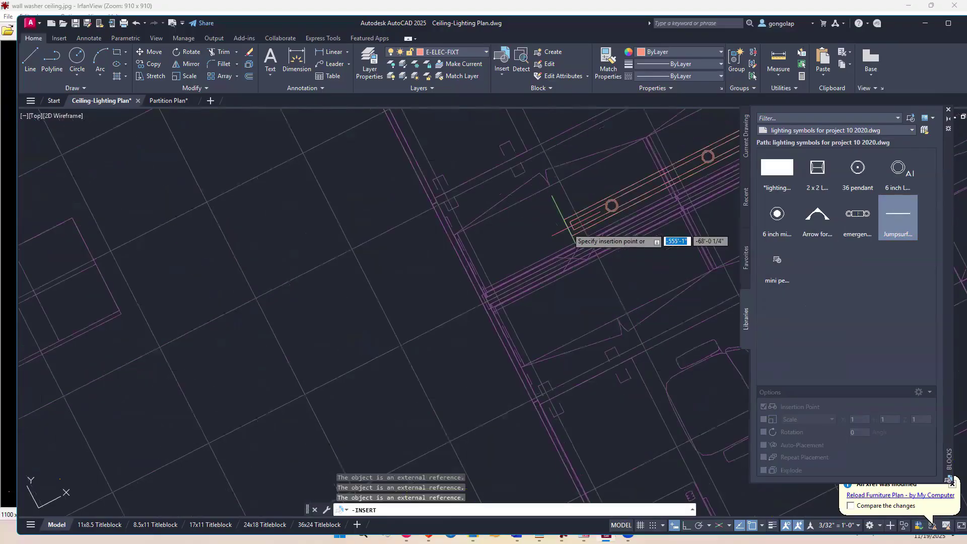
{"action": "scroll", "coordinate": [503, 285], "scroll_direction": "up", "scroll_amount": 4}
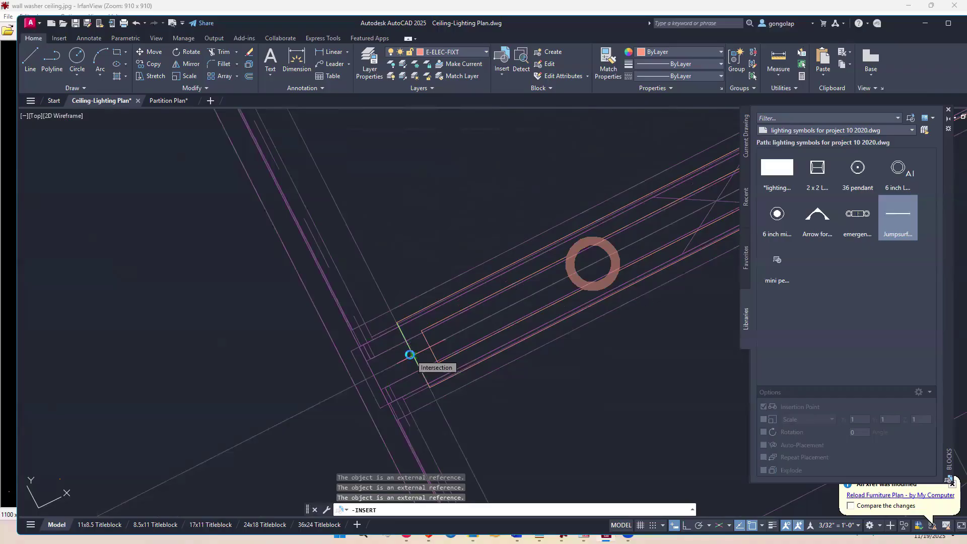
{"action": "left_click", "coordinate": [413, 356]}
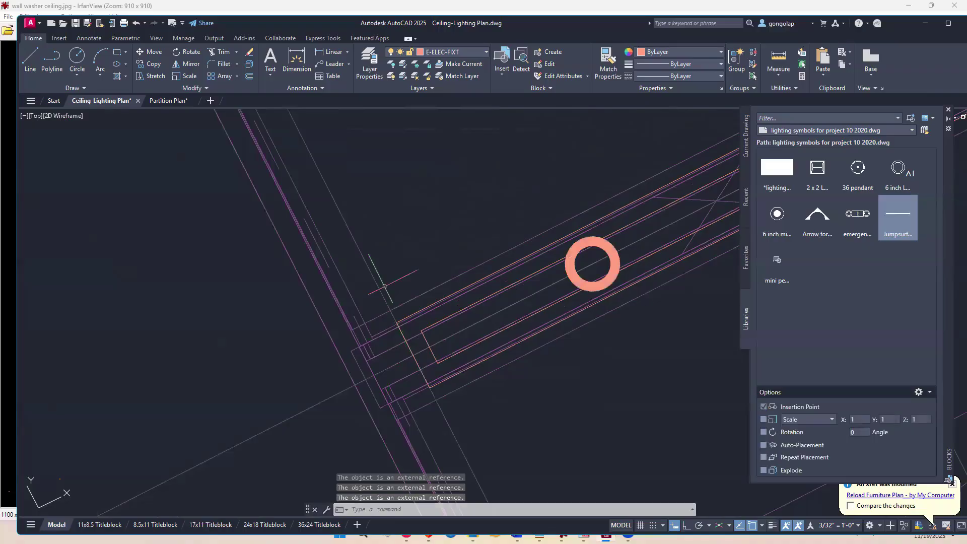
{"action": "left_click", "coordinate": [343, 391]}
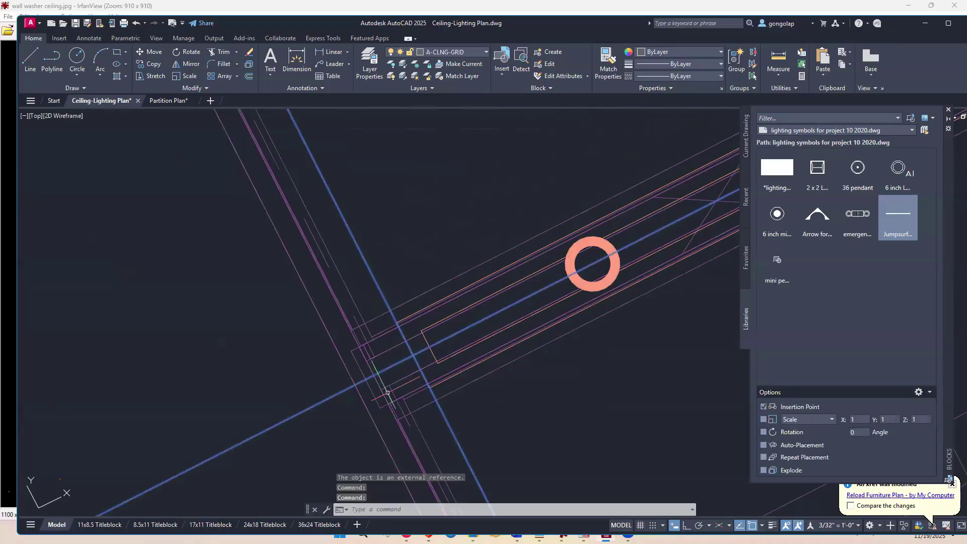
{"action": "key", "text": "Escape"}
{"action": "scroll", "coordinate": [409, 368], "scroll_direction": "down", "scroll_amount": 2}
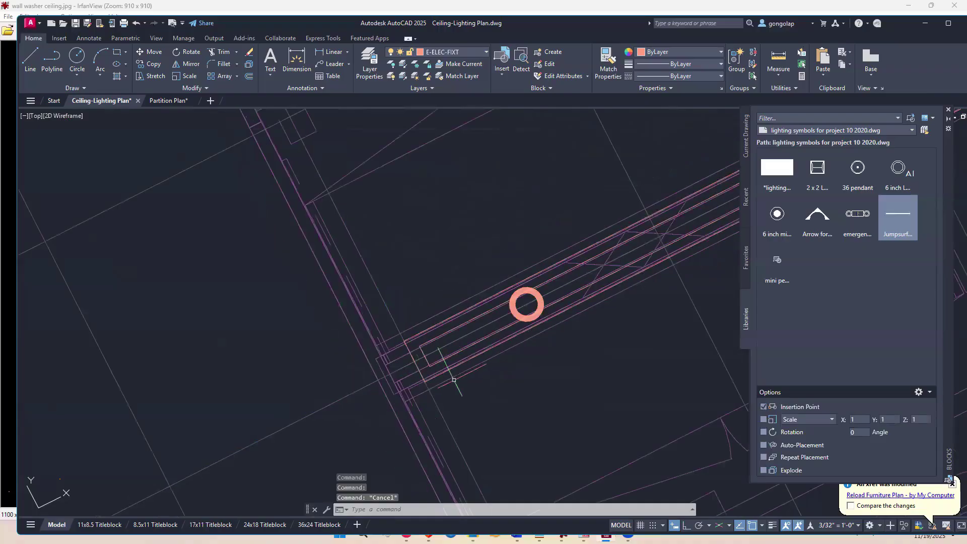
{"action": "scroll", "coordinate": [454, 370], "scroll_direction": "down", "scroll_amount": 2}
{"action": "scroll", "coordinate": [416, 409], "scroll_direction": "down", "scroll_amount": 5}
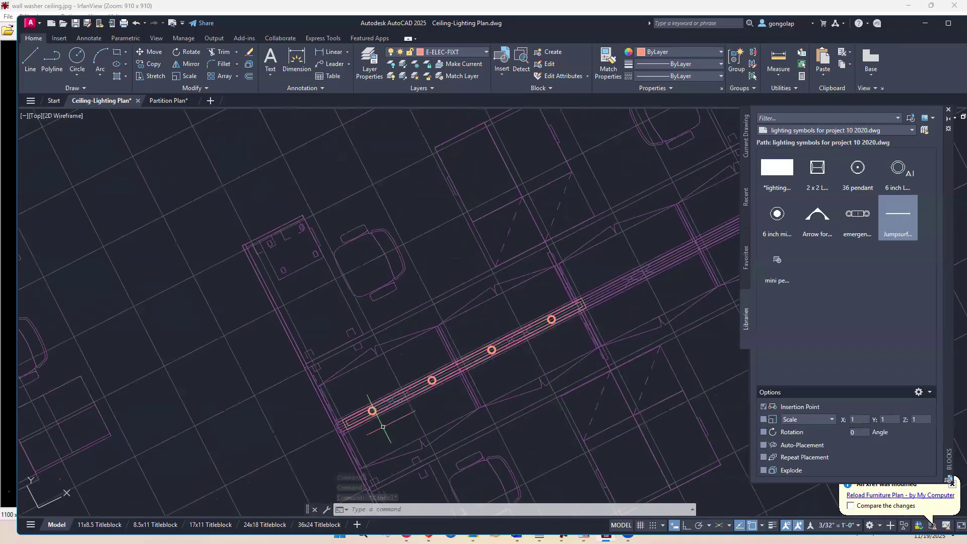
Step: Insert a second Jumpsurf Linear Fluor fixture along the cluster's spine, using an intersection snap at a ceiling grid crossing past the first fixture
{"action": "middle_click_drag", "start_coordinate": [594, 345], "coordinate": [474, 378]}
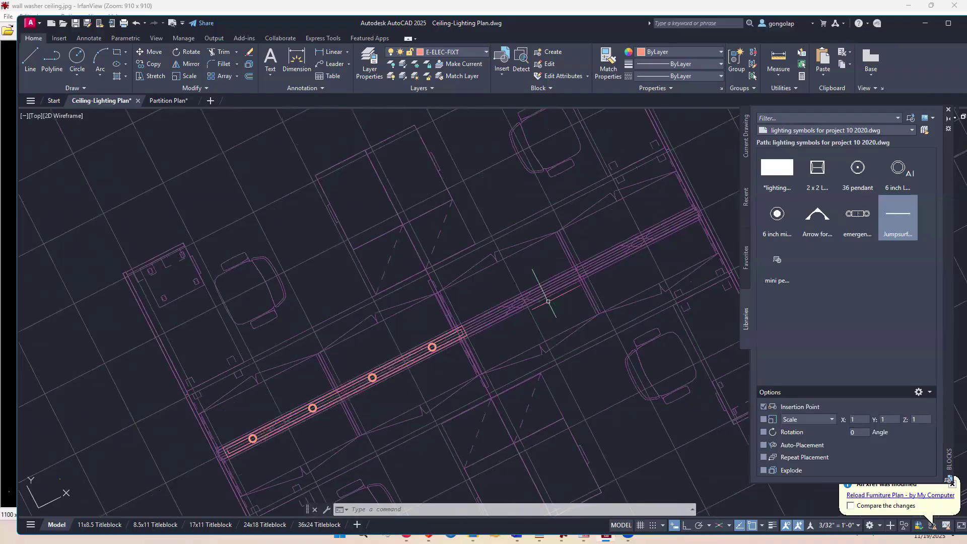
{"action": "middle_click_drag", "start_coordinate": [629, 211], "coordinate": [549, 255]}
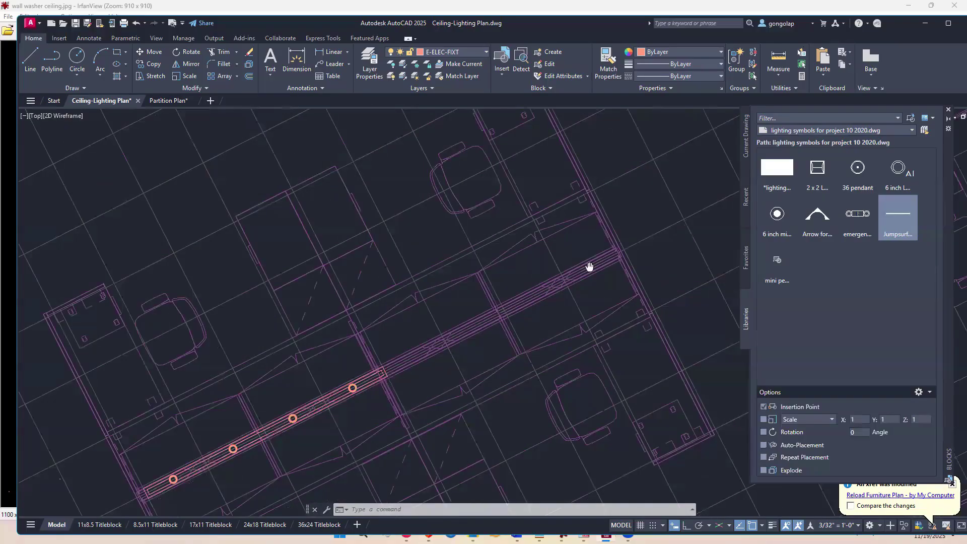
{"action": "left_click", "coordinate": [895, 212]}
{"action": "scroll", "coordinate": [459, 348], "scroll_direction": "up", "scroll_amount": 5}
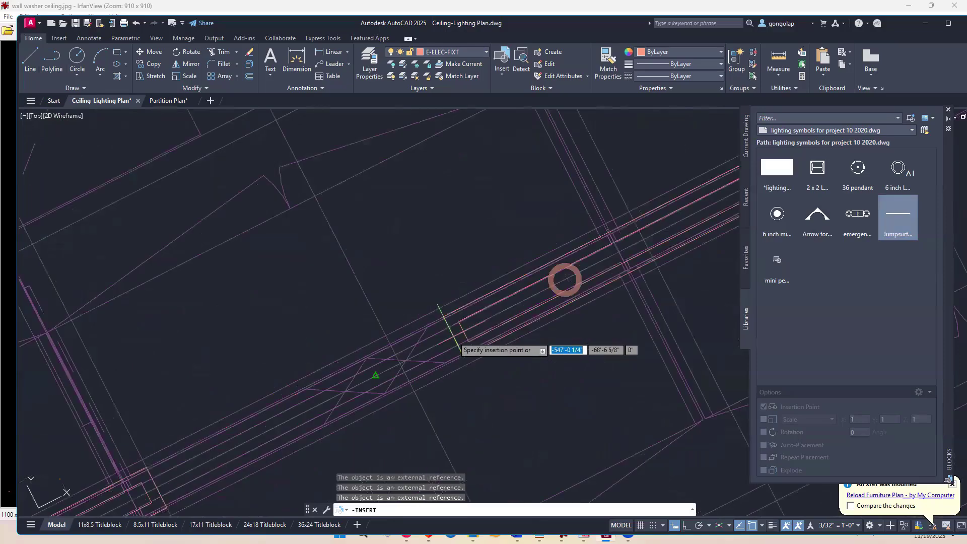
{"action": "scroll", "coordinate": [443, 362], "scroll_direction": "up", "scroll_amount": 3}
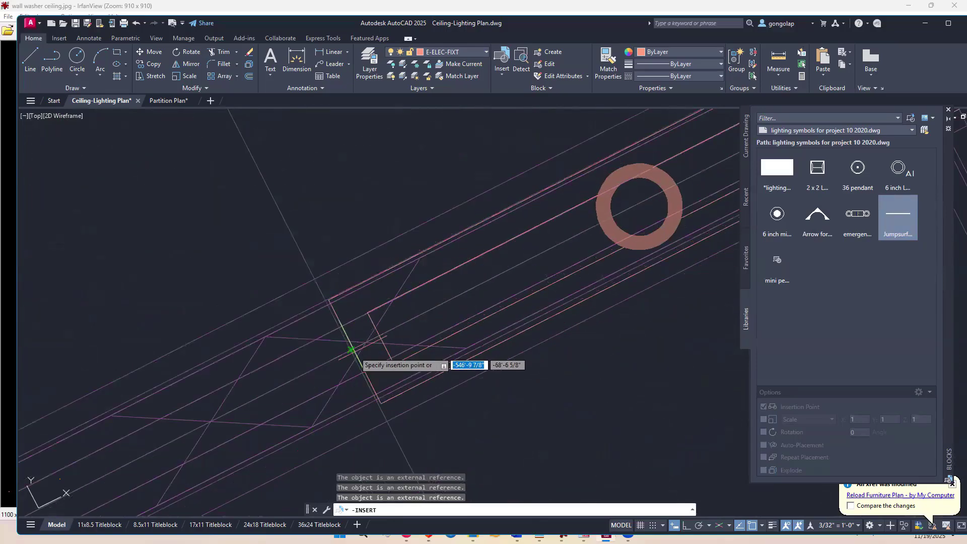
{"action": "scroll", "coordinate": [353, 348], "scroll_direction": "up", "scroll_amount": 2}
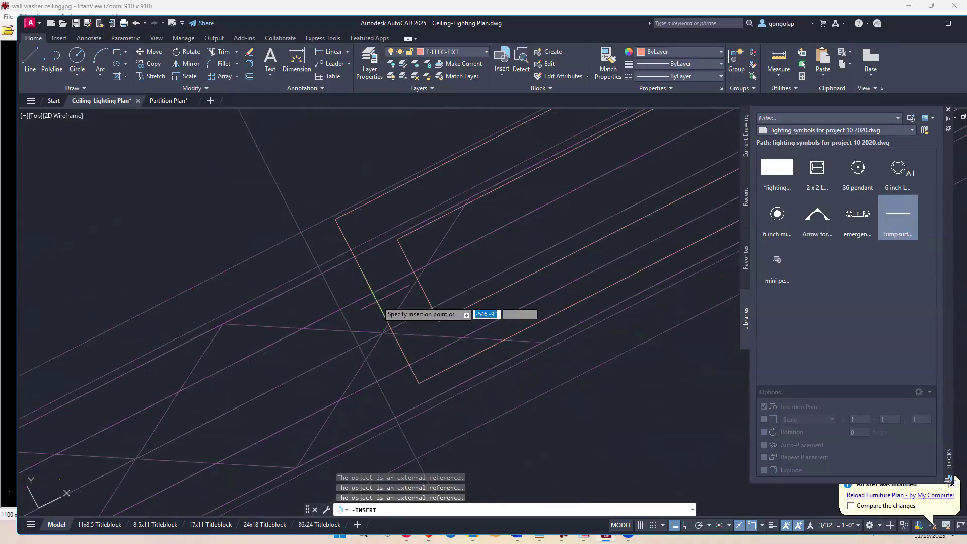
{"action": "scroll", "coordinate": [385, 317], "scroll_direction": "up", "scroll_amount": 3}
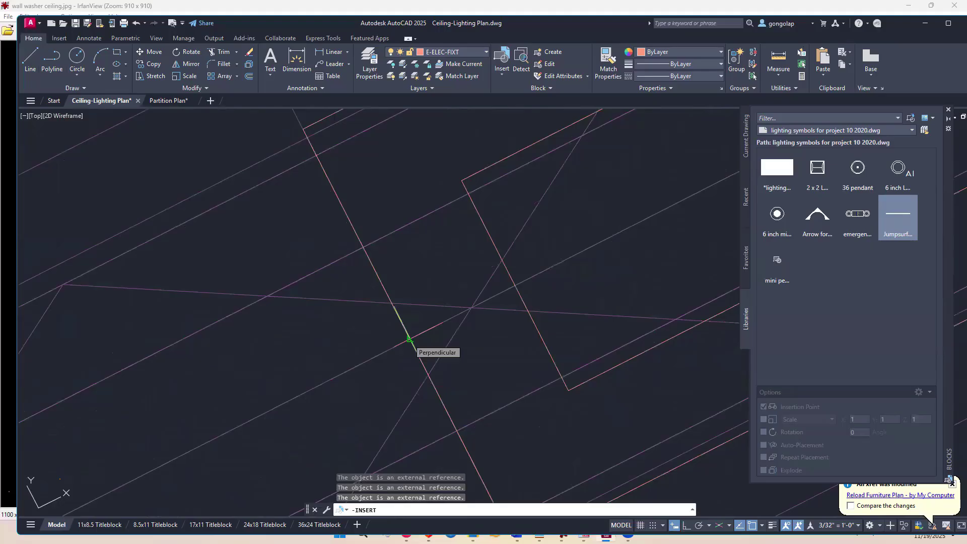
{"action": "scroll", "coordinate": [409, 339], "scroll_direction": "up", "scroll_amount": 3}
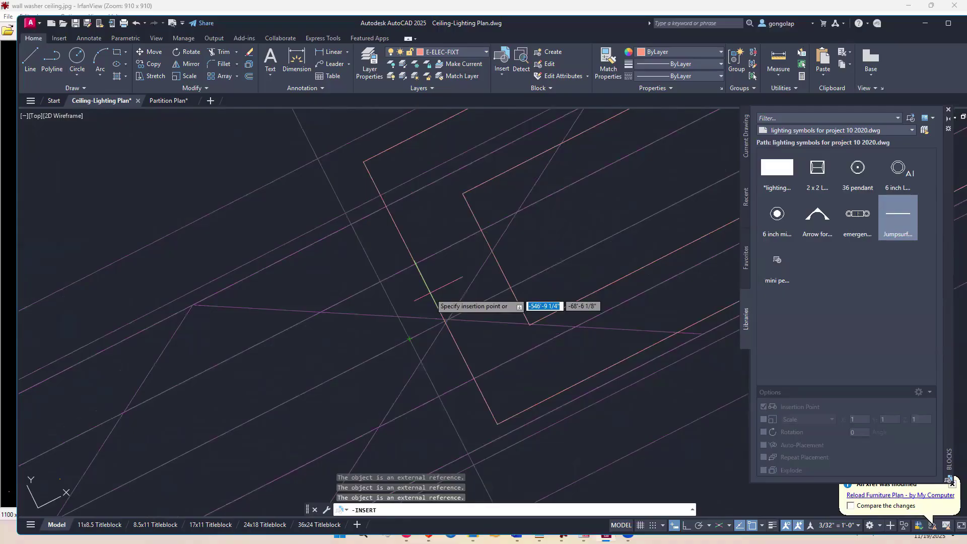
{"action": "type", "text": "int"}
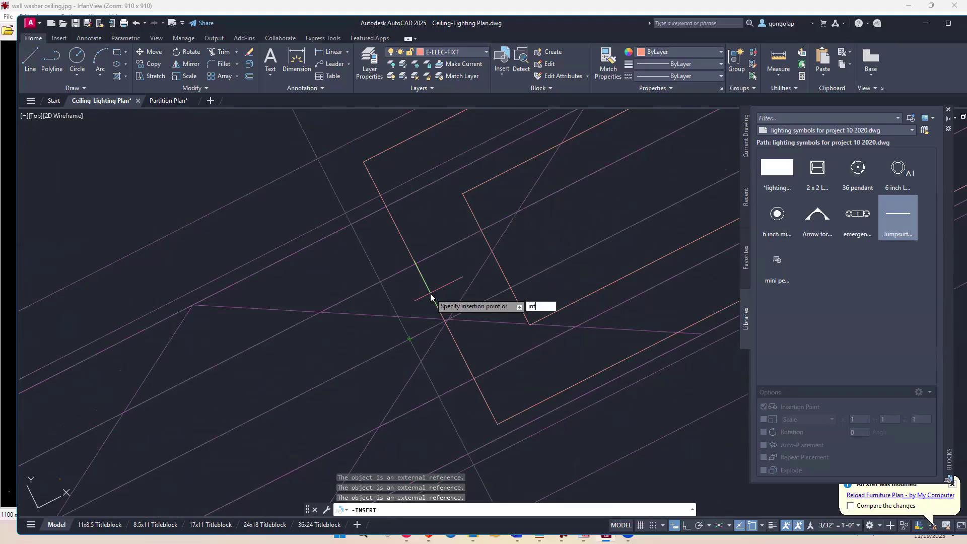
{"action": "key", "text": "Return"}
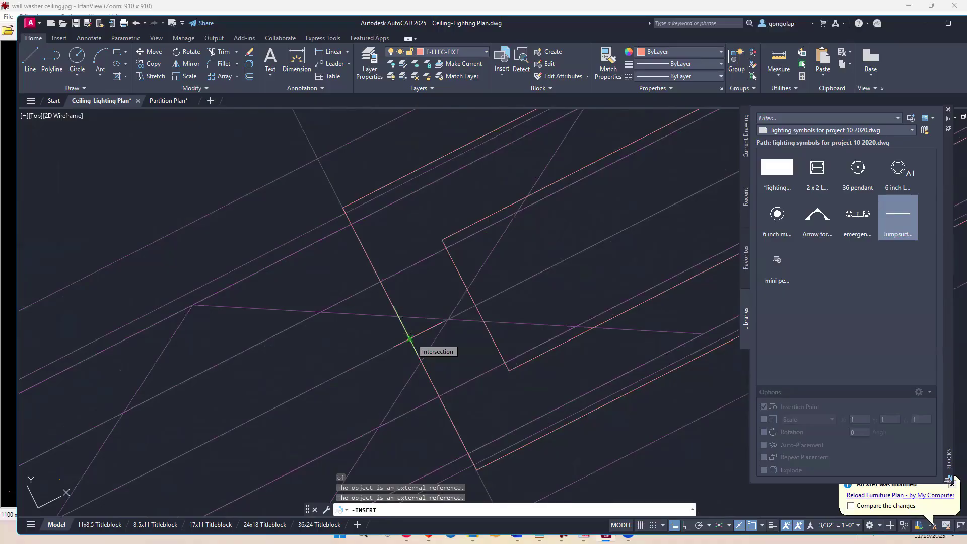
{"action": "left_click", "coordinate": [411, 338]}
Step: Move the second linear fixture 2'-0" back along the spine to the ceiling grid intersection beside the first fixture's end
{"action": "scroll", "coordinate": [371, 357], "scroll_direction": "down", "scroll_amount": 2}
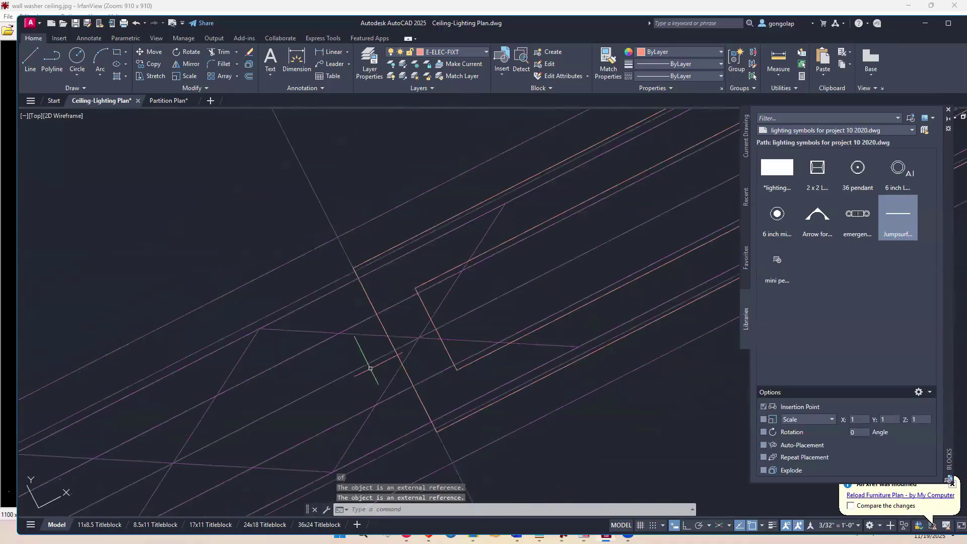
{"action": "scroll", "coordinate": [414, 413], "scroll_direction": "down", "scroll_amount": 3}
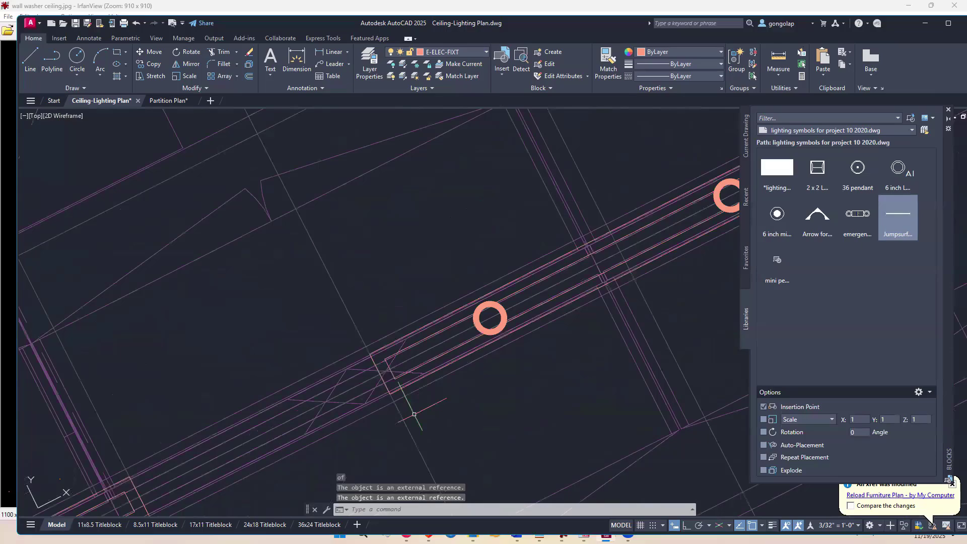
{"action": "scroll", "coordinate": [459, 418], "scroll_direction": "down", "scroll_amount": 4}
{"action": "middle_click_drag", "start_coordinate": [460, 418], "coordinate": [444, 373]}
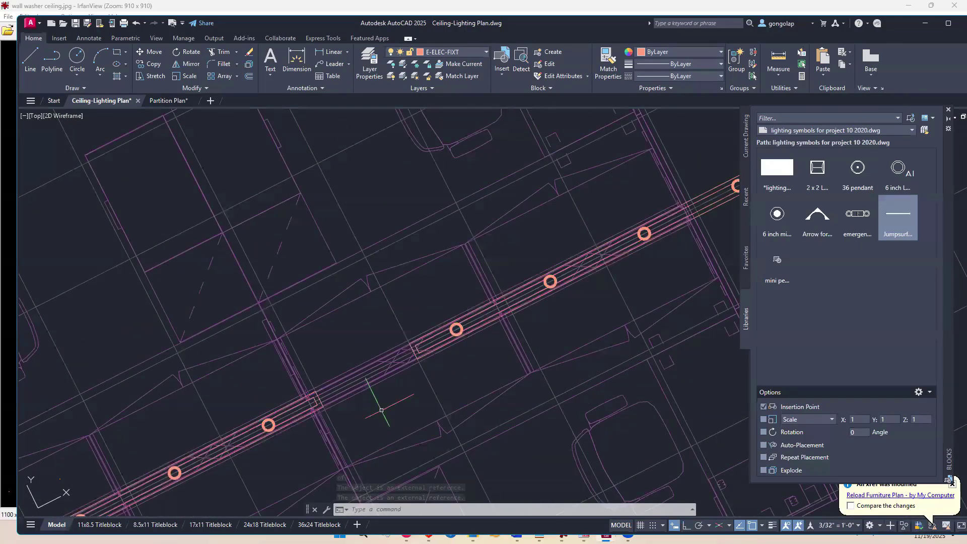
{"action": "scroll", "coordinate": [483, 375], "scroll_direction": "down", "scroll_amount": 2}
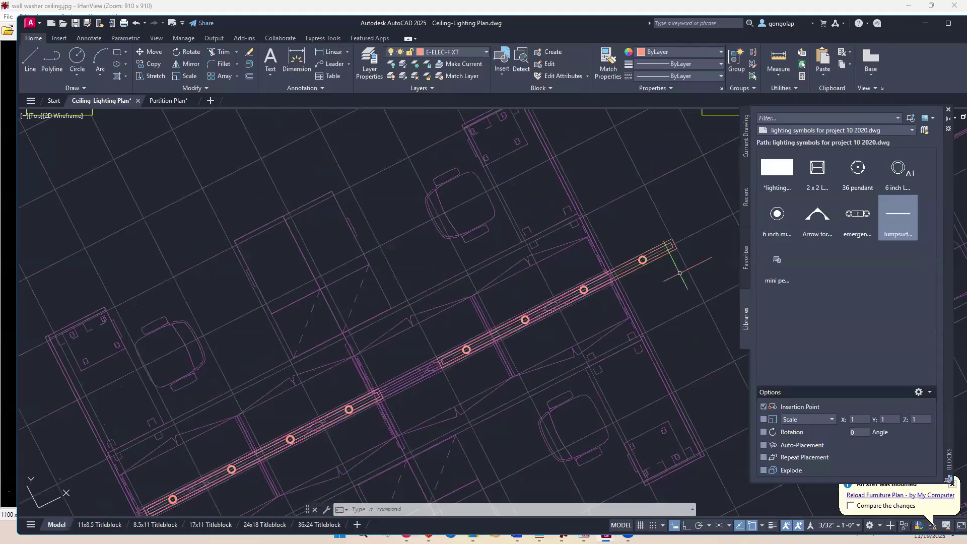
{"action": "scroll", "coordinate": [414, 416], "scroll_direction": "up", "scroll_amount": 2}
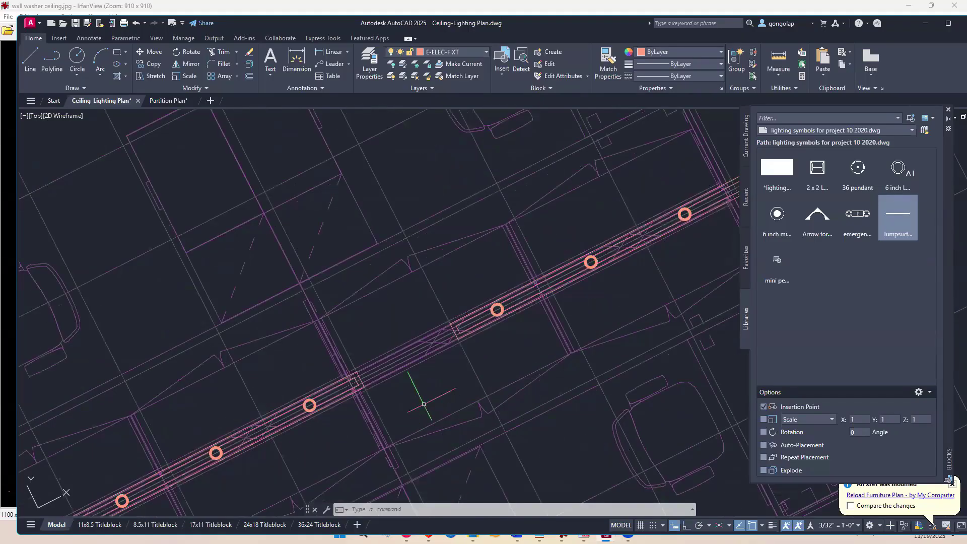
{"action": "type", "text": "m"}
{"action": "key", "text": "Return"}
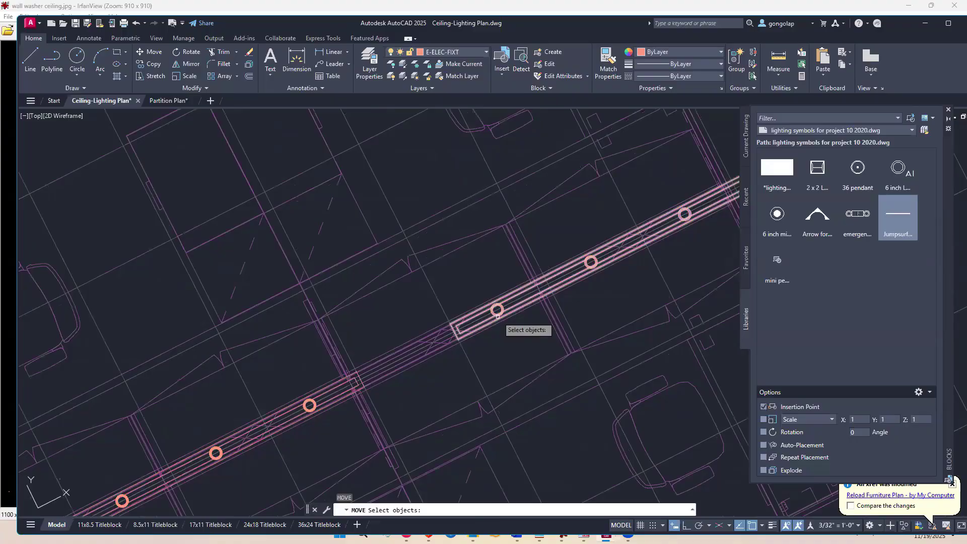
{"action": "left_click", "coordinate": [497, 317]}
{"action": "scroll", "coordinate": [452, 336], "scroll_direction": "up", "scroll_amount": 4}
{"action": "scroll", "coordinate": [452, 336], "scroll_direction": "up", "scroll_amount": 2}
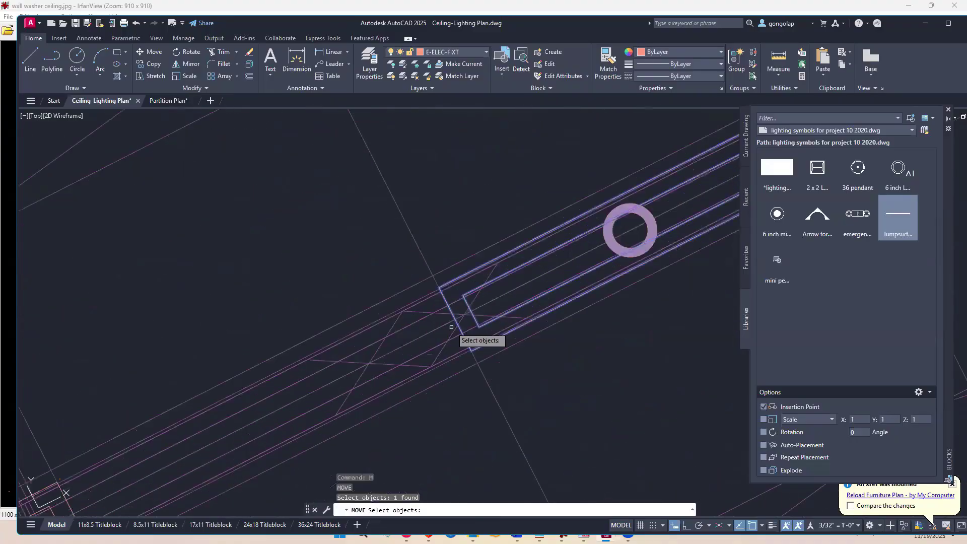
{"action": "key", "text": "Return"}
{"action": "left_click", "coordinate": [455, 319]}
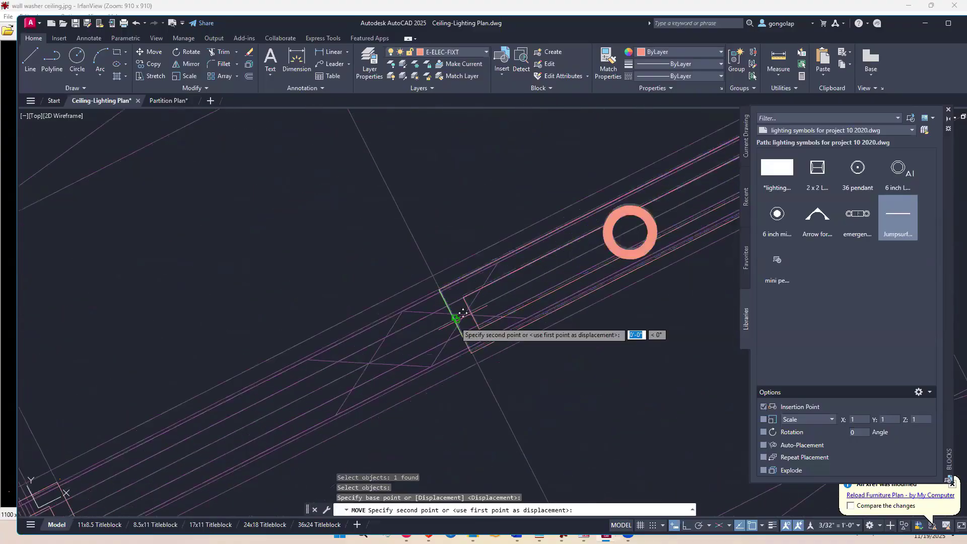
{"action": "scroll", "coordinate": [455, 319], "scroll_direction": "down", "scroll_amount": 4}
{"action": "scroll", "coordinate": [355, 346], "scroll_direction": "up", "scroll_amount": 3}
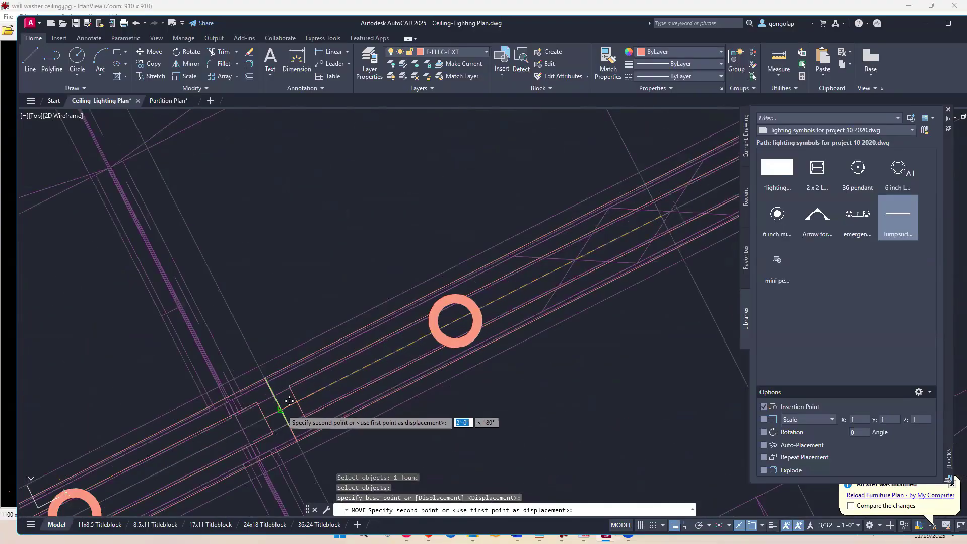
{"action": "left_click", "coordinate": [289, 400]}
{"action": "key", "text": "space"}
{"action": "scroll", "coordinate": [587, 388], "scroll_direction": "down", "scroll_amount": 3}
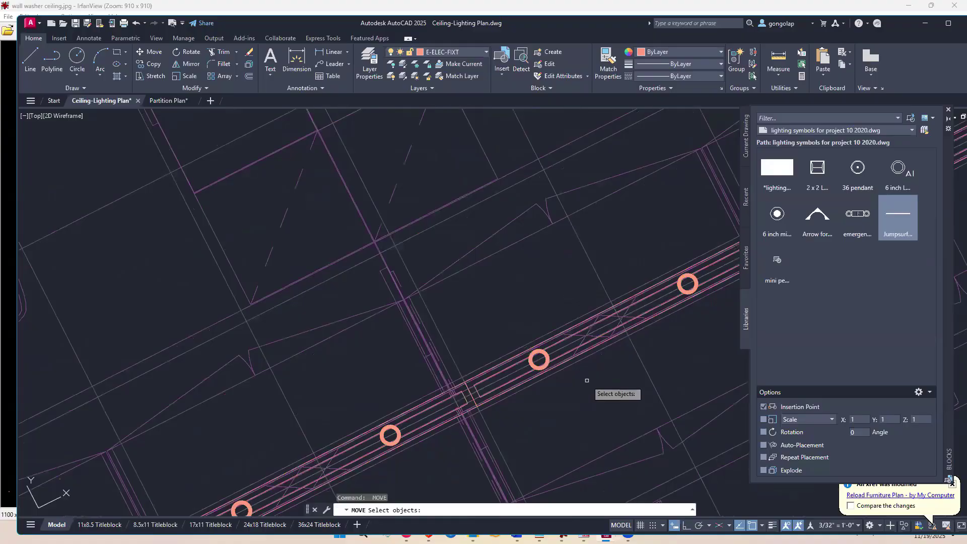
{"action": "scroll", "coordinate": [587, 382], "scroll_direction": "down", "scroll_amount": 2}
{"action": "middle_click_drag", "start_coordinate": [589, 393], "coordinate": [549, 362]}
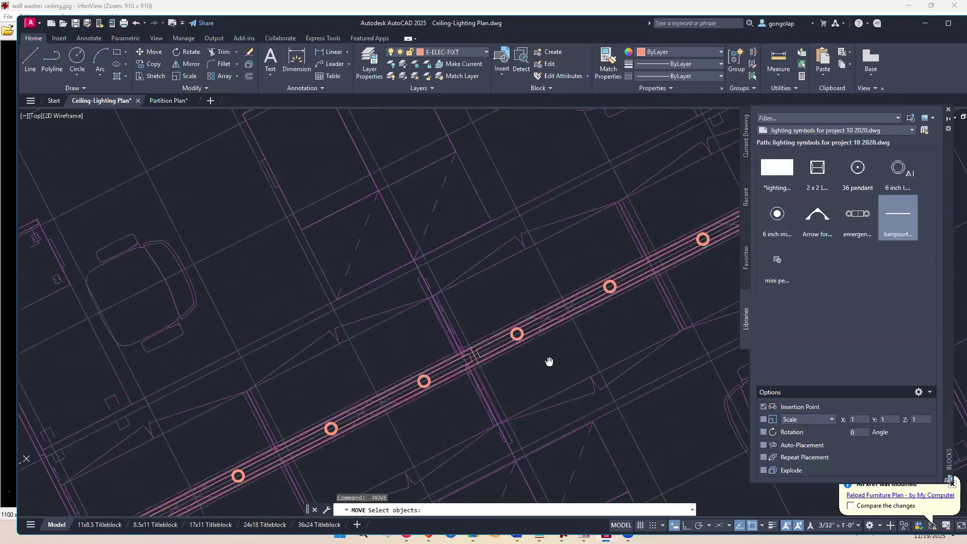
{"action": "key", "text": "Escape"}
Step: Examine how the two linear fixtures meet at the cluster's middle partition and line up with its end panels
{"action": "scroll", "coordinate": [429, 376], "scroll_direction": "down", "scroll_amount": 2}
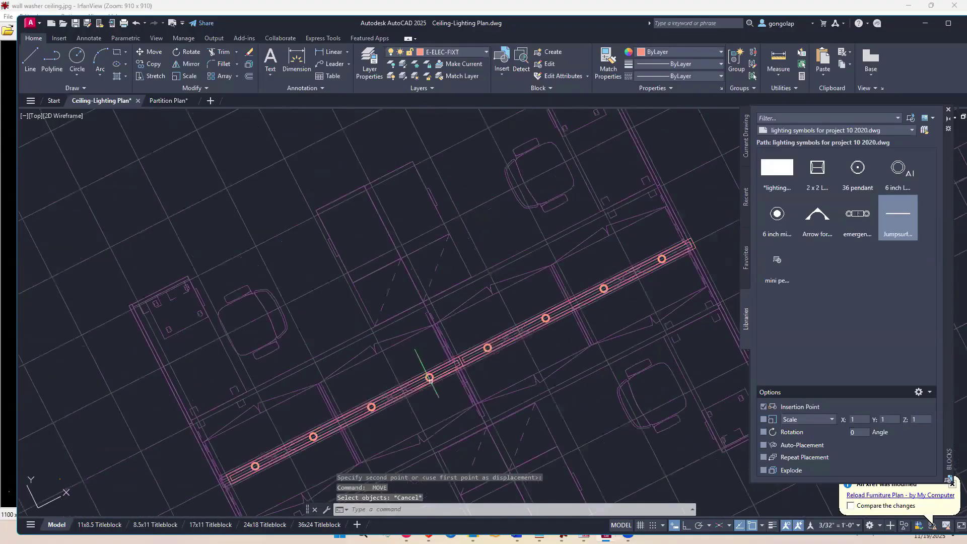
{"action": "scroll", "coordinate": [438, 375], "scroll_direction": "up", "scroll_amount": 2}
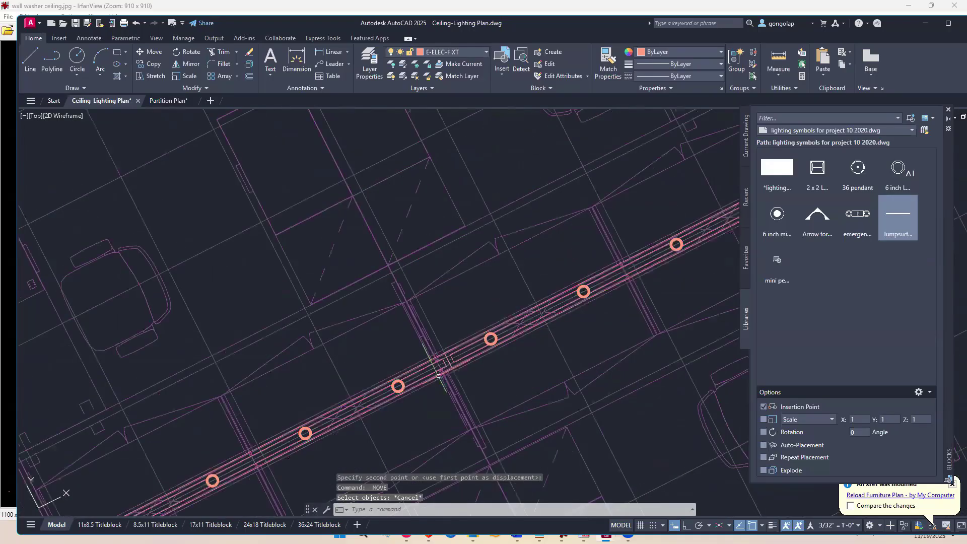
{"action": "scroll", "coordinate": [468, 371], "scroll_direction": "down", "scroll_amount": 2}
{"action": "scroll", "coordinate": [468, 371], "scroll_direction": "up", "scroll_amount": 2}
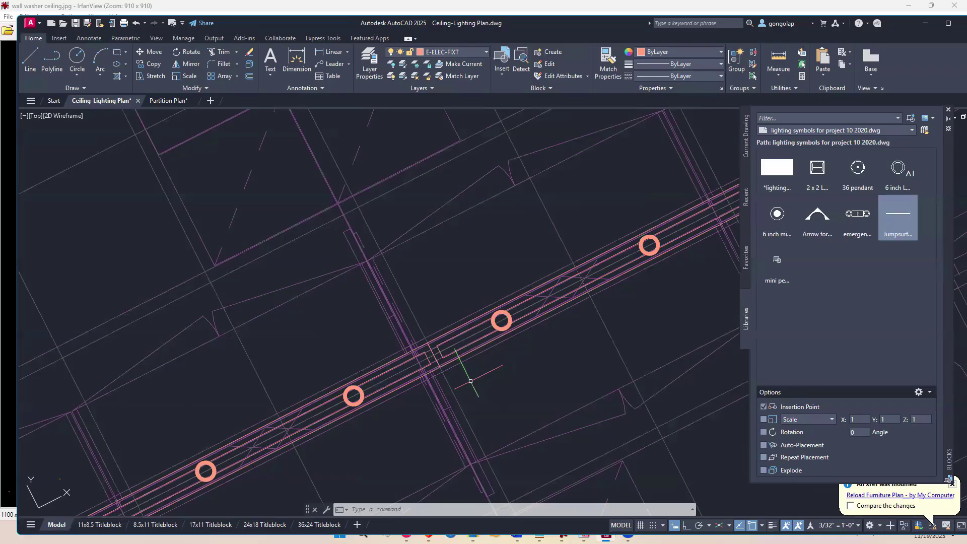
{"action": "scroll", "coordinate": [471, 381], "scroll_direction": "down", "scroll_amount": 2}
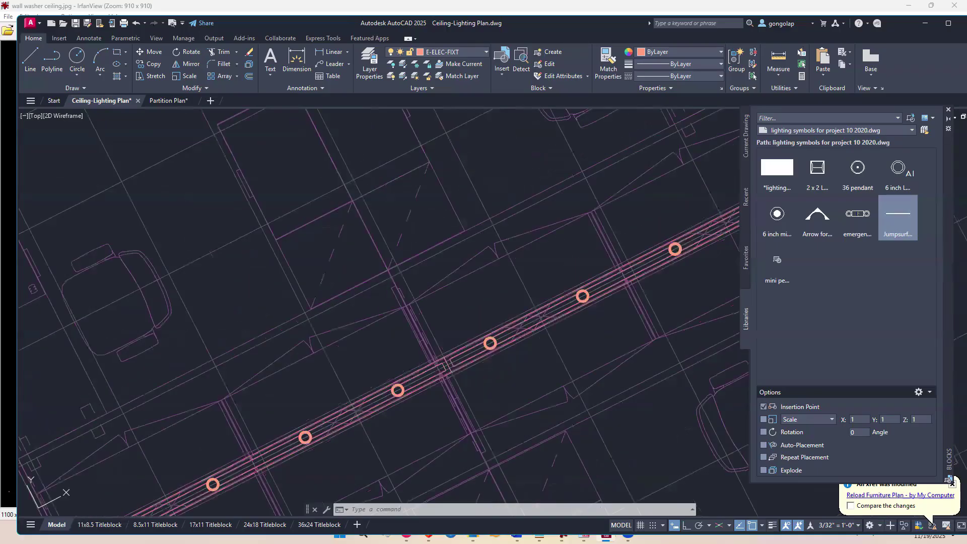
{"action": "scroll", "coordinate": [471, 381], "scroll_direction": "down", "scroll_amount": 2}
{"action": "scroll", "coordinate": [470, 381], "scroll_direction": "down", "scroll_amount": 2}
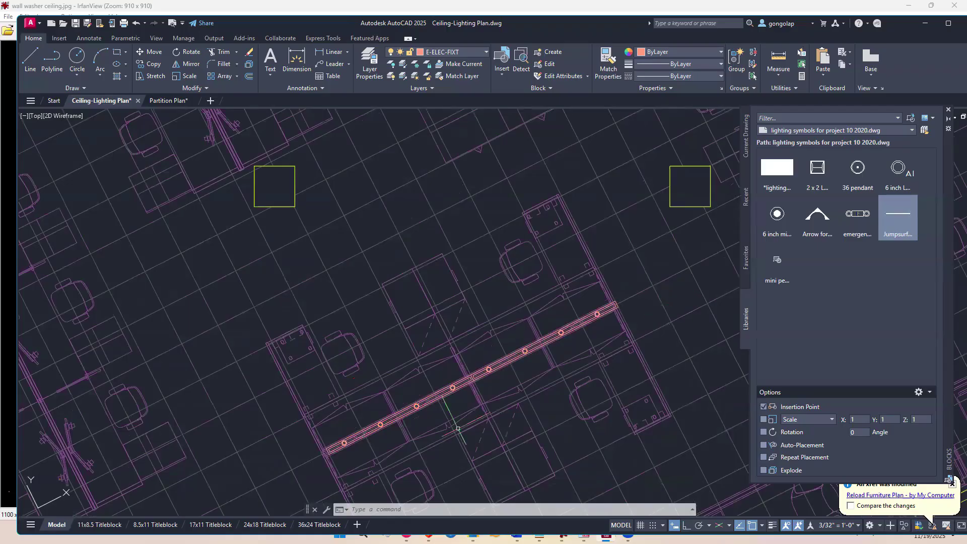
{"action": "scroll", "coordinate": [451, 418], "scroll_direction": "up", "scroll_amount": 2}
{"action": "mouse_move", "coordinate": [418, 404]}
{"action": "middle_mouse_down"}
{"action": "mouse_move", "coordinate": [426, 390]}
{"action": "mouse_move", "coordinate": [421, 359]}
{"action": "middle_mouse_up"}
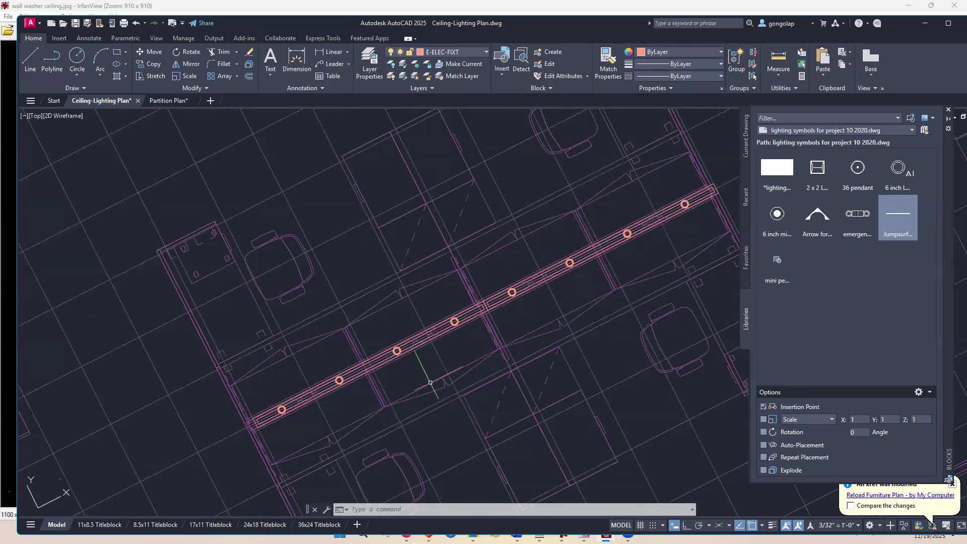
{"action": "scroll", "coordinate": [469, 346], "scroll_direction": "up", "scroll_amount": 2}
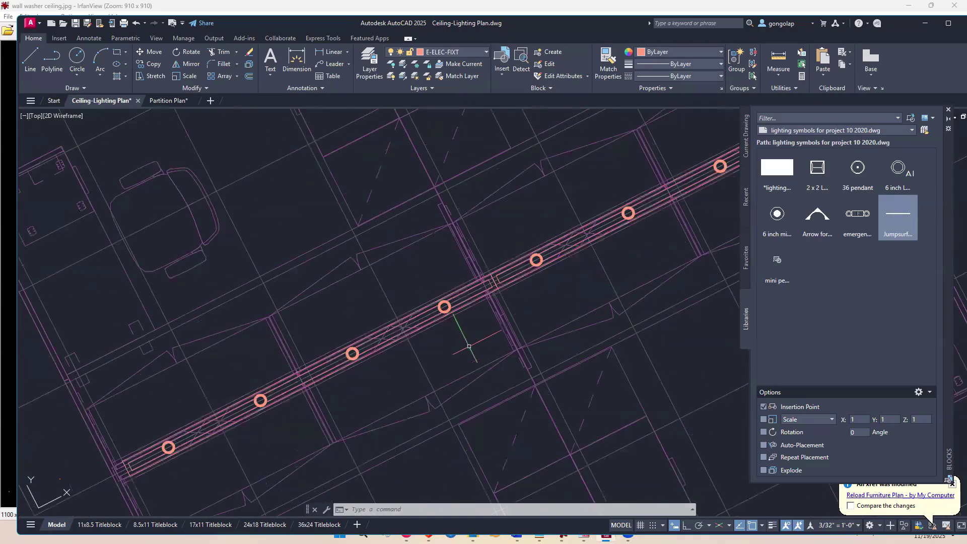
{"action": "scroll", "coordinate": [468, 347], "scroll_direction": "up", "scroll_amount": 4}
{"action": "middle_click_drag", "start_coordinate": [480, 319], "coordinate": [438, 351]}
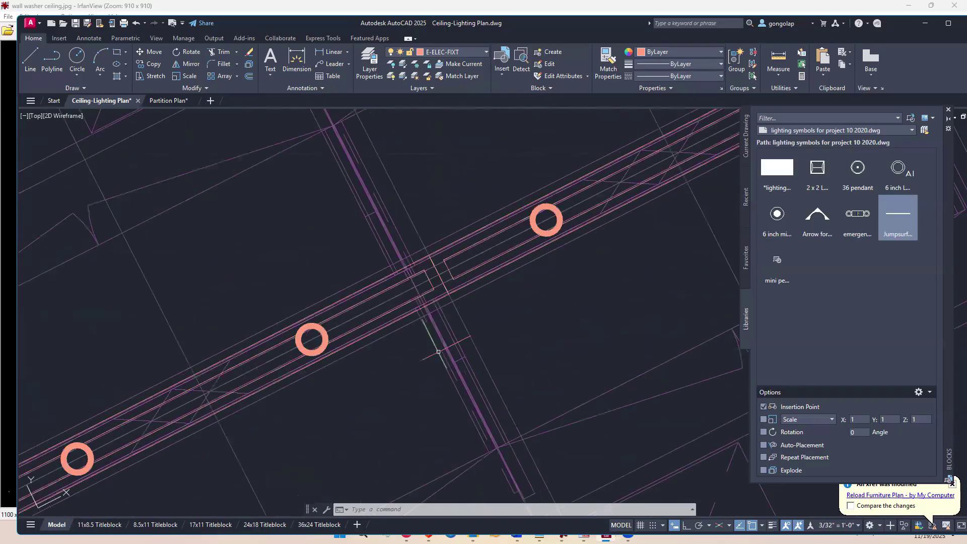
{"action": "scroll", "coordinate": [444, 322], "scroll_direction": "down", "scroll_amount": 6}
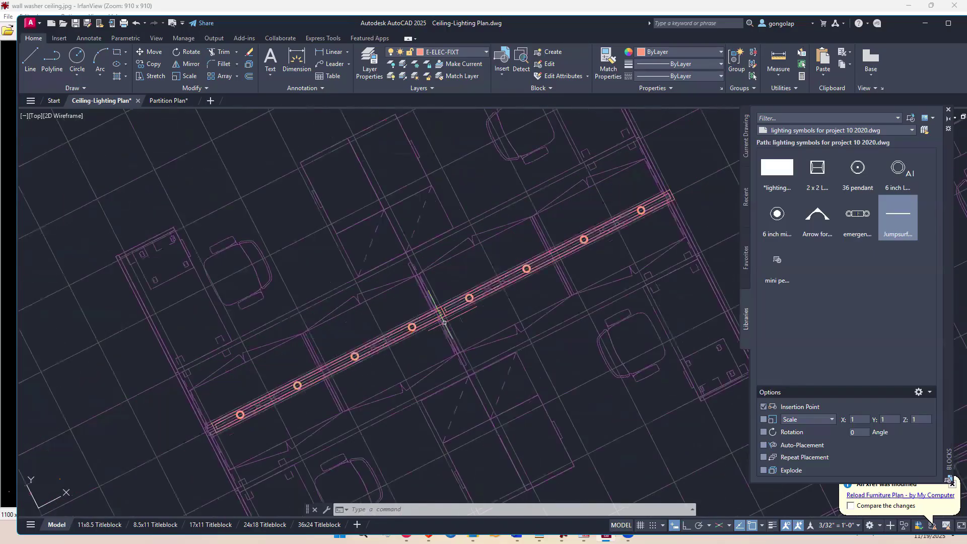
{"action": "scroll", "coordinate": [208, 434], "scroll_direction": "up", "scroll_amount": 4}
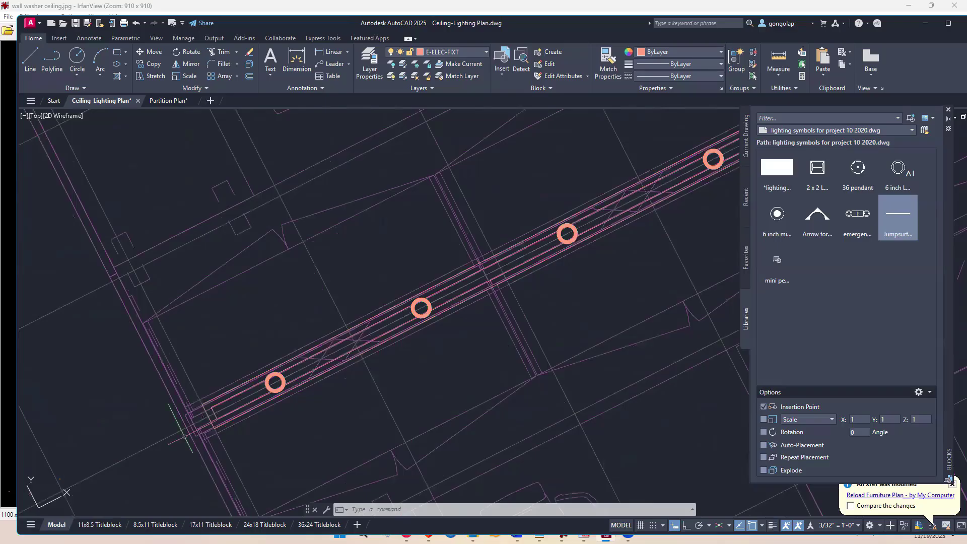
{"action": "scroll", "coordinate": [235, 421], "scroll_direction": "down", "scroll_amount": 2}
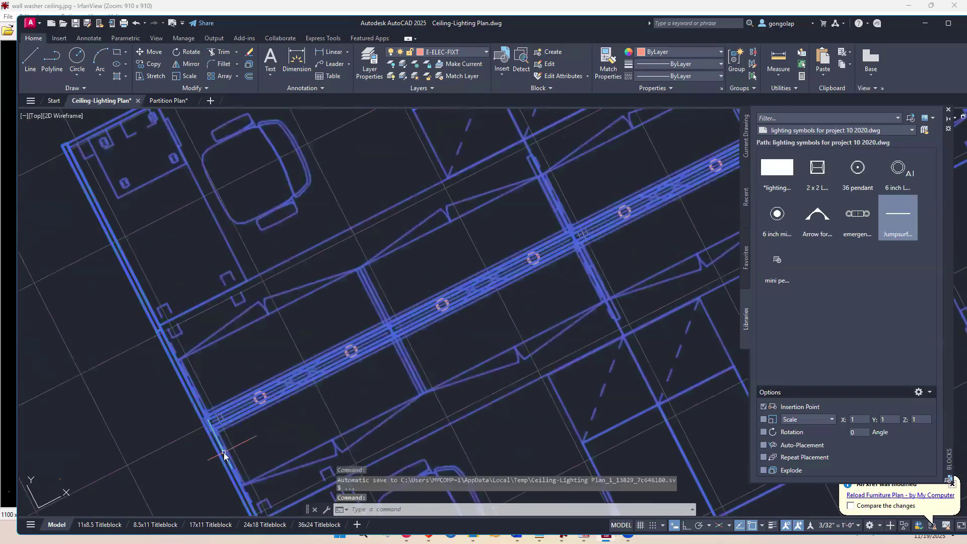
Step: Open the Furniture Plan reference for in-place editing with all nested objects selected automatically
{"action": "left_click", "coordinate": [224, 452]}
{"action": "right_click", "coordinate": [223, 451]}
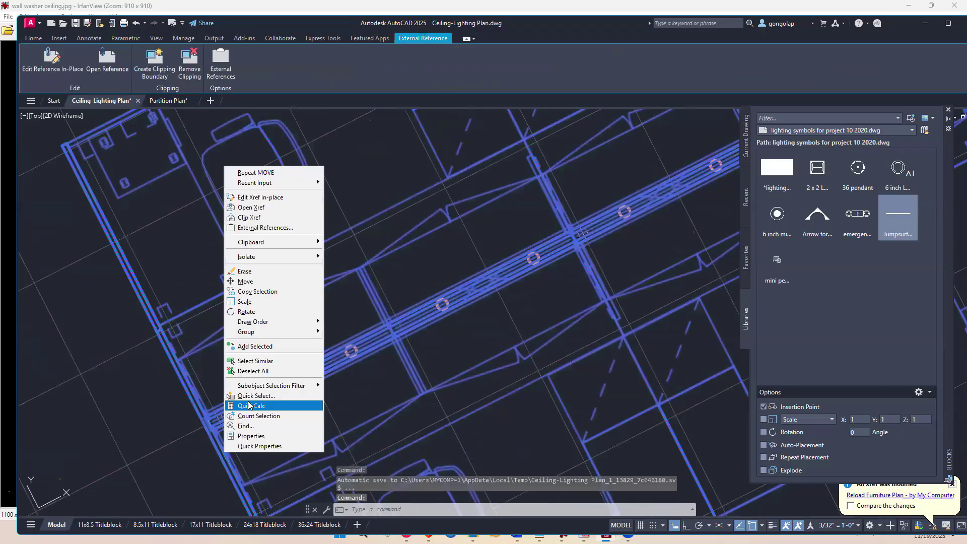
{"action": "left_click", "coordinate": [269, 198]}
{"action": "left_click", "coordinate": [476, 340]}
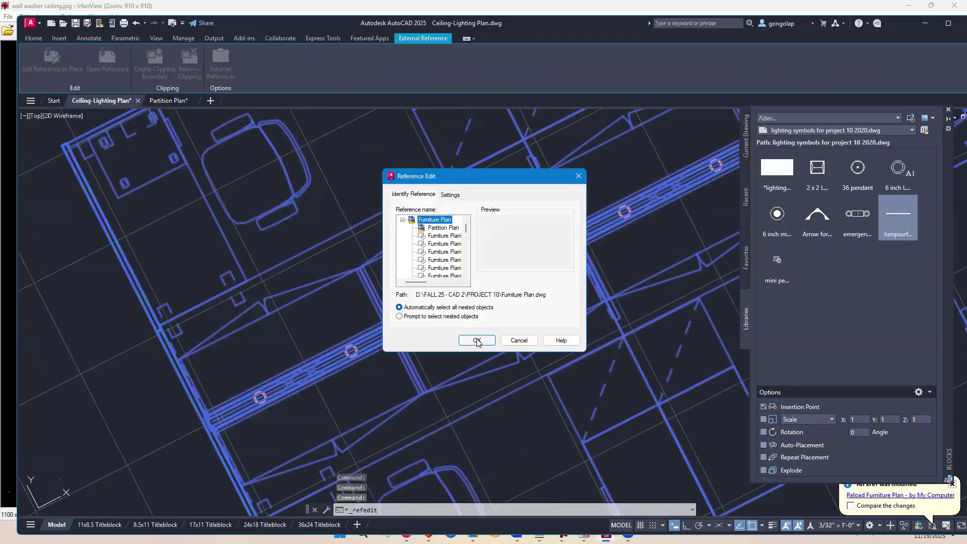
Step: Move the workstation cluster about 2 3/8" along its spine so the middle partition sits in the gap between the two linear fixtures
{"action": "middle_click_drag", "start_coordinate": [583, 285], "coordinate": [590, 255]}
{"action": "type", "text": "m"}
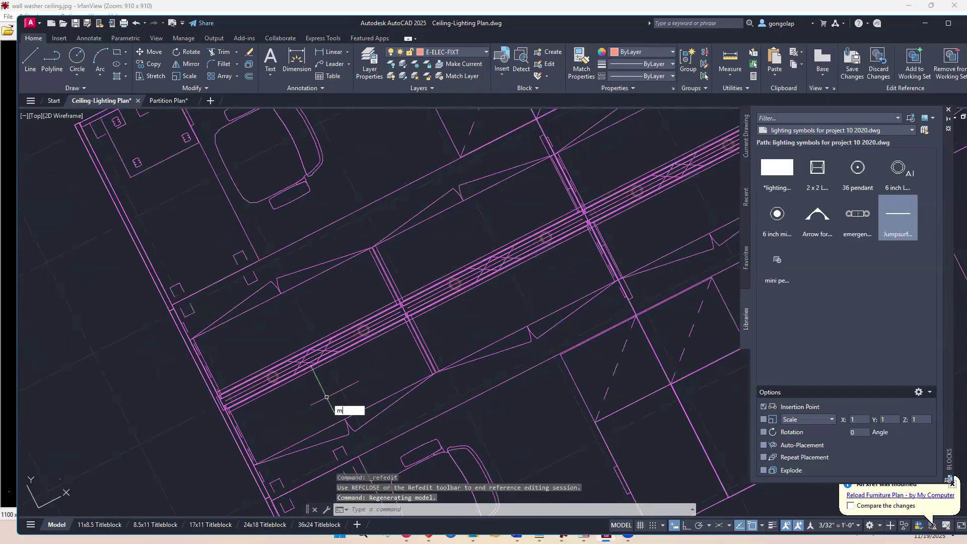
{"action": "key", "text": "Return"}
{"action": "left_click", "coordinate": [412, 333]}
{"action": "scroll", "coordinate": [600, 369], "scroll_direction": "up", "scroll_amount": 4}
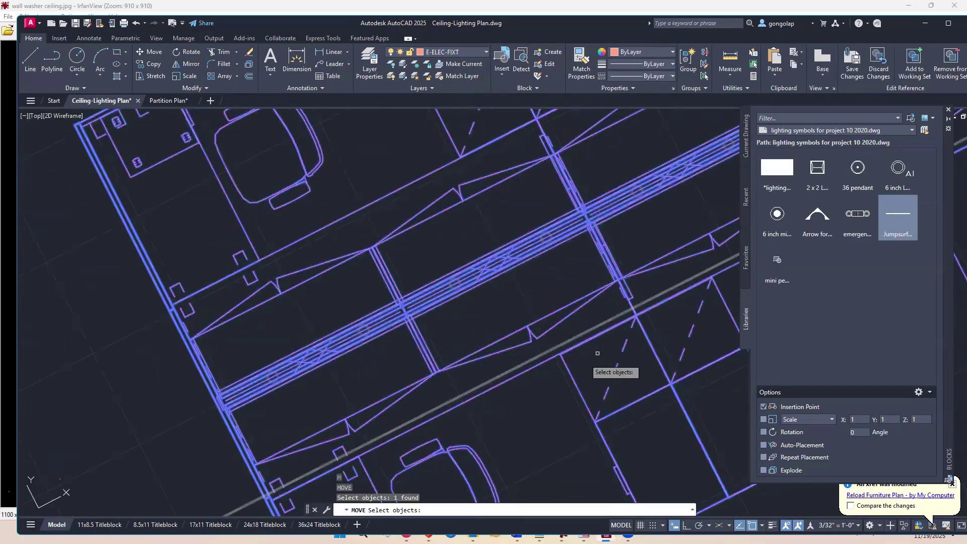
{"action": "scroll", "coordinate": [567, 292], "scroll_direction": "up", "scroll_amount": 3}
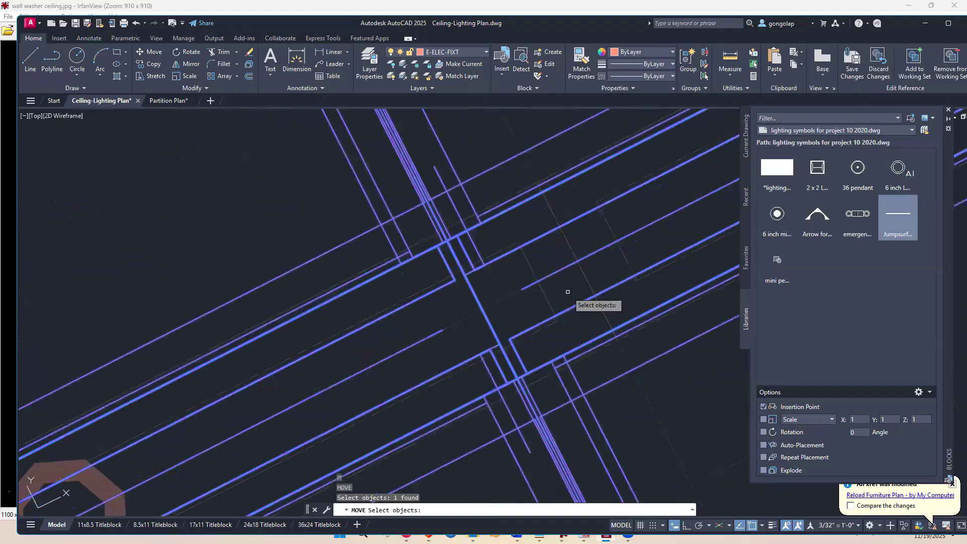
{"action": "key", "text": "Return"}
{"action": "left_click", "coordinate": [481, 309]}
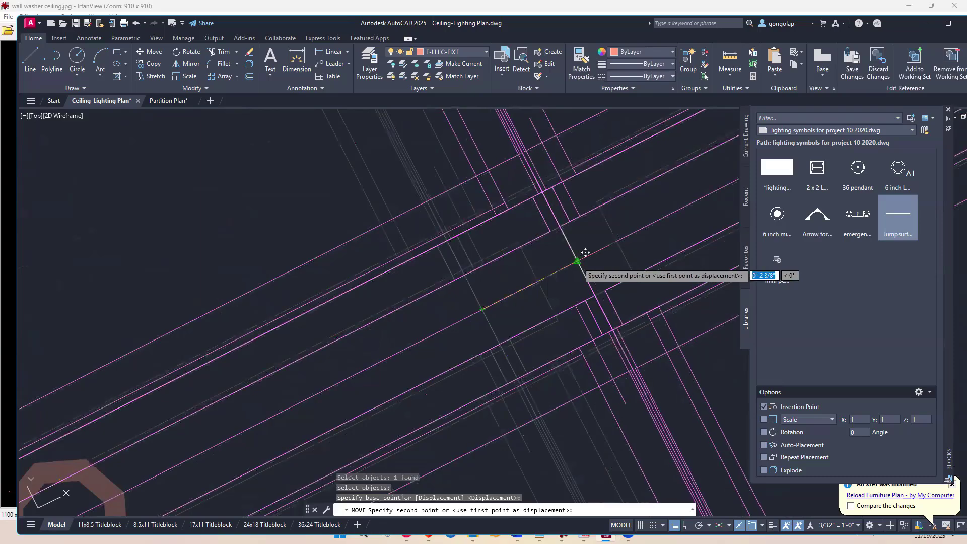
{"action": "left_click", "coordinate": [579, 257]}
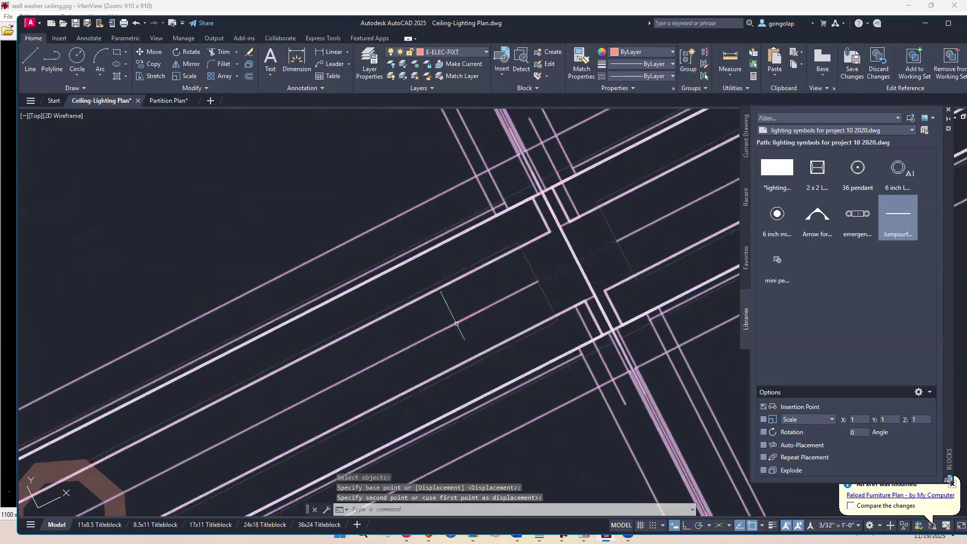
Step: Save the in-place edits back to the Furniture Plan reference
{"action": "scroll", "coordinate": [456, 323], "scroll_direction": "down", "scroll_amount": 3}
{"action": "scroll", "coordinate": [456, 323], "scroll_direction": "down", "scroll_amount": 3}
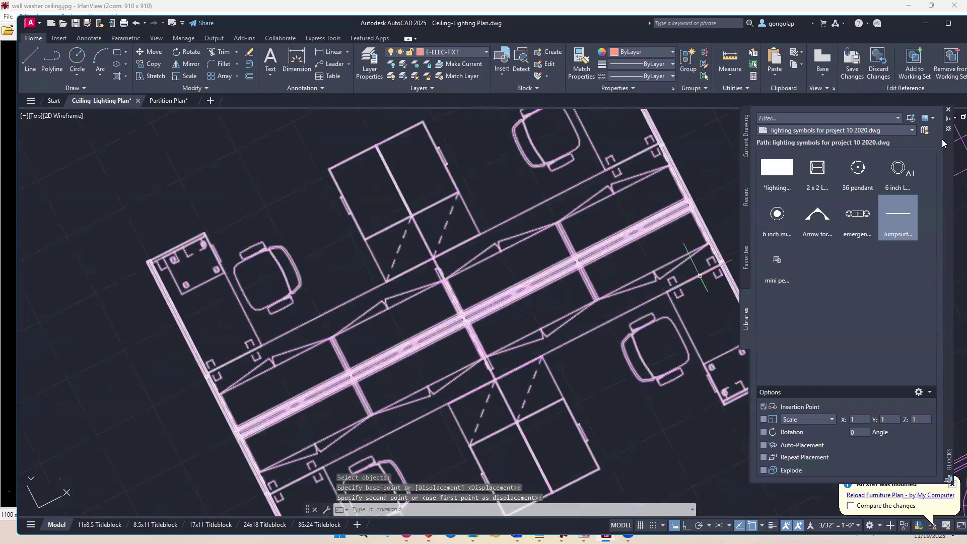
{"action": "left_click", "coordinate": [857, 60]}
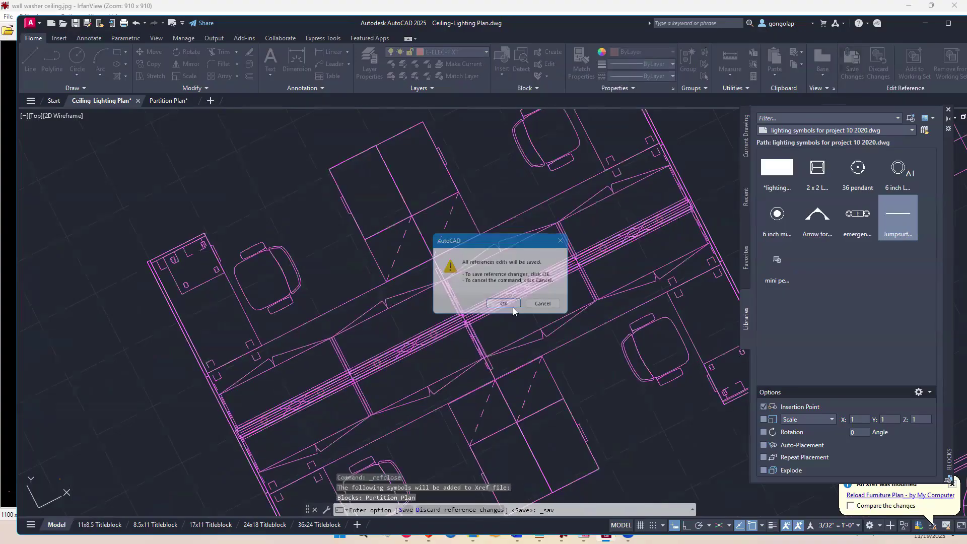
{"action": "left_click", "coordinate": [495, 305]}
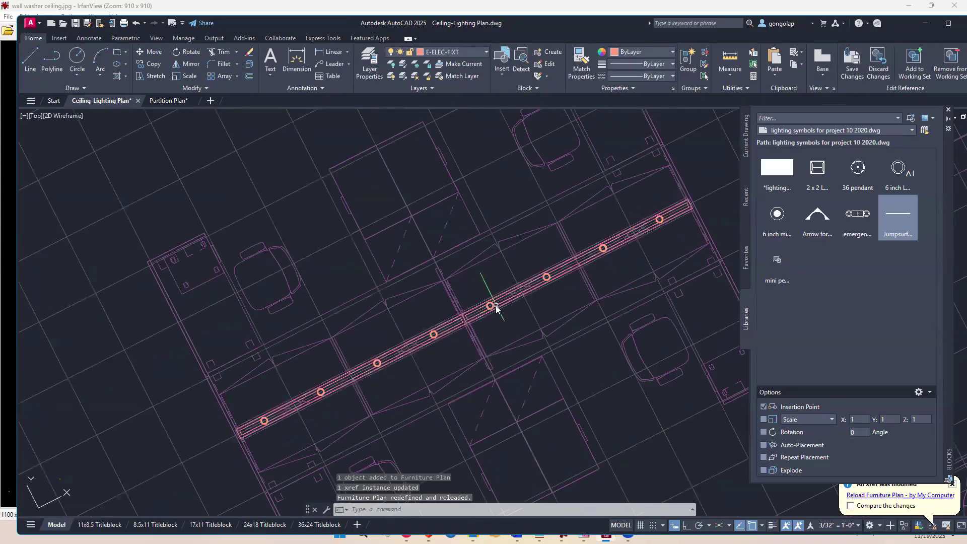
Step: Examine the finished linear fixture run within the overall plan and the pendant over the round conference table
{"action": "scroll", "coordinate": [495, 307], "scroll_direction": "down", "scroll_amount": 6}
{"action": "scroll", "coordinate": [529, 302], "scroll_direction": "up", "scroll_amount": 2}
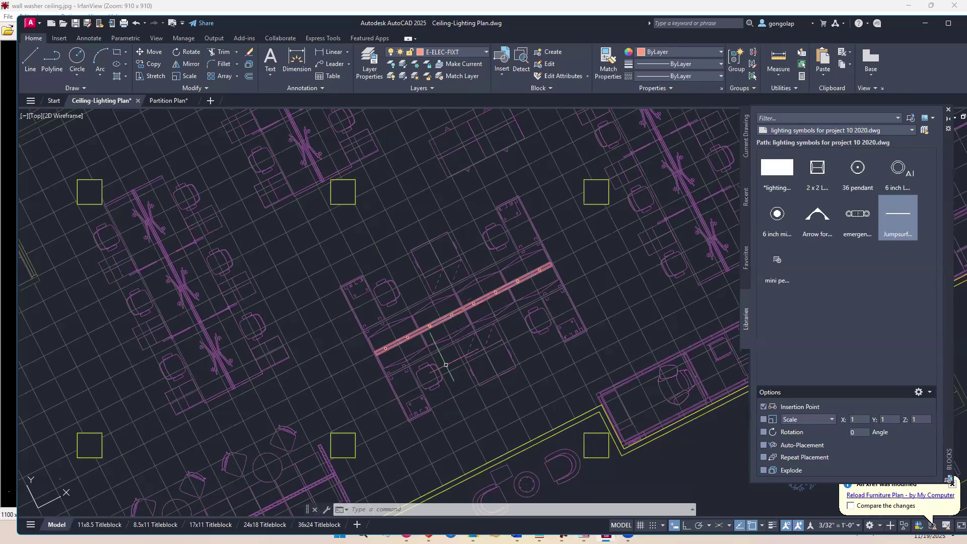
{"action": "scroll", "coordinate": [445, 365], "scroll_direction": "down", "scroll_amount": 2}
{"action": "scroll", "coordinate": [446, 364], "scroll_direction": "up", "scroll_amount": 2}
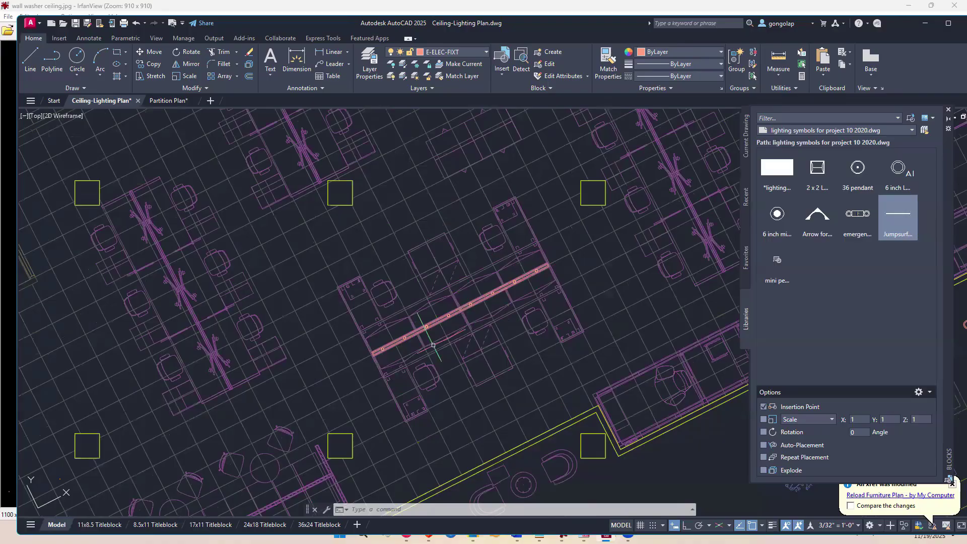
{"action": "scroll", "coordinate": [433, 345], "scroll_direction": "down", "scroll_amount": 2}
{"action": "scroll", "coordinate": [437, 344], "scroll_direction": "down", "scroll_amount": 5}
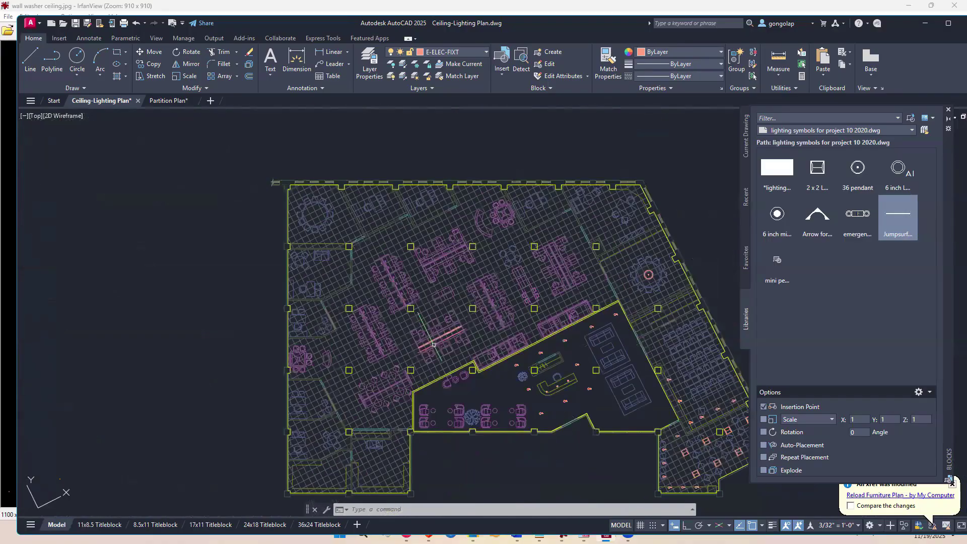
{"action": "scroll", "coordinate": [635, 277], "scroll_direction": "up", "scroll_amount": 7}
{"action": "scroll", "coordinate": [475, 346], "scroll_direction": "up", "scroll_amount": 2}
{"action": "scroll", "coordinate": [482, 350], "scroll_direction": "down", "scroll_amount": 2}
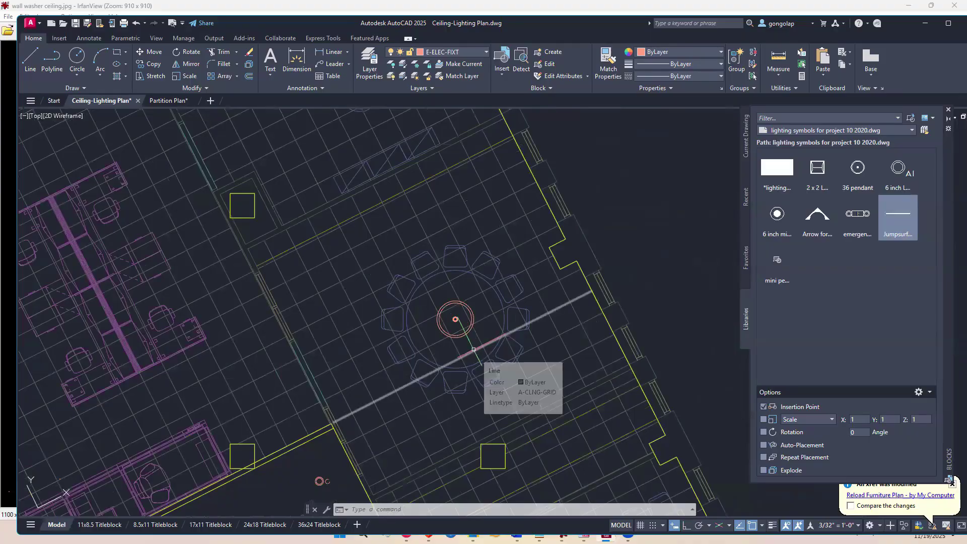
{"action": "middle_click_drag", "start_coordinate": [473, 348], "coordinate": [479, 318]}
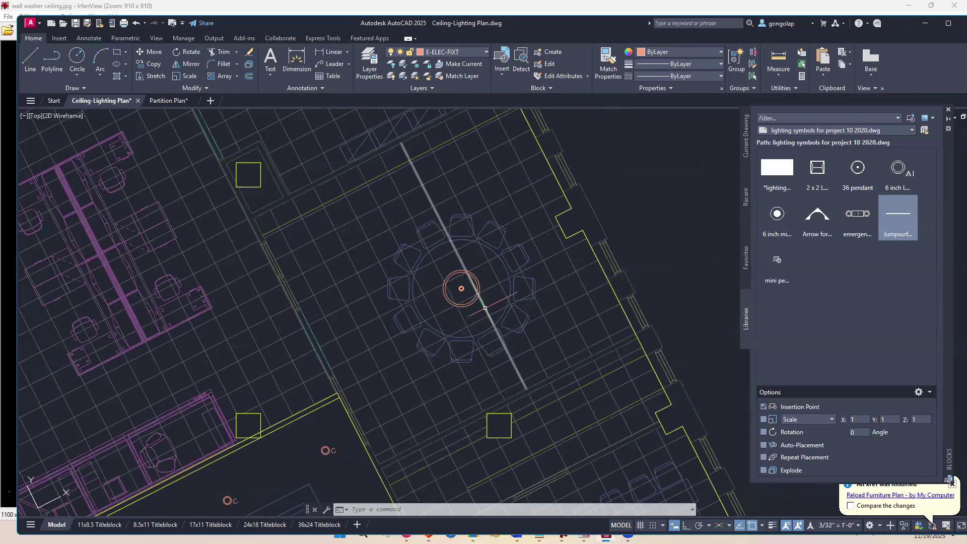
{"action": "left_click", "coordinate": [485, 307]}
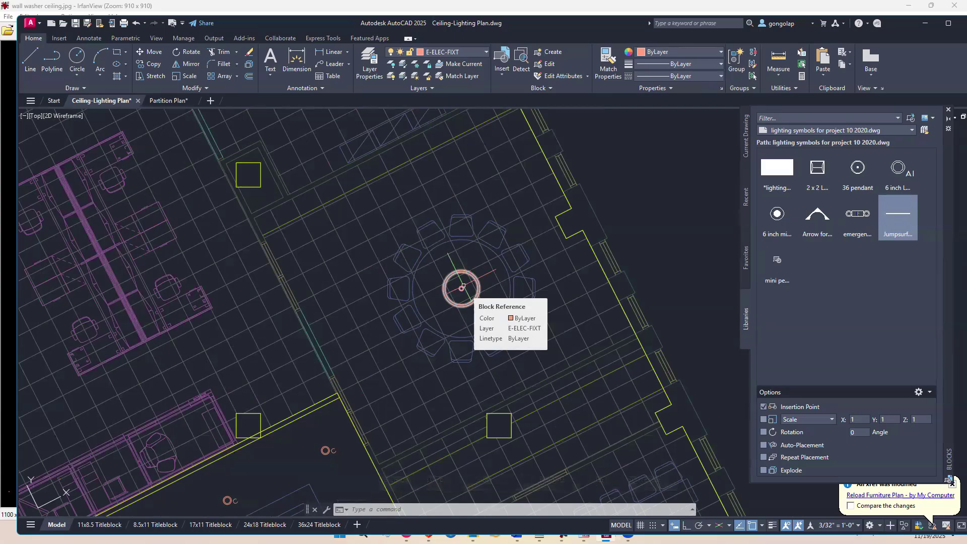
{"action": "scroll", "coordinate": [462, 287], "scroll_direction": "down", "scroll_amount": 4}
{"action": "scroll", "coordinate": [481, 289], "scroll_direction": "down", "scroll_amount": 2}
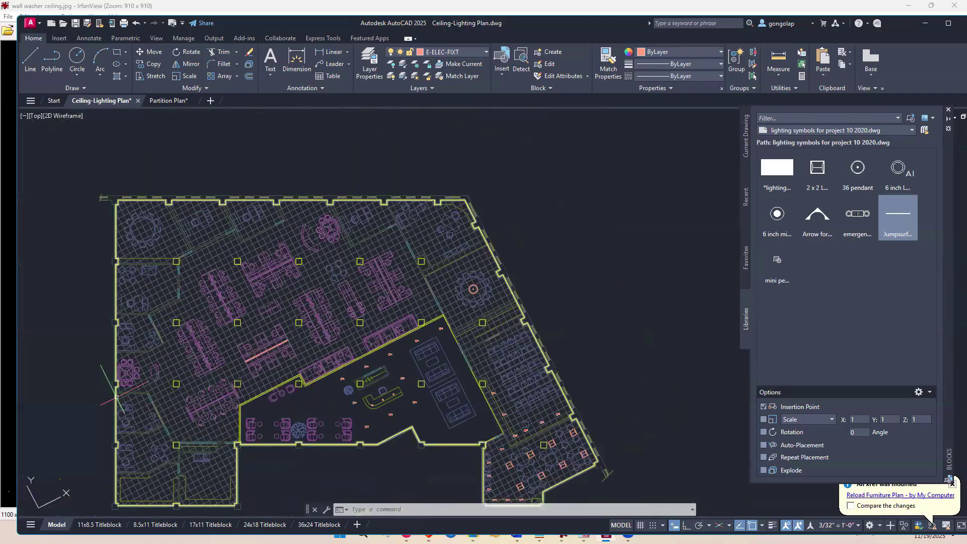
Step: Examine how the neighbouring workstation cluster's spine lines up with the ceiling grid line running along it
{"action": "scroll", "coordinate": [184, 383], "scroll_direction": "up", "scroll_amount": 2}
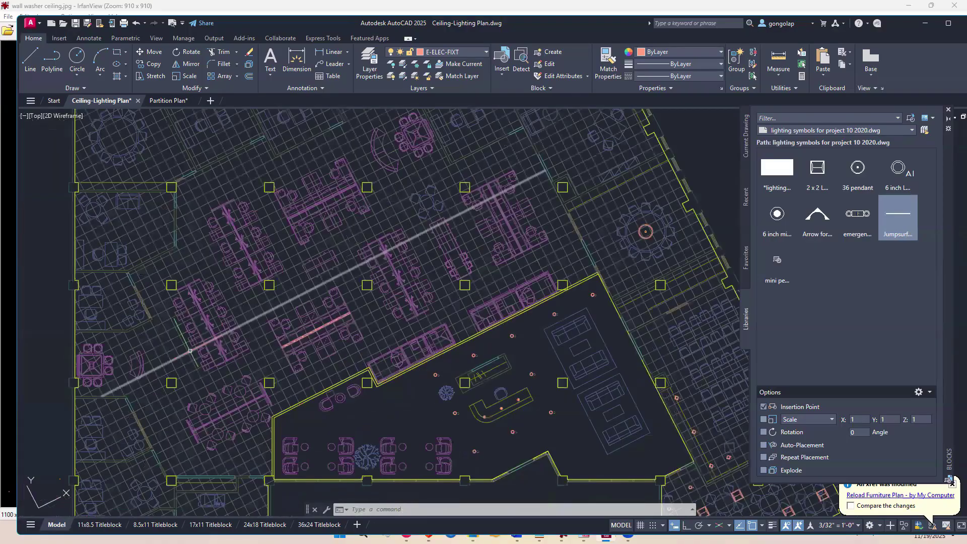
{"action": "scroll", "coordinate": [190, 351], "scroll_direction": "up", "scroll_amount": 2}
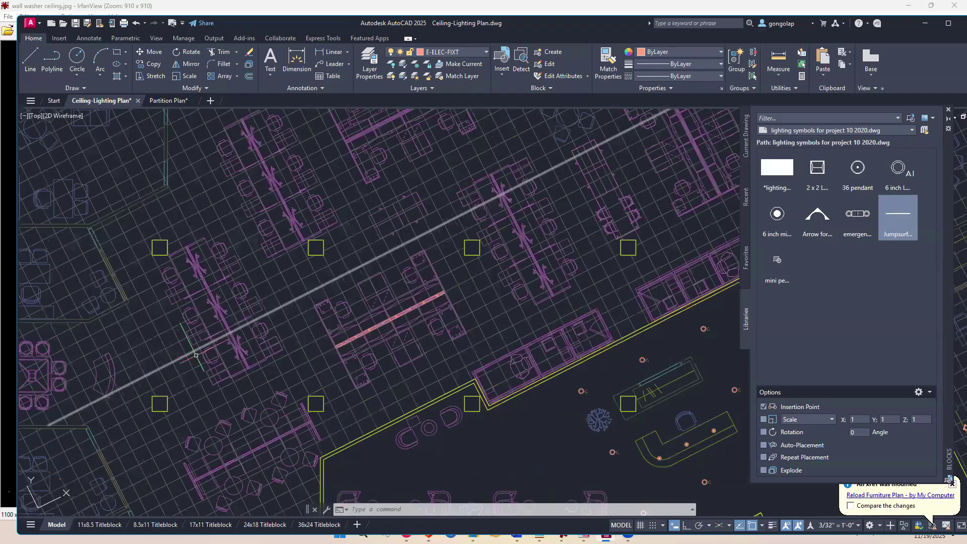
{"action": "scroll", "coordinate": [196, 355], "scroll_direction": "up", "scroll_amount": 2}
{"action": "middle_click_drag", "start_coordinate": [196, 355], "coordinate": [306, 390]}
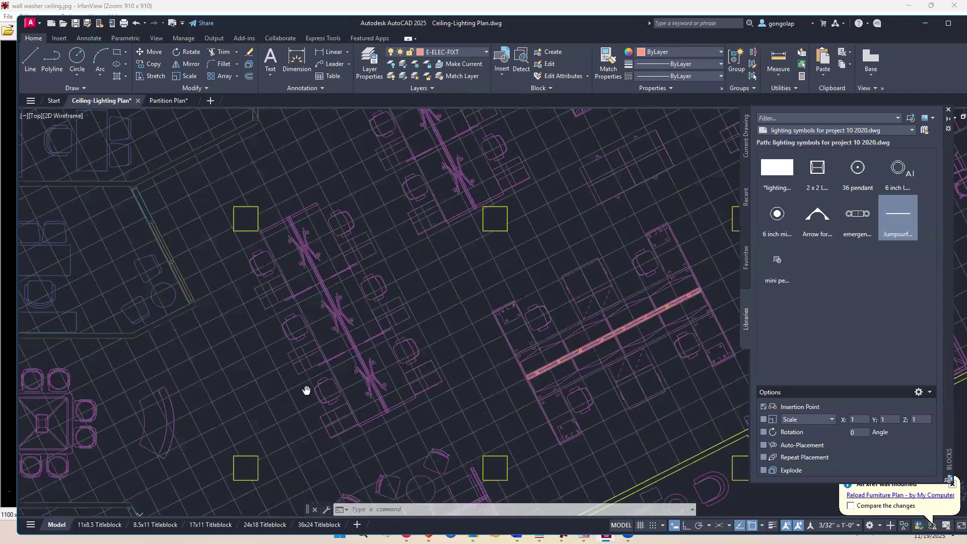
{"action": "scroll", "coordinate": [373, 427], "scroll_direction": "up", "scroll_amount": 2}
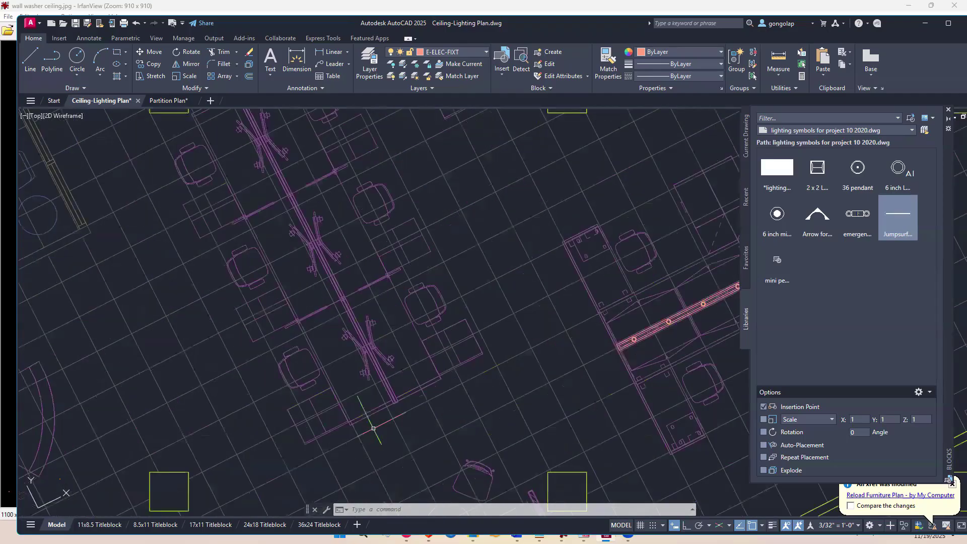
{"action": "scroll", "coordinate": [373, 428], "scroll_direction": "down", "scroll_amount": 2}
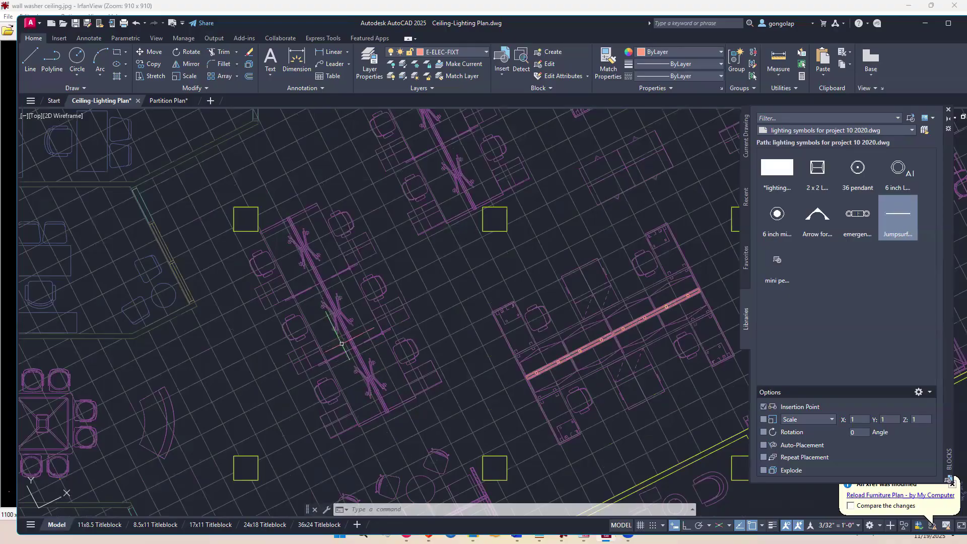
{"action": "left_click", "coordinate": [307, 255]}
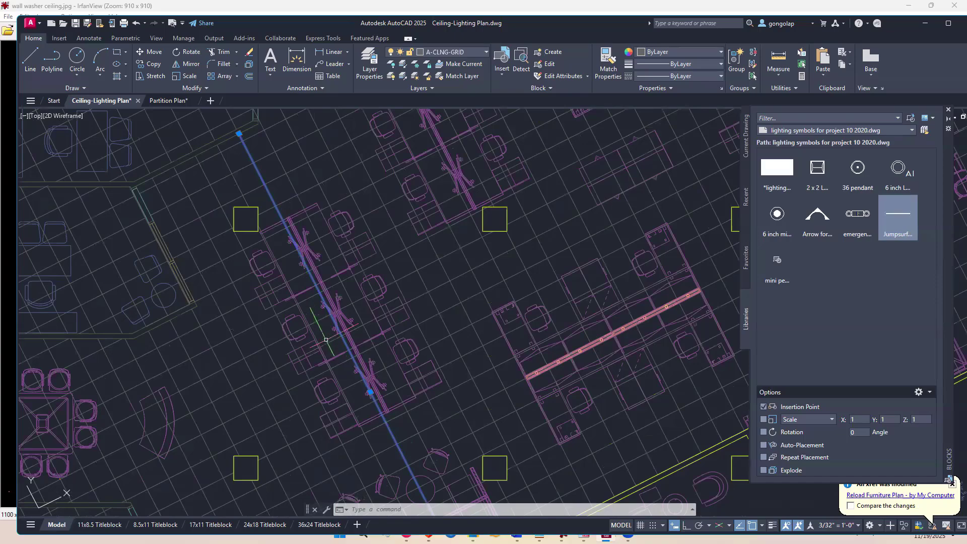
{"action": "scroll", "coordinate": [325, 346], "scroll_direction": "up", "scroll_amount": 2}
{"action": "scroll", "coordinate": [340, 299], "scroll_direction": "down", "scroll_amount": 2}
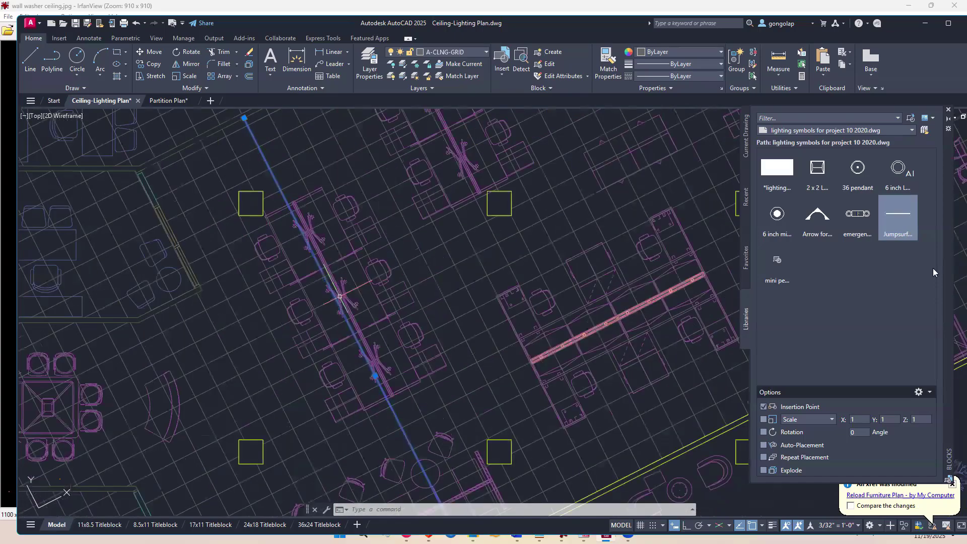
Step: Insert a Jumpsurf Linear Fluor fixture at the grid intersection by the neighbouring cluster's upper spine end, rotated on screen with Ortho to run down the spine
{"action": "left_click", "coordinate": [915, 232]}
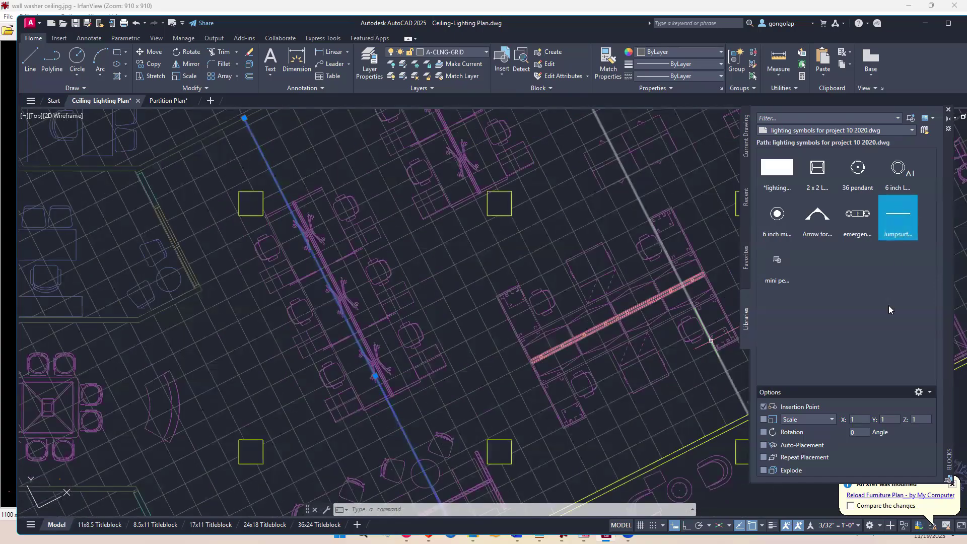
{"action": "left_click", "coordinate": [764, 432]}
{"action": "left_click", "coordinate": [889, 214]}
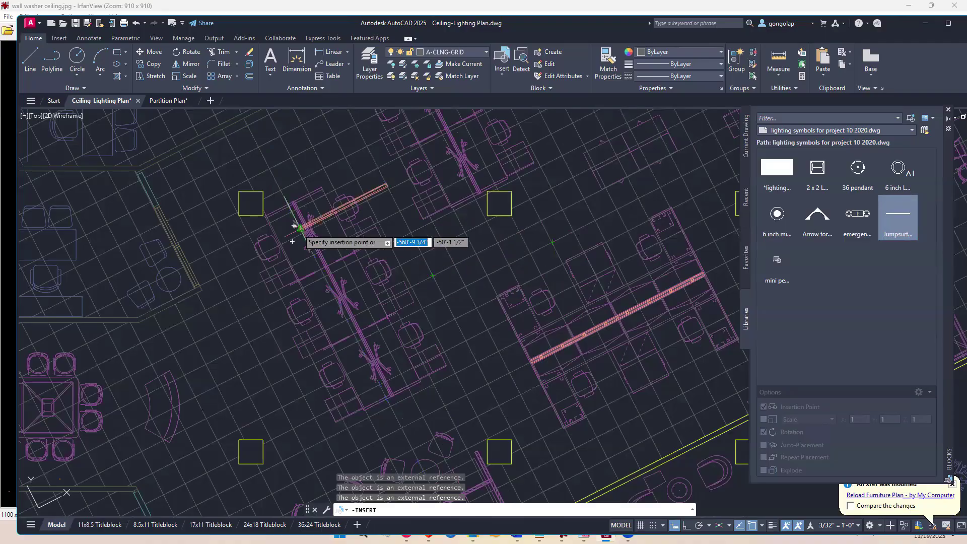
{"action": "scroll", "coordinate": [295, 226], "scroll_direction": "up", "scroll_amount": 4}
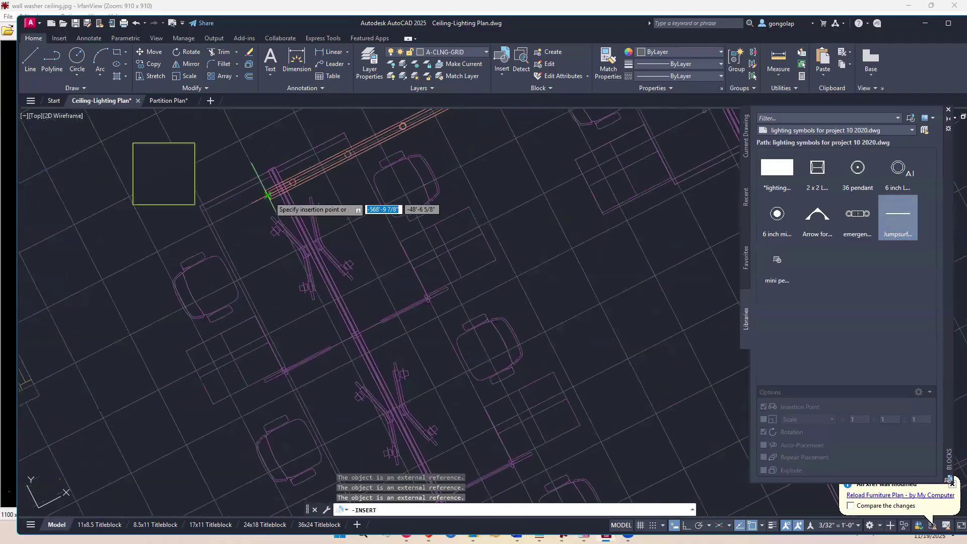
{"action": "left_click", "coordinate": [267, 195]}
{"action": "scroll", "coordinate": [280, 194], "scroll_direction": "down", "scroll_amount": 4}
{"action": "scroll", "coordinate": [279, 193], "scroll_direction": "down", "scroll_amount": 2}
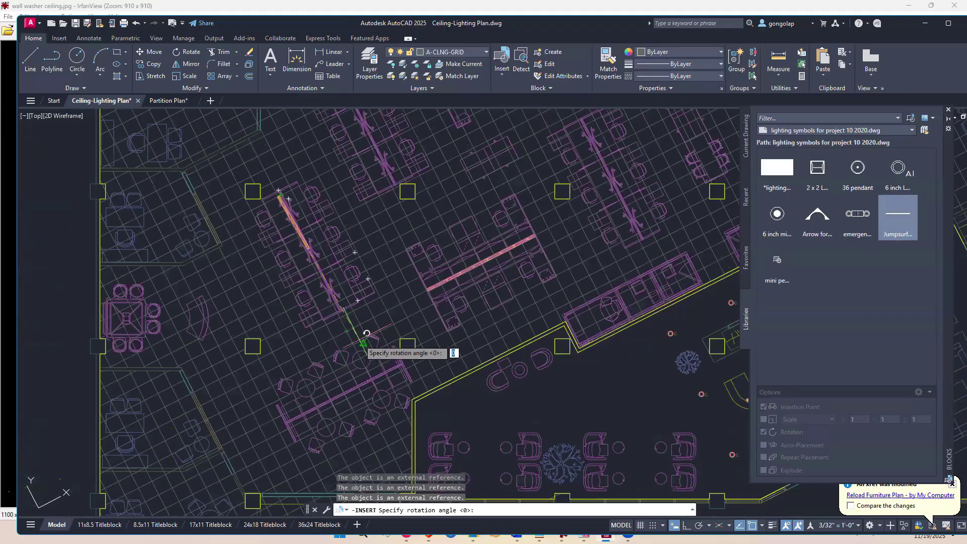
{"action": "key", "text": "F8"}
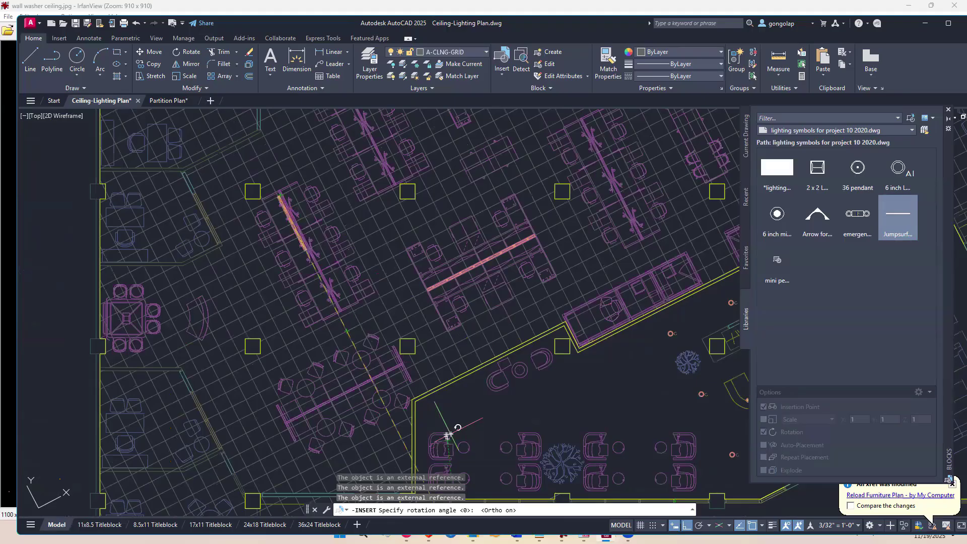
{"action": "left_click", "coordinate": [440, 415]}
Step: Copy the rotated linear fixture 10'-0" down the same ceiling grid line at 270°, snapping to a grid intersection
{"action": "scroll", "coordinate": [272, 184], "scroll_direction": "up", "scroll_amount": 5}
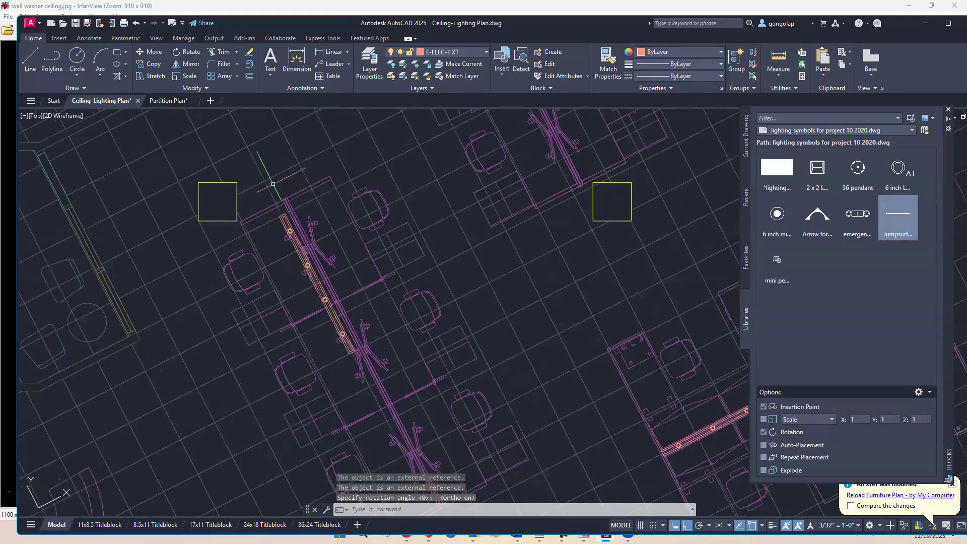
{"action": "type", "text": "co"}
{"action": "key", "text": "Return"}
{"action": "left_click", "coordinate": [301, 257]}
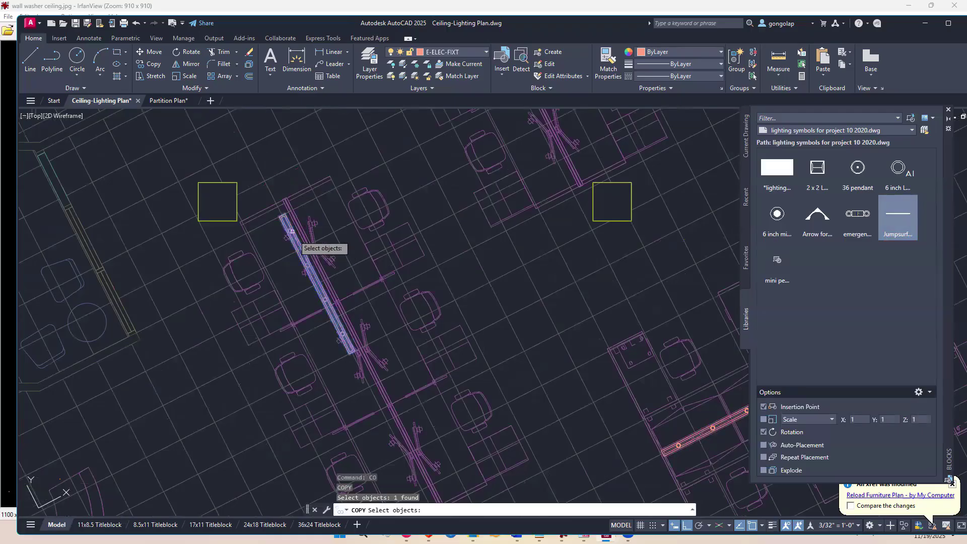
{"action": "scroll", "coordinate": [293, 212], "scroll_direction": "up", "scroll_amount": 3}
{"action": "key", "text": "Return"}
{"action": "left_click", "coordinate": [273, 245]}
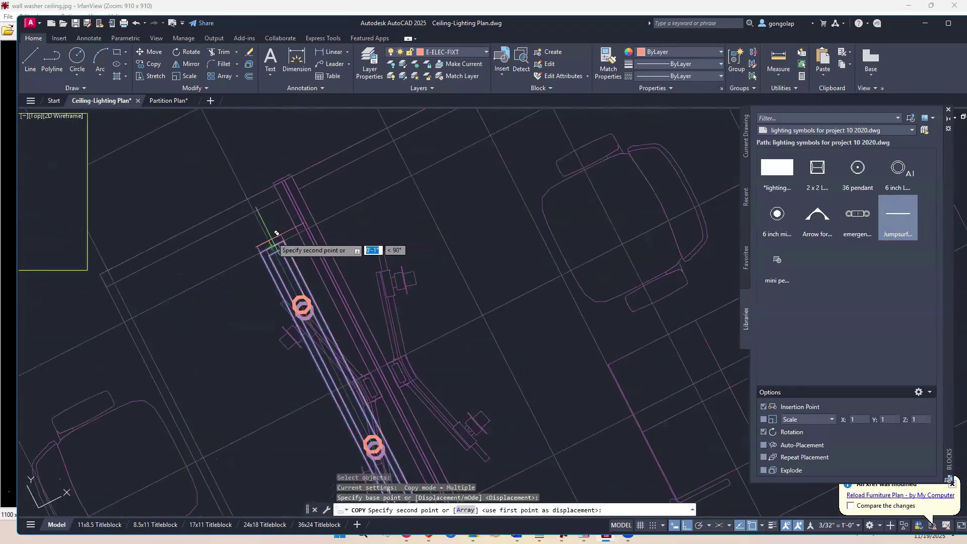
{"action": "scroll", "coordinate": [291, 194], "scroll_direction": "down", "scroll_amount": 5}
{"action": "scroll", "coordinate": [289, 196], "scroll_direction": "up", "scroll_amount": 5}
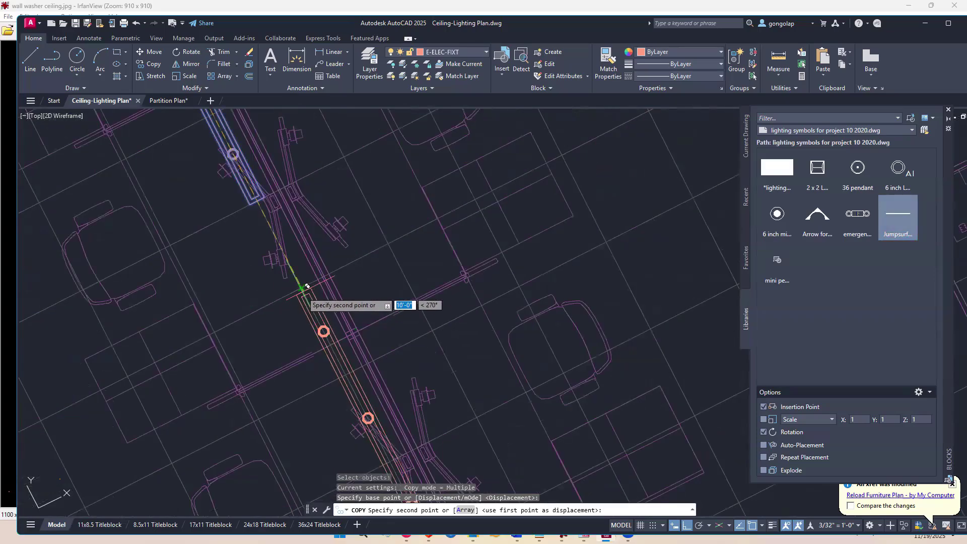
{"action": "left_click", "coordinate": [307, 286]}
{"action": "scroll", "coordinate": [348, 266], "scroll_direction": "down", "scroll_amount": 6}
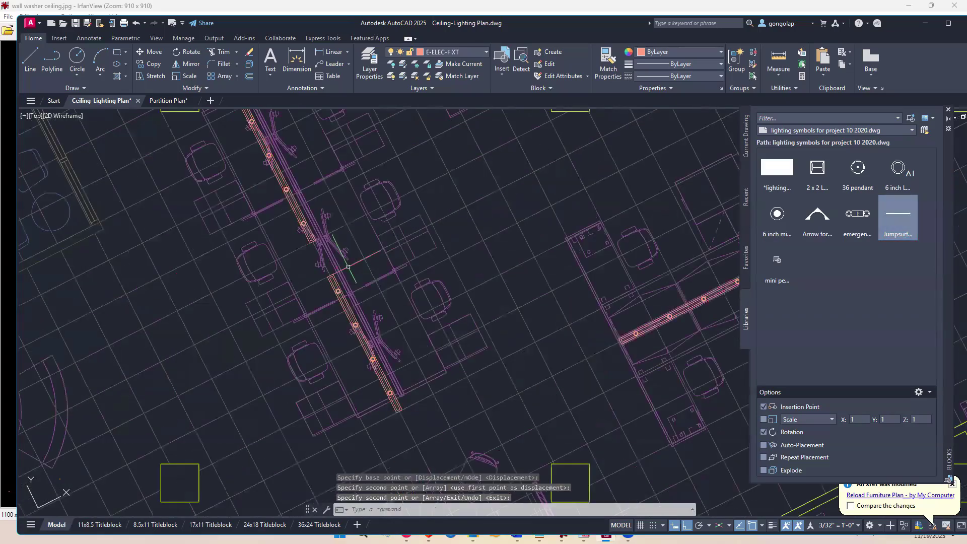
Step: Open the Furniture Plan reference for in-place editing from the workstation cluster under the two new linear fixtures
{"action": "scroll", "coordinate": [440, 382], "scroll_direction": "down", "scroll_amount": 2}
{"action": "scroll", "coordinate": [423, 339], "scroll_direction": "up", "scroll_amount": 3}
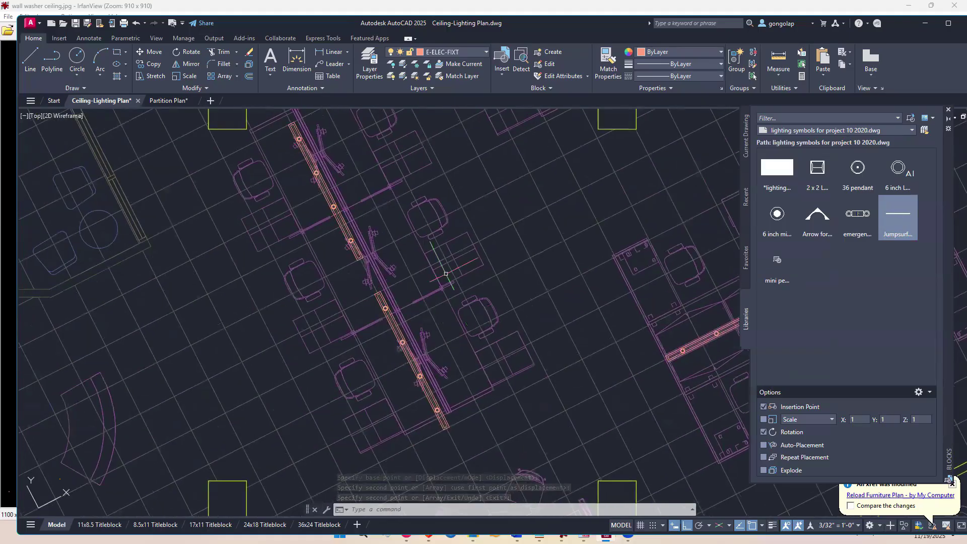
{"action": "left_click", "coordinate": [423, 245]}
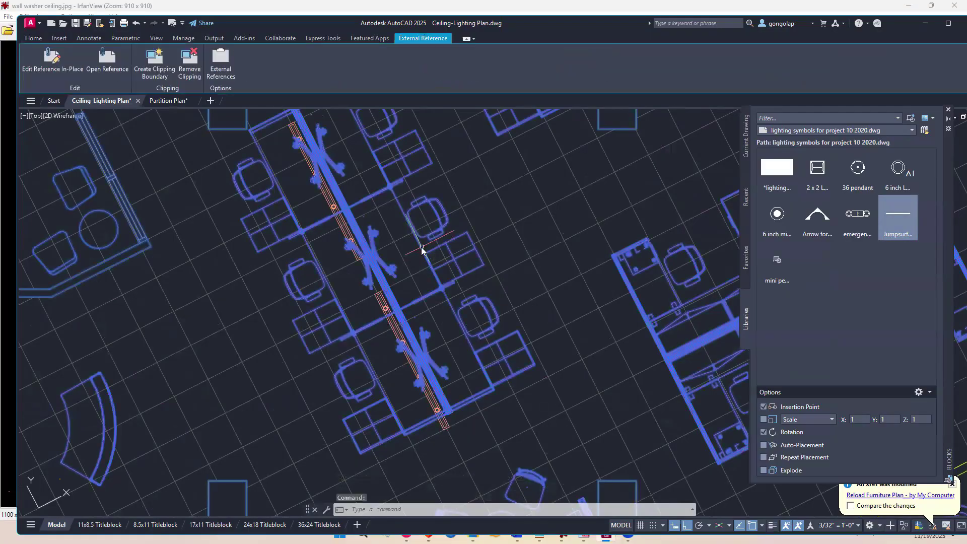
{"action": "right_click", "coordinate": [423, 245]}
{"action": "left_click", "coordinate": [445, 265]}
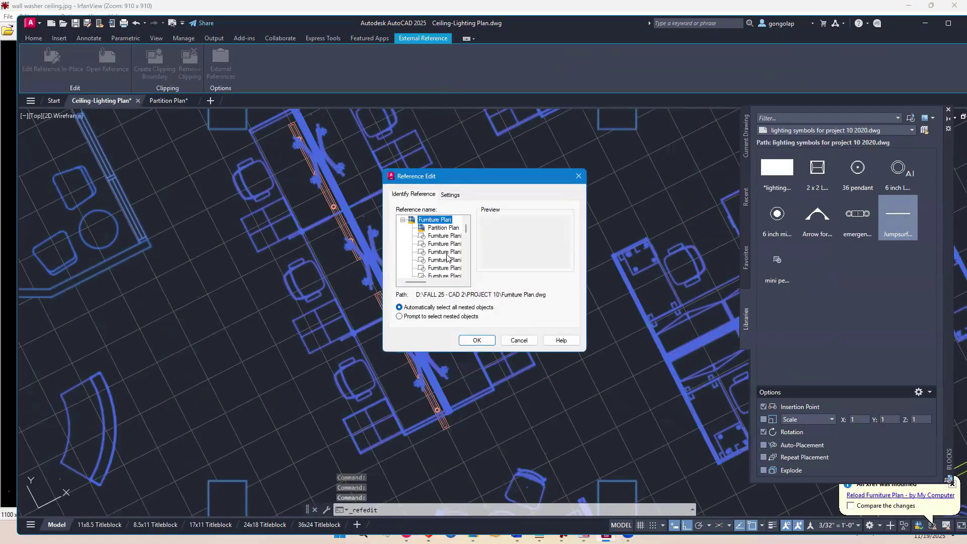
{"action": "left_click", "coordinate": [477, 341]}
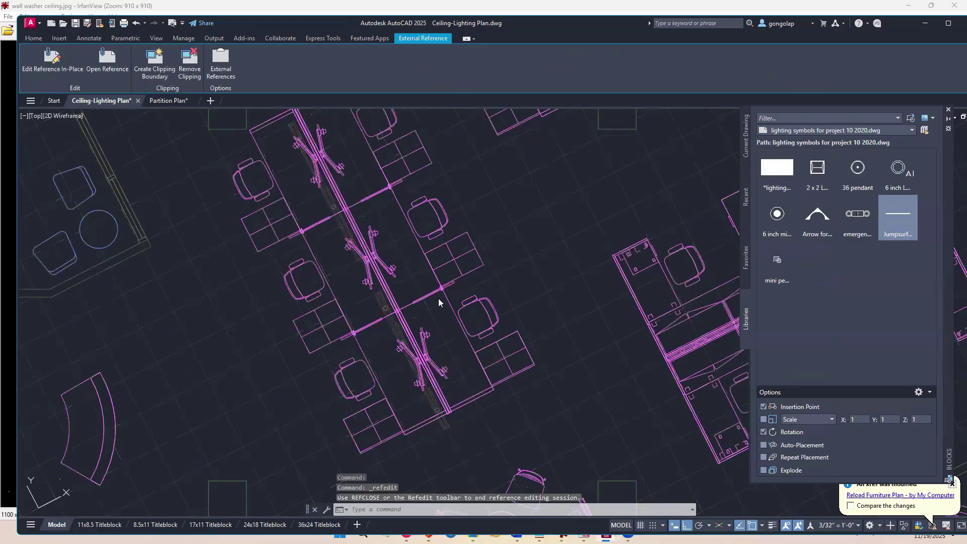
Step: Move the workstation cluster a few inches along its spine at 270° toward the lower end of the fixture run
{"action": "type", "text": "m"}
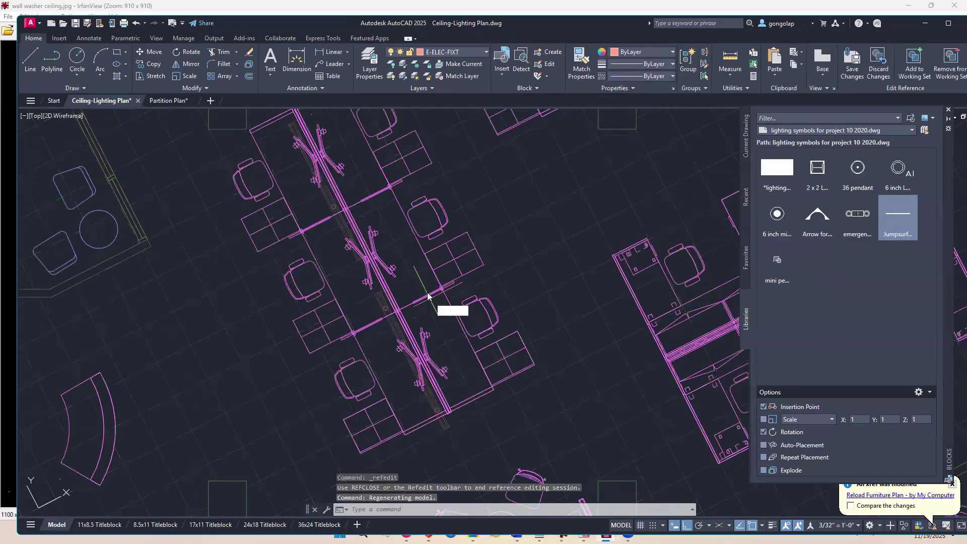
{"action": "key", "text": "Return"}
{"action": "left_click", "coordinate": [429, 265]}
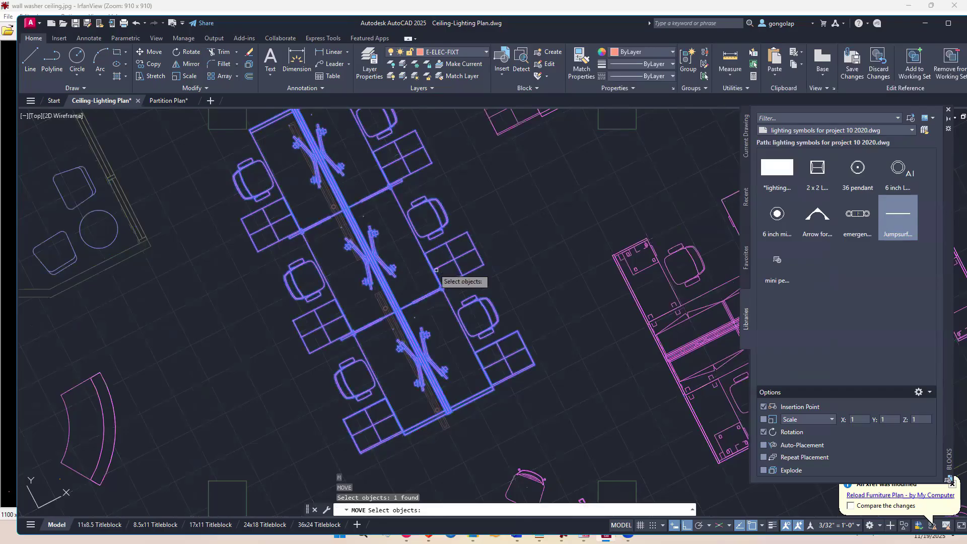
{"action": "key", "text": "Return"}
{"action": "left_click", "coordinate": [516, 421]}
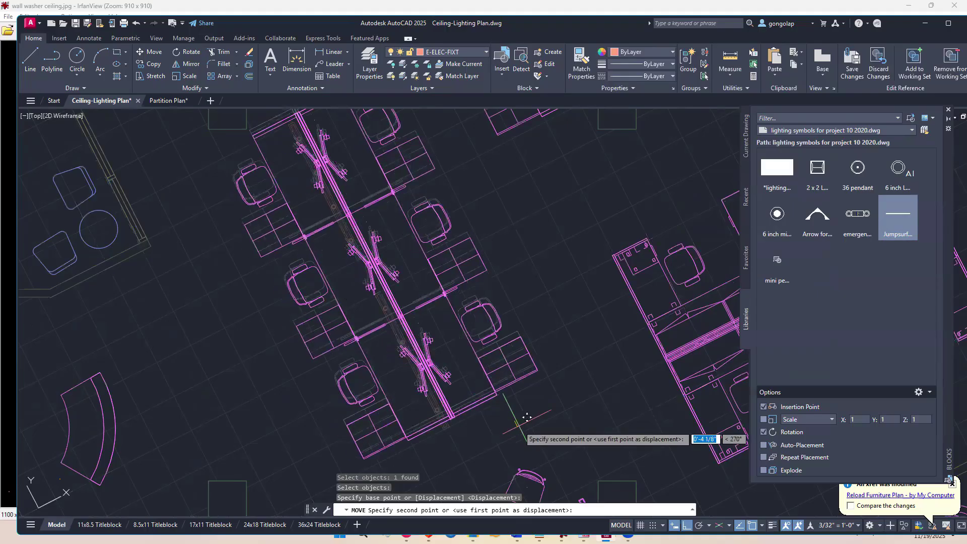
{"action": "left_click", "coordinate": [525, 412]}
Step: Move the same cluster sideways at 180° from its lower spine end so the spine sits under the linear fixtures
{"action": "scroll", "coordinate": [541, 351], "scroll_direction": "up", "scroll_amount": 6}
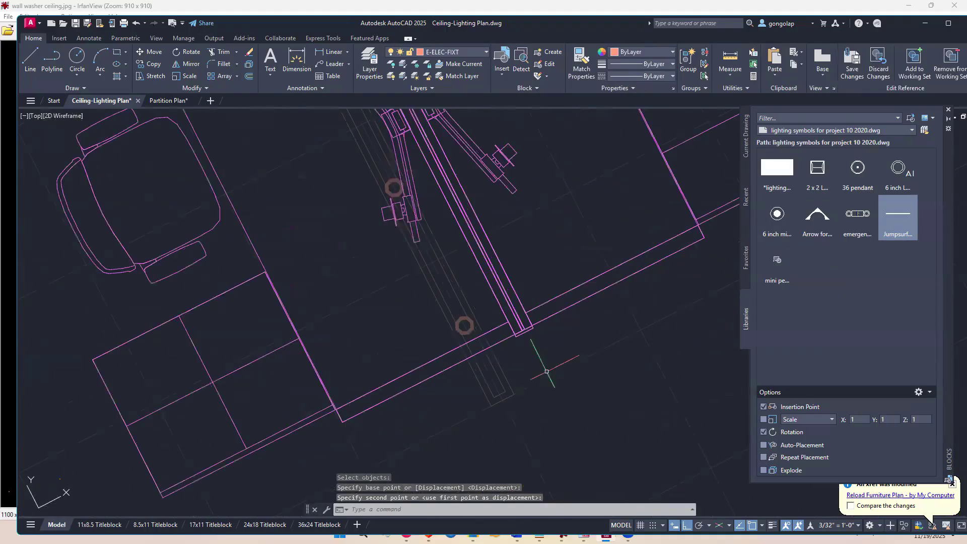
{"action": "left_click", "coordinate": [525, 331]}
{"action": "key", "text": "Return"}
{"action": "left_click", "coordinate": [525, 331]}
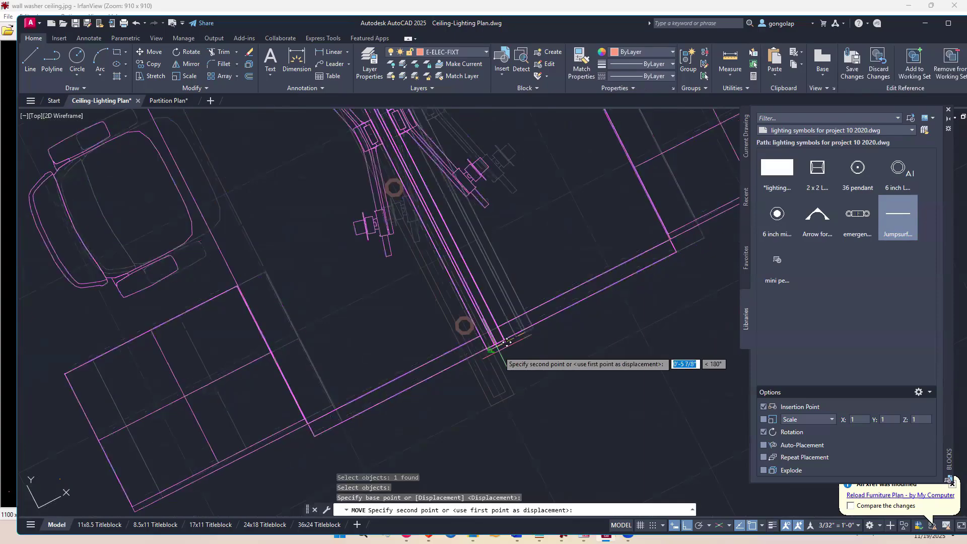
{"action": "left_click", "coordinate": [473, 392]}
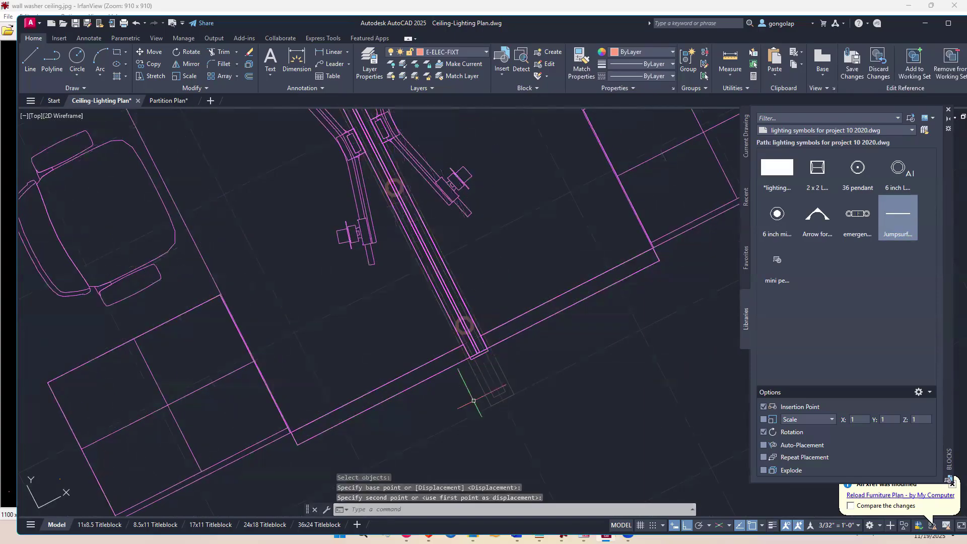
Step: Nudge the cluster slightly further along its spine at 270° to even out the fixture run between both spine ends
{"action": "scroll", "coordinate": [476, 401], "scroll_direction": "down", "scroll_amount": 5}
{"action": "scroll", "coordinate": [475, 401], "scroll_direction": "down", "scroll_amount": 2}
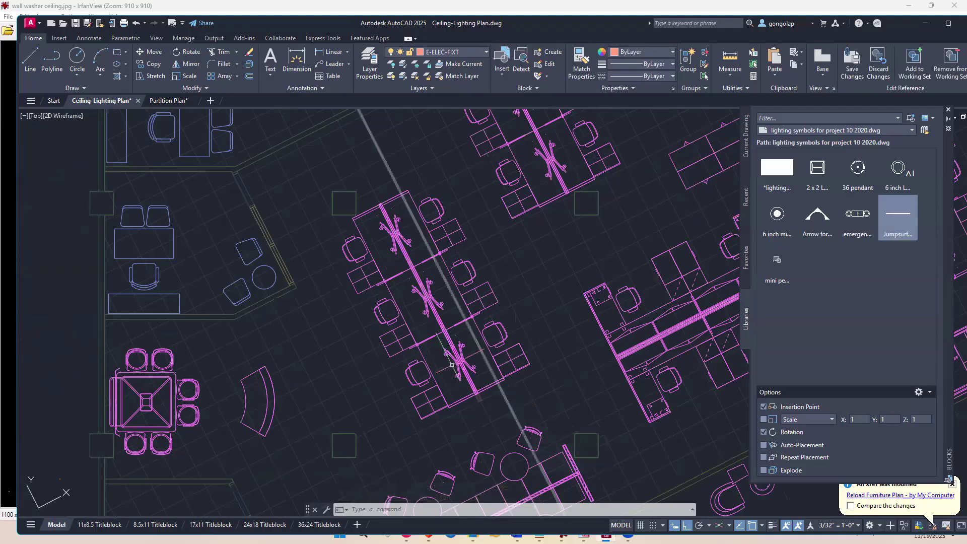
{"action": "scroll", "coordinate": [373, 198], "scroll_direction": "up", "scroll_amount": 2}
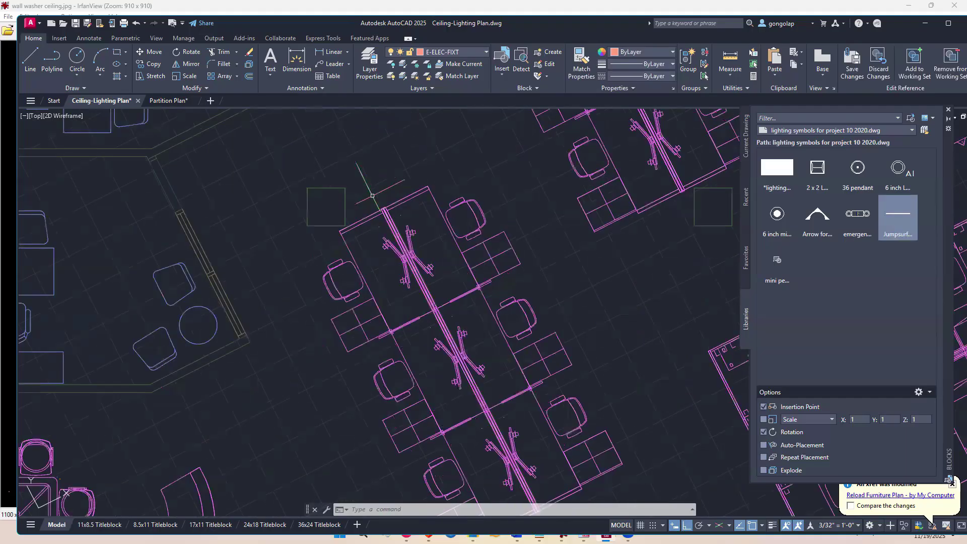
{"action": "scroll", "coordinate": [462, 385], "scroll_direction": "down", "scroll_amount": 3}
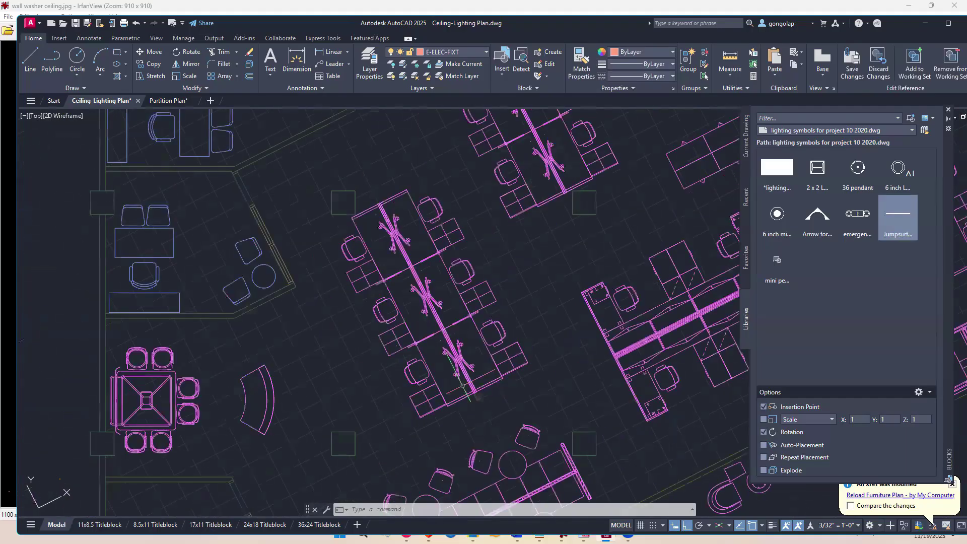
{"action": "scroll", "coordinate": [462, 386], "scroll_direction": "up", "scroll_amount": 4}
{"action": "key", "text": "m"}
{"action": "key", "text": "space"}
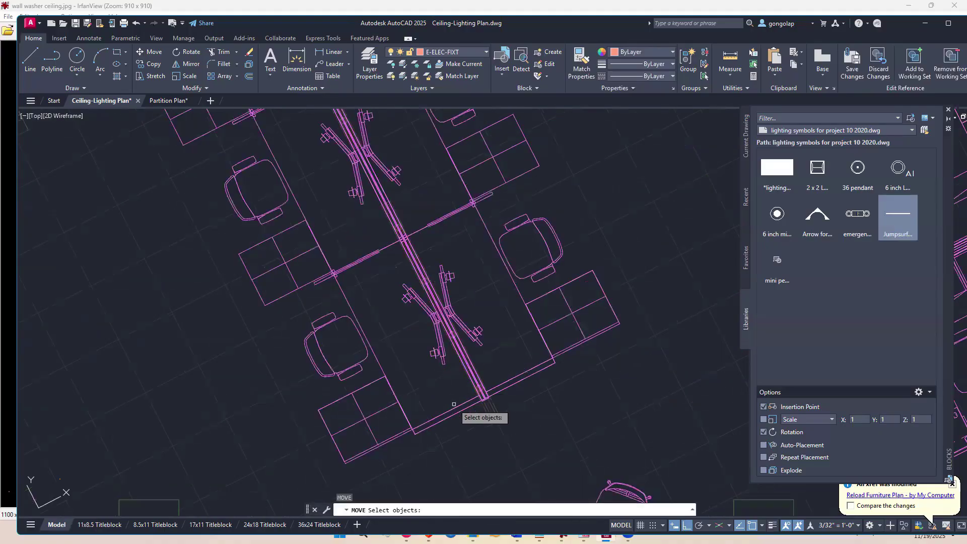
{"action": "left_click", "coordinate": [455, 407]}
{"action": "key", "text": "space"}
{"action": "left_click", "coordinate": [528, 415]}
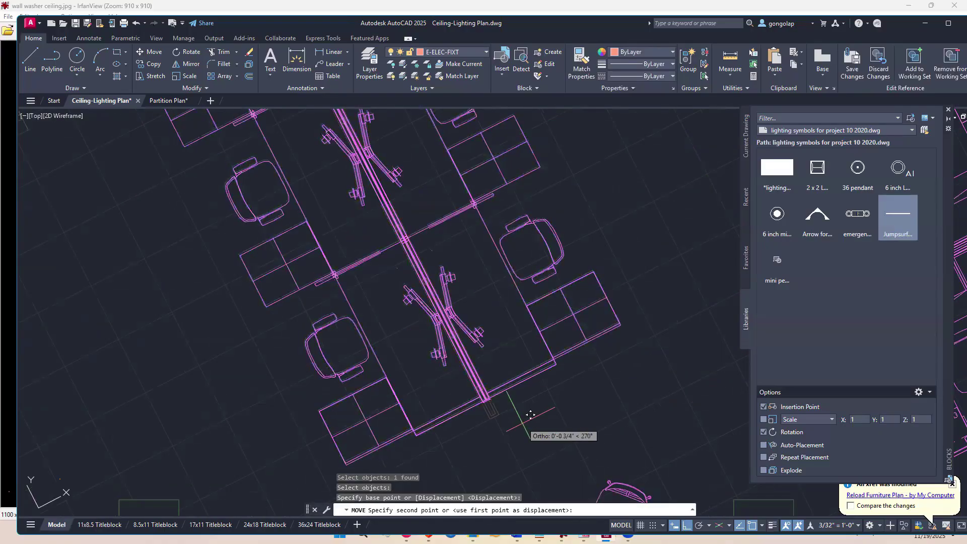
{"action": "left_click", "coordinate": [524, 428]}
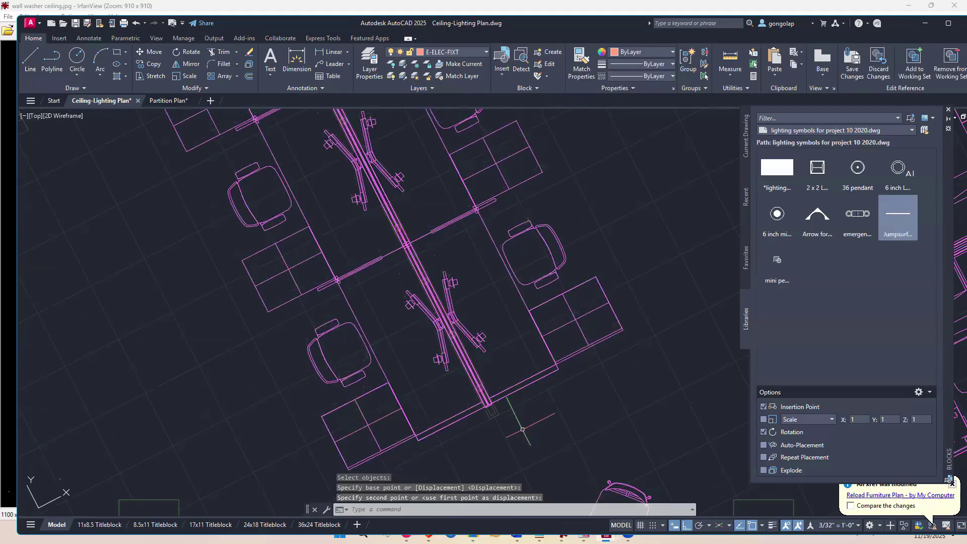
Step: Examine how the cluster's spine lines up with the linear fixtures at its upper and lower ends
{"action": "scroll", "coordinate": [523, 429], "scroll_direction": "down", "scroll_amount": 4}
{"action": "scroll", "coordinate": [408, 209], "scroll_direction": "up", "scroll_amount": 4}
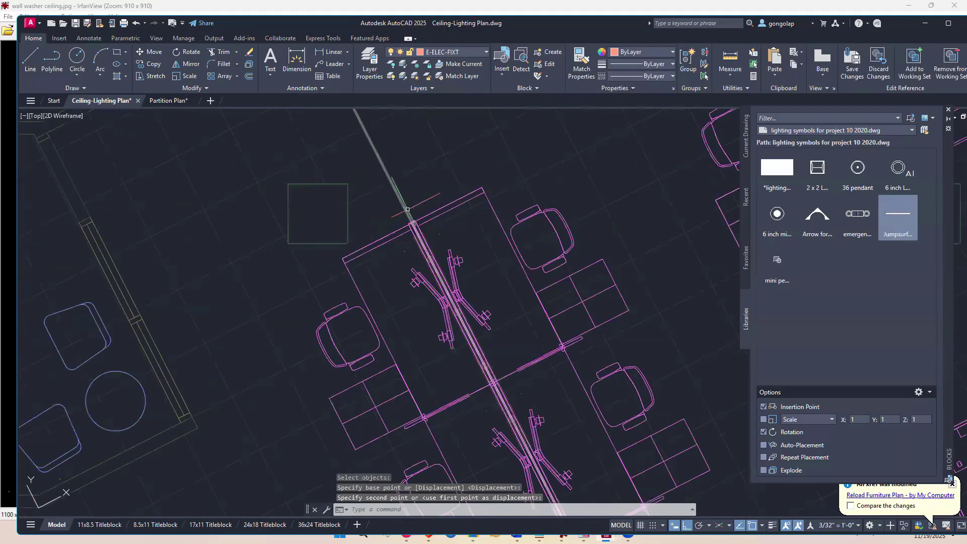
{"action": "scroll", "coordinate": [346, 201], "scroll_direction": "up", "scroll_amount": 2}
{"action": "scroll", "coordinate": [345, 200], "scroll_direction": "down", "scroll_amount": 5}
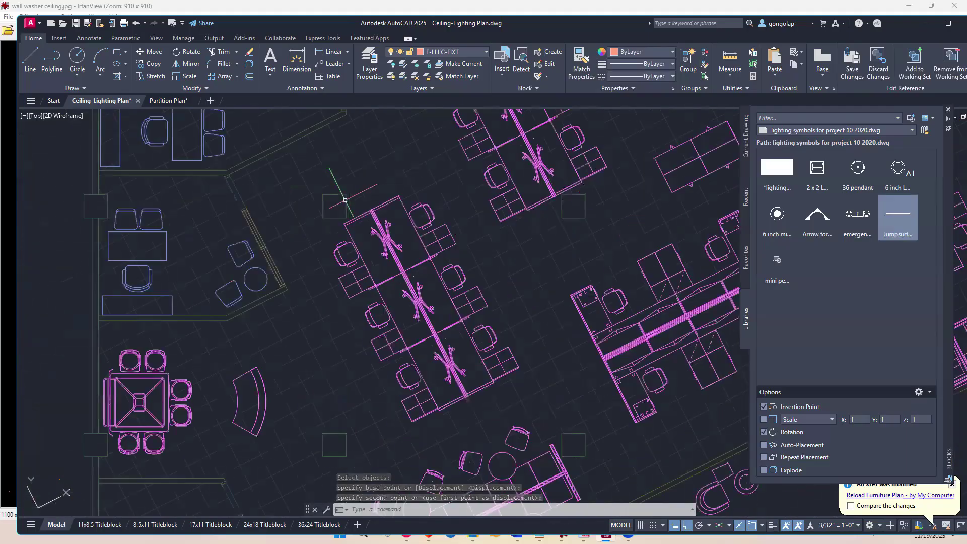
{"action": "scroll", "coordinate": [466, 397], "scroll_direction": "up", "scroll_amount": 4}
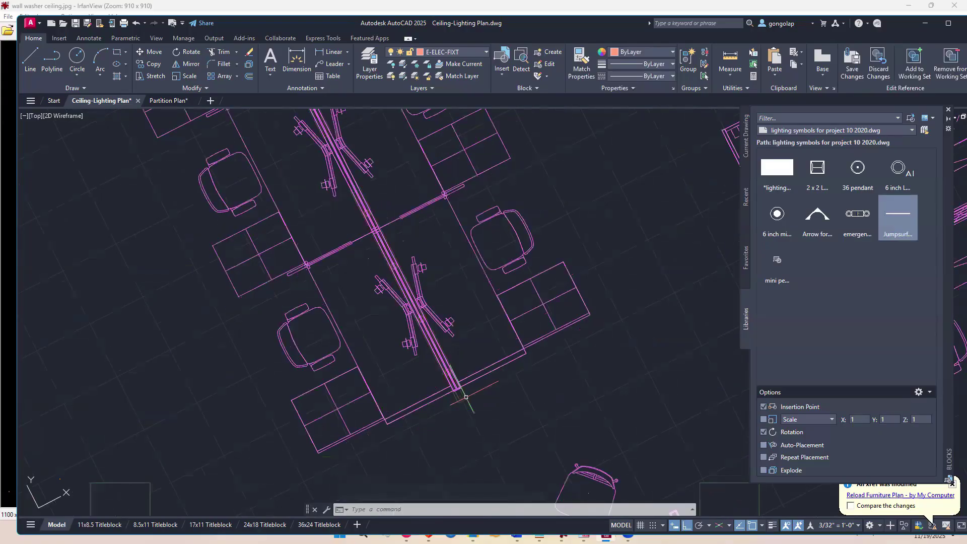
{"action": "scroll", "coordinate": [497, 414], "scroll_direction": "down", "scroll_amount": 4}
{"action": "scroll", "coordinate": [358, 218], "scroll_direction": "up", "scroll_amount": 6}
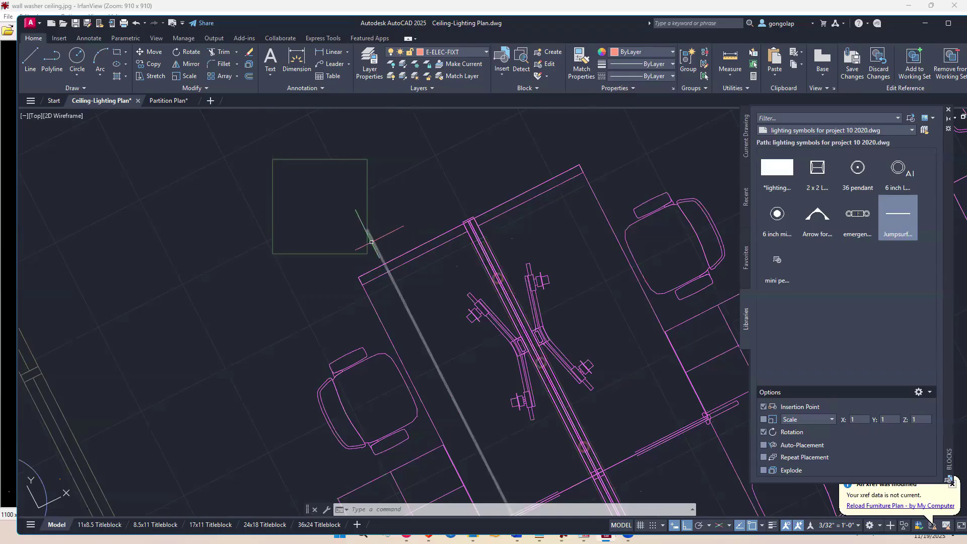
{"action": "scroll", "coordinate": [340, 228], "scroll_direction": "down", "scroll_amount": 4}
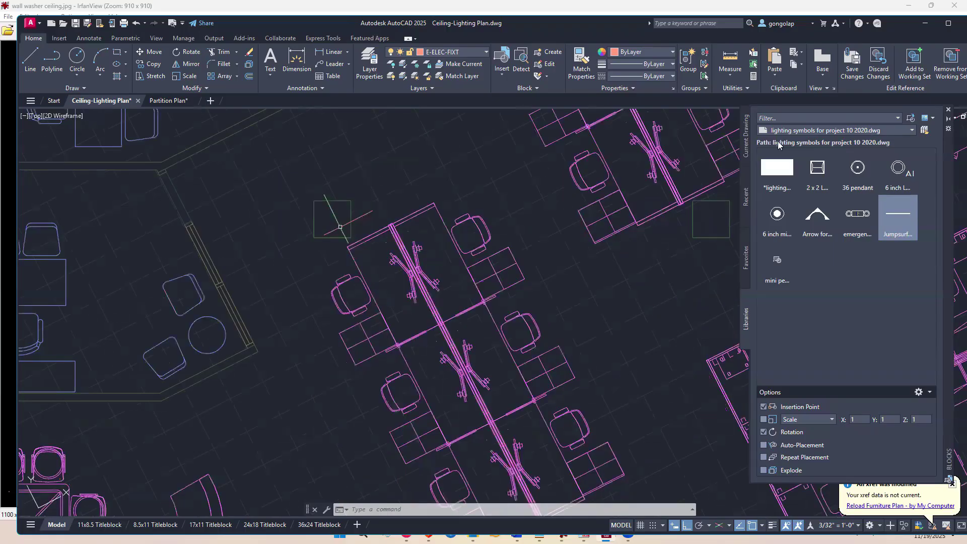
Step: Save the cluster's new position back to the Furniture Plan reference and close the in-place edit
{"action": "left_click", "coordinate": [850, 62]}
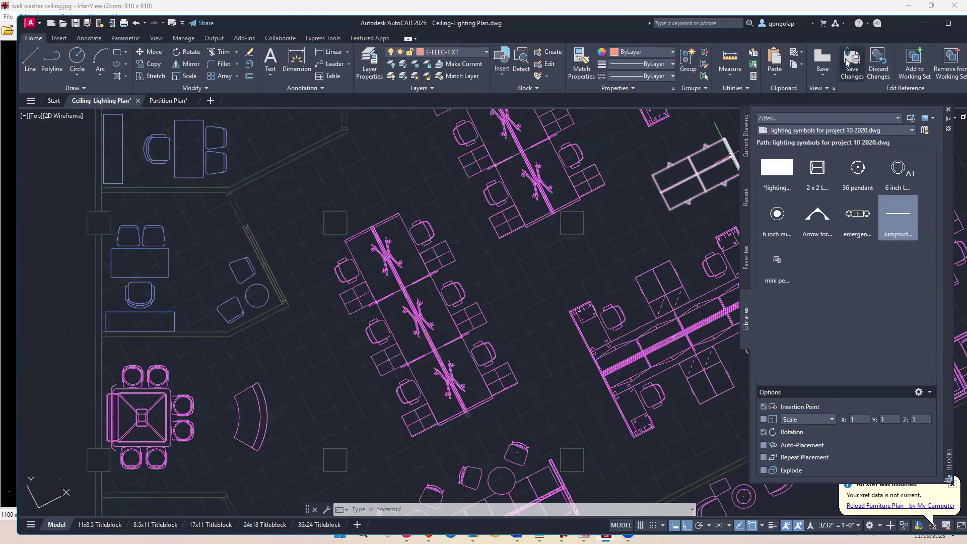
{"action": "left_click", "coordinate": [505, 305]}
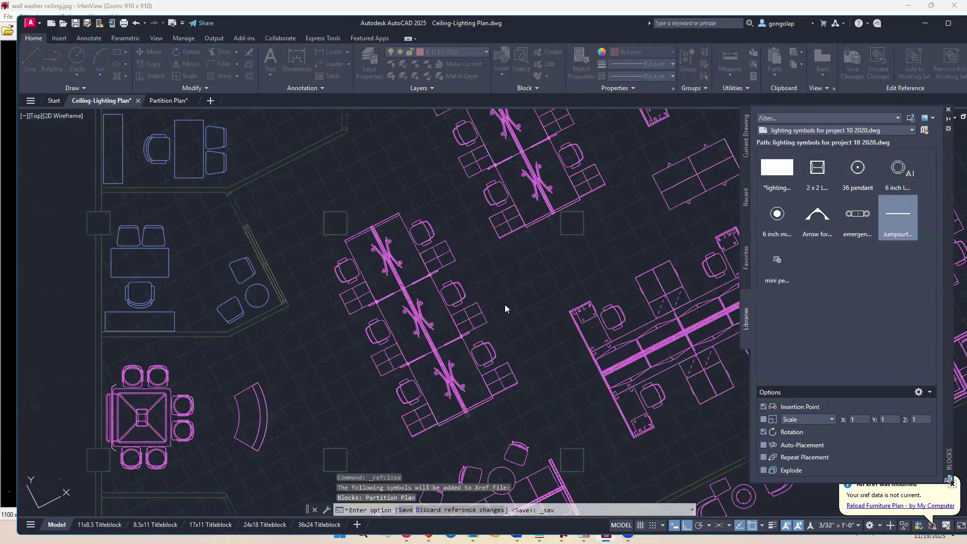
{"action": "scroll", "coordinate": [420, 384], "scroll_direction": "up", "scroll_amount": 2}
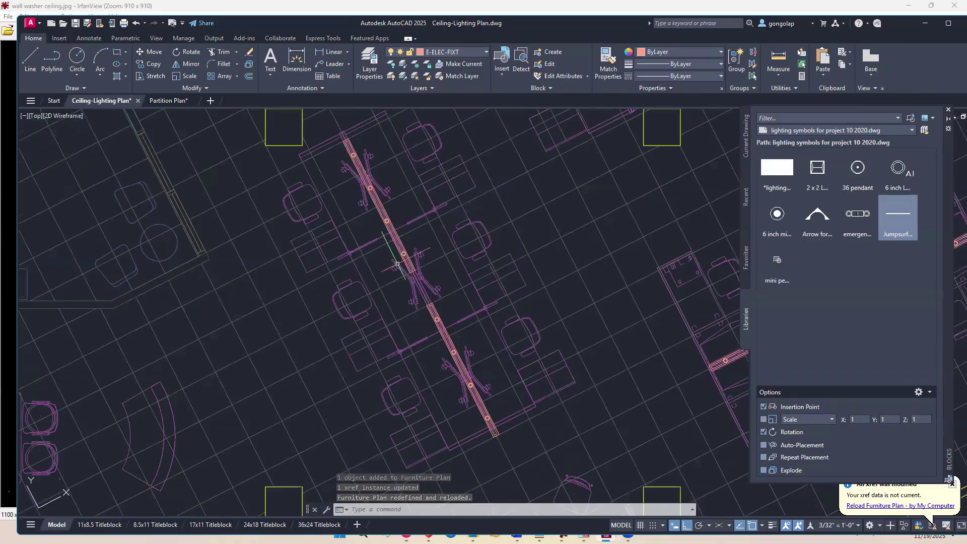
Step: Examine both ends of the fixture run over the shifted cluster and its place among the other open-office clusters
{"action": "middle_click_drag", "start_coordinate": [397, 264], "coordinate": [403, 287]}
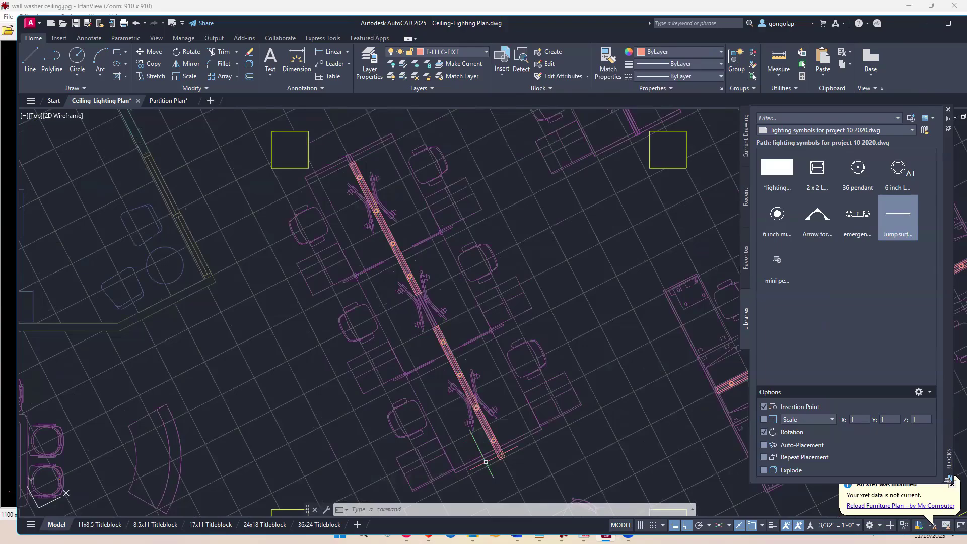
{"action": "scroll", "coordinate": [482, 347], "scroll_direction": "down", "scroll_amount": 3}
{"action": "scroll", "coordinate": [497, 406], "scroll_direction": "up", "scroll_amount": 5}
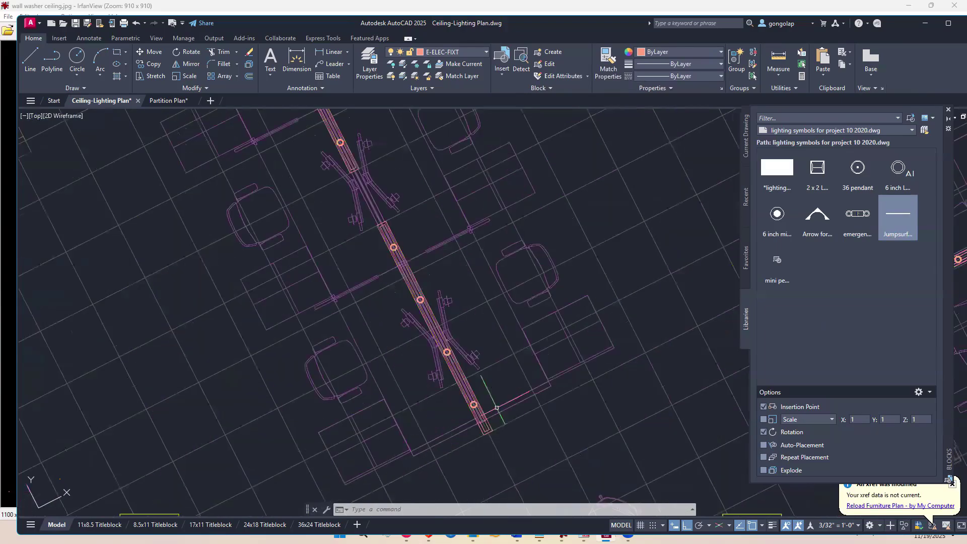
{"action": "scroll", "coordinate": [498, 433], "scroll_direction": "down", "scroll_amount": 2}
{"action": "scroll", "coordinate": [498, 433], "scroll_direction": "down", "scroll_amount": 3}
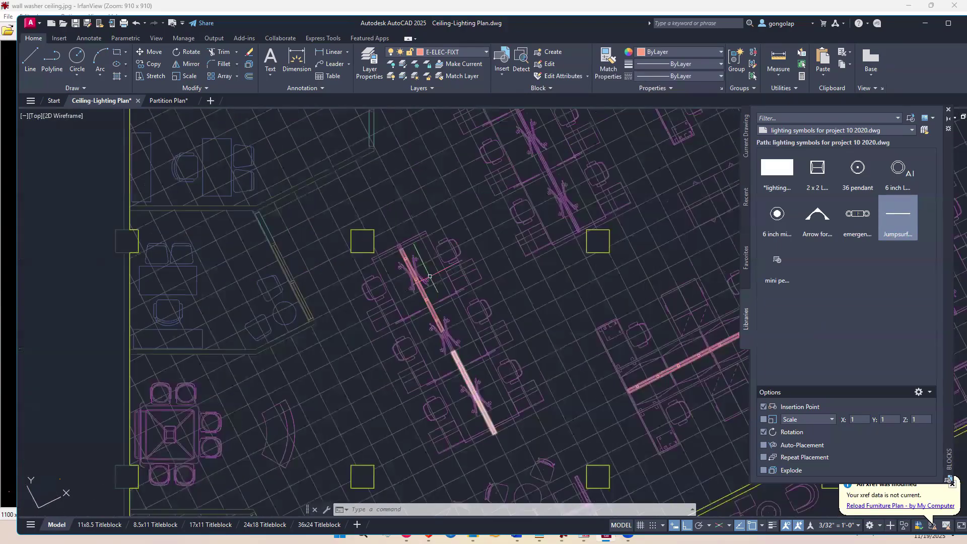
{"action": "scroll", "coordinate": [369, 235], "scroll_direction": "up", "scroll_amount": 5}
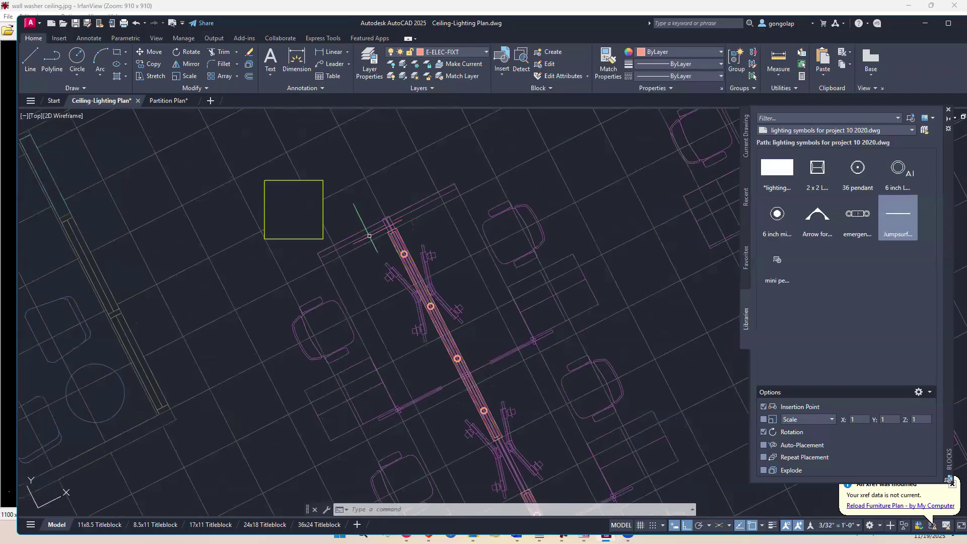
{"action": "scroll", "coordinate": [369, 236], "scroll_direction": "down", "scroll_amount": 2}
{"action": "scroll", "coordinate": [397, 306], "scroll_direction": "down", "scroll_amount": 2}
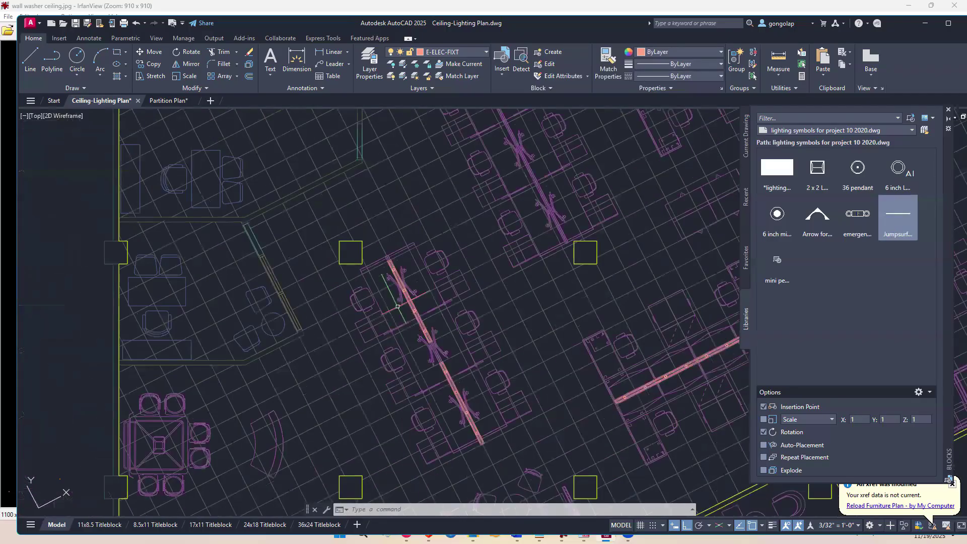
{"action": "mouse_move", "coordinate": [397, 306]}
{"action": "middle_mouse_down"}
{"action": "mouse_move", "coordinate": [388, 306]}
{"action": "mouse_move", "coordinate": [443, 263]}
{"action": "middle_mouse_up"}
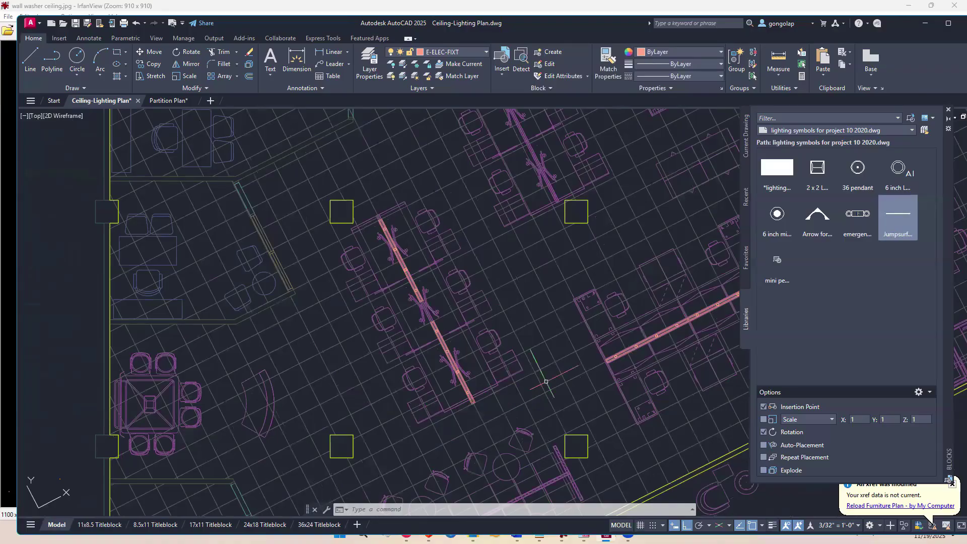
{"action": "scroll", "coordinate": [546, 381], "scroll_direction": "down", "scroll_amount": 2}
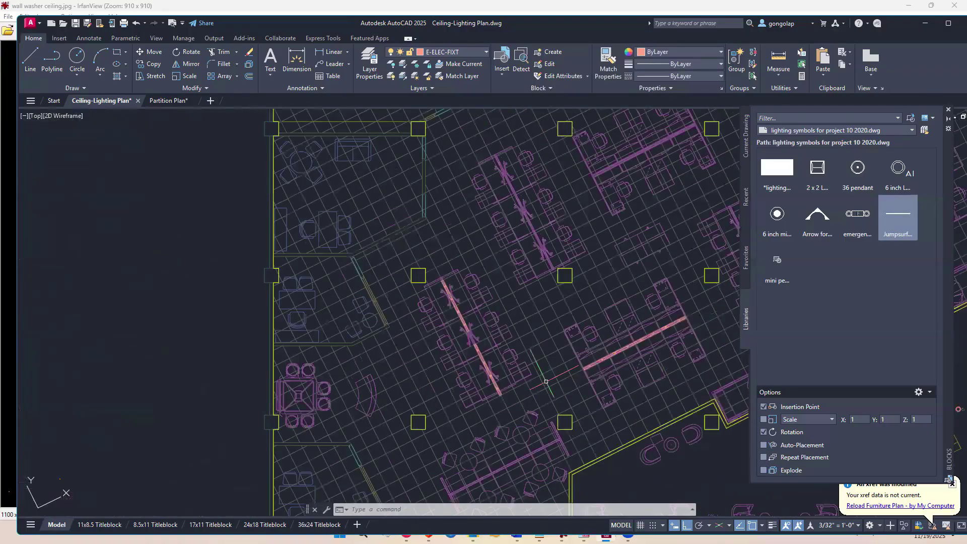
{"action": "middle_click_drag", "start_coordinate": [545, 382], "coordinate": [436, 358]}
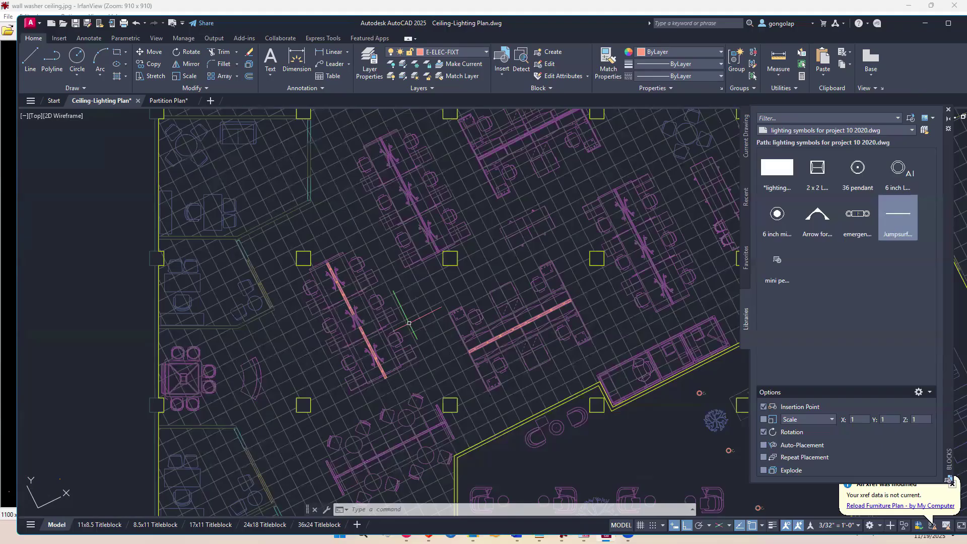
{"action": "scroll", "coordinate": [409, 323], "scroll_direction": "down", "scroll_amount": 2}
{"action": "mouse_move", "coordinate": [642, 261]}
{"action": "middle_mouse_down"}
{"action": "mouse_move", "coordinate": [537, 297]}
{"action": "mouse_move", "coordinate": [526, 276]}
{"action": "middle_mouse_up"}
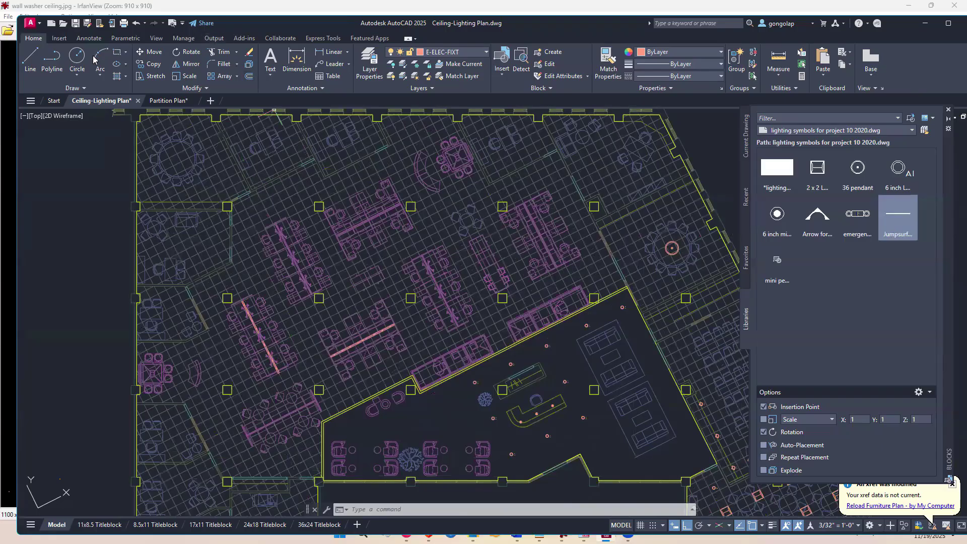
Step: Save the Ceiling-Lighting Plan drawing and switch to the Partition Plan drawing
{"action": "left_click", "coordinate": [76, 23]}
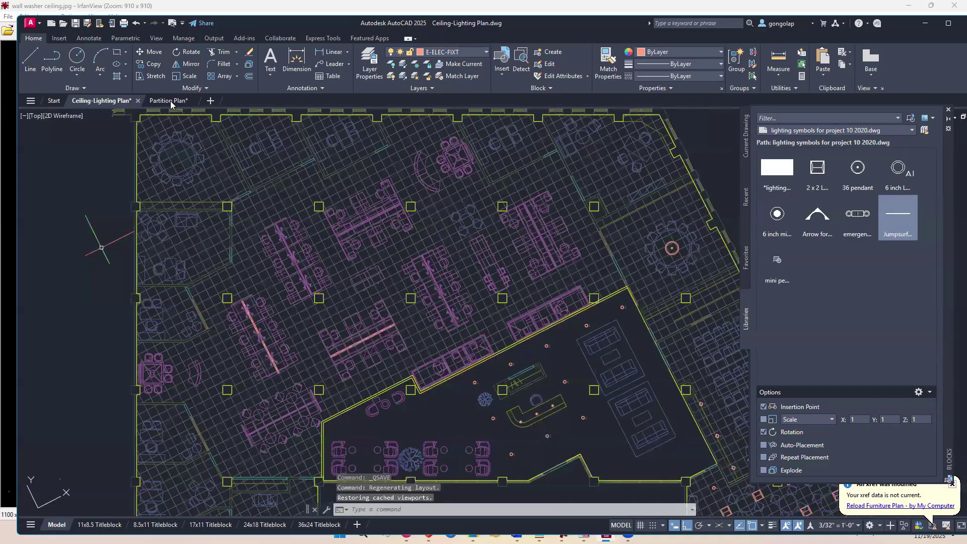
{"action": "left_click", "coordinate": [171, 102]}
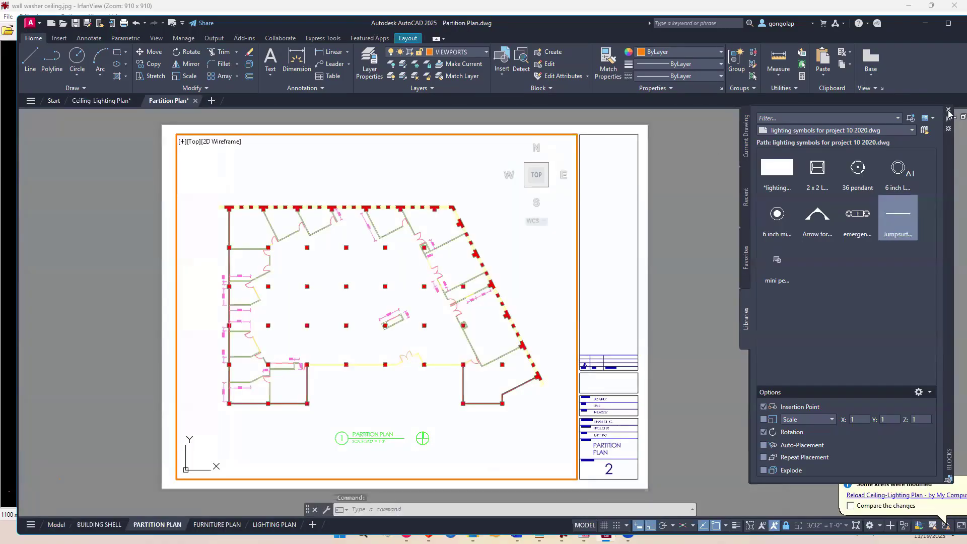
Step: Close the block library, maximize the program window, and reload the modified Ceiling-Lighting Plan reference in the Partition Plan drawing
{"action": "left_click", "coordinate": [948, 110]}
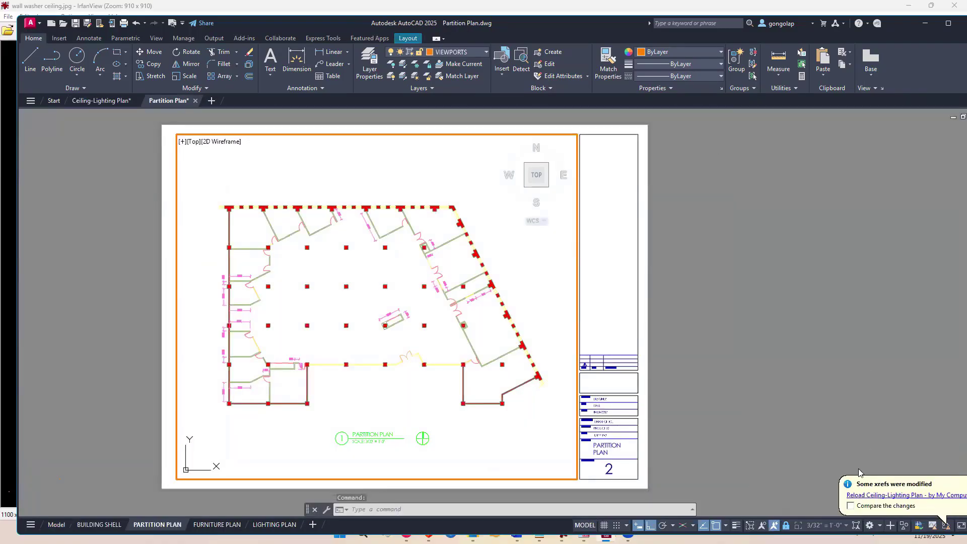
{"action": "left_click", "coordinate": [947, 23]}
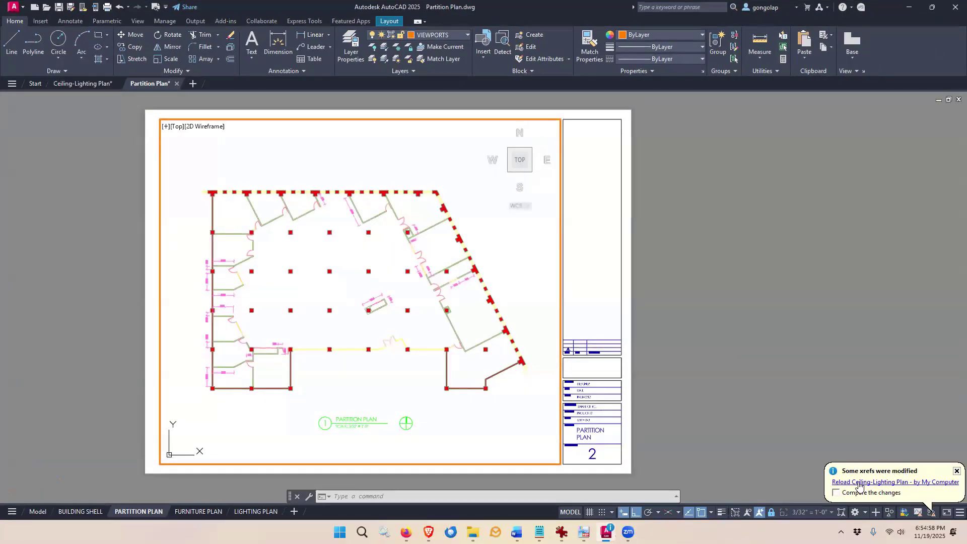
{"action": "left_click", "coordinate": [900, 483]}
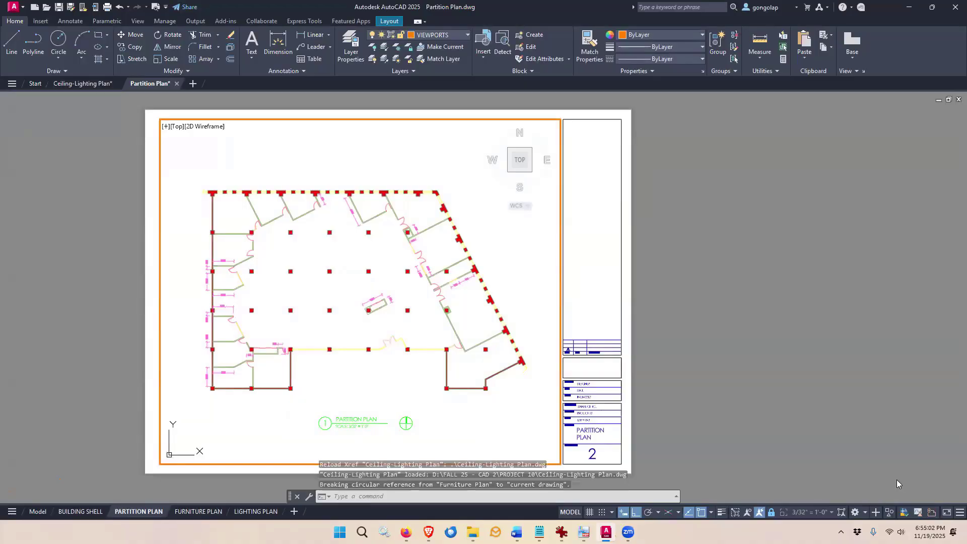
{"action": "double_click", "coordinate": [776, 395]}
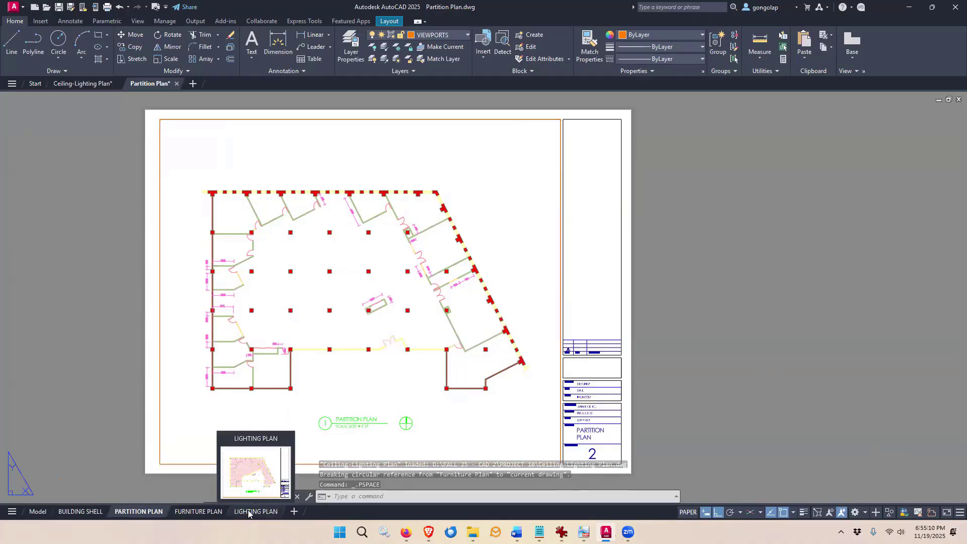
Step: Examine how the linear fixtures read against the ceiling grid on the LIGHTING PLAN sheet and compare with the Ceiling-Lighting Plan drawing
{"action": "left_click", "coordinate": [249, 511]}
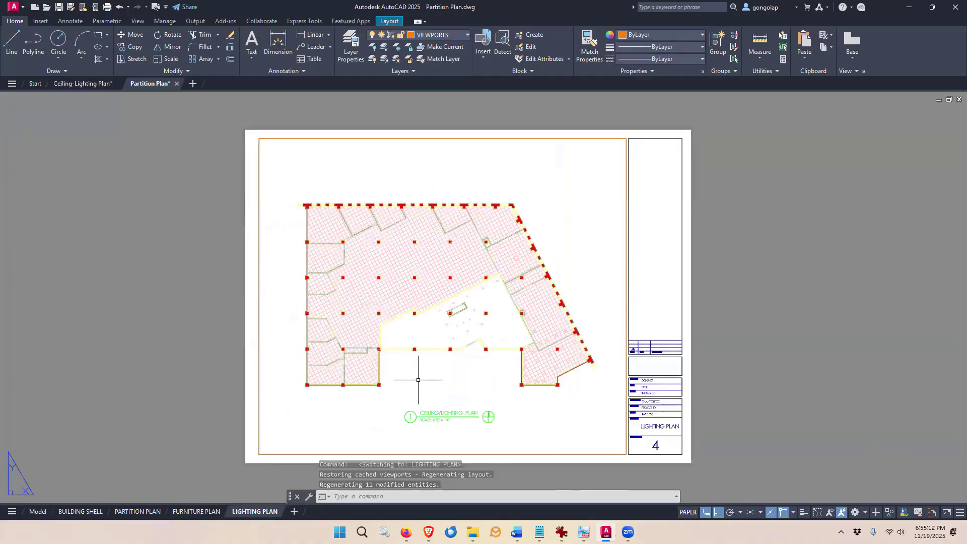
{"action": "middle_click_drag", "start_coordinate": [418, 380], "coordinate": [385, 381]}
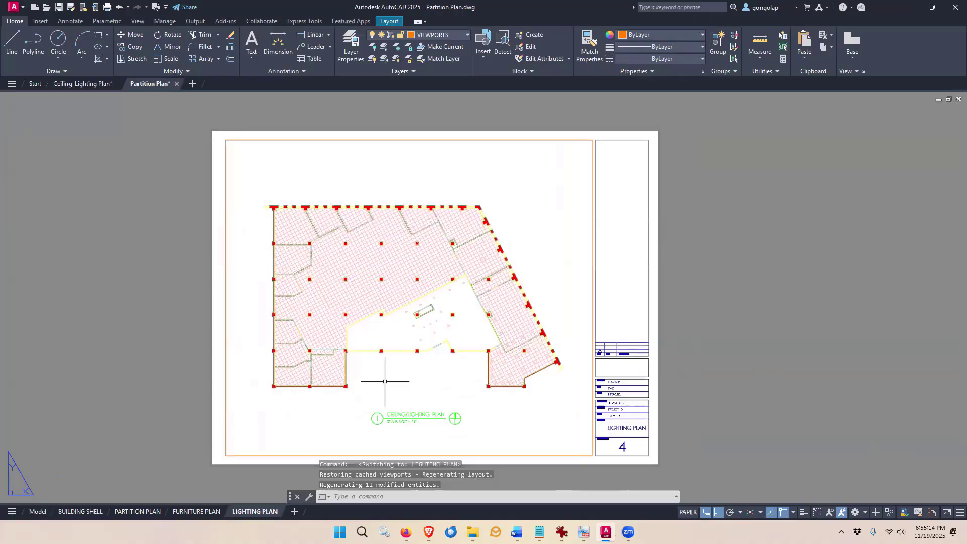
{"action": "scroll", "coordinate": [385, 381], "scroll_direction": "up", "scroll_amount": 2}
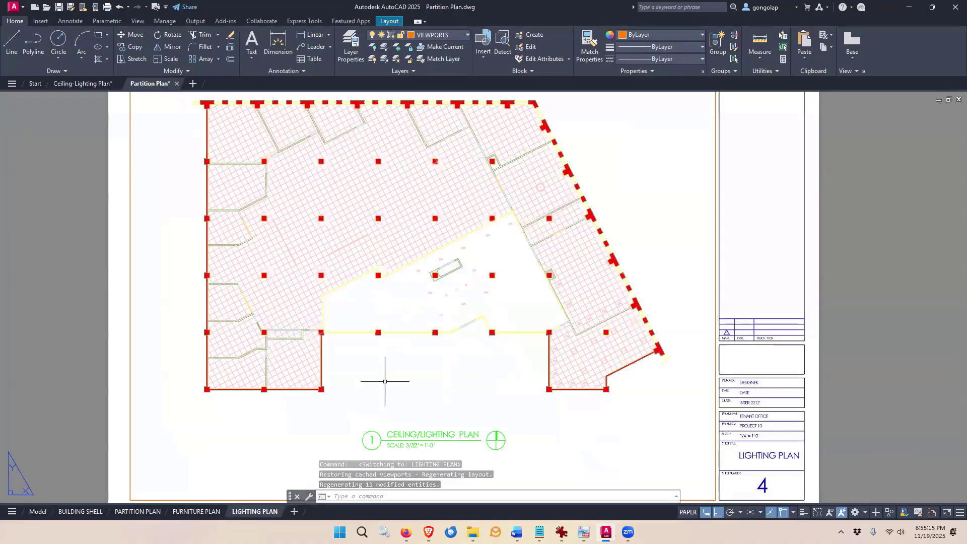
{"action": "scroll", "coordinate": [444, 279], "scroll_direction": "up", "scroll_amount": 2}
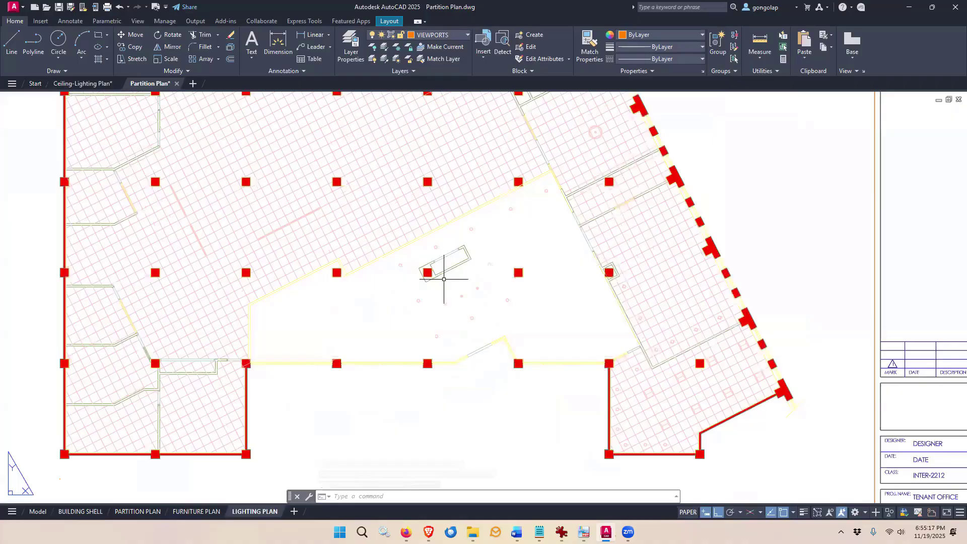
{"action": "scroll", "coordinate": [292, 291], "scroll_direction": "down", "scroll_amount": 2}
{"action": "scroll", "coordinate": [264, 273], "scroll_direction": "up", "scroll_amount": 8}
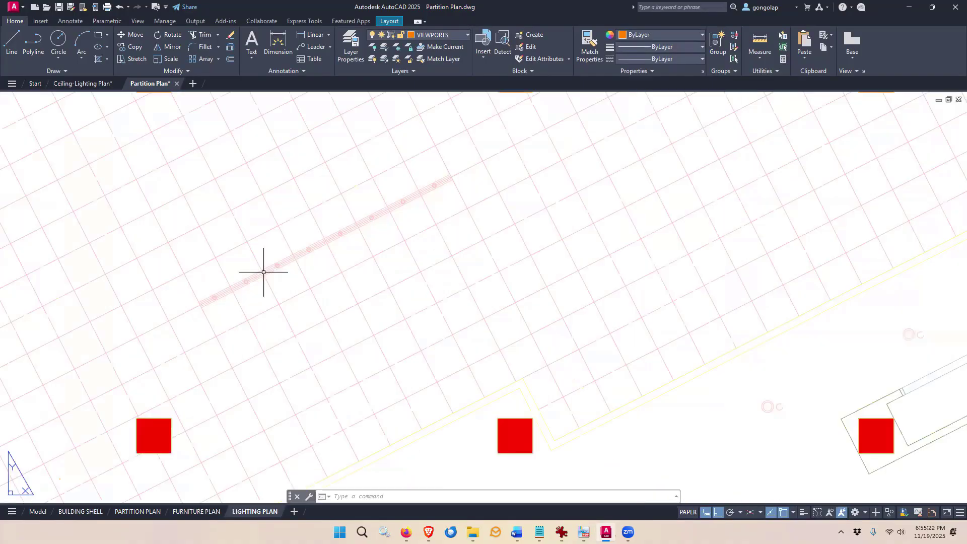
{"action": "scroll", "coordinate": [264, 272], "scroll_direction": "down", "scroll_amount": 8}
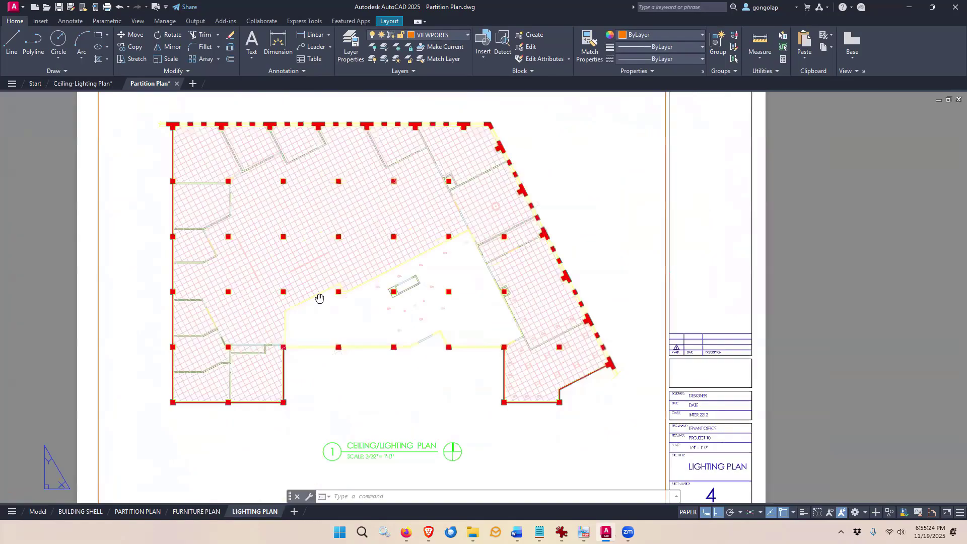
{"action": "middle_click_drag", "start_coordinate": [319, 299], "coordinate": [319, 299]}
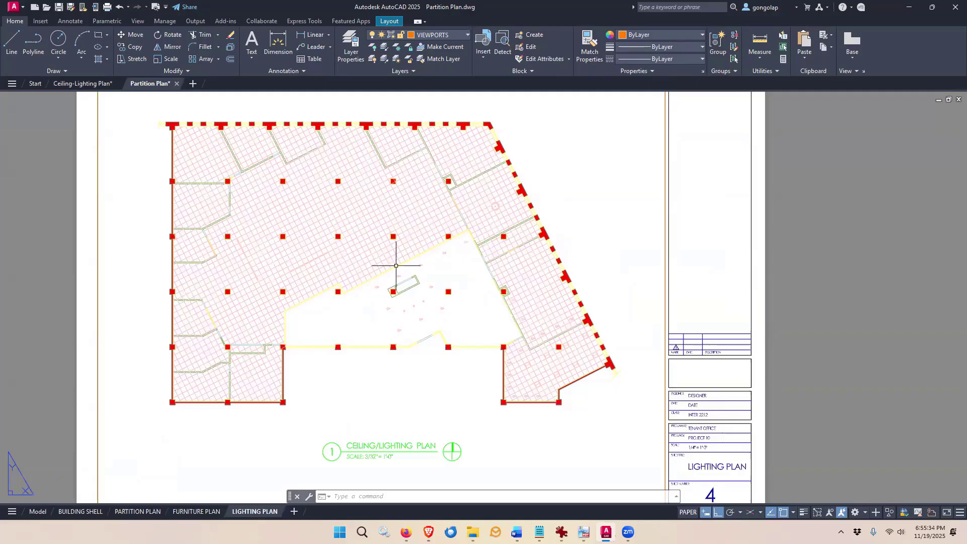
{"action": "left_click", "coordinate": [81, 85]}
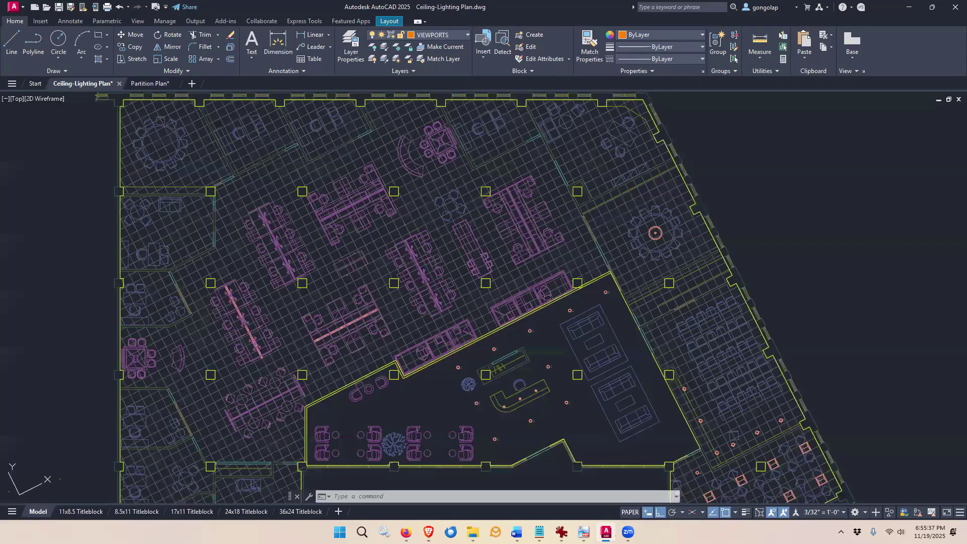
{"action": "left_click", "coordinate": [150, 84]}
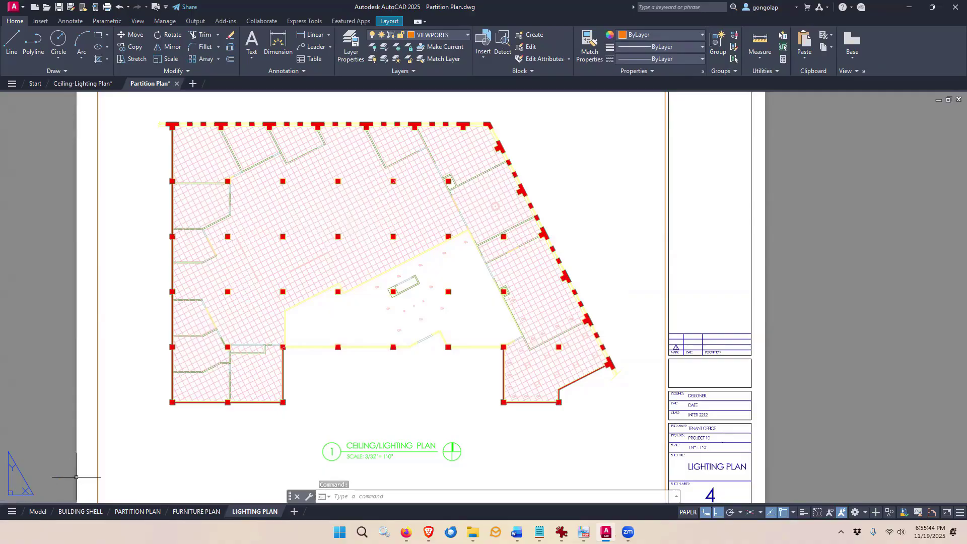
Step: In model space, set the color of the layer Ceiling-Lighting Plan|A-CLNG-GRID to gray 252
{"action": "mouse_move", "coordinate": [41, 514]}
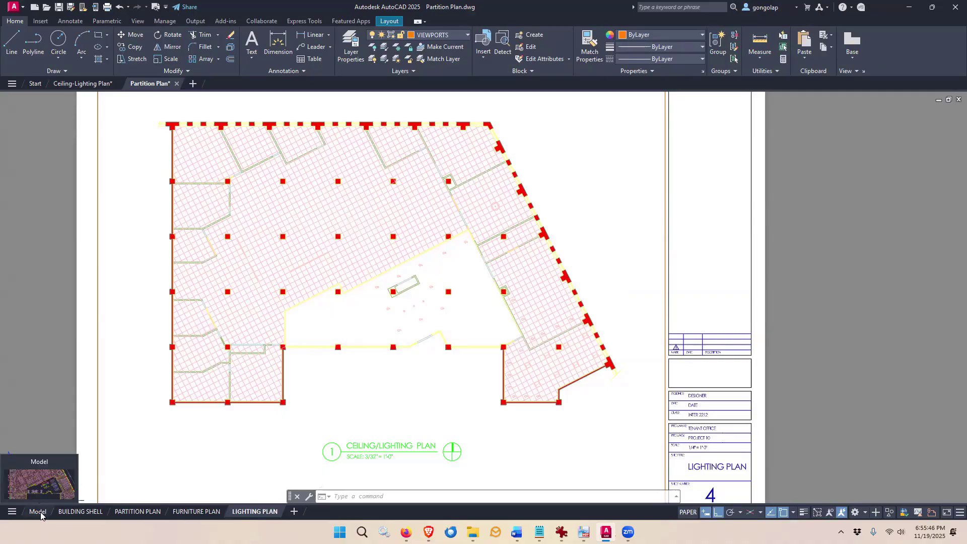
{"action": "left_click", "coordinate": [39, 512]}
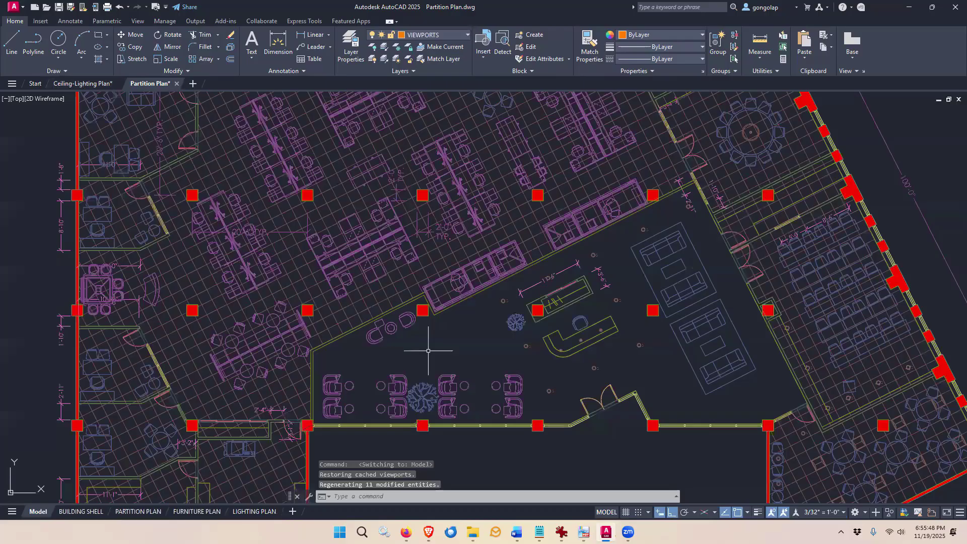
{"action": "scroll", "coordinate": [428, 351], "scroll_direction": "down", "scroll_amount": 2}
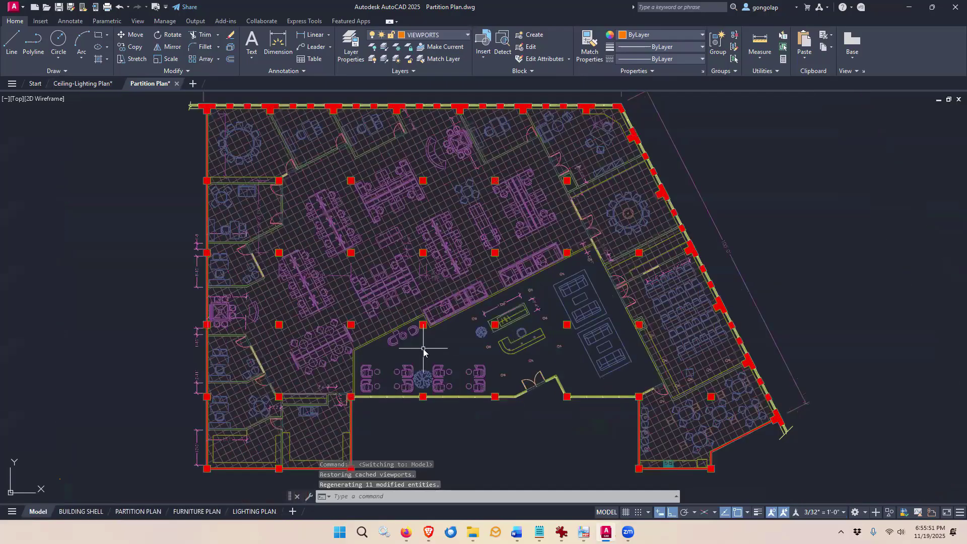
{"action": "type", "text": "la"}
{"action": "key", "text": "Return"}
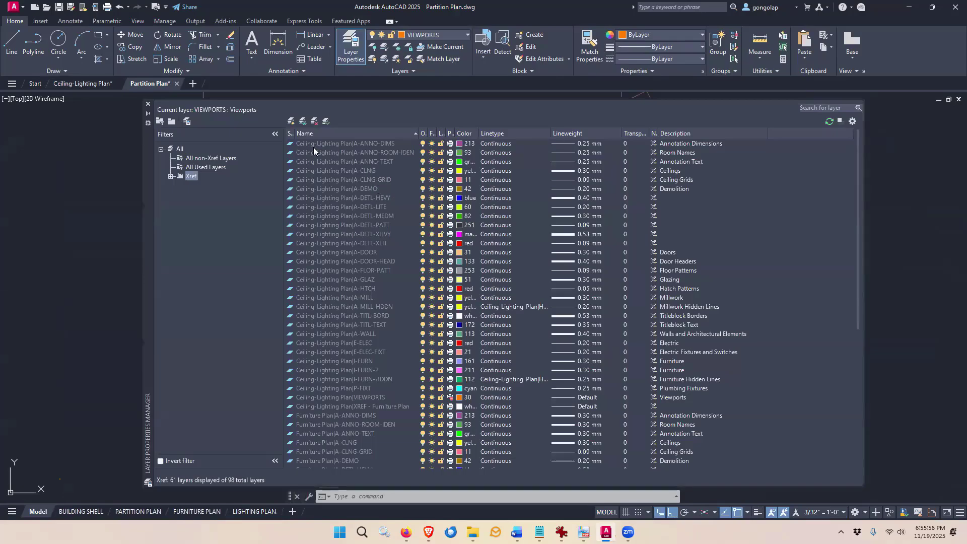
{"action": "left_click", "coordinate": [369, 180]}
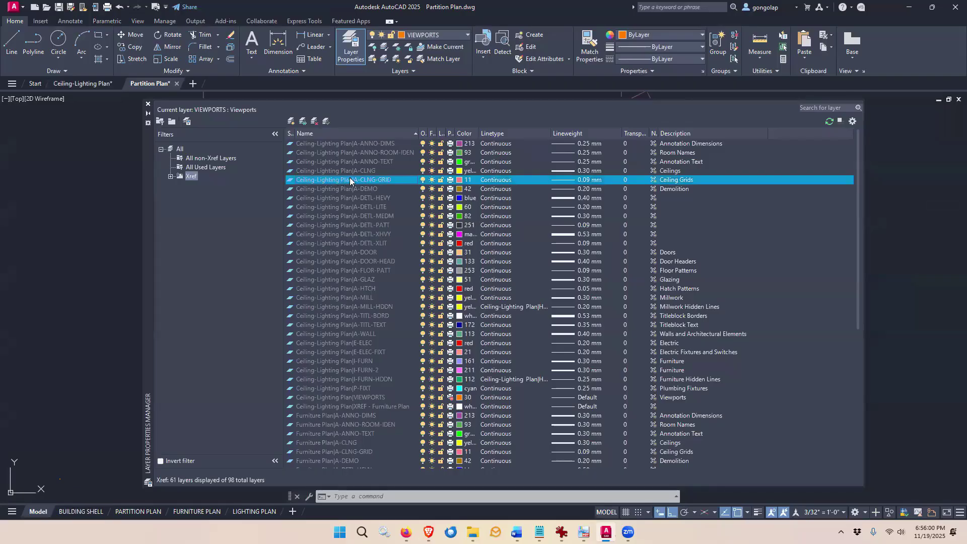
{"action": "left_click", "coordinate": [462, 181]}
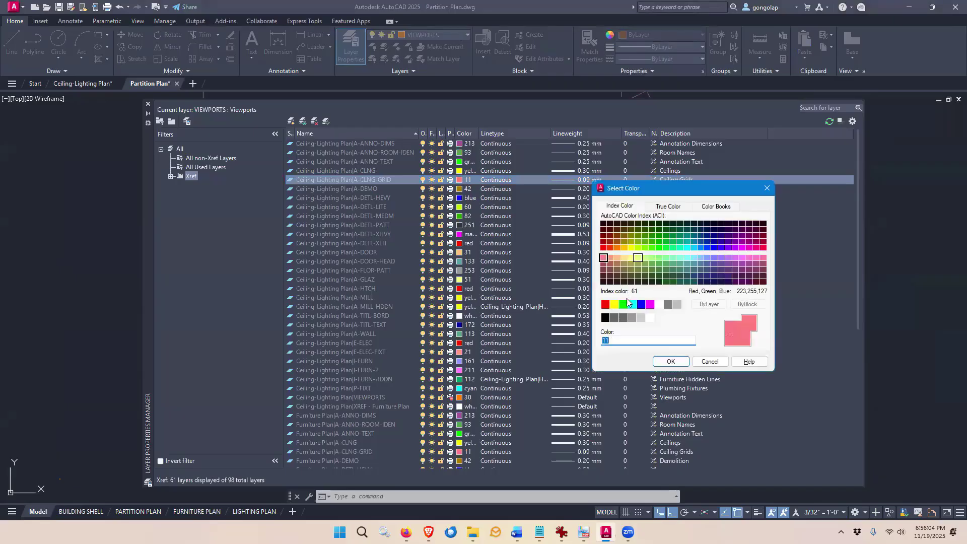
{"action": "left_click", "coordinate": [624, 318]}
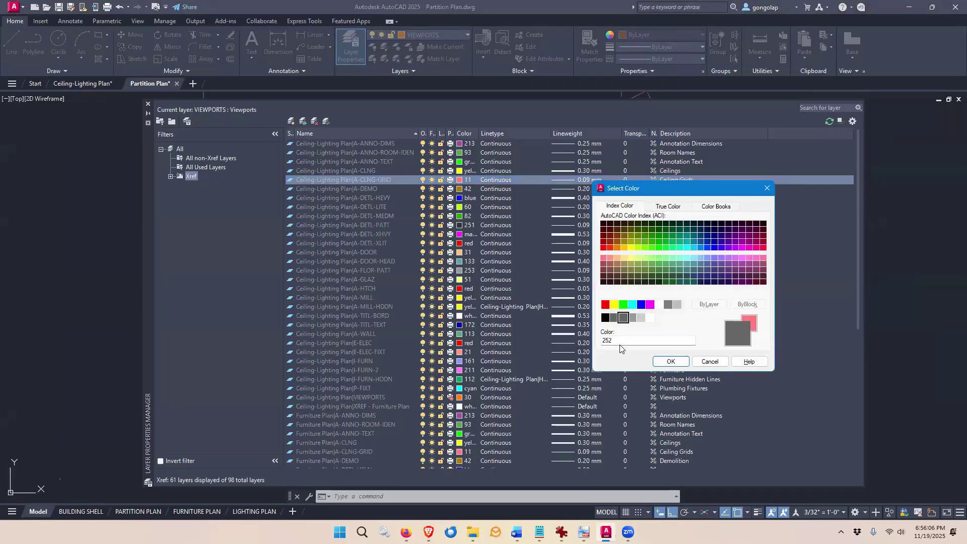
{"action": "left_click", "coordinate": [671, 362]}
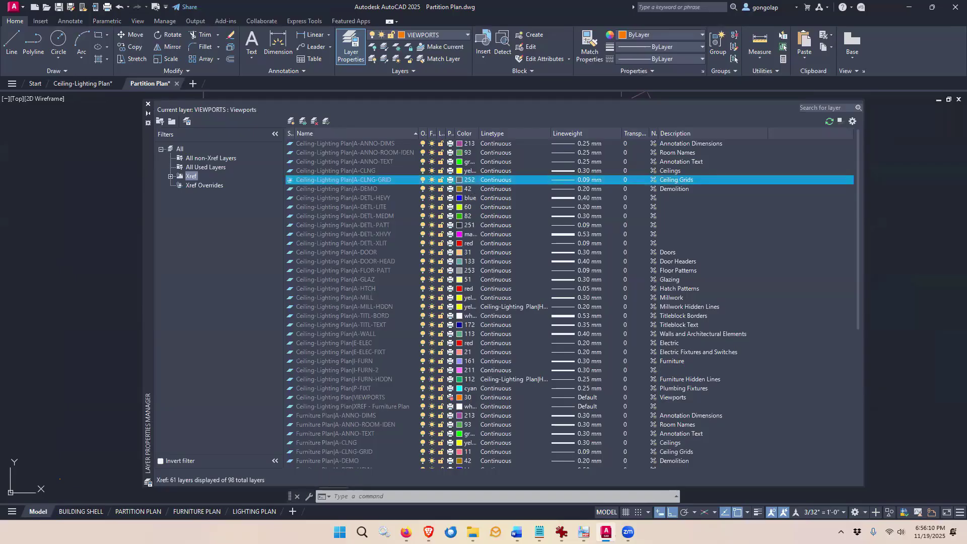
{"action": "left_click", "coordinate": [148, 104]}
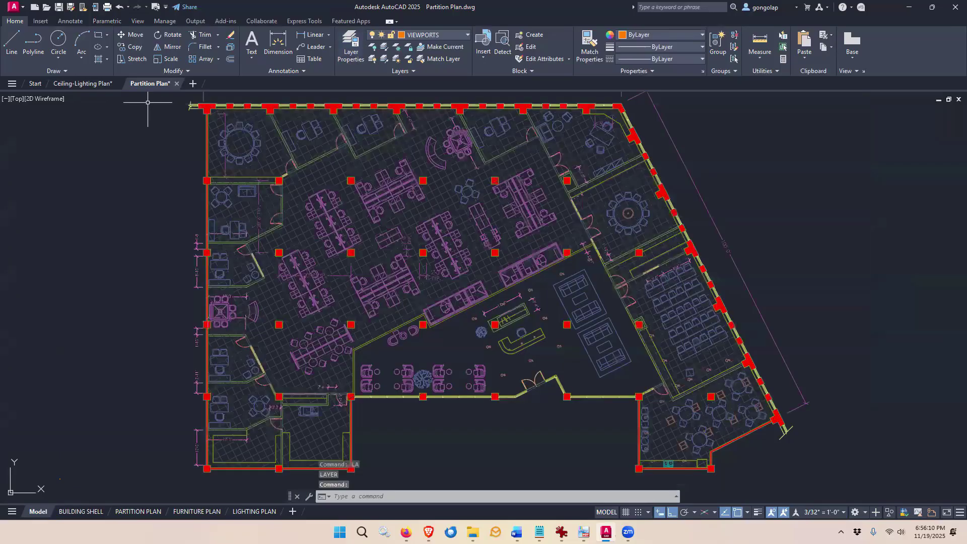
Step: Examine the linear fixtures against the recolored ceiling grid on the LIGHTING PLAN sheet and enter its viewport
{"action": "left_click", "coordinate": [254, 511]}
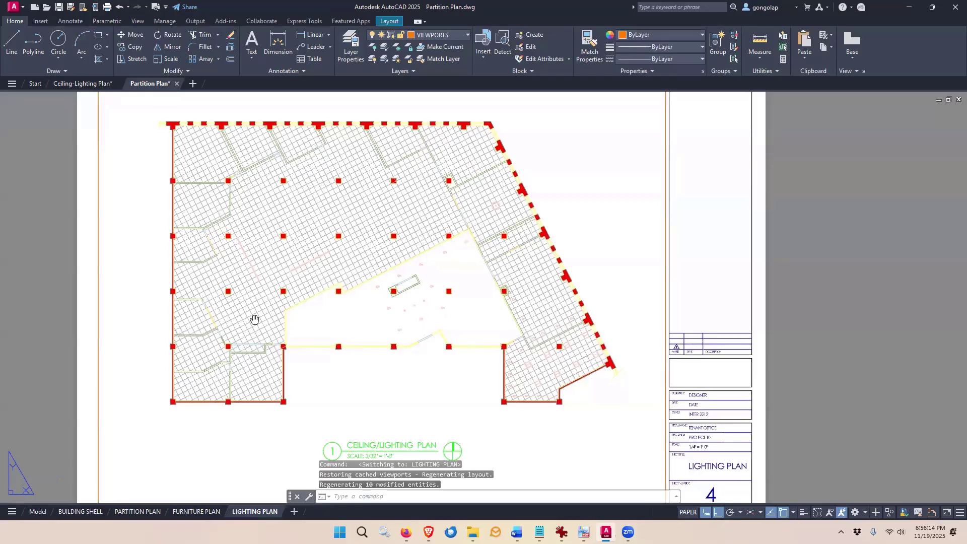
{"action": "scroll", "coordinate": [249, 265], "scroll_direction": "up", "scroll_amount": 5}
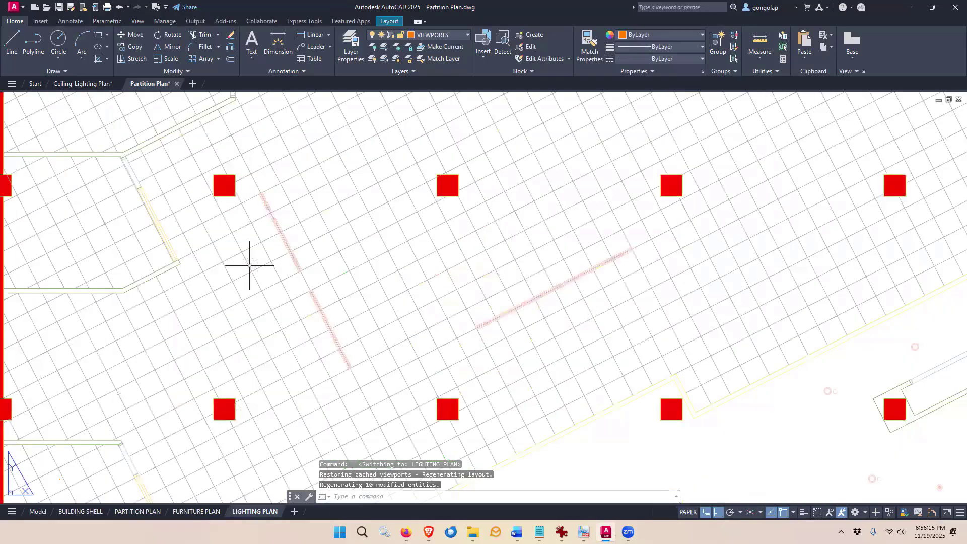
{"action": "scroll", "coordinate": [348, 328], "scroll_direction": "down", "scroll_amount": 2}
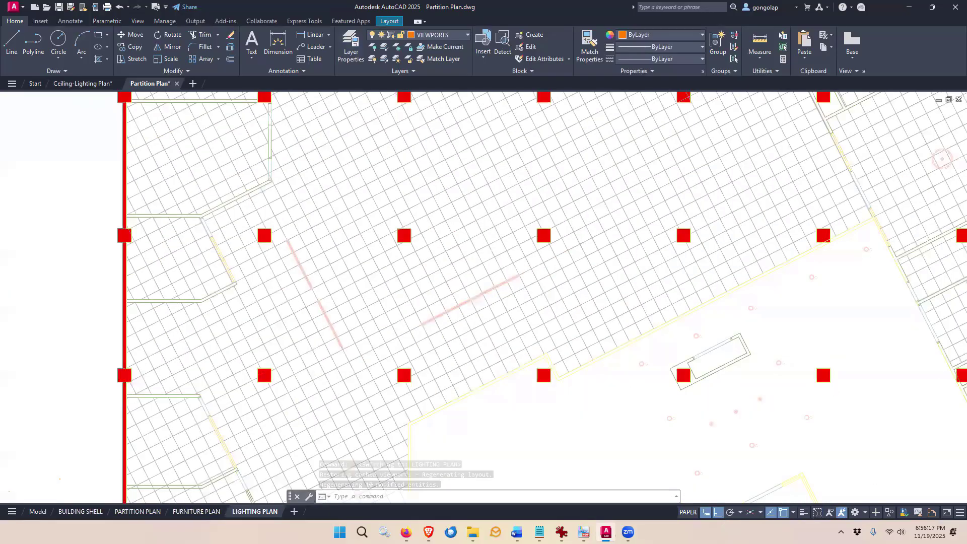
{"action": "scroll", "coordinate": [351, 314], "scroll_direction": "down", "scroll_amount": 3}
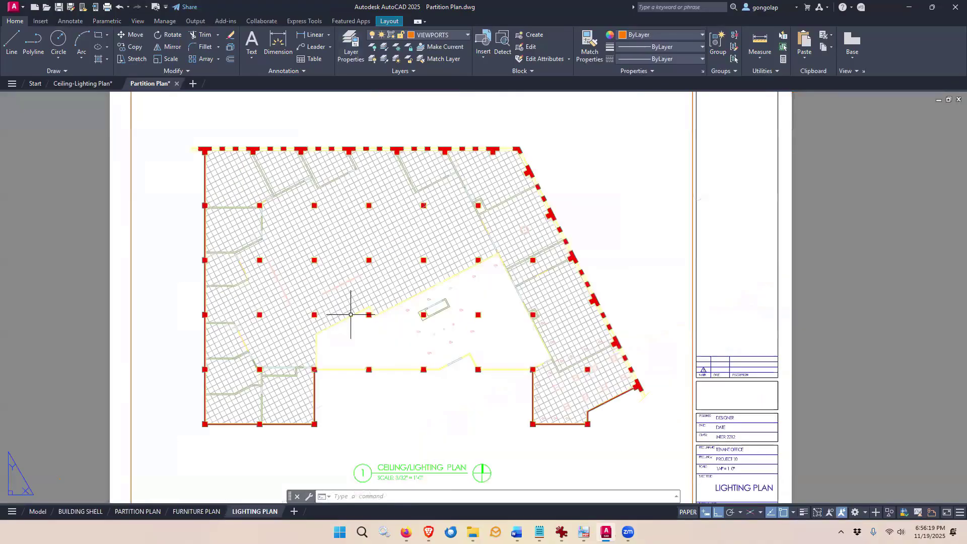
{"action": "double_click", "coordinate": [377, 399]}
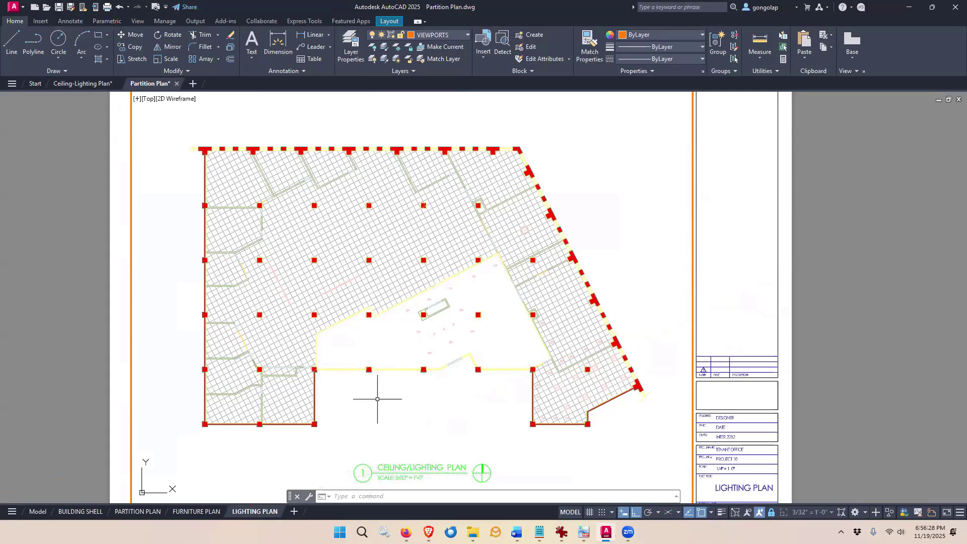
Step: Open the FURNITURE PLAN sheet, activate its viewport, regenerate the view, and inspect the workstation clusters
{"action": "left_click", "coordinate": [196, 511]}
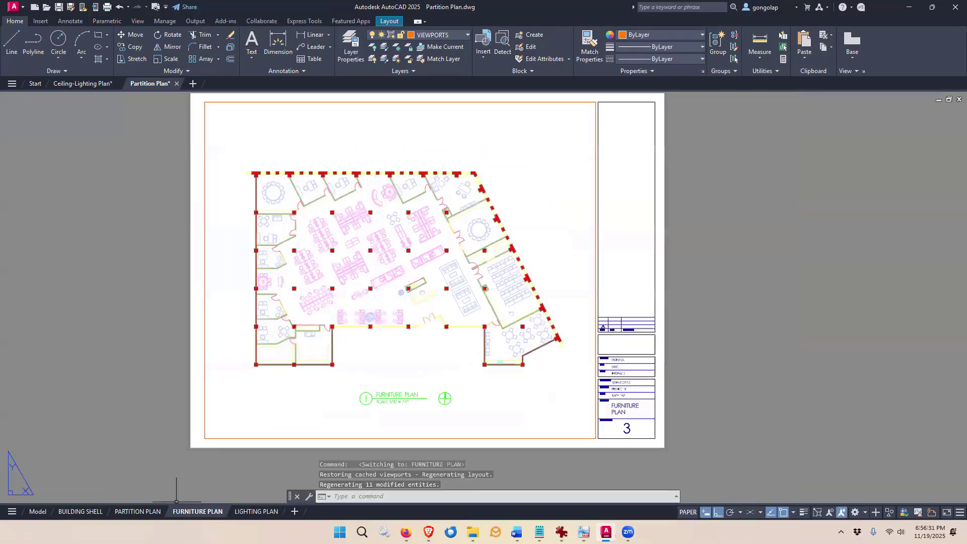
{"action": "double_click", "coordinate": [256, 390]}
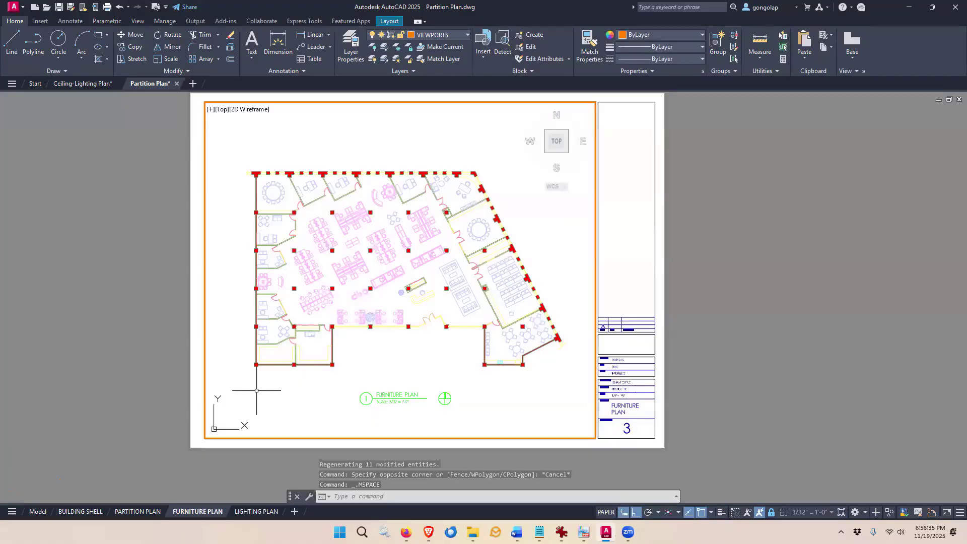
{"action": "type", "text": "regen"}
{"action": "key", "text": "Return"}
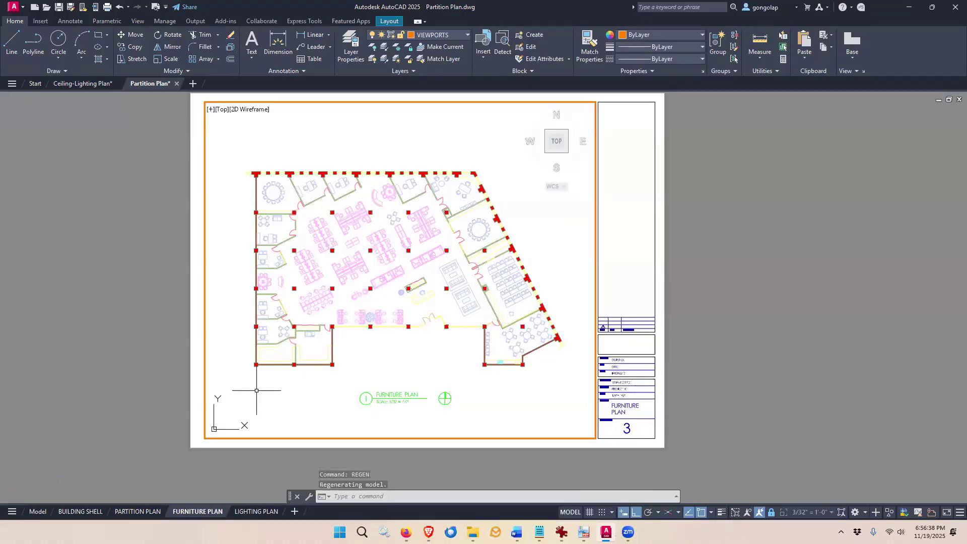
{"action": "scroll", "coordinate": [353, 293], "scroll_direction": "up", "scroll_amount": 4}
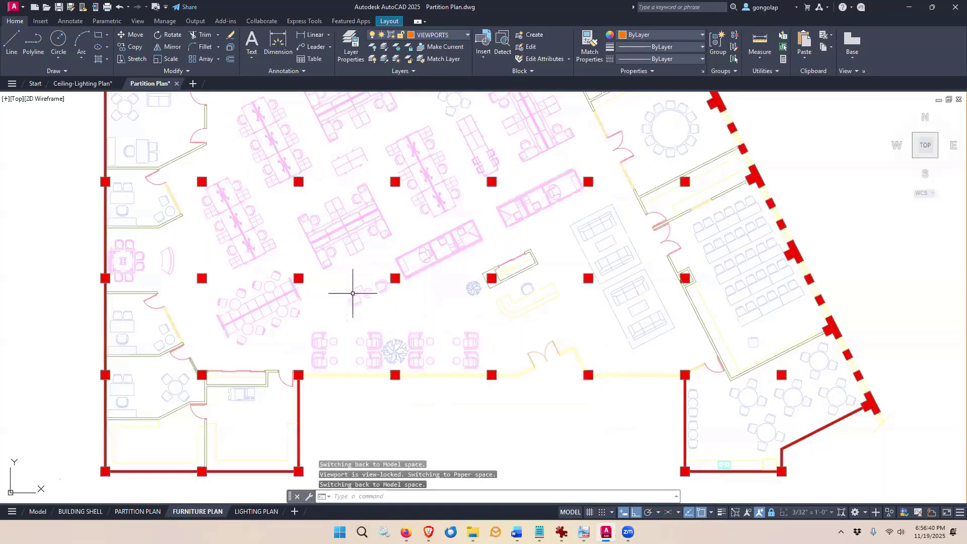
{"action": "scroll", "coordinate": [353, 293], "scroll_direction": "down", "scroll_amount": 4}
{"action": "scroll", "coordinate": [367, 319], "scroll_direction": "up", "scroll_amount": 2}
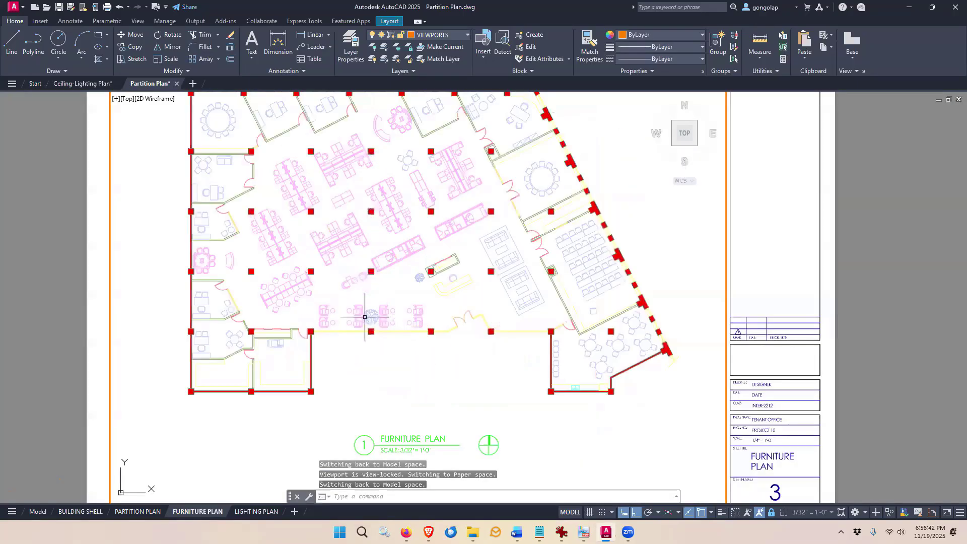
{"action": "key", "text": "Escape"}
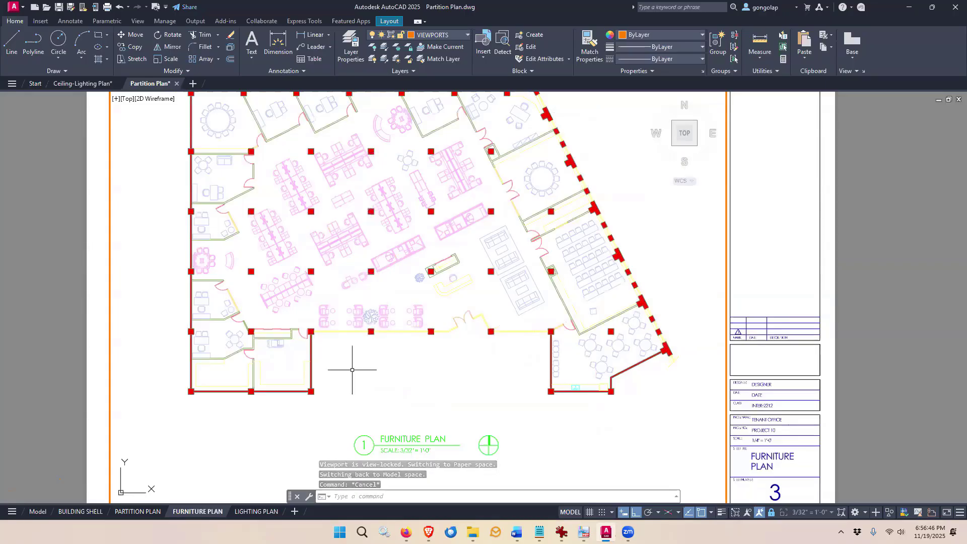
Step: Check the viewport freeze state of the non-xref layer XREF - CEILING LIGHTING on the FURNITURE PLAN sheet and review the plan
{"action": "type", "text": "la"}
{"action": "key", "text": "Return"}
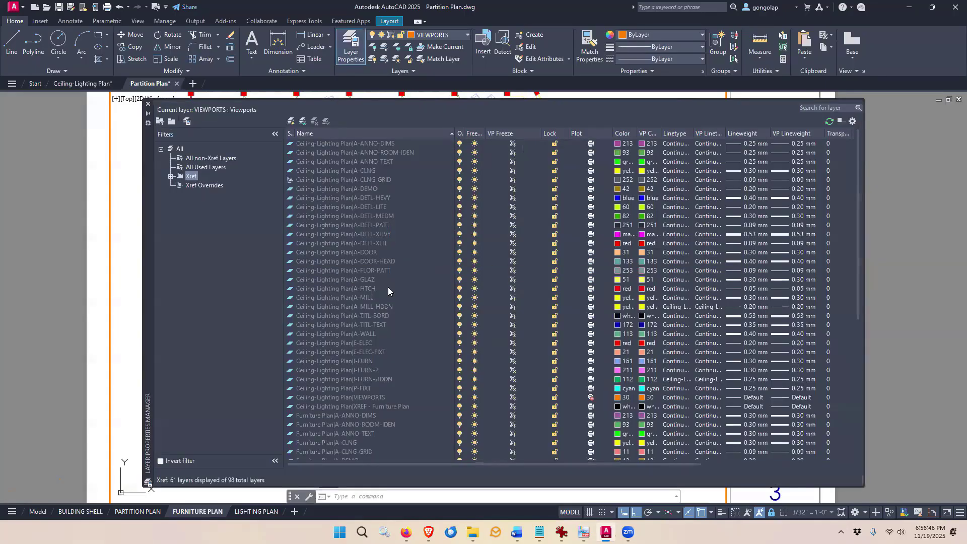
{"action": "scroll", "coordinate": [388, 287], "scroll_direction": "down", "scroll_amount": 8}
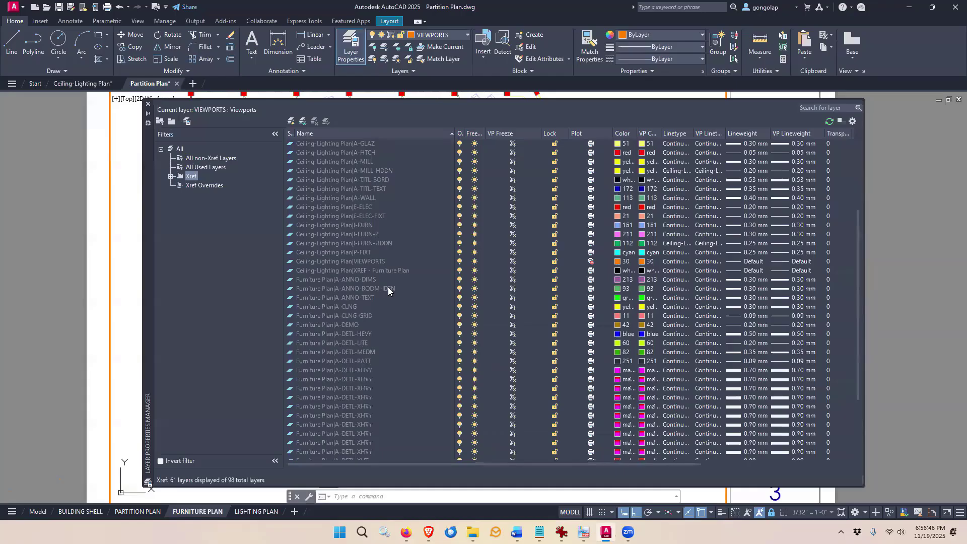
{"action": "left_click", "coordinate": [207, 159]}
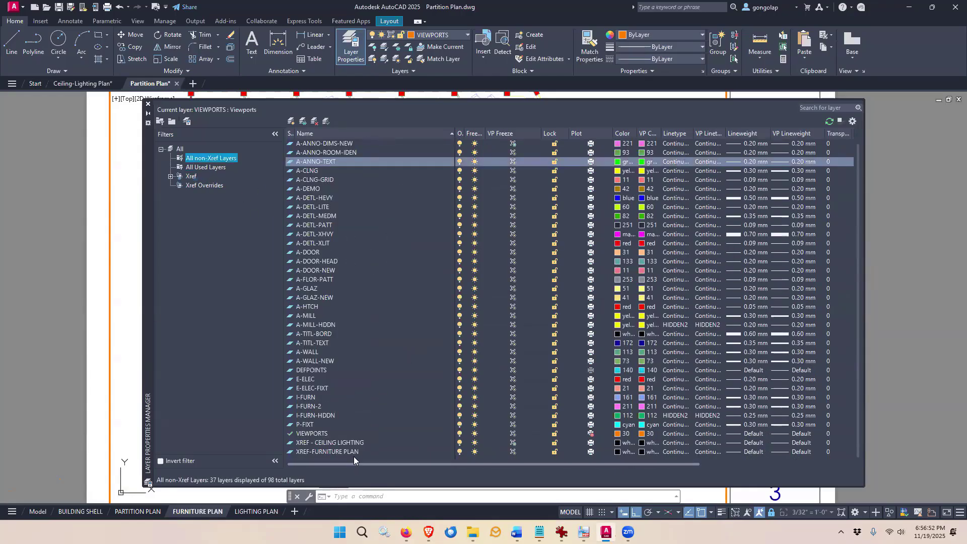
{"action": "left_click", "coordinate": [513, 444]}
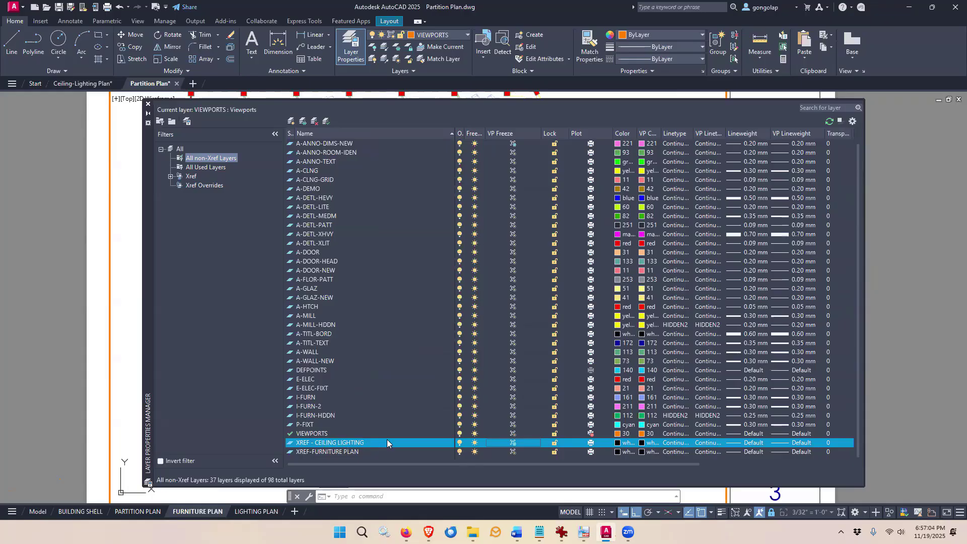
{"action": "left_click", "coordinate": [148, 104]}
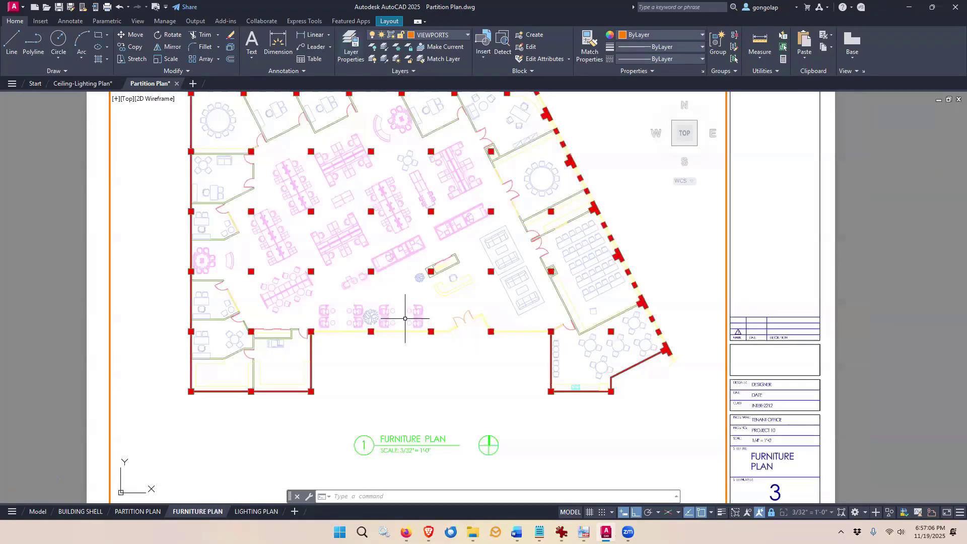
{"action": "middle_click_drag", "start_coordinate": [404, 319], "coordinate": [405, 353]}
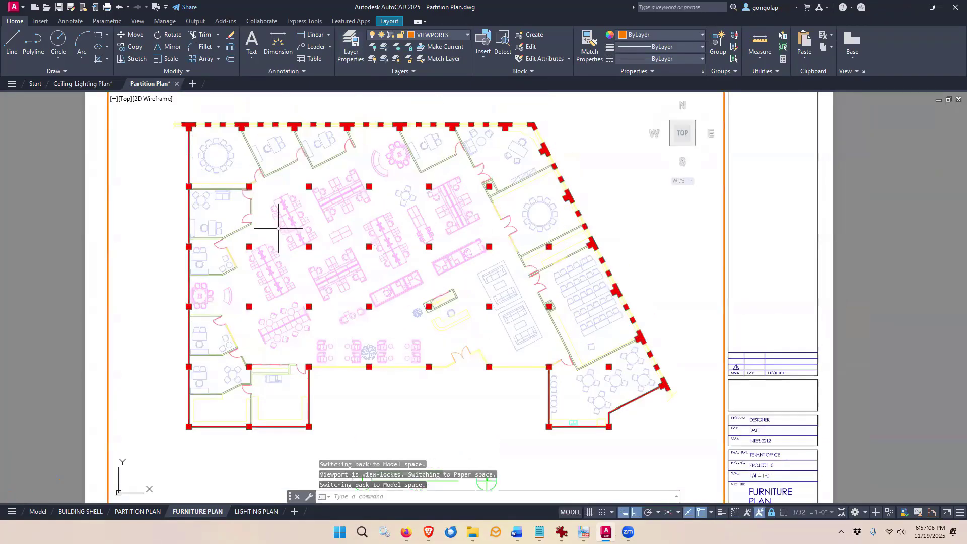
{"action": "scroll", "coordinate": [423, 263], "scroll_direction": "down", "scroll_amount": 3}
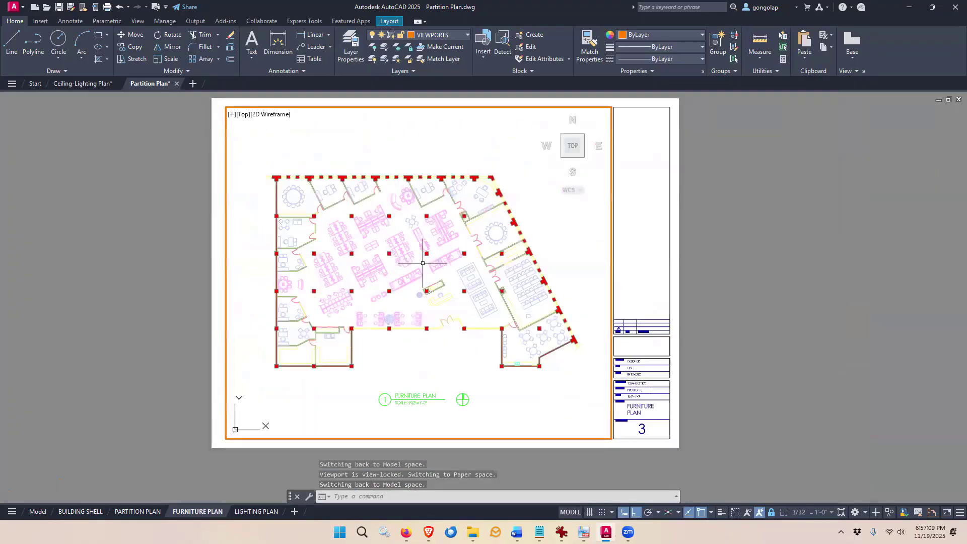
{"action": "scroll", "coordinate": [420, 284], "scroll_direction": "up", "scroll_amount": 2}
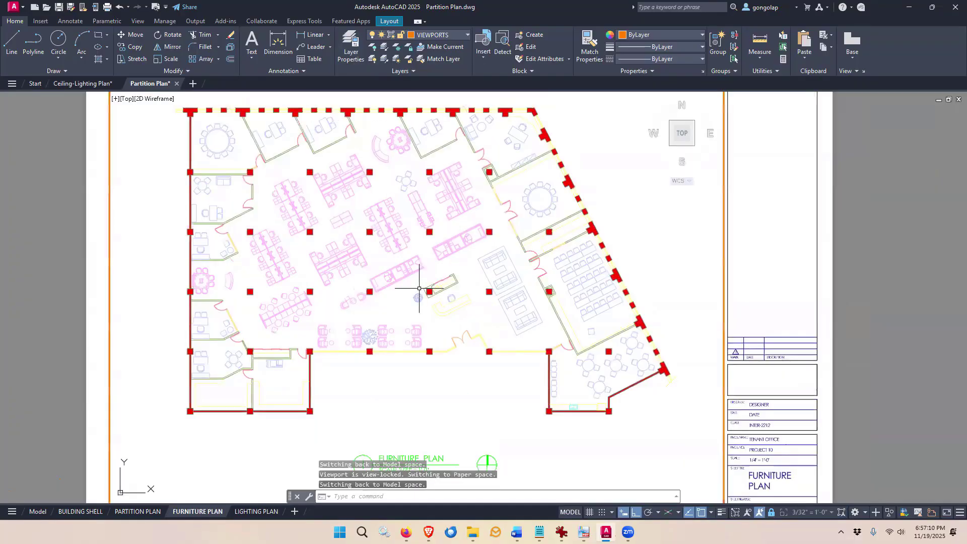
Step: Check the viewport freeze states of the XREF - CEILING LIGHTING and XREF-FURNITURE PLAN layers on the PARTITION PLAN sheet and return to paper space
{"action": "left_click", "coordinate": [144, 512]}
{"action": "middle_click_drag", "start_coordinate": [343, 371], "coordinate": [397, 366]}
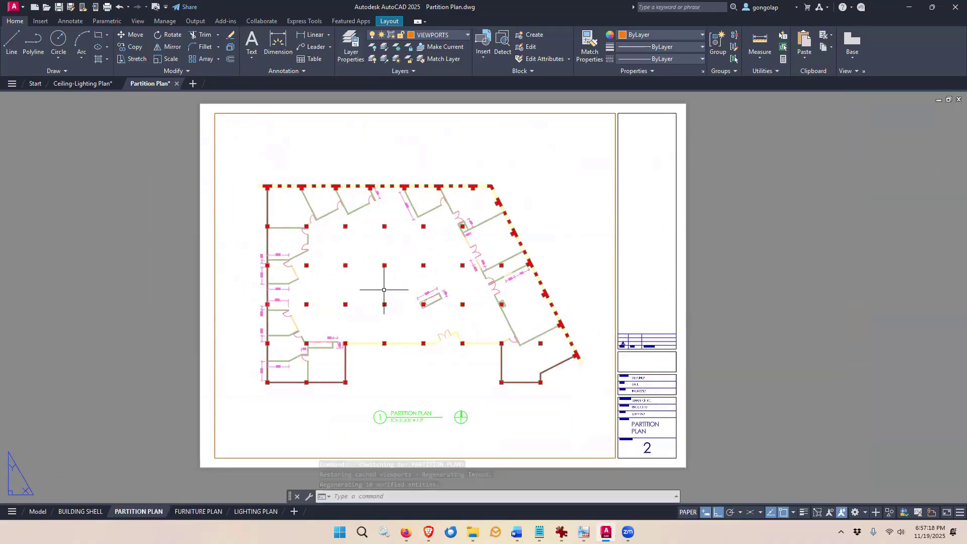
{"action": "double_click", "coordinate": [398, 370]}
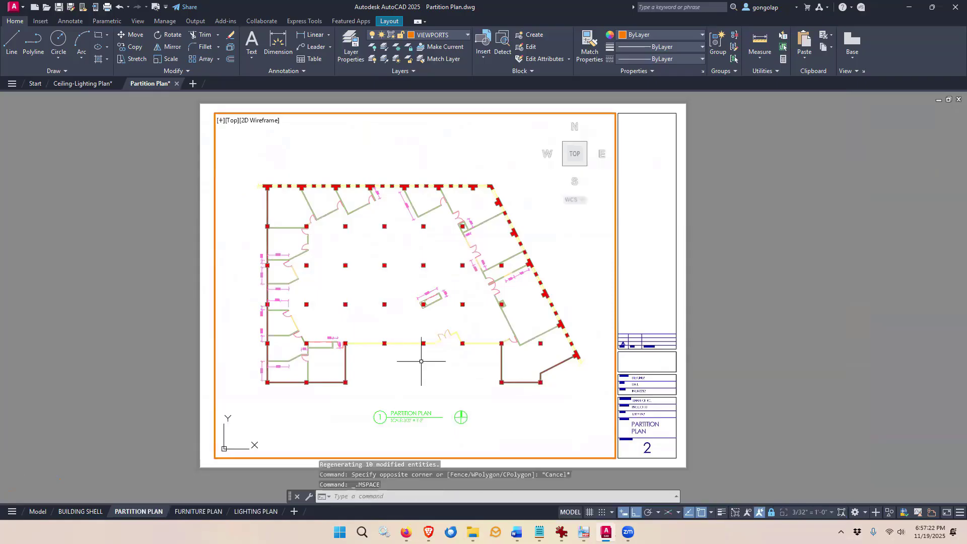
{"action": "type", "text": "l"}
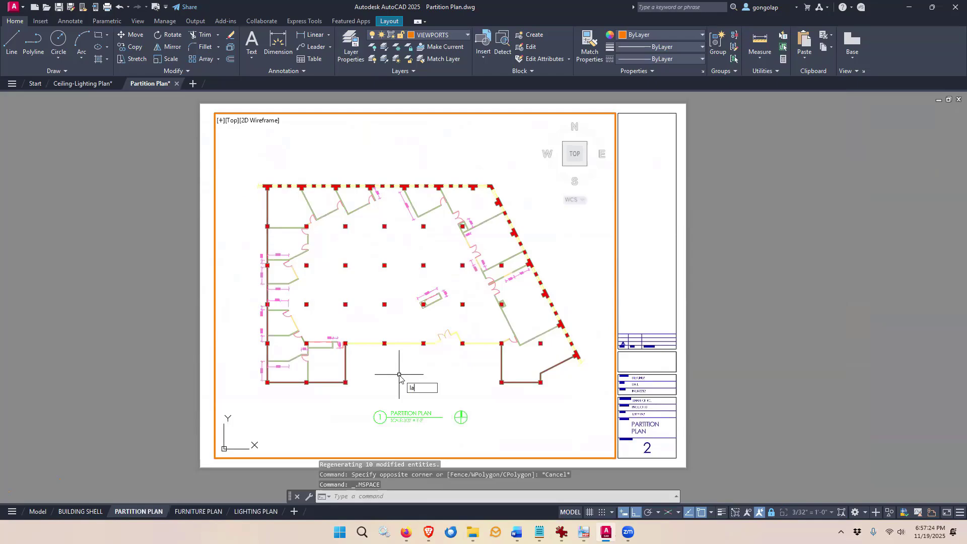
{"action": "type", "text": "a"}
{"action": "key", "text": "Return"}
{"action": "scroll", "coordinate": [421, 314], "scroll_direction": "down", "scroll_amount": 1}
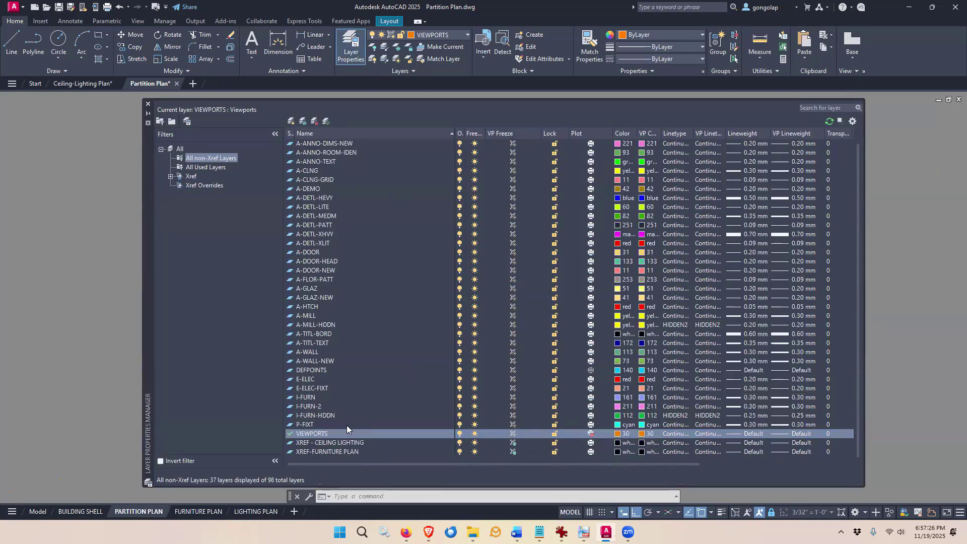
{"action": "left_click", "coordinate": [296, 443]}
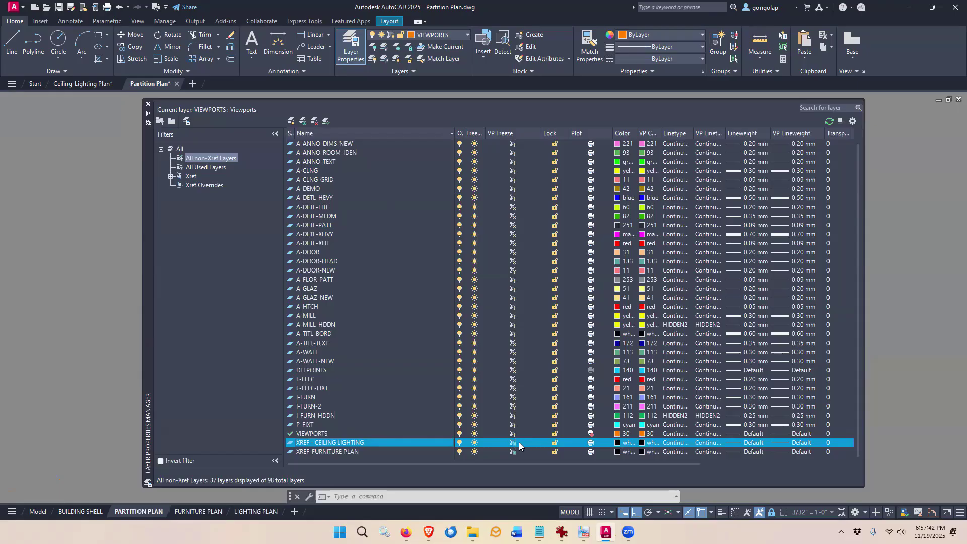
{"action": "left_click", "coordinate": [148, 104]}
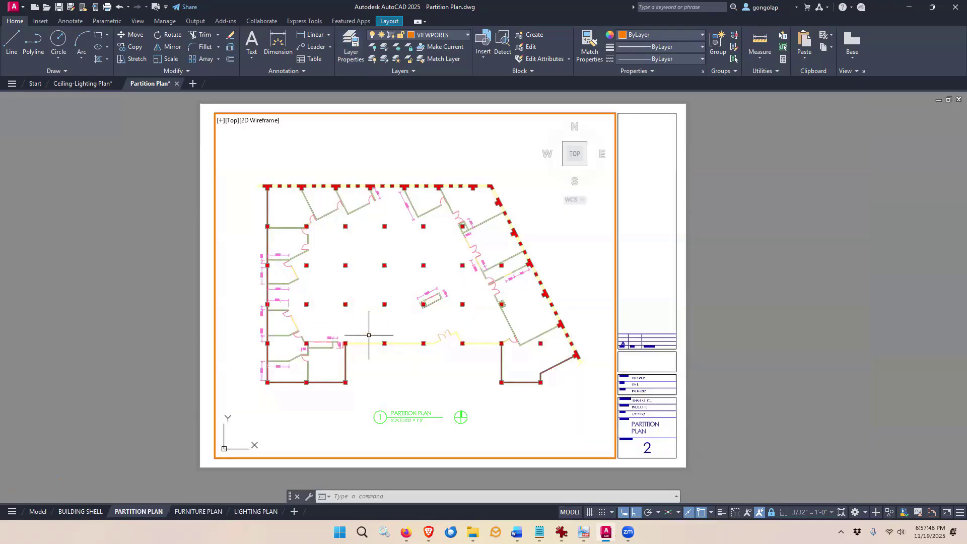
{"action": "double_click", "coordinate": [207, 401]}
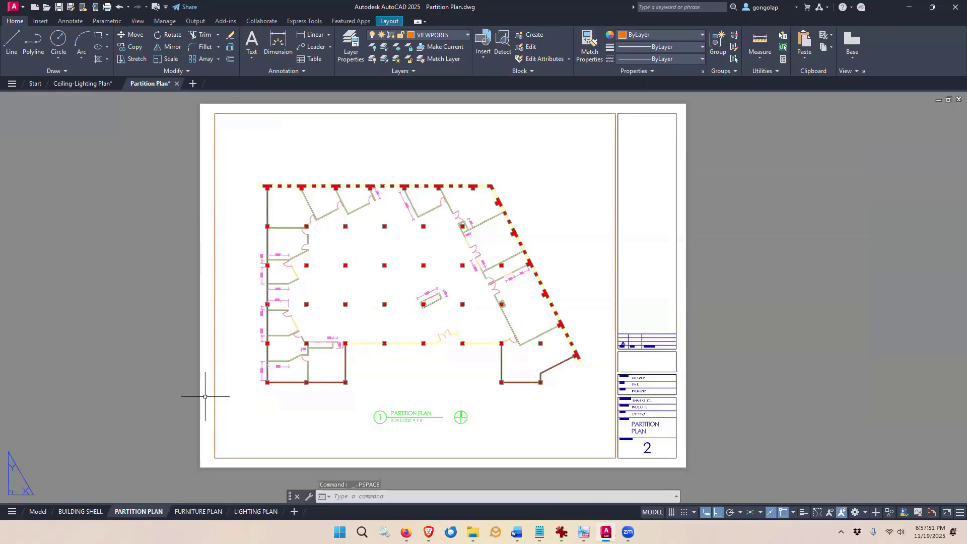
Step: Review the BUILDING SHELL, PARTITION PLAN, FURNITURE PLAN and LIGHTING PLAN sheets in turn
{"action": "left_click", "coordinate": [80, 512]}
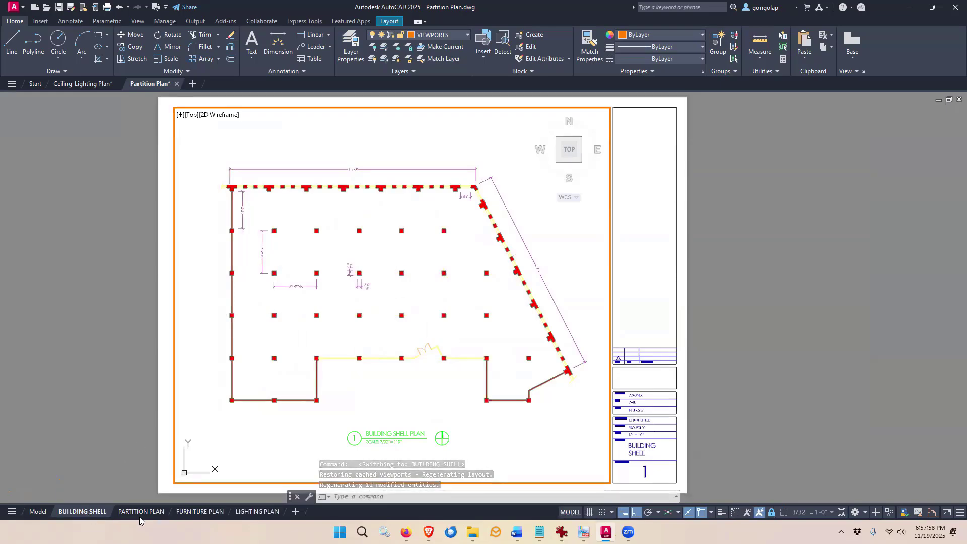
{"action": "mouse_move", "coordinate": [141, 514]}
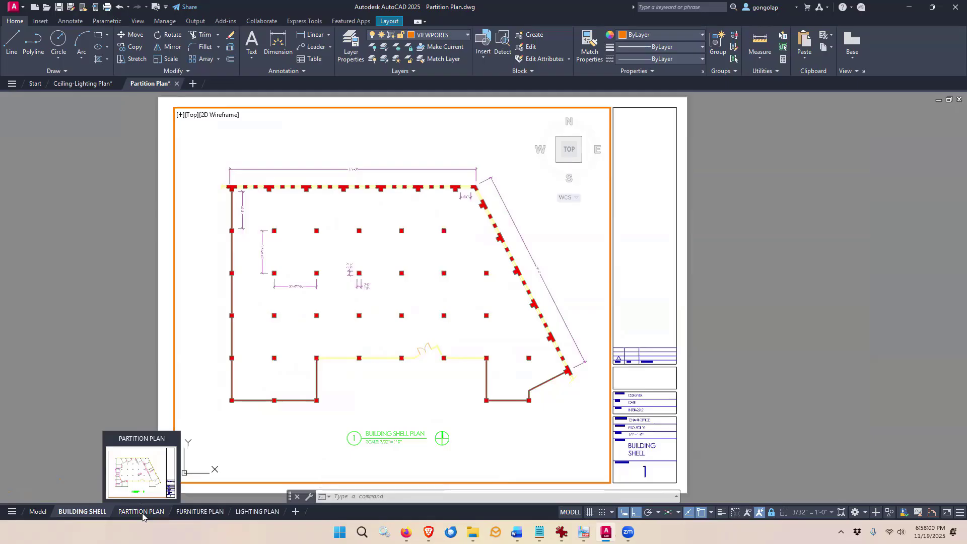
{"action": "left_click", "coordinate": [141, 513]}
{"action": "left_click", "coordinate": [199, 512]}
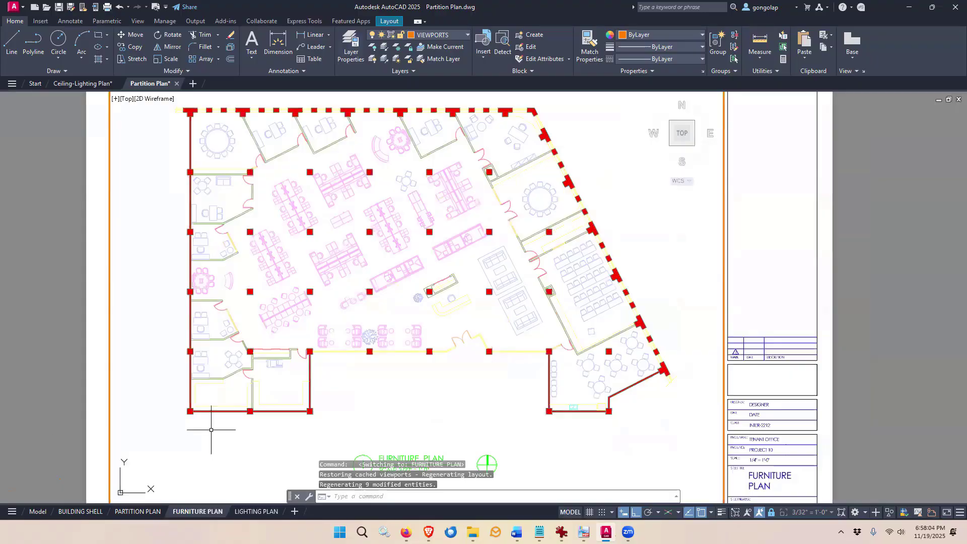
{"action": "left_click", "coordinate": [256, 512]}
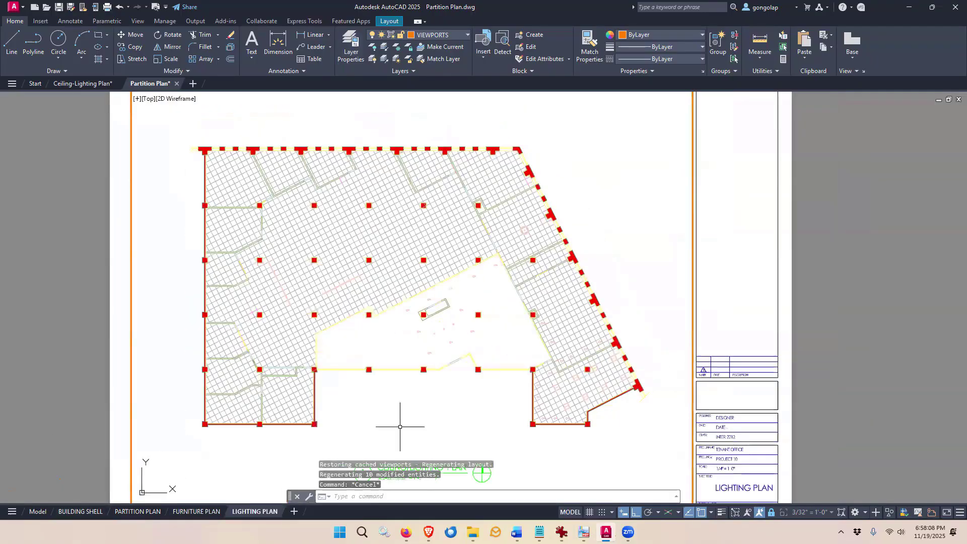
{"action": "middle_click_drag", "start_coordinate": [388, 410], "coordinate": [390, 380]}
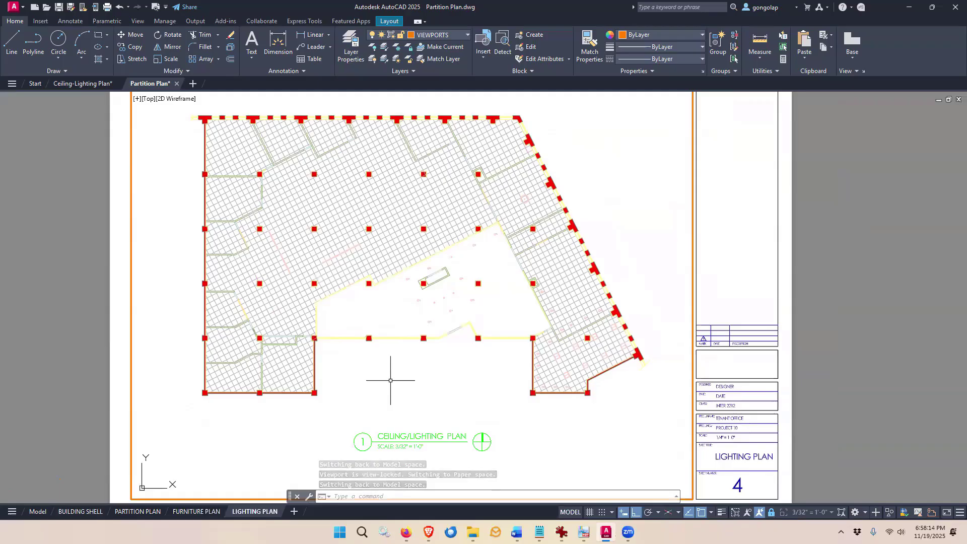
Step: Switch to PDF-XChange Viewer, examine the fixtures and dimensions in the Lighting Plan PDF, and return to AutoCAD
{"action": "key", "text": "alt+Tab"}
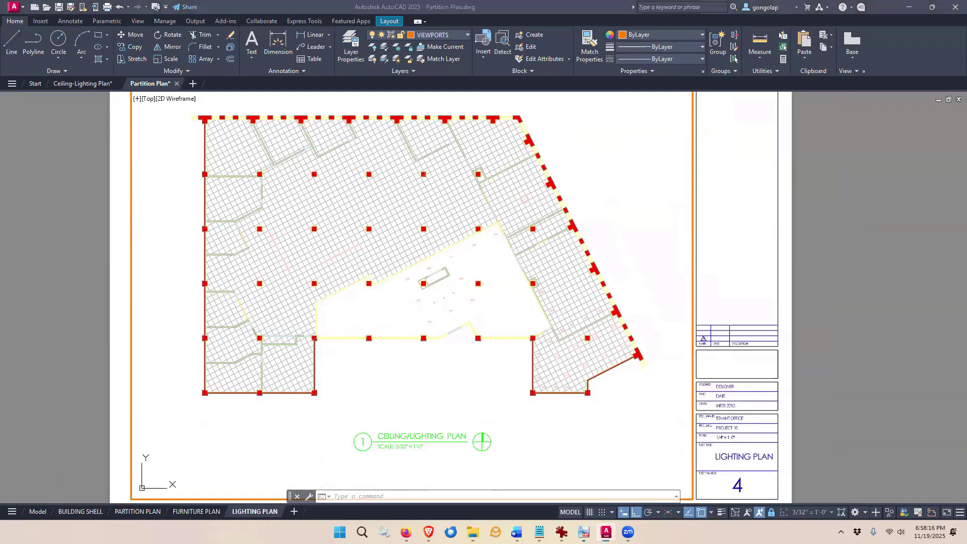
{"action": "left_click", "coordinate": [768, 74]}
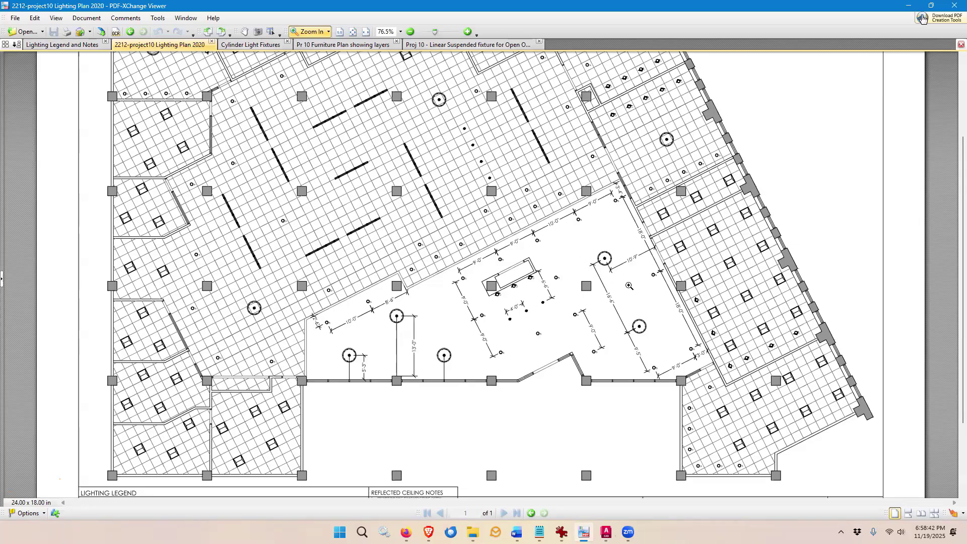
{"action": "left_click", "coordinate": [910, 9]}
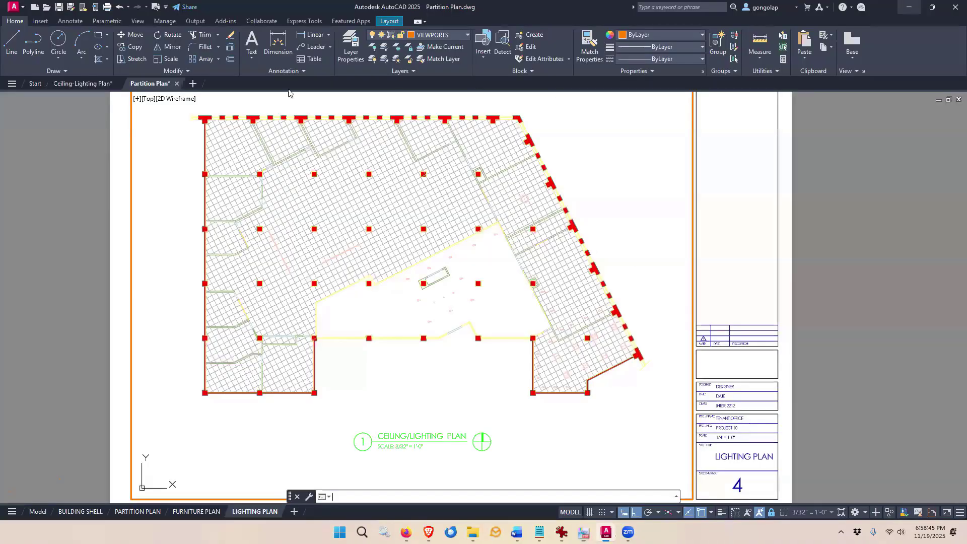
Step: Examine the lobby ceiling area in the Ceiling-Lighting Plan drawing and return to the LIGHTING PLAN sheet of the Partition Plan drawing
{"action": "left_click", "coordinate": [67, 84]}
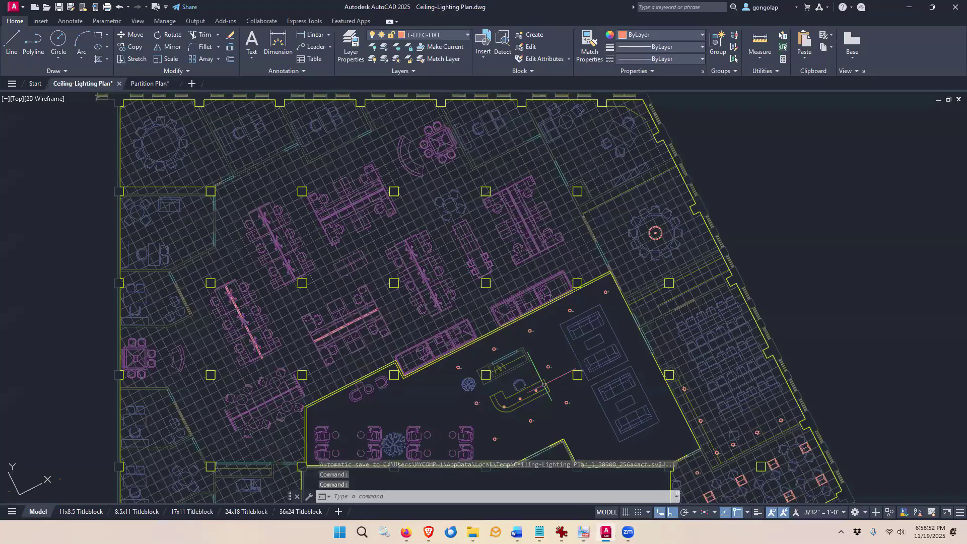
{"action": "middle_click_drag", "start_coordinate": [543, 384], "coordinate": [537, 340]}
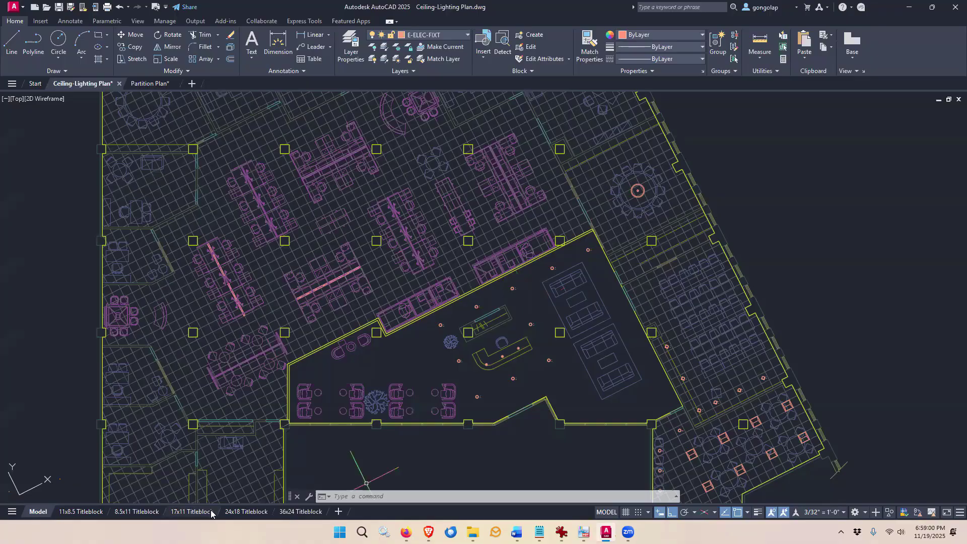
{"action": "mouse_move", "coordinate": [239, 513]}
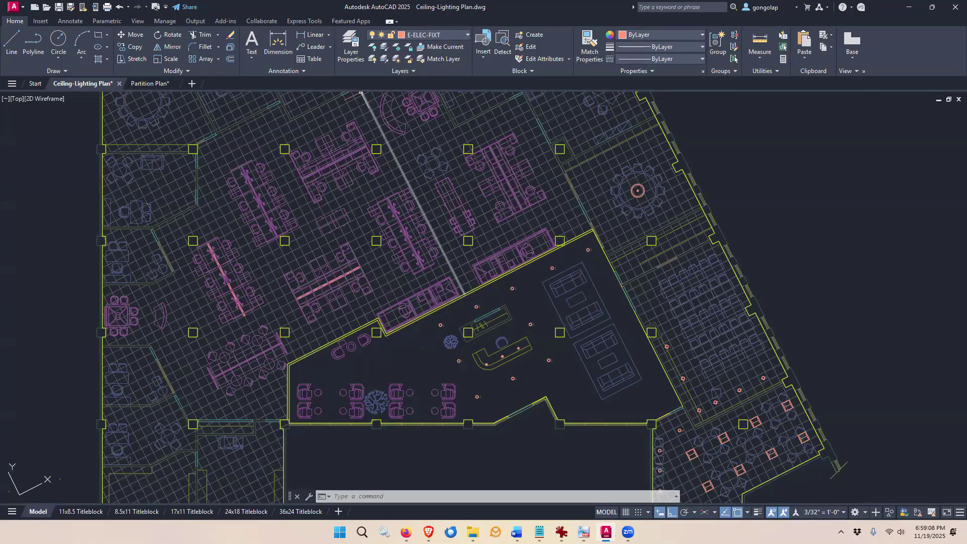
{"action": "left_click", "coordinate": [146, 85]}
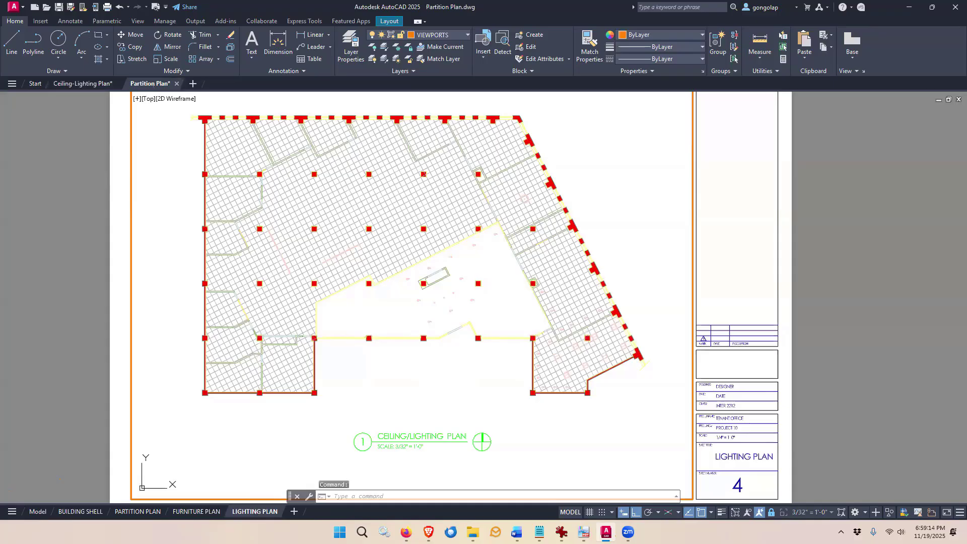
{"action": "middle_click_drag", "start_coordinate": [459, 358], "coordinate": [453, 345]}
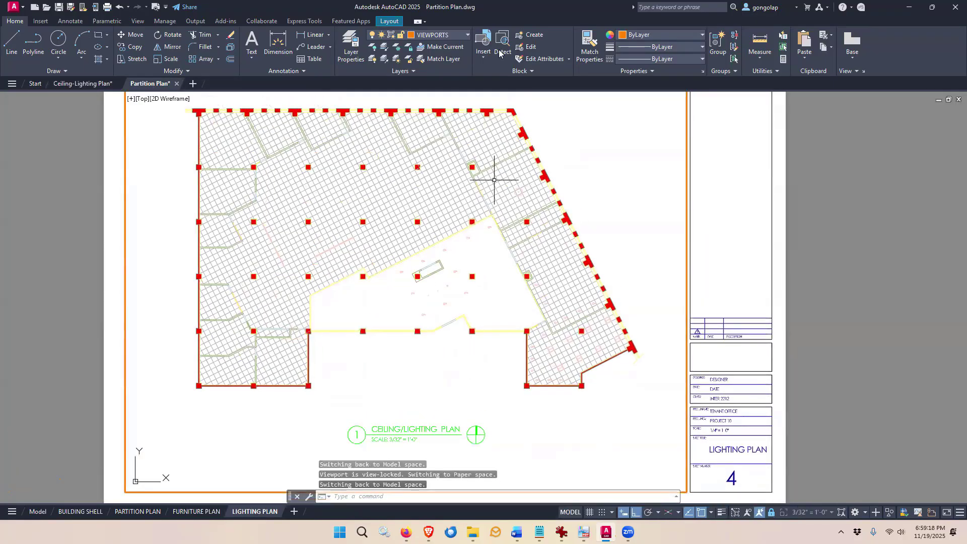
Step: Thaw the A-ANNO-DIMS layer in the LIGHTING PLAN viewport and freeze it there again
{"action": "left_click", "coordinate": [467, 35]}
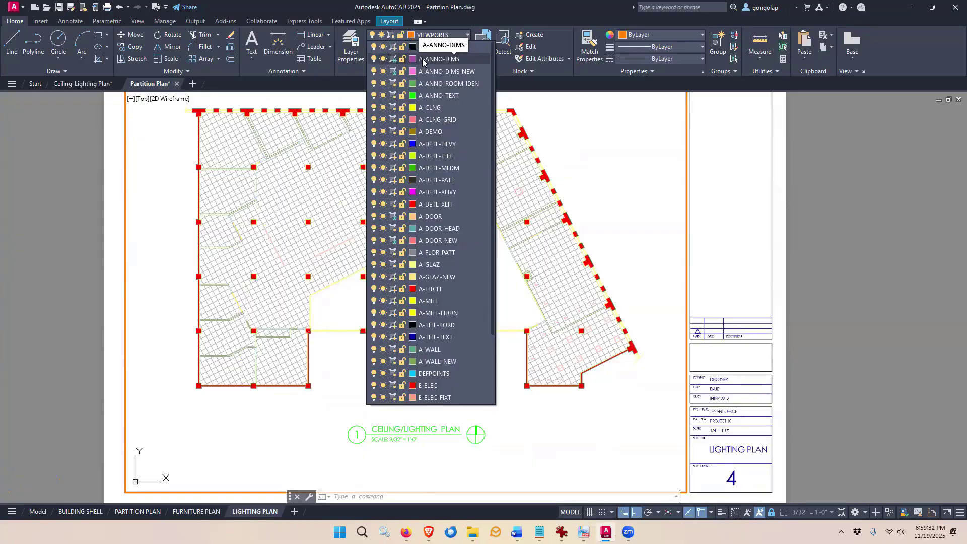
{"action": "left_click", "coordinate": [394, 60]}
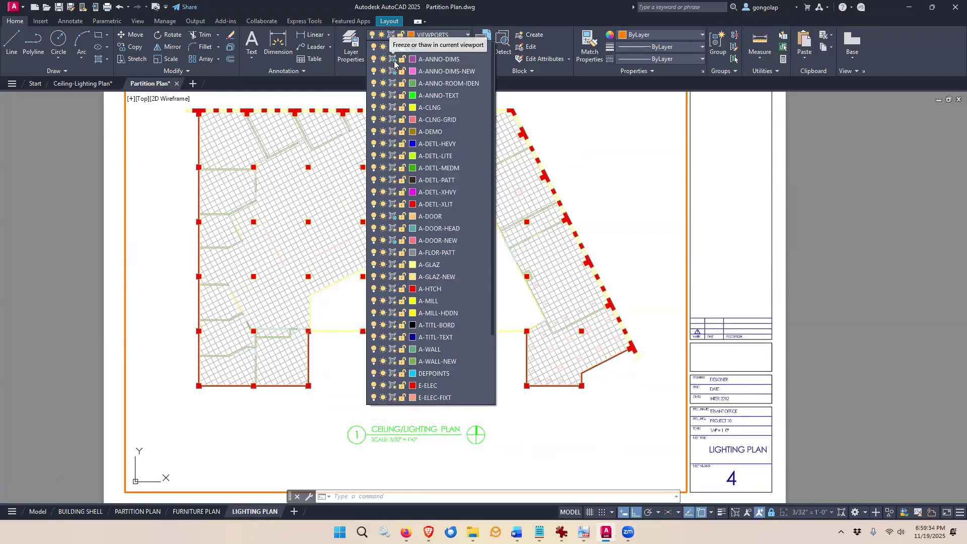
{"action": "left_click", "coordinate": [601, 154]}
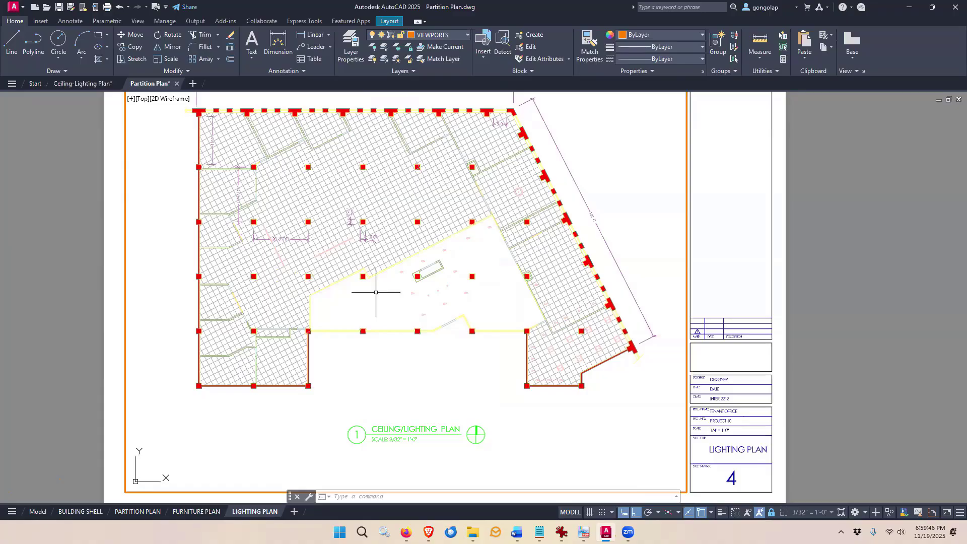
{"action": "left_click", "coordinate": [460, 35]}
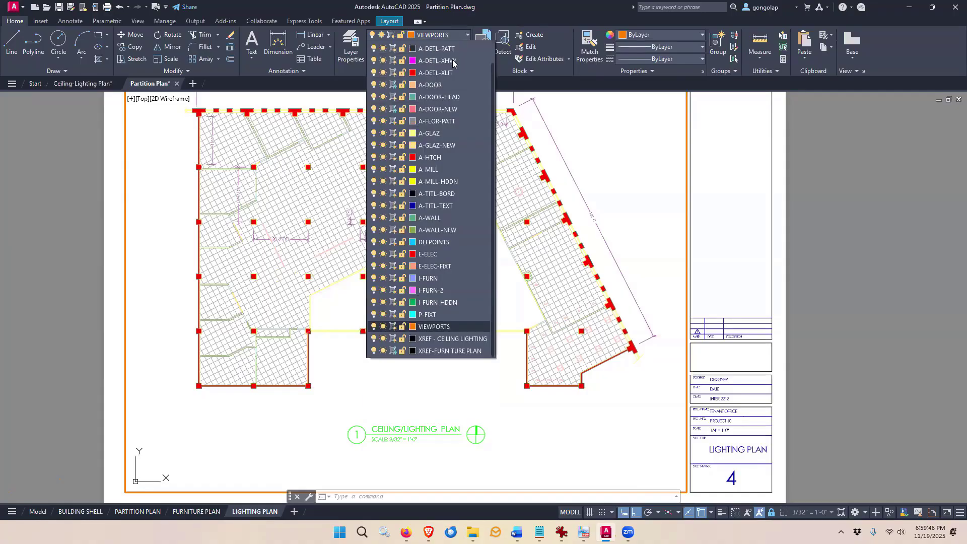
{"action": "scroll", "coordinate": [454, 61], "scroll_direction": "up", "scroll_amount": 4}
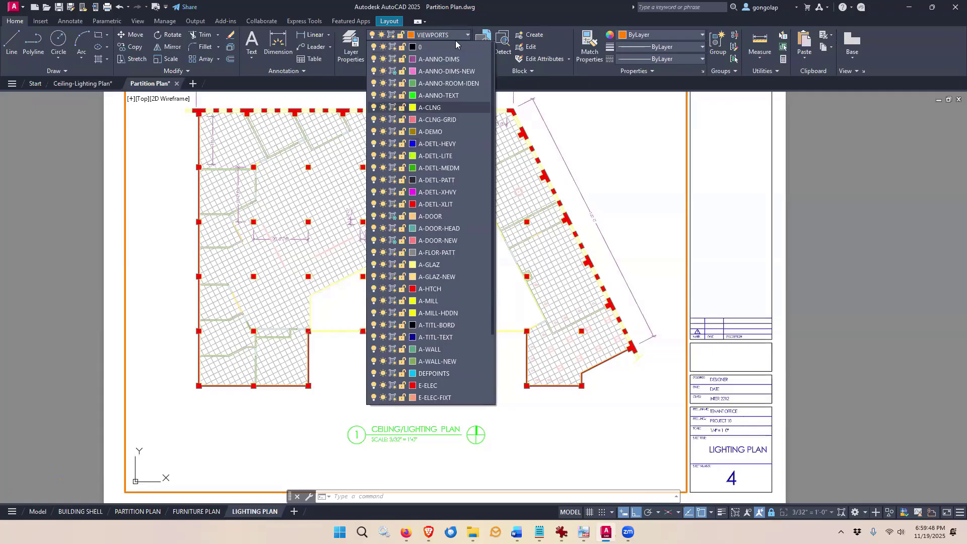
{"action": "left_click", "coordinate": [392, 61]}
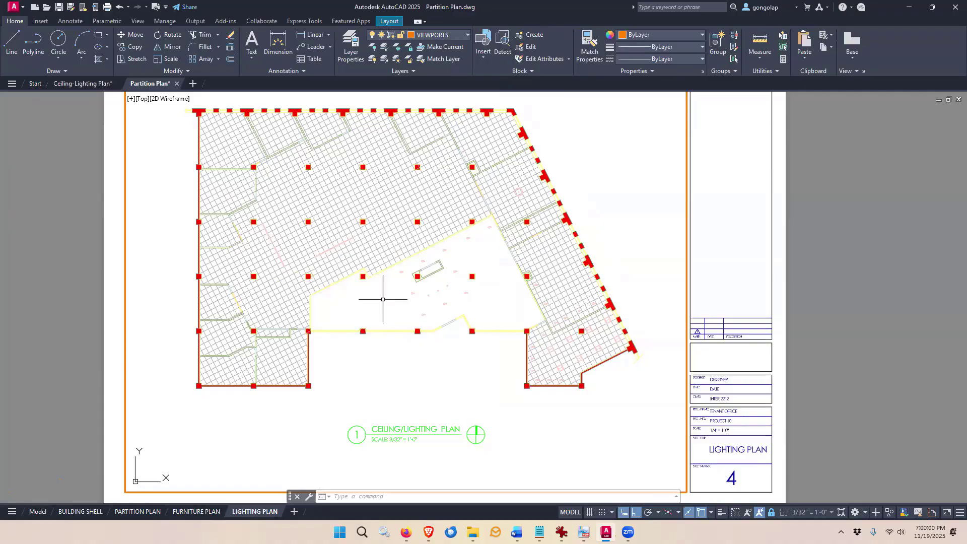
Step: Create a layer named E-ANNO-ELEC-FIXT that inherits the properties of the E-ELEC-FIXT layer
{"action": "type", "text": "la"}
{"action": "key", "text": "Return"}
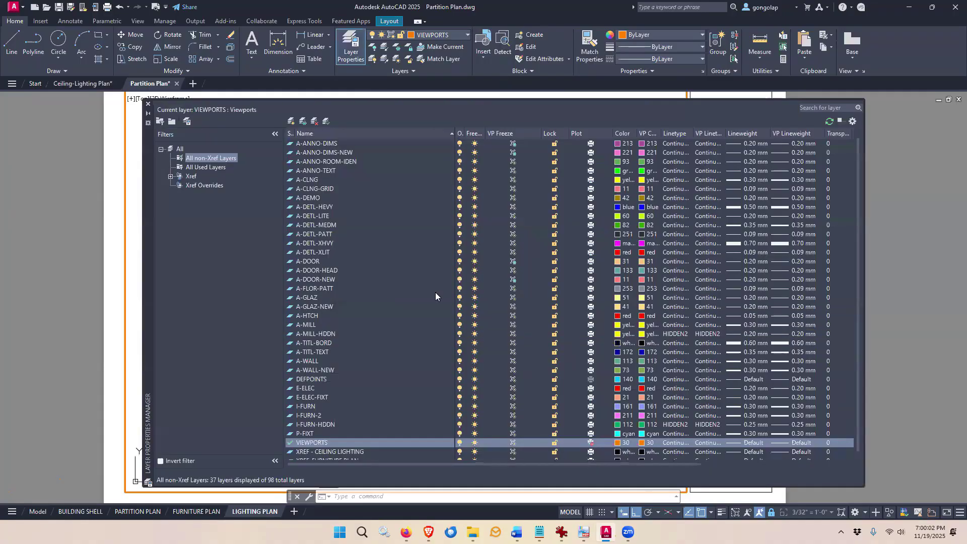
{"action": "scroll", "coordinate": [352, 196], "scroll_direction": "up", "scroll_amount": 1}
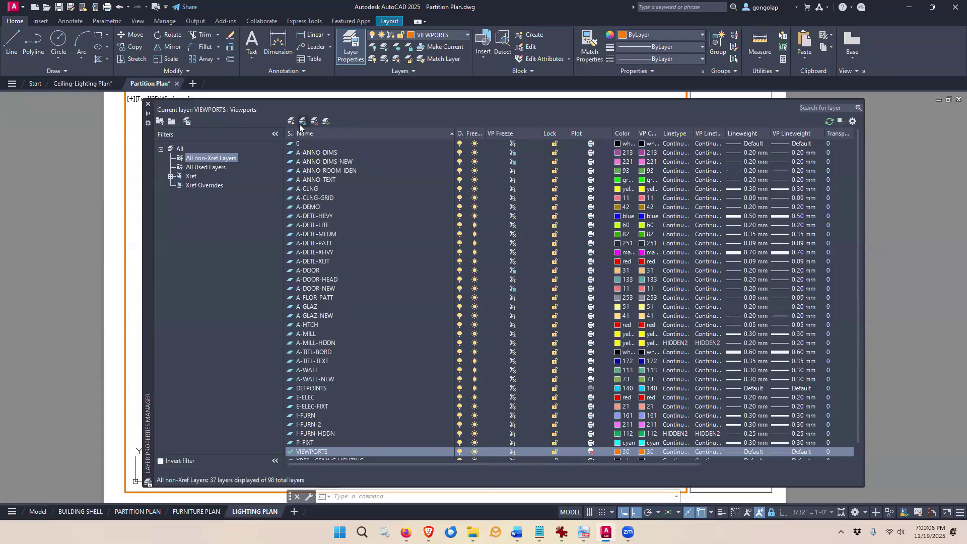
{"action": "scroll", "coordinate": [388, 272], "scroll_direction": "down", "scroll_amount": 2}
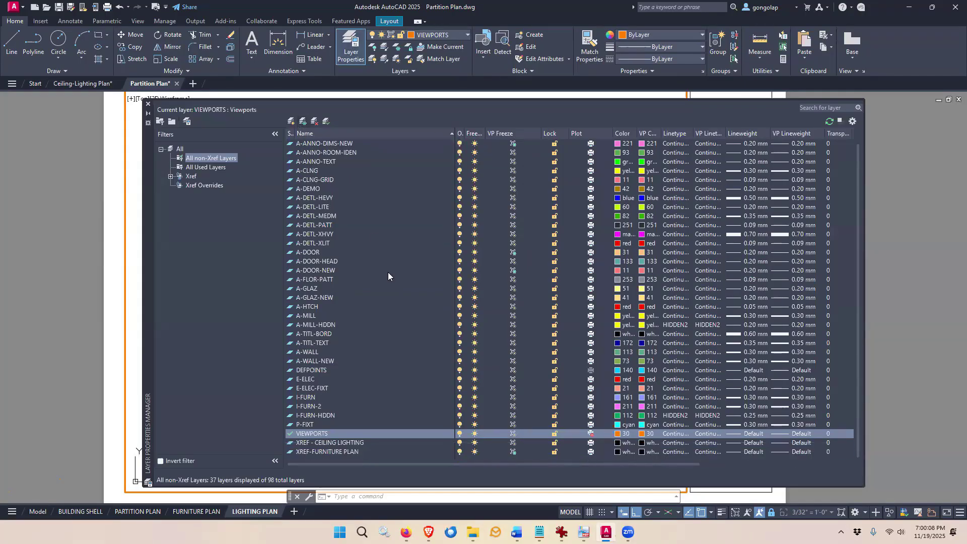
{"action": "left_click", "coordinate": [310, 390]}
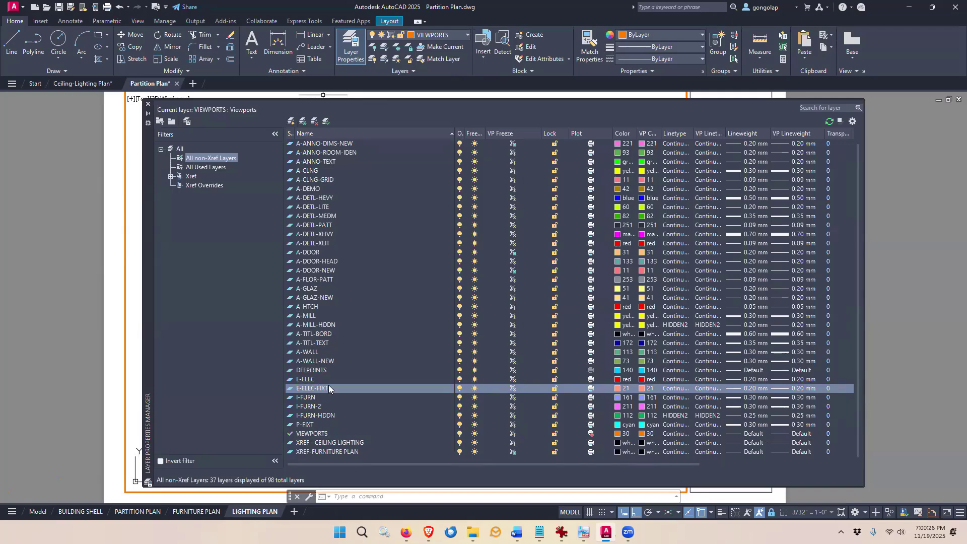
{"action": "left_click", "coordinate": [292, 122]}
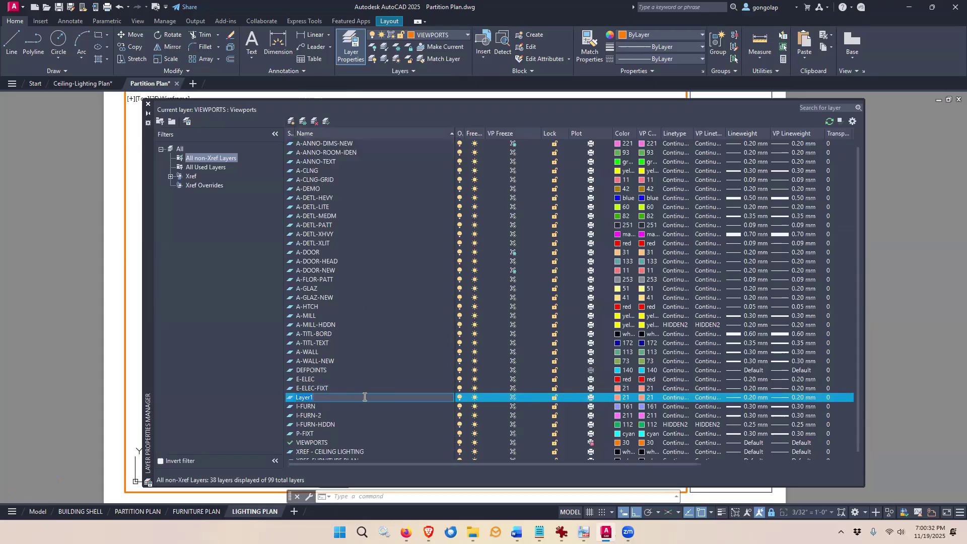
{"action": "type", "text": "E-ANNO-ELEC-FIXT"}
{"action": "key", "text": "Return"}
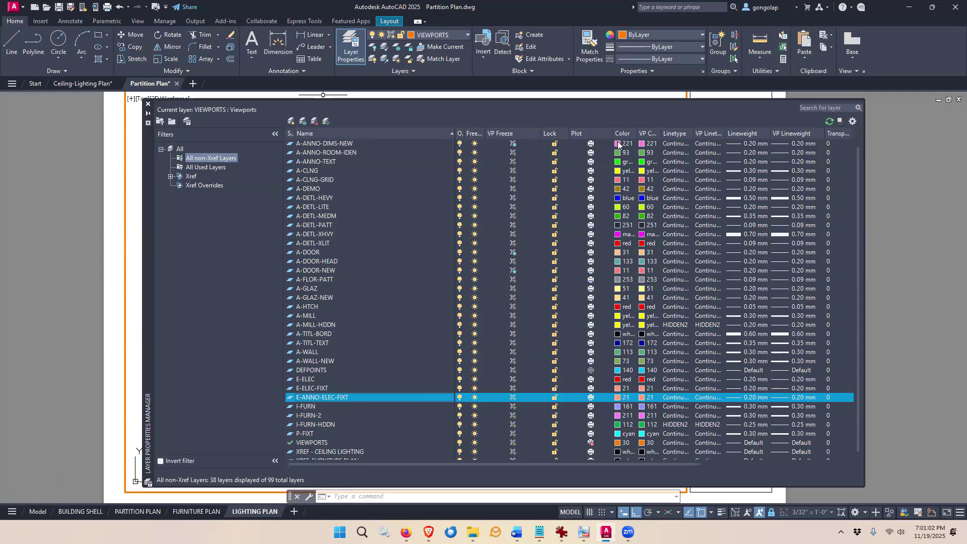
Step: Set the color of the E-ANNO-ELEC-FIXT layer to index color 201
{"action": "left_click", "coordinate": [618, 398]}
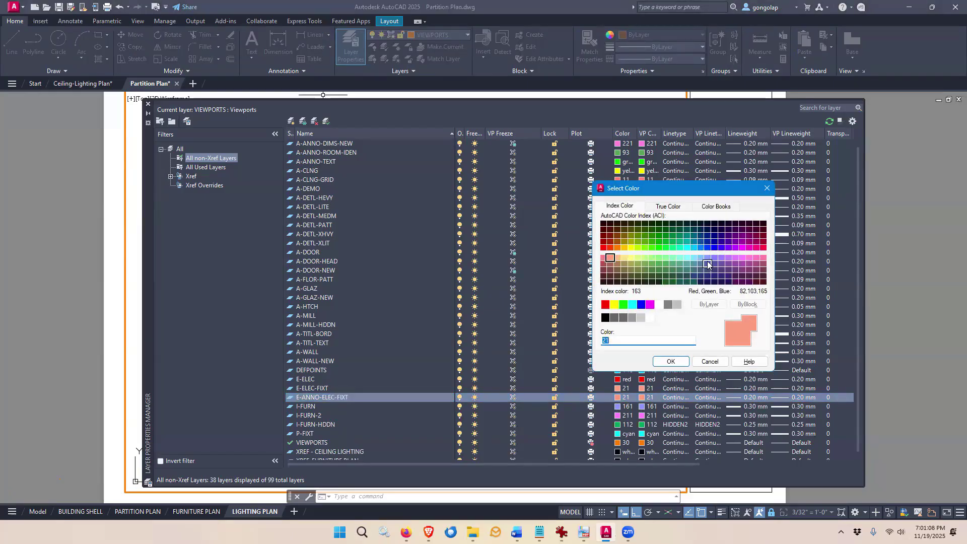
{"action": "left_click", "coordinate": [736, 259]}
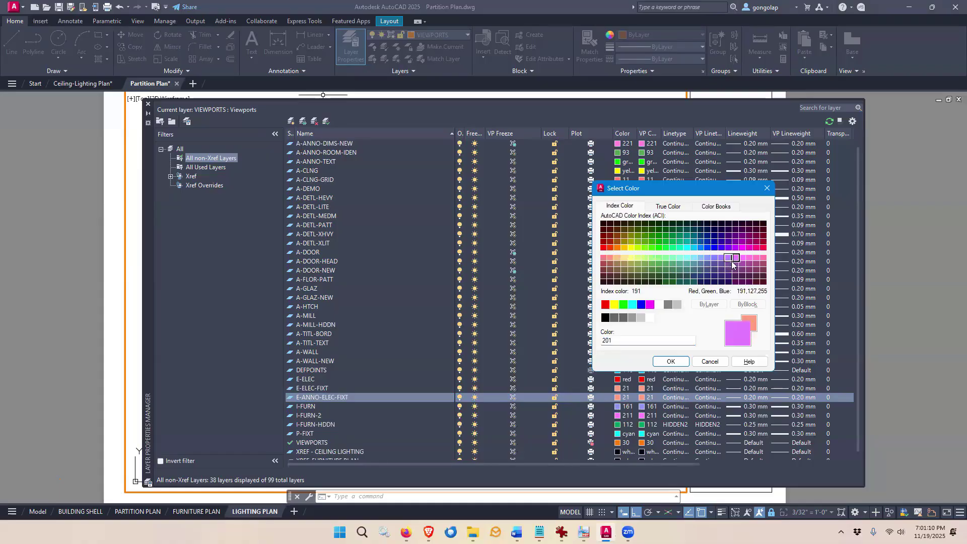
{"action": "left_click", "coordinate": [672, 362]}
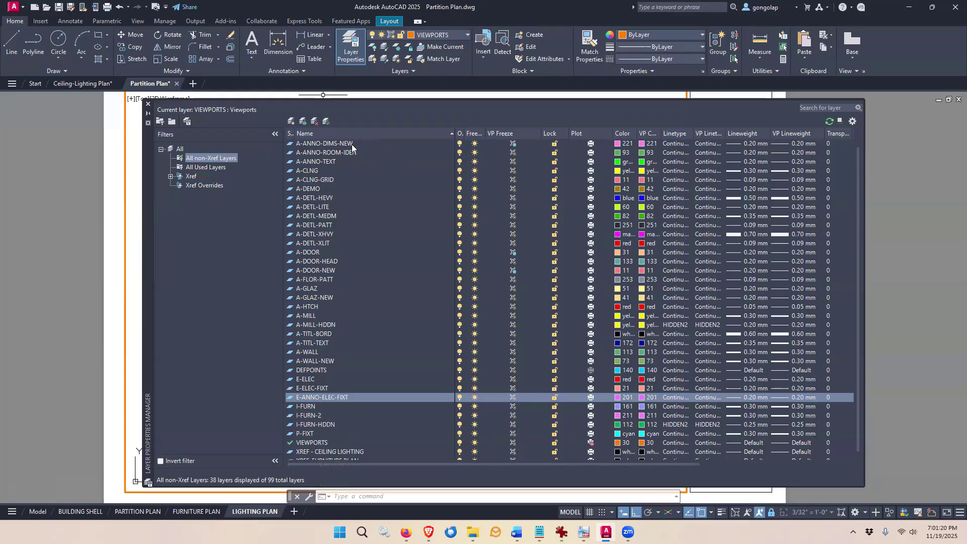
Step: Check the E-ANNO-ELEC-FIXT layer's lineweight against the A-ANNO-DIMS and A-ANNO-DIMS-NEW layers, keeping it at 0.20 mm
{"action": "left_click", "coordinate": [305, 144]}
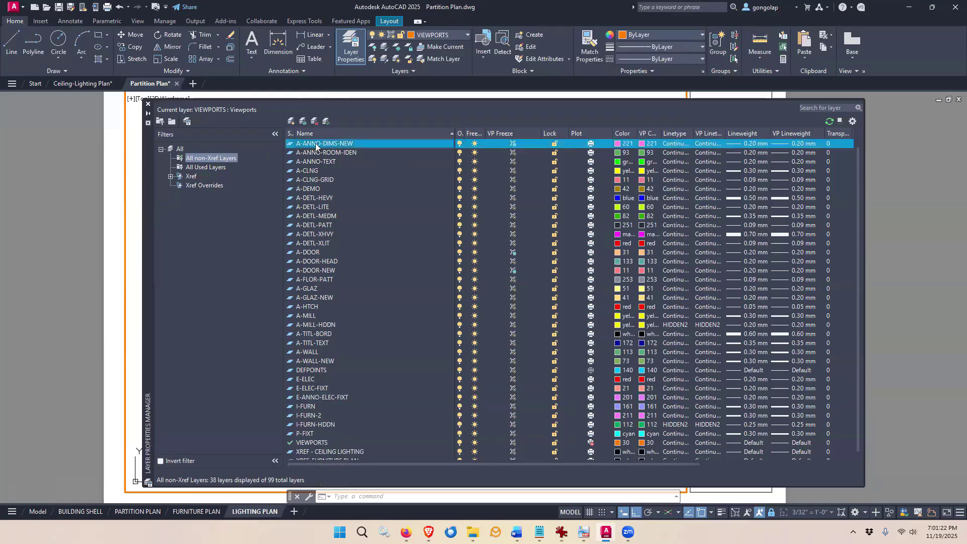
{"action": "scroll", "coordinate": [398, 148], "scroll_direction": "up", "scroll_amount": 1}
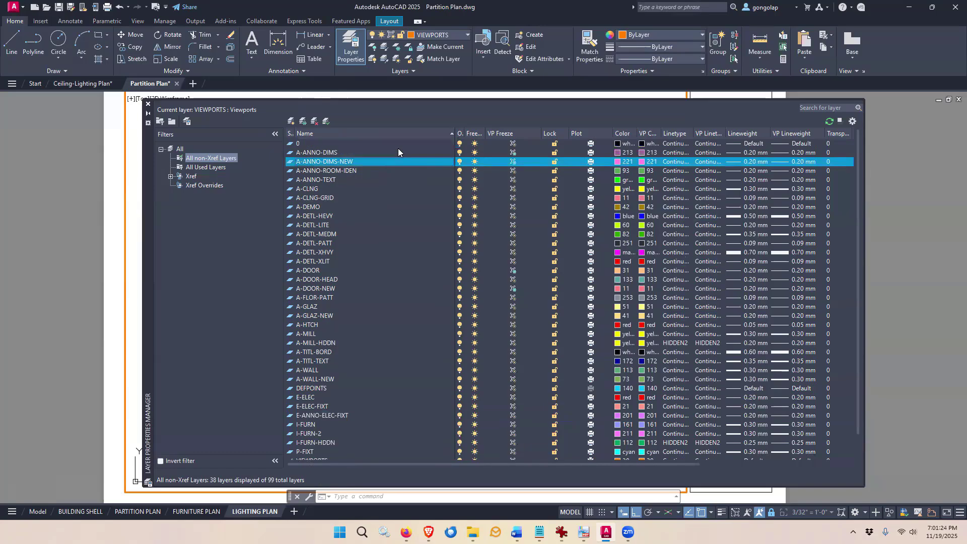
{"action": "left_click", "coordinate": [340, 153]}
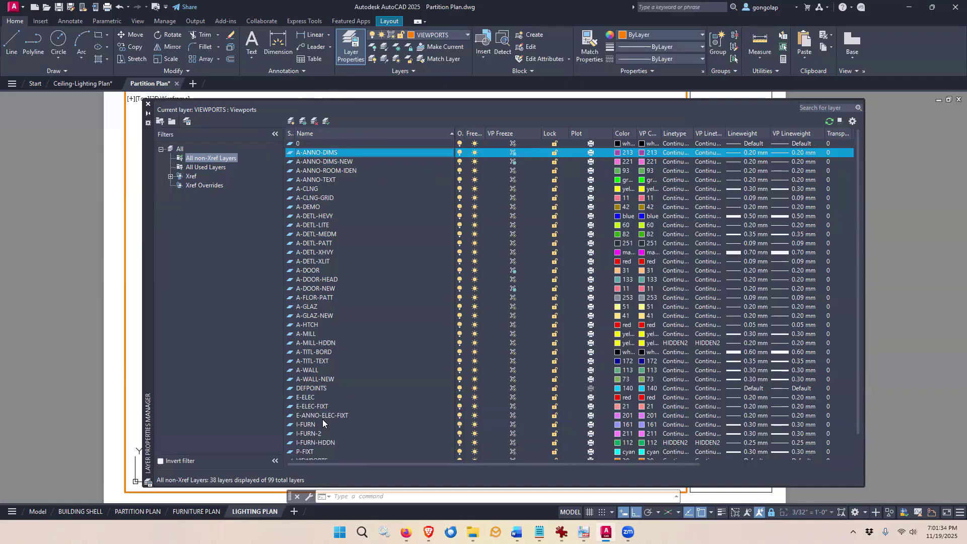
{"action": "left_click", "coordinate": [310, 416]}
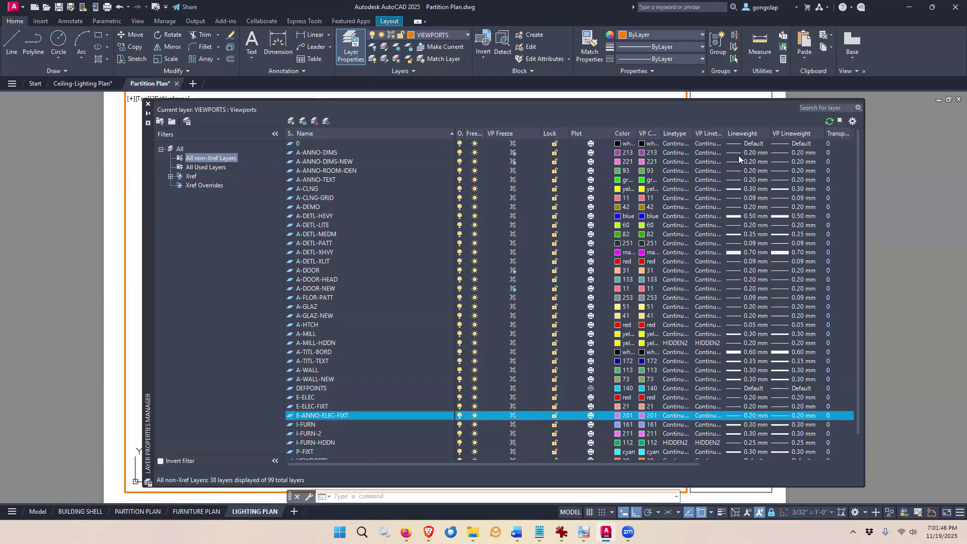
{"action": "left_click", "coordinate": [746, 416]}
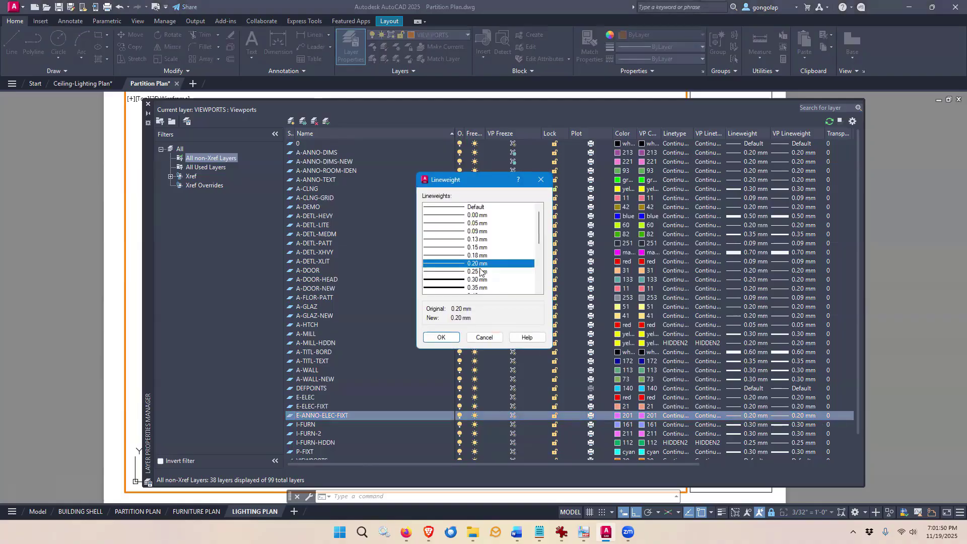
{"action": "left_click", "coordinate": [441, 338]}
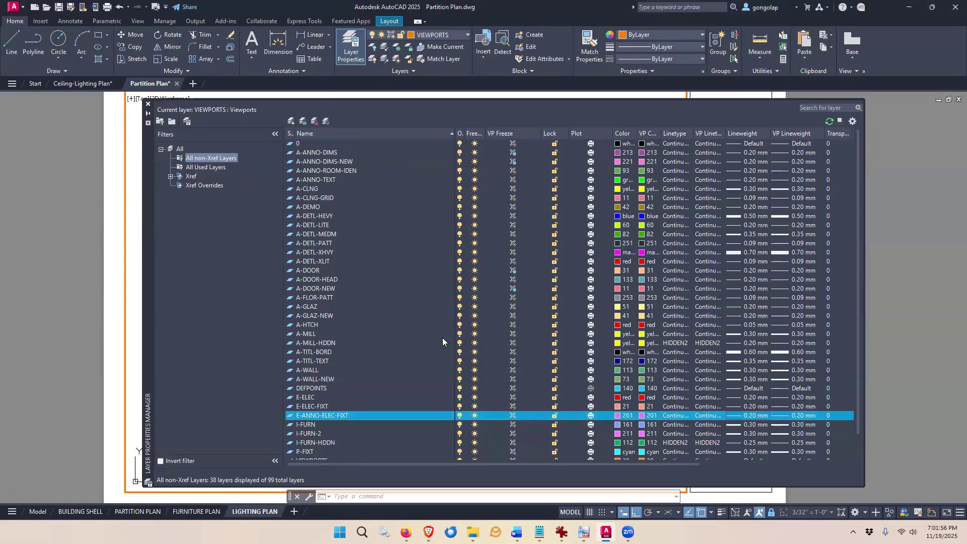
Step: Close the layer manager and make E-ANNO-ELEC-FIXT the current layer
{"action": "left_click", "coordinate": [148, 105]}
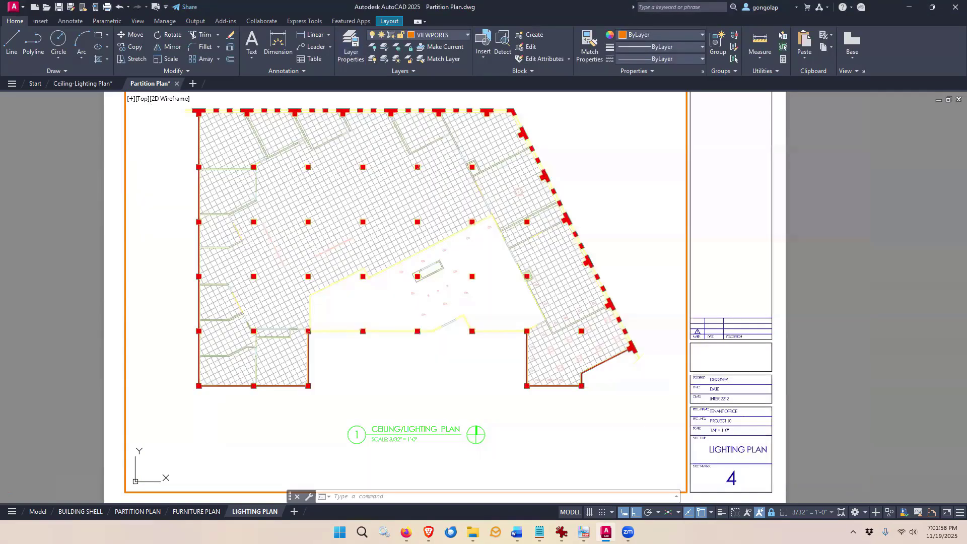
{"action": "left_click", "coordinate": [456, 35]}
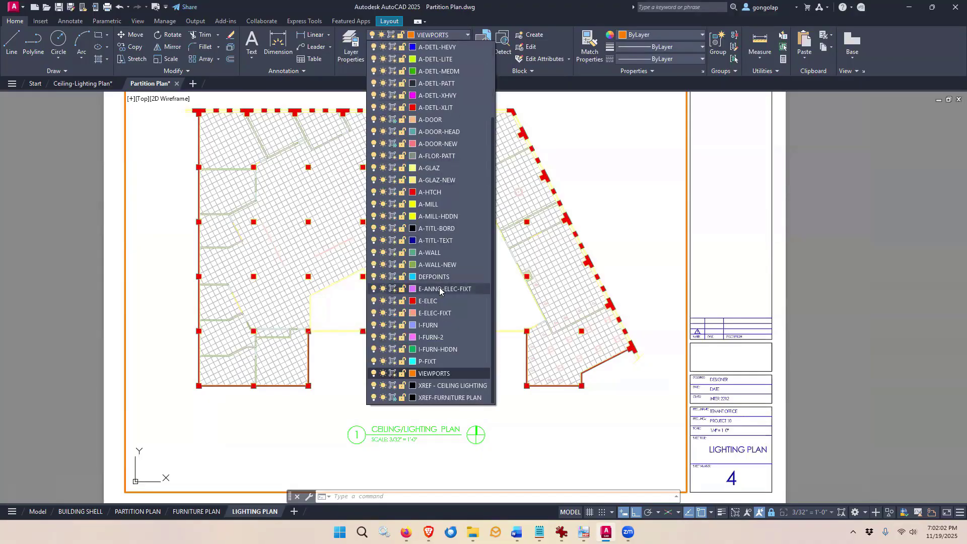
{"action": "left_click", "coordinate": [439, 289]}
Step: Place an aligned dimension between the centers of the two leftmost lobby ceiling fixtures, with the dimension line outside them
{"action": "scroll", "coordinate": [405, 296], "scroll_direction": "up", "scroll_amount": 2}
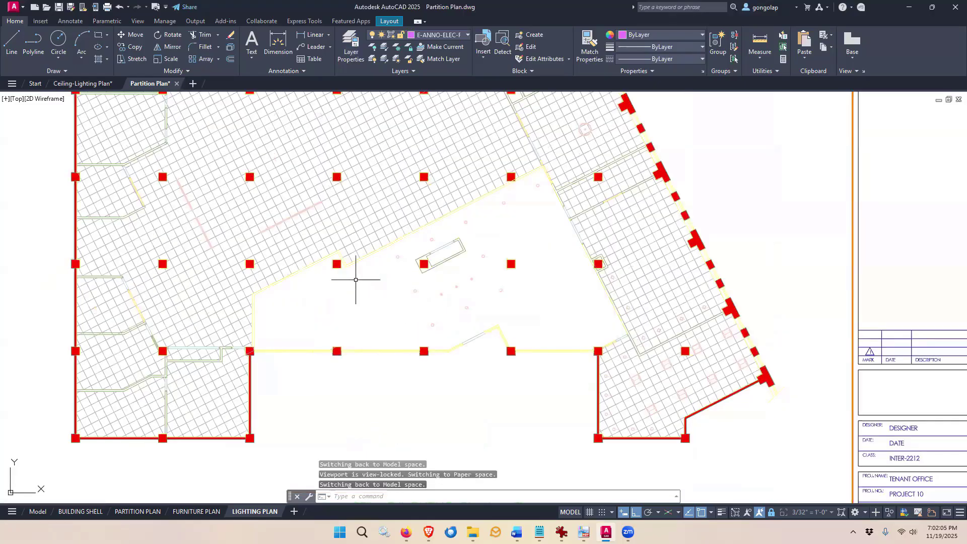
{"action": "scroll", "coordinate": [357, 274], "scroll_direction": "up", "scroll_amount": 2}
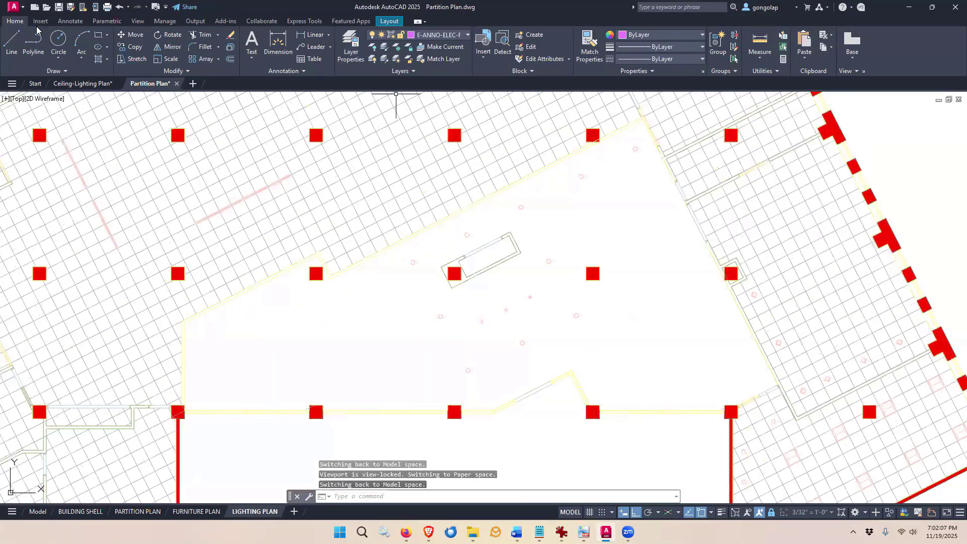
{"action": "left_click", "coordinate": [70, 21]}
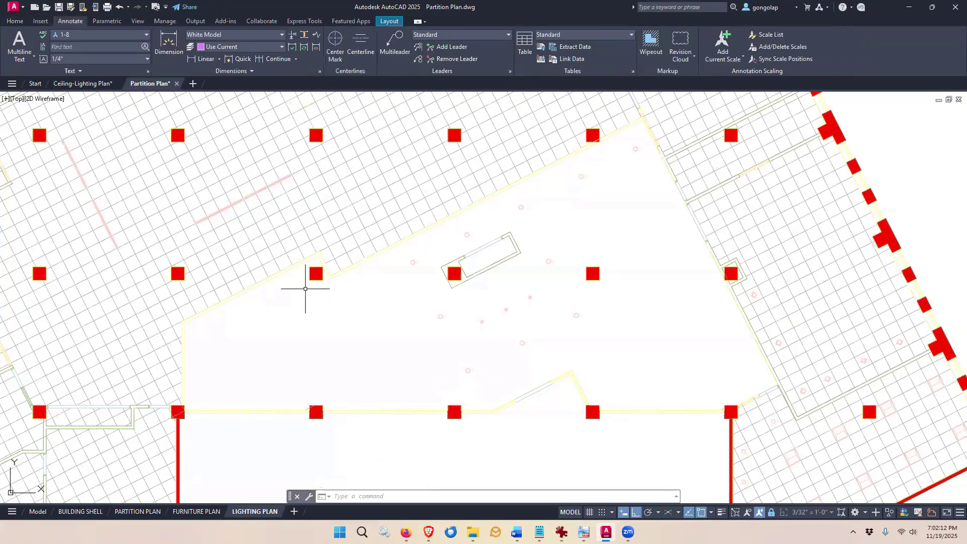
{"action": "left_click", "coordinate": [220, 59]}
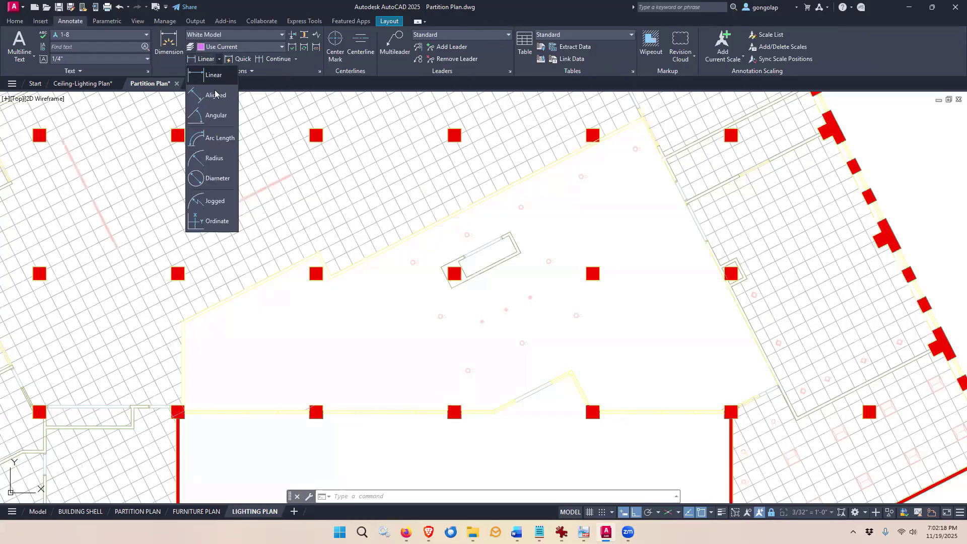
{"action": "left_click", "coordinate": [212, 97]}
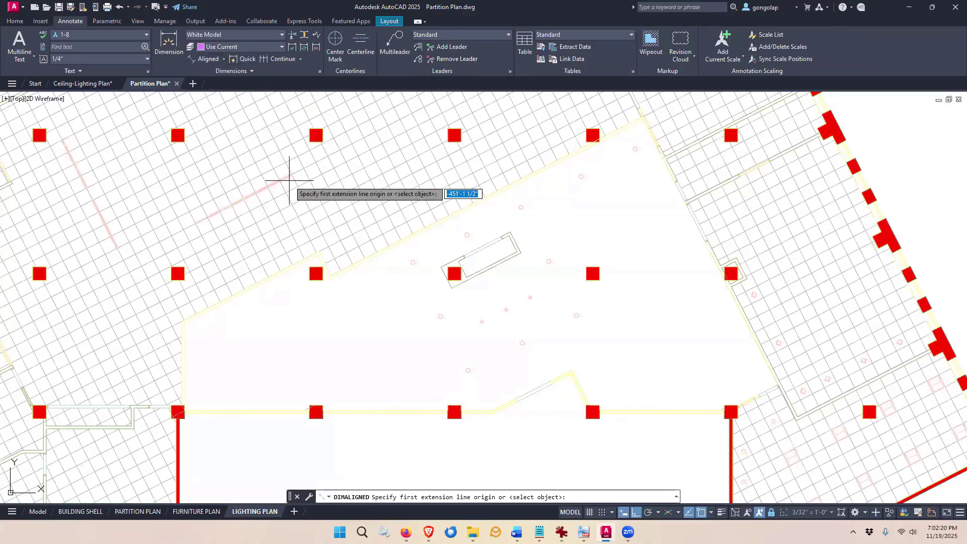
{"action": "scroll", "coordinate": [407, 267], "scroll_direction": "up", "scroll_amount": 2}
{"action": "scroll", "coordinate": [410, 266], "scroll_direction": "up", "scroll_amount": 2}
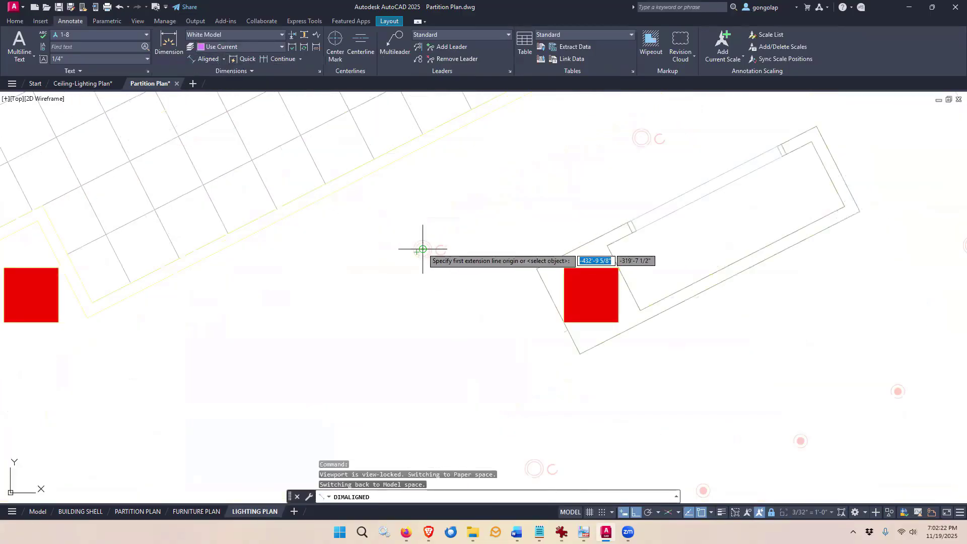
{"action": "left_click", "coordinate": [422, 249]}
{"action": "scroll", "coordinate": [422, 249], "scroll_direction": "down", "scroll_amount": 2}
{"action": "scroll", "coordinate": [453, 327], "scroll_direction": "up", "scroll_amount": 2}
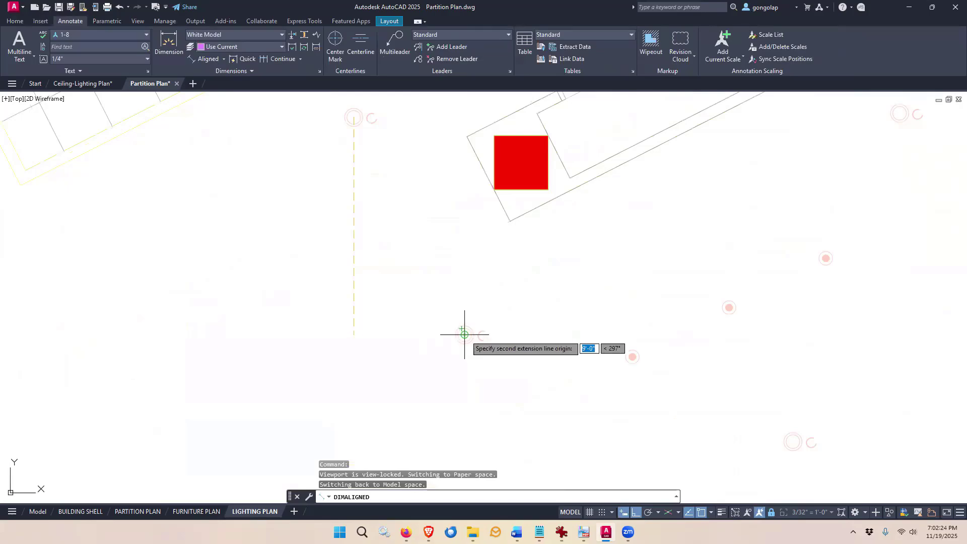
{"action": "left_click", "coordinate": [462, 330]}
{"action": "left_click", "coordinate": [463, 333]}
{"action": "scroll", "coordinate": [464, 335], "scroll_direction": "down", "scroll_amount": 2}
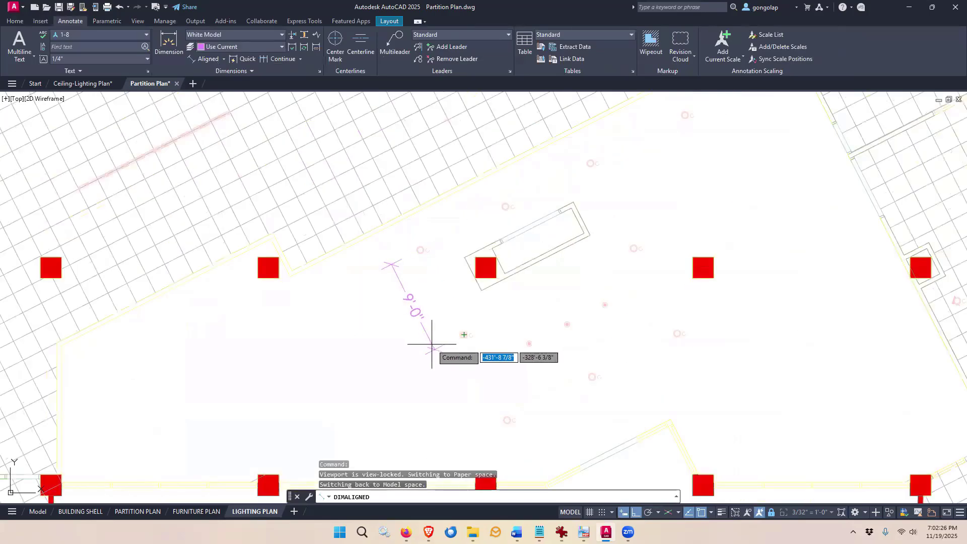
{"action": "left_click", "coordinate": [429, 352]}
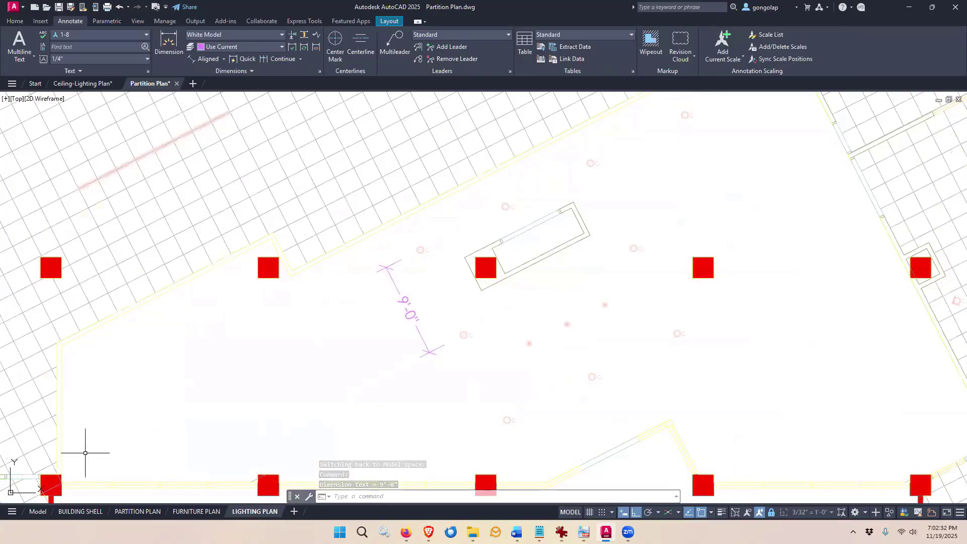
Step: Rotate the UCS 27 degrees about the Z axis in the LIGHTING PLAN viewport
{"action": "right_click", "coordinate": [11, 493]}
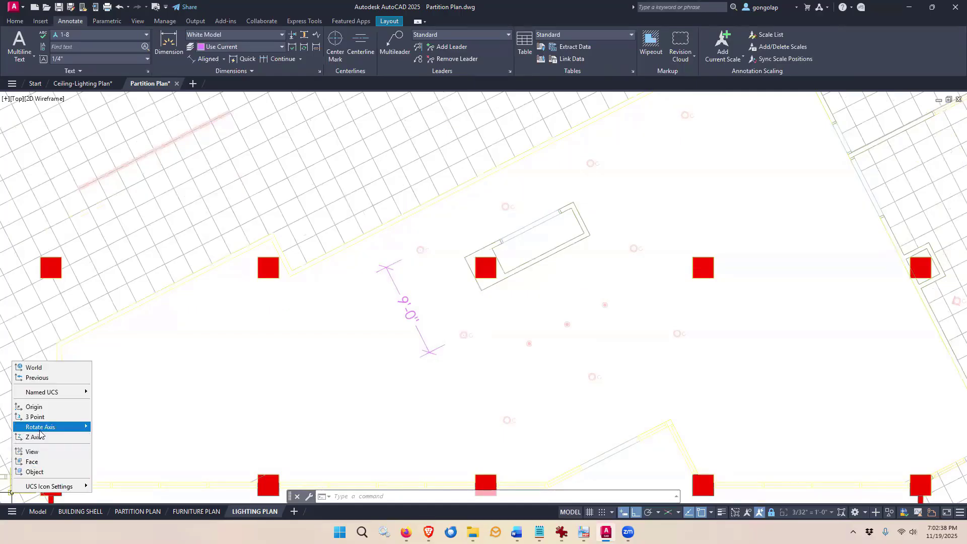
{"action": "mouse_move", "coordinate": [40, 428]}
{"action": "left_click", "coordinate": [101, 446]}
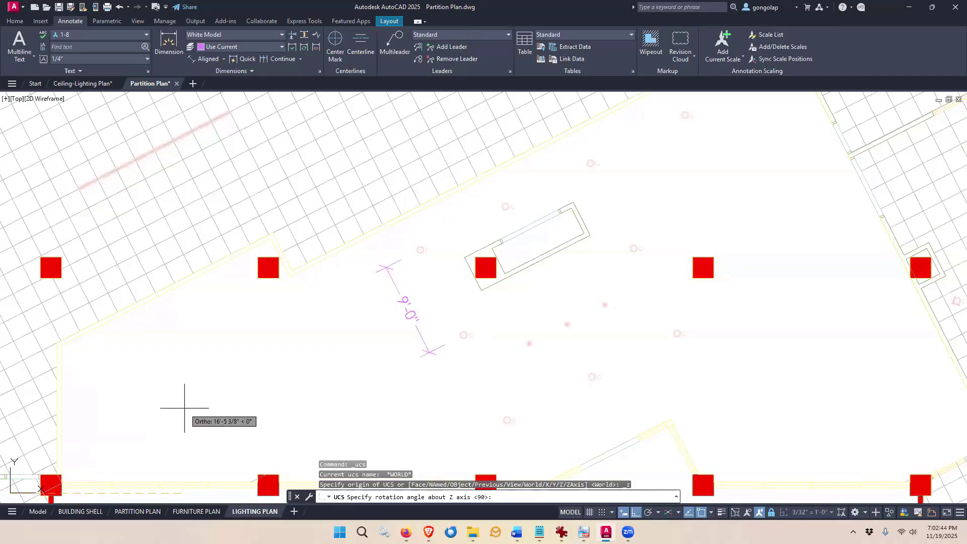
{"action": "type", "text": "27"}
{"action": "key", "text": "Return"}
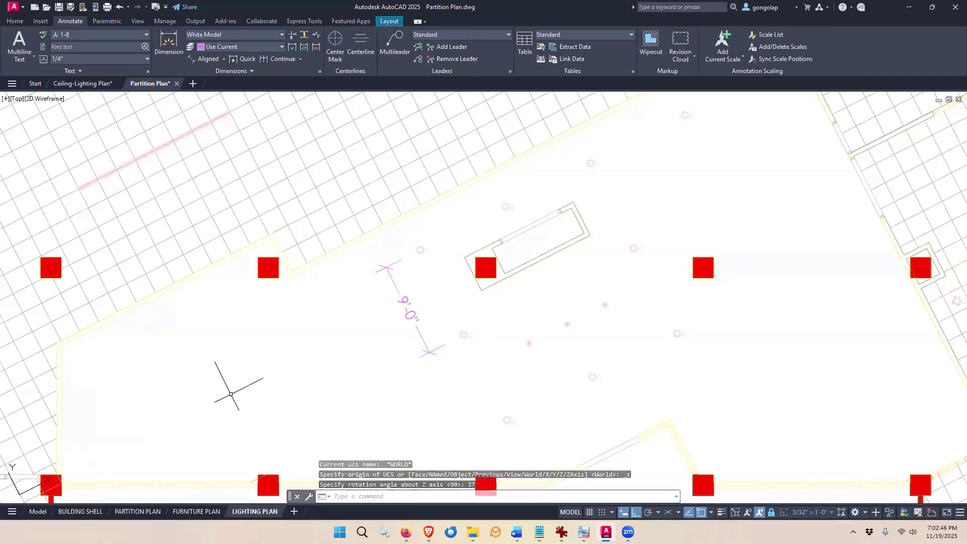
{"action": "middle_click_drag", "start_coordinate": [345, 339], "coordinate": [341, 323]}
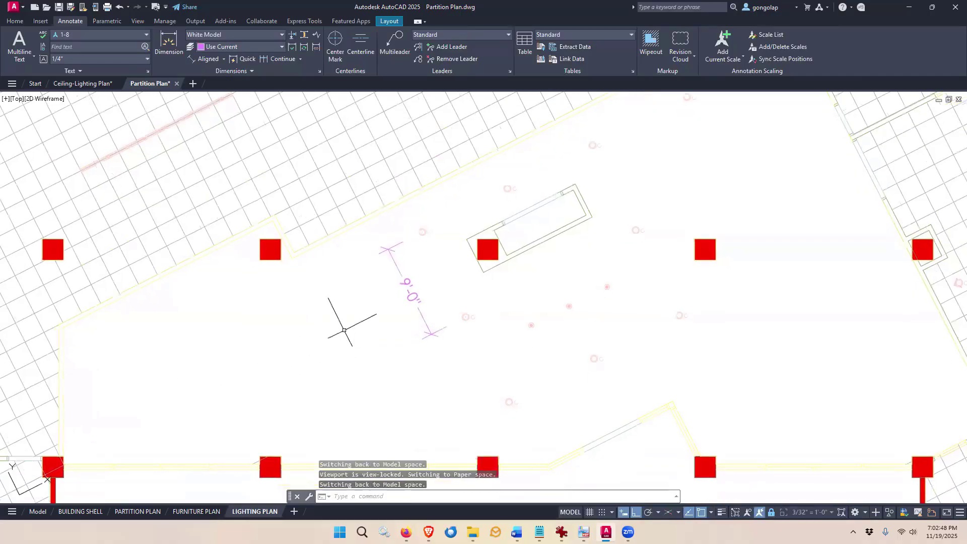
Step: Erase the aligned dimension beside the two leftmost lobby ceiling fixtures
{"action": "type", "text": "e"}
{"action": "key", "text": "Return"}
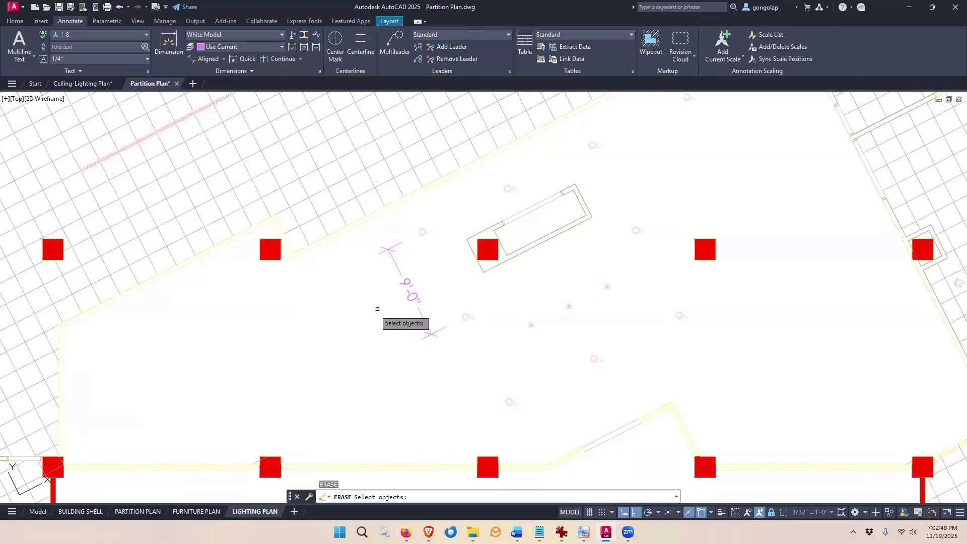
{"action": "left_click", "coordinate": [421, 309]}
{"action": "key", "text": "Return"}
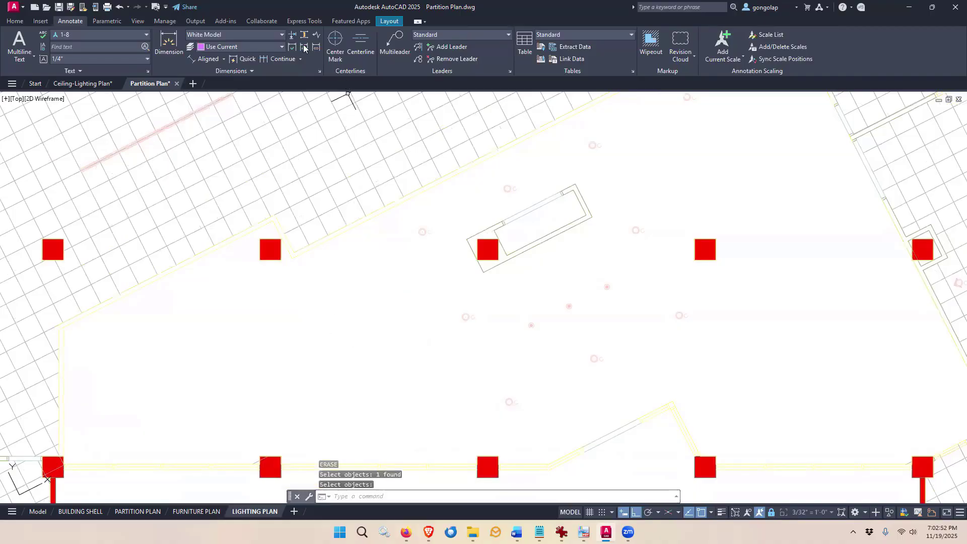
Step: Place a linear dimension between the centers of the two leftmost lobby ceiling fixtures, with the dimension line outside them
{"action": "left_click", "coordinate": [224, 59]}
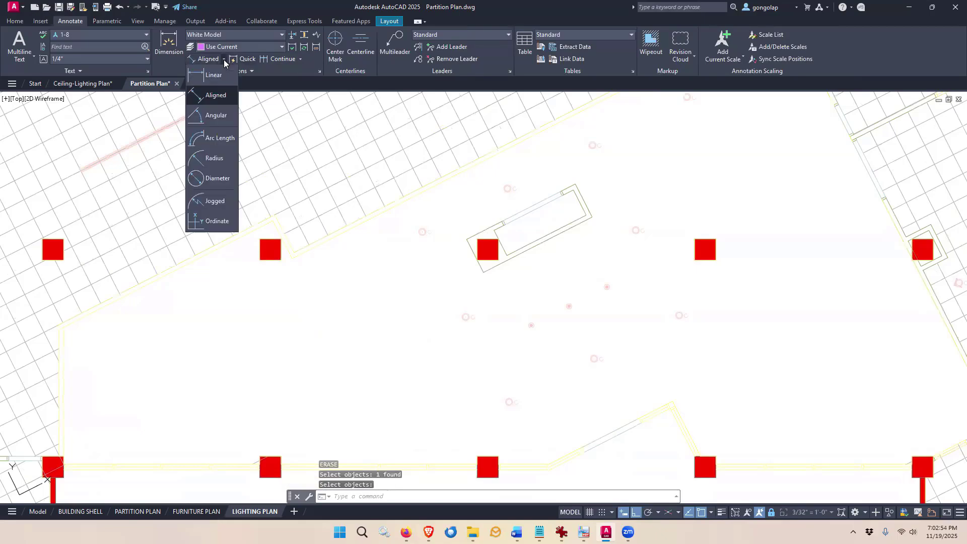
{"action": "left_click", "coordinate": [199, 76]}
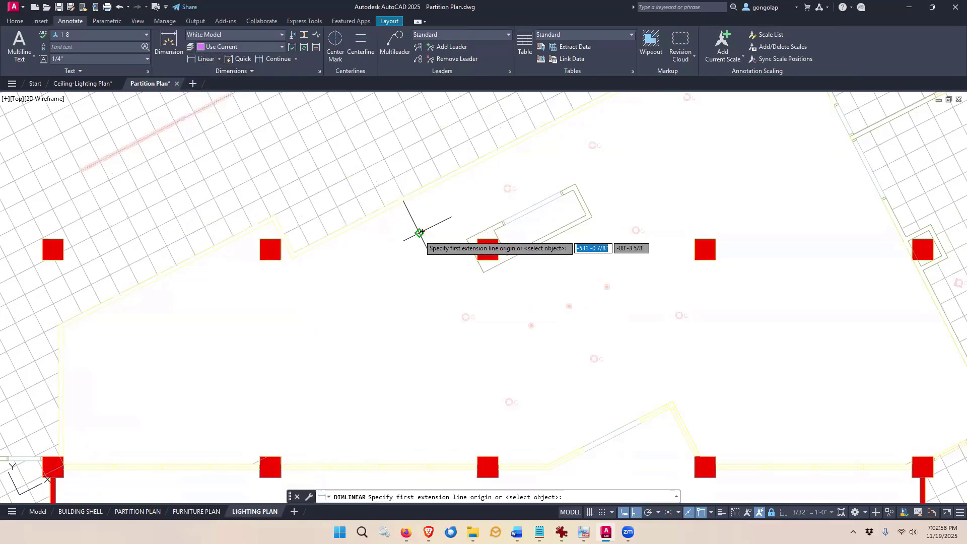
{"action": "scroll", "coordinate": [417, 231], "scroll_direction": "up", "scroll_amount": 6}
{"action": "left_click", "coordinate": [411, 220]}
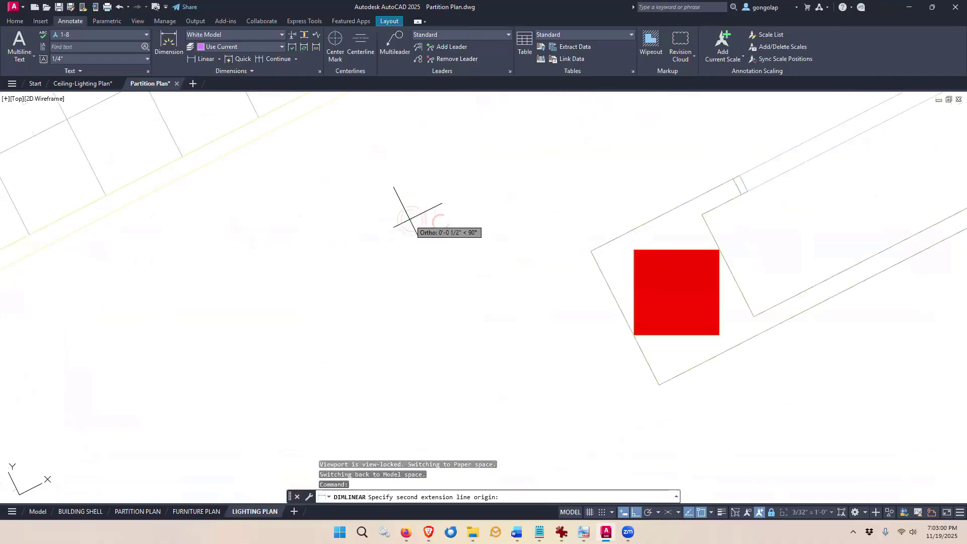
{"action": "scroll", "coordinate": [410, 220], "scroll_direction": "down", "scroll_amount": 5}
{"action": "scroll", "coordinate": [443, 319], "scroll_direction": "up", "scroll_amount": 8}
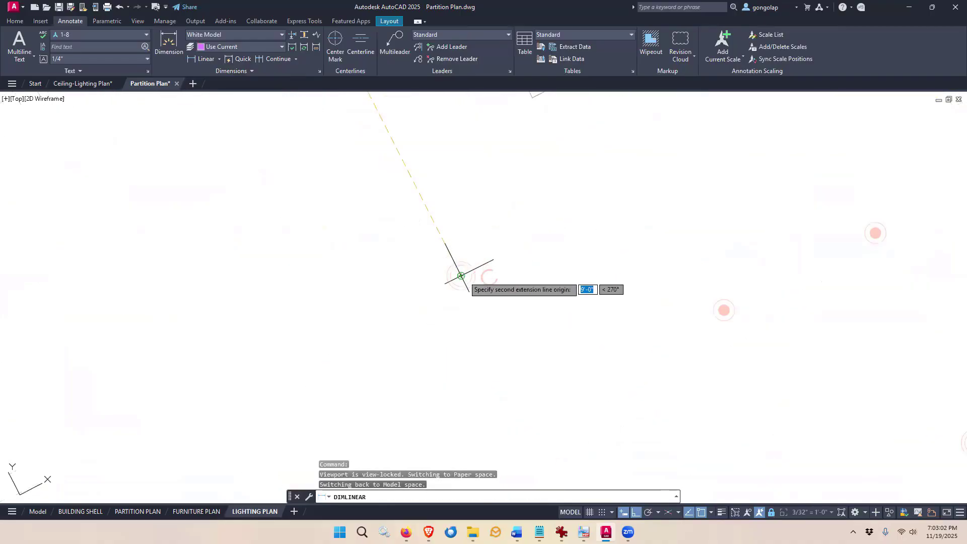
{"action": "left_click", "coordinate": [460, 275]}
{"action": "scroll", "coordinate": [461, 276], "scroll_direction": "down", "scroll_amount": 3}
{"action": "left_click", "coordinate": [463, 275]}
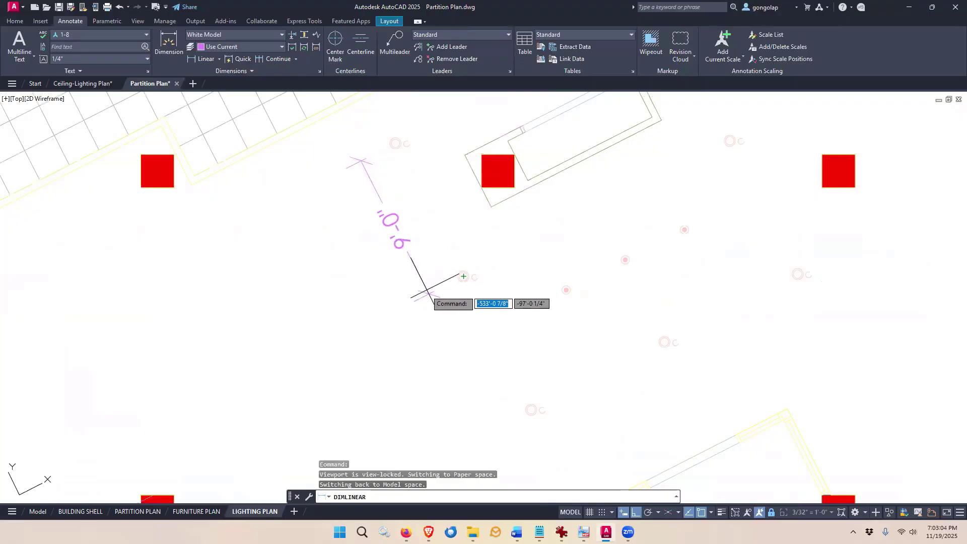
{"action": "left_click", "coordinate": [403, 304]}
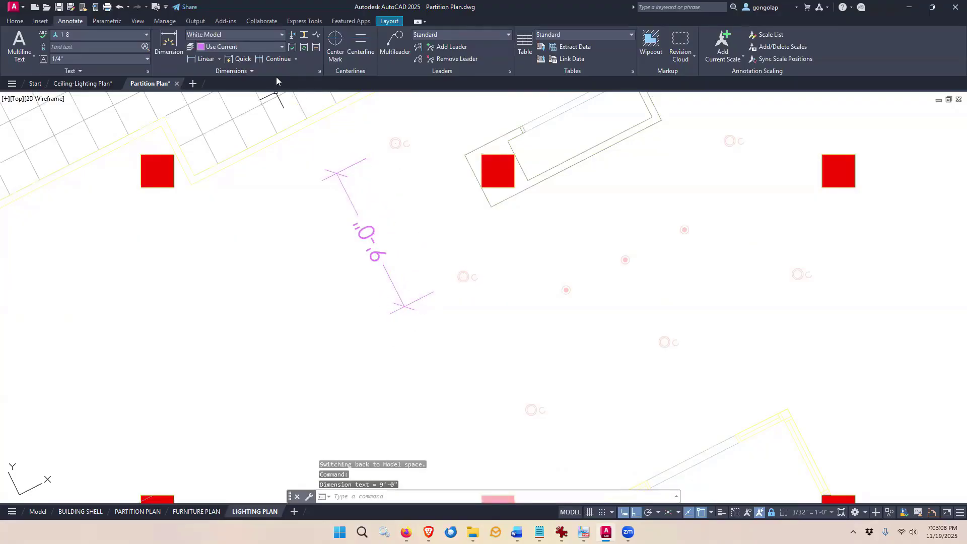
Step: Continue the linear dimension to the center of the lowest lobby fixture in the same row
{"action": "left_click", "coordinate": [272, 59]}
{"action": "scroll", "coordinate": [504, 375], "scroll_direction": "up", "scroll_amount": 4}
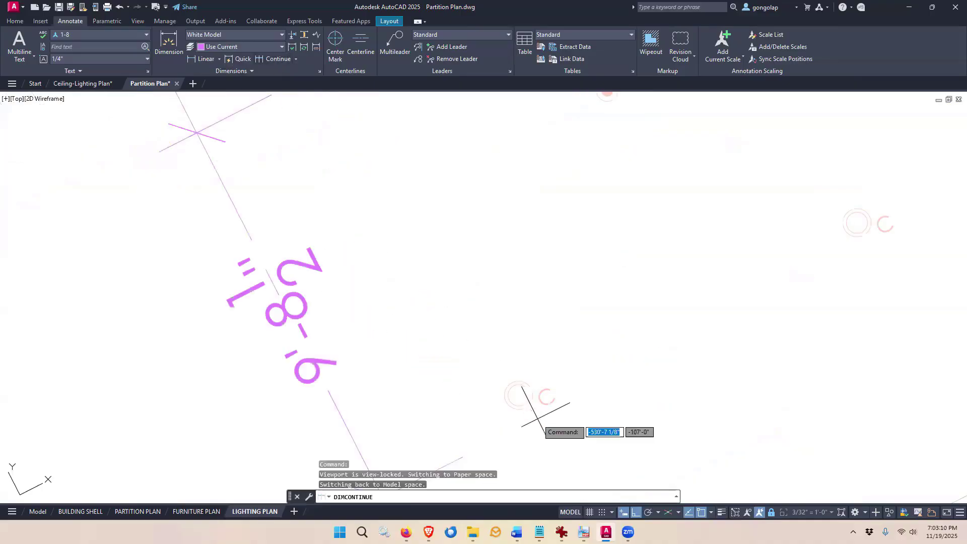
{"action": "key", "text": "Escape"}
{"action": "scroll", "coordinate": [504, 362], "scroll_direction": "down", "scroll_amount": 6}
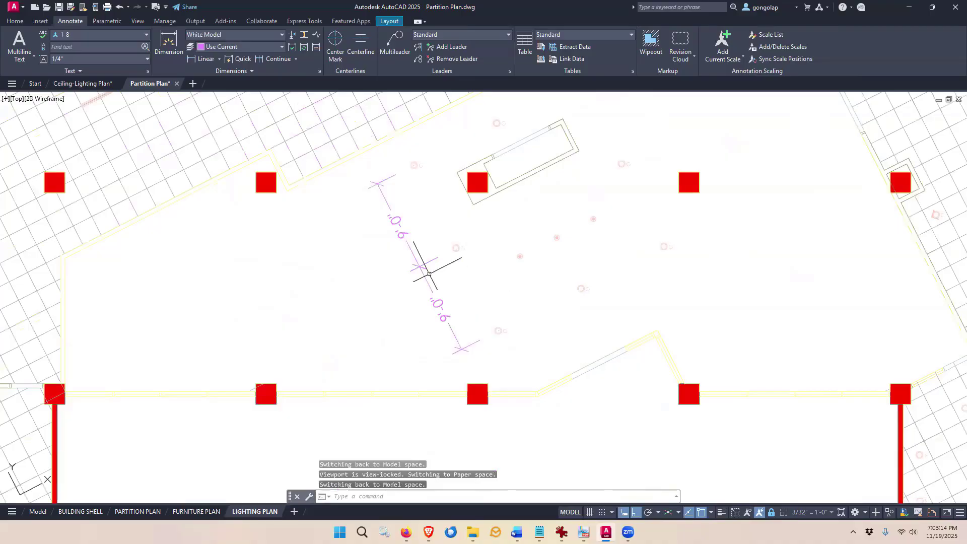
Step: Select both linear fixture dimensions and display their properties in a docked Properties palette
{"action": "left_click", "coordinate": [427, 280]}
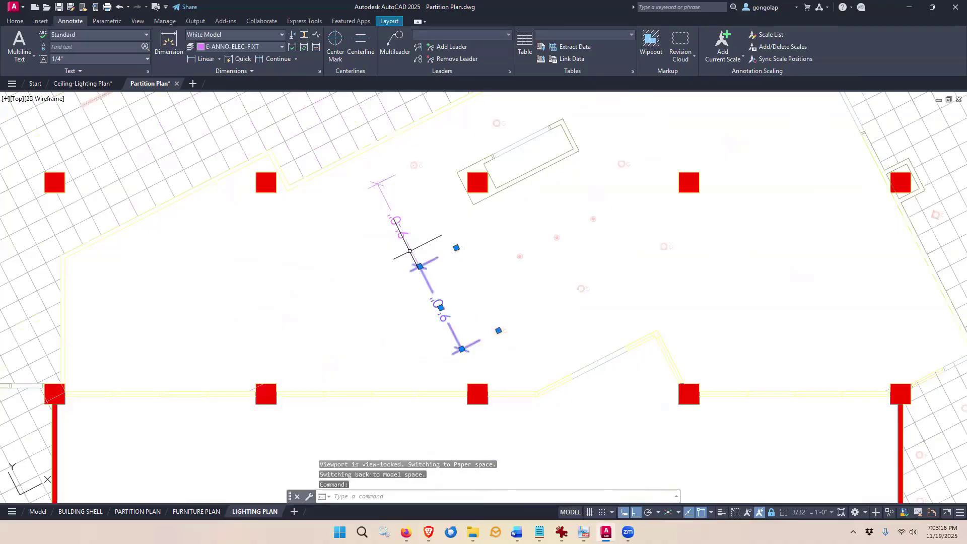
{"action": "left_click", "coordinate": [411, 248]}
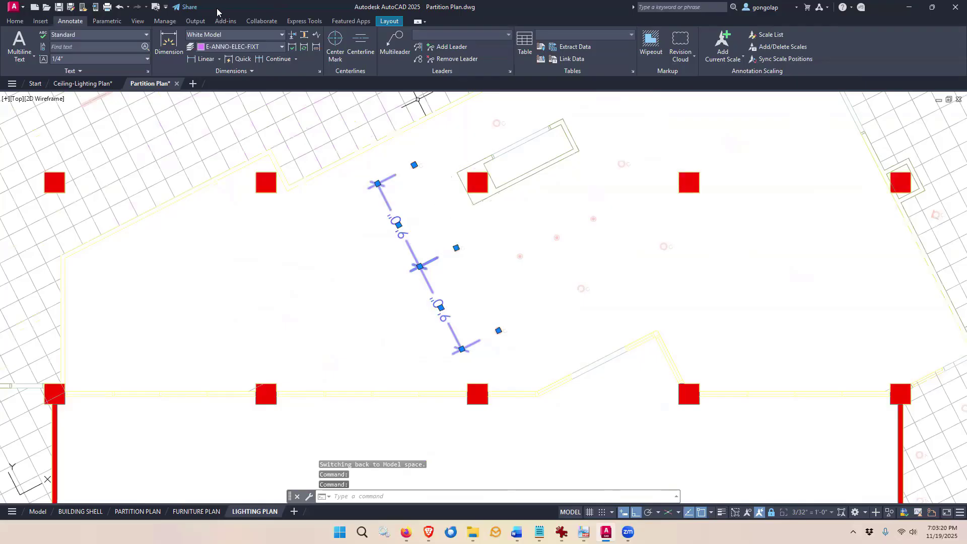
{"action": "left_click", "coordinate": [138, 21]}
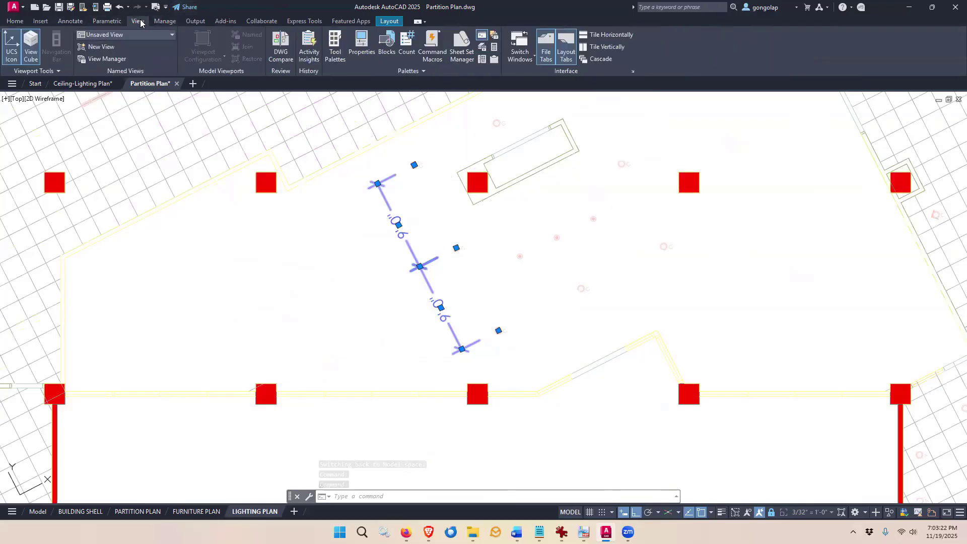
{"action": "left_click", "coordinate": [359, 40]}
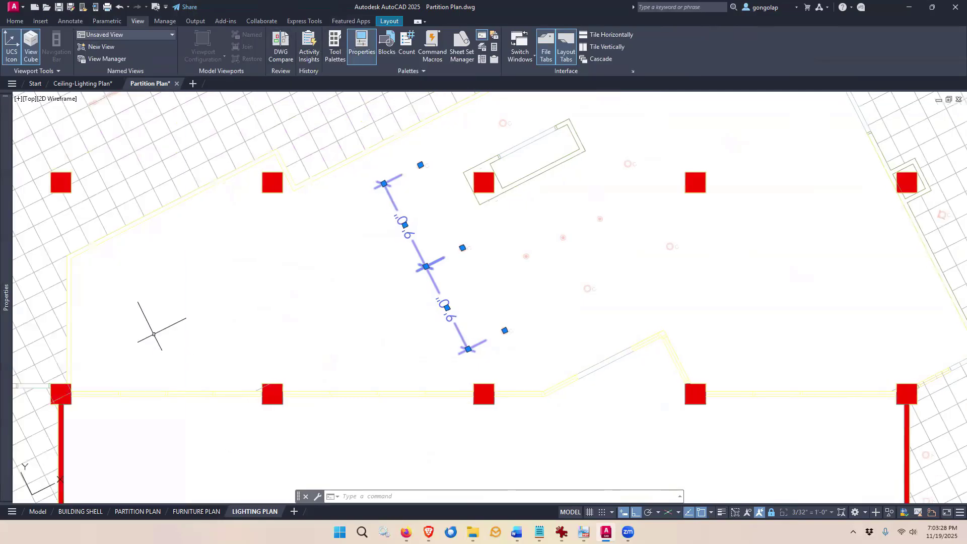
{"action": "mouse_move", "coordinate": [7, 199]}
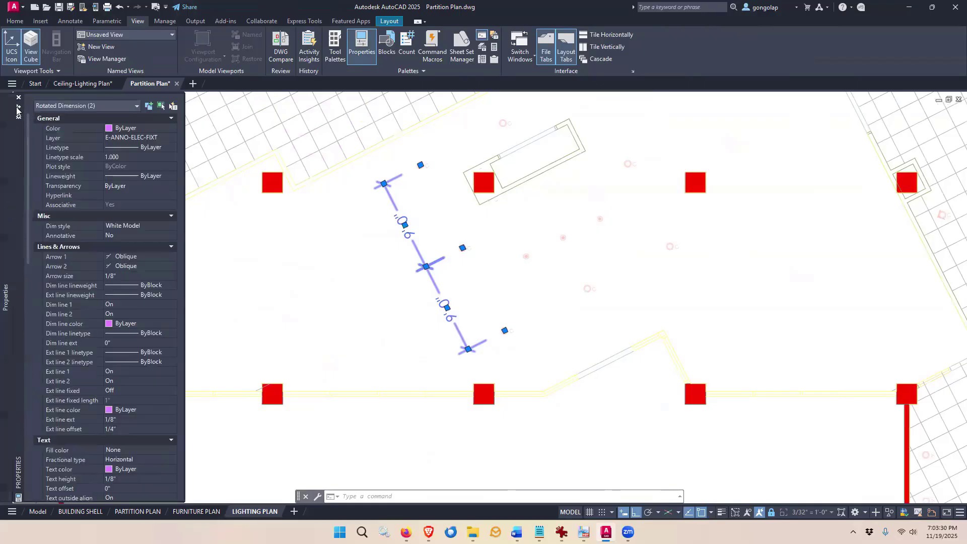
{"action": "left_click", "coordinate": [17, 109]}
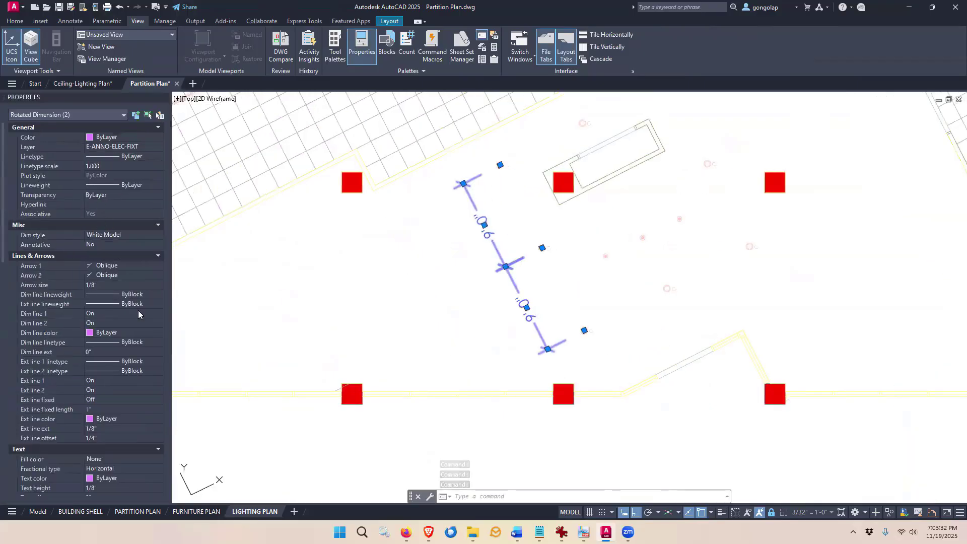
Step: Set the text view direction of the two selected fixture dimensions to Right-to-Left and clear the selection
{"action": "scroll", "coordinate": [138, 312], "scroll_direction": "down", "scroll_amount": 5}
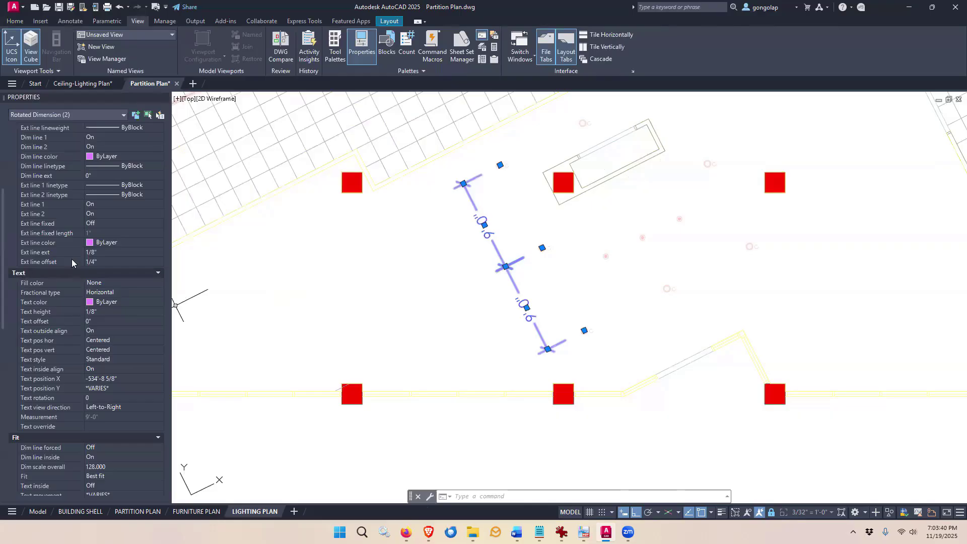
{"action": "scroll", "coordinate": [72, 260], "scroll_direction": "up", "scroll_amount": 5}
{"action": "scroll", "coordinate": [93, 171], "scroll_direction": "down", "scroll_amount": 3}
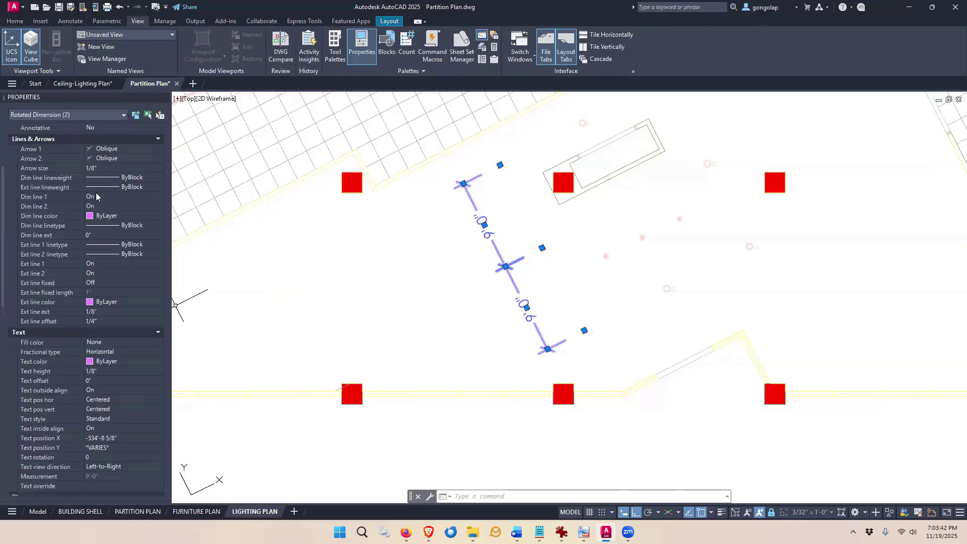
{"action": "scroll", "coordinate": [88, 282], "scroll_direction": "down", "scroll_amount": 3}
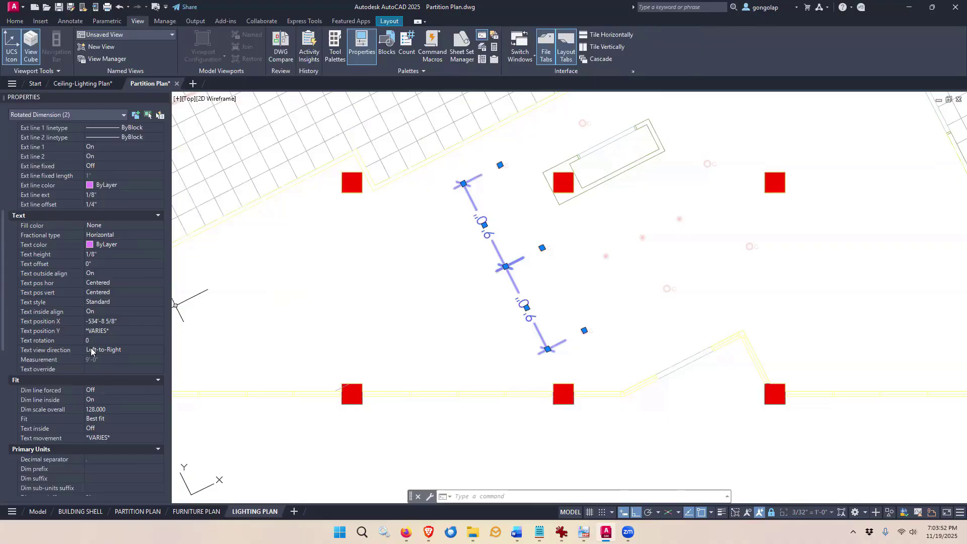
{"action": "left_click", "coordinate": [142, 351]}
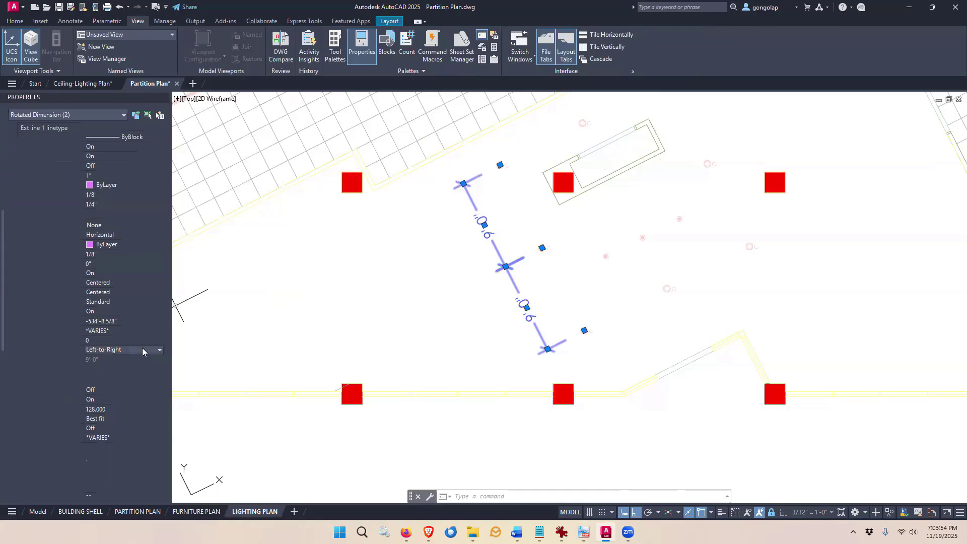
{"action": "left_click", "coordinate": [159, 350]}
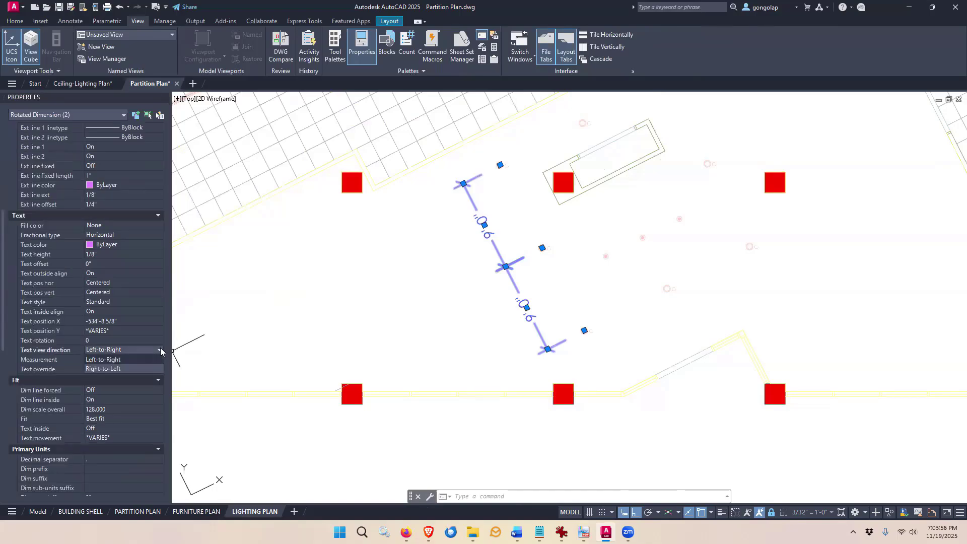
{"action": "left_click", "coordinate": [119, 369]}
{"action": "left_click", "coordinate": [118, 369]}
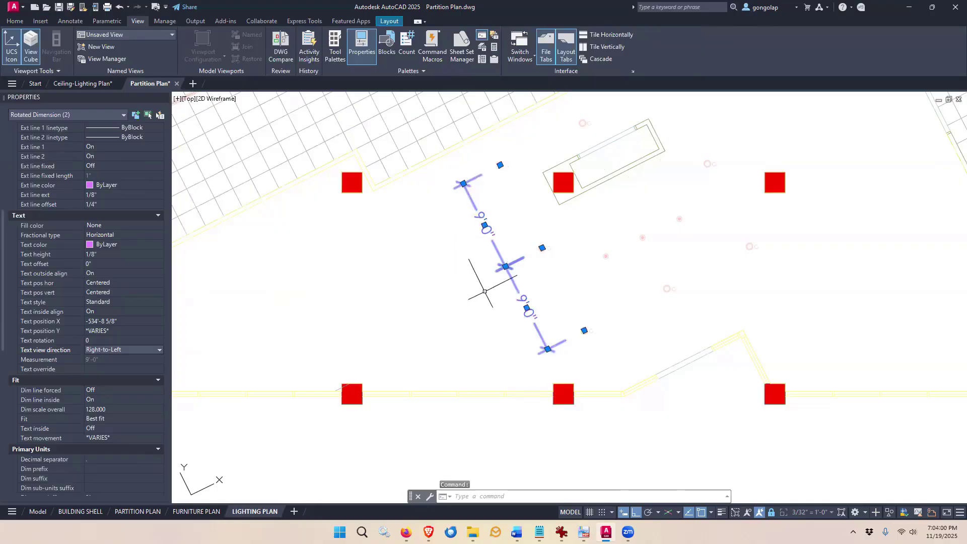
{"action": "key", "text": "Escape"}
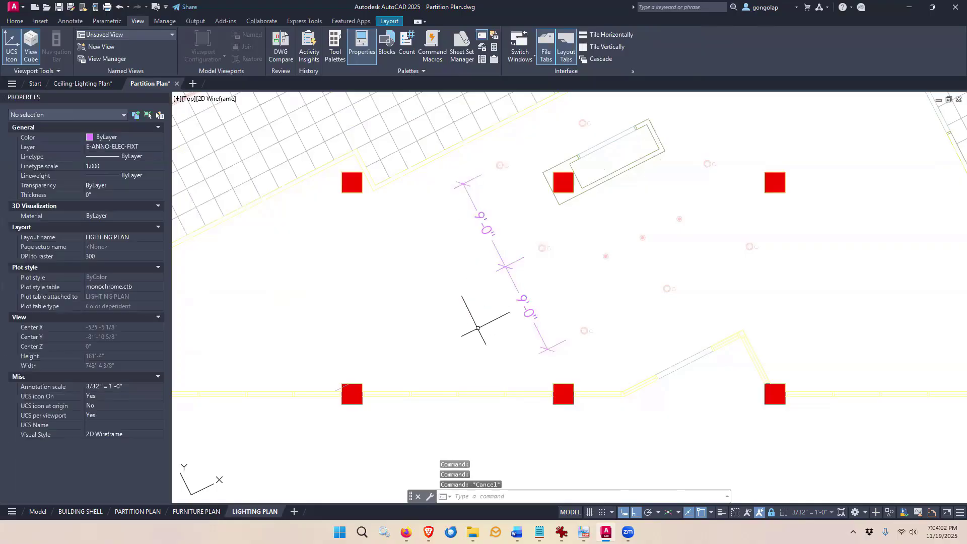
Step: Reset the UCS to World in the LIGHTING PLAN viewport
{"action": "scroll", "coordinate": [477, 327], "scroll_direction": "down", "scroll_amount": 2}
{"action": "key", "text": "Escape"}
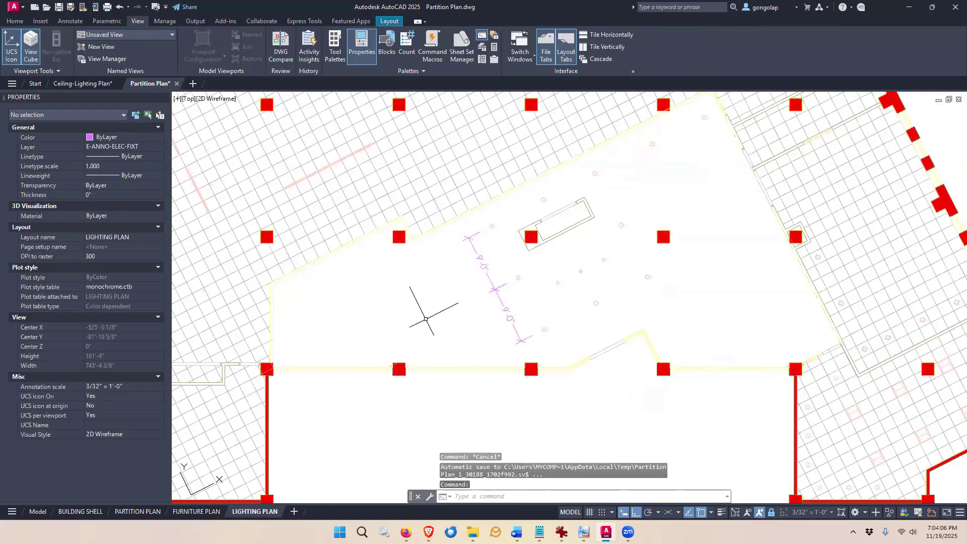
{"action": "middle_click_drag", "start_coordinate": [431, 319], "coordinate": [503, 270]}
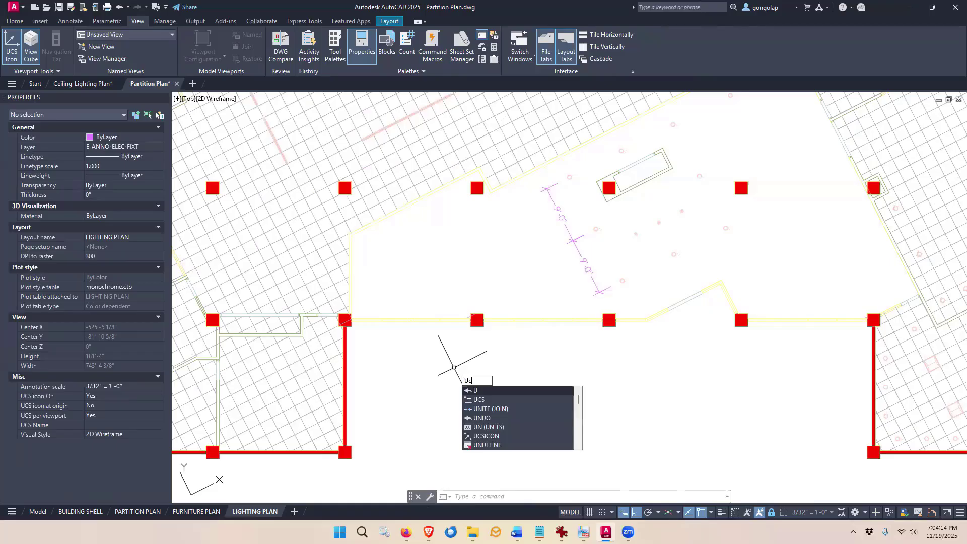
{"action": "type", "text": "cs"}
{"action": "key", "text": "Return"}
{"action": "type", "text": "w"}
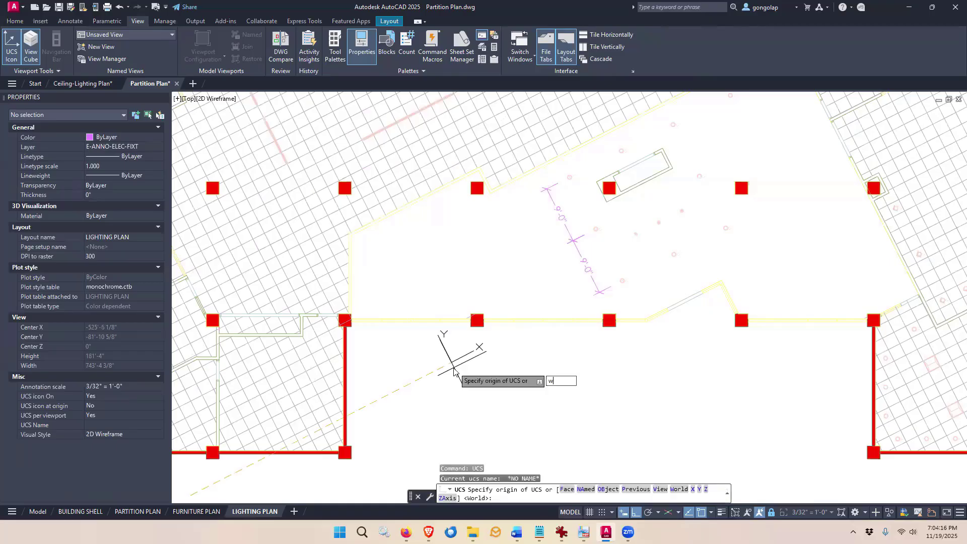
{"action": "key", "text": "Return"}
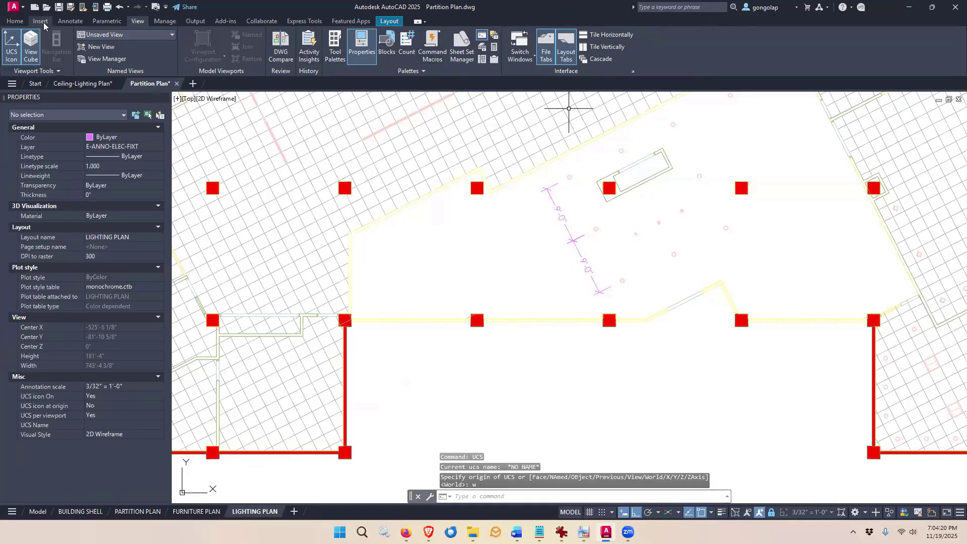
Step: Try a linear dimension between the lowest lobby fixture and the next fixture along the angled storefront side, placed below them
{"action": "left_click", "coordinate": [70, 21]}
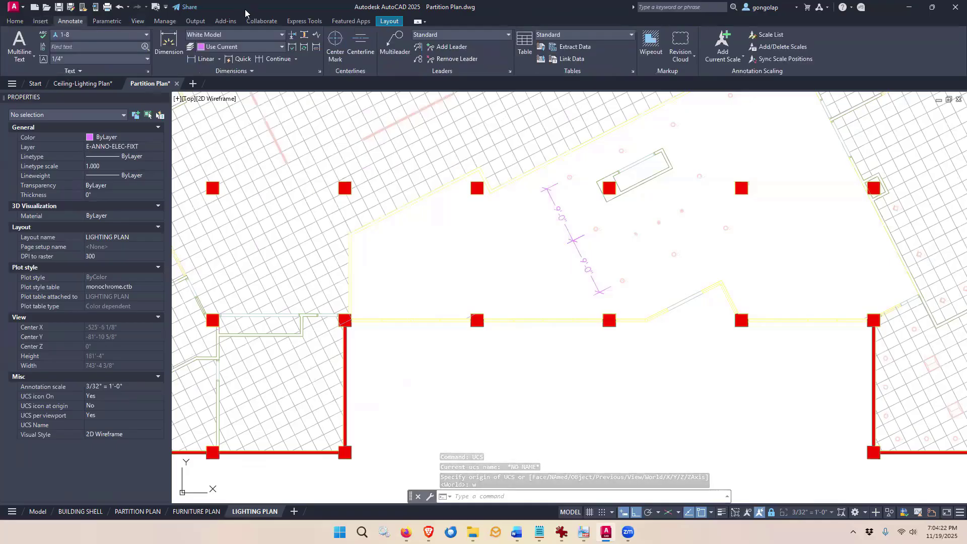
{"action": "left_click", "coordinate": [206, 58]}
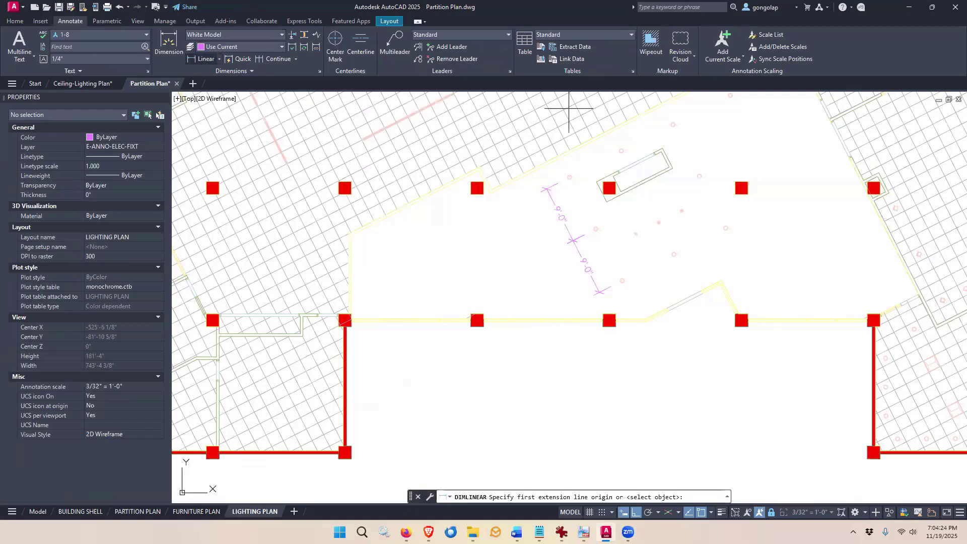
{"action": "scroll", "coordinate": [626, 280], "scroll_direction": "up", "scroll_amount": 5}
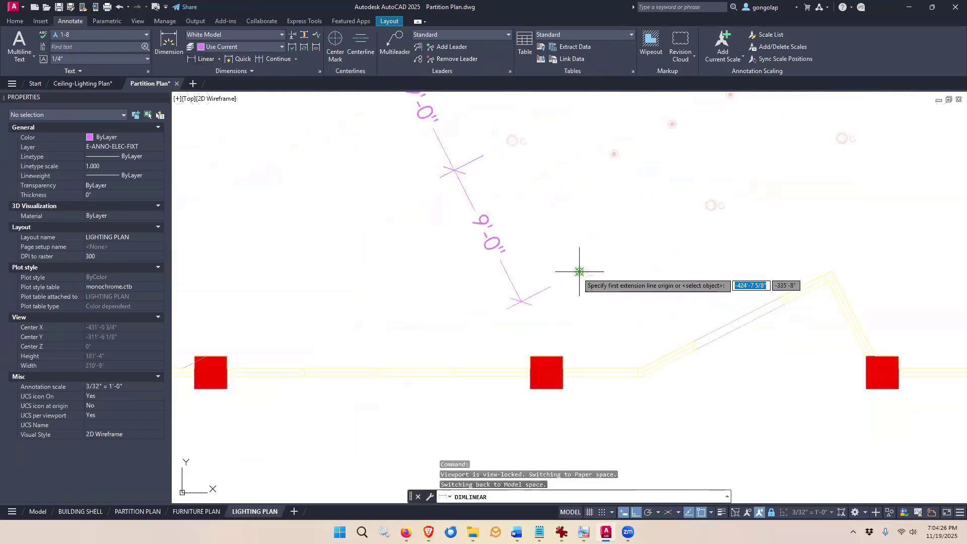
{"action": "left_click", "coordinate": [579, 271]}
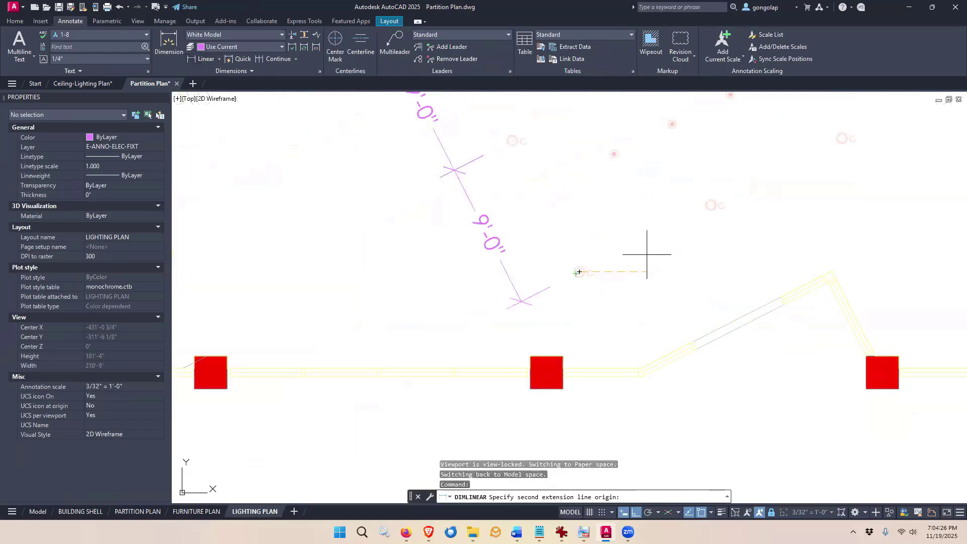
{"action": "scroll", "coordinate": [712, 207], "scroll_direction": "up", "scroll_amount": 3}
{"action": "left_click", "coordinate": [705, 203]}
{"action": "scroll", "coordinate": [704, 204], "scroll_direction": "down", "scroll_amount": 5}
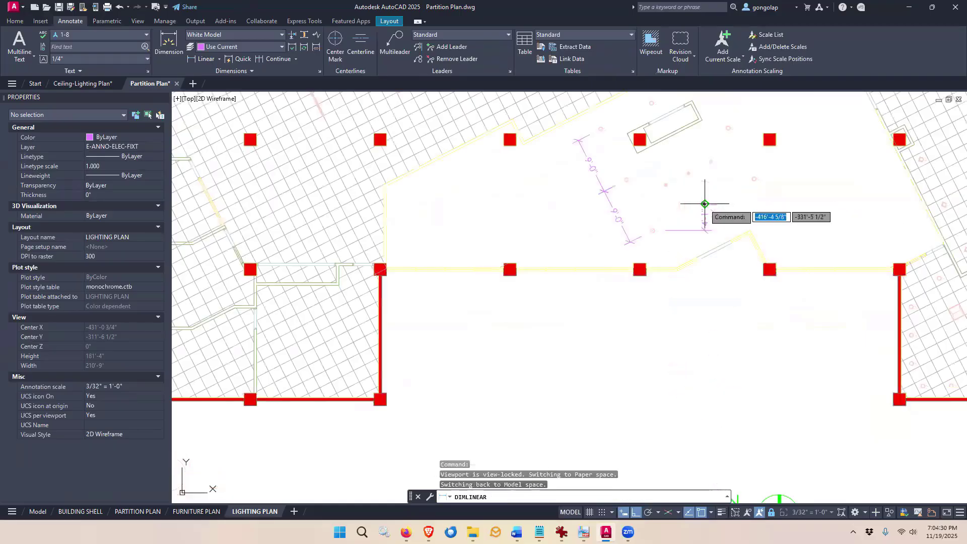
{"action": "scroll", "coordinate": [701, 203], "scroll_direction": "down", "scroll_amount": 2}
{"action": "scroll", "coordinate": [691, 231], "scroll_direction": "up", "scroll_amount": 6}
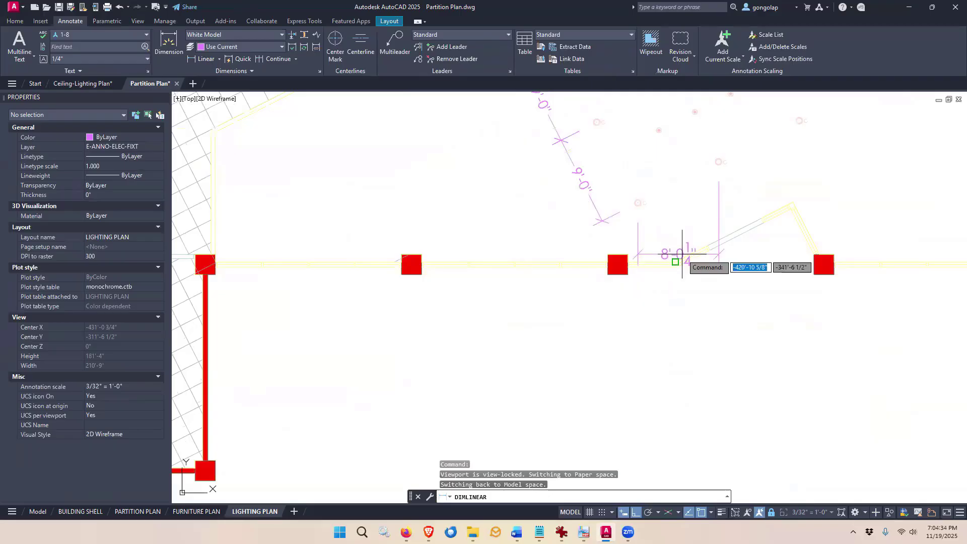
{"action": "left_click", "coordinate": [702, 243]}
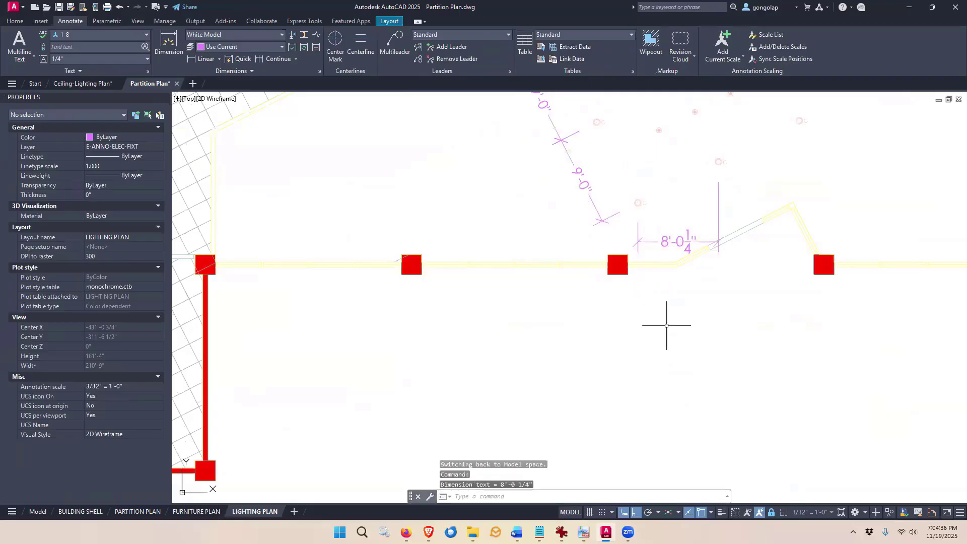
{"action": "key", "text": "Return"}
{"action": "key", "text": "Escape"}
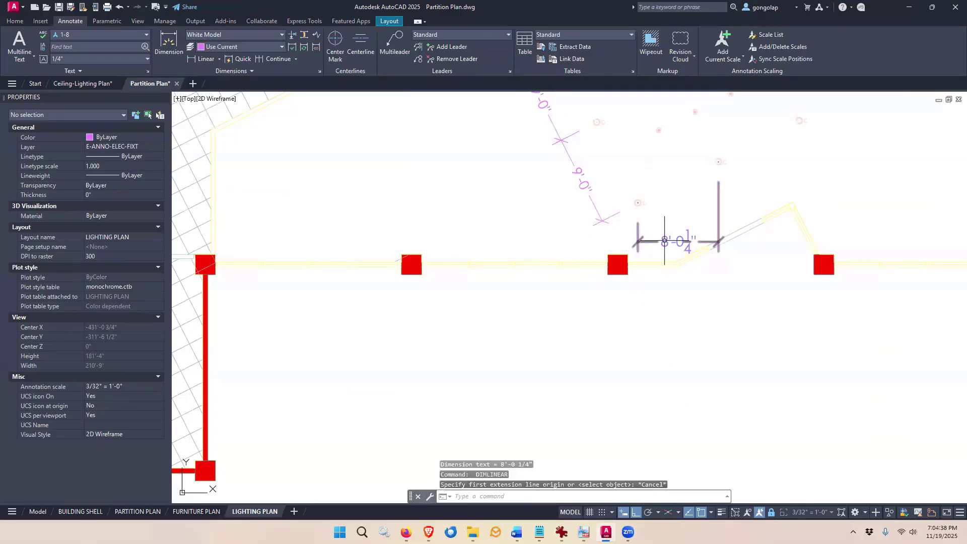
Step: Erase the horizontal linear dimension below the two lower lobby fixtures
{"action": "type", "text": "e"}
{"action": "key", "text": "Return"}
{"action": "left_click", "coordinate": [665, 240]}
{"action": "key", "text": "Return"}
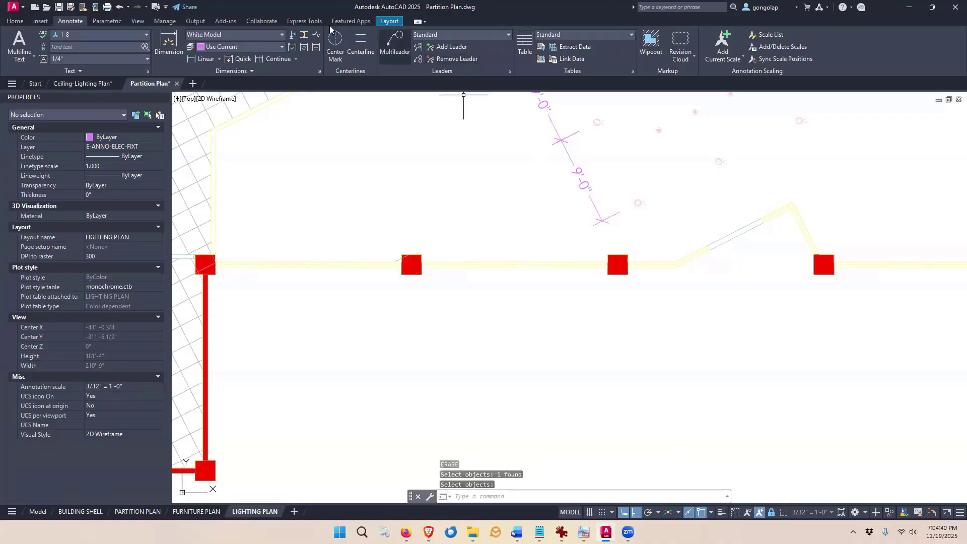
Step: Place an aligned dimension between the centers of the two lower lobby fixtures, with the dimension line below them
{"action": "left_click", "coordinate": [220, 59]}
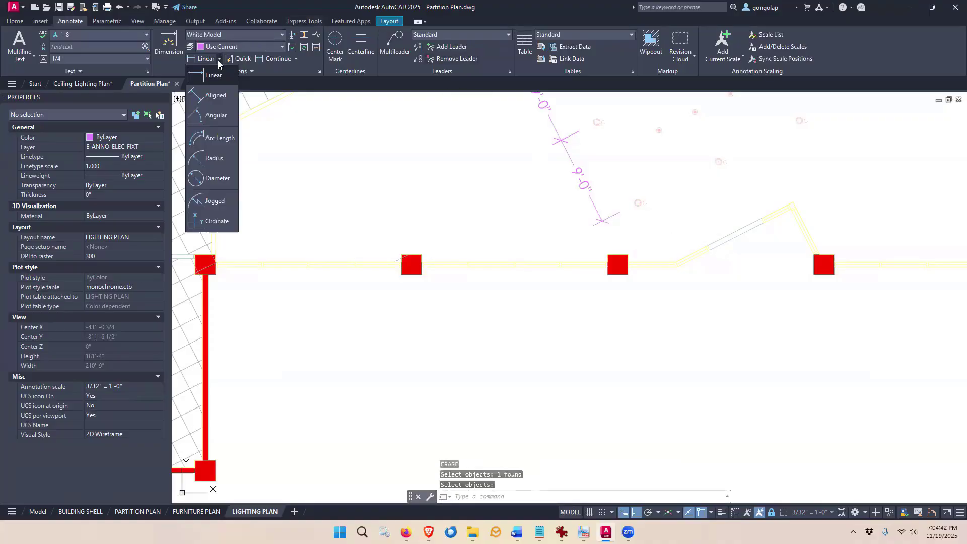
{"action": "left_click", "coordinate": [211, 94]}
{"action": "scroll", "coordinate": [643, 195], "scroll_direction": "up", "scroll_amount": 4}
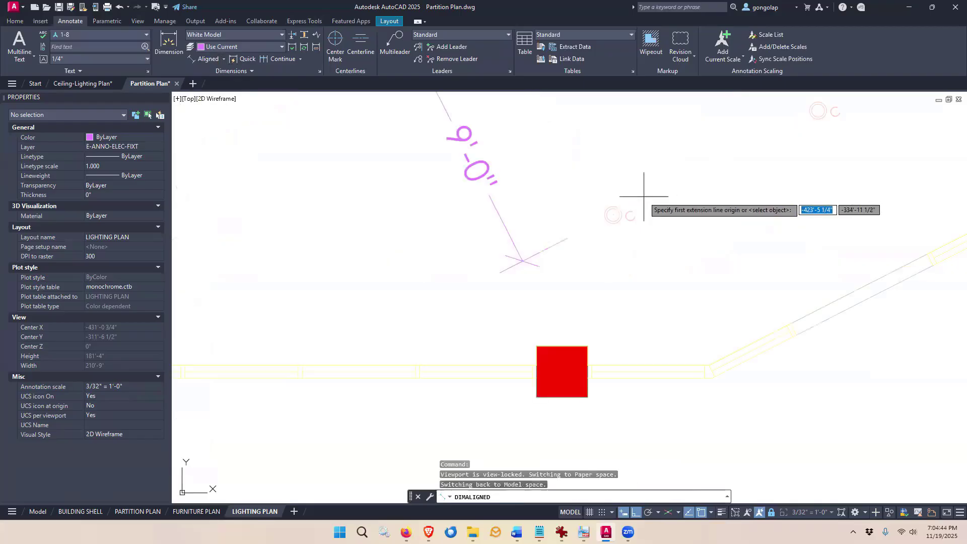
{"action": "left_click", "coordinate": [613, 215]}
{"action": "scroll", "coordinate": [615, 210], "scroll_direction": "down", "scroll_amount": 3}
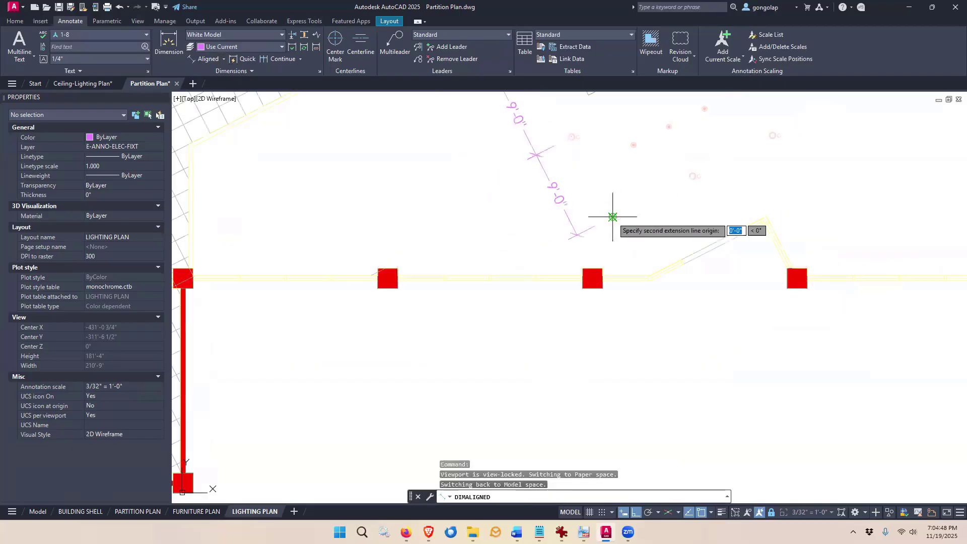
{"action": "scroll", "coordinate": [653, 177], "scroll_direction": "up", "scroll_amount": 3}
{"action": "scroll", "coordinate": [643, 196], "scroll_direction": "down", "scroll_amount": 4}
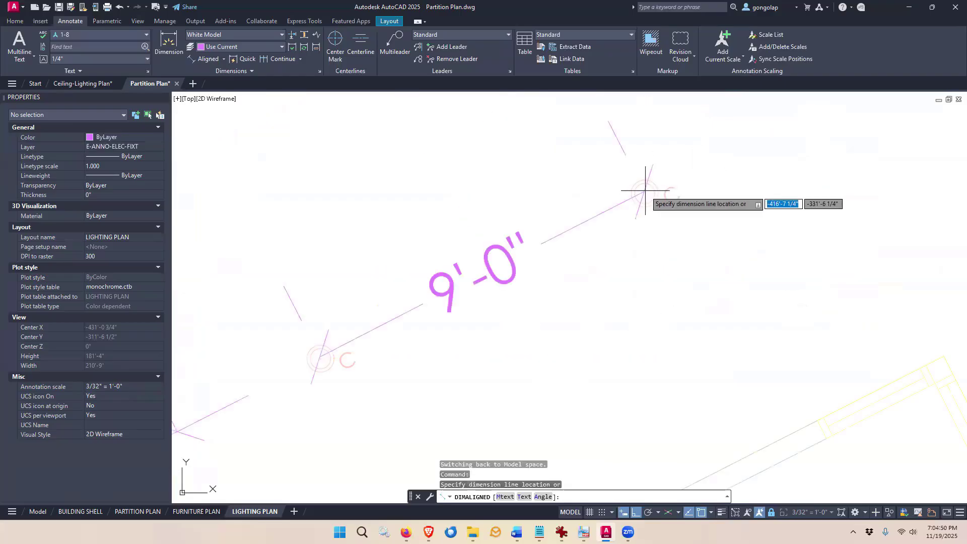
{"action": "left_click", "coordinate": [650, 228]}
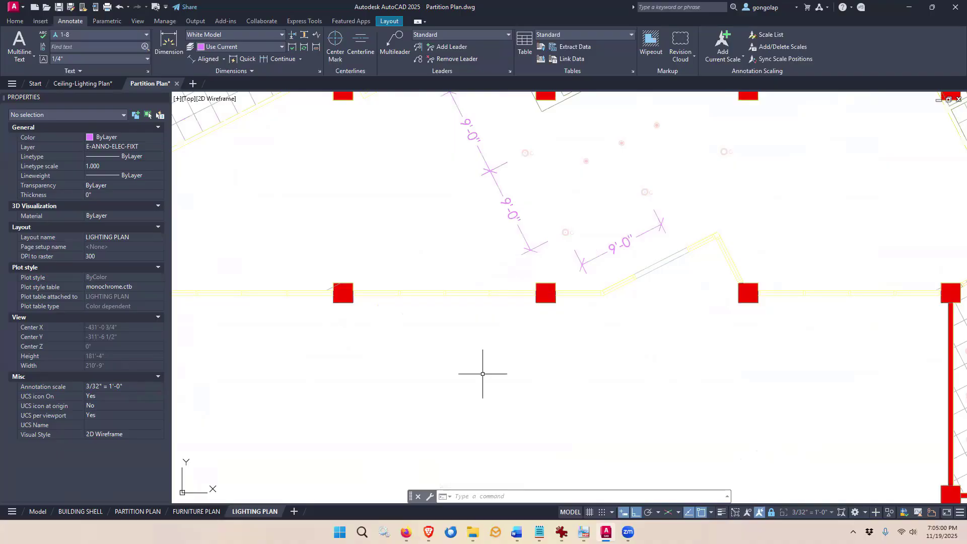
Step: Examine the full lighting plan, lighting legend and reflected ceiling notes in the reference PDF, and return to the Partition Plan drawing
{"action": "scroll", "coordinate": [482, 374], "scroll_direction": "down", "scroll_amount": 4}
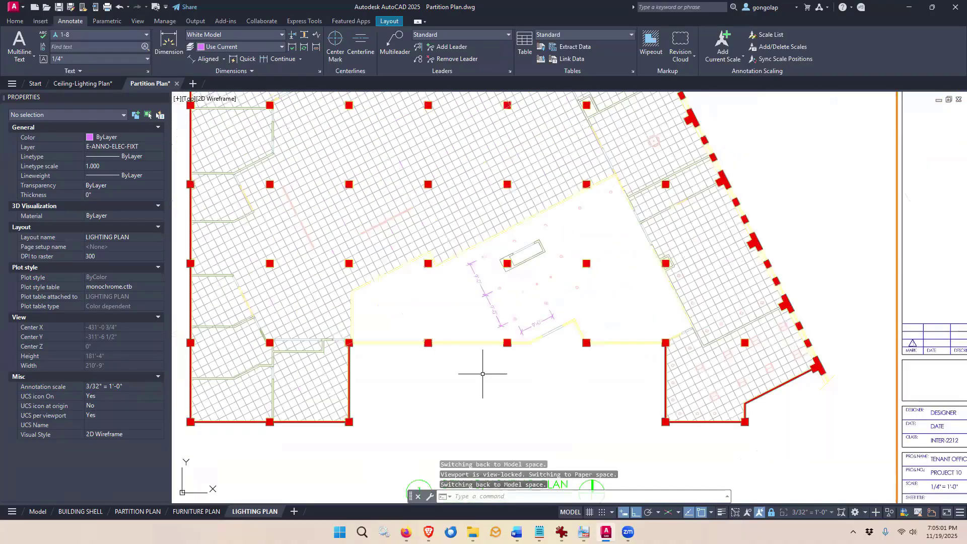
{"action": "key", "text": "Escape"}
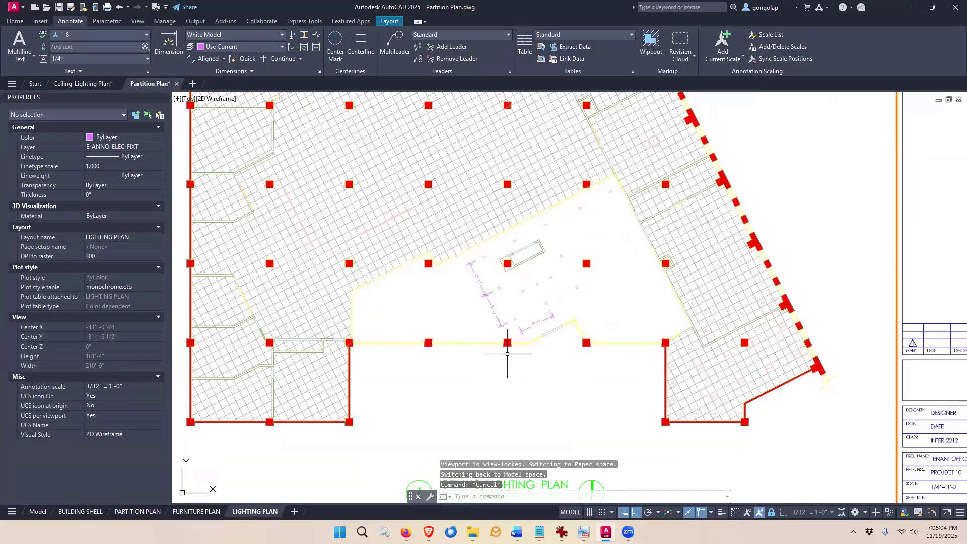
{"action": "scroll", "coordinate": [507, 353], "scroll_direction": "down", "scroll_amount": 3}
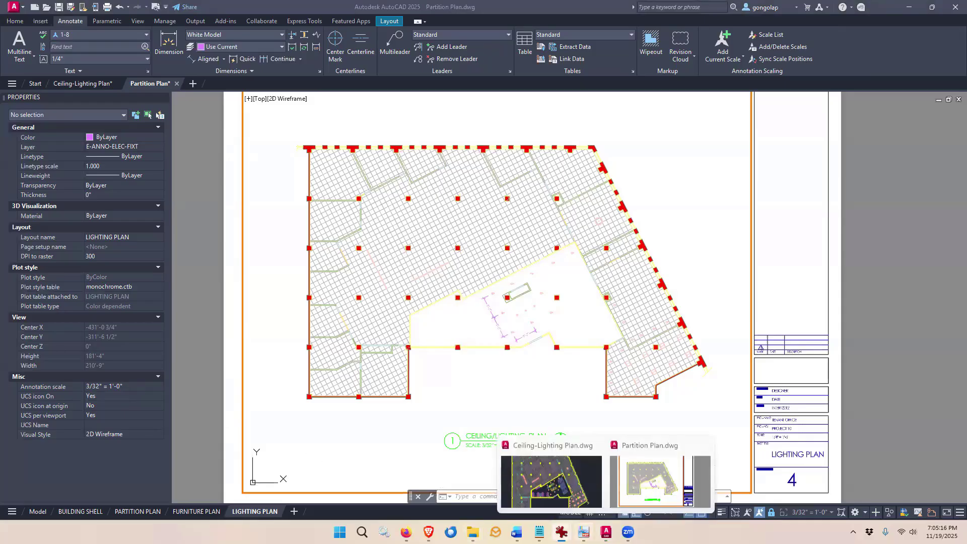
{"action": "left_click", "coordinate": [582, 496]}
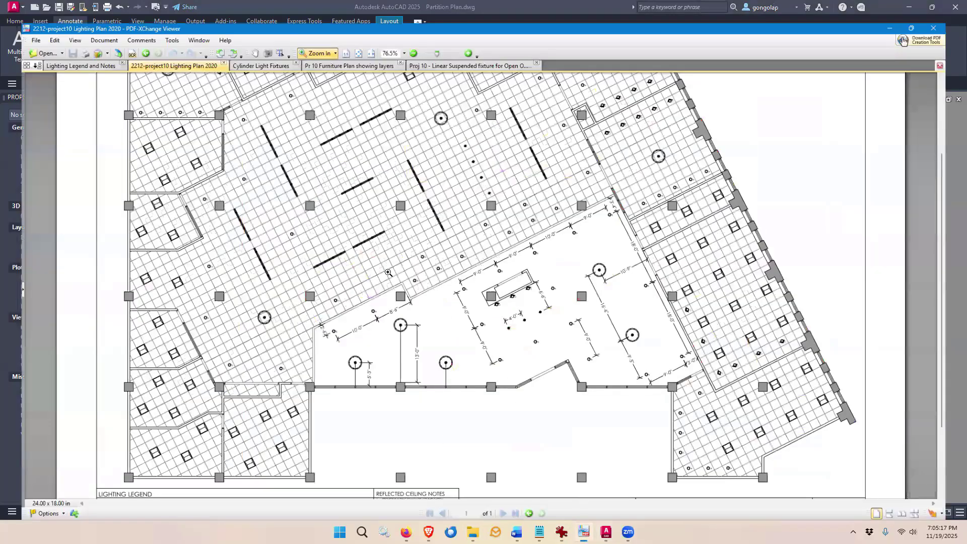
{"action": "scroll", "coordinate": [435, 412], "scroll_direction": "down", "scroll_amount": 3}
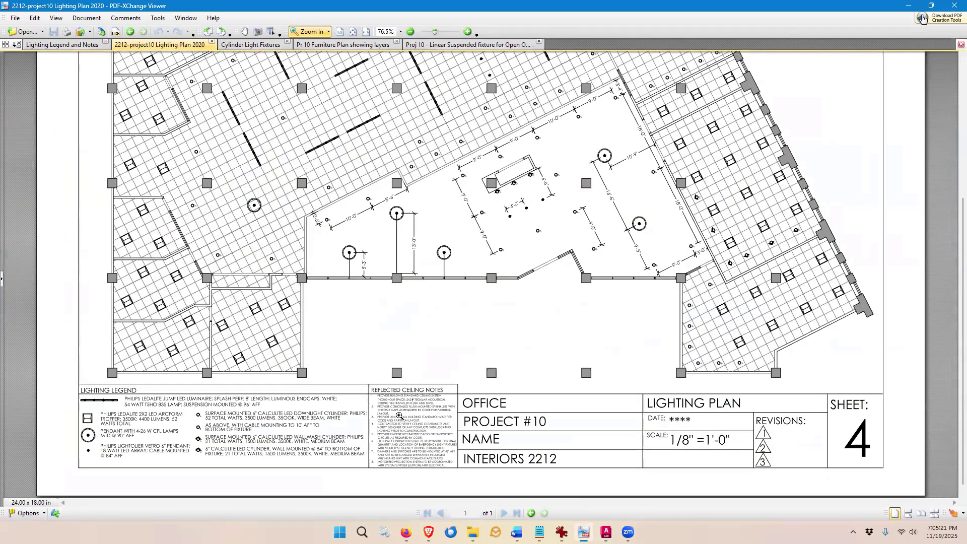
{"action": "left_click", "coordinate": [410, 32]}
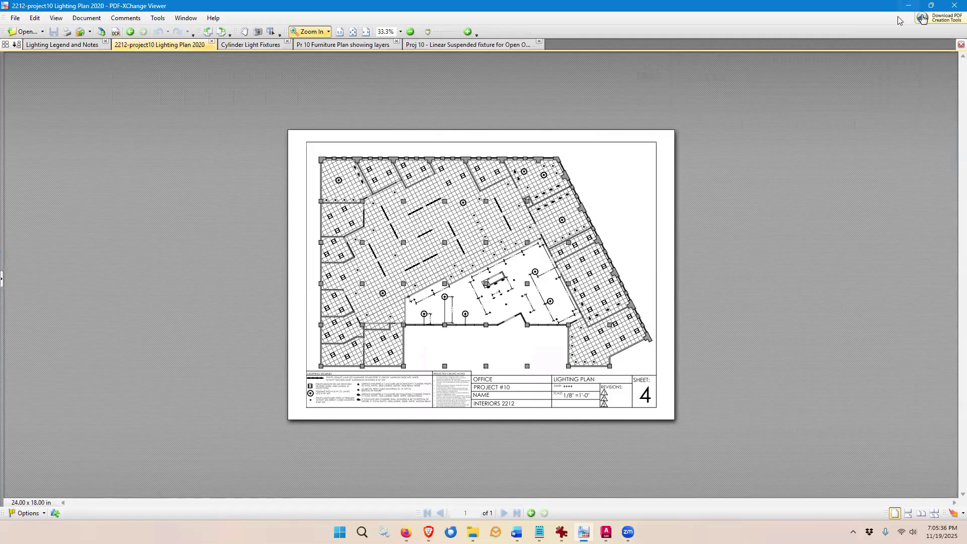
{"action": "key", "text": "alt+Tab"}
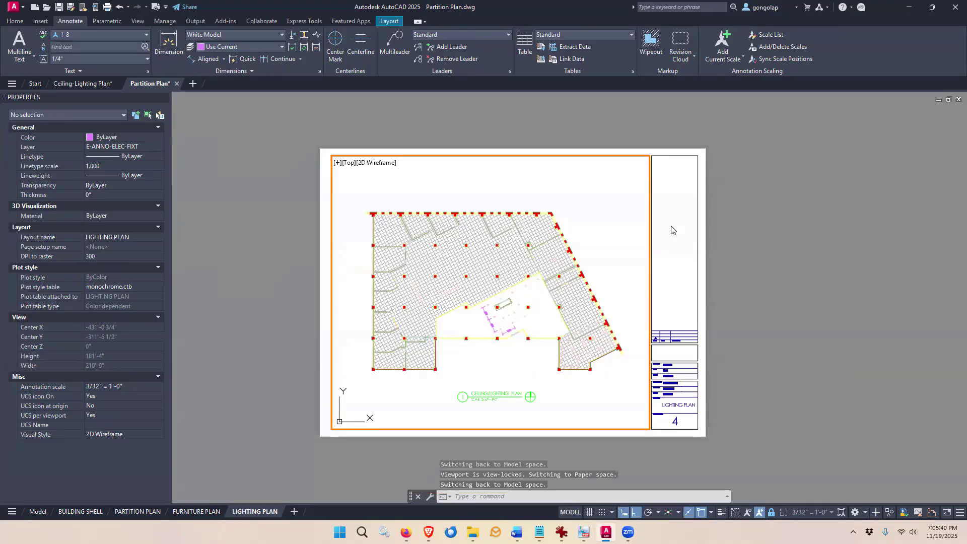
Step: Leave the viewport for paper space on the LIGHTING PLAN layout and switch to the Ceiling-Lighting Plan drawing, showing empty space beside the plan
{"action": "double_click", "coordinate": [672, 230]}
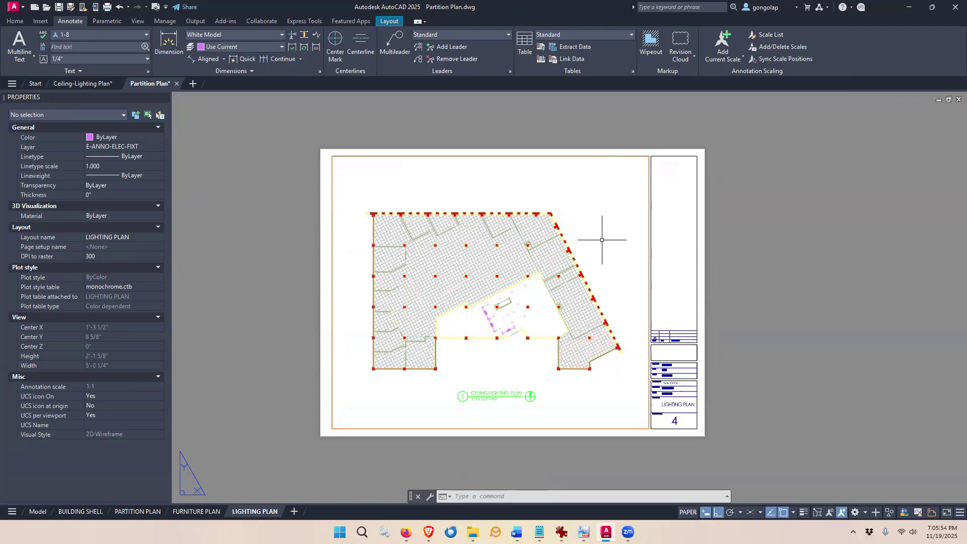
{"action": "middle_click_drag", "start_coordinate": [611, 255], "coordinate": [586, 264]}
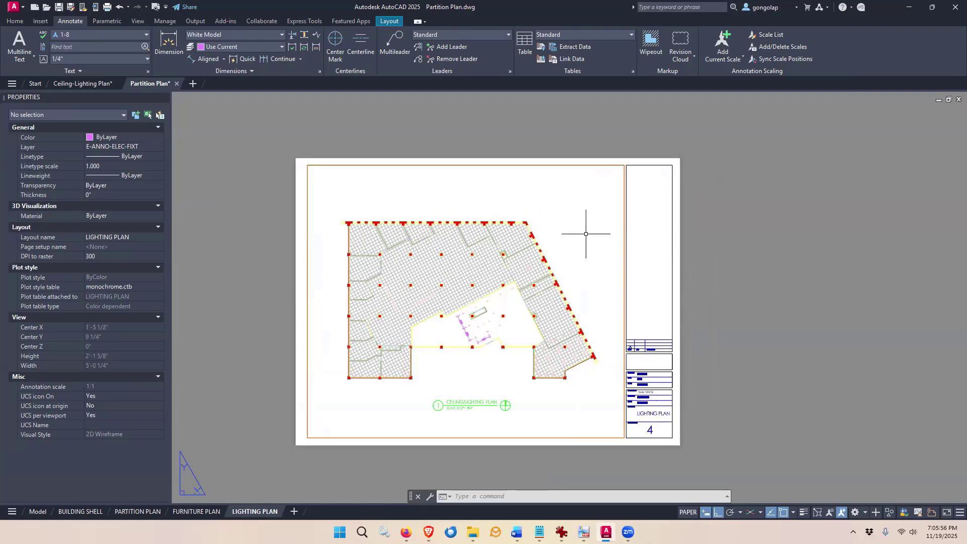
{"action": "mouse_move", "coordinate": [162, 84]}
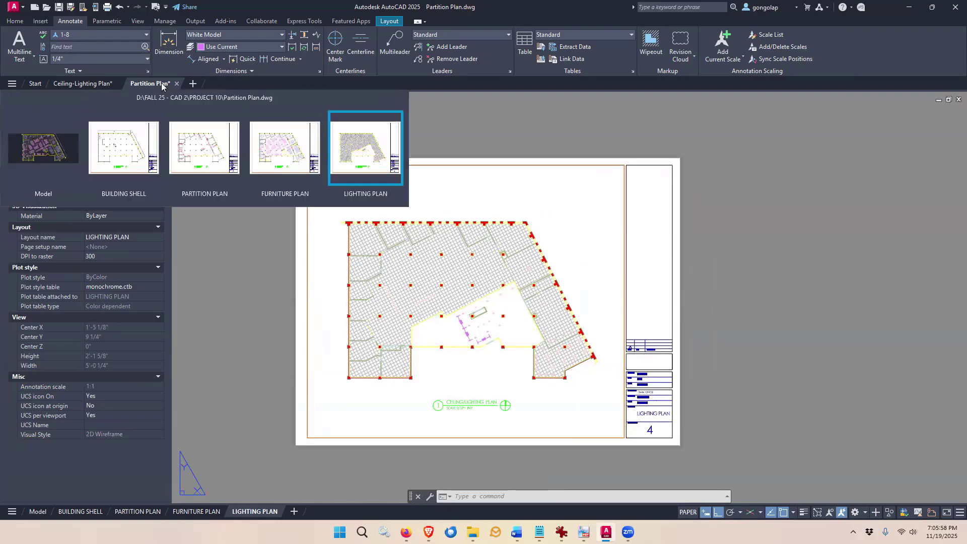
{"action": "mouse_move", "coordinate": [74, 87]}
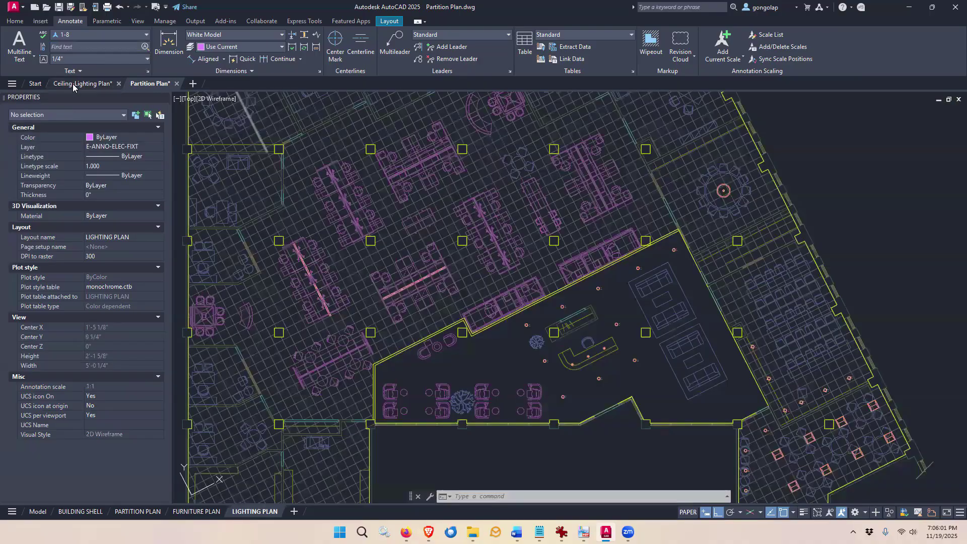
{"action": "key", "text": "ctrl+Tab"}
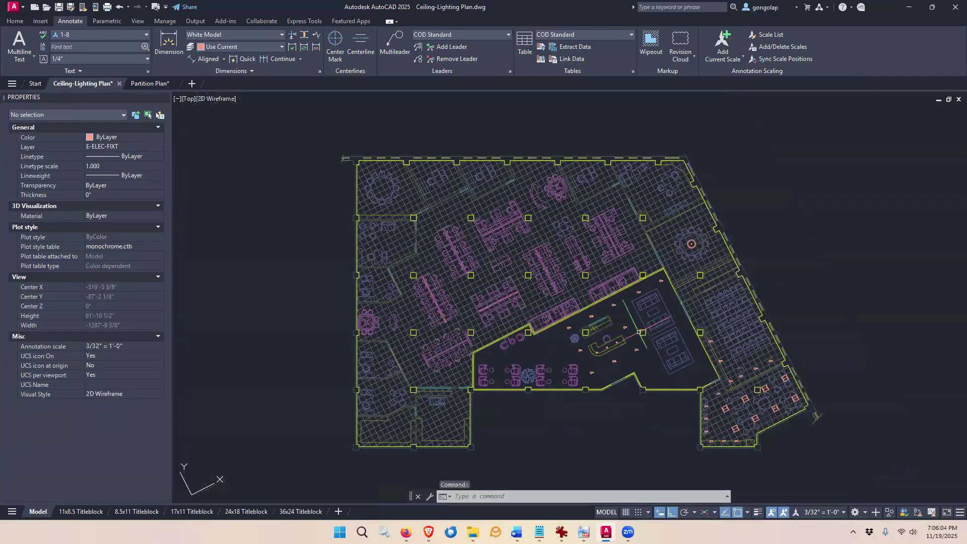
{"action": "scroll", "coordinate": [457, 350], "scroll_direction": "up", "scroll_amount": 3}
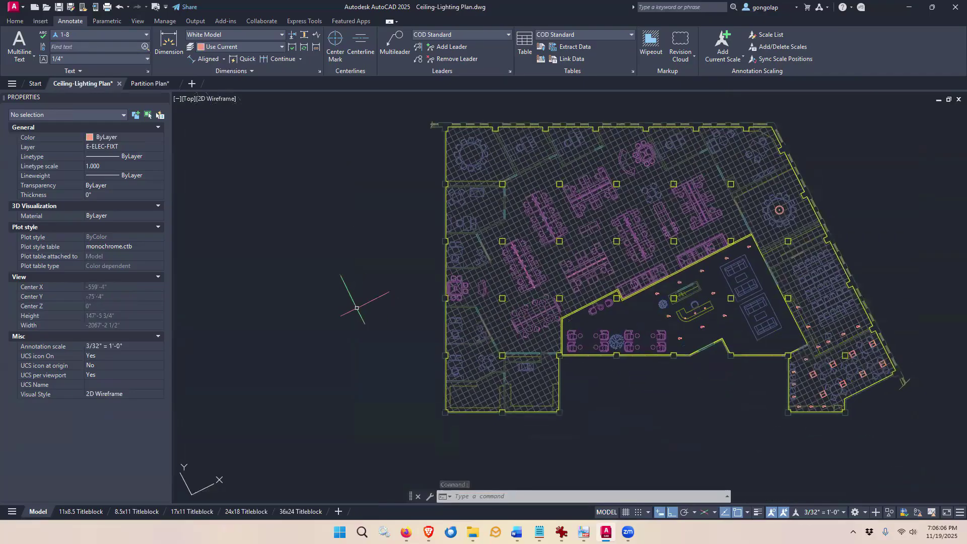
{"action": "middle_click_drag", "start_coordinate": [315, 385], "coordinate": [335, 377]}
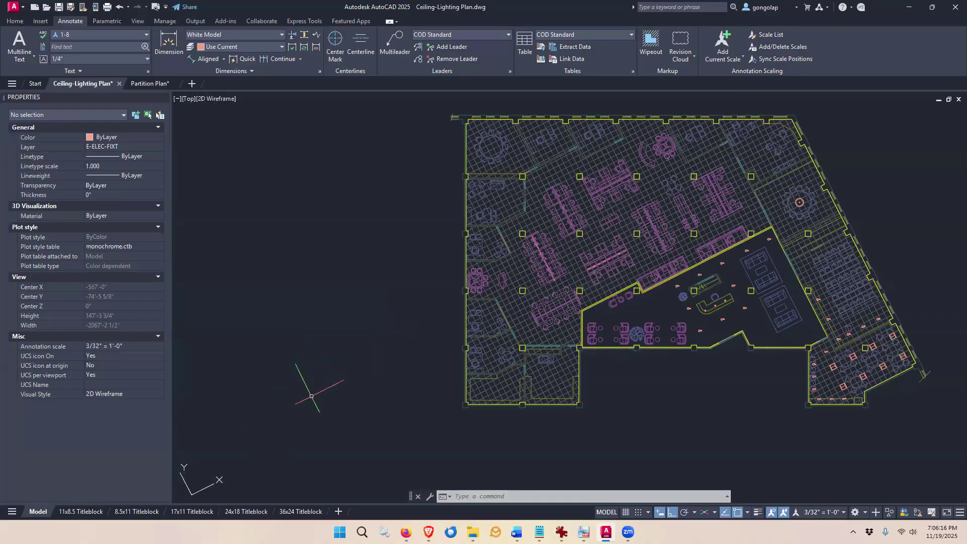
Step: Reset the rotated UCS to the World coordinate system
{"action": "type", "text": "ucs"}
{"action": "key", "text": "Return"}
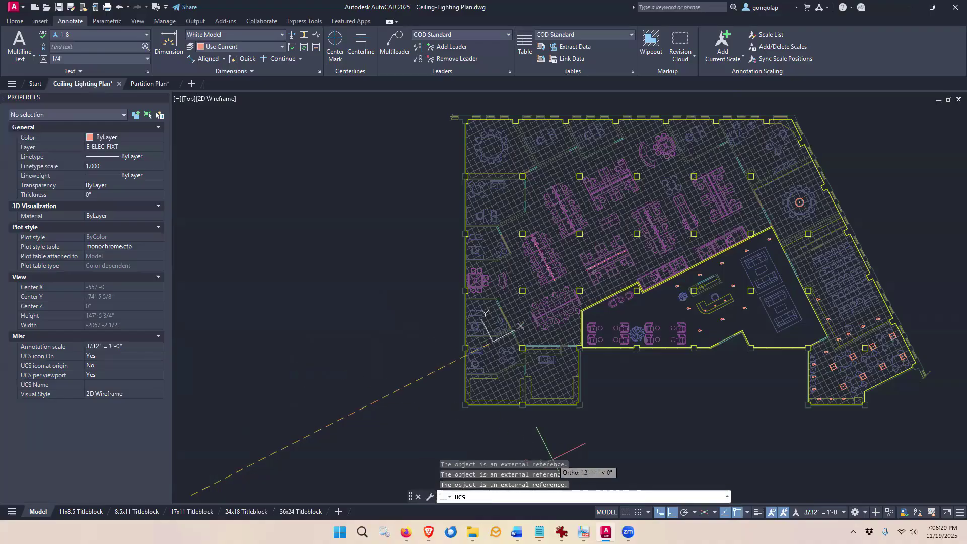
{"action": "left_click", "coordinate": [342, 417]}
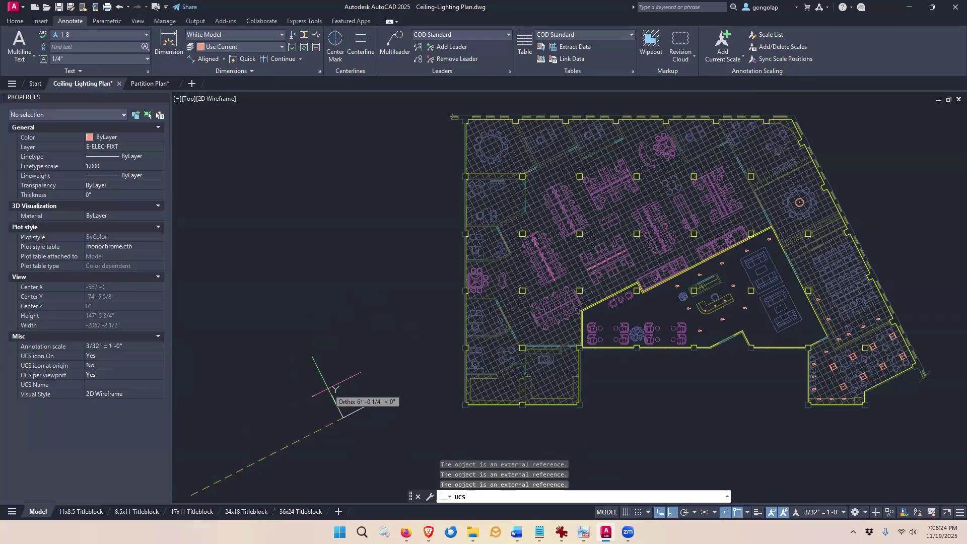
{"action": "type", "text": "w"}
{"action": "key", "text": "Return"}
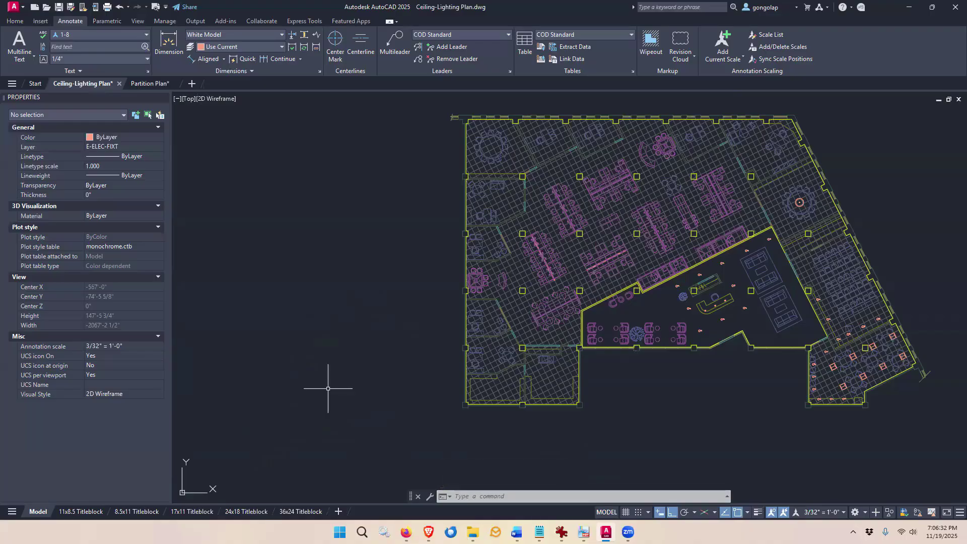
Step: Bring up the lighting symbols block library and draw a vertical guide line about 41 feet long in the empty space beside the plan
{"action": "type", "text": "i"}
{"action": "key", "text": "Return"}
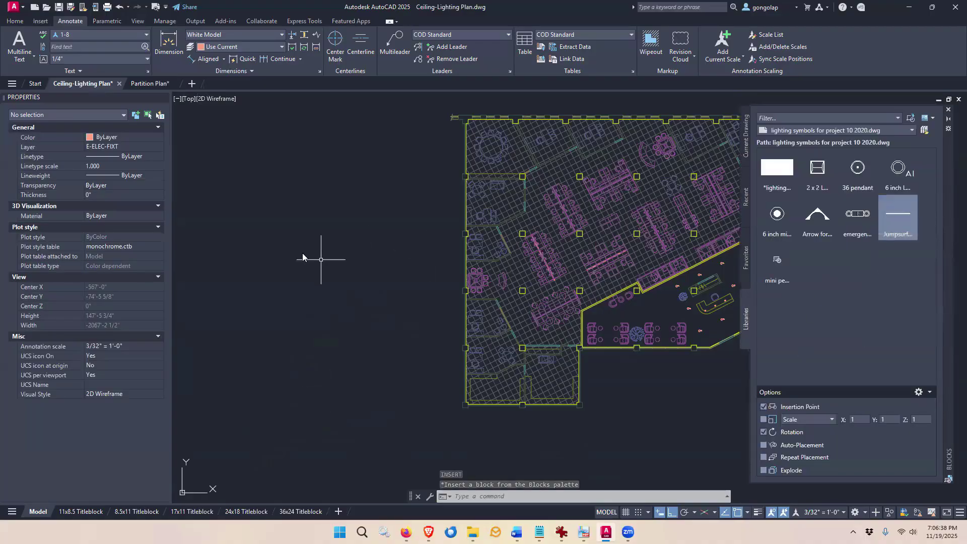
{"action": "type", "text": "l"}
{"action": "key", "text": "Return"}
{"action": "left_click", "coordinate": [253, 227]}
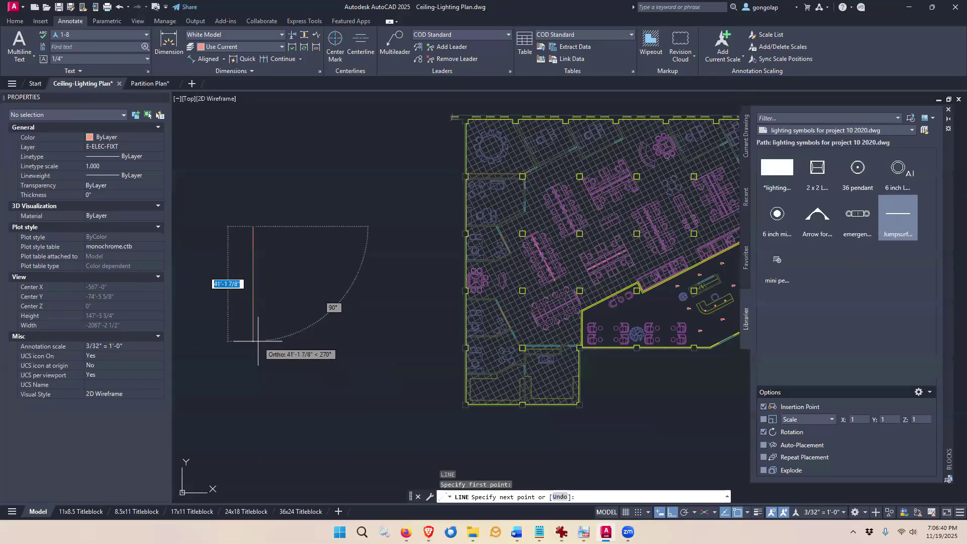
{"action": "left_click", "coordinate": [257, 341]}
{"action": "key", "text": "Return"}
Step: Insert the Jumpsurf linear fluorescent block at the guide line's upper endpoint, running horizontally with 0 rotation
{"action": "left_click", "coordinate": [897, 217]}
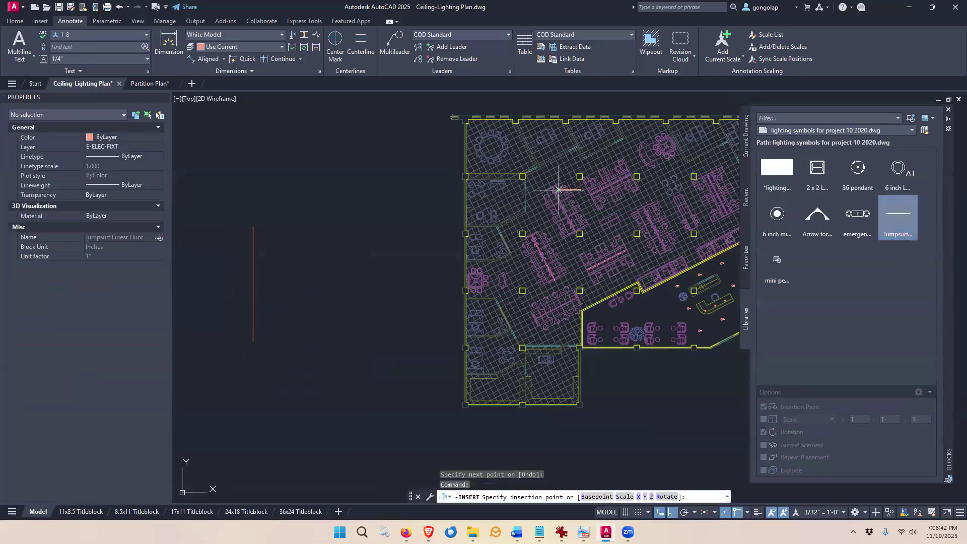
{"action": "left_click", "coordinate": [253, 226]}
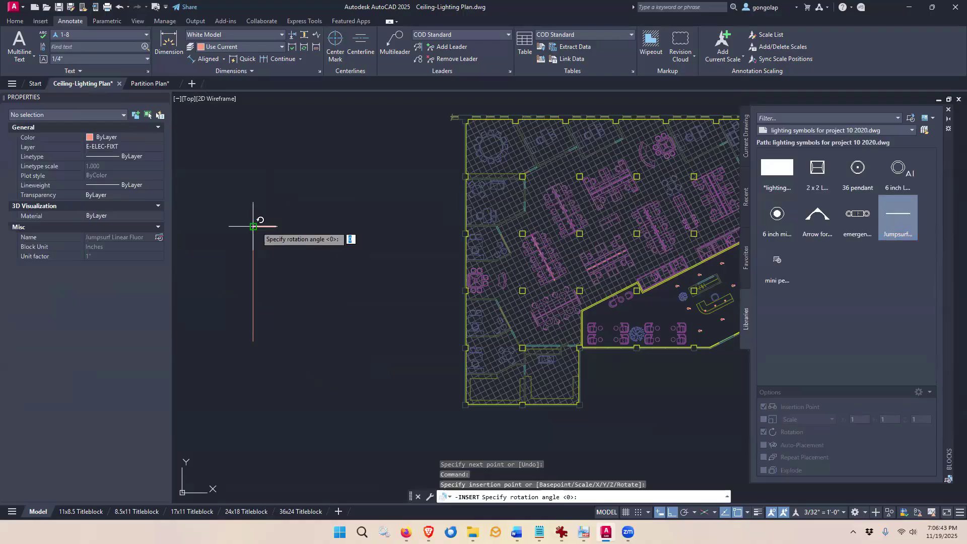
{"action": "left_click", "coordinate": [297, 224]}
{"action": "scroll", "coordinate": [230, 224], "scroll_direction": "up", "scroll_amount": 2}
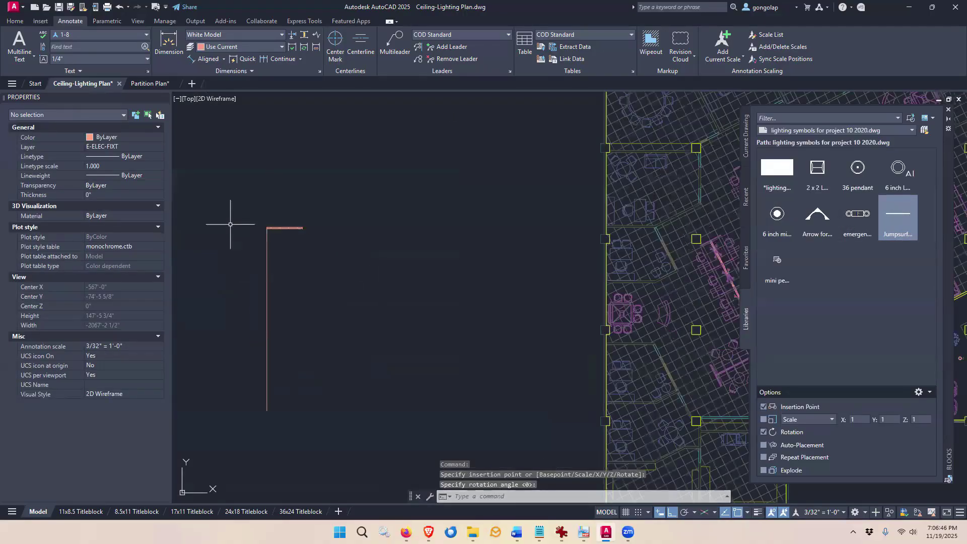
{"action": "scroll", "coordinate": [237, 224], "scroll_direction": "up", "scroll_amount": 3}
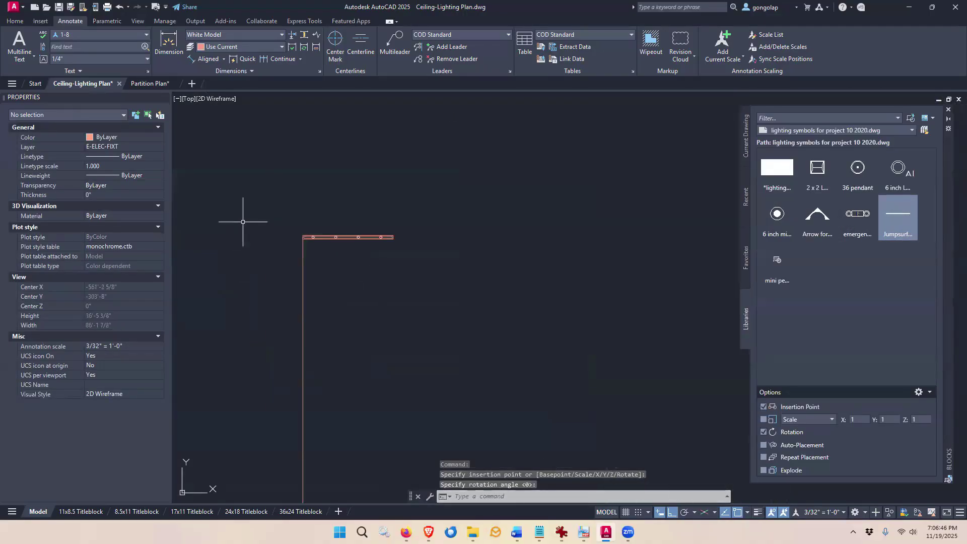
Step: Turn on the Nearest object snap and insert the 36 pendant block on the guide line below the linear fixture with 0 rotation
{"action": "left_click", "coordinate": [858, 169]}
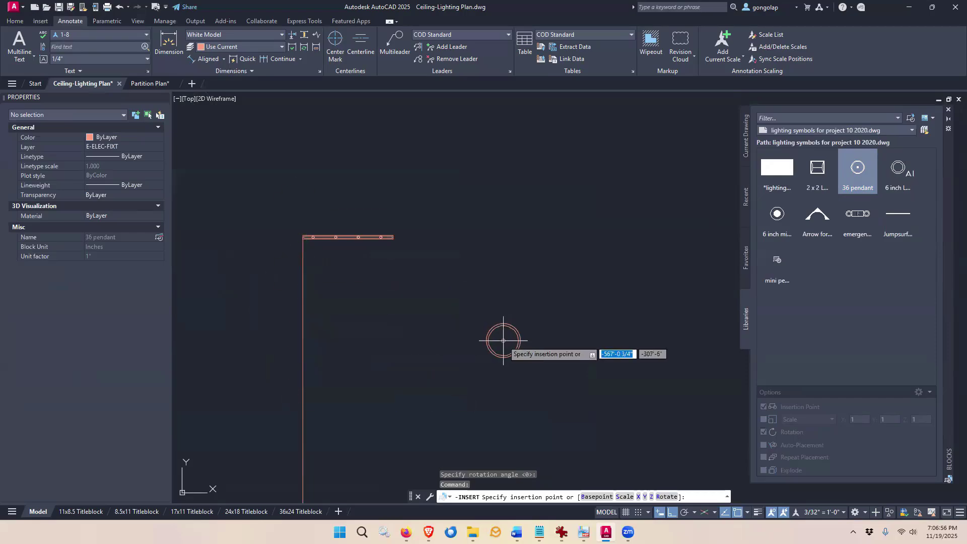
{"action": "left_click", "coordinate": [747, 511]}
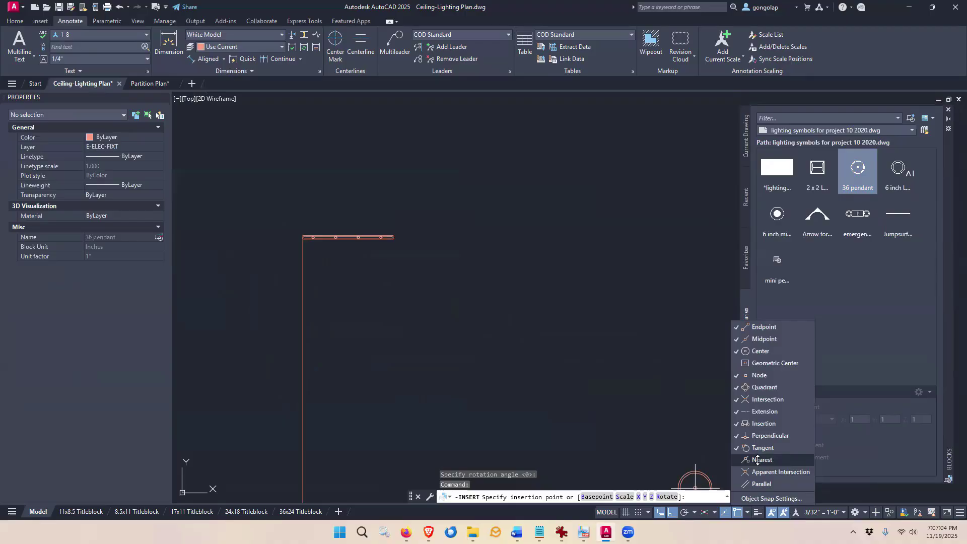
{"action": "left_click", "coordinate": [626, 414]}
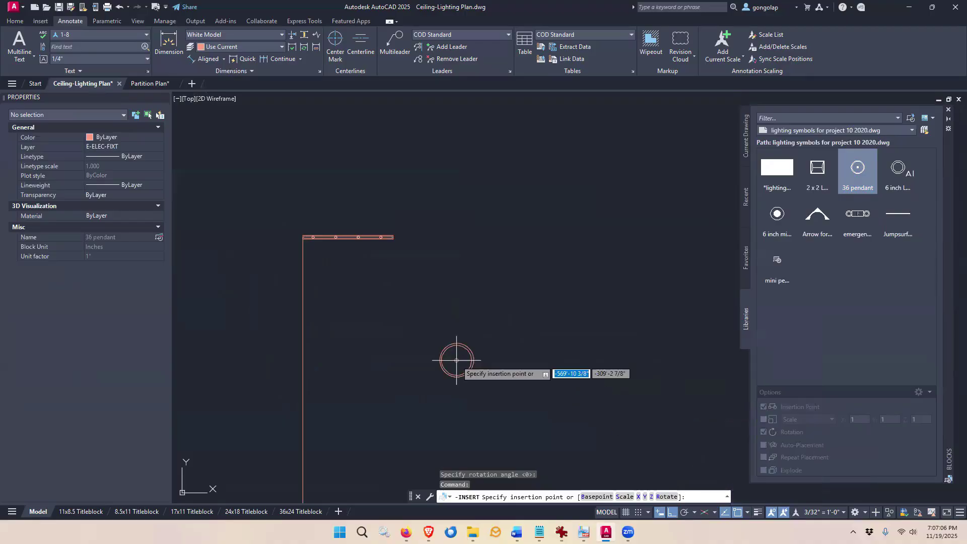
{"action": "left_click", "coordinate": [303, 278]}
{"action": "key", "text": "Return"}
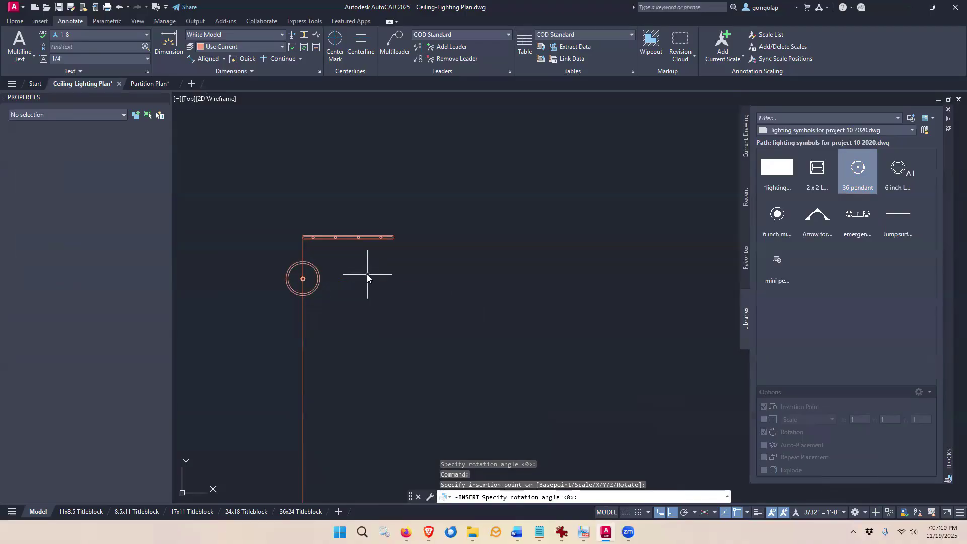
Step: Insert the 6 inch fixture block with the filled centre on the guide line below the 36 pendant, with 0 rotation
{"action": "mouse_move", "coordinate": [899, 171]}
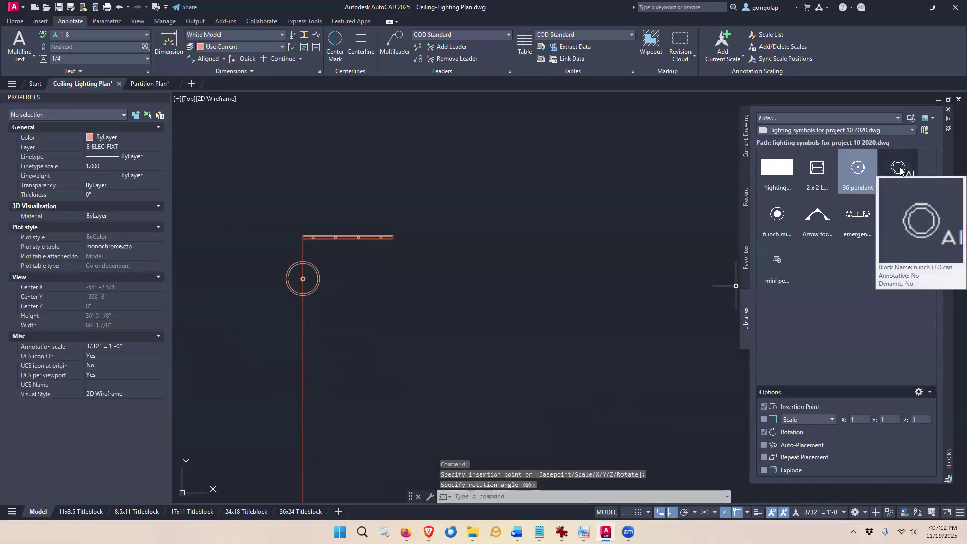
{"action": "left_click", "coordinate": [777, 214]}
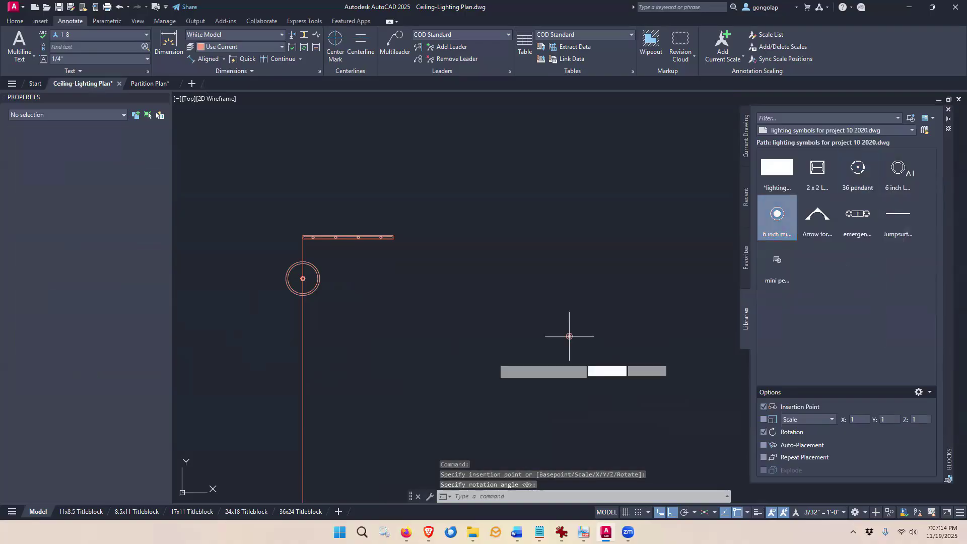
{"action": "left_click", "coordinate": [303, 324]}
{"action": "key", "text": "Return"}
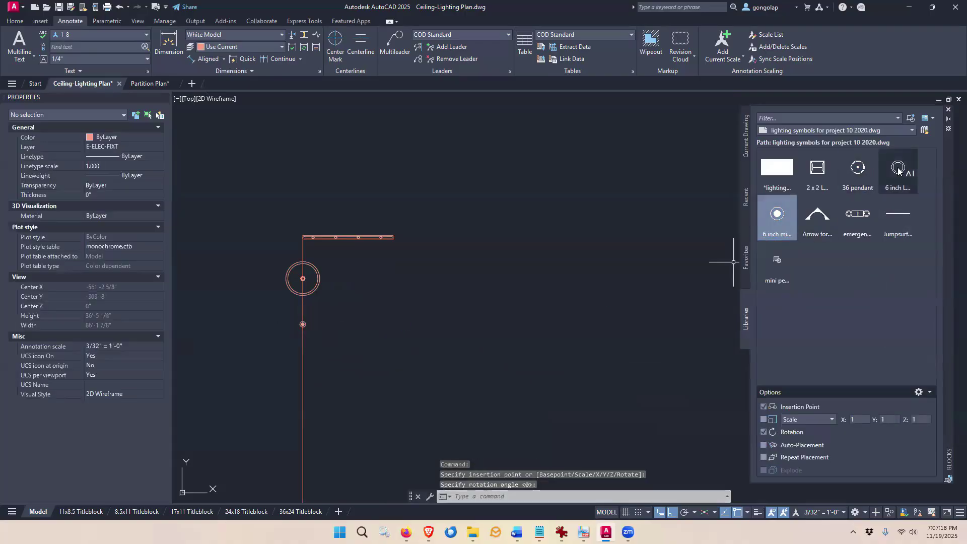
Step: Insert the 6 inch LED can block on the guide line below the other symbols with 0 rotation and Fixture Alpha set to A
{"action": "left_click", "coordinate": [898, 171]}
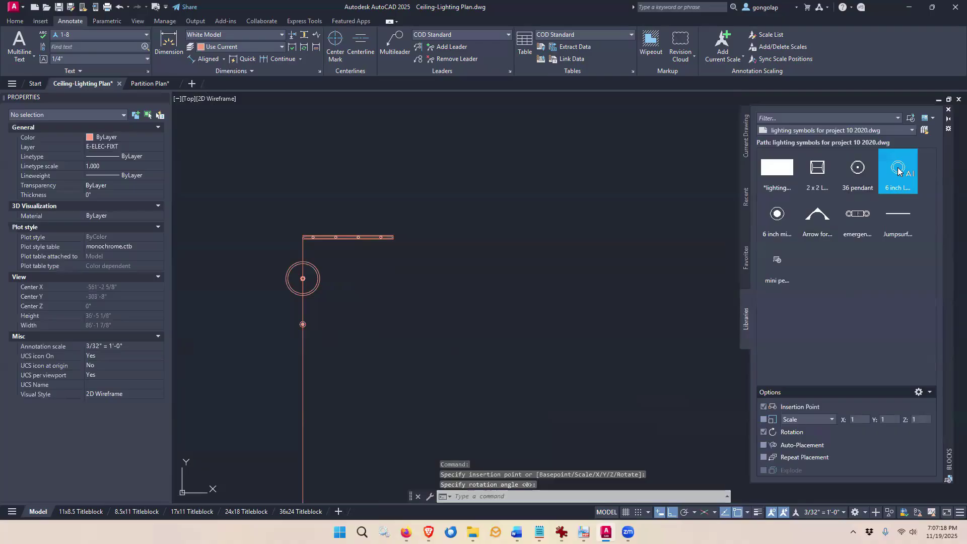
{"action": "left_click", "coordinate": [303, 364]}
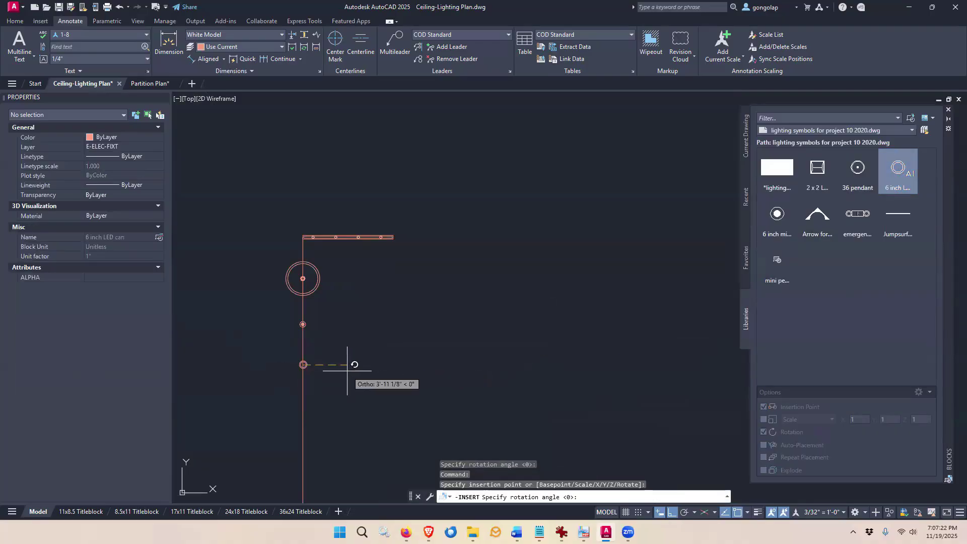
{"action": "key", "text": "Return"}
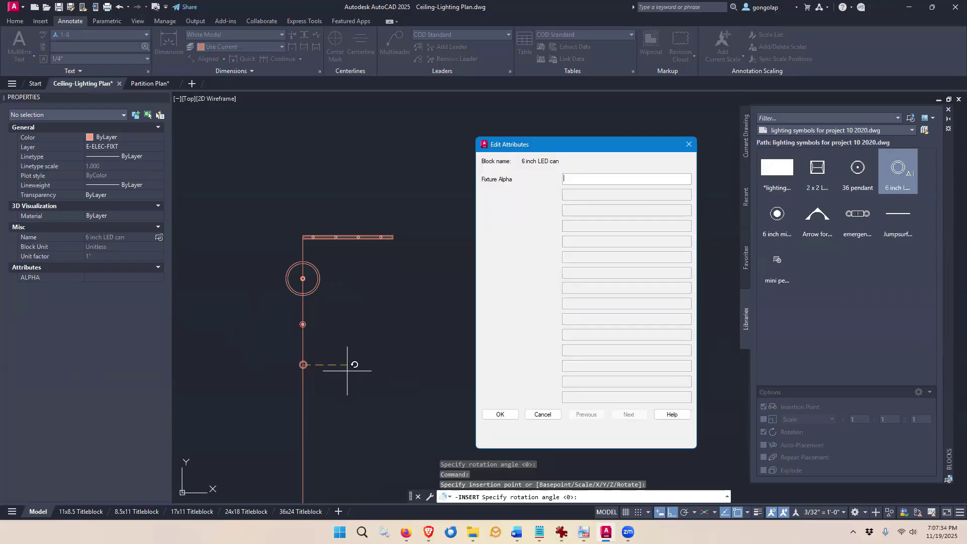
{"action": "left_click", "coordinate": [499, 414]}
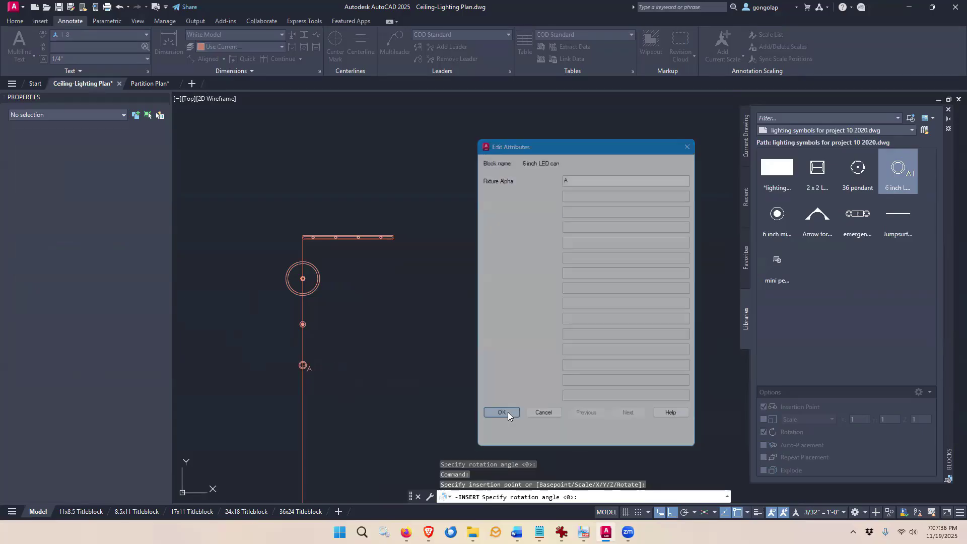
Step: Copy the 6 inch LED can symbol straight down the guide line three times at roughly even spacing
{"action": "scroll", "coordinate": [273, 395], "scroll_direction": "up", "scroll_amount": 2}
{"action": "type", "text": "co"}
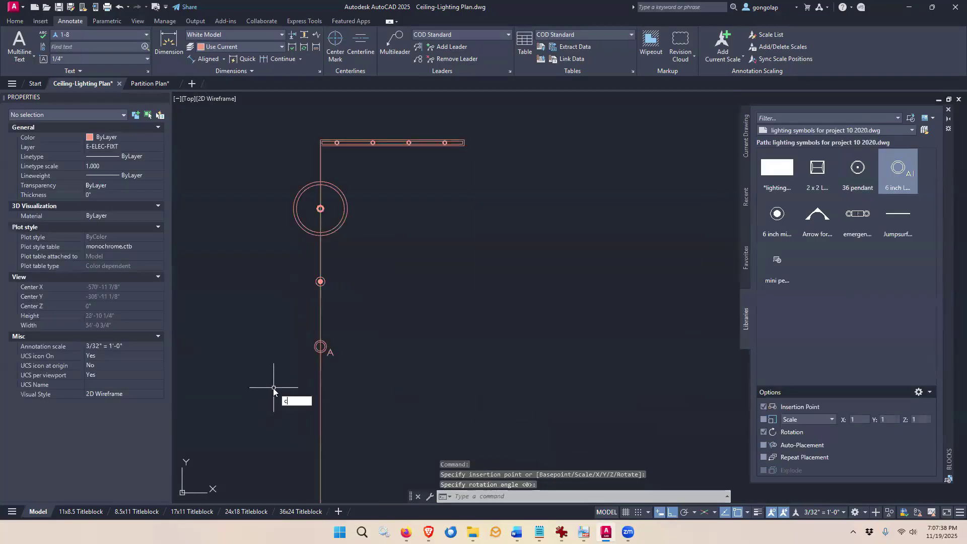
{"action": "key", "text": "Return"}
{"action": "left_click", "coordinate": [320, 347]}
{"action": "key", "text": "Return"}
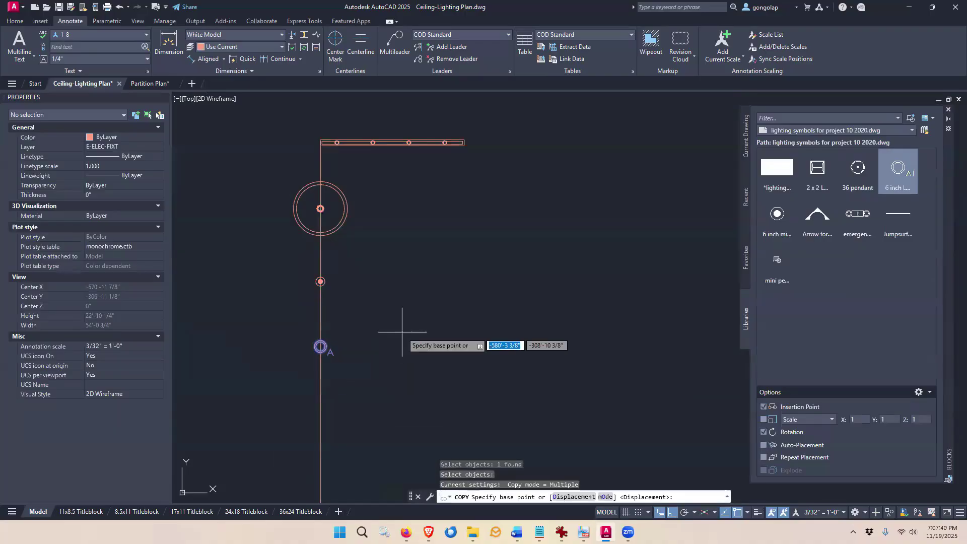
{"action": "left_click", "coordinate": [402, 332]}
{"action": "left_click", "coordinate": [399, 366]}
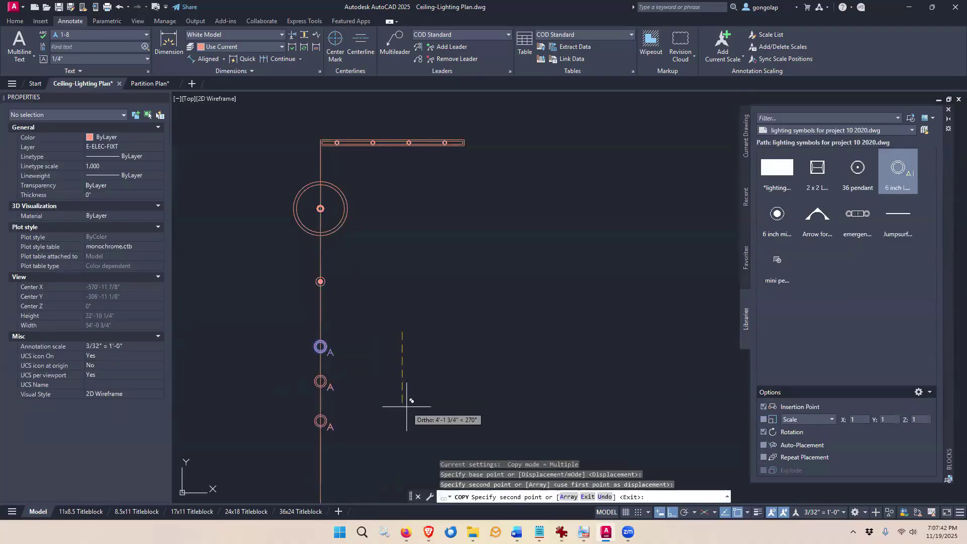
{"action": "left_click", "coordinate": [406, 404]}
{"action": "left_click", "coordinate": [406, 442]}
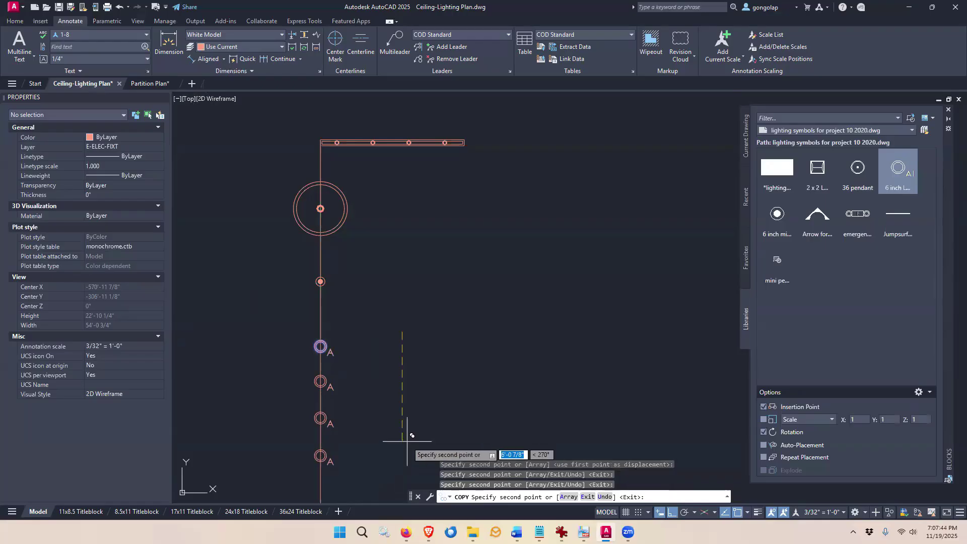
{"action": "key", "text": "Return"}
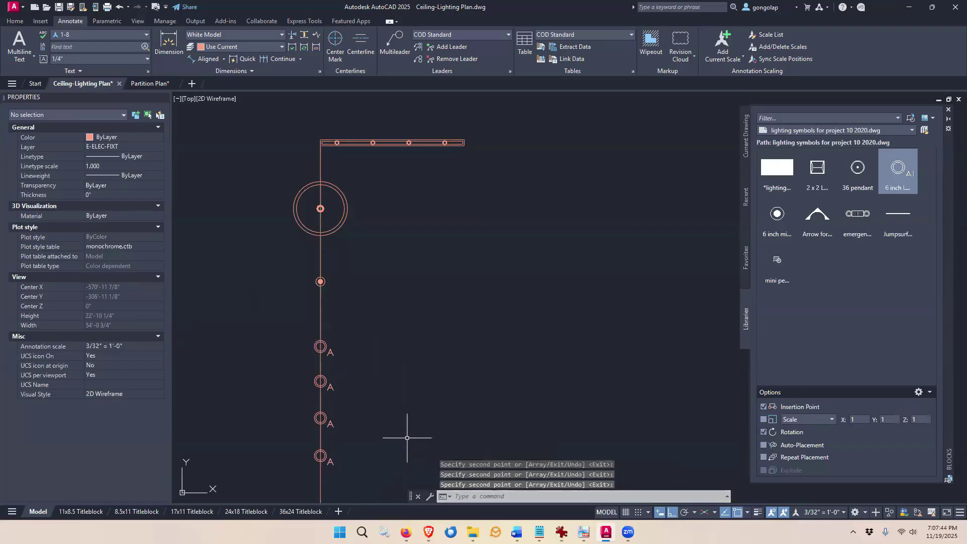
Step: Insert the Arrow for 6 inch can block at the centre of the third LED can down, with 0 rotation
{"action": "left_click", "coordinate": [817, 216]}
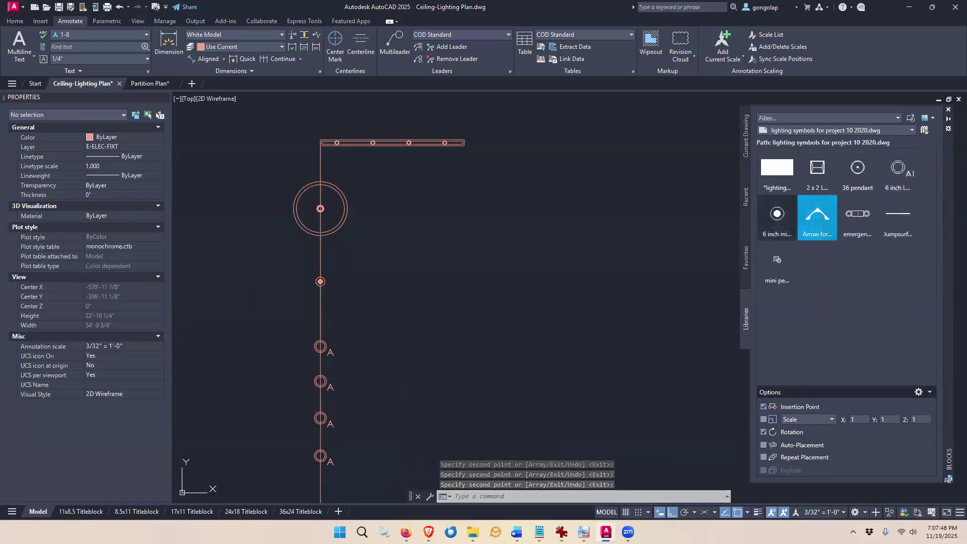
{"action": "scroll", "coordinate": [324, 459], "scroll_direction": "up", "scroll_amount": 5}
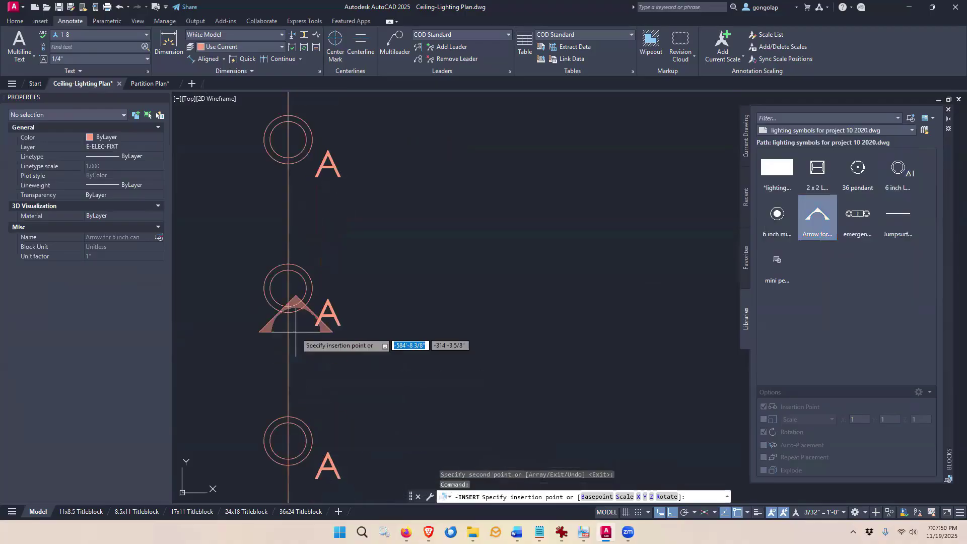
{"action": "left_click", "coordinate": [288, 289]}
{"action": "left_click", "coordinate": [368, 288]}
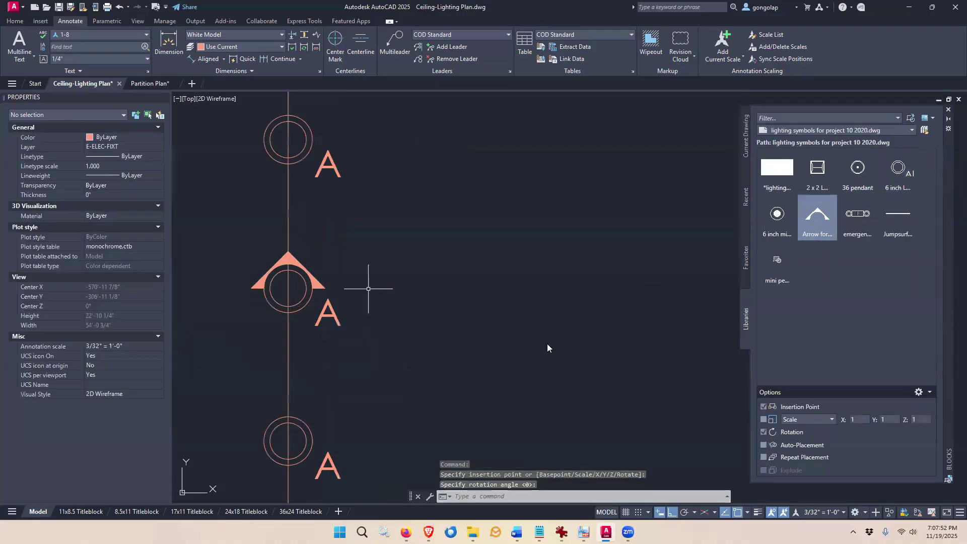
Step: Insert another Arrow for 6 inch can block at the centre of the lowest LED can, with 0 rotation
{"action": "left_click", "coordinate": [817, 215]}
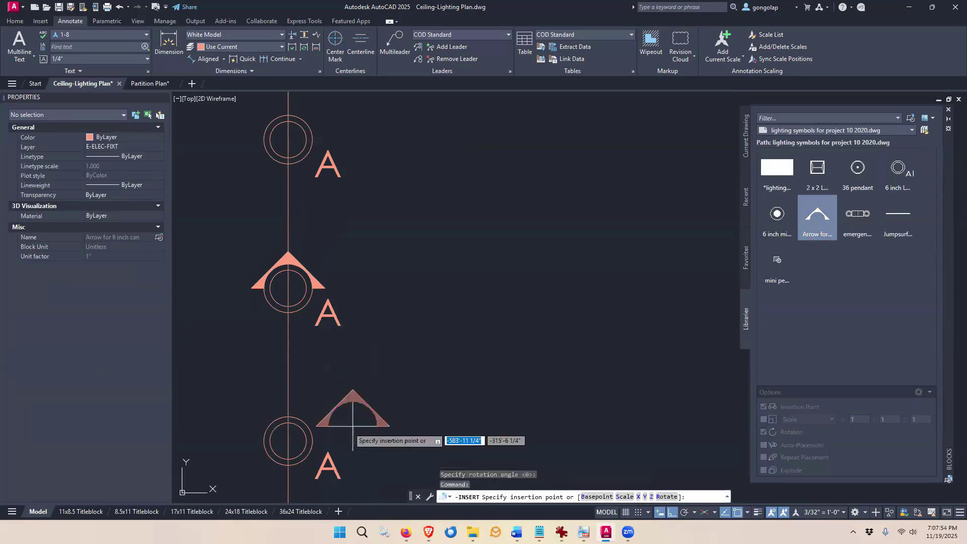
{"action": "left_click", "coordinate": [288, 441]}
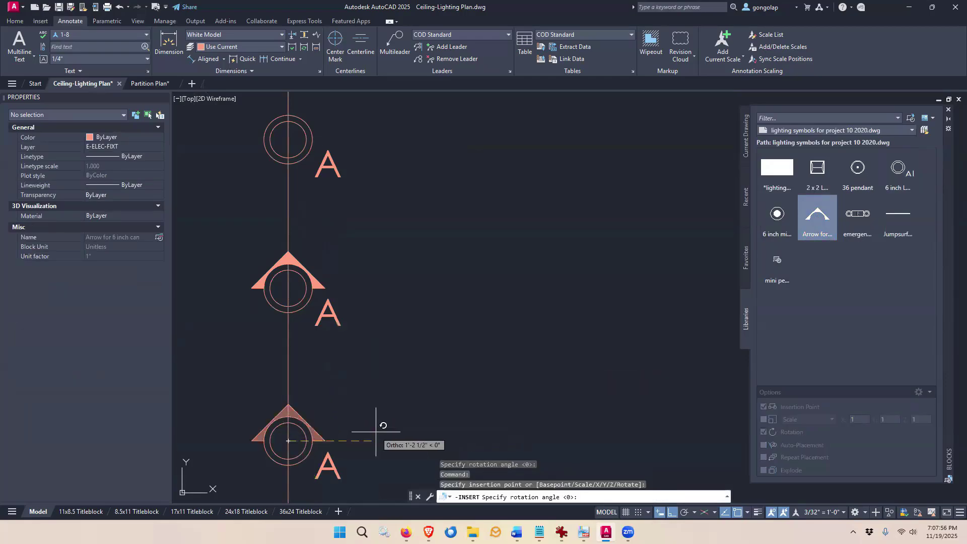
{"action": "left_click", "coordinate": [384, 417]}
{"action": "scroll", "coordinate": [389, 384], "scroll_direction": "down", "scroll_amount": 6}
{"action": "key", "text": "Escape"}
{"action": "scroll", "coordinate": [453, 363], "scroll_direction": "down", "scroll_amount": 2}
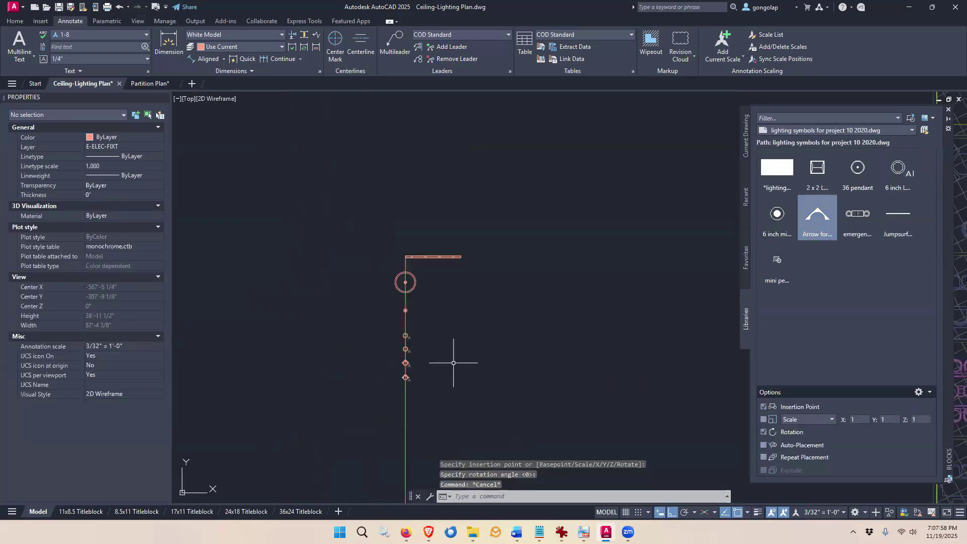
Step: Move the linear fluorescent fixture horizontally to the left so it straddles the upper end of the guide line
{"action": "middle_click_drag", "start_coordinate": [566, 349], "coordinate": [492, 328]}
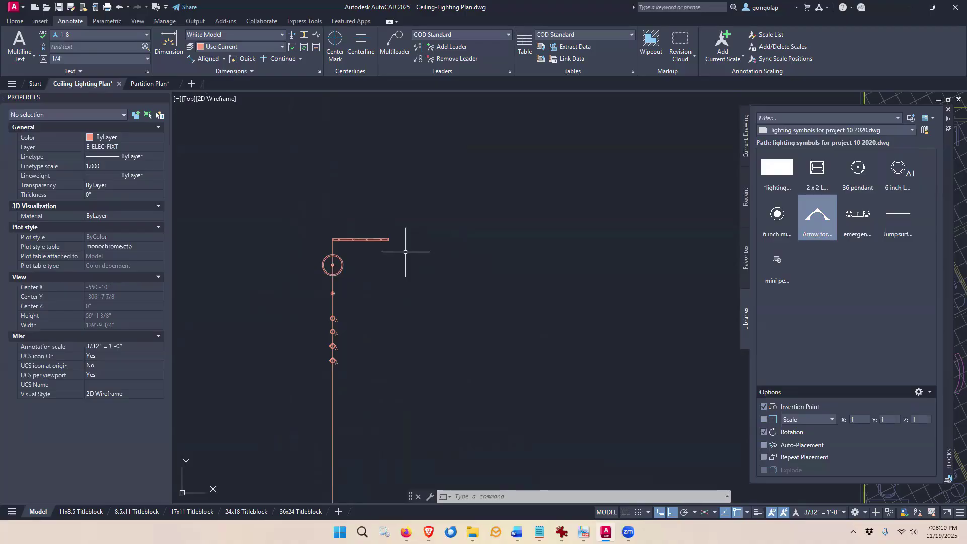
{"action": "type", "text": "m"}
{"action": "key", "text": "Return"}
{"action": "left_click", "coordinate": [384, 253]}
{"action": "left_click", "coordinate": [371, 230]}
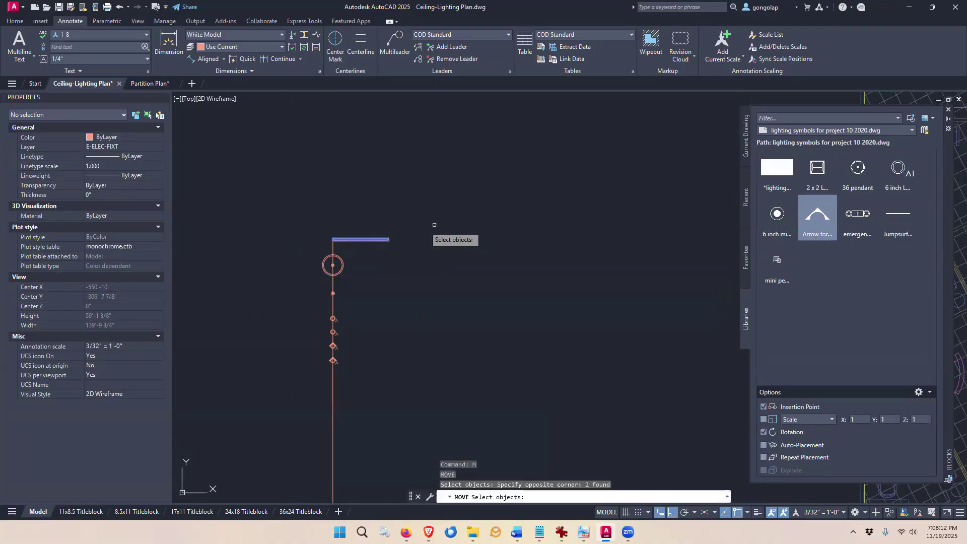
{"action": "key", "text": "Return"}
{"action": "left_click", "coordinate": [460, 202]}
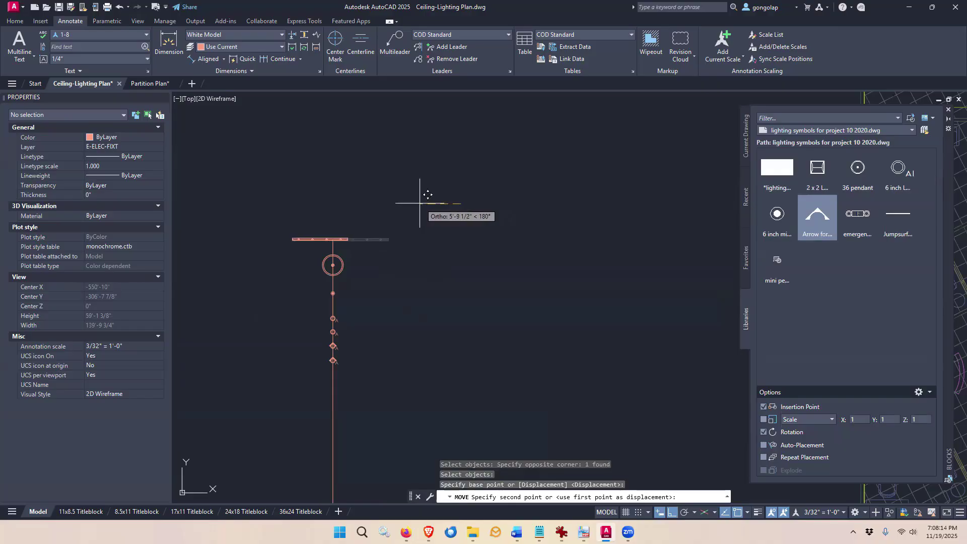
{"action": "left_click", "coordinate": [410, 199]}
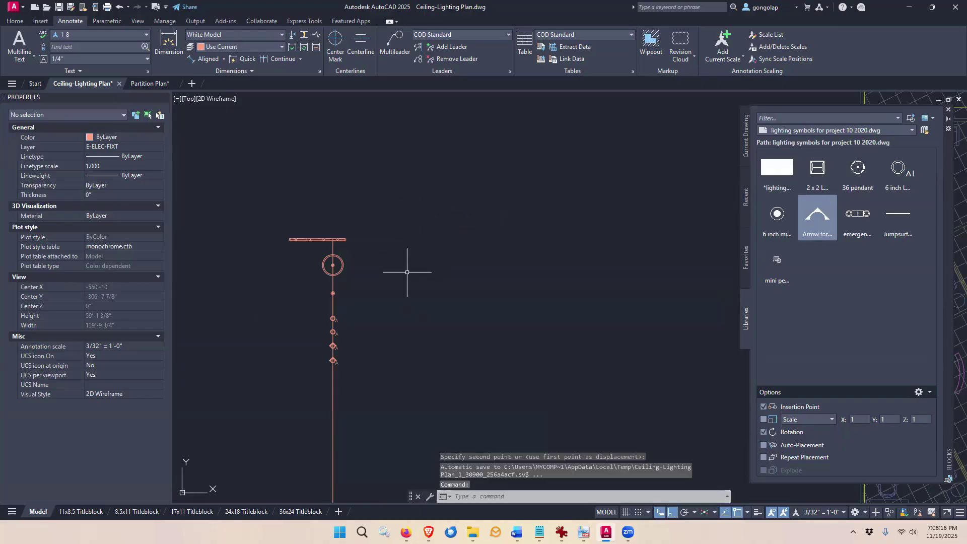
{"action": "scroll", "coordinate": [383, 261], "scroll_direction": "up", "scroll_amount": 2}
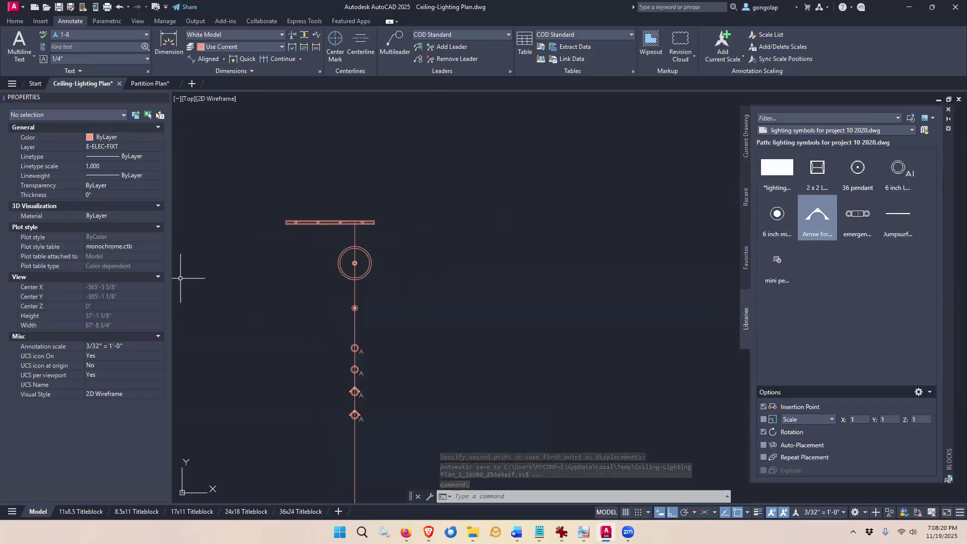
{"action": "key", "text": "Escape"}
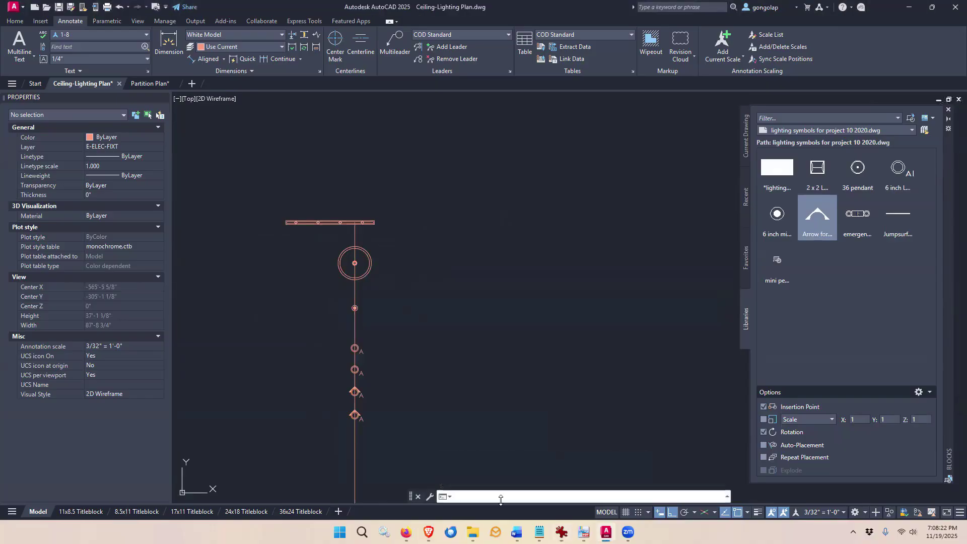
Step: Switch to PDF-XChange Viewer and examine the fixture descriptions in the enlarged Lighting Legend and Notes document
{"action": "mouse_move", "coordinate": [583, 531]}
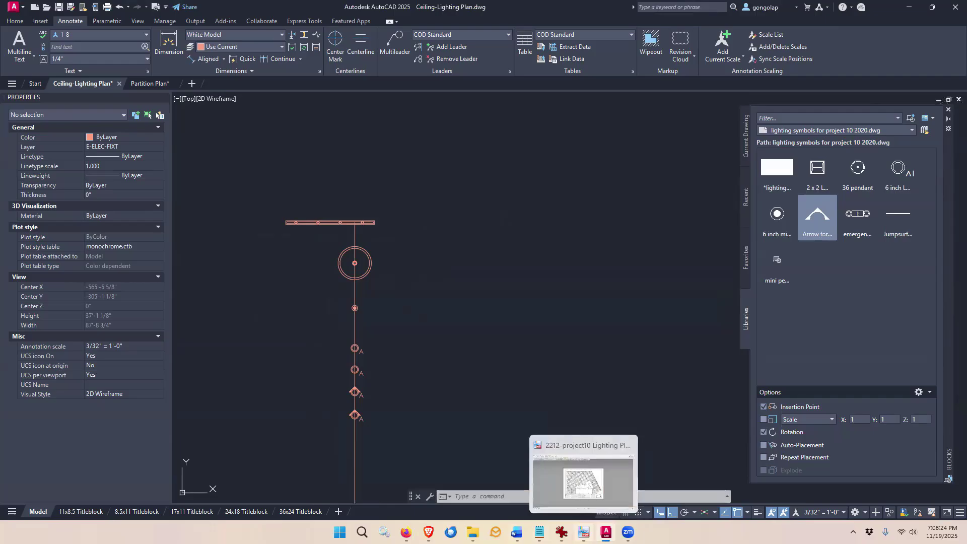
{"action": "left_click", "coordinate": [588, 481]}
{"action": "left_click", "coordinate": [42, 46]}
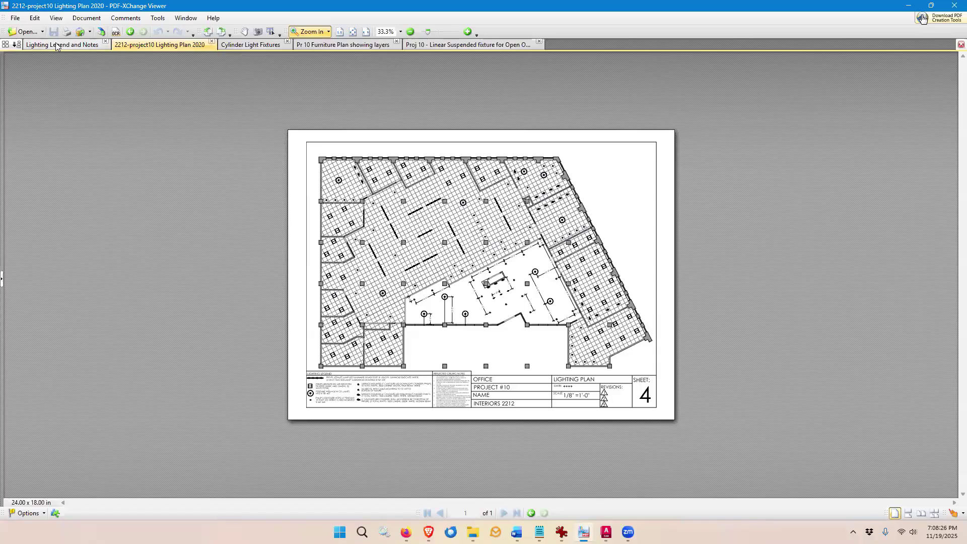
{"action": "left_click", "coordinate": [409, 32]}
{"action": "left_click", "coordinate": [410, 32]}
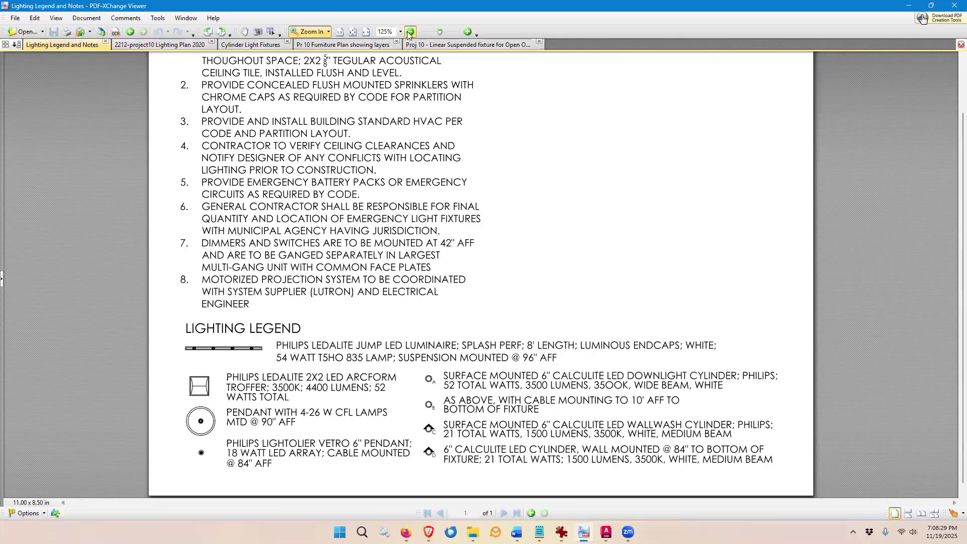
{"action": "left_click", "coordinate": [409, 32]}
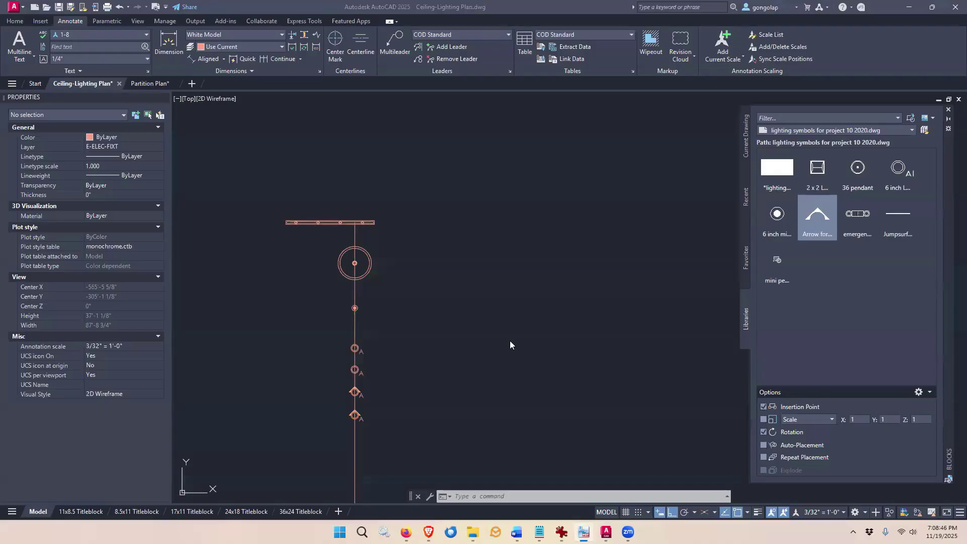
Step: Return to the Ceiling-Lighting Plan drawing in AutoCAD and make A-ANNO-TEXT the current layer
{"action": "left_click", "coordinate": [402, 231]}
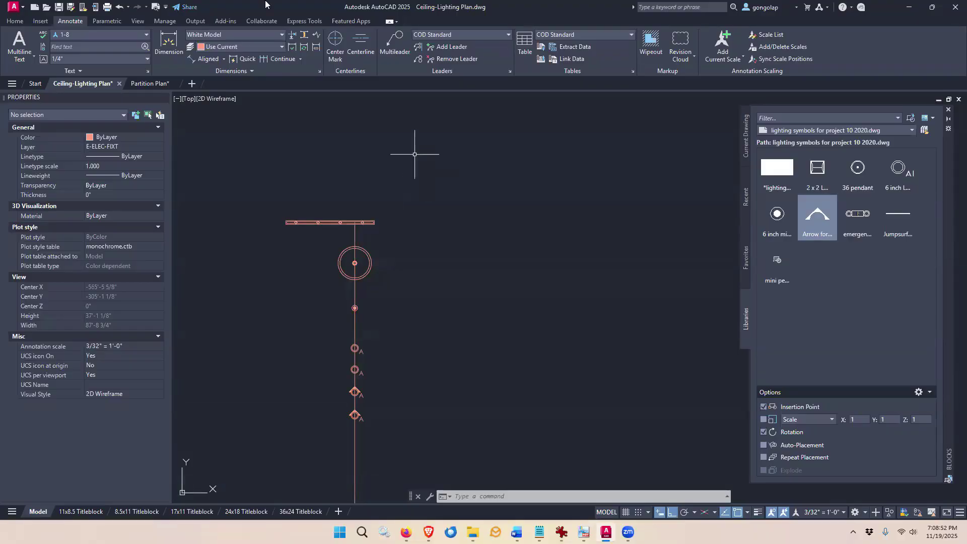
{"action": "left_click", "coordinate": [24, 20]}
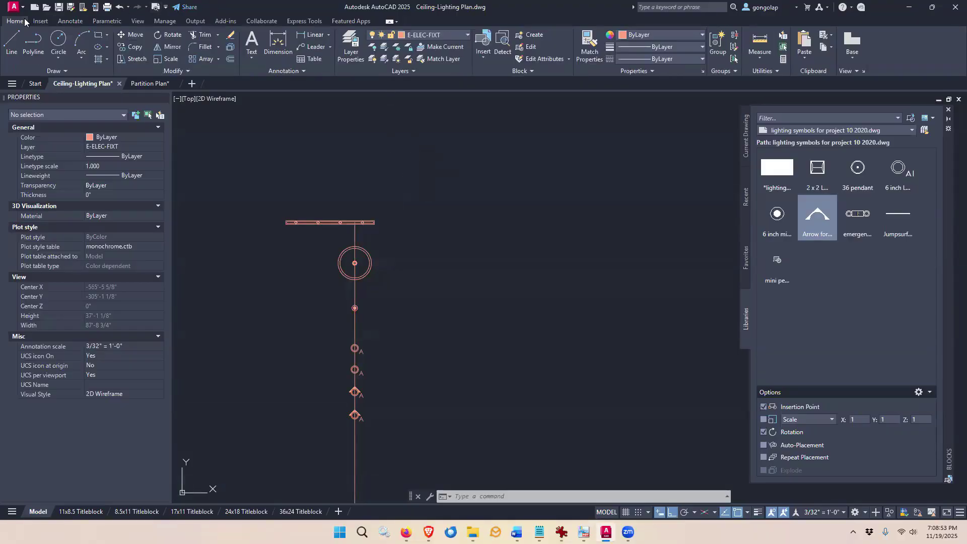
{"action": "left_click", "coordinate": [432, 36]}
{"action": "scroll", "coordinate": [466, 93], "scroll_direction": "up", "scroll_amount": 6}
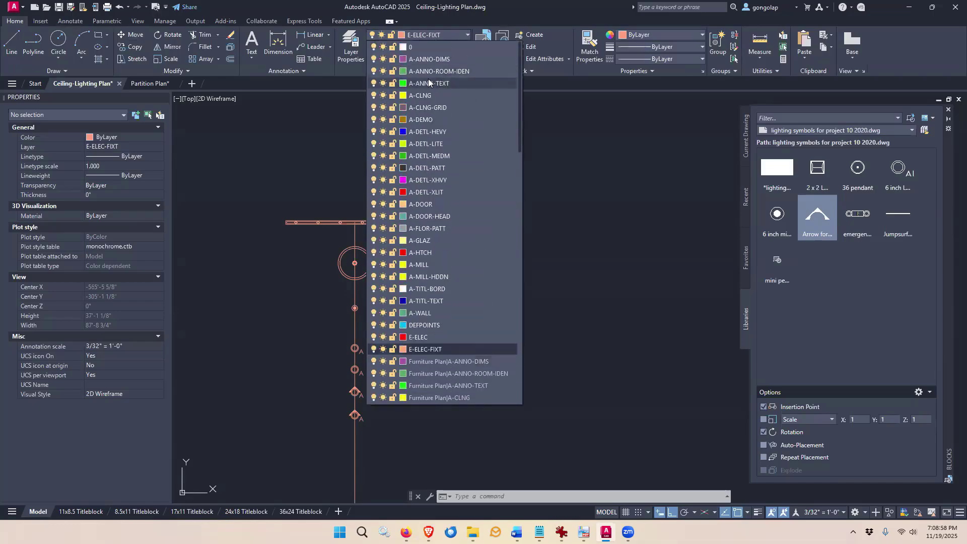
{"action": "left_click", "coordinate": [428, 84]}
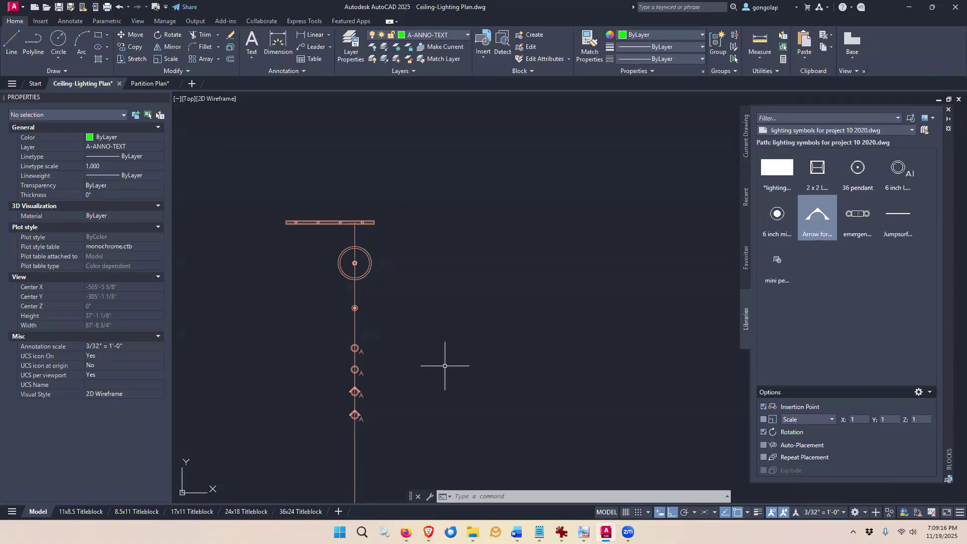
Step: Examine the drawing title's scale on the LIGHTING PLAN layout of the Partition Plan drawing
{"action": "left_click", "coordinate": [140, 84]}
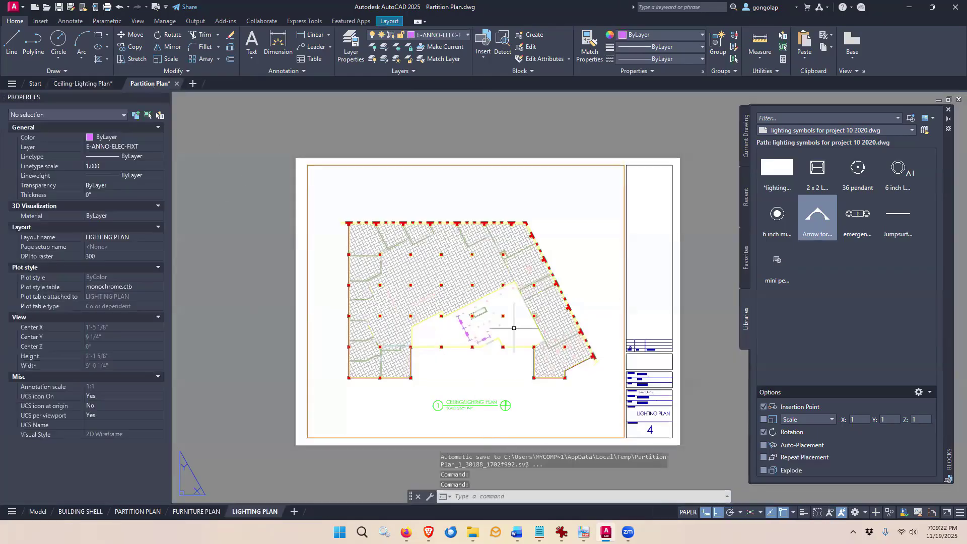
{"action": "scroll", "coordinate": [478, 410], "scroll_direction": "up", "scroll_amount": 2}
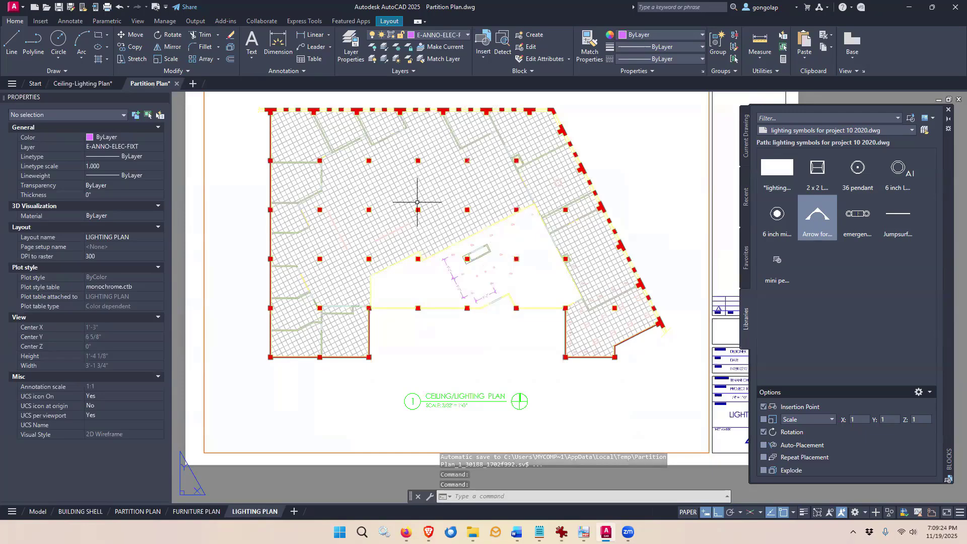
{"action": "scroll", "coordinate": [417, 202], "scroll_direction": "down", "scroll_amount": 2}
{"action": "scroll", "coordinate": [423, 194], "scroll_direction": "up", "scroll_amount": 1}
{"action": "scroll", "coordinate": [432, 287], "scroll_direction": "up", "scroll_amount": 4}
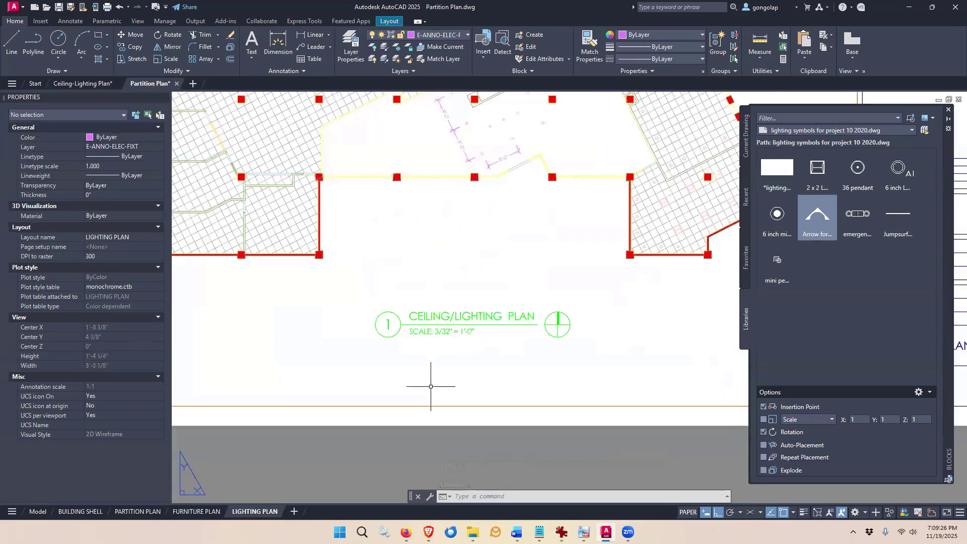
{"action": "scroll", "coordinate": [438, 340], "scroll_direction": "up", "scroll_amount": 5}
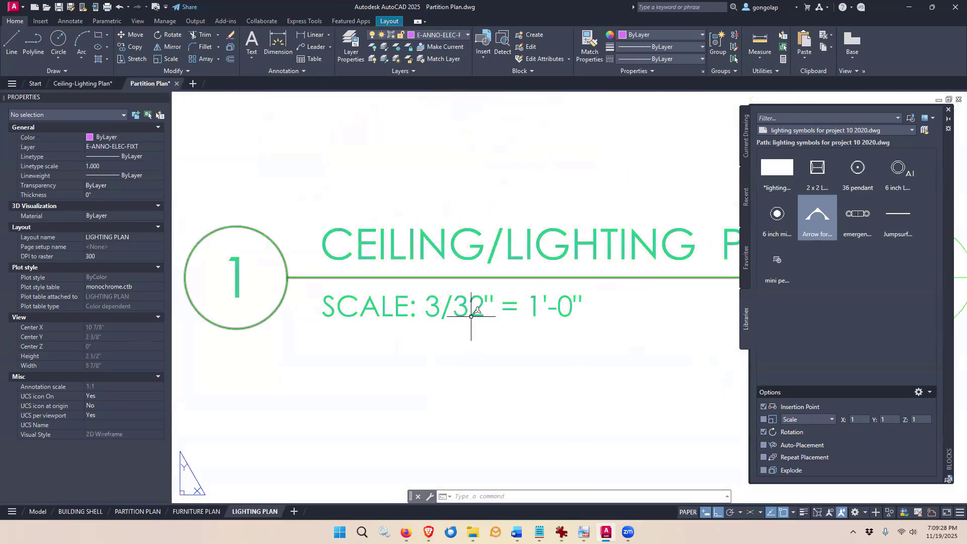
{"action": "scroll", "coordinate": [471, 316], "scroll_direction": "down", "scroll_amount": 5}
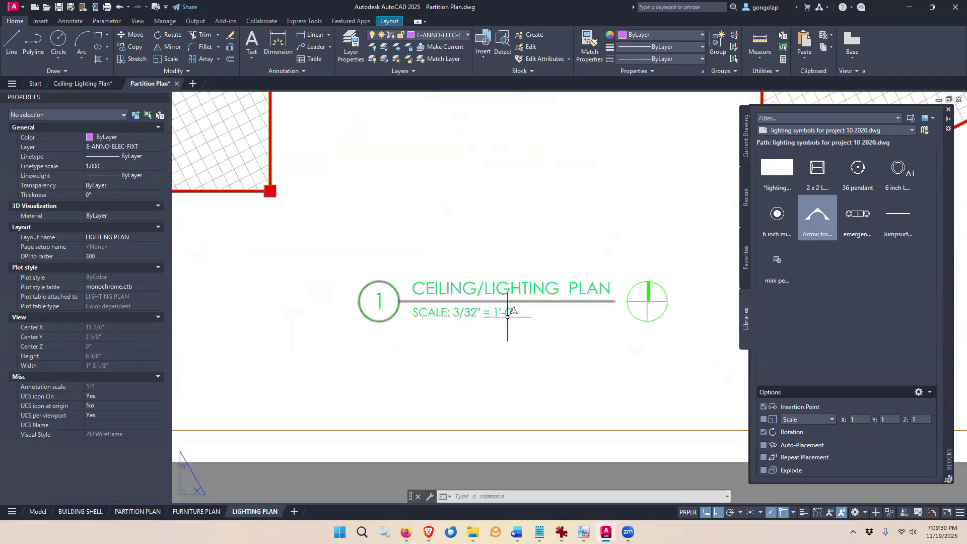
{"action": "scroll", "coordinate": [518, 317], "scroll_direction": "down", "scroll_amount": 2}
{"action": "middle_click_drag", "start_coordinate": [492, 229], "coordinate": [402, 280]}
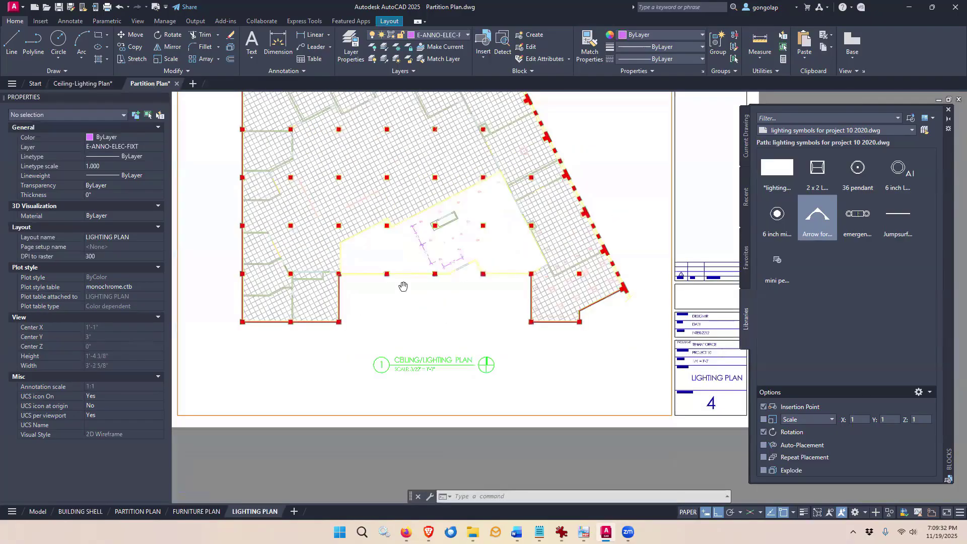
Step: Go back to the Ceiling-Lighting Plan drawing and set its annotation scale to 3/32" = 1'-0"
{"action": "left_click", "coordinate": [83, 84]}
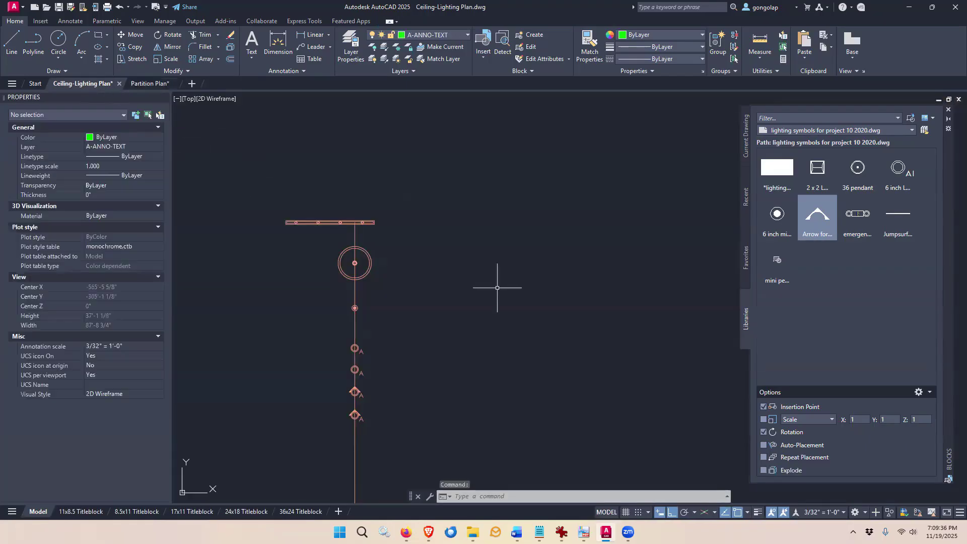
{"action": "mouse_move", "coordinate": [617, 385]}
{"action": "middle_mouse_down"}
{"action": "mouse_move", "coordinate": [609, 358]}
{"action": "mouse_move", "coordinate": [584, 338]}
{"action": "middle_mouse_up"}
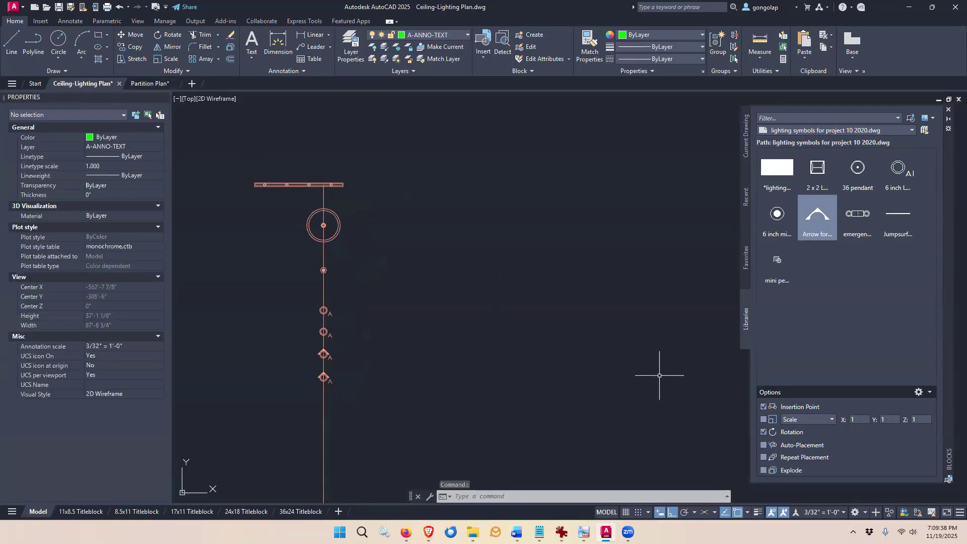
{"action": "left_click", "coordinate": [844, 512]}
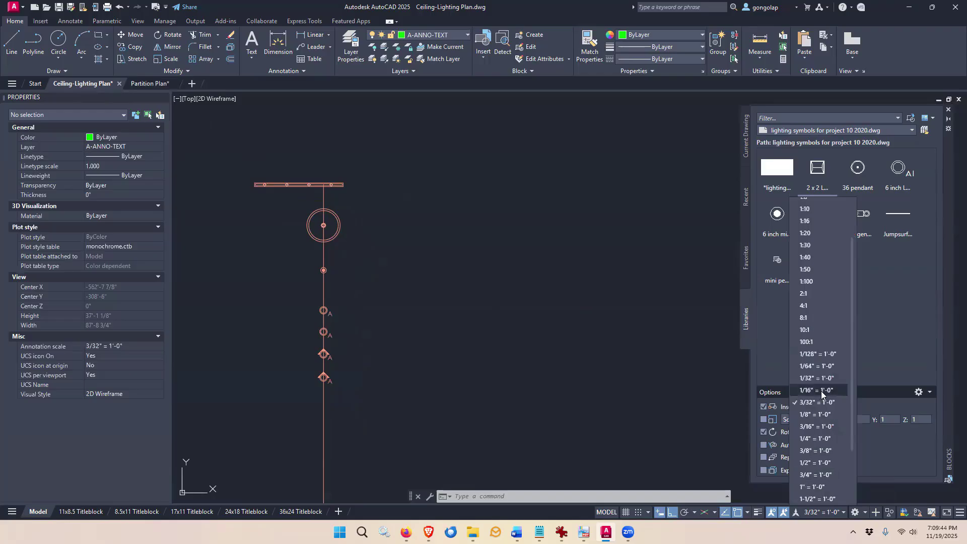
{"action": "left_click", "coordinate": [812, 403]}
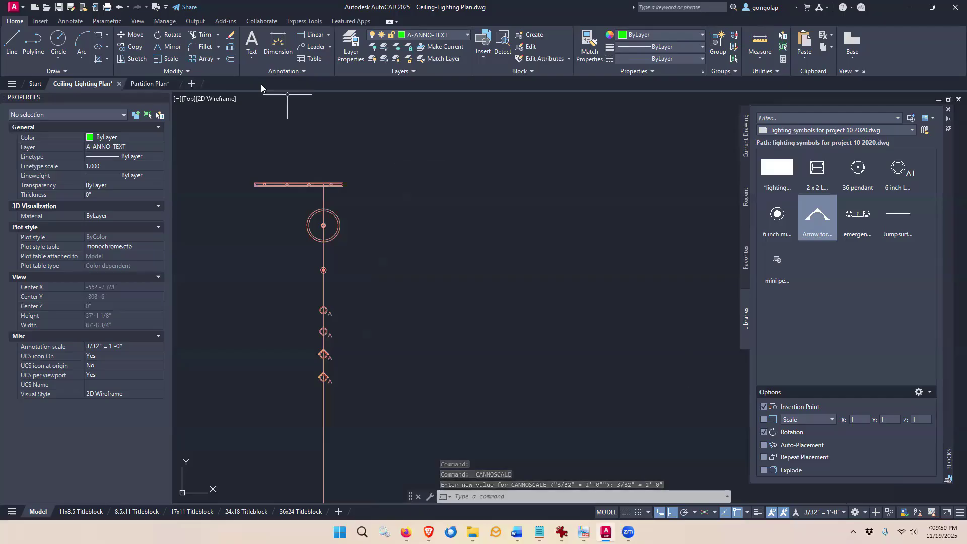
Step: Check the LIGHTING PLAN layout in the Partition Plan drawing, and make 3-32 the current text style in the Ceiling-Lighting Plan drawing
{"action": "left_click", "coordinate": [149, 84]}
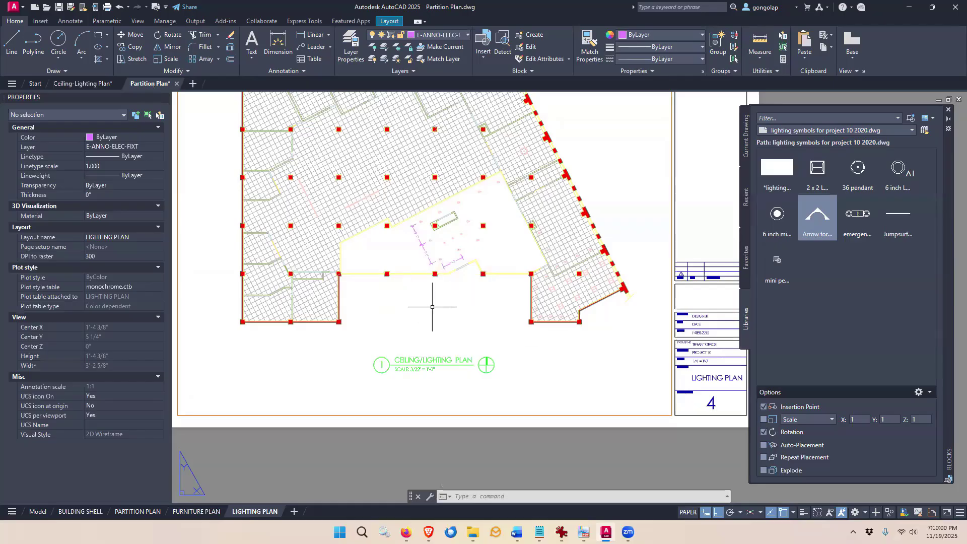
{"action": "left_click", "coordinate": [82, 84]}
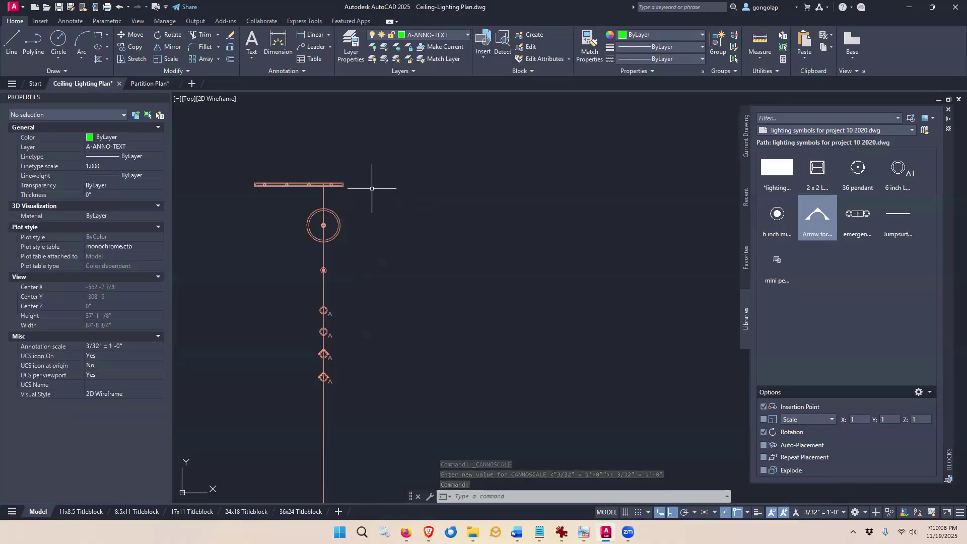
{"action": "left_click", "coordinate": [65, 20]}
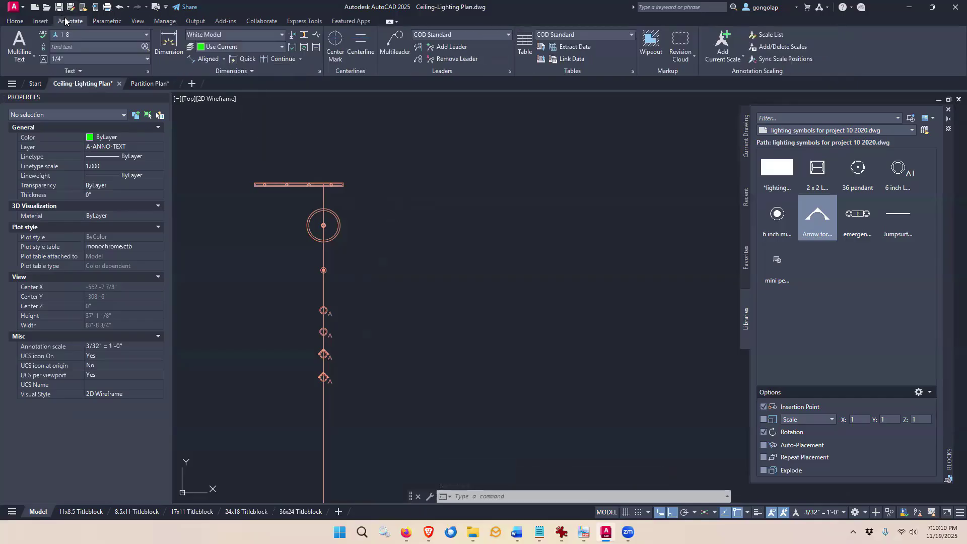
{"action": "left_click", "coordinate": [105, 33]}
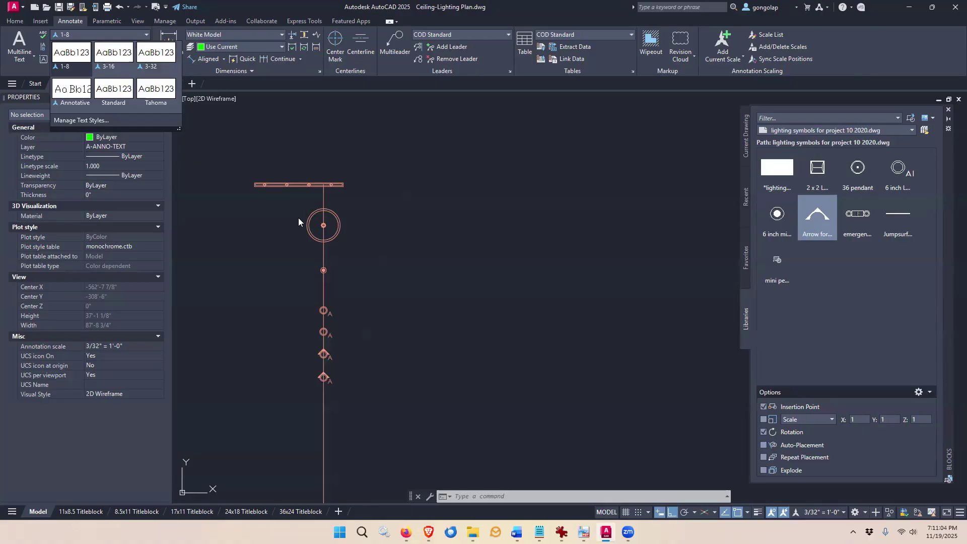
{"action": "left_click", "coordinate": [150, 59]}
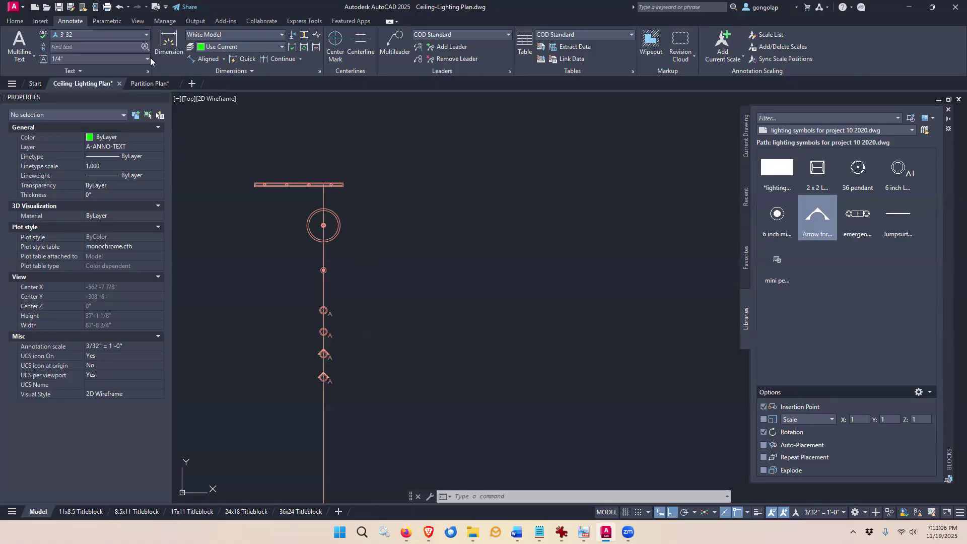
Step: Create multiline text beside the linear fixture symbol at the head of the column, beginning "PHILIPS LEDALITE JUMP LED LUMINAIRE; SPLASH PERF;"
{"action": "left_click", "coordinate": [19, 40]}
{"action": "scroll", "coordinate": [372, 163], "scroll_direction": "up", "scroll_amount": 2}
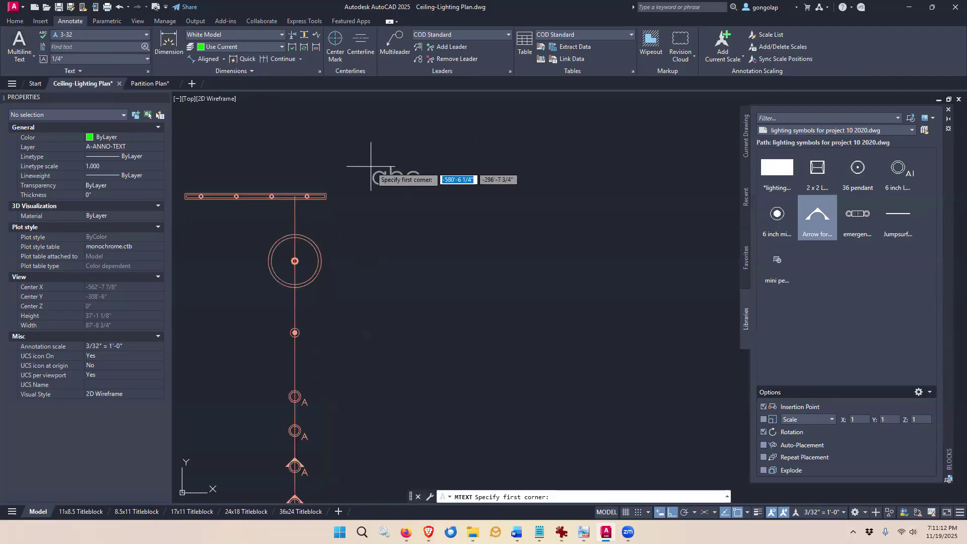
{"action": "left_click", "coordinate": [361, 172]}
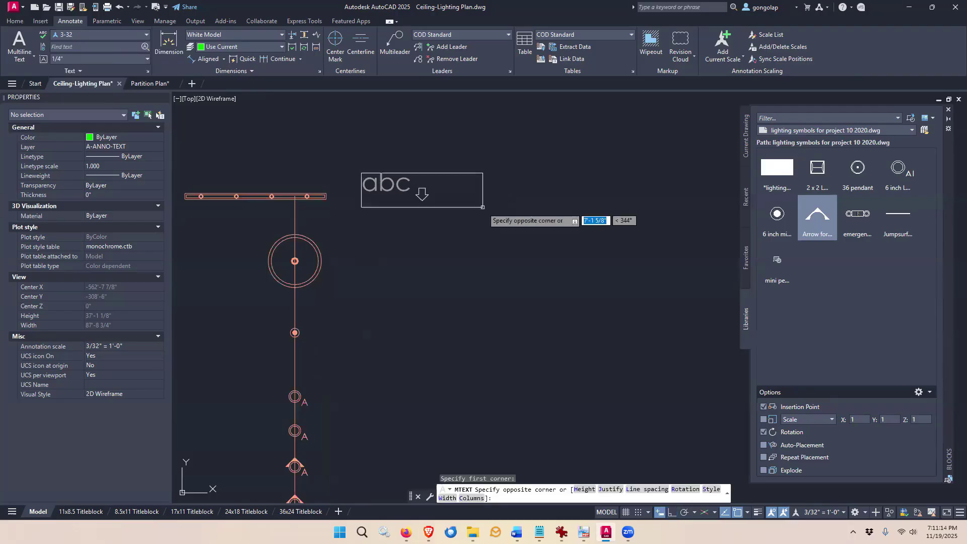
{"action": "left_click", "coordinate": [689, 233]}
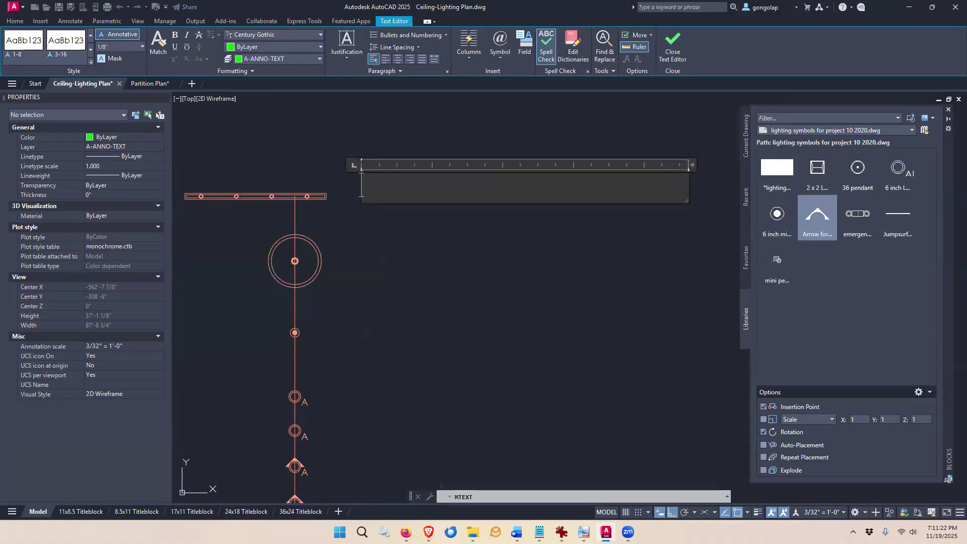
{"action": "type", "text": "P"}
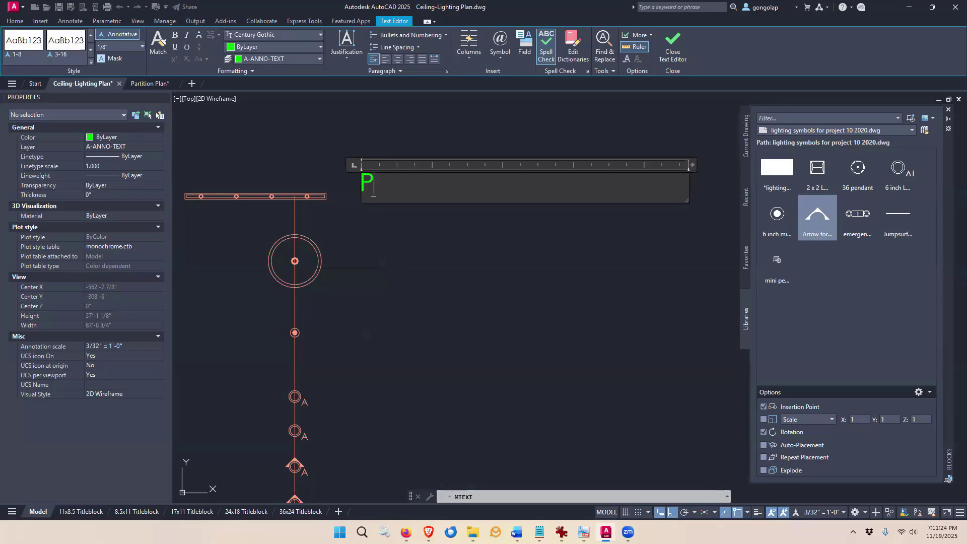
{"action": "type", "text": "HILIPS "}
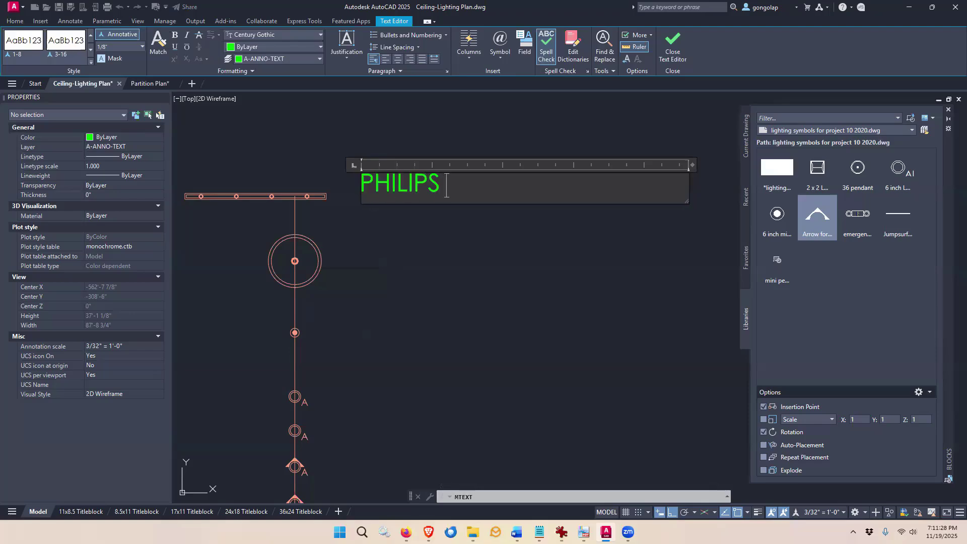
{"action": "type", "text": "LEDALITE J"}
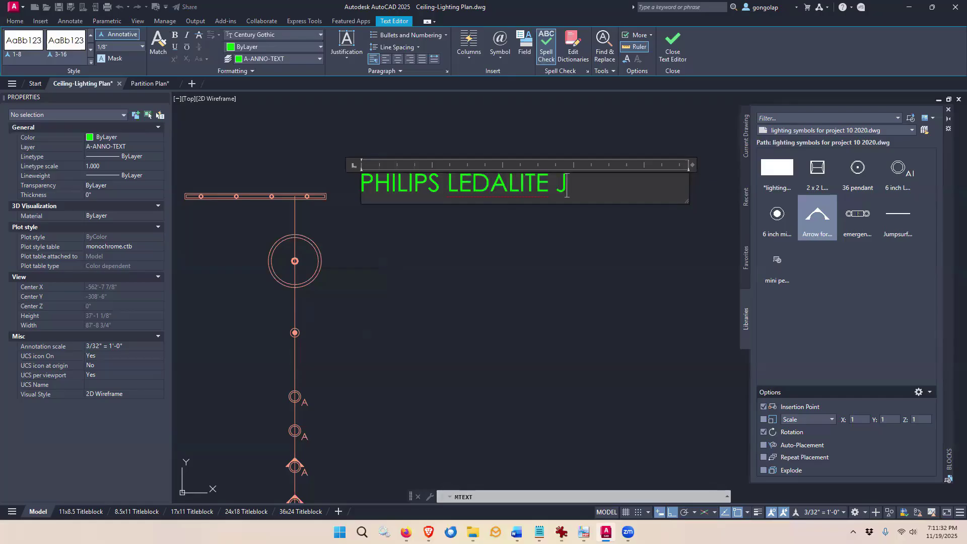
{"action": "type", "text": "UMP LED L"}
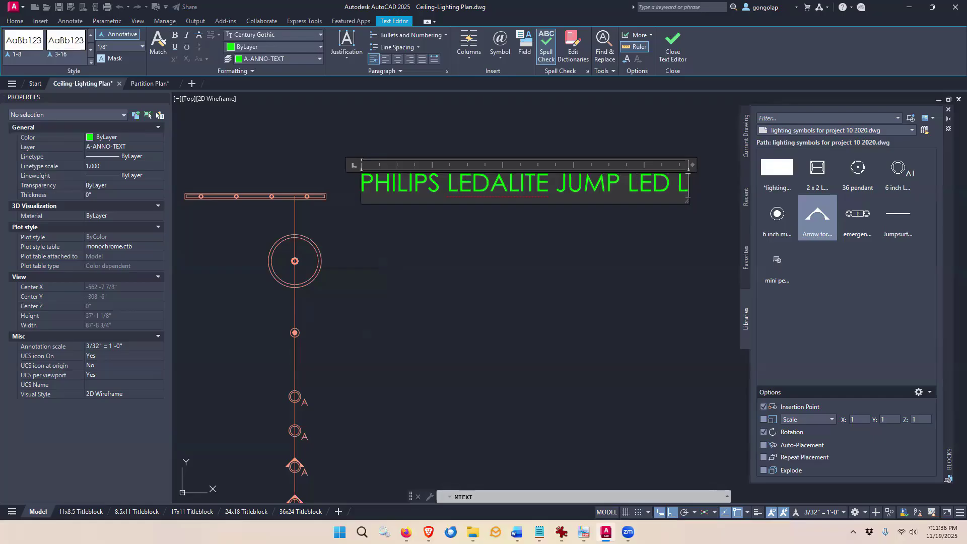
{"action": "type", "text": "UMINAI"}
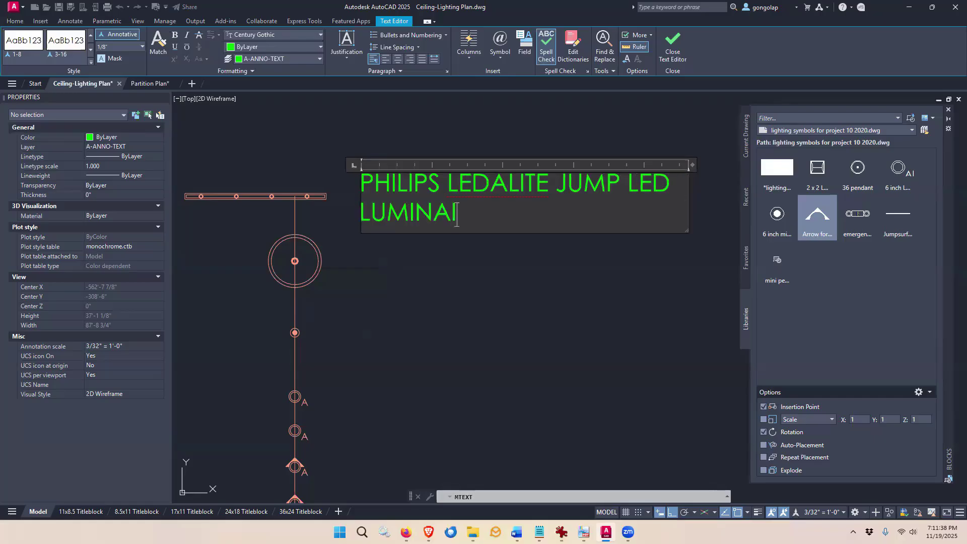
{"action": "type", "text": "RE; SPLASH"}
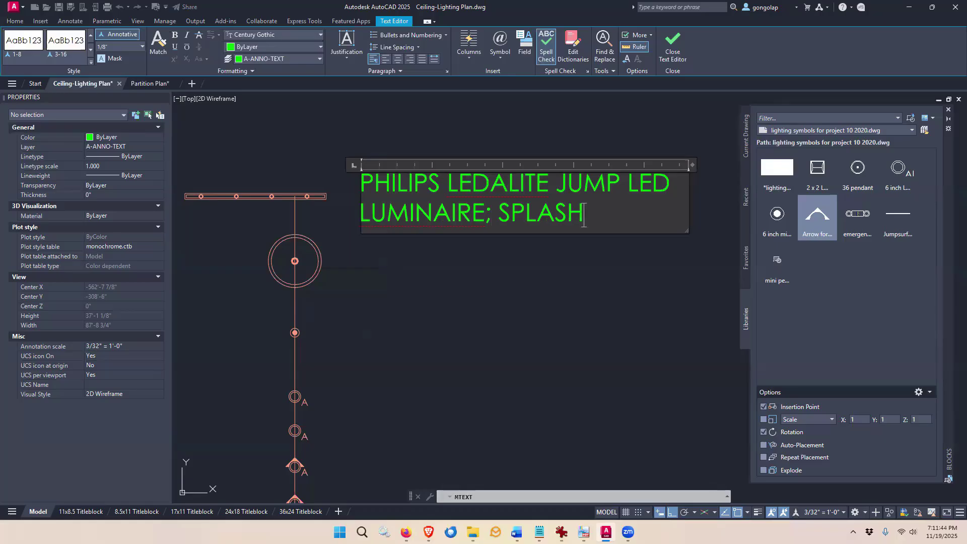
{"action": "type", "text": " PERF;"}
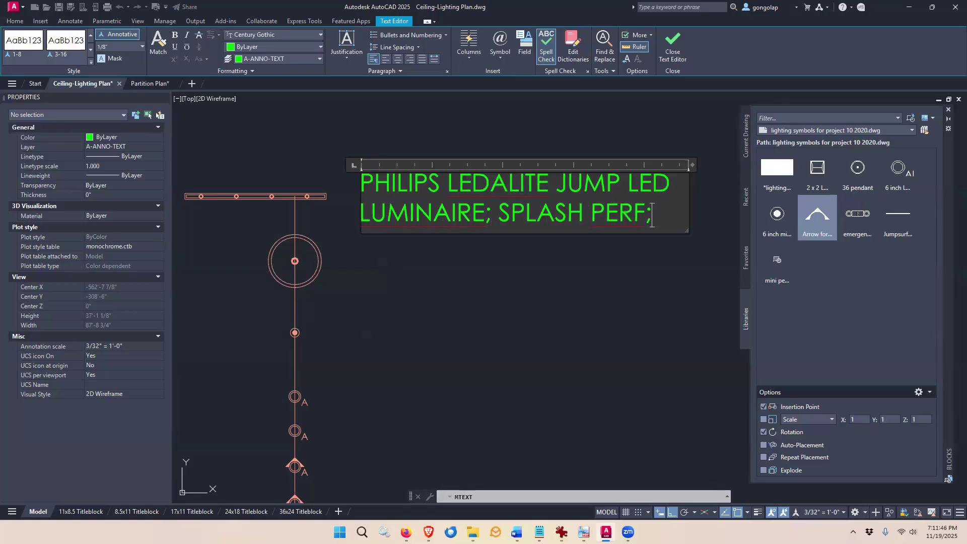
Step: Continue the linear fixture's description with "8' LENGTH; LUMINOUS ENDCAPS; WHITE; 54 W;"
{"action": "type", "text": " 8' LENGTH"}
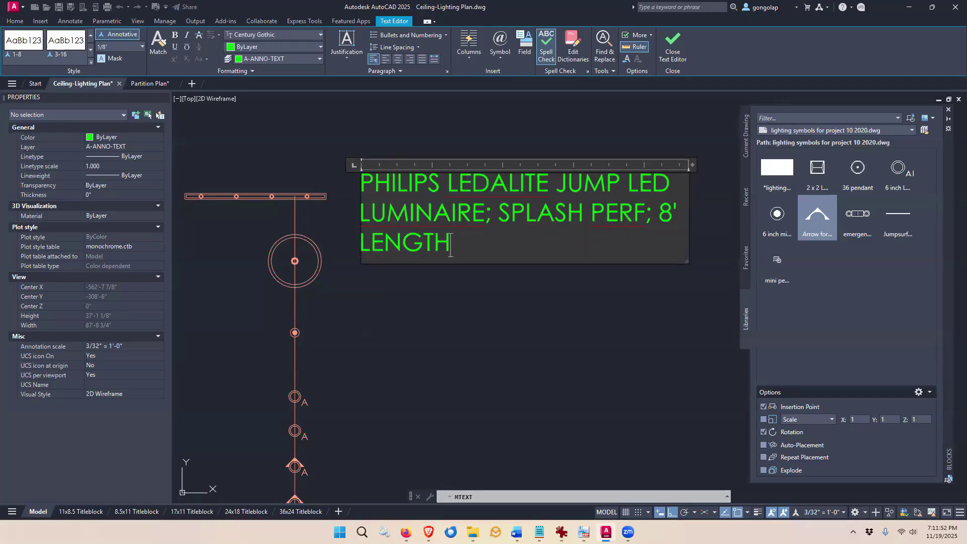
{"action": "type", "text": "; LUM"}
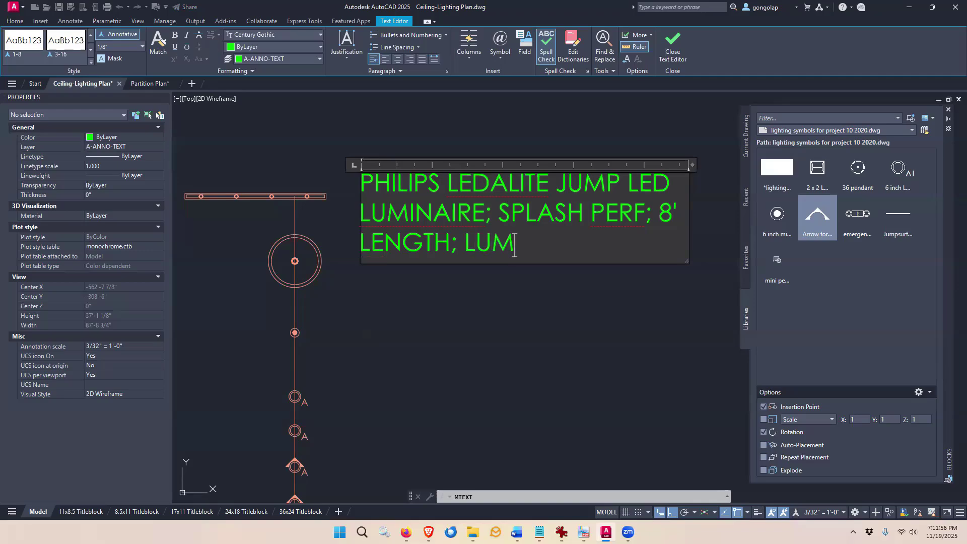
{"action": "type", "text": "INOUS "}
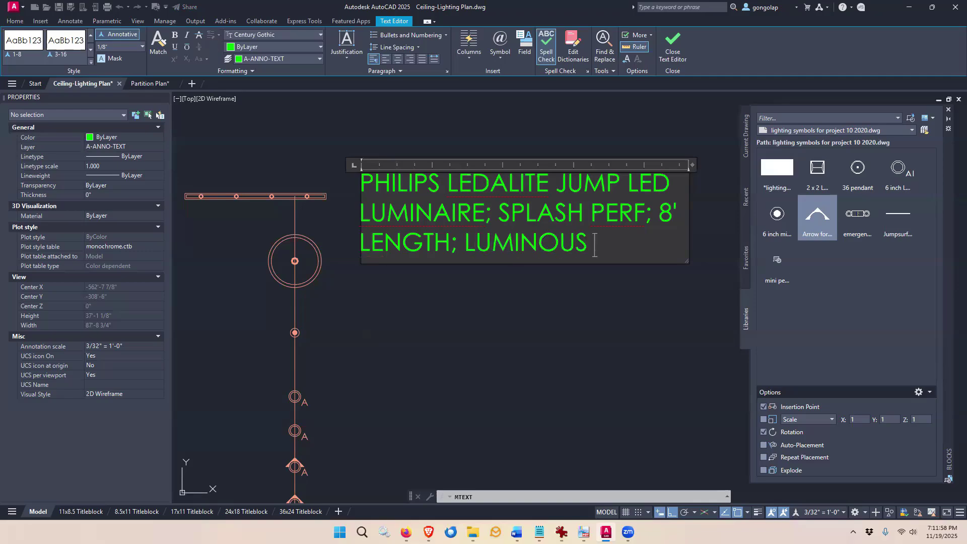
{"action": "type", "text": "ENDCAPS"}
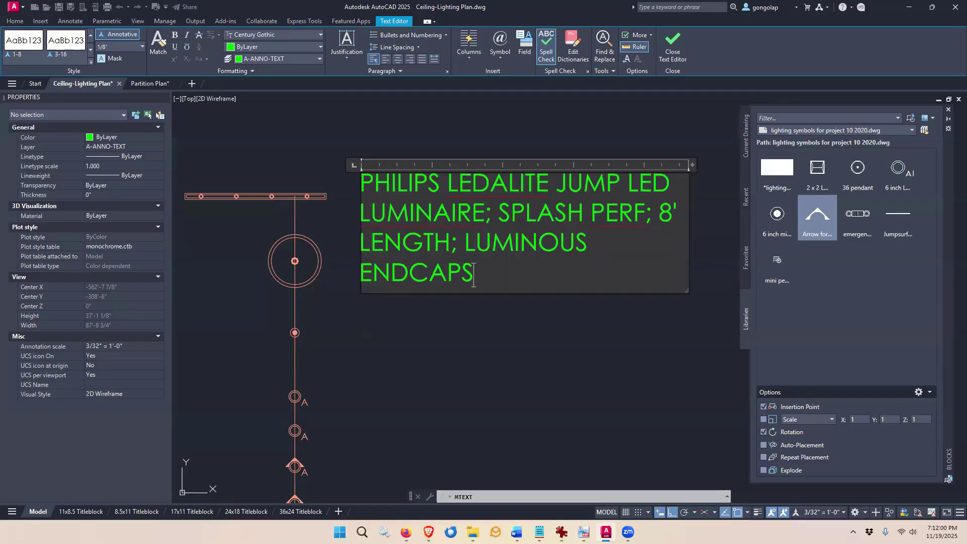
{"action": "type", "text": "; WHITE"}
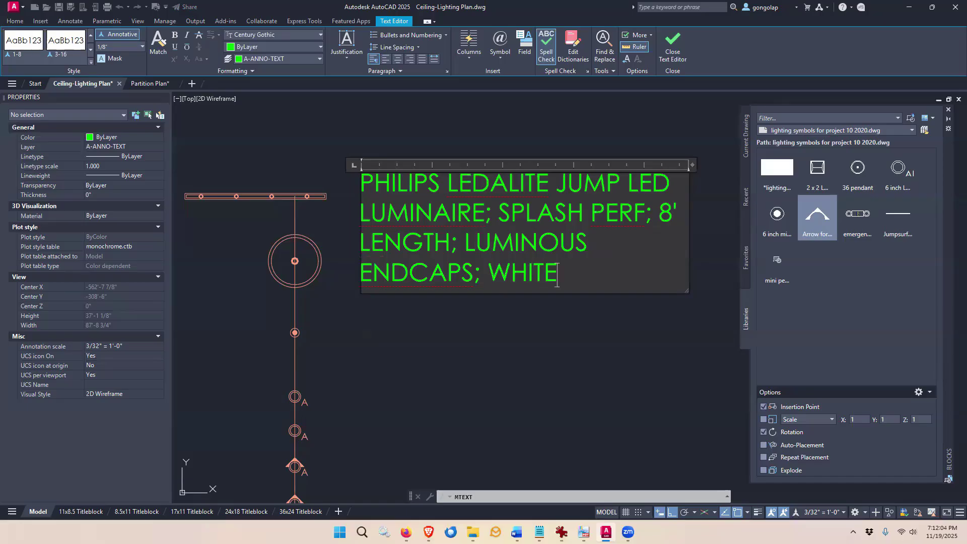
{"action": "type", "text": "; 54 W;"}
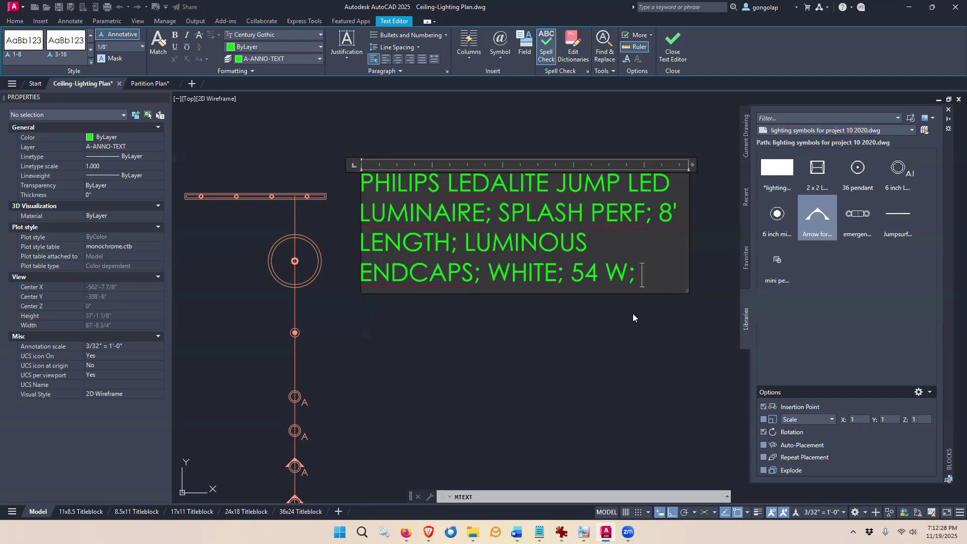
Step: Complete the linear fixture's description with "T5HO 835 LAMP; SUSPENSION MOUNTED @ 96" AFF"
{"action": "type", "text": "T5HO"}
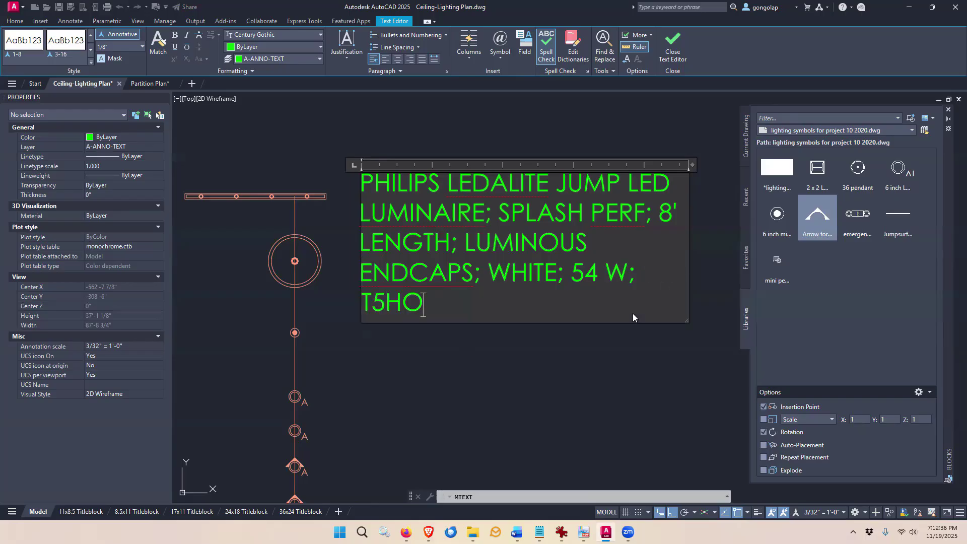
{"action": "type", "text": " 835 LAMP"}
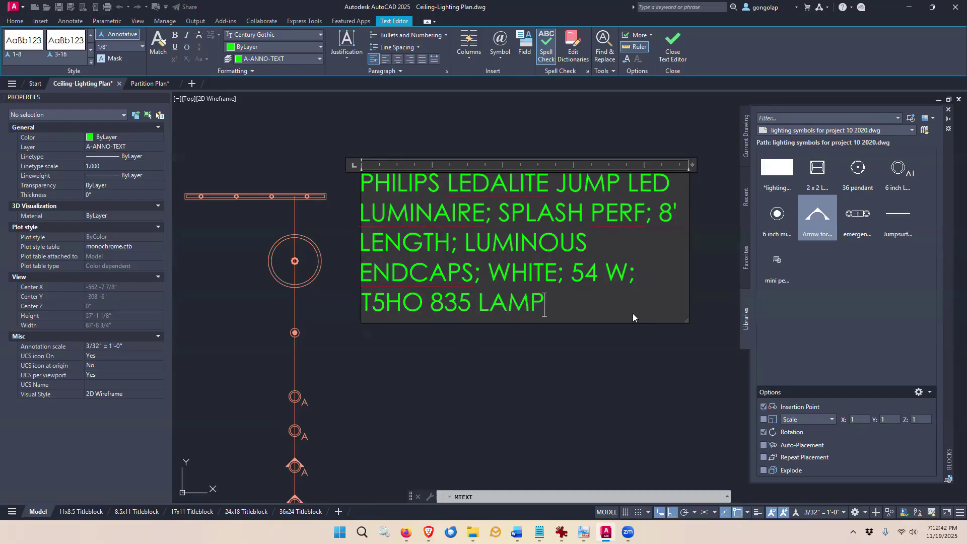
{"action": "type", "text": "; SUSP"}
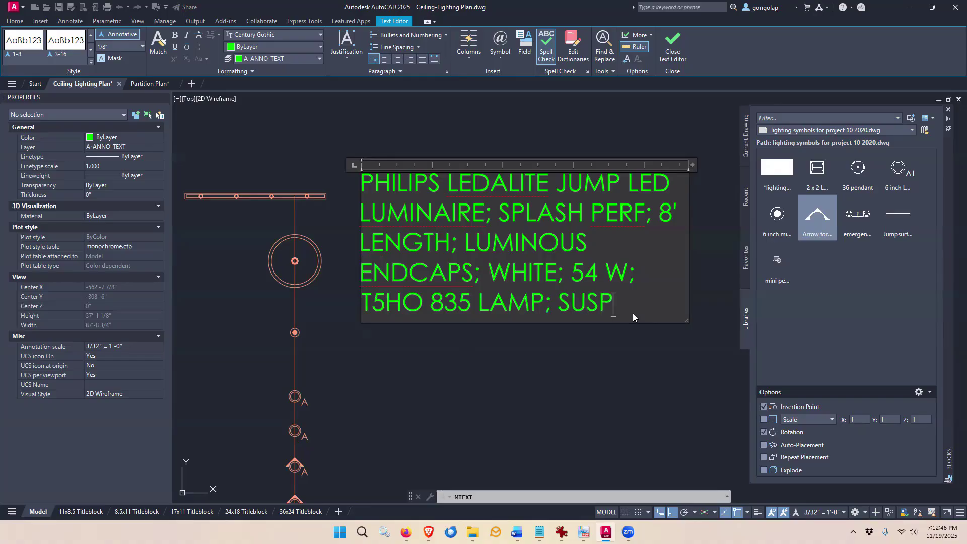
{"action": "type", "text": "ENDE"}
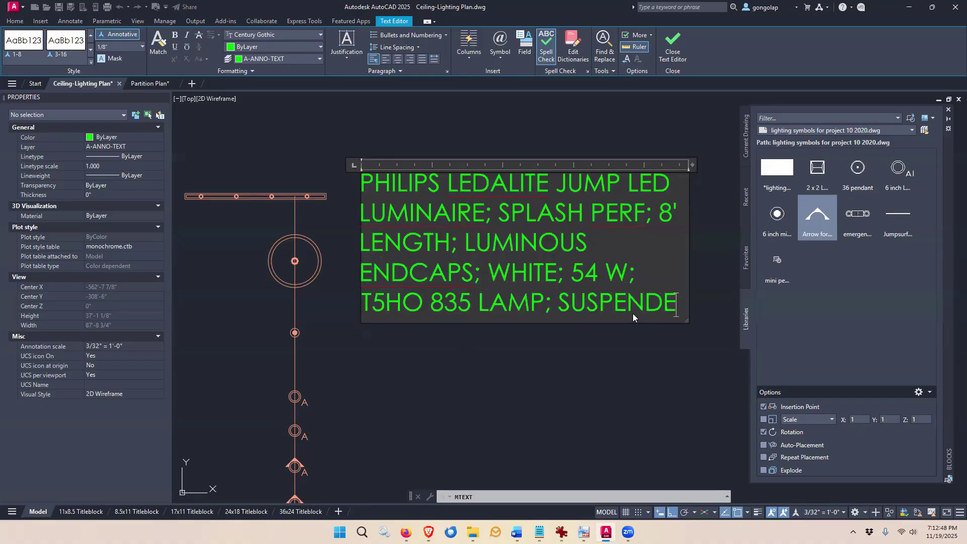
{"action": "key", "text": "BackSpace"}
{"action": "key", "text": "BackSpace"}
{"action": "type", "text": "SUSPENSION MO"}
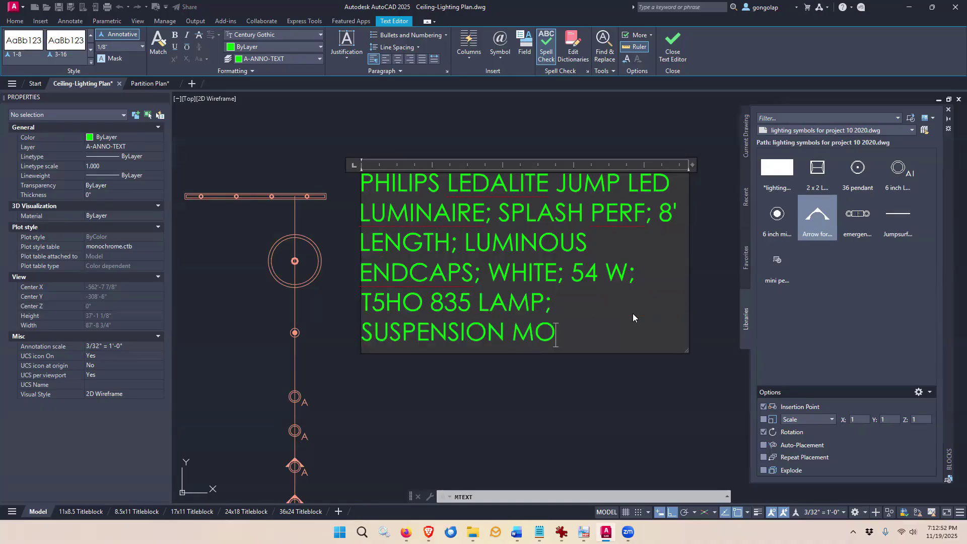
{"action": "type", "text": "UNTE"}
{"action": "type", "text": "D "}
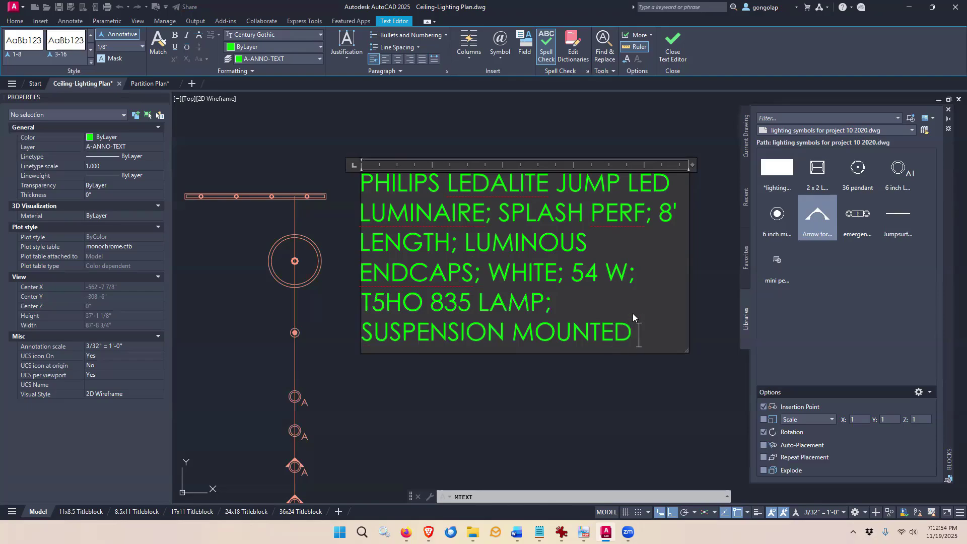
{"action": "type", "text": "@ 96"}
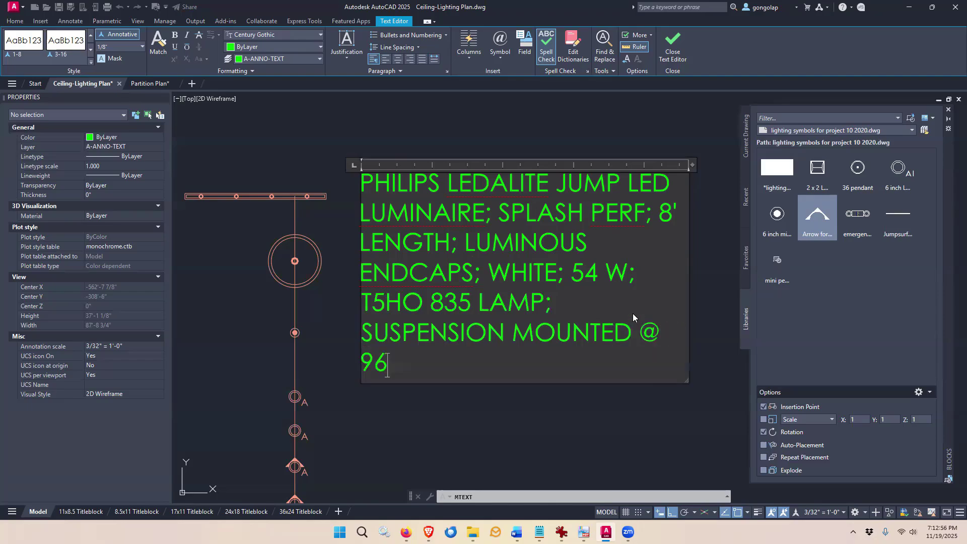
{"action": "type", "text": "\" AFF"}
Step: Close the Blocks palette, and widen the fixture description's text frame to about 32'-7" before finishing the text edit
{"action": "left_click", "coordinate": [947, 109]}
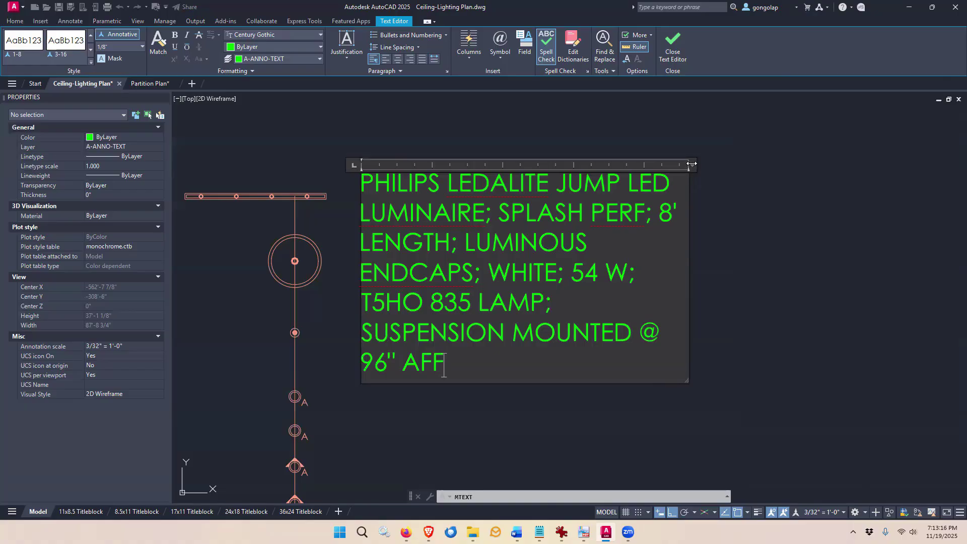
{"action": "left_click_drag", "start_coordinate": [693, 164], "coordinate": [939, 164]}
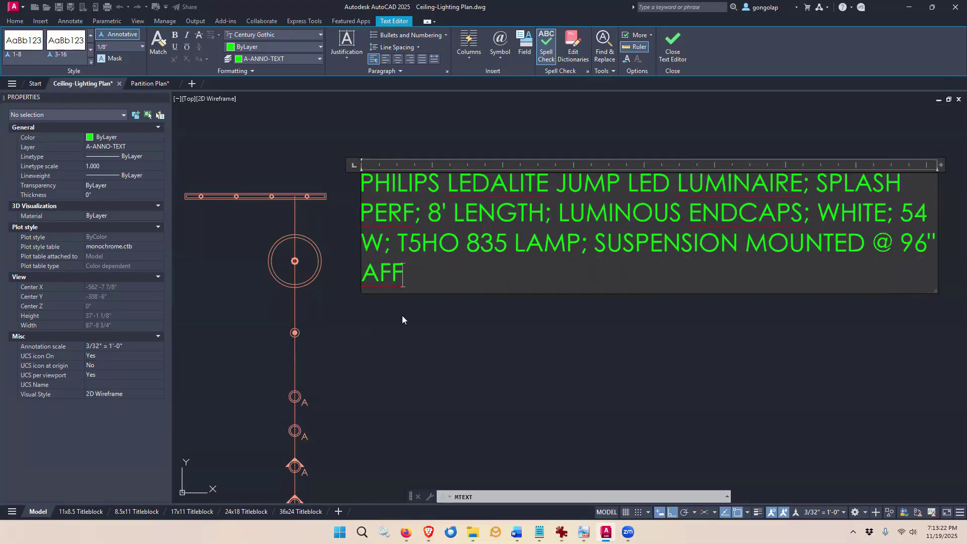
{"action": "left_click", "coordinate": [673, 45]}
{"action": "scroll", "coordinate": [269, 372], "scroll_direction": "down", "scroll_amount": 4}
{"action": "scroll", "coordinate": [345, 333], "scroll_direction": "up", "scroll_amount": 2}
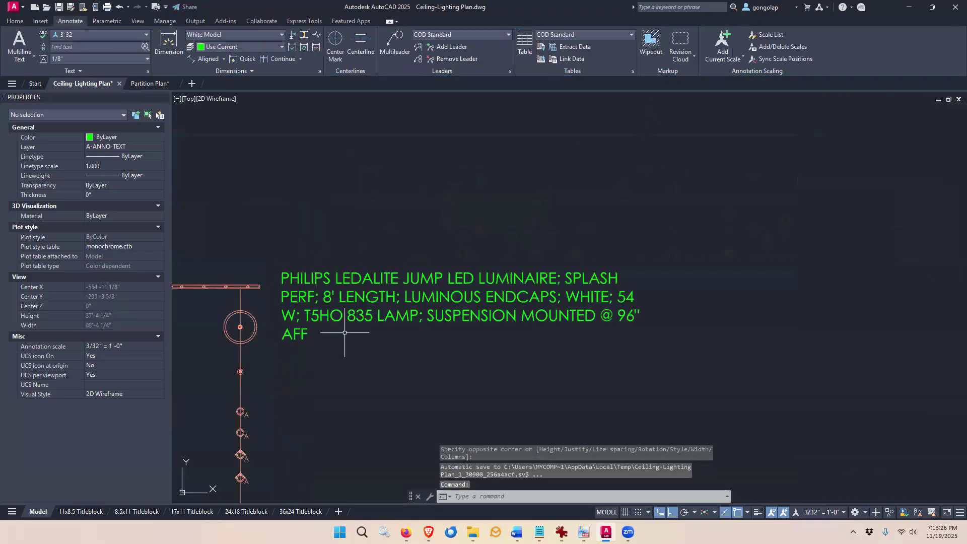
Step: Reopen the fixture description and widen its text frame to about 53' so the text wraps onto two lines
{"action": "left_click", "coordinate": [355, 283]}
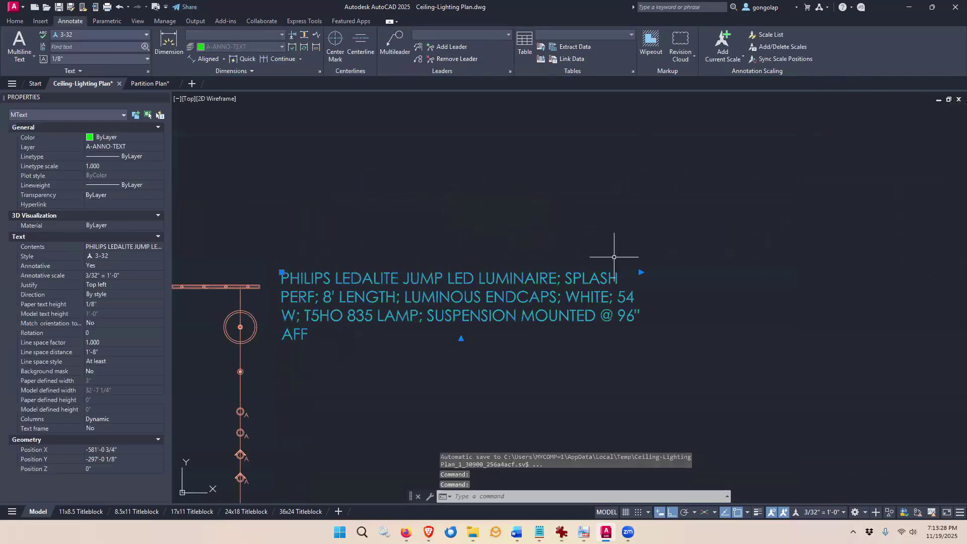
{"action": "double_click", "coordinate": [434, 278]}
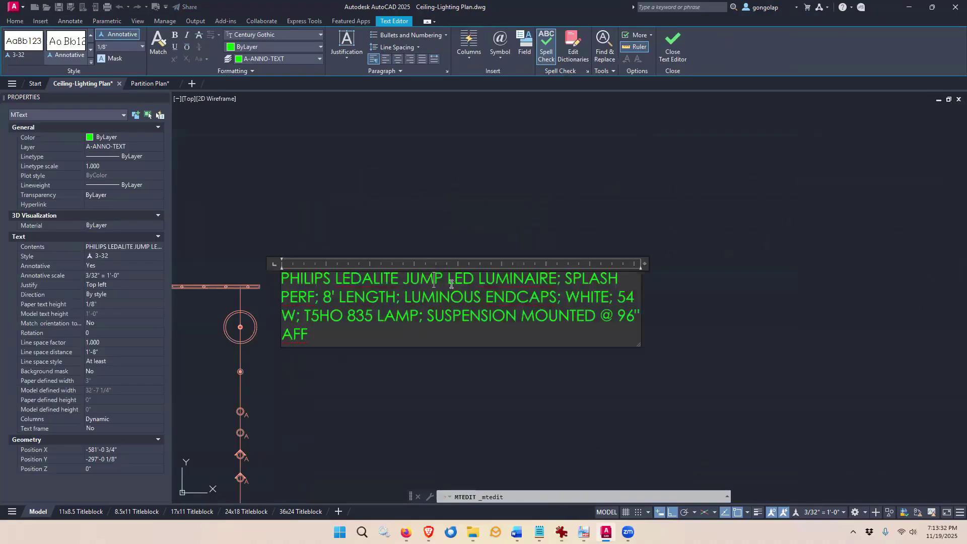
{"action": "left_click_drag", "start_coordinate": [642, 262], "coordinate": [869, 268]}
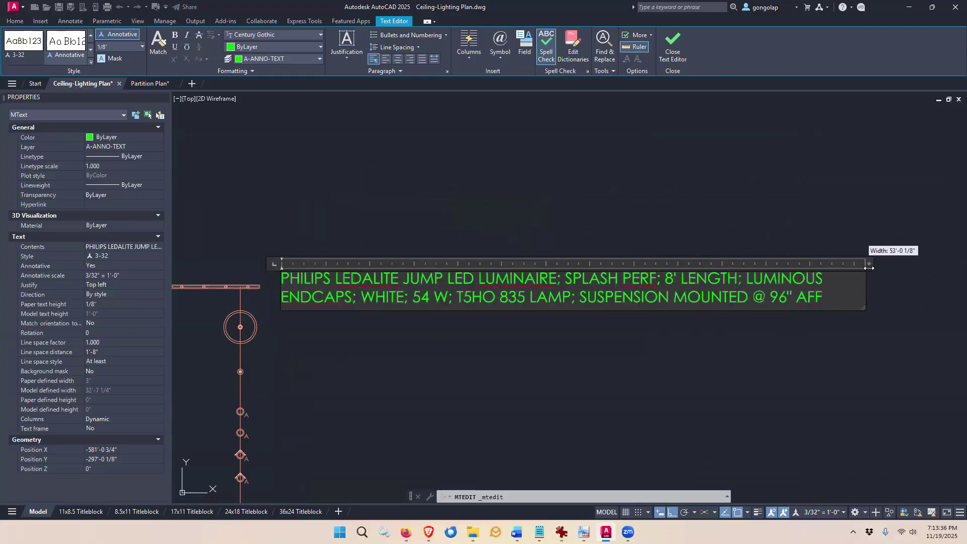
{"action": "left_click", "coordinate": [698, 345]}
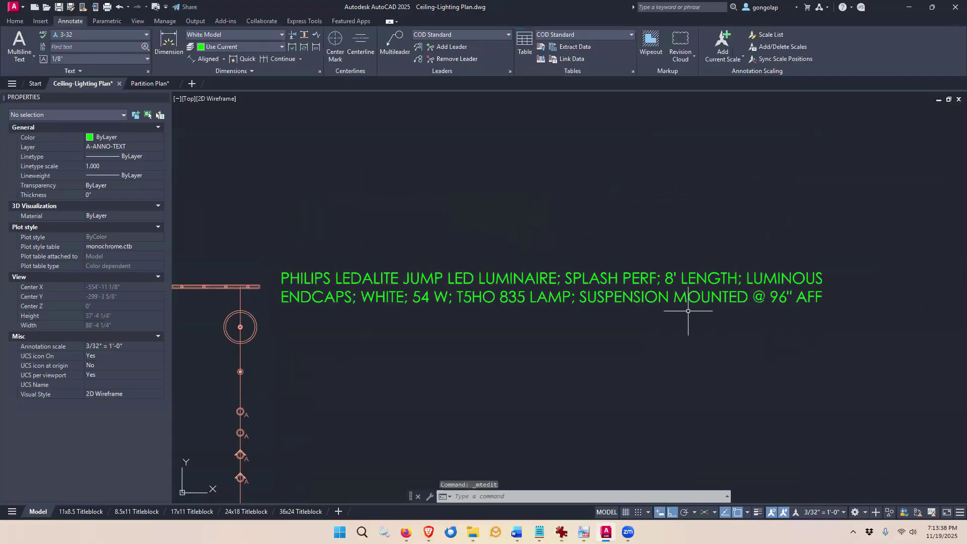
Step: Narrow the linear fixture description's text frame to about 34'-5" so the text wraps onto three lines
{"action": "left_click", "coordinate": [688, 278]}
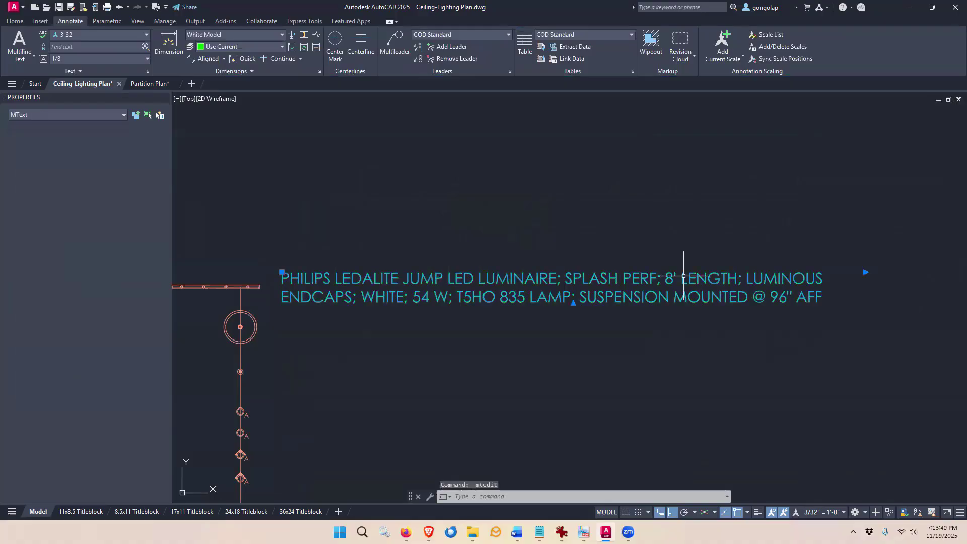
{"action": "left_click", "coordinate": [864, 272]}
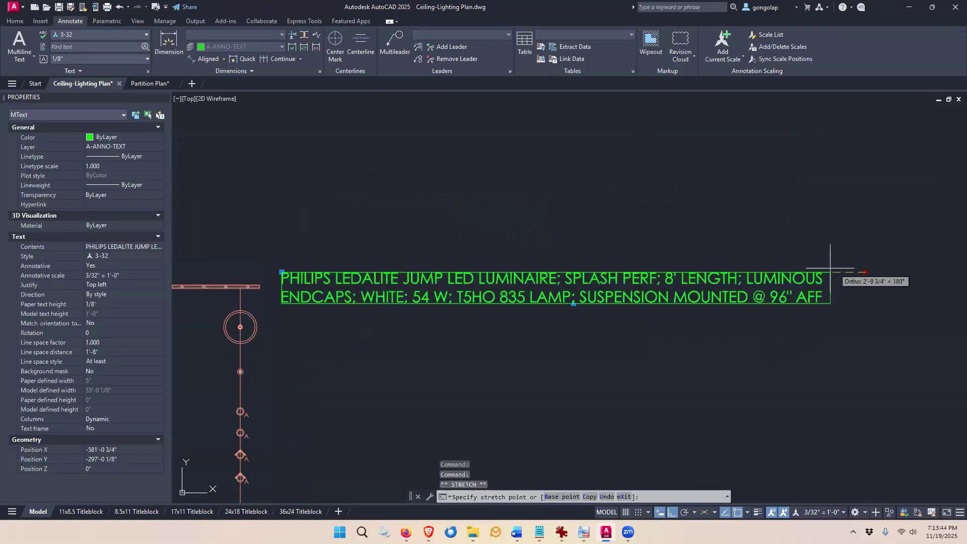
{"action": "left_click", "coordinate": [661, 251]}
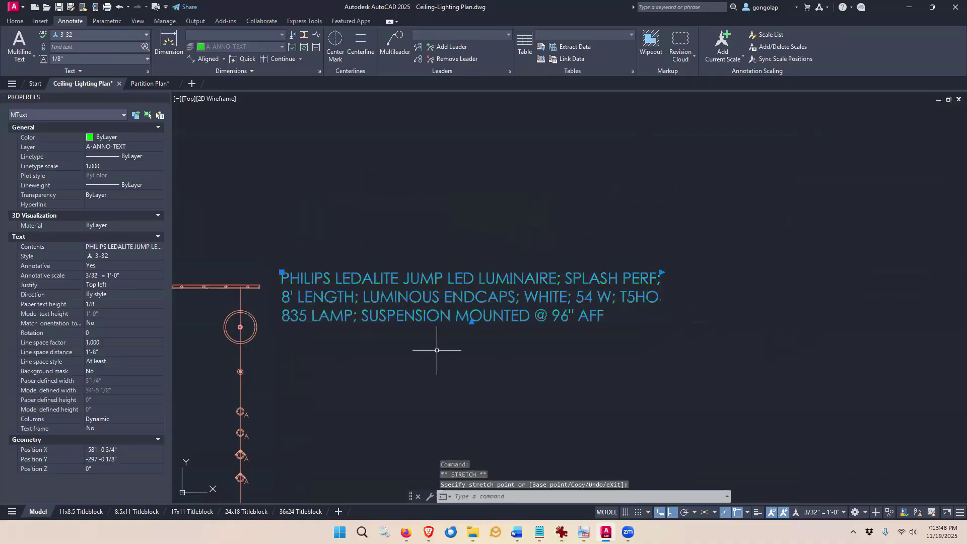
{"action": "key", "text": "Escape"}
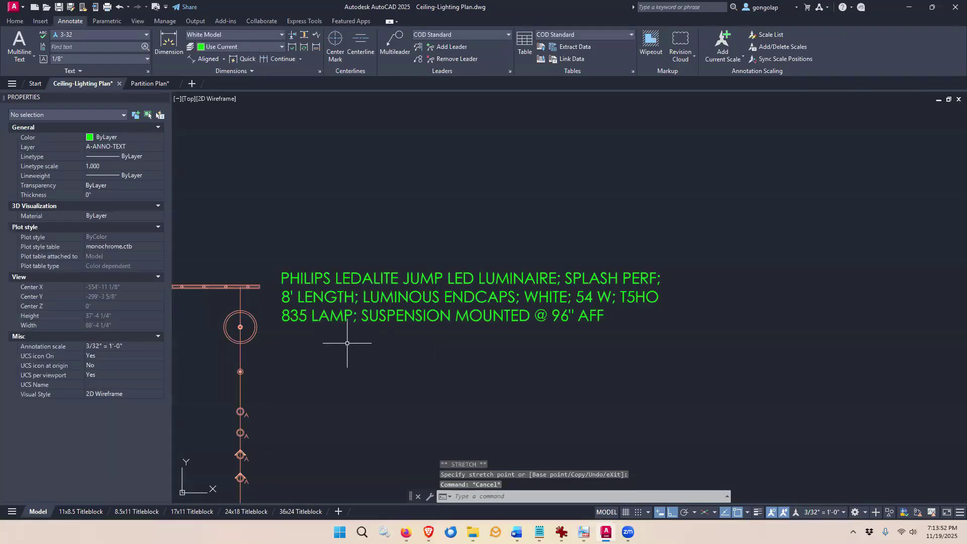
Step: Copy the linear fixture's description about 6' straight down to serve as the description for the round pendant
{"action": "middle_click_drag", "start_coordinate": [326, 350], "coordinate": [367, 345]}
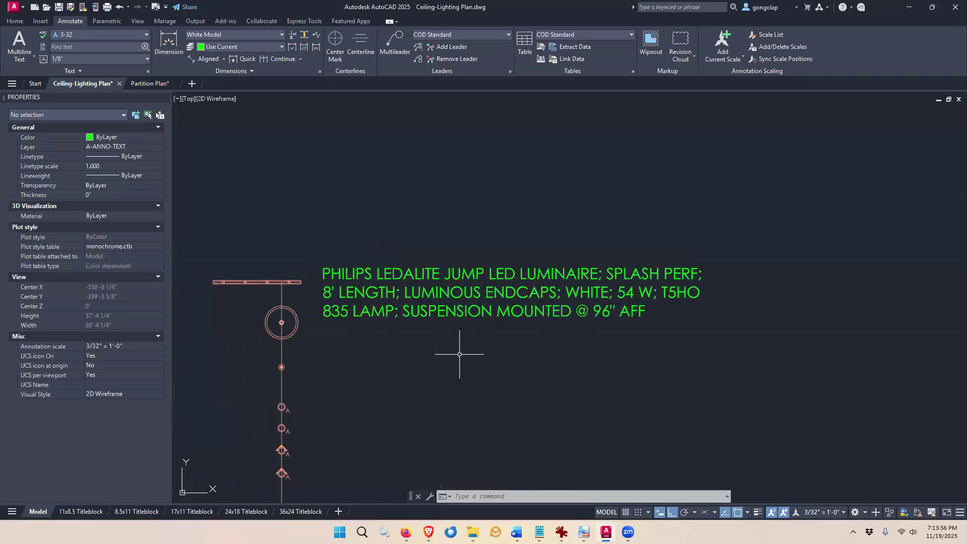
{"action": "middle_click_drag", "start_coordinate": [373, 356], "coordinate": [395, 331]}
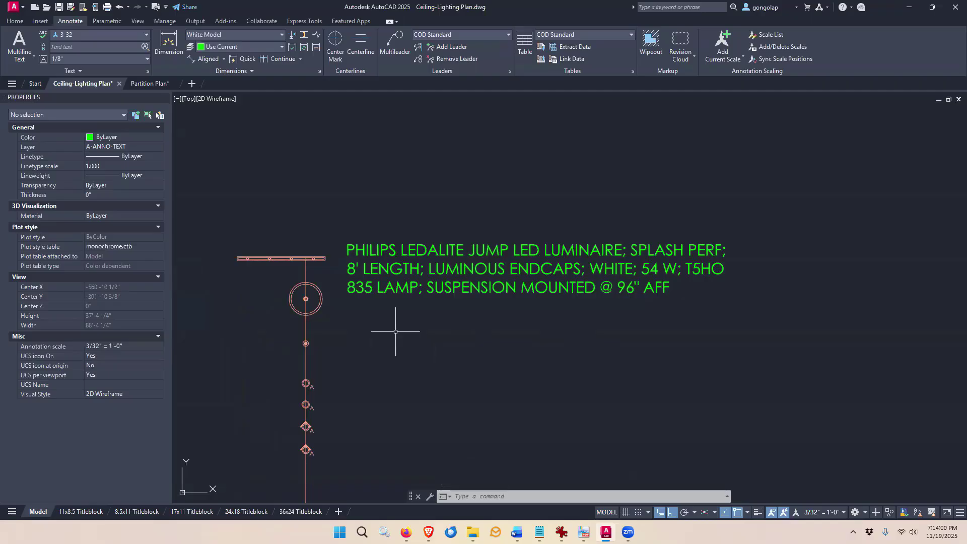
{"action": "type", "text": "co"}
{"action": "key", "text": "Return"}
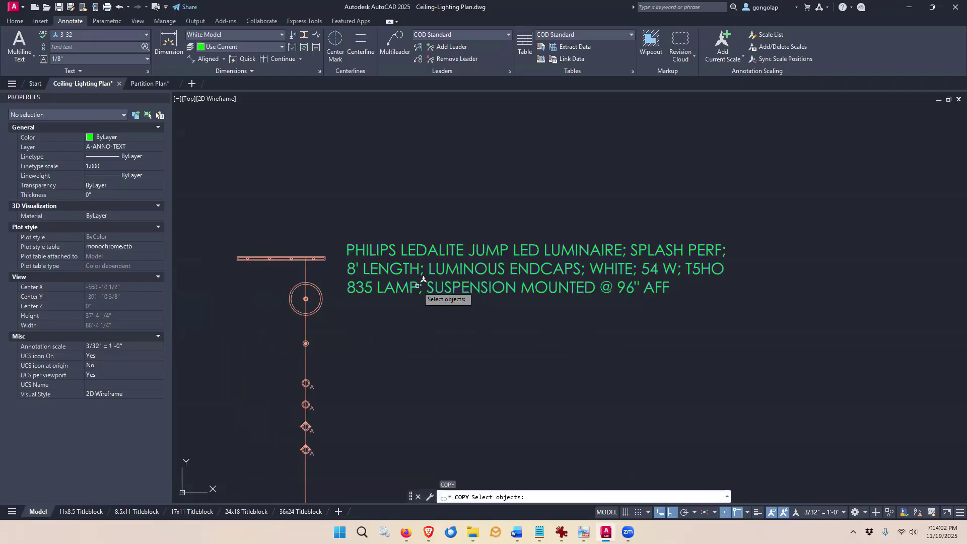
{"action": "left_click", "coordinate": [418, 285]}
{"action": "key", "text": "Return"}
{"action": "left_click", "coordinate": [509, 322]}
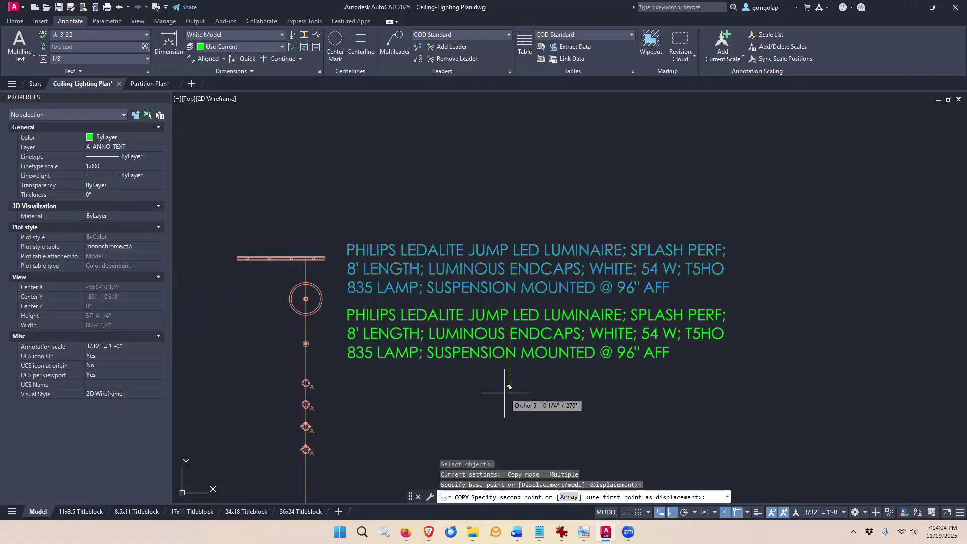
{"action": "left_click", "coordinate": [507, 394]}
{"action": "key", "text": "Return"}
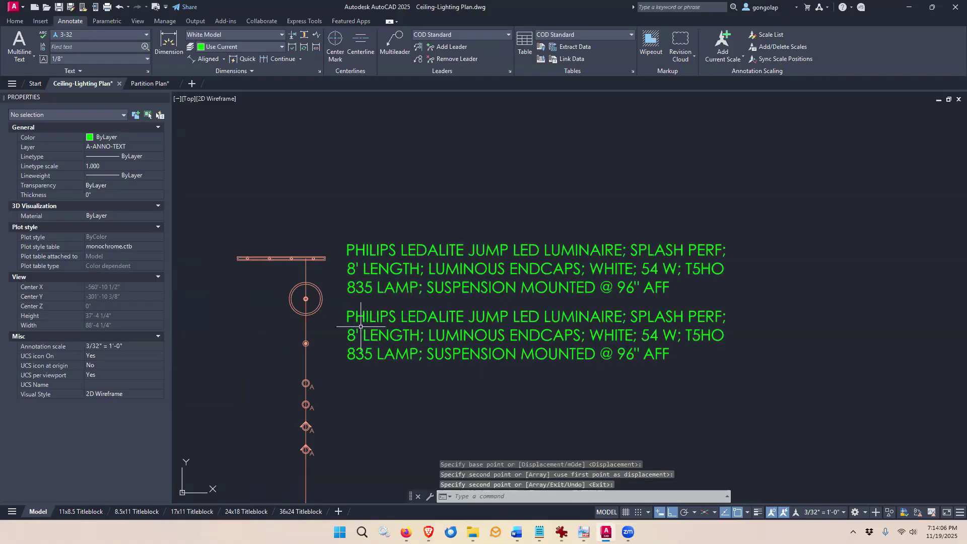
Step: Move the round pendant and all the smaller fixture symbols beneath it straight down about 2'-2" to line up with the copied description
{"action": "middle_click_drag", "start_coordinate": [290, 323], "coordinate": [338, 313]}
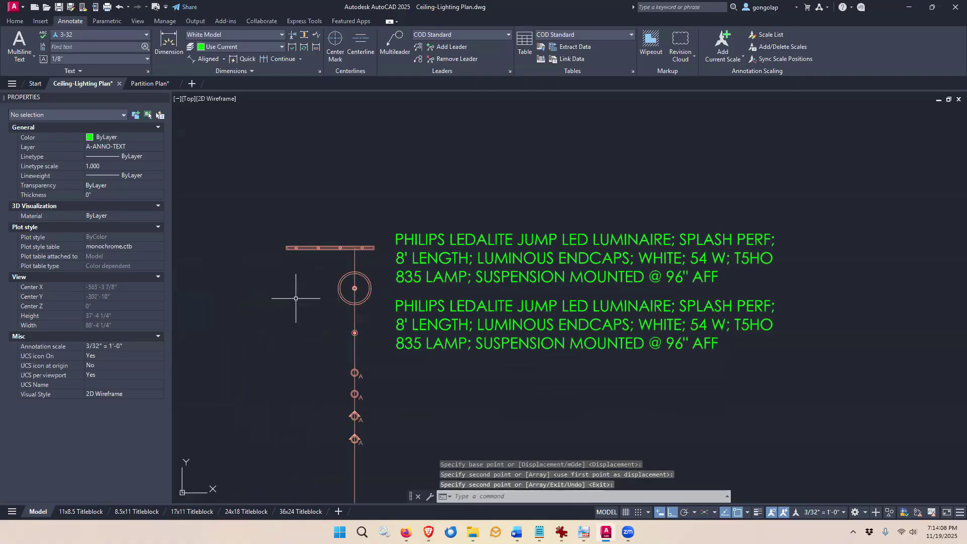
{"action": "type", "text": "m"}
{"action": "key", "text": "Return"}
{"action": "left_click", "coordinate": [295, 260]}
{"action": "left_click", "coordinate": [383, 466]}
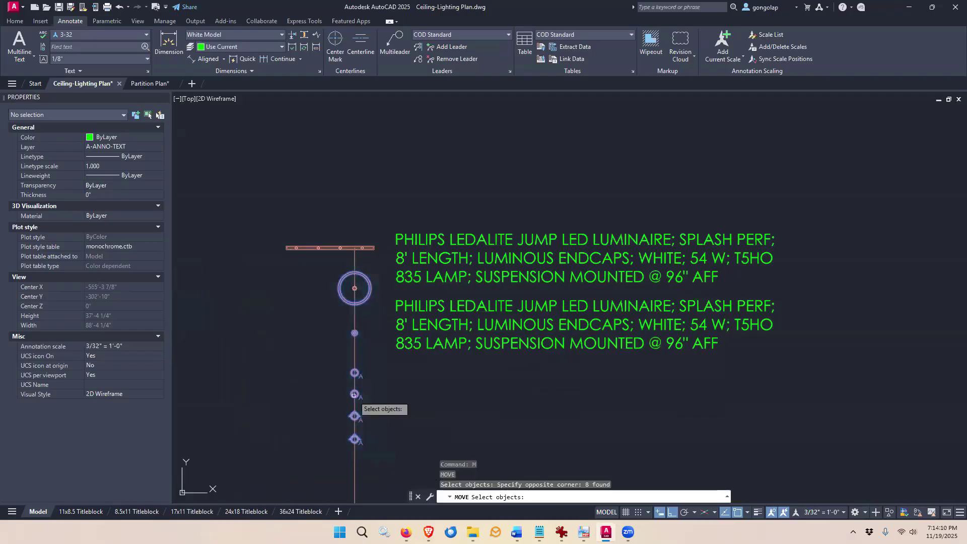
{"action": "key", "text": "Return"}
{"action": "left_click", "coordinate": [354, 288]}
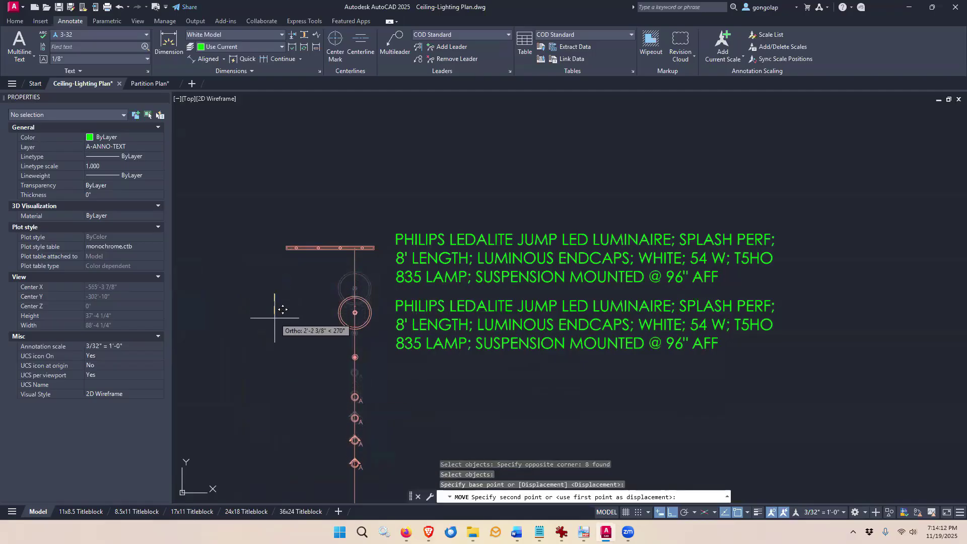
{"action": "left_click", "coordinate": [277, 320]}
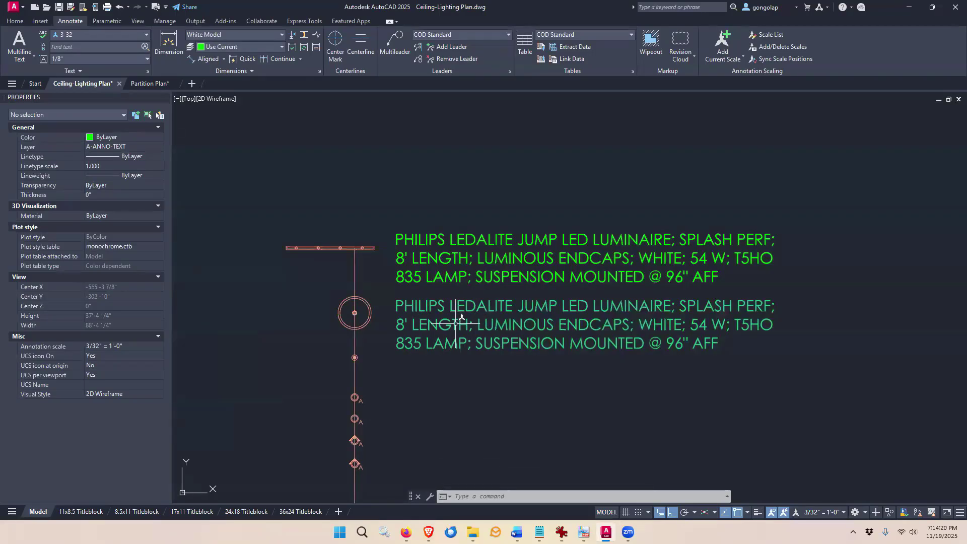
{"action": "mouse_move", "coordinate": [455, 324]}
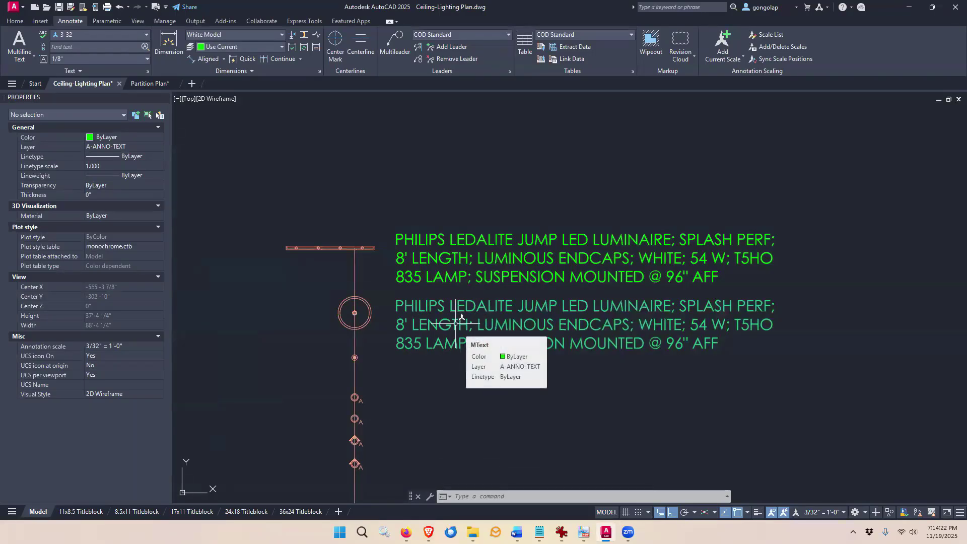
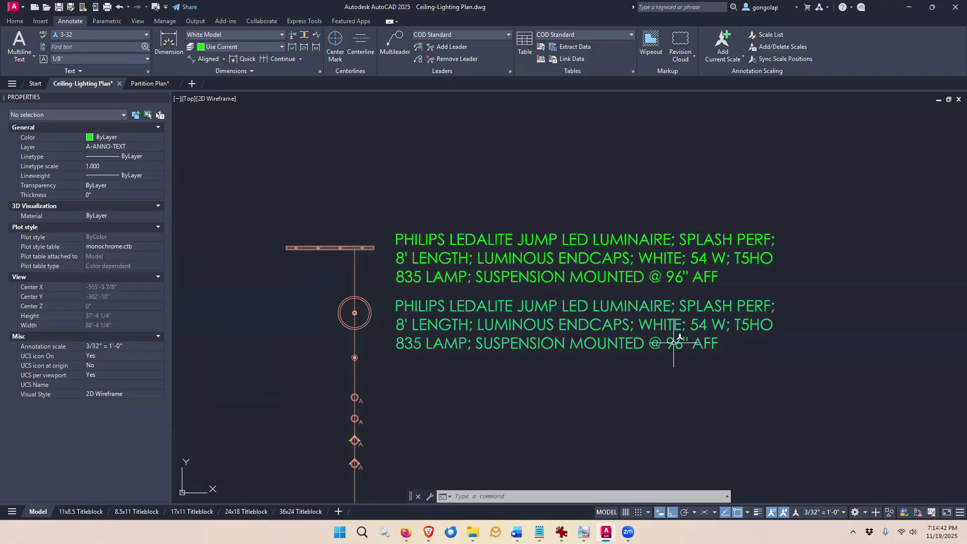
{"action": "left_click", "coordinate": [673, 343]}
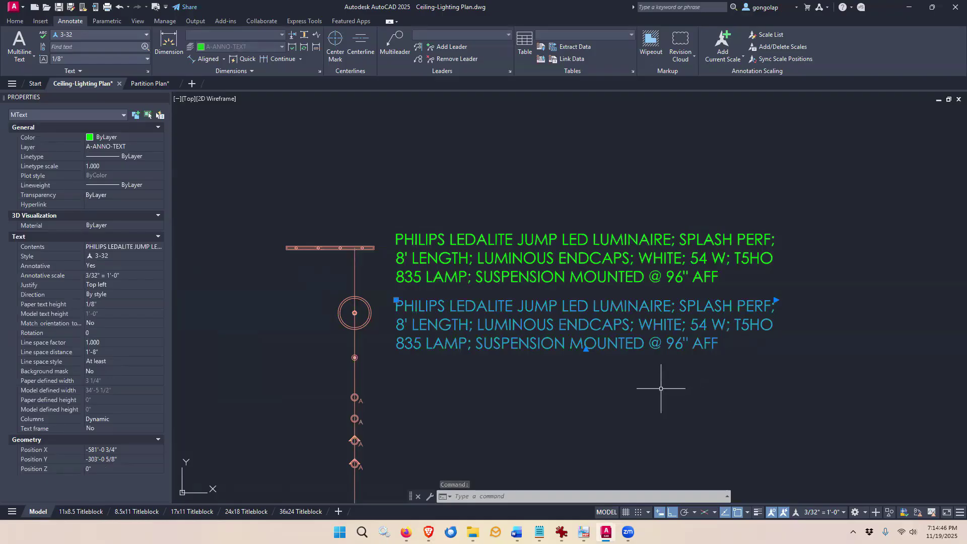
{"action": "key", "text": "Escape"}
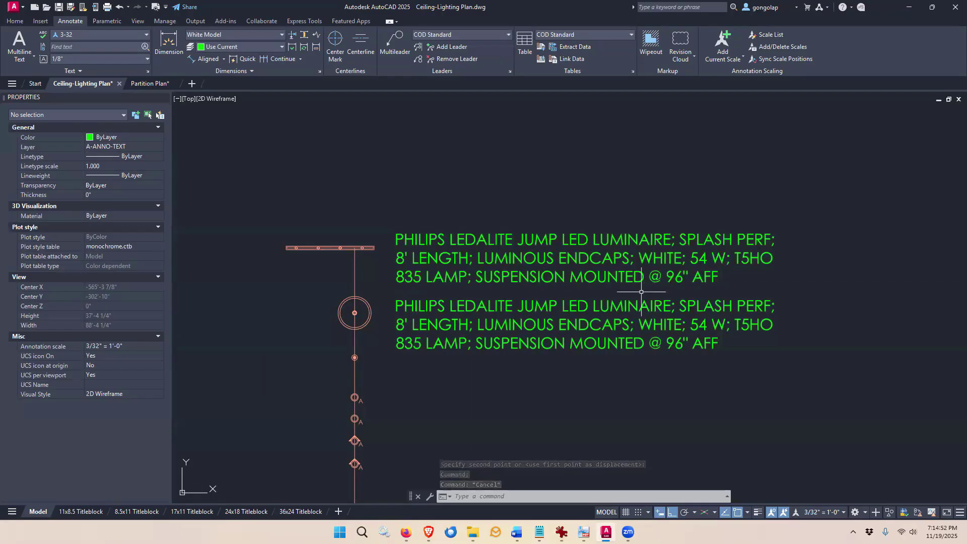
Step: Examine the finished lighting legend and the numbered notes above it, far to the west of the floor plan
{"action": "scroll", "coordinate": [641, 291], "scroll_direction": "down", "scroll_amount": 2}
{"action": "scroll", "coordinate": [641, 291], "scroll_direction": "down", "scroll_amount": 7}
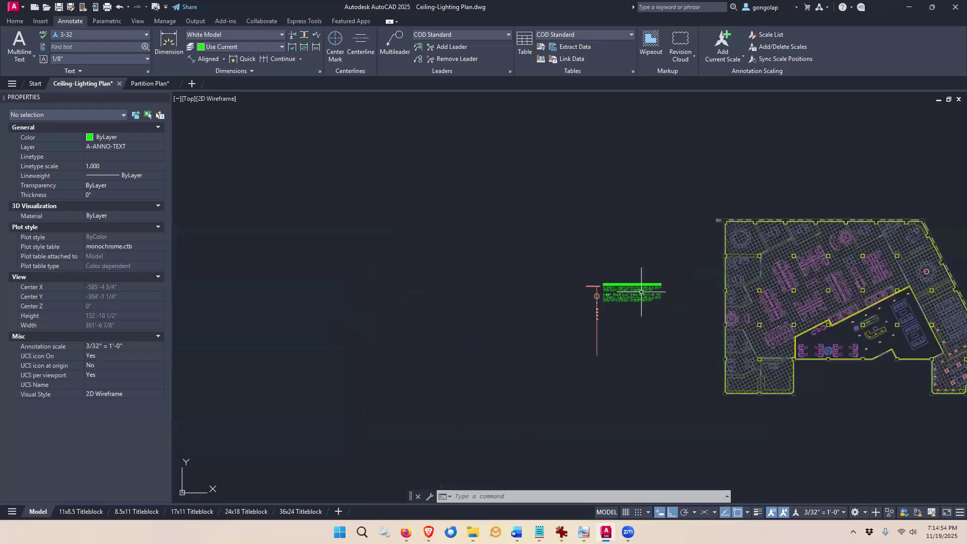
{"action": "scroll", "coordinate": [641, 291], "scroll_direction": "down", "scroll_amount": 1}
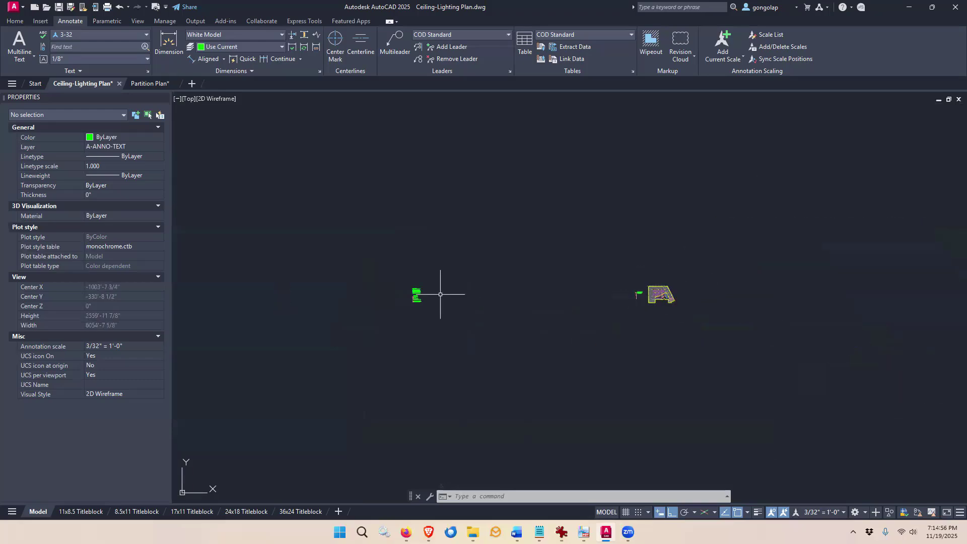
{"action": "scroll", "coordinate": [428, 292], "scroll_direction": "up", "scroll_amount": 6}
{"action": "scroll", "coordinate": [422, 316], "scroll_direction": "up", "scroll_amount": 5}
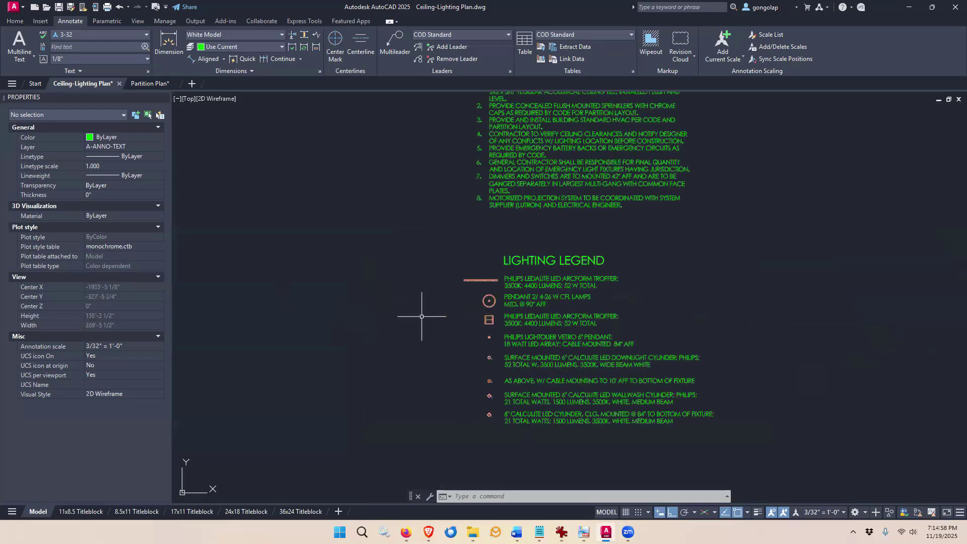
{"action": "scroll", "coordinate": [465, 337], "scroll_direction": "up", "scroll_amount": 1}
{"action": "middle_click_drag", "start_coordinate": [446, 344], "coordinate": [333, 303]}
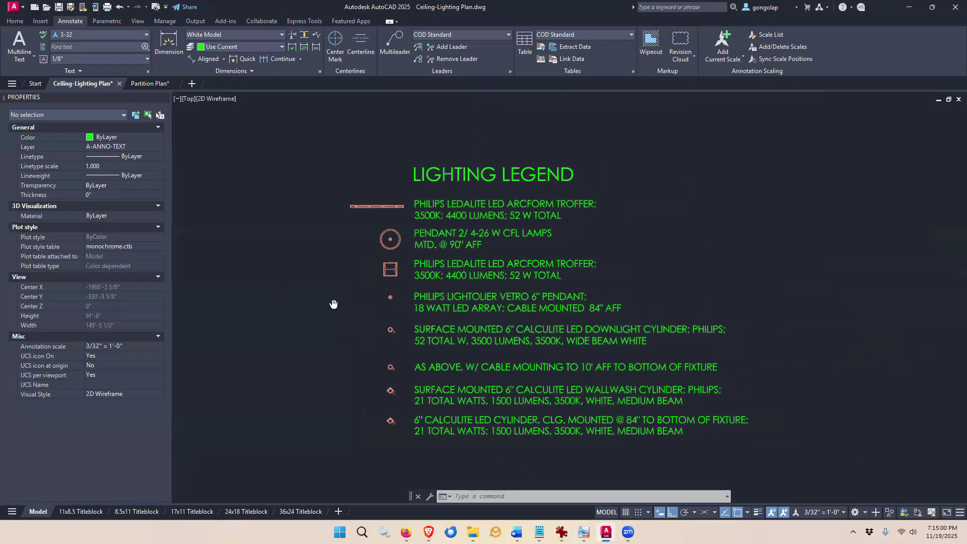
{"action": "scroll", "coordinate": [333, 303], "scroll_direction": "down", "scroll_amount": 2}
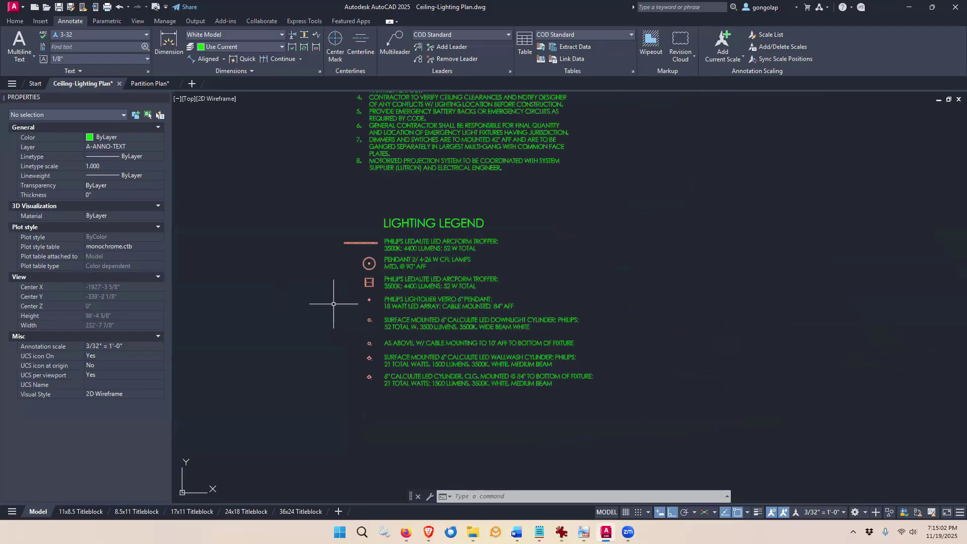
{"action": "middle_click_drag", "start_coordinate": [334, 303], "coordinate": [330, 408]}
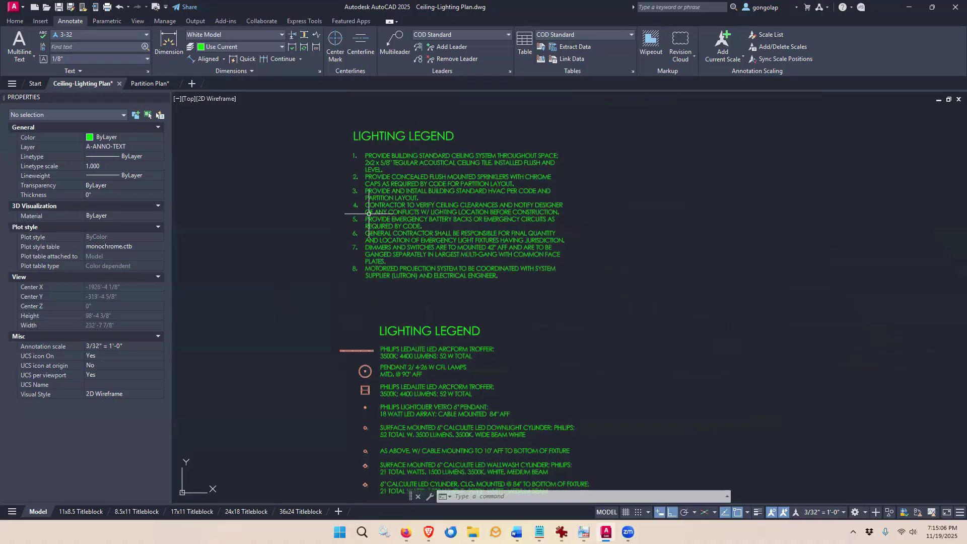
Step: Change the heading above the numbered ceiling notes to "REFLECTED CEILING NOTES"
{"action": "middle_click_drag", "start_coordinate": [422, 136], "coordinate": [418, 170]}
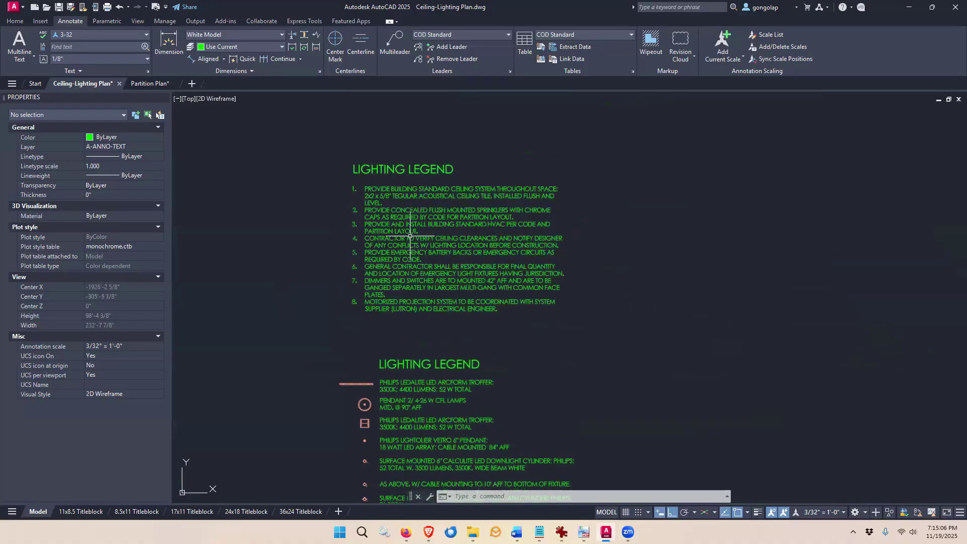
{"action": "double_click", "coordinate": [418, 169]}
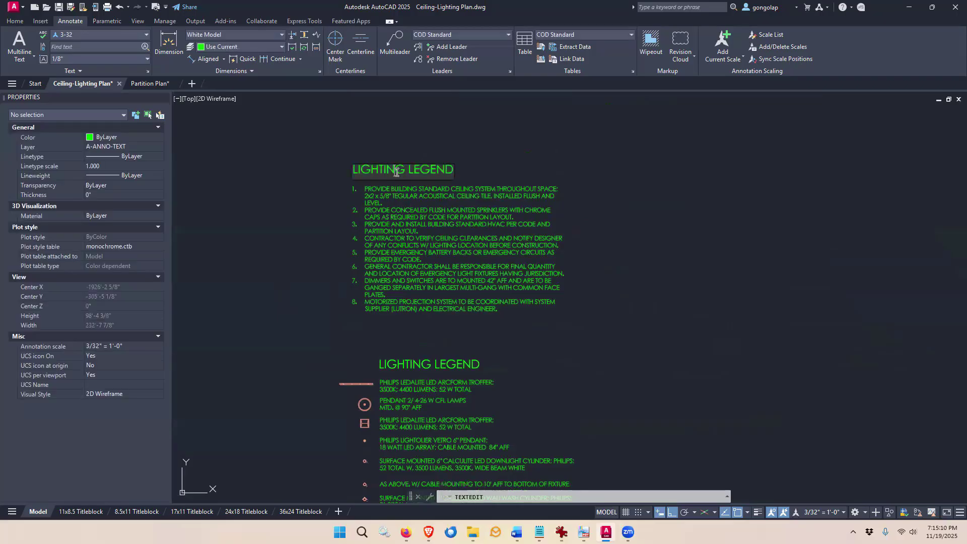
{"action": "left_click_drag", "start_coordinate": [396, 172], "coordinate": [451, 172]}
{"action": "type", "text": "RE"}
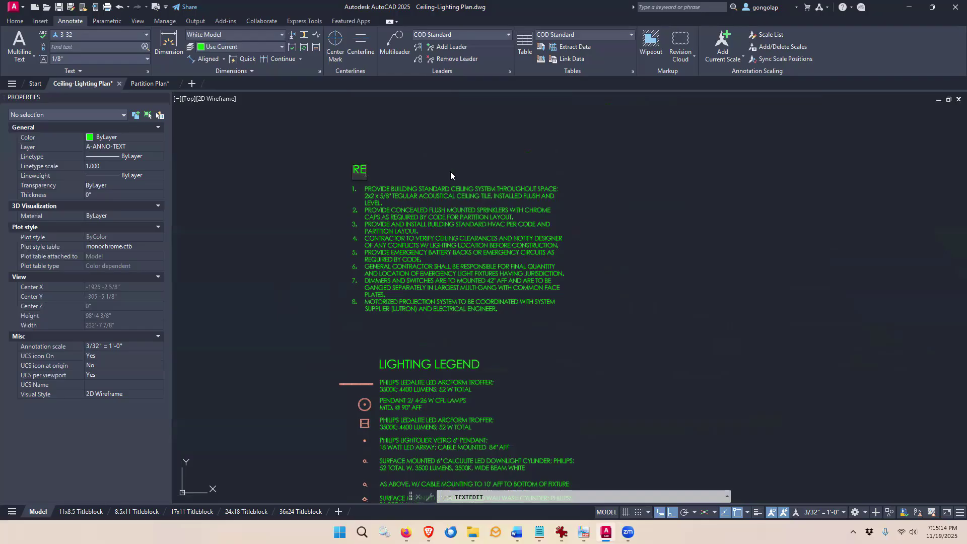
{"action": "type", "text": "FLECTED C"}
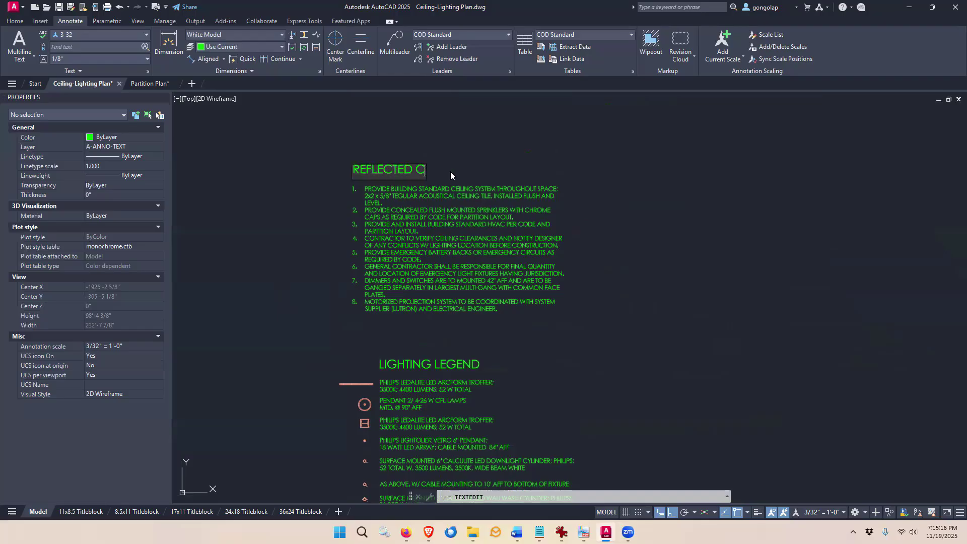
{"action": "type", "text": "EILING NOTES"}
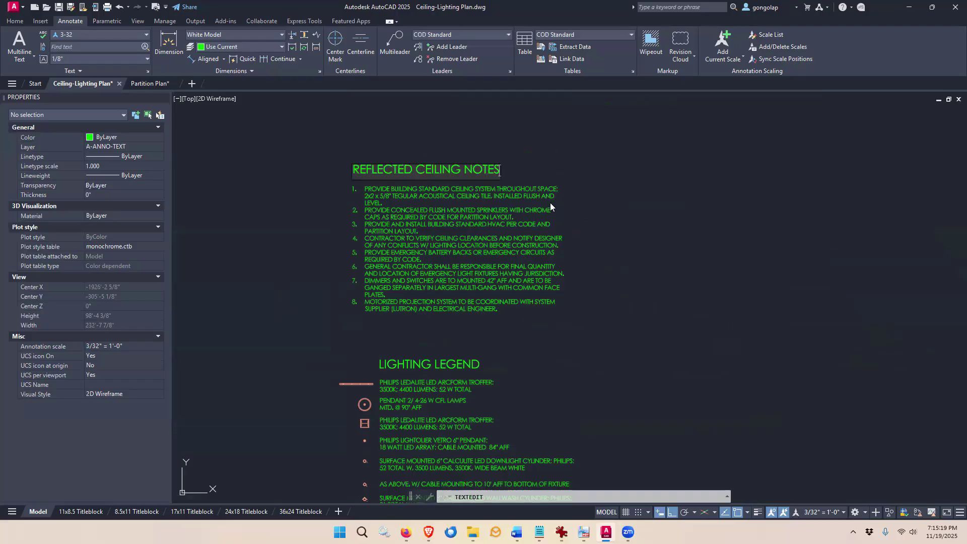
{"action": "key", "text": "Return"}
{"action": "key", "text": "Escape"}
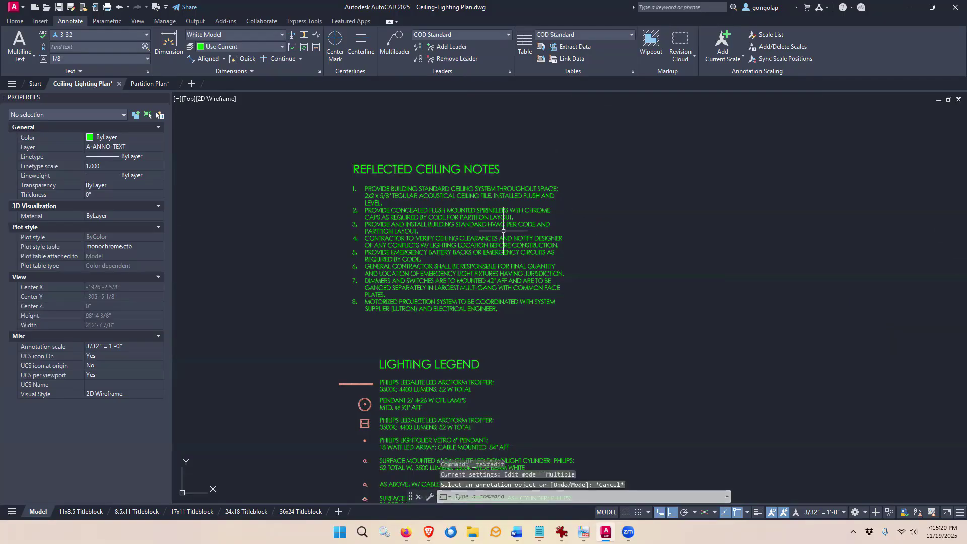
Step: Check the finished lighting legend's symbols and descriptions, and save the Ceiling-Lighting Plan drawing
{"action": "scroll", "coordinate": [319, 246], "scroll_direction": "down", "scroll_amount": 3}
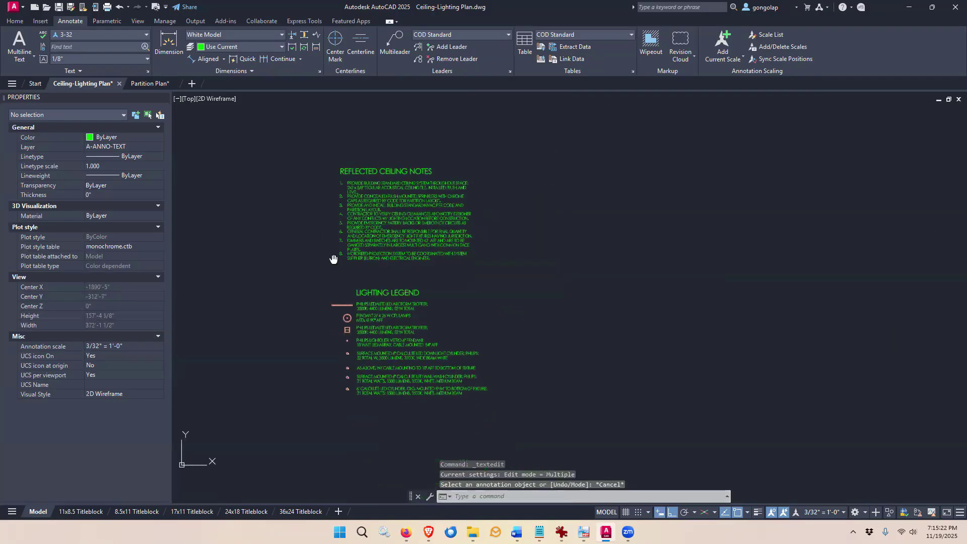
{"action": "scroll", "coordinate": [325, 357], "scroll_direction": "up", "scroll_amount": 2}
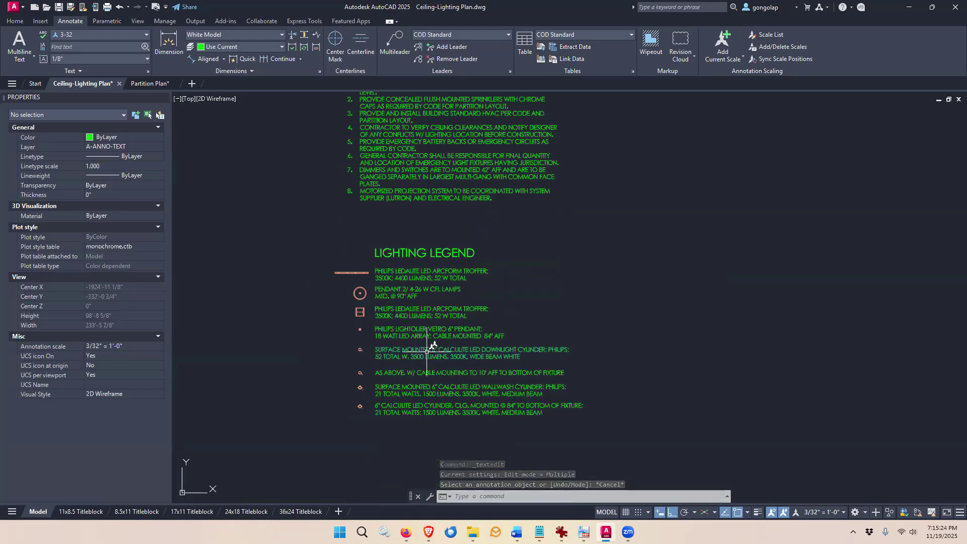
{"action": "scroll", "coordinate": [401, 428], "scroll_direction": "up", "scroll_amount": 3}
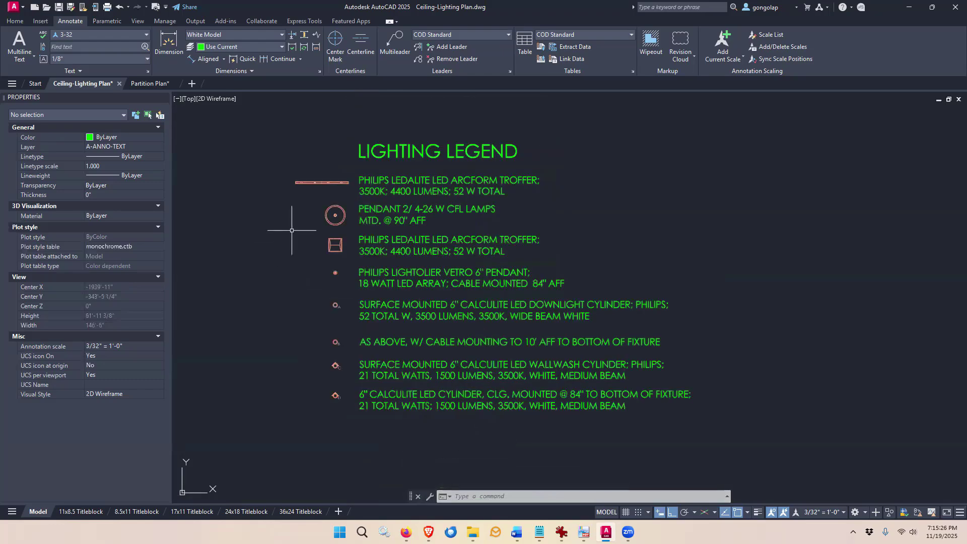
{"action": "scroll", "coordinate": [349, 398], "scroll_direction": "up", "scroll_amount": 1}
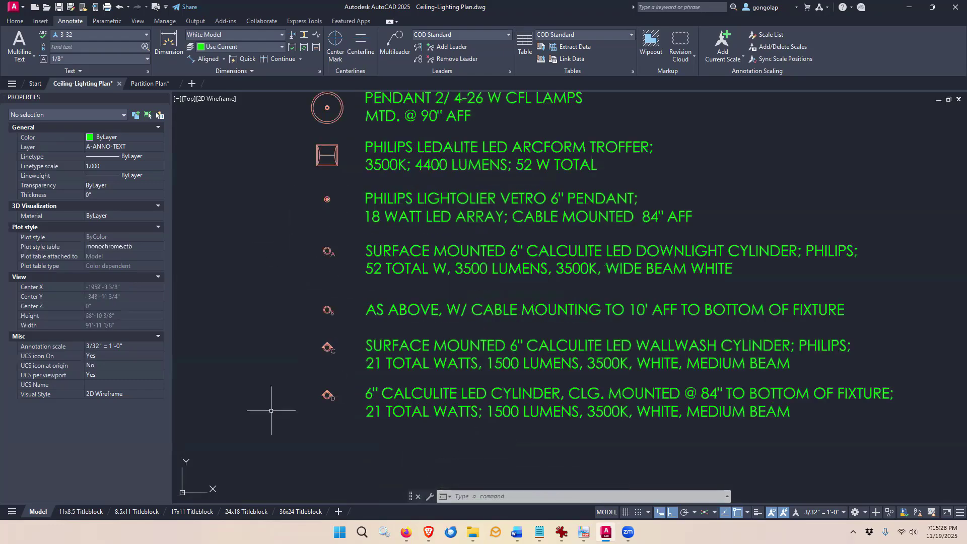
{"action": "scroll", "coordinate": [270, 403], "scroll_direction": "down", "scroll_amount": 5}
{"action": "middle_click_drag", "start_coordinate": [284, 376], "coordinate": [318, 367]}
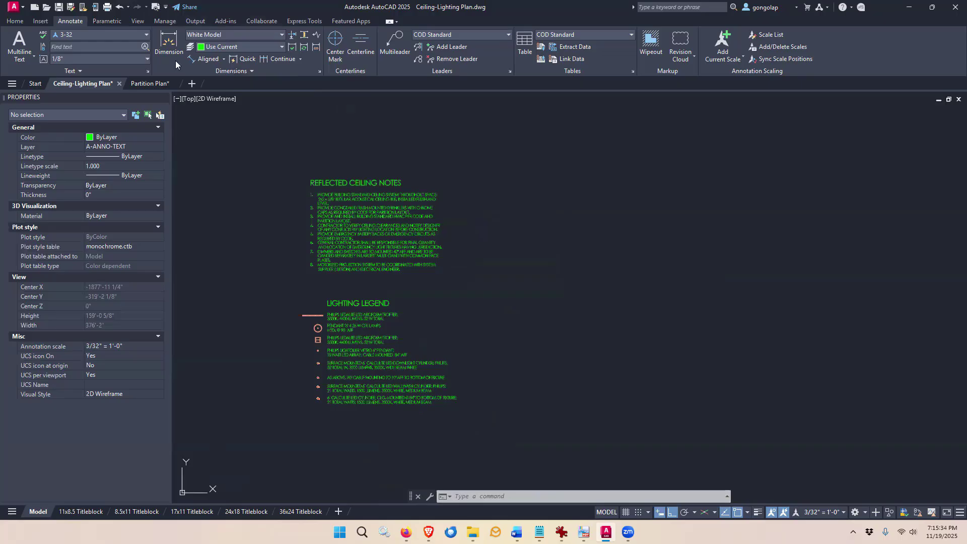
{"action": "left_click", "coordinate": [59, 7]}
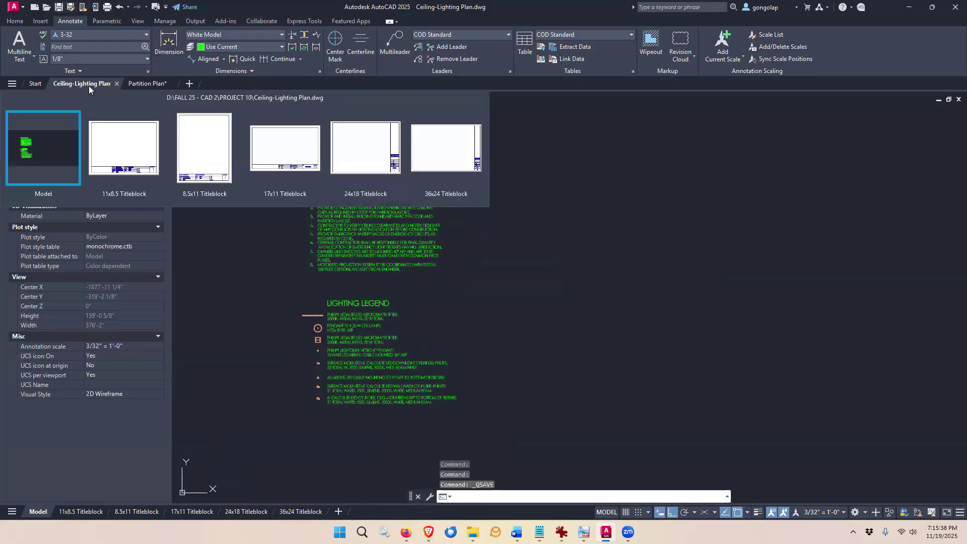
Step: Switch to the Partition Plan drawing and reload its modified Ceiling-Lighting Plan xref
{"action": "mouse_move", "coordinate": [148, 87]}
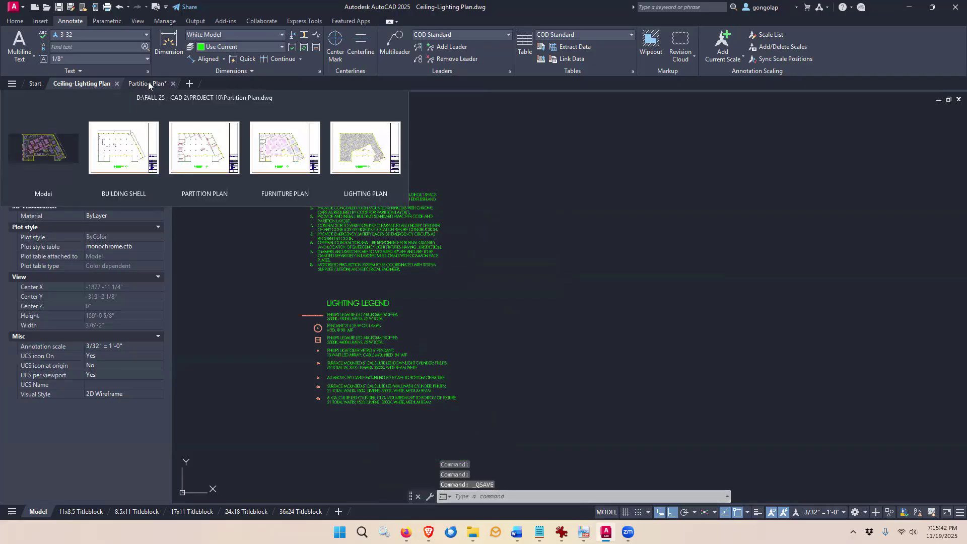
{"action": "left_click", "coordinate": [149, 84]}
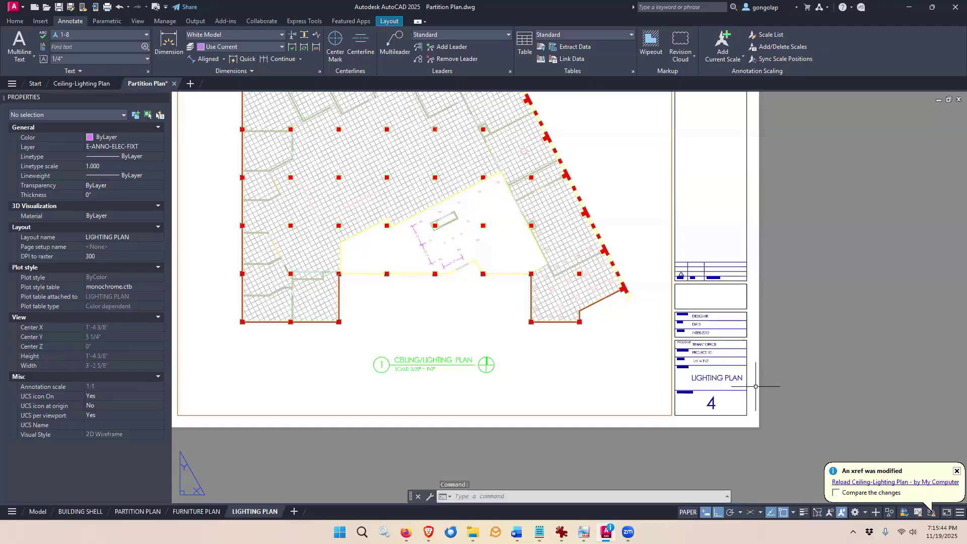
{"action": "left_click", "coordinate": [901, 483]}
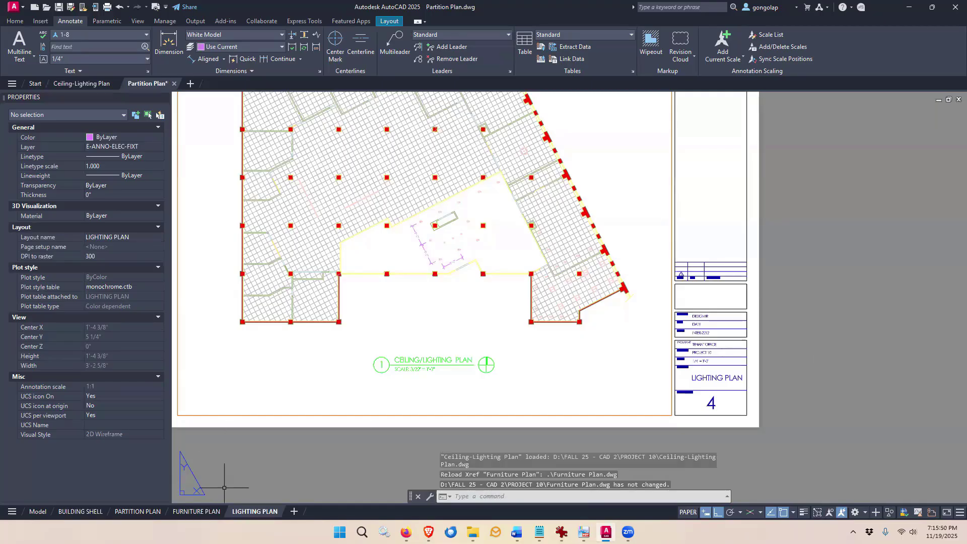
Step: Examine the reflected ceiling notes and lighting legend in model space, far to the west of the floor plan
{"action": "left_click", "coordinate": [39, 512]}
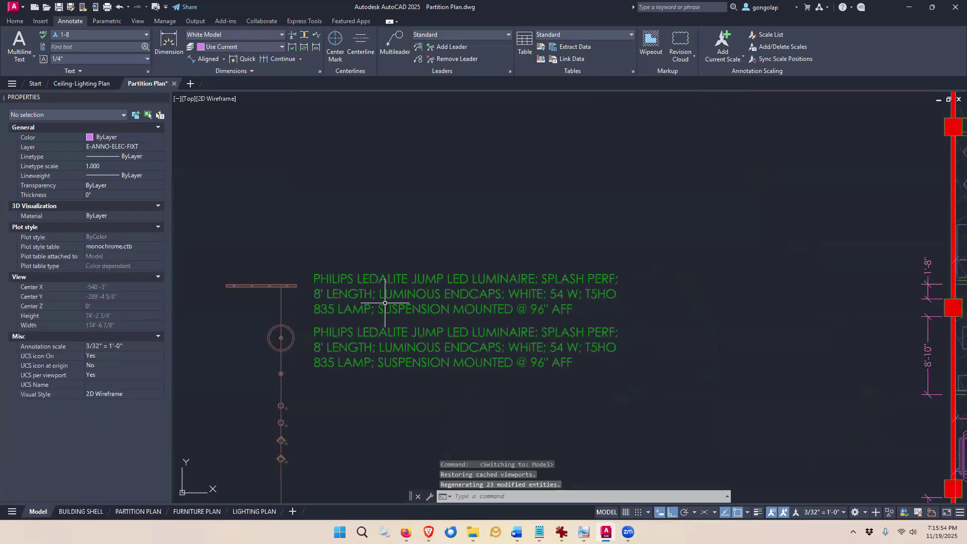
{"action": "scroll", "coordinate": [565, 330], "scroll_direction": "down", "scroll_amount": 8}
{"action": "scroll", "coordinate": [410, 330], "scroll_direction": "down", "scroll_amount": 2}
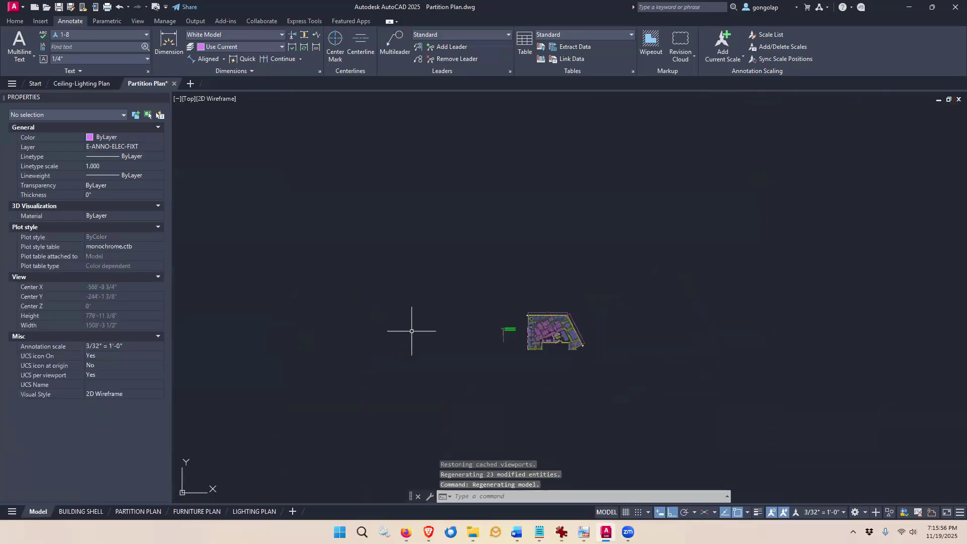
{"action": "scroll", "coordinate": [231, 327], "scroll_direction": "down", "scroll_amount": 3}
{"action": "middle_click_drag", "start_coordinate": [231, 328], "coordinate": [357, 329]}
{"action": "scroll", "coordinate": [357, 329], "scroll_direction": "up", "scroll_amount": 15}
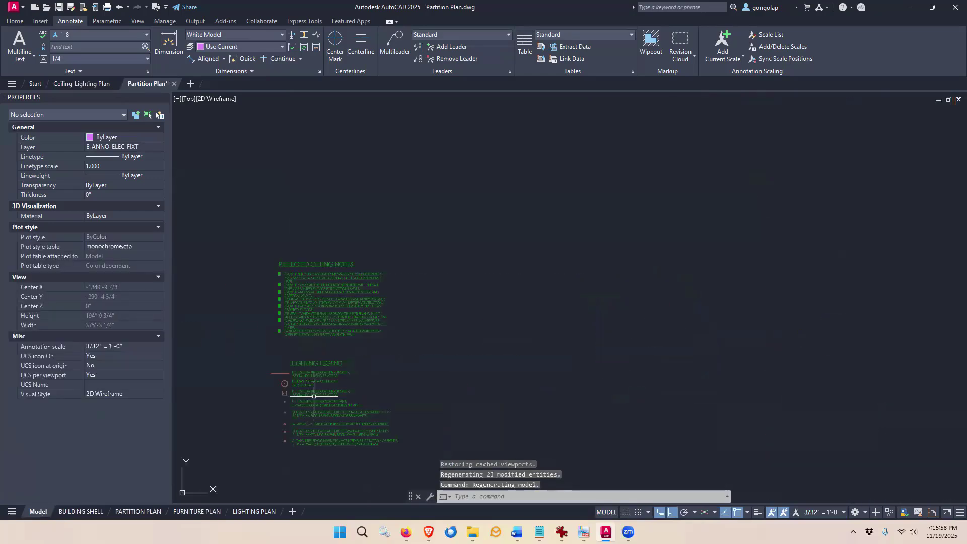
{"action": "scroll", "coordinate": [352, 284], "scroll_direction": "down", "scroll_amount": 10}
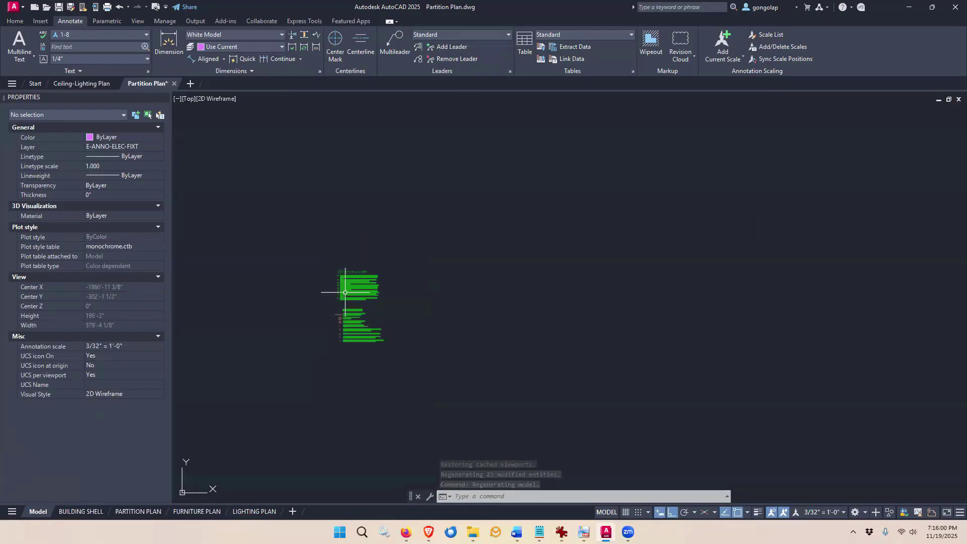
{"action": "scroll", "coordinate": [383, 341], "scroll_direction": "up", "scroll_amount": 2}
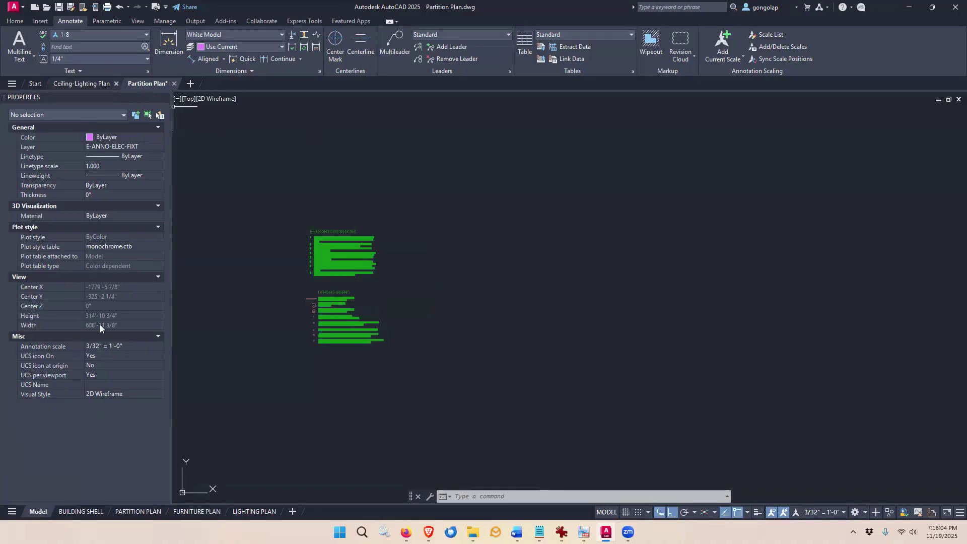
Step: Create a rectangular viewport about 3 1/8" wide and 5 3/4" high on the LIGHTING PLAN layout, northeast of the floor plan
{"action": "left_click", "coordinate": [261, 513]}
{"action": "scroll", "coordinate": [413, 353], "scroll_direction": "down", "scroll_amount": 3}
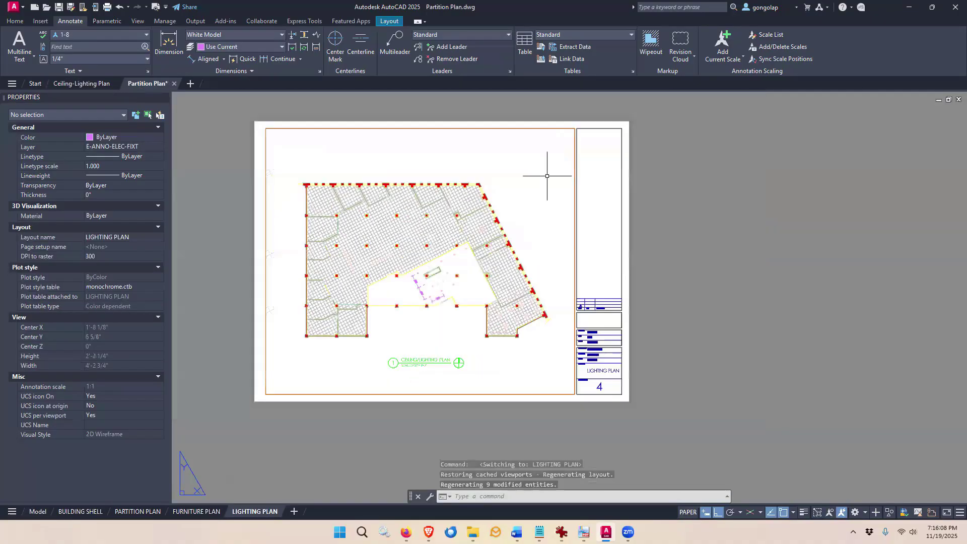
{"action": "scroll", "coordinate": [547, 176], "scroll_direction": "up", "scroll_amount": 2}
{"action": "scroll", "coordinate": [605, 169], "scroll_direction": "down", "scroll_amount": 2}
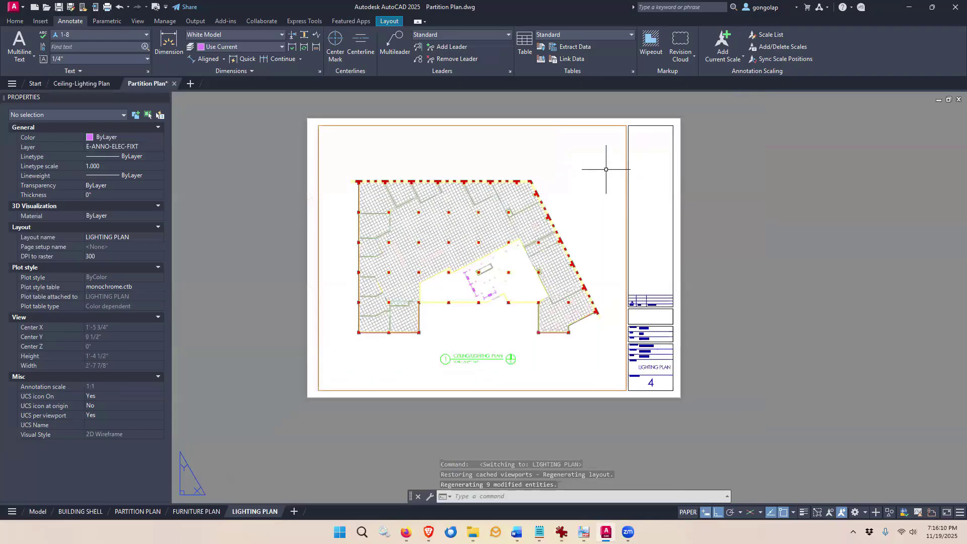
{"action": "left_click", "coordinate": [392, 21]}
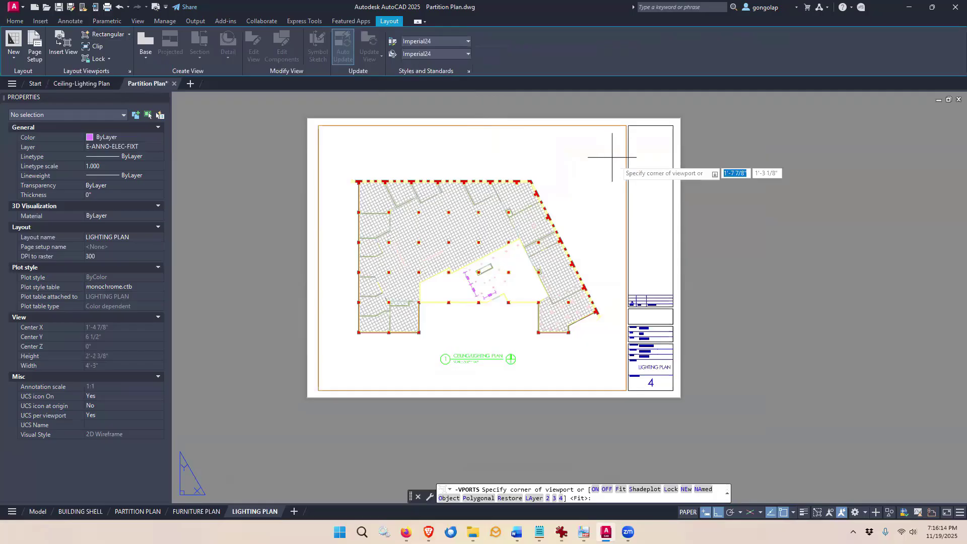
{"action": "left_click", "coordinate": [572, 136]}
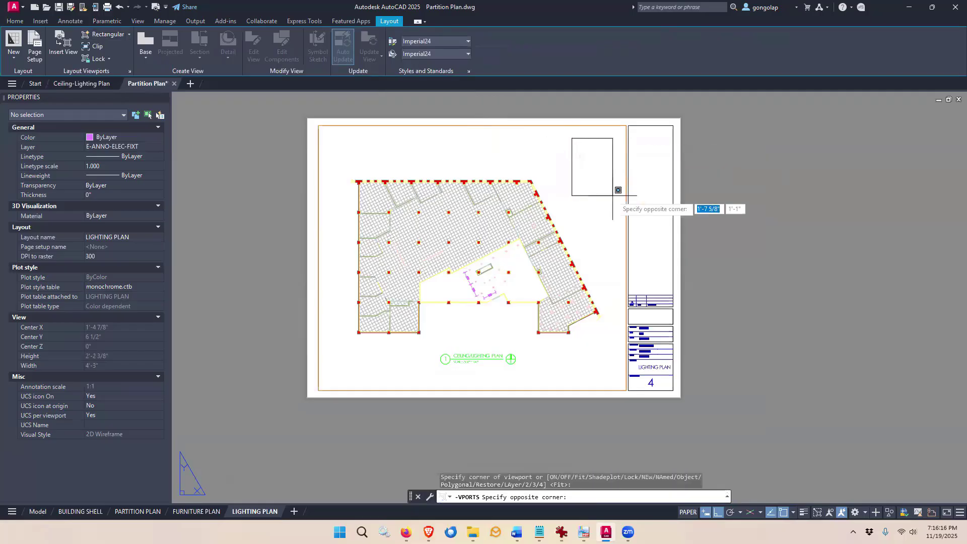
{"action": "scroll", "coordinate": [626, 223], "scroll_direction": "up", "scroll_amount": 4}
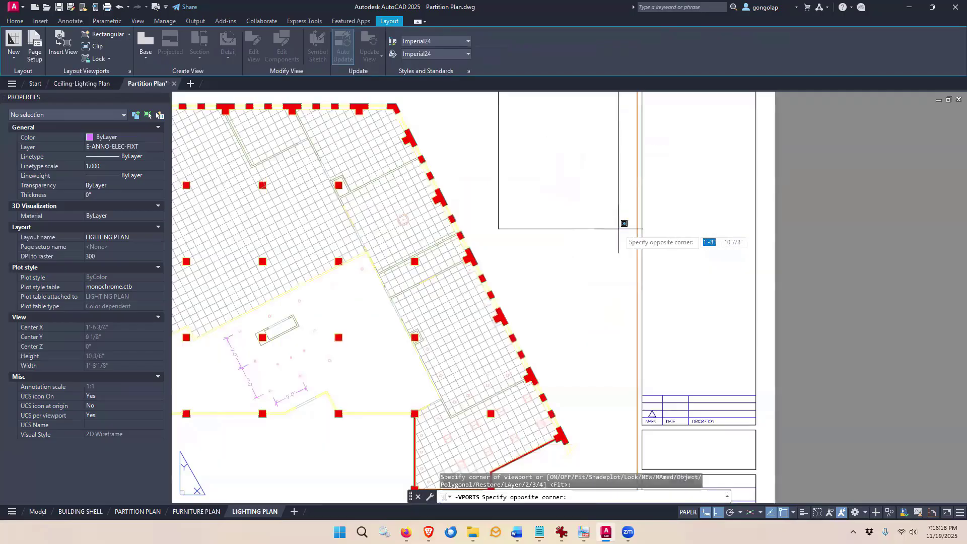
{"action": "left_click", "coordinate": [619, 230]}
{"action": "scroll", "coordinate": [585, 310], "scroll_direction": "down", "scroll_amount": 2}
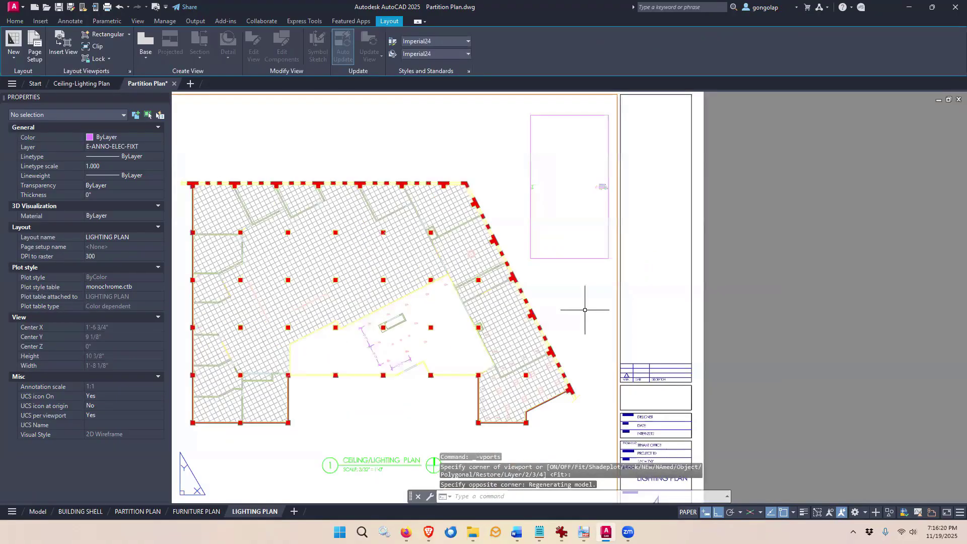
Step: Move the new small viewport to the VIEWPORTS layer
{"action": "left_click", "coordinate": [594, 258]}
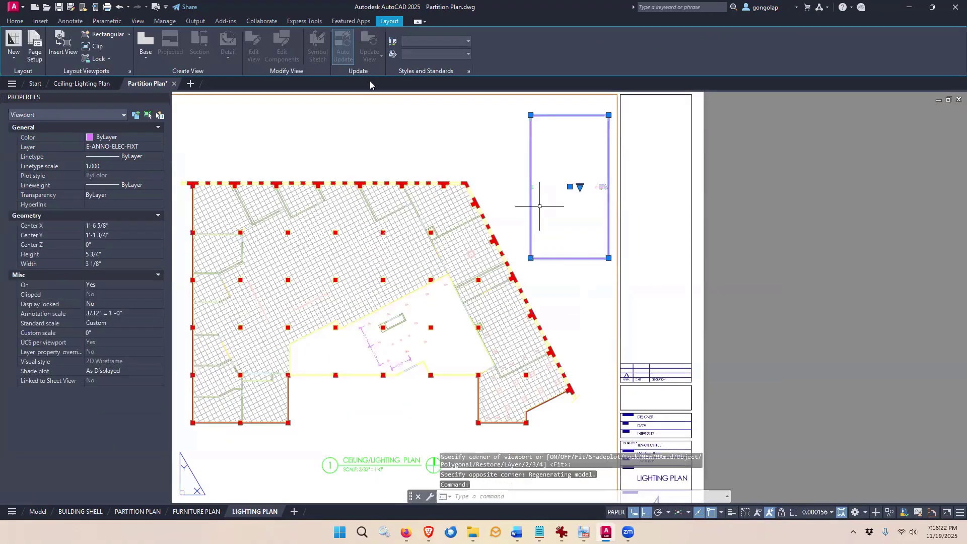
{"action": "left_click", "coordinate": [15, 22]}
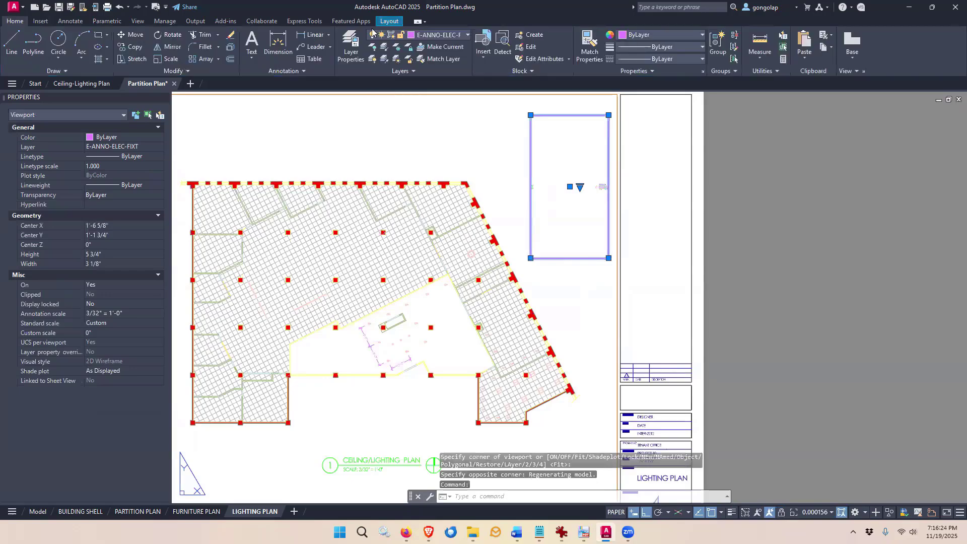
{"action": "left_click", "coordinate": [433, 36]}
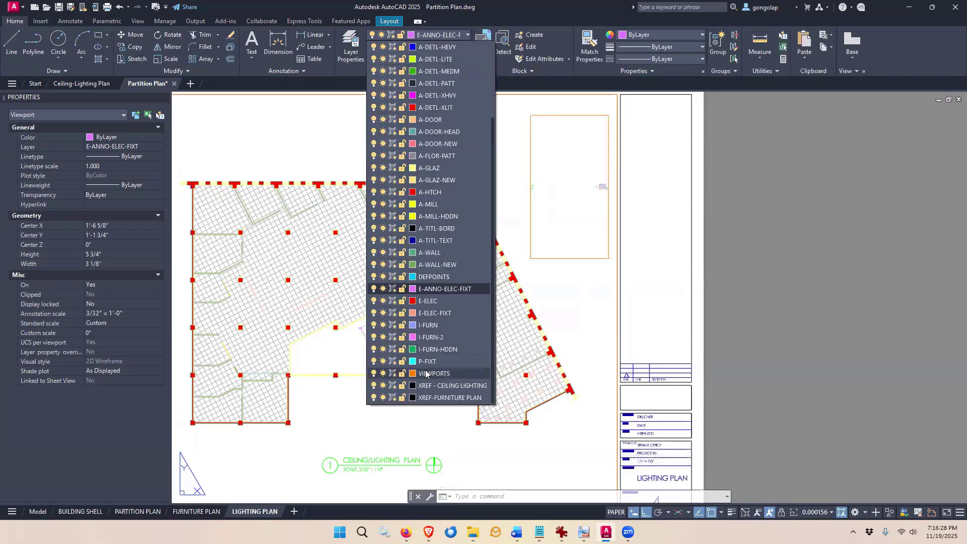
{"action": "left_click", "coordinate": [425, 373]}
{"action": "key", "text": "Escape"}
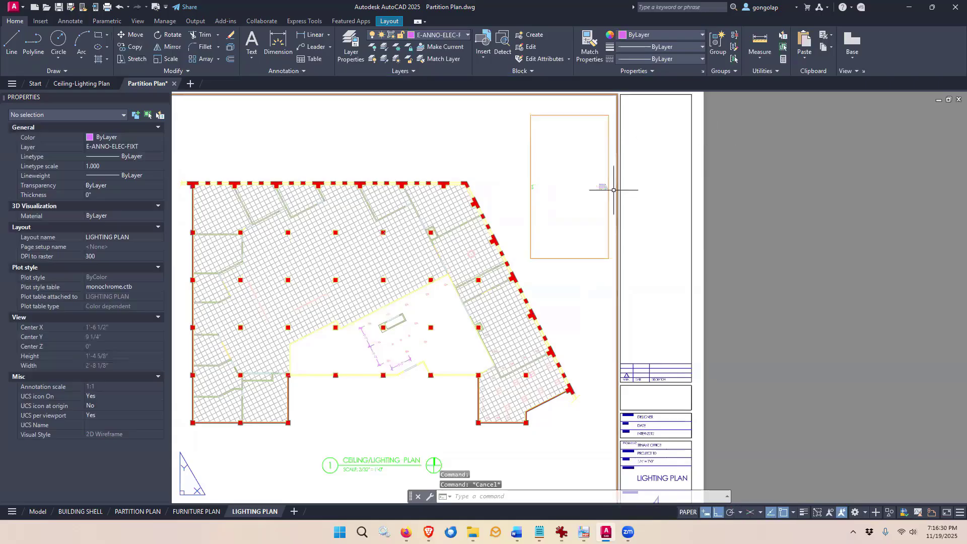
Step: Compare the extents of the large plan viewport with the new small viewport nested inside it
{"action": "scroll", "coordinate": [562, 180], "scroll_direction": "up", "scroll_amount": 2}
{"action": "scroll", "coordinate": [582, 281], "scroll_direction": "down", "scroll_amount": 3}
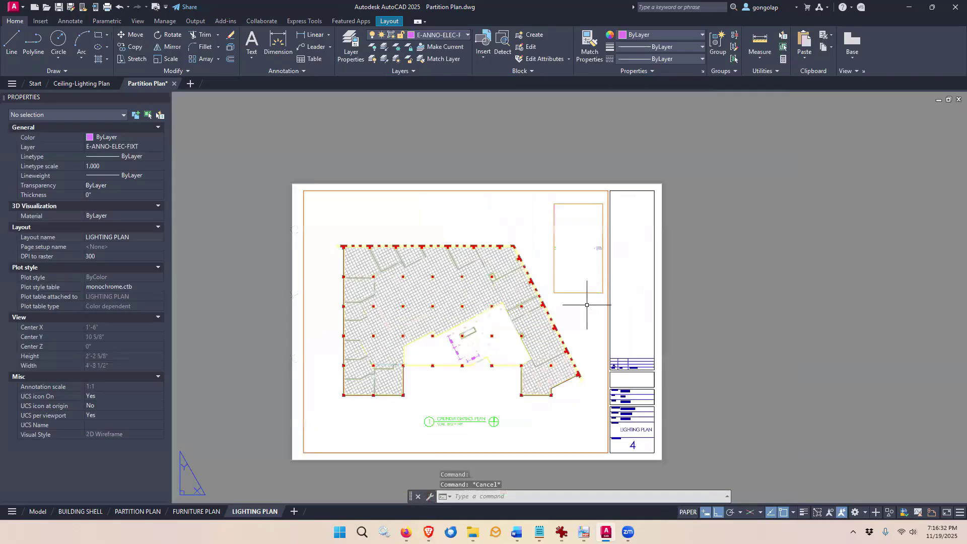
{"action": "scroll", "coordinate": [587, 305], "scroll_direction": "up", "scroll_amount": 2}
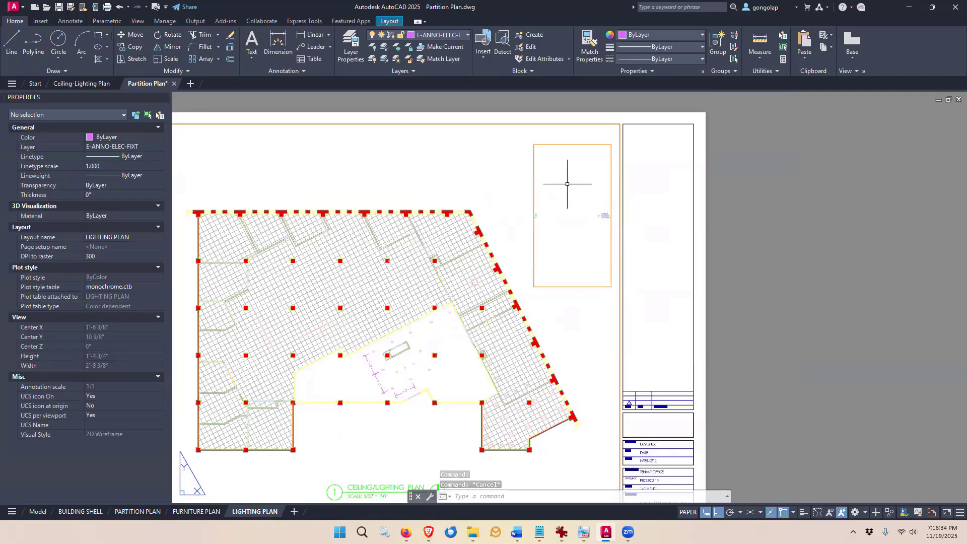
{"action": "left_click", "coordinate": [555, 124]}
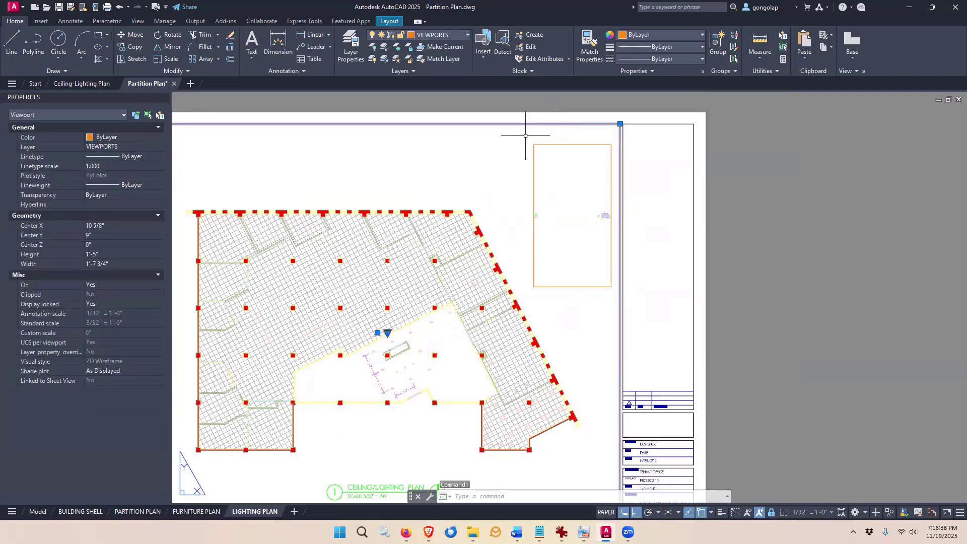
{"action": "left_click", "coordinate": [539, 145]}
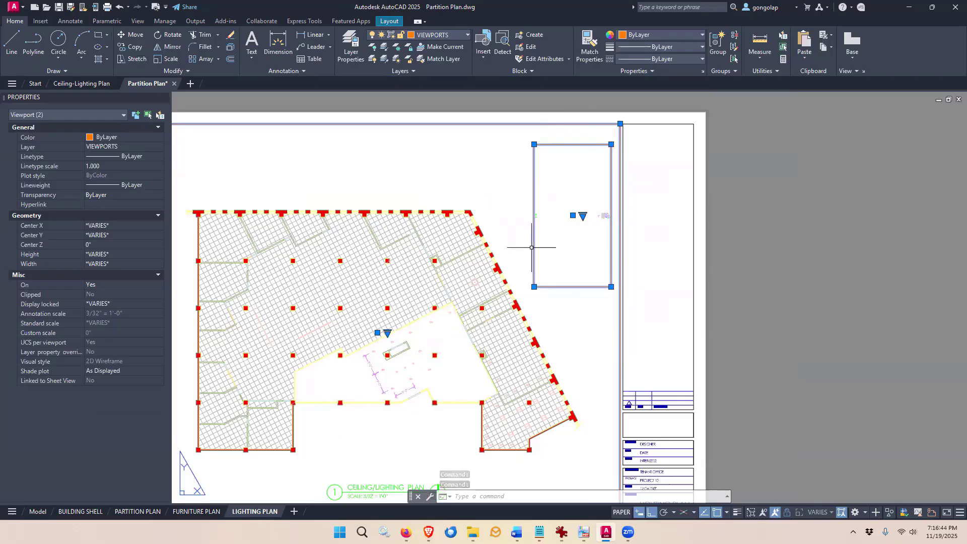
{"action": "key", "text": "Escape"}
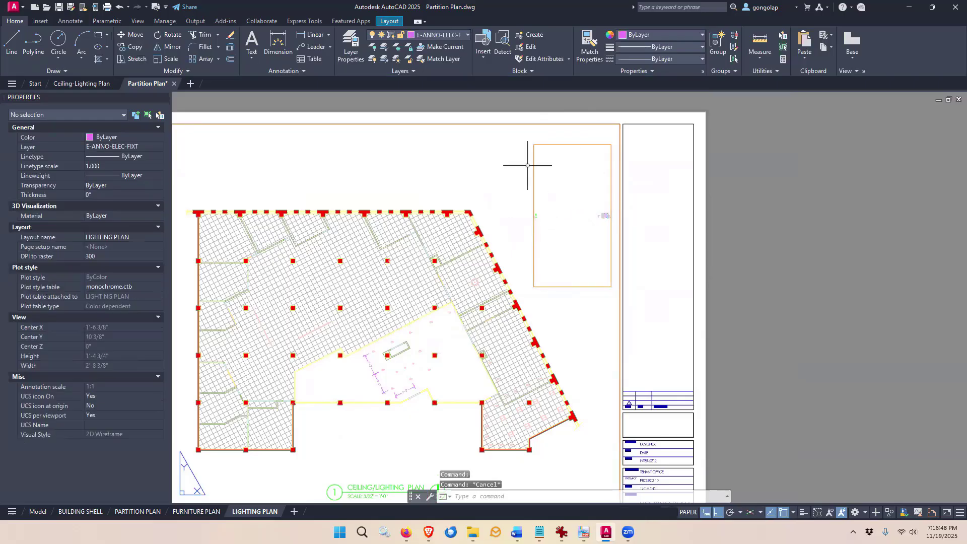
Step: Try to activate the small viewport nested inside the locked plan viewport, returning to paper space after each attempt
{"action": "double_click", "coordinate": [502, 160]}
{"action": "scroll", "coordinate": [504, 158], "scroll_direction": "down", "scroll_amount": 2}
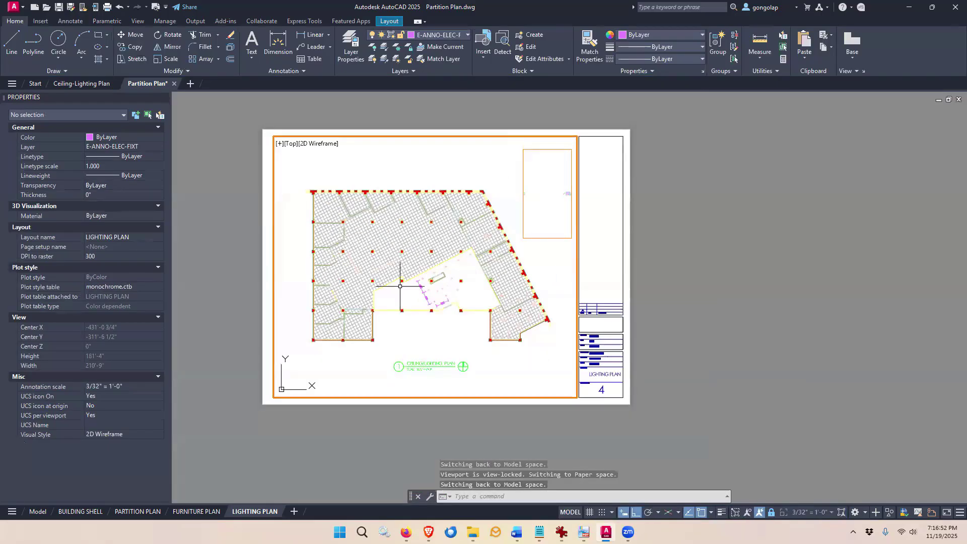
{"action": "key", "text": "Escape"}
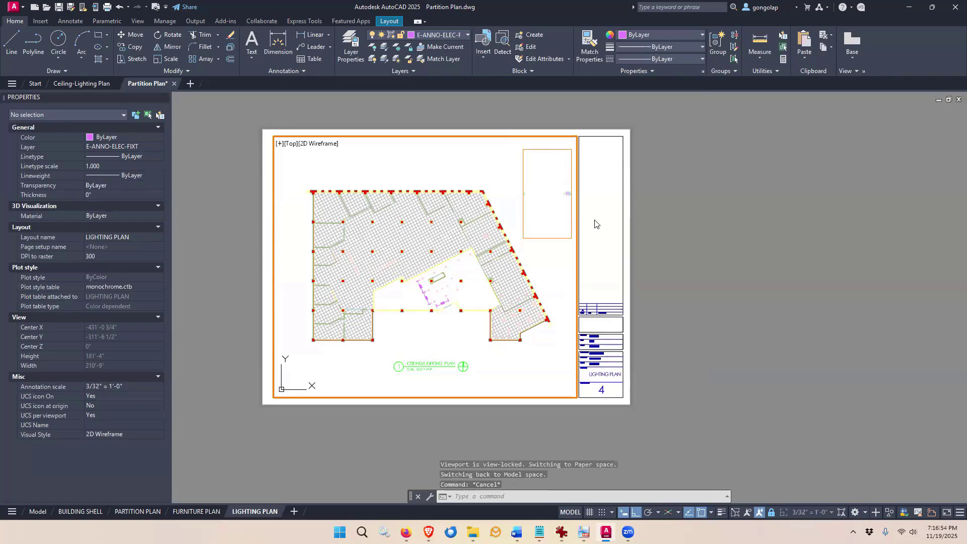
{"action": "double_click", "coordinate": [595, 222]}
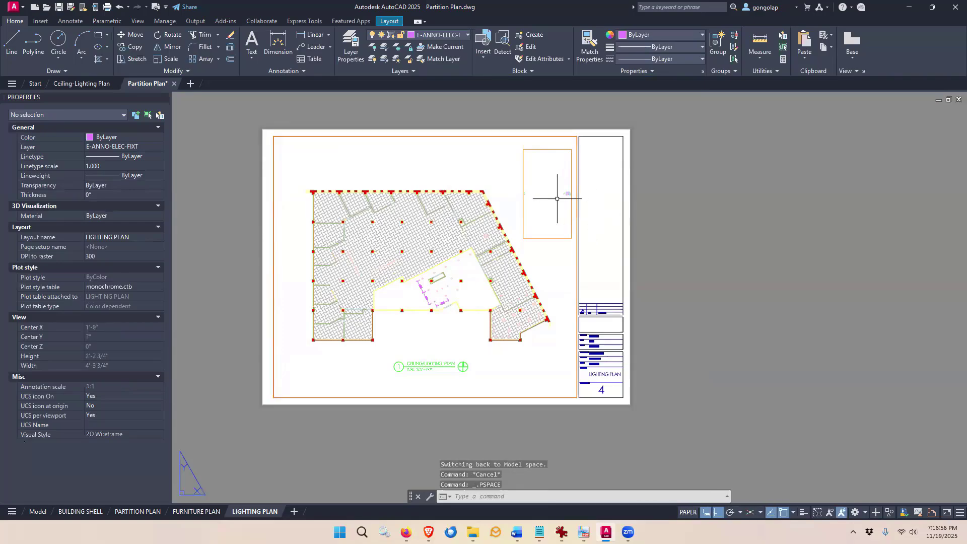
{"action": "double_click", "coordinate": [549, 168]}
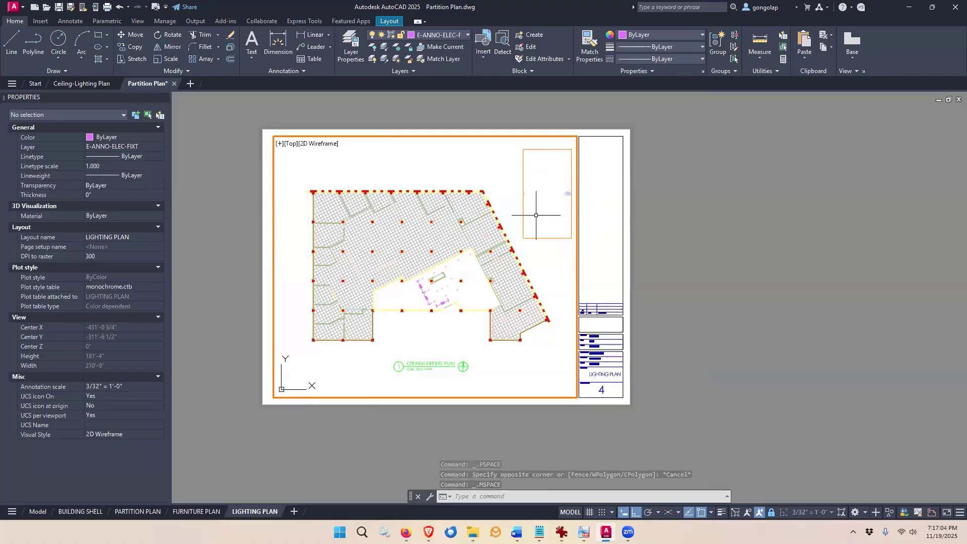
{"action": "double_click", "coordinate": [615, 210]}
{"action": "scroll", "coordinate": [587, 191], "scroll_direction": "up", "scroll_amount": 2}
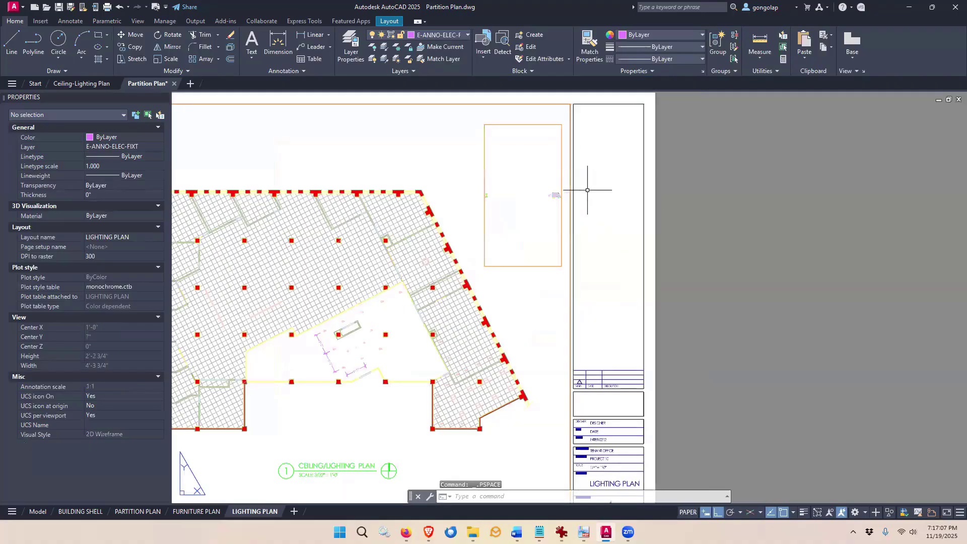
Step: Stretch the small viewport eastward to about 4 1/8" wide so it extends past the plan viewport's edge into the title block
{"action": "left_click", "coordinate": [562, 228]}
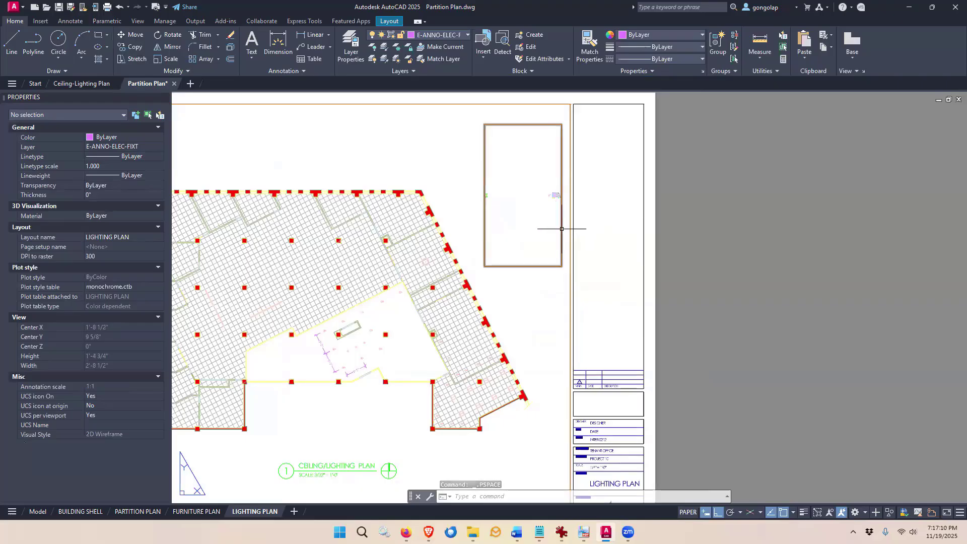
{"action": "left_click", "coordinate": [562, 266]}
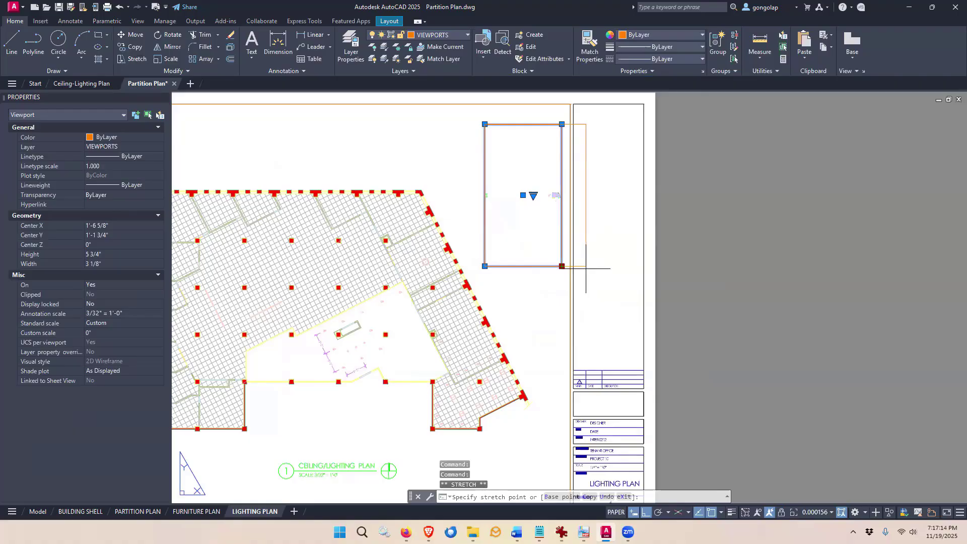
{"action": "left_click", "coordinate": [585, 269]}
{"action": "scroll", "coordinate": [621, 217], "scroll_direction": "down", "scroll_amount": 2}
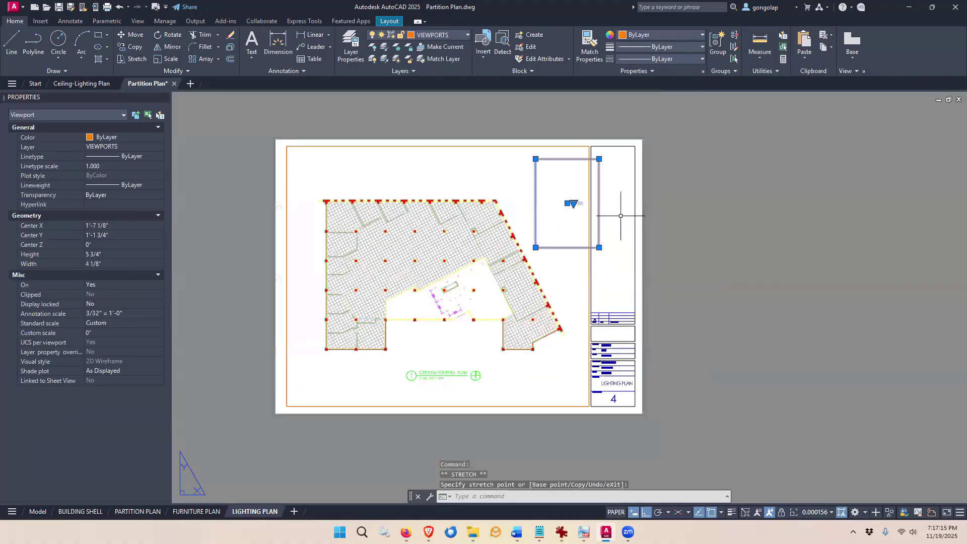
Step: Check the overlap between the two viewports and activate the small one through its part outside the plan viewport
{"action": "left_click", "coordinate": [582, 145]}
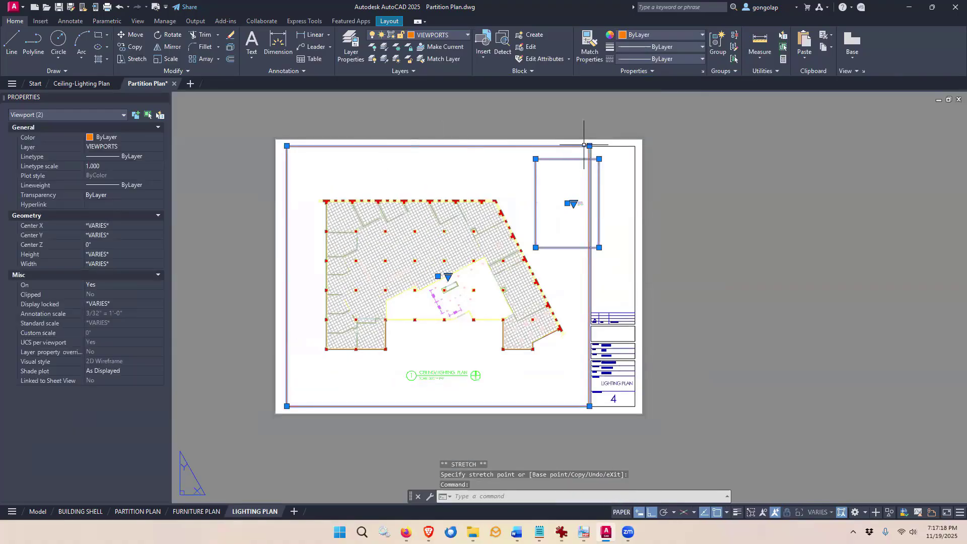
{"action": "scroll", "coordinate": [611, 227], "scroll_direction": "up", "scroll_amount": 1}
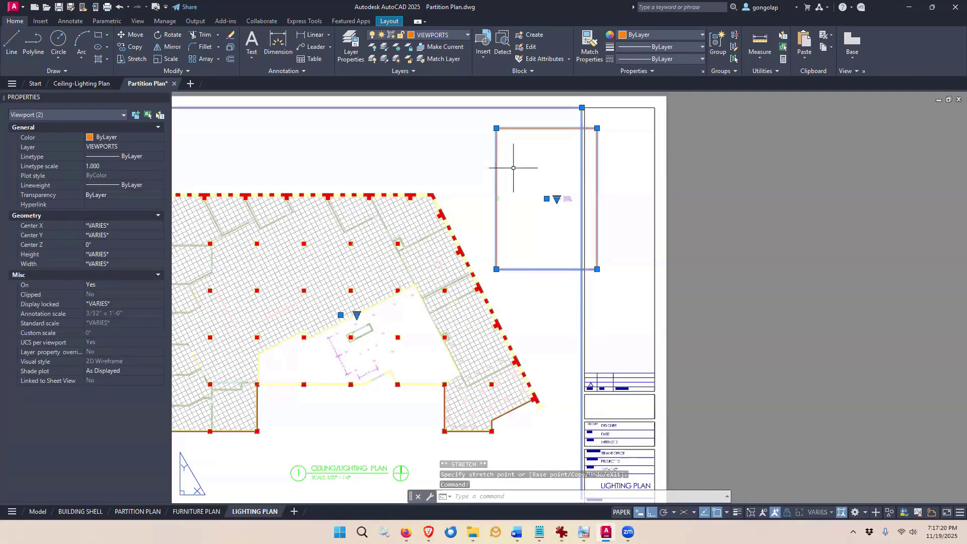
{"action": "key", "text": "Escape"}
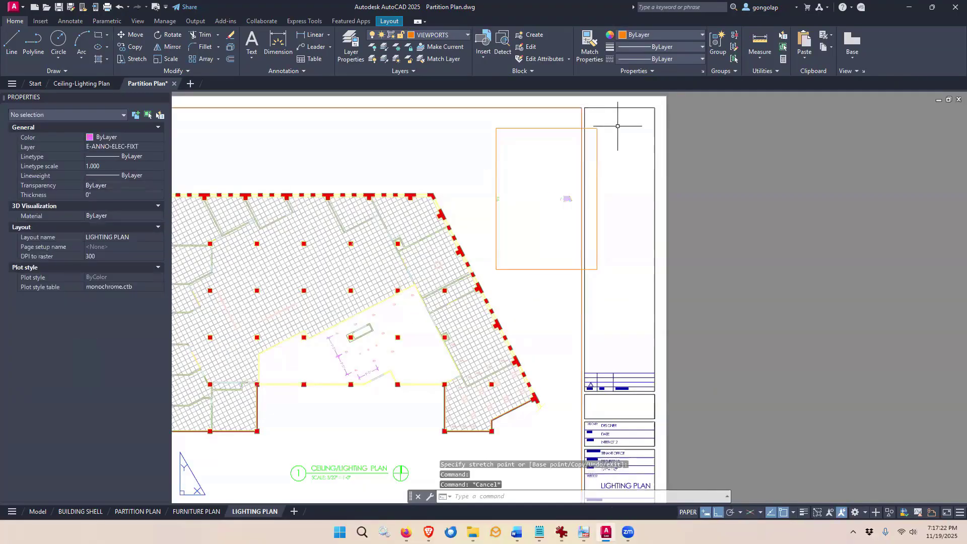
{"action": "double_click", "coordinate": [593, 153]}
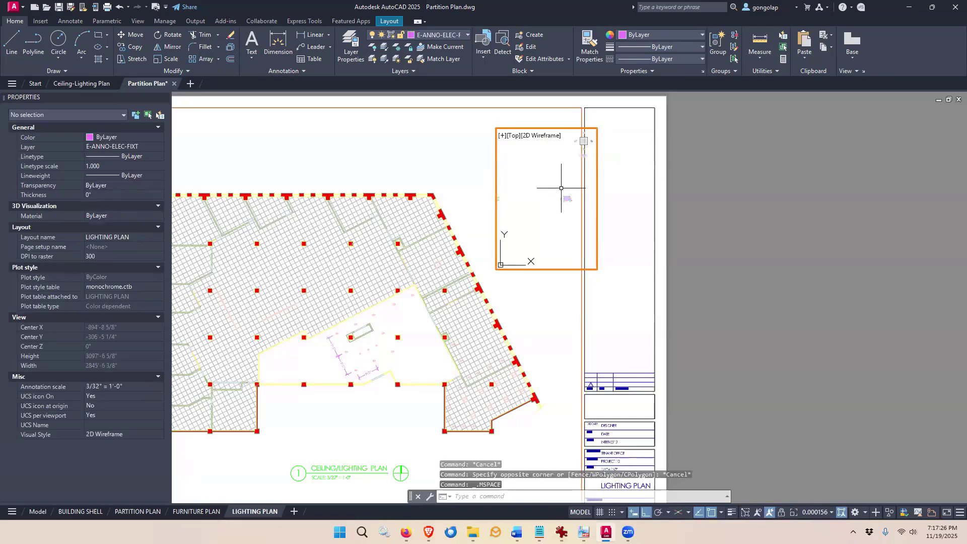
Step: Center the ceiling notes and lighting legend in the active small viewport and set its scale to 3/32" = 1'-0"
{"action": "scroll", "coordinate": [532, 204], "scroll_direction": "up", "scroll_amount": 4}
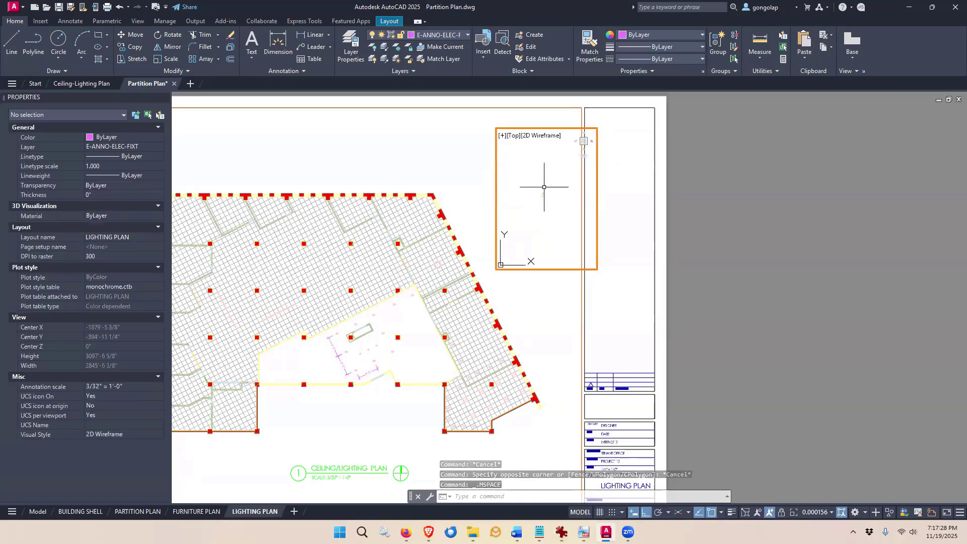
{"action": "scroll", "coordinate": [540, 185], "scroll_direction": "up", "scroll_amount": 8}
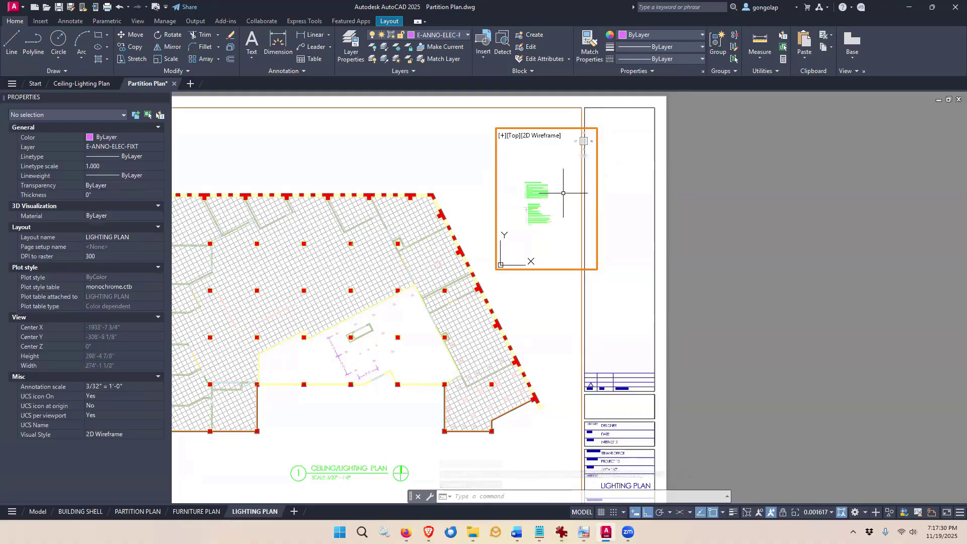
{"action": "scroll", "coordinate": [529, 211], "scroll_direction": "up", "scroll_amount": 2}
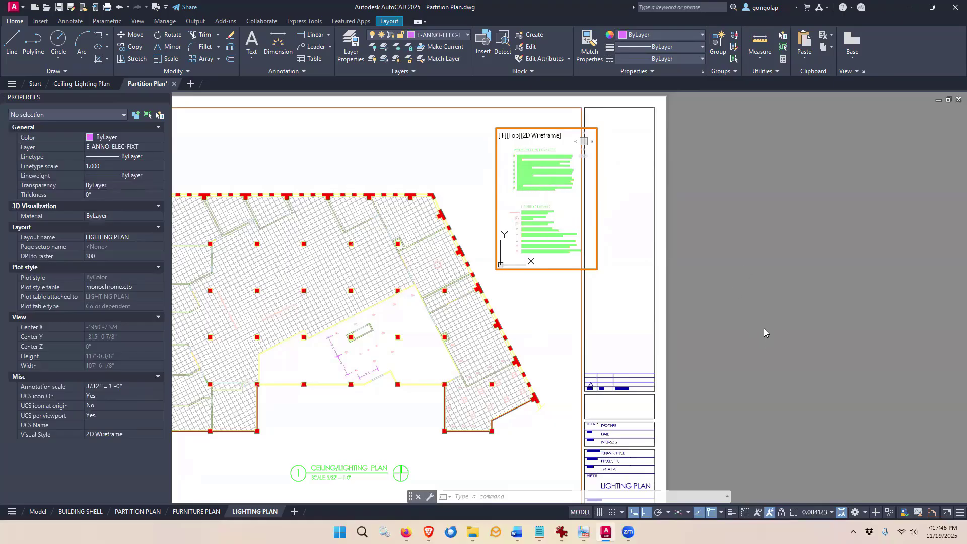
{"action": "left_click", "coordinate": [824, 513]}
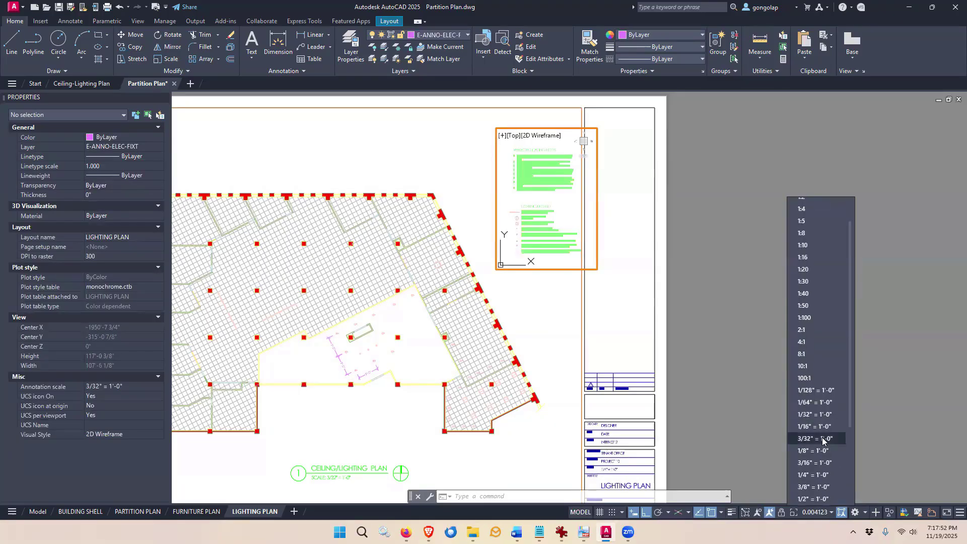
{"action": "left_click", "coordinate": [822, 439]}
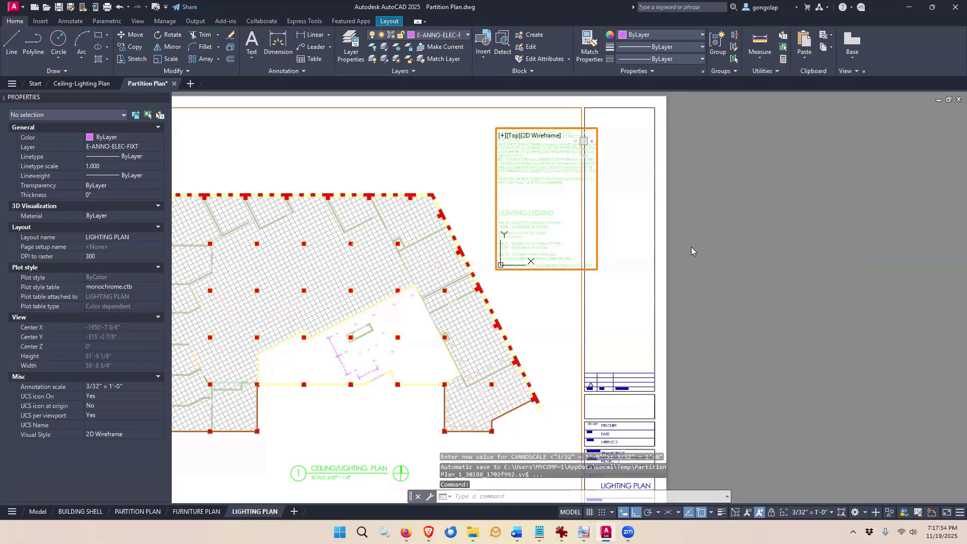
Step: Return to paper space and stretch the small viewport to about 6 3/8" wide by 9 5/8" high
{"action": "double_click", "coordinate": [614, 278]}
{"action": "left_click", "coordinate": [598, 272]}
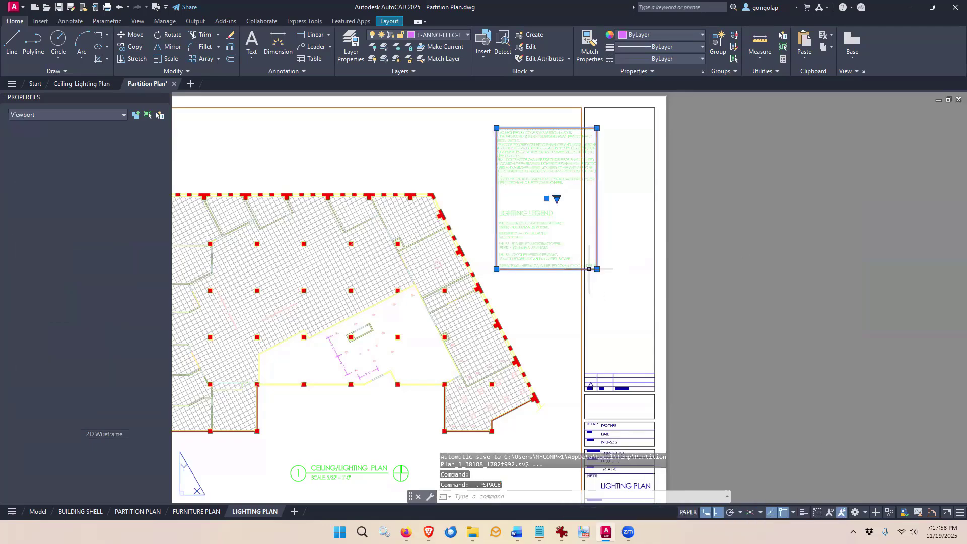
{"action": "left_click", "coordinate": [597, 269]}
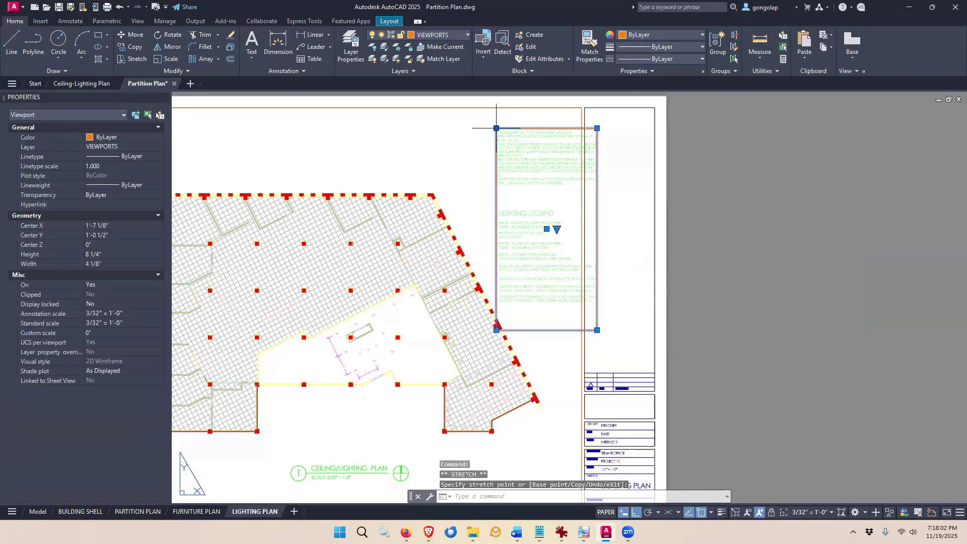
{"action": "left_click", "coordinate": [441, 127]}
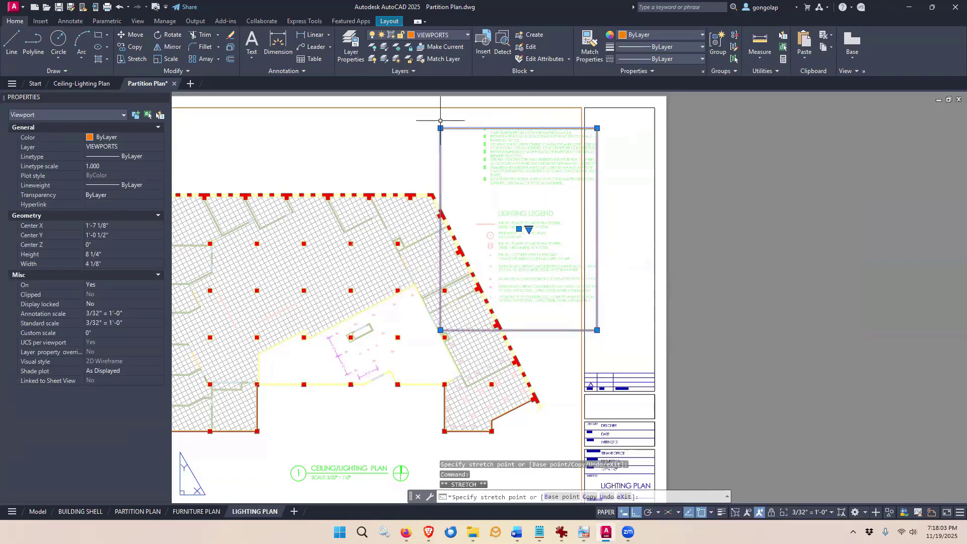
{"action": "left_click", "coordinate": [597, 128]}
{"action": "left_click", "coordinate": [599, 99]}
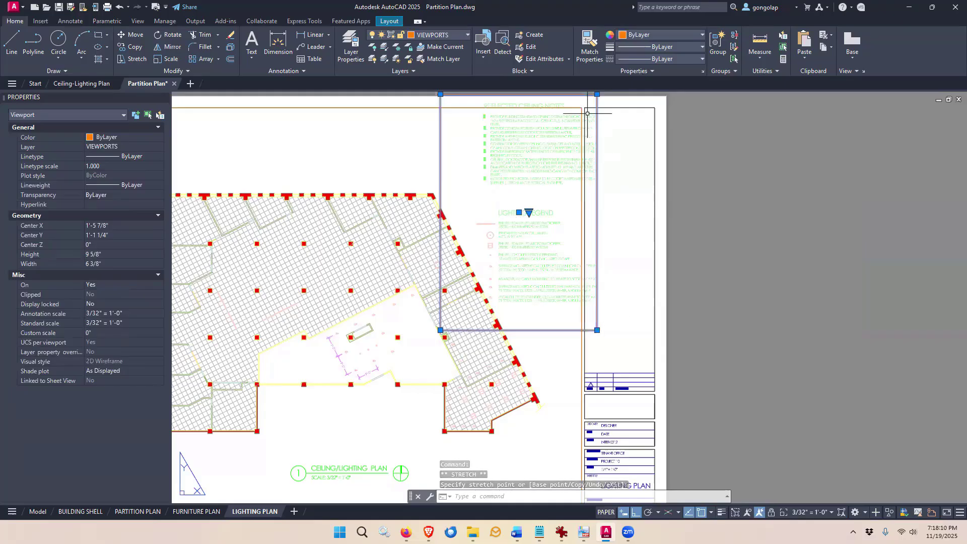
Step: Shrink the small viewport around the lighting legend only, to about 5 1/4" wide by 5 1/2" high
{"action": "left_click", "coordinate": [597, 94]}
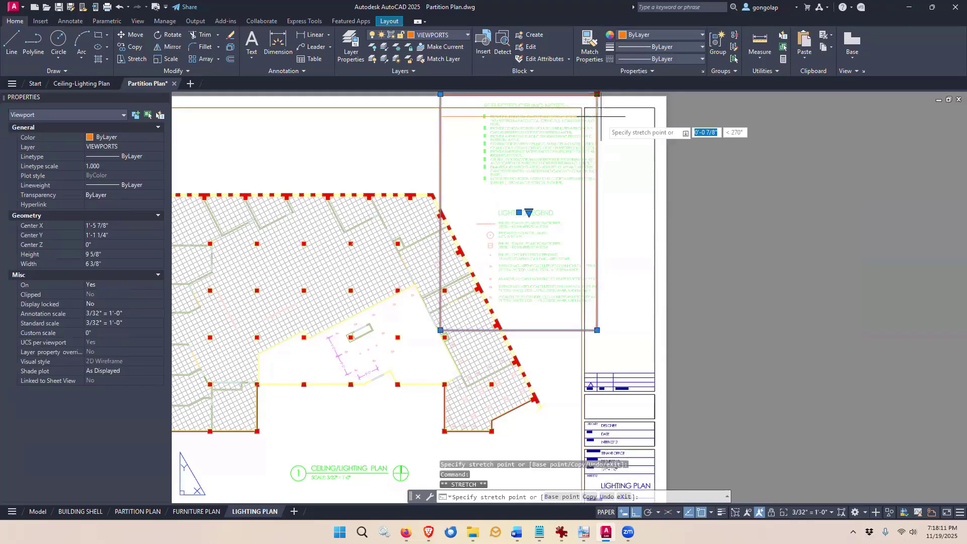
{"action": "left_click", "coordinate": [608, 193]}
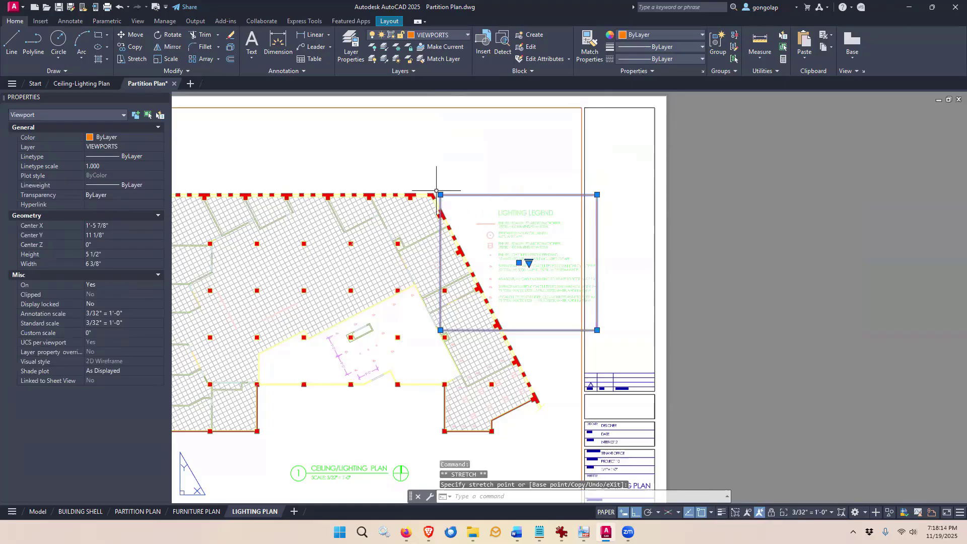
{"action": "left_click", "coordinate": [468, 194]}
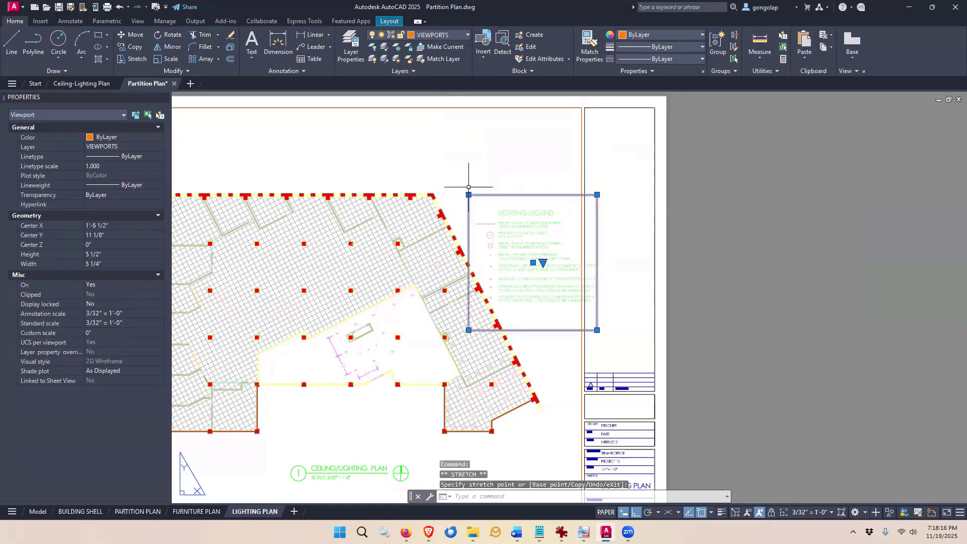
{"action": "key", "text": "Escape"}
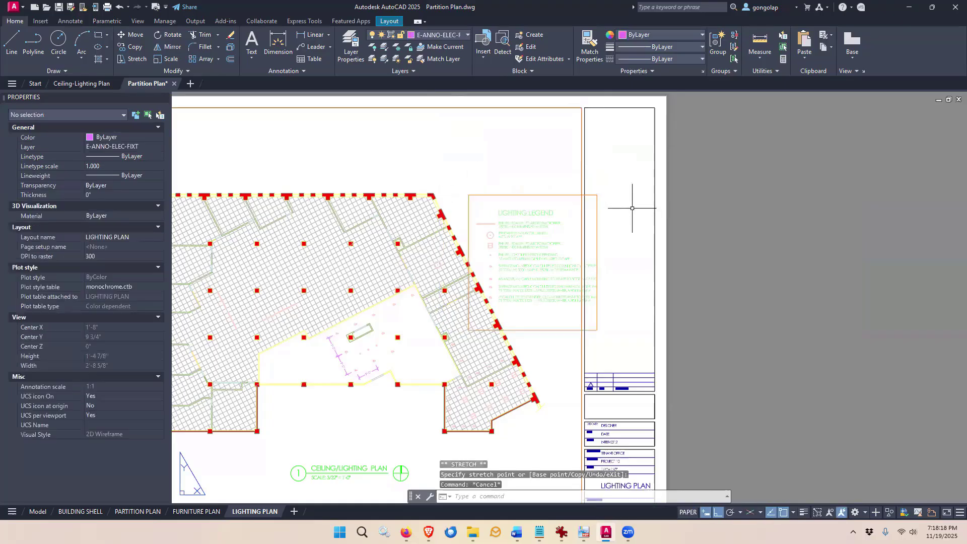
Step: Move the lighting legend viewport straight up to just below the upper edge of the large plan viewport
{"action": "type", "text": "m"}
{"action": "key", "text": "Return"}
{"action": "left_click", "coordinate": [597, 242]}
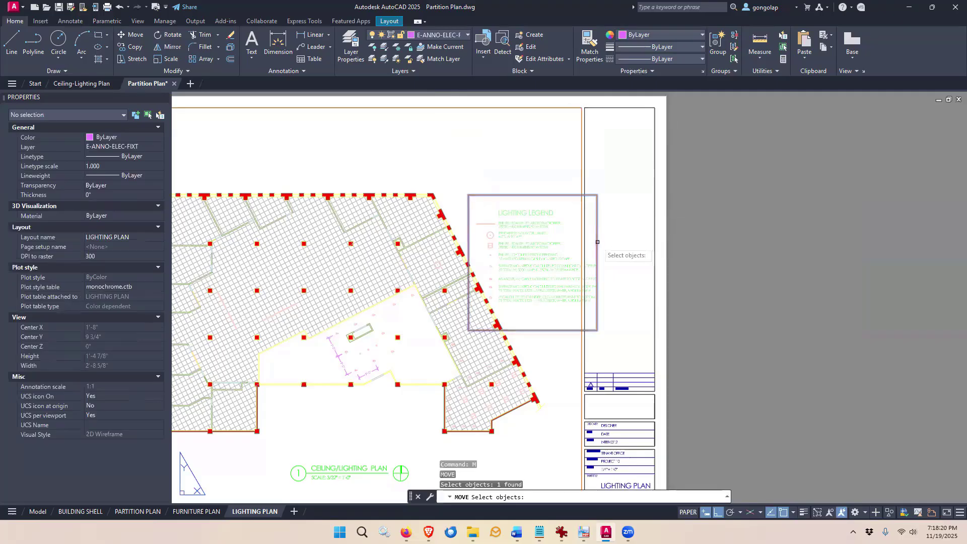
{"action": "key", "text": "Return"}
{"action": "left_click", "coordinate": [791, 316]}
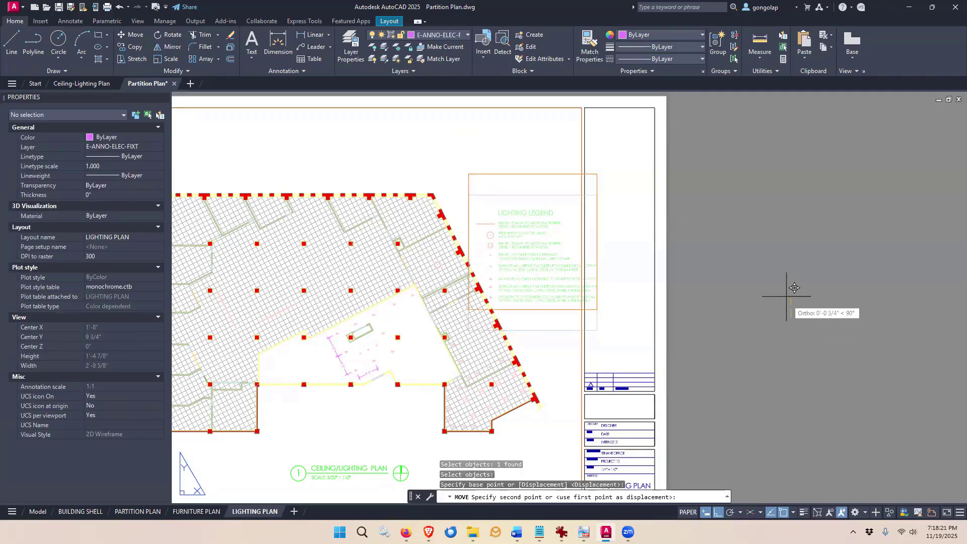
{"action": "left_click", "coordinate": [781, 238]}
Step: Move the lighting legend viewport horizontally west until it clears the title block and sits inside the plan viewport's east edge
{"action": "type", "text": "m"}
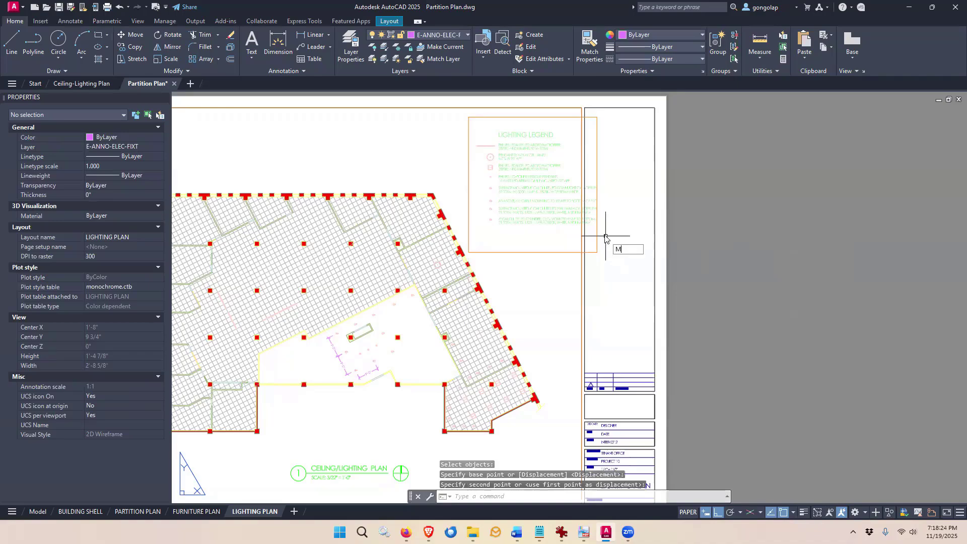
{"action": "key", "text": "Return"}
{"action": "left_click", "coordinate": [612, 252]}
{"action": "left_click", "coordinate": [590, 240]}
{"action": "key", "text": "Return"}
{"action": "left_click", "coordinate": [779, 266]}
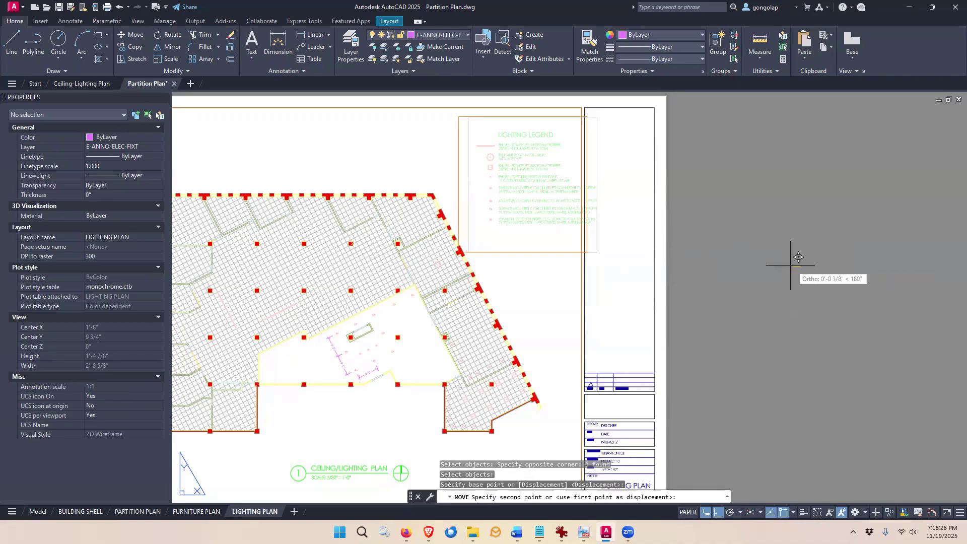
{"action": "left_click", "coordinate": [760, 265]}
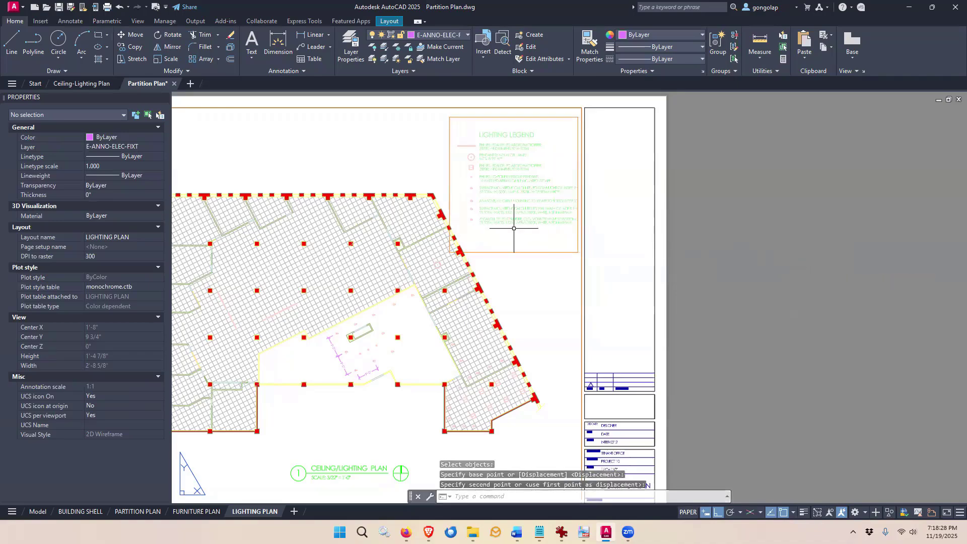
Step: Stretch the legend viewport's east edge into the title block, making the viewport about 6 3/8" wide
{"action": "scroll", "coordinate": [474, 201], "scroll_direction": "up", "scroll_amount": 2}
{"action": "middle_click_drag", "start_coordinate": [526, 229], "coordinate": [537, 290]}
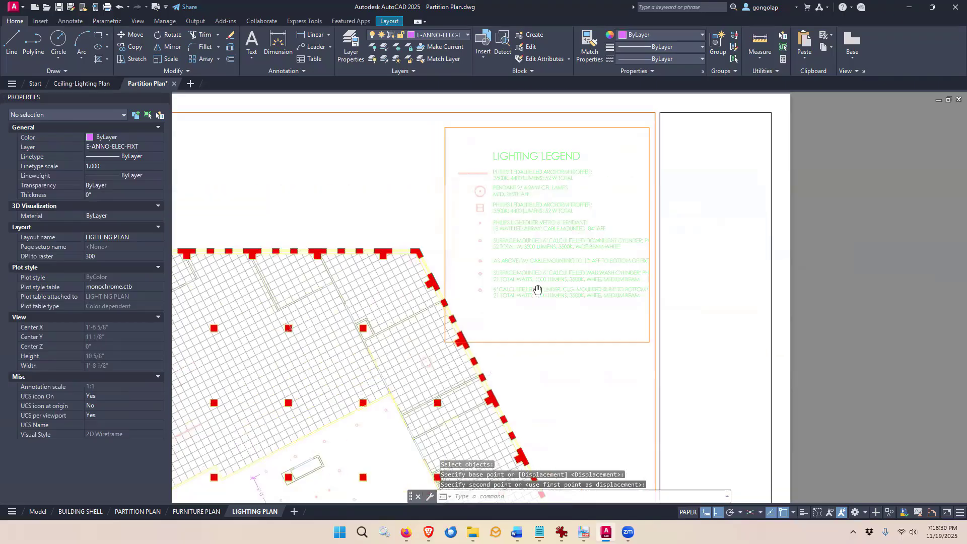
{"action": "left_click", "coordinate": [649, 315]}
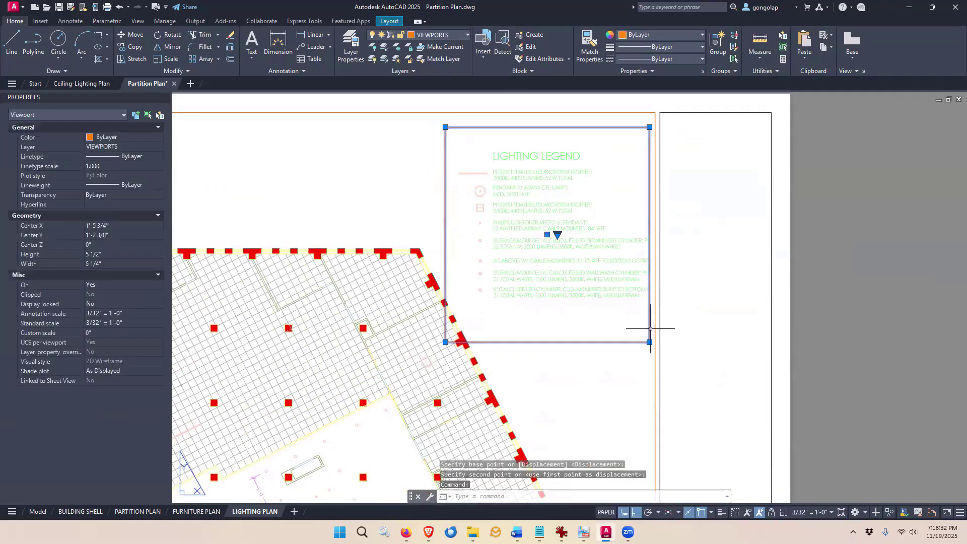
{"action": "left_click", "coordinate": [649, 342]}
{"action": "left_click", "coordinate": [691, 342]}
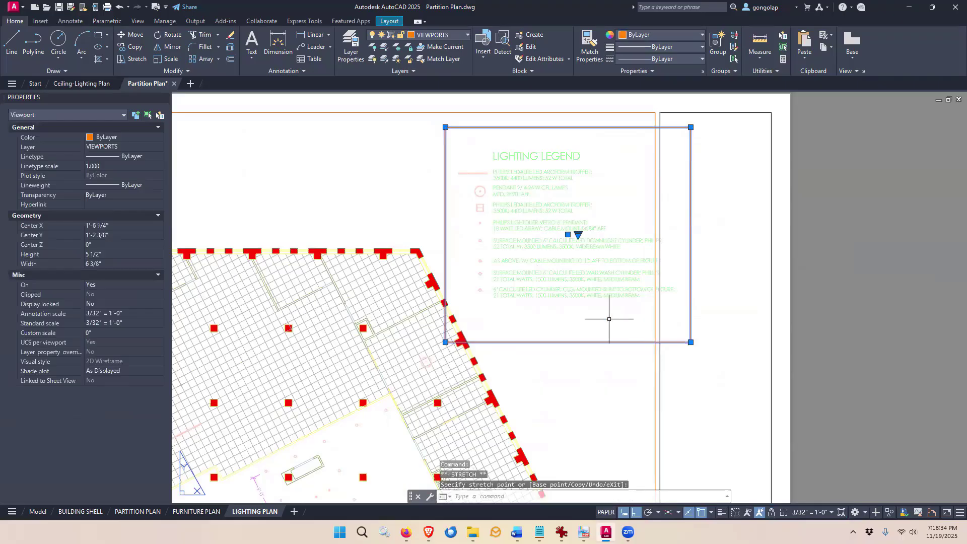
Step: Activate the legend viewport, shift the lighting legend slightly west inside it, and return to paper space
{"action": "double_click", "coordinate": [613, 320]}
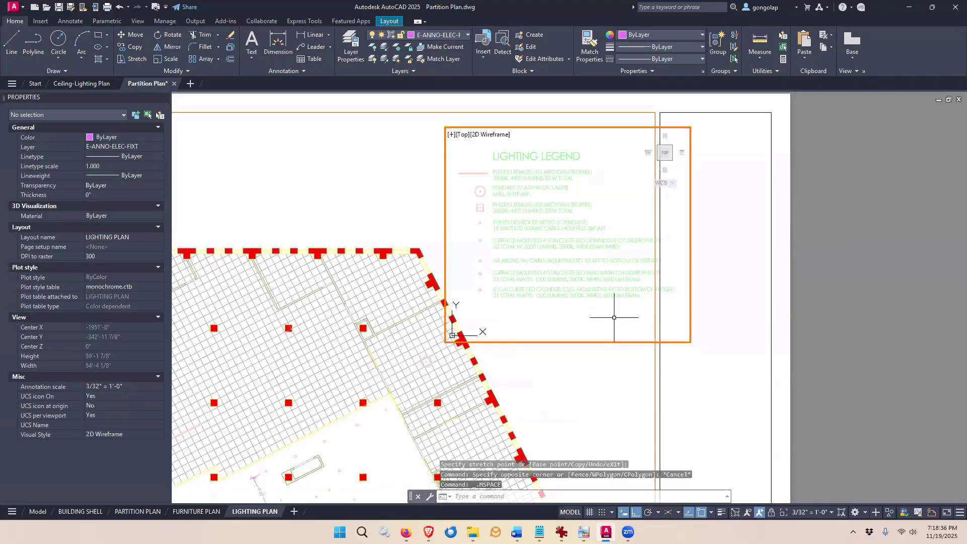
{"action": "middle_click_drag", "start_coordinate": [614, 316], "coordinate": [611, 316]}
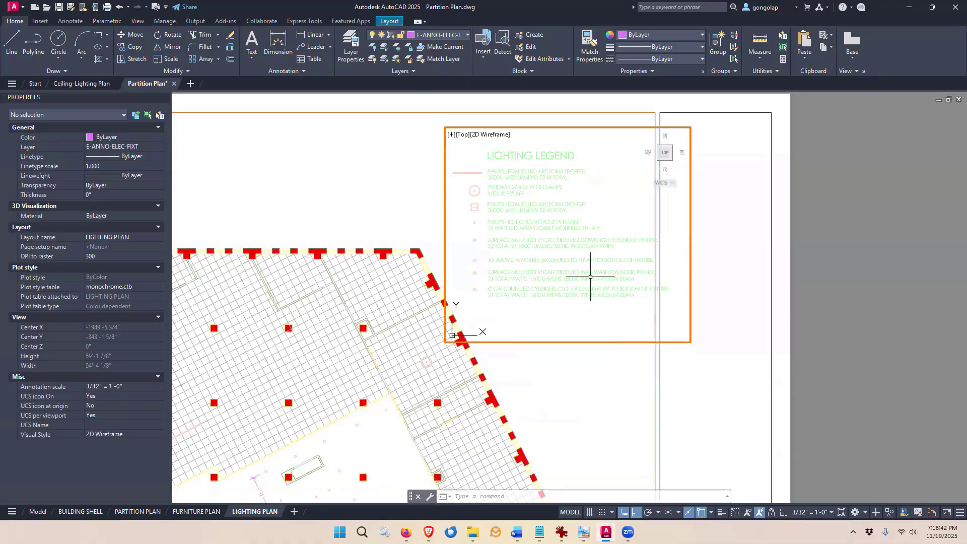
{"action": "double_click", "coordinate": [717, 308]}
{"action": "key", "text": "Escape"}
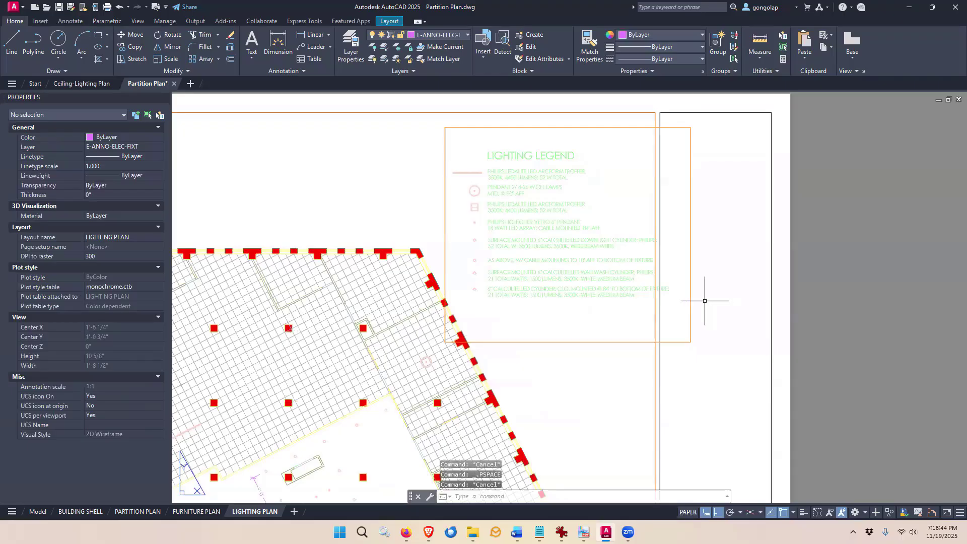
Step: Check the legend's fit against the title block, then narrow the LED downlight cylinder entry's text frame in the Ceiling-Lighting Plan drawing
{"action": "scroll", "coordinate": [702, 292], "scroll_direction": "down", "scroll_amount": 2}
{"action": "scroll", "coordinate": [705, 288], "scroll_direction": "up", "scroll_amount": 4}
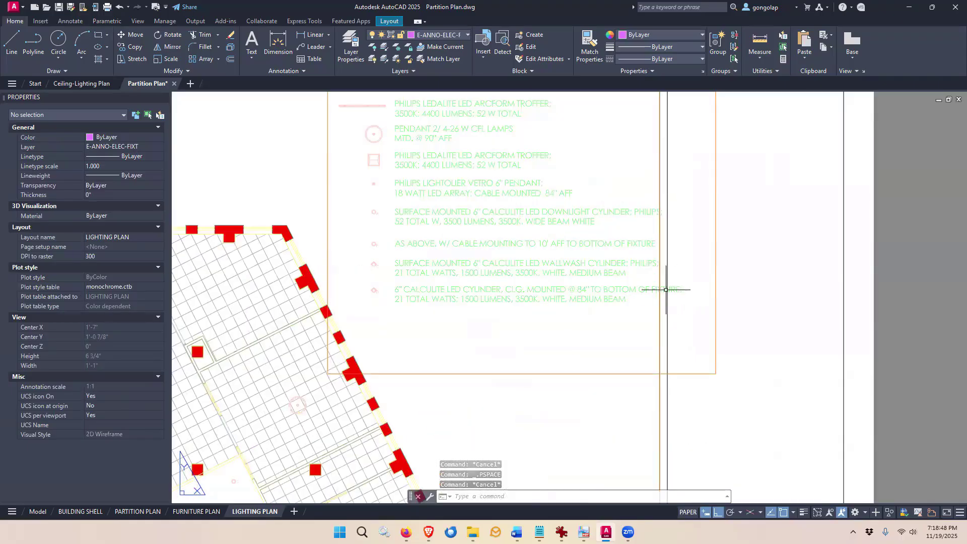
{"action": "scroll", "coordinate": [675, 289], "scroll_direction": "down", "scroll_amount": 3}
{"action": "scroll", "coordinate": [677, 285], "scroll_direction": "up", "scroll_amount": 2}
{"action": "scroll", "coordinate": [678, 191], "scroll_direction": "down", "scroll_amount": 2}
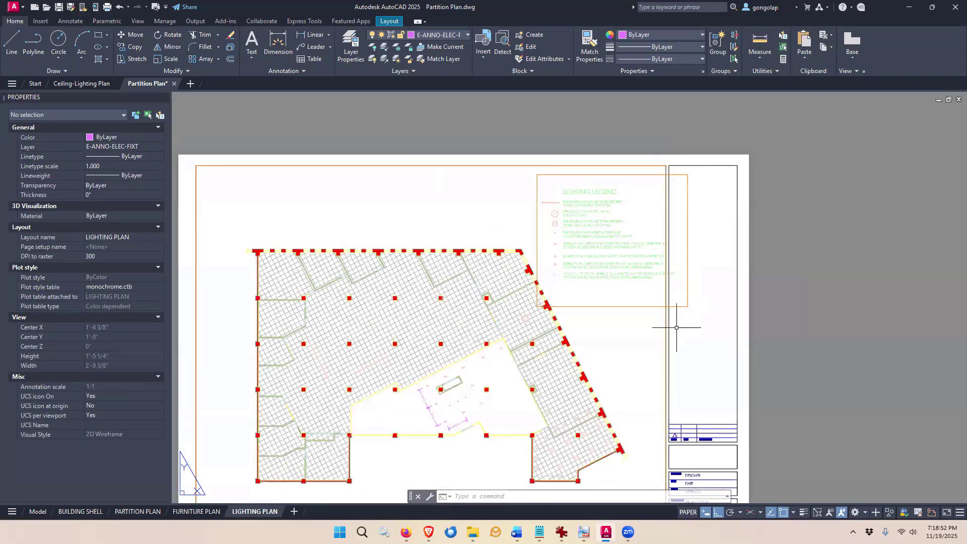
{"action": "scroll", "coordinate": [609, 239], "scroll_direction": "up", "scroll_amount": 2}
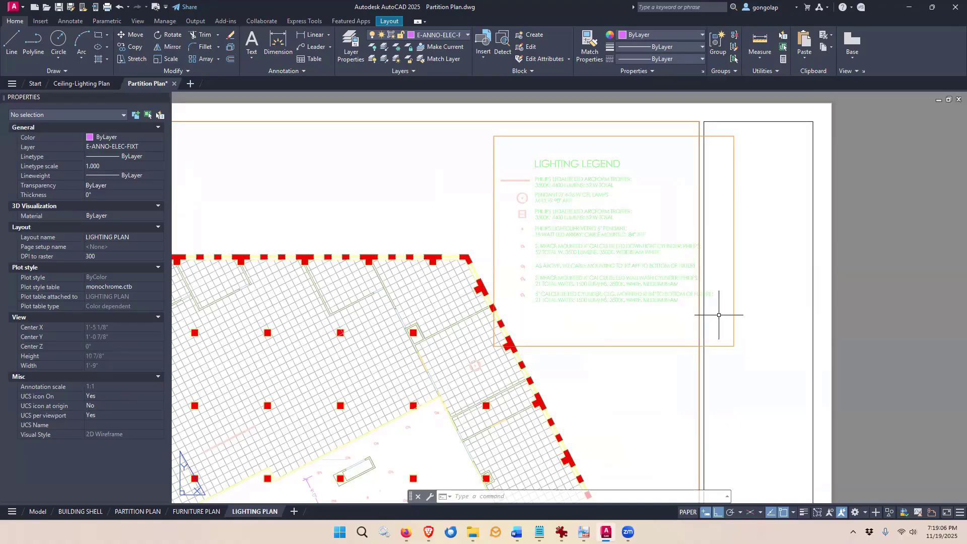
{"action": "left_click", "coordinate": [95, 84]}
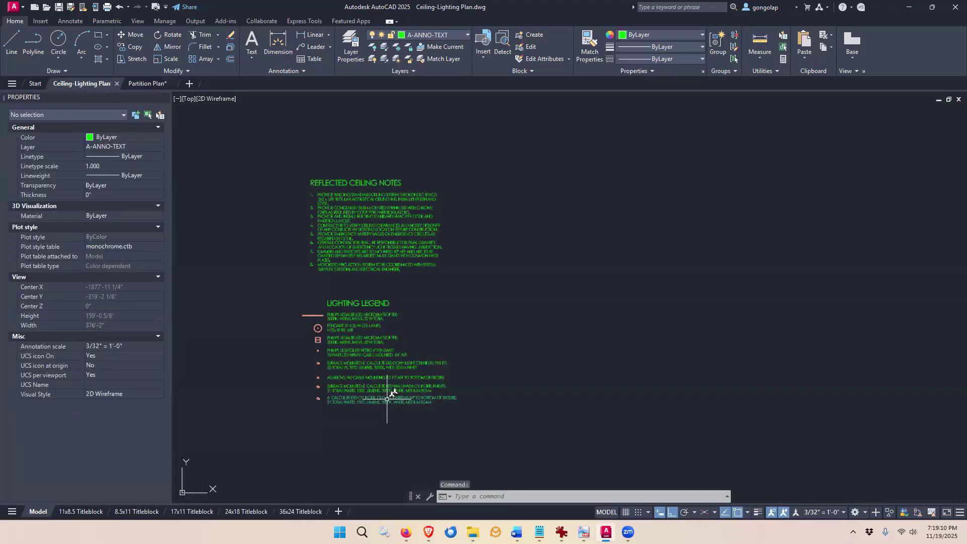
{"action": "left_click", "coordinate": [535, 309]}
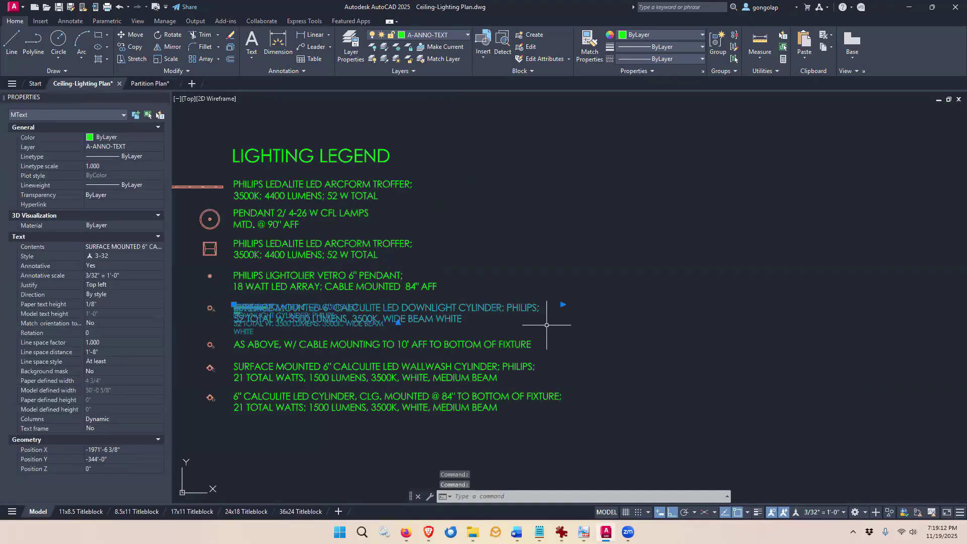
{"action": "left_click", "coordinate": [562, 304]}
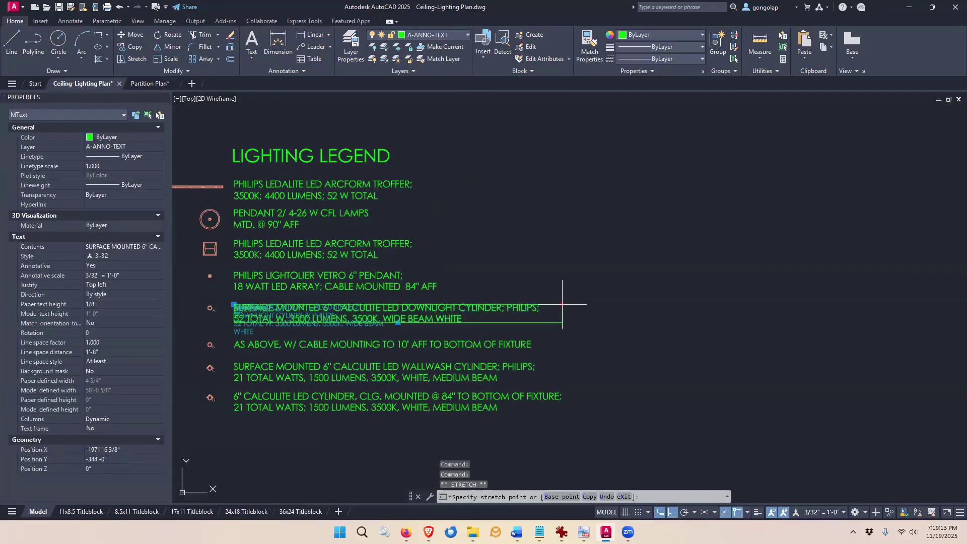
{"action": "left_click", "coordinate": [511, 296]}
Step: Narrow the text frame of the "AS ABOVE, W/ CABLE MOUNTING" legend entry so its last word wraps
{"action": "left_click", "coordinate": [509, 345]}
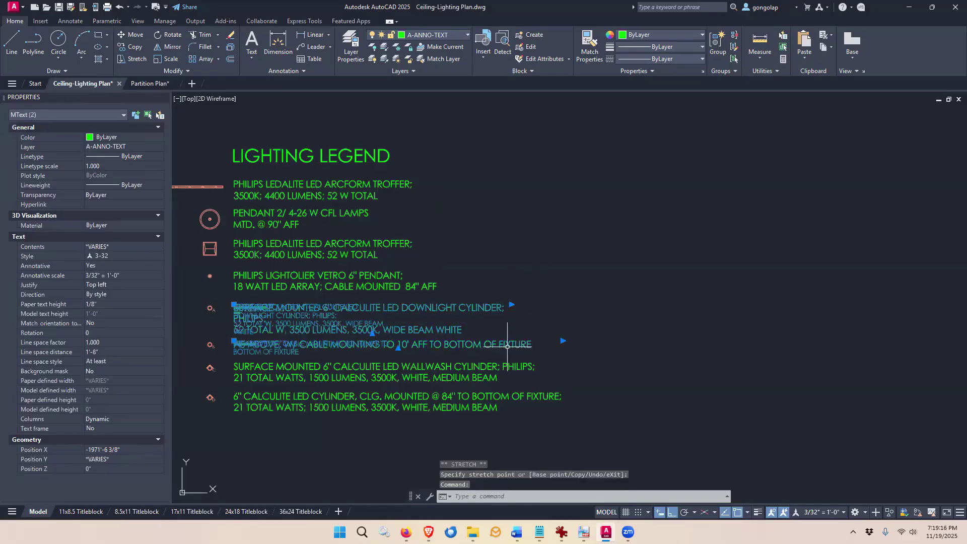
{"action": "left_click", "coordinate": [561, 341]}
{"action": "left_click", "coordinate": [501, 343]}
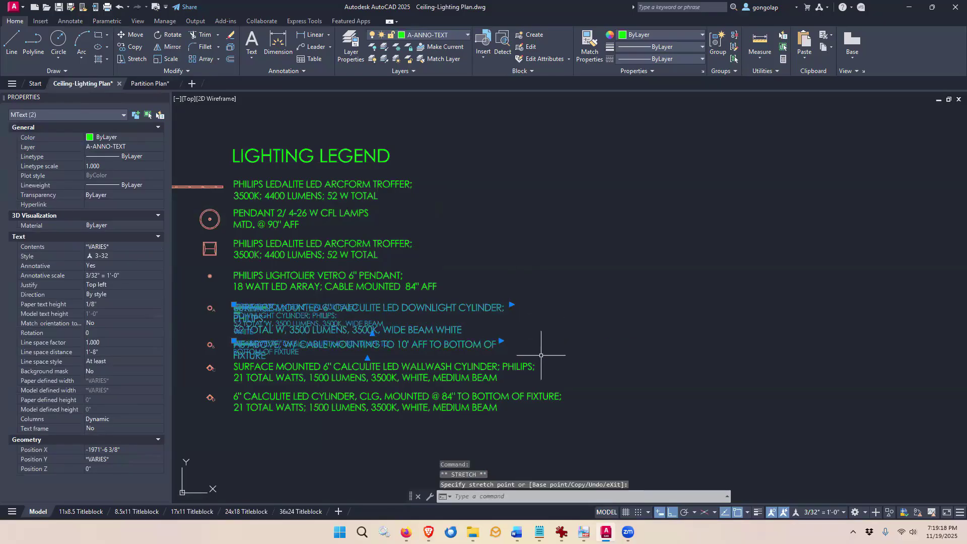
Step: Narrow the text frames of the LED wallwash cylinder entry and the 84" ceiling-mounted cylinder entry so their long lines wrap
{"action": "left_click", "coordinate": [526, 371]}
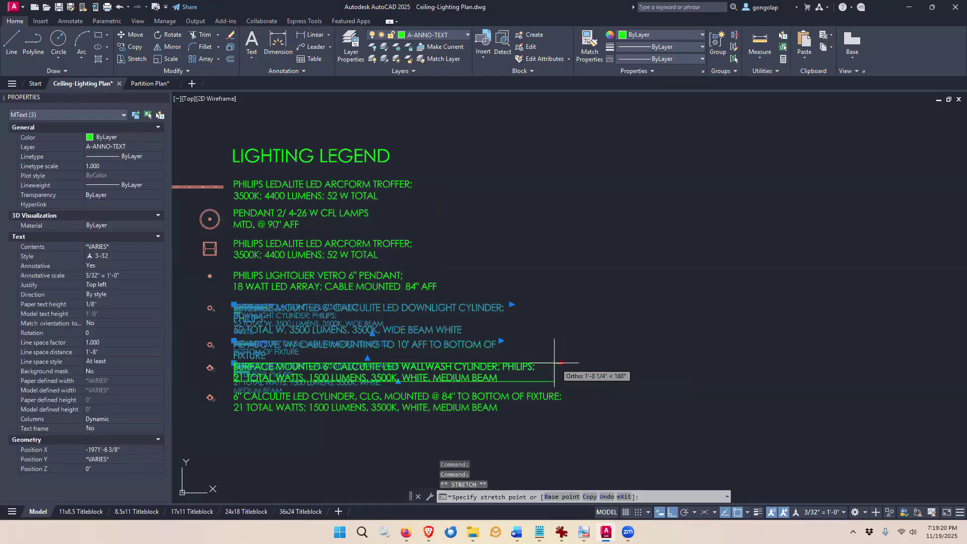
{"action": "left_click", "coordinate": [562, 363]}
{"action": "key", "text": "Escape"}
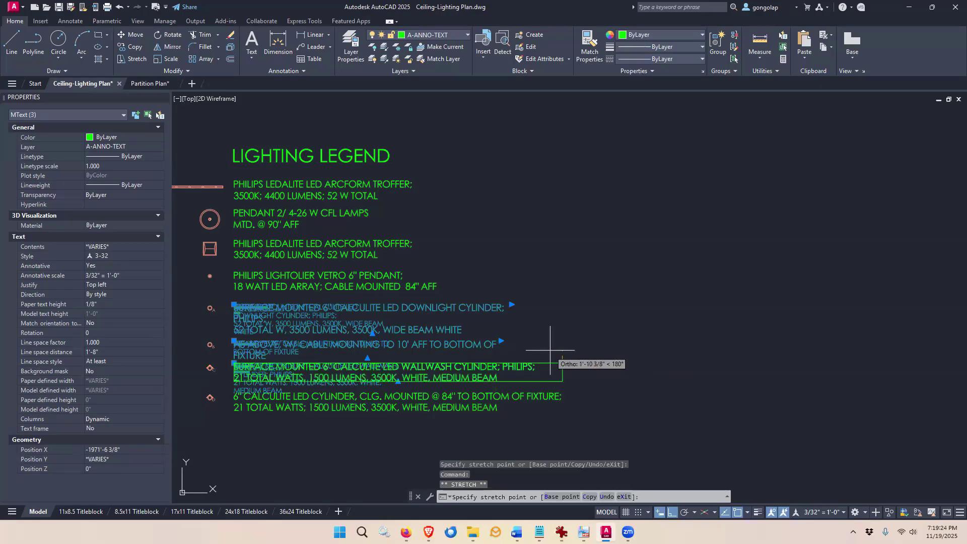
{"action": "left_click", "coordinate": [544, 396]}
{"action": "left_click", "coordinate": [562, 392]}
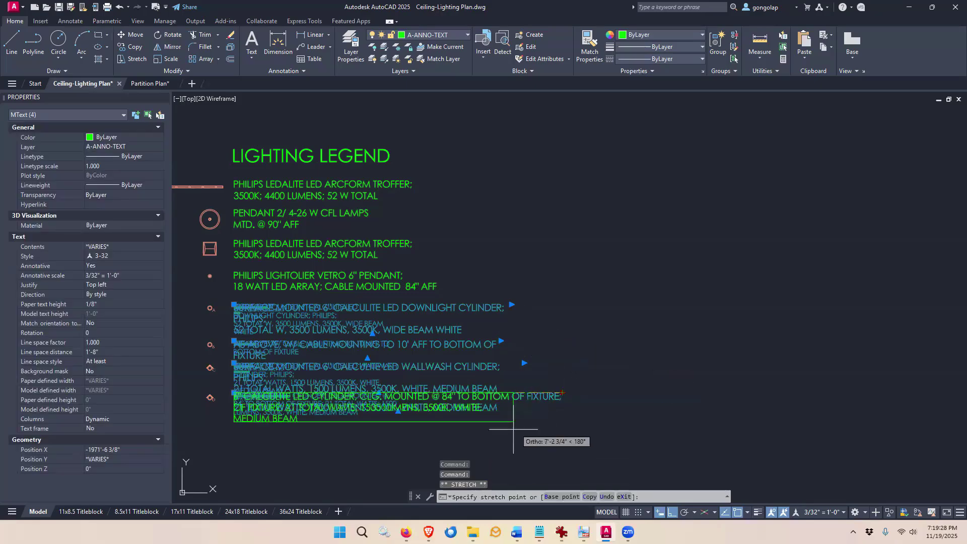
{"action": "left_click", "coordinate": [496, 429]}
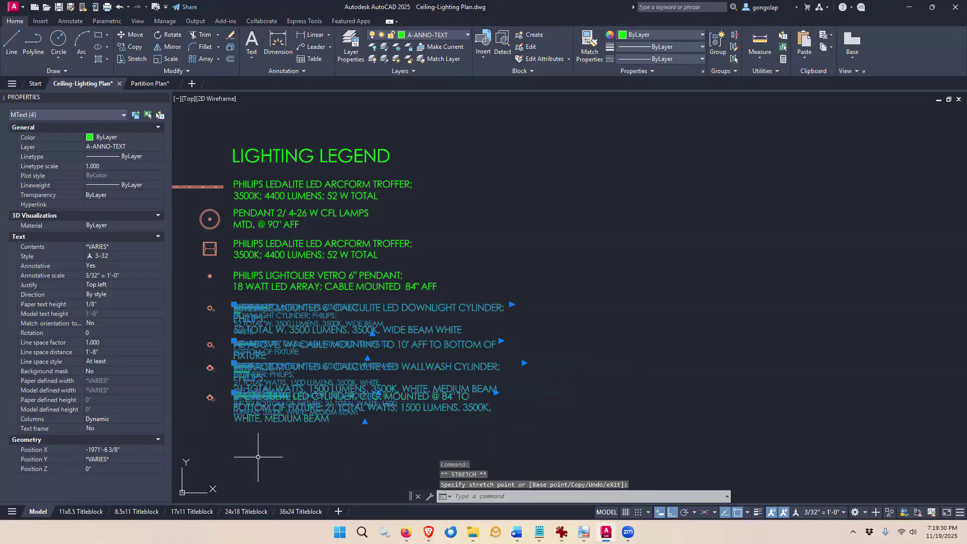
{"action": "key", "text": "Escape"}
Step: Move the last three legend entries with their symbols slightly down, away from the LED downlight cylinder entry
{"action": "middle_click_drag", "start_coordinate": [258, 457], "coordinate": [349, 405]}
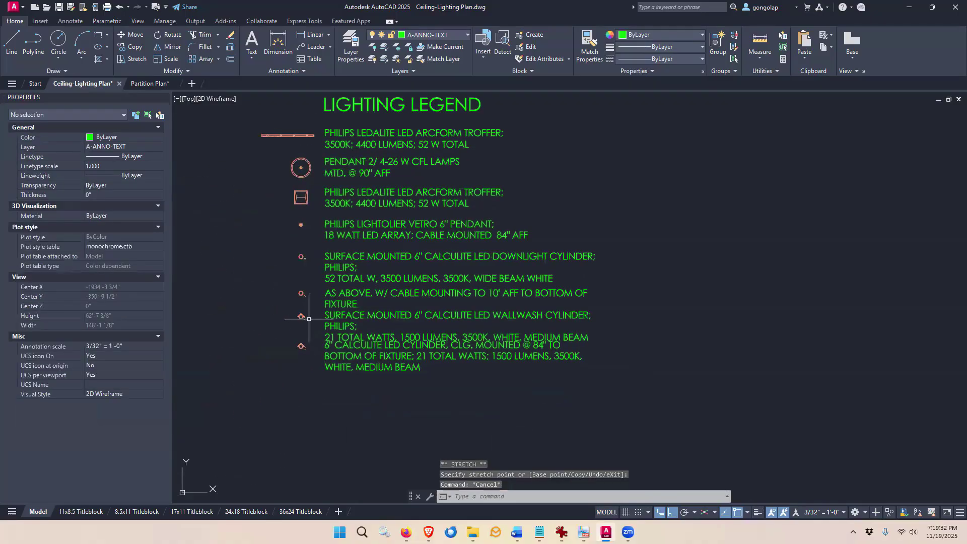
{"action": "scroll", "coordinate": [309, 319], "scroll_direction": "up", "scroll_amount": 2}
{"action": "type", "text": "m"}
{"action": "key", "text": "Return"}
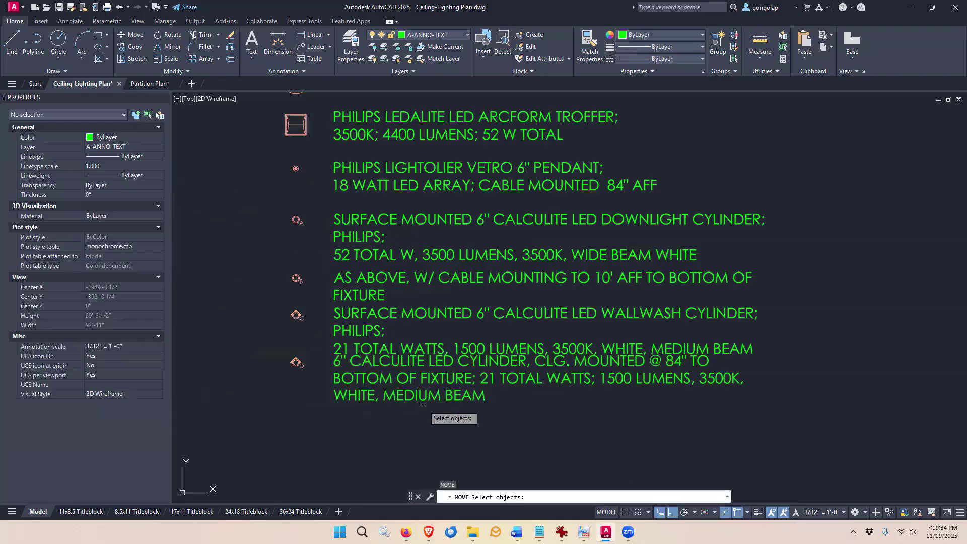
{"action": "left_click", "coordinate": [431, 425]}
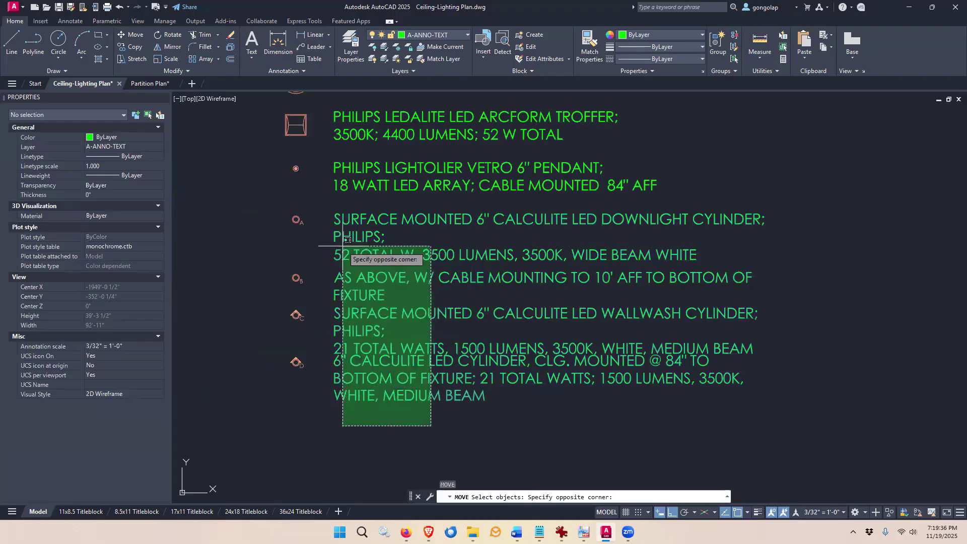
{"action": "left_click", "coordinate": [296, 267]}
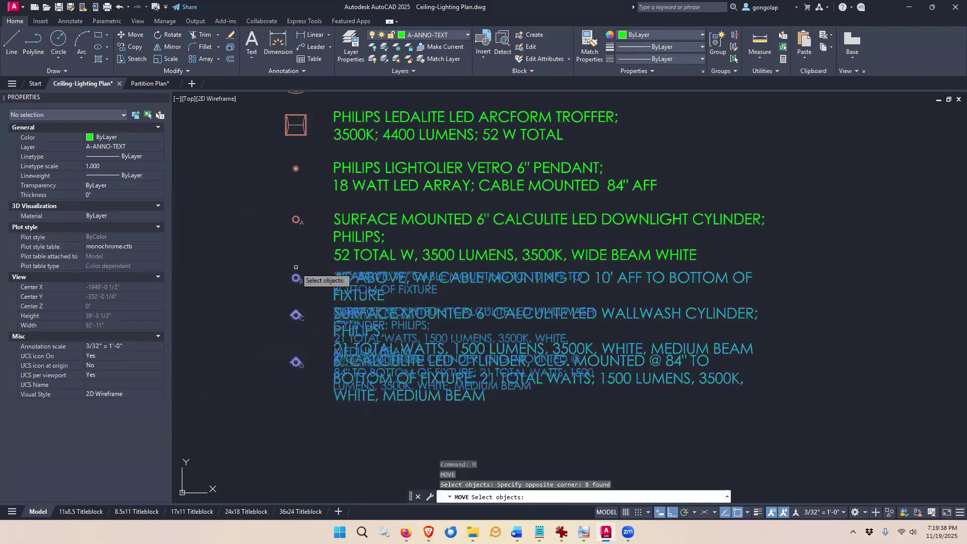
{"action": "key", "text": "Return"}
{"action": "left_click", "coordinate": [247, 256]}
{"action": "left_click", "coordinate": [240, 261]}
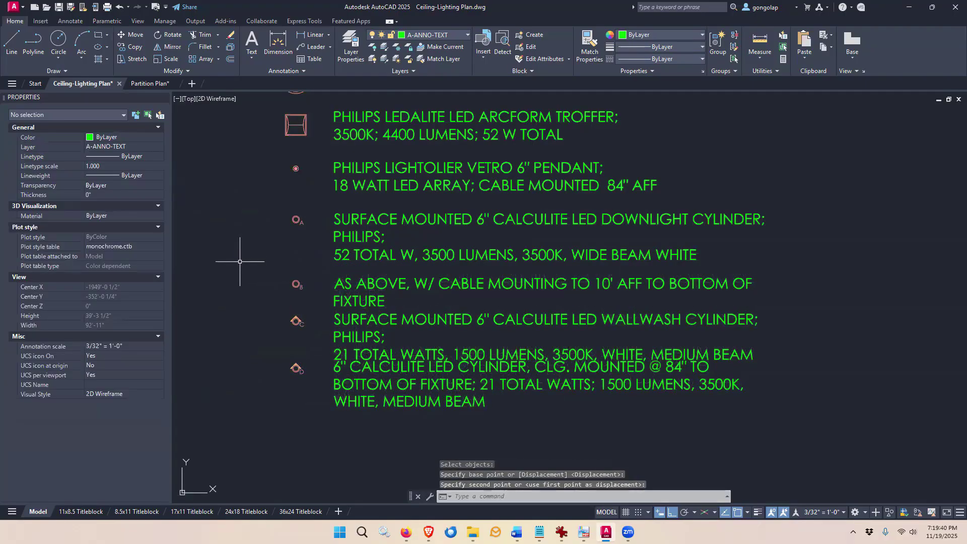
Step: Move the wallwash cylinder and 84" ceiling-mounted cylinder entries with their symbols down to open a gap below the cable-mounted entry
{"action": "key", "text": "Return"}
{"action": "left_click", "coordinate": [381, 425]}
{"action": "left_click", "coordinate": [267, 319]}
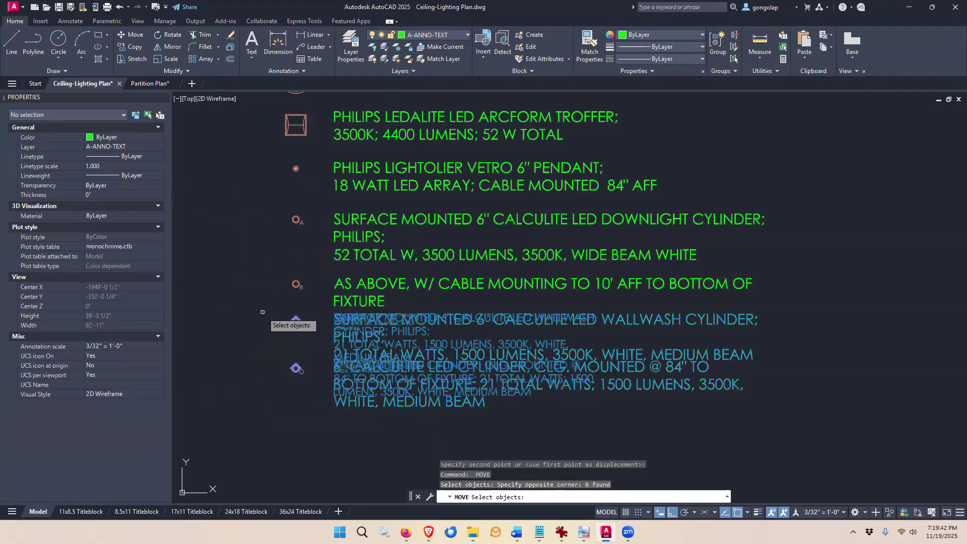
{"action": "key", "text": "Return"}
{"action": "left_click", "coordinate": [252, 305]}
{"action": "left_click", "coordinate": [251, 317]}
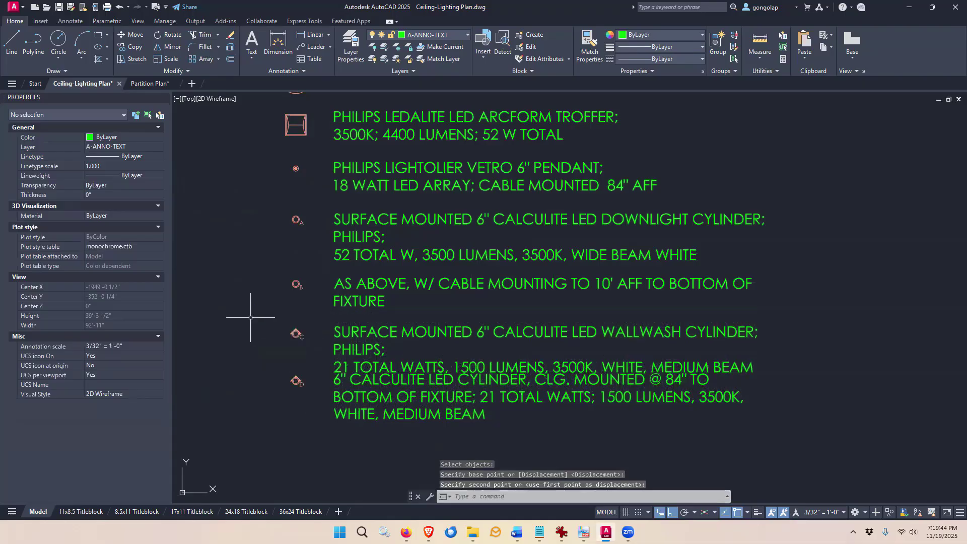
Step: Move the last legend entry and its symbol down, clear of the wallwash cylinder text
{"action": "key", "text": "Return"}
{"action": "left_click", "coordinate": [358, 437]}
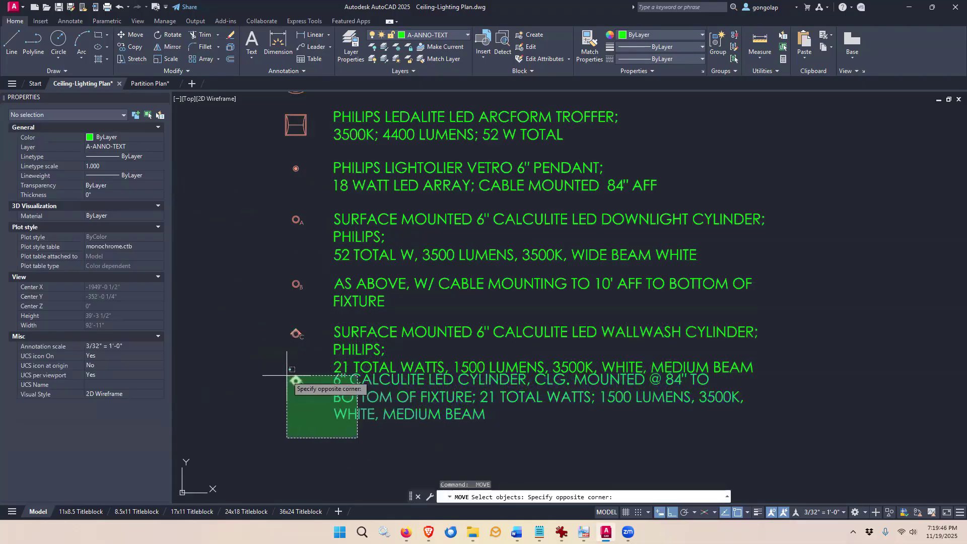
{"action": "left_click", "coordinate": [248, 353]}
{"action": "key", "text": "Return"}
{"action": "left_click", "coordinate": [244, 328]}
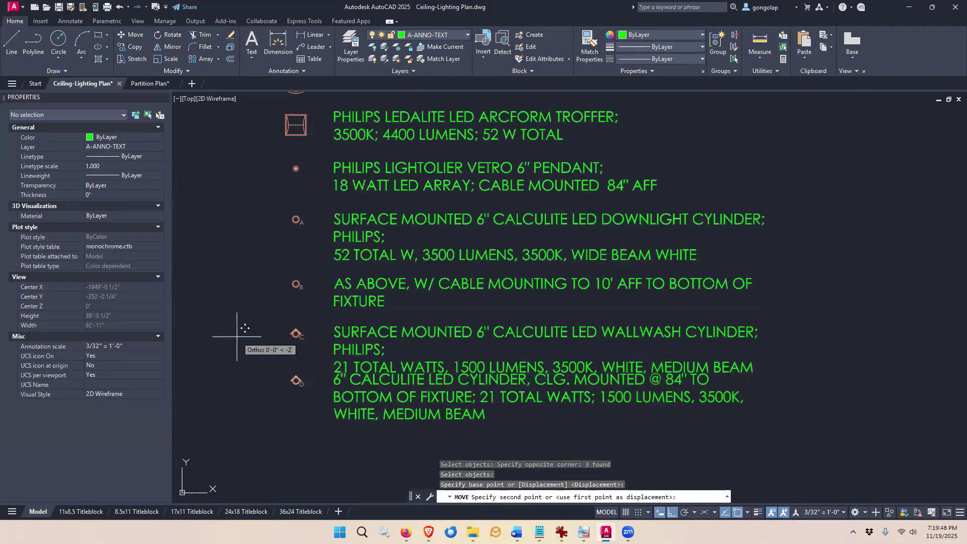
{"action": "key", "text": "Escape"}
Step: Save the Ceiling-Lighting Plan drawing and reload its modified xref in the Partition Plan drawing
{"action": "scroll", "coordinate": [502, 346], "scroll_direction": "down", "scroll_amount": 3}
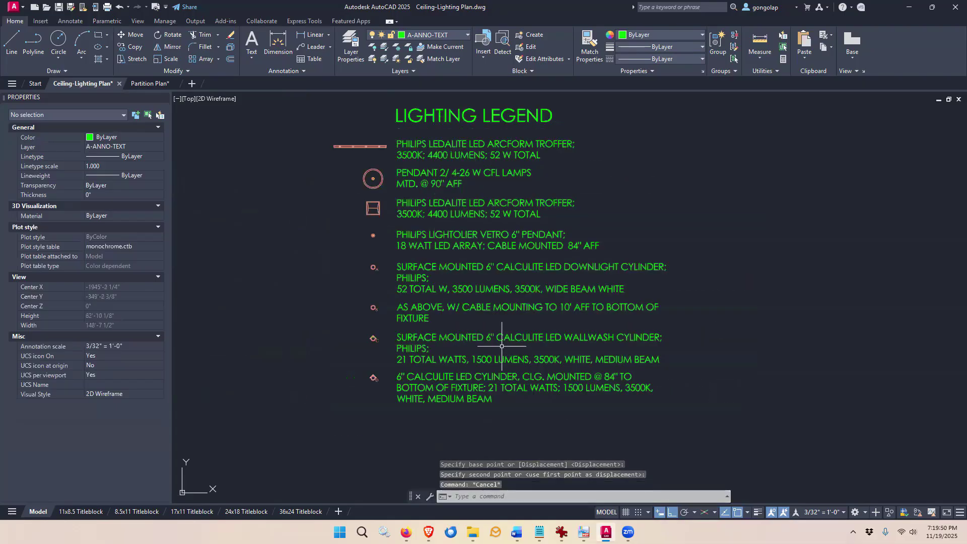
{"action": "middle_click_drag", "start_coordinate": [687, 222], "coordinate": [669, 248]}
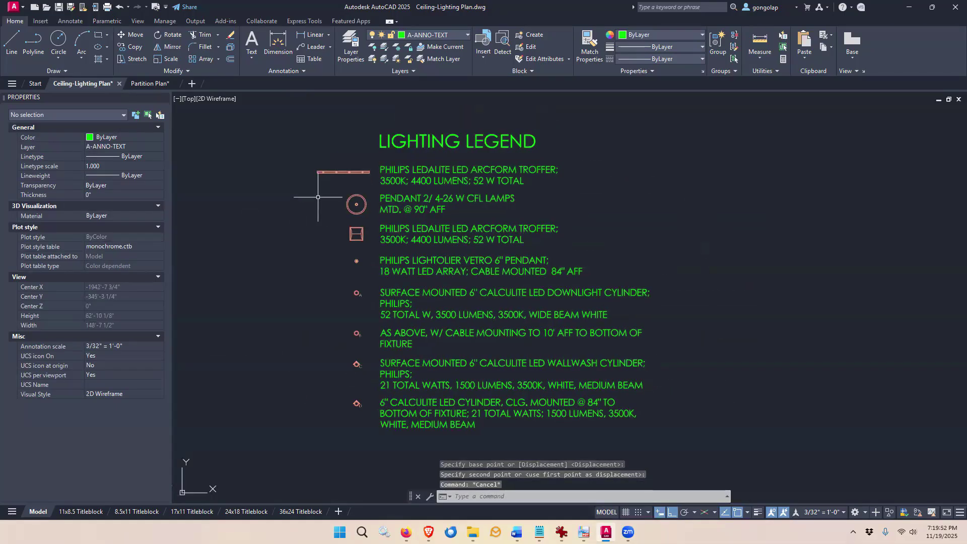
{"action": "left_click", "coordinate": [59, 7]}
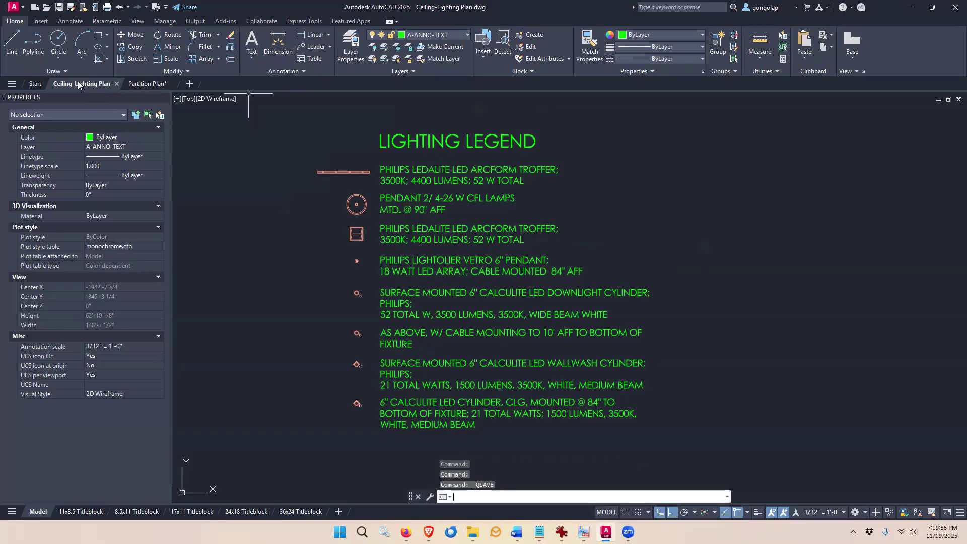
{"action": "left_click", "coordinate": [146, 84]}
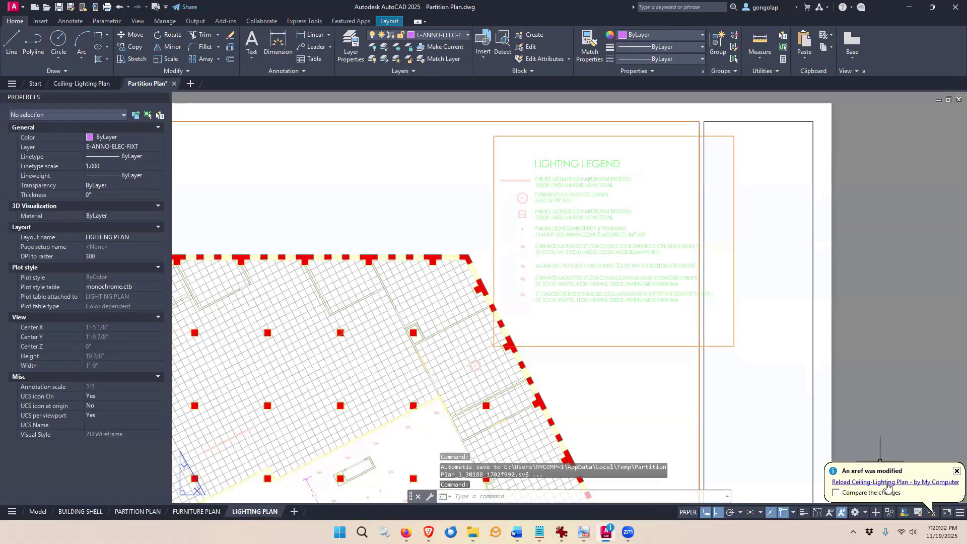
{"action": "left_click", "coordinate": [887, 482]}
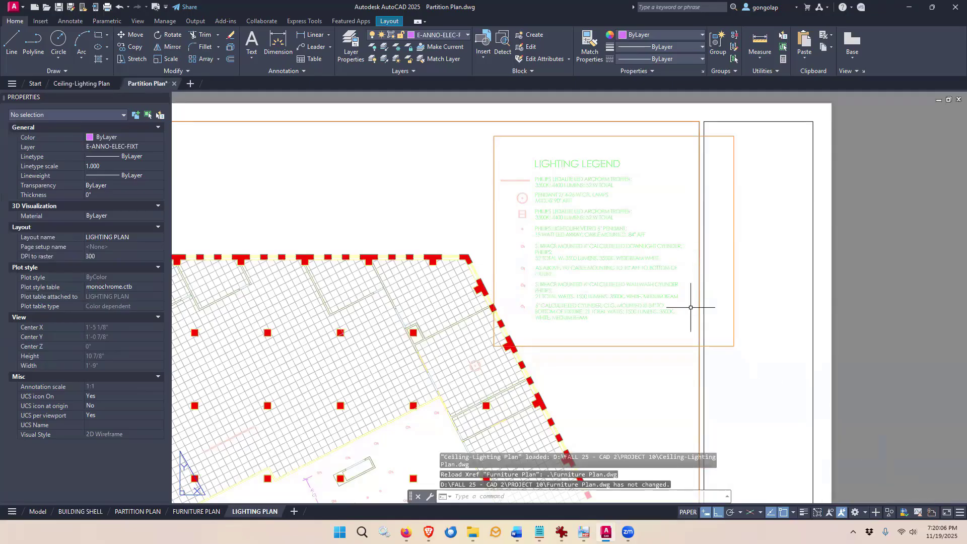
Step: Preview the LIGHTING PLAN sheet's plot, examine the legend's fit beside the title block, and close the preview
{"action": "scroll", "coordinate": [681, 285], "scroll_direction": "up", "scroll_amount": 3}
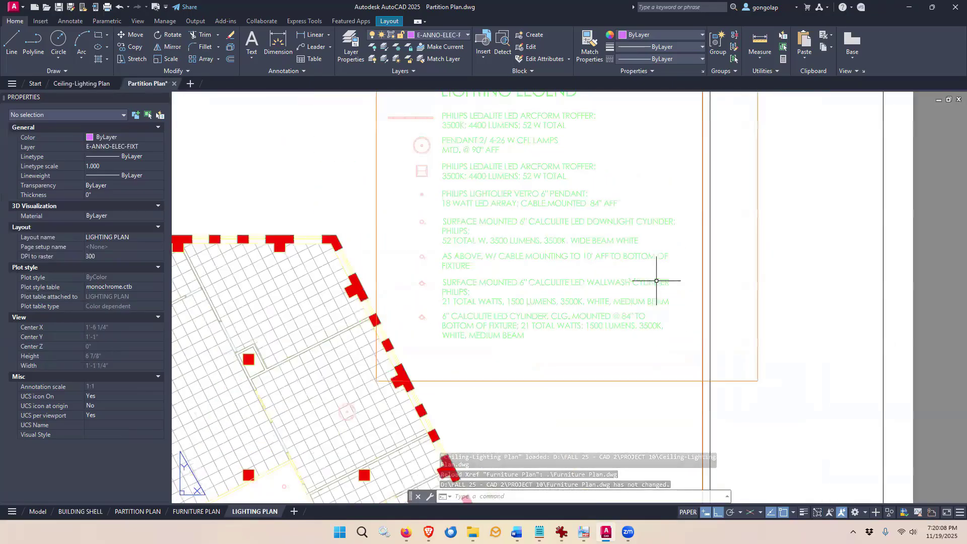
{"action": "scroll", "coordinate": [659, 281], "scroll_direction": "down", "scroll_amount": 2}
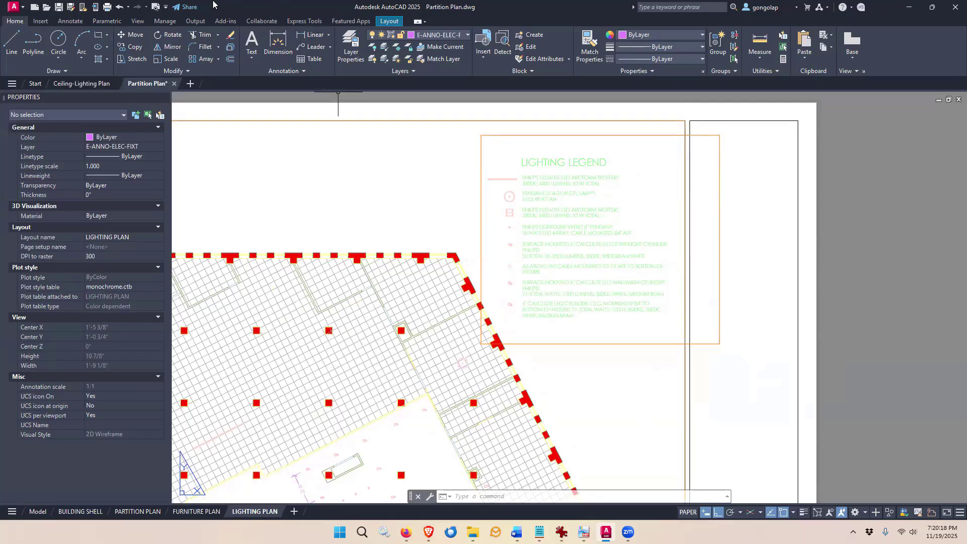
{"action": "left_click", "coordinate": [156, 7]}
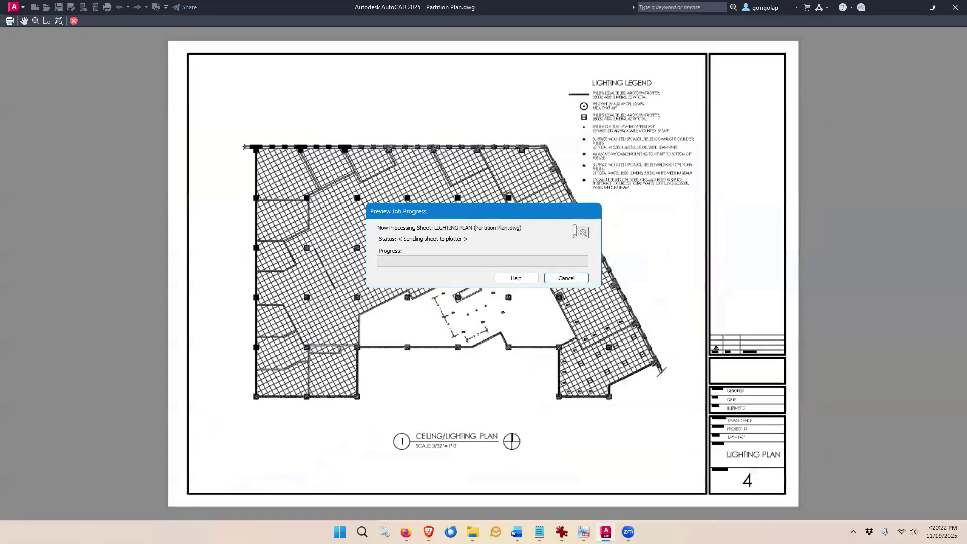
{"action": "scroll", "coordinate": [661, 119], "scroll_direction": "up", "scroll_amount": 2}
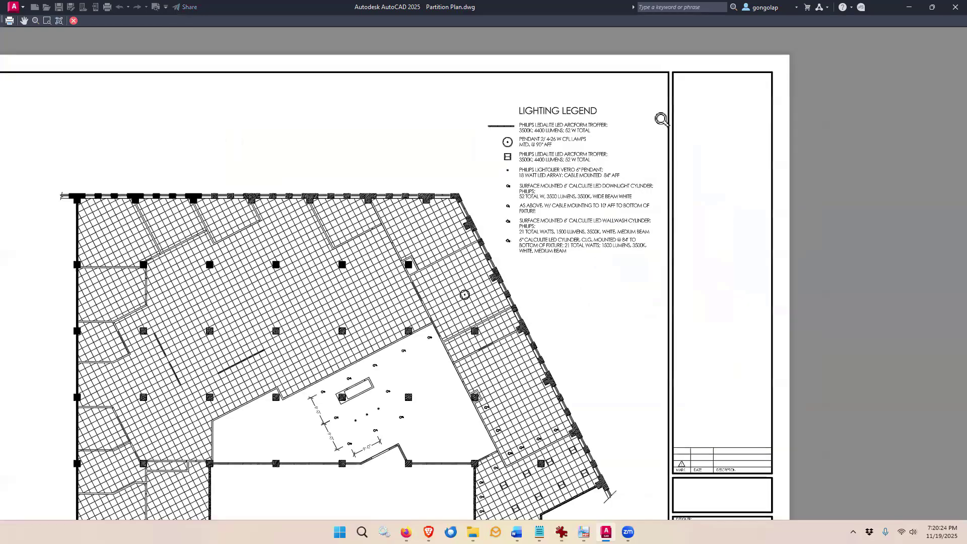
{"action": "scroll", "coordinate": [661, 119], "scroll_direction": "up", "scroll_amount": 2}
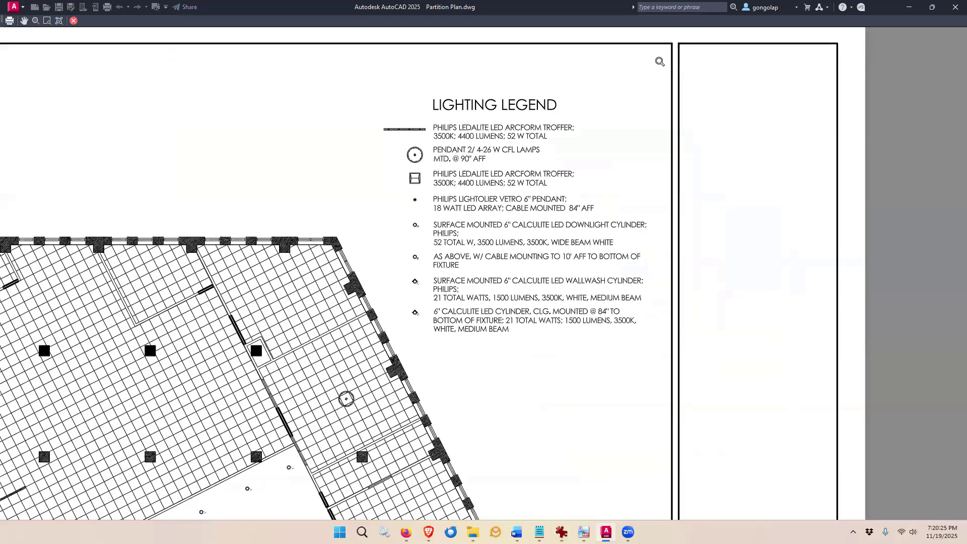
{"action": "scroll", "coordinate": [660, 61], "scroll_direction": "down", "scroll_amount": 2}
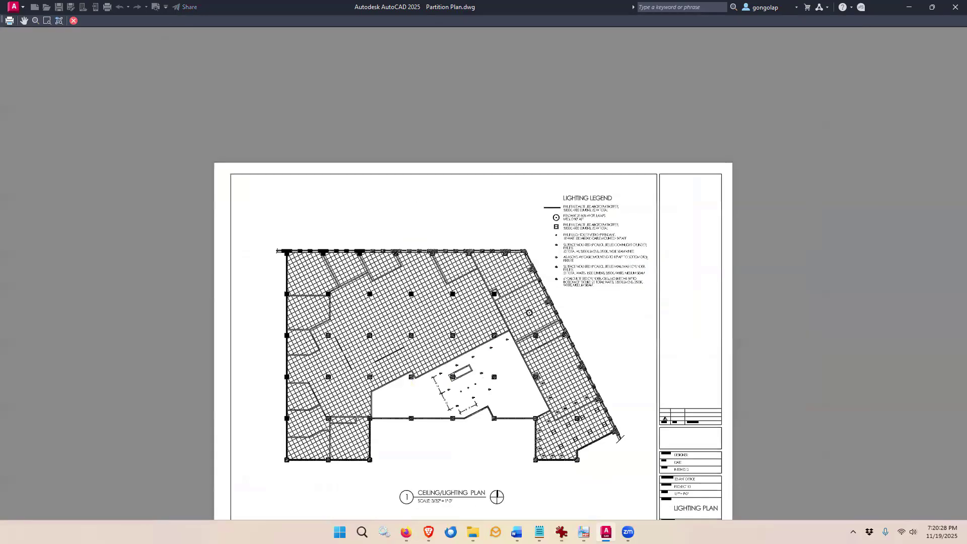
{"action": "key", "text": "Escape"}
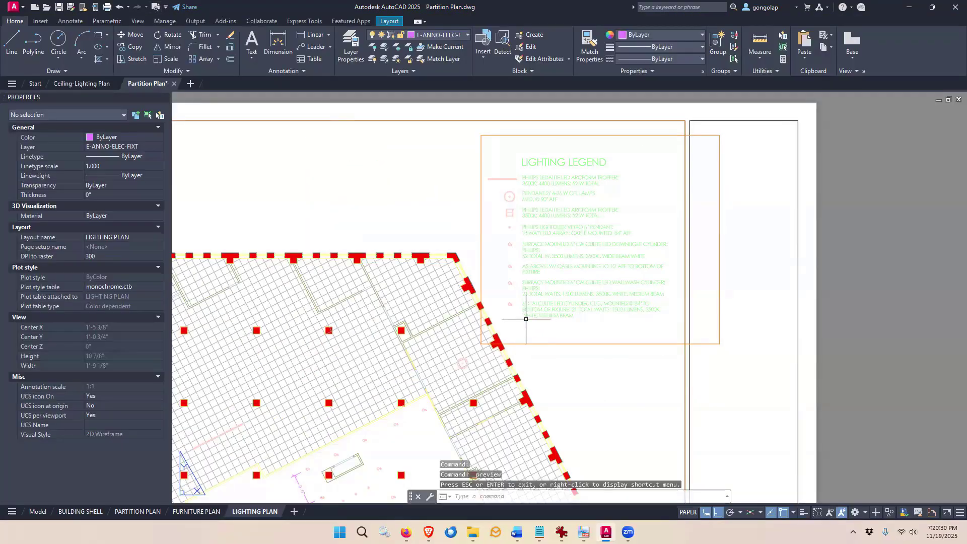
{"action": "scroll", "coordinate": [594, 309], "scroll_direction": "down", "scroll_amount": 2}
{"action": "scroll", "coordinate": [585, 335], "scroll_direction": "down", "scroll_amount": 1}
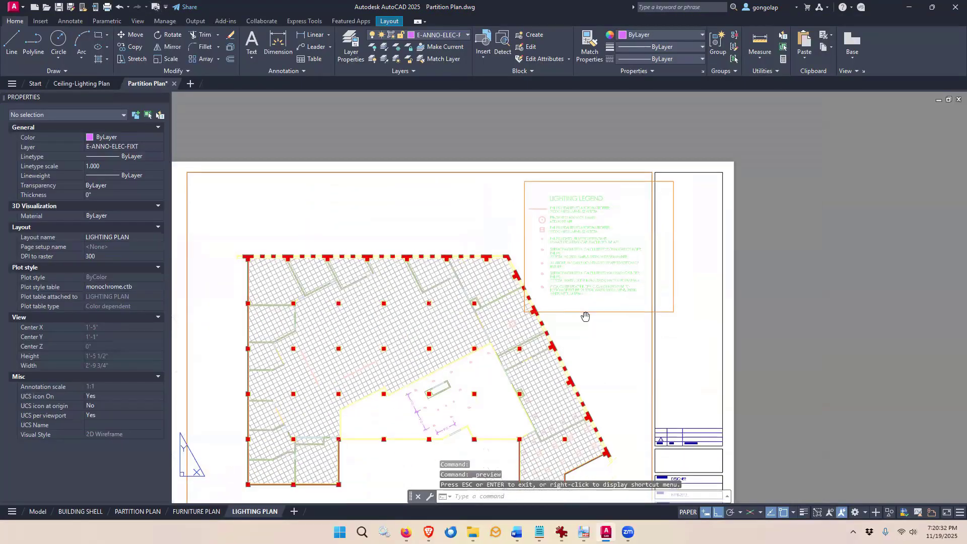
{"action": "middle_click_drag", "start_coordinate": [585, 334], "coordinate": [605, 274]}
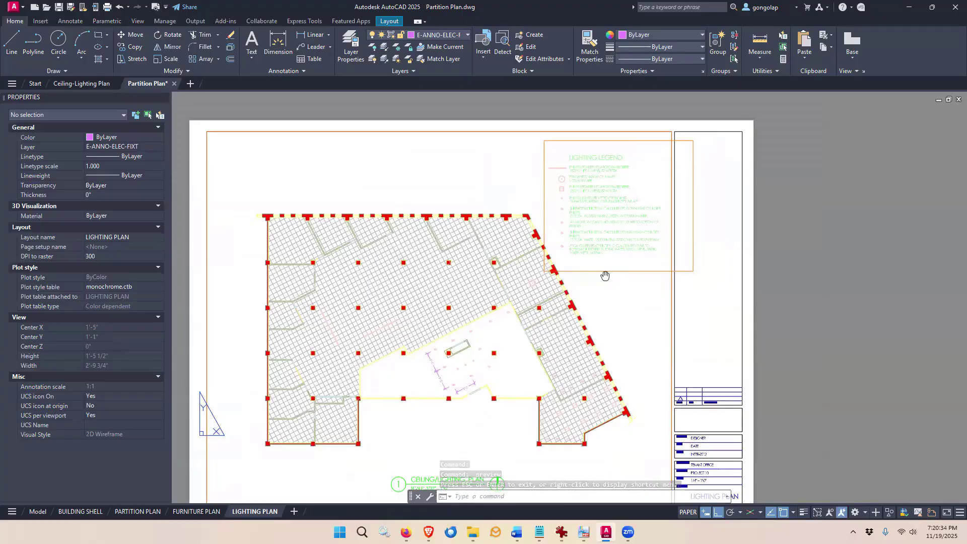
{"action": "scroll", "coordinate": [597, 239], "scroll_direction": "up", "scroll_amount": 4}
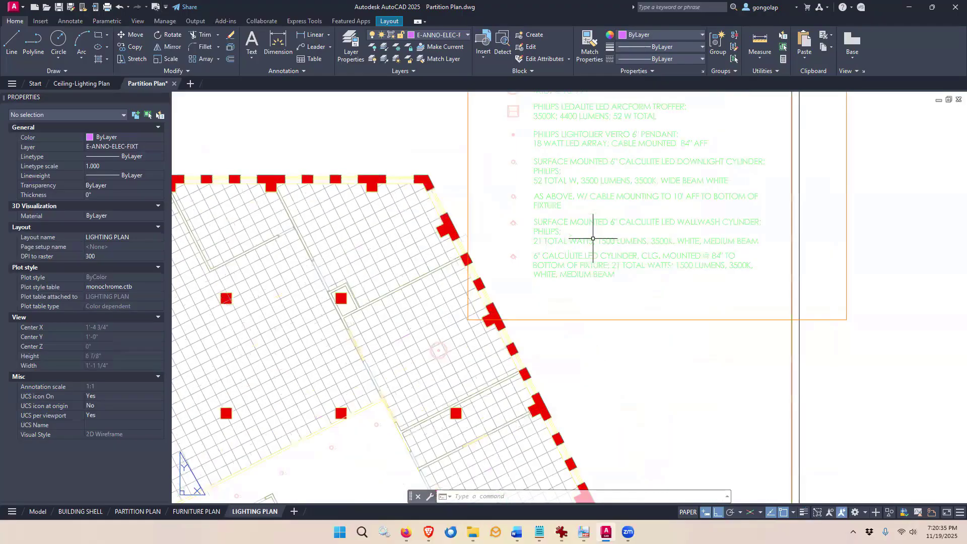
{"action": "scroll", "coordinate": [593, 238], "scroll_direction": "down", "scroll_amount": 4}
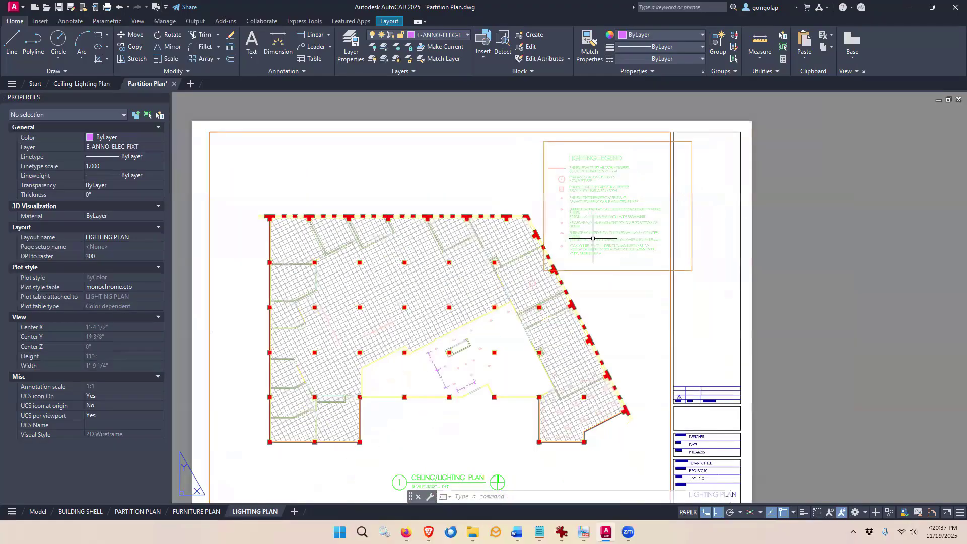
{"action": "middle_click_drag", "start_coordinate": [546, 311], "coordinate": [567, 271]}
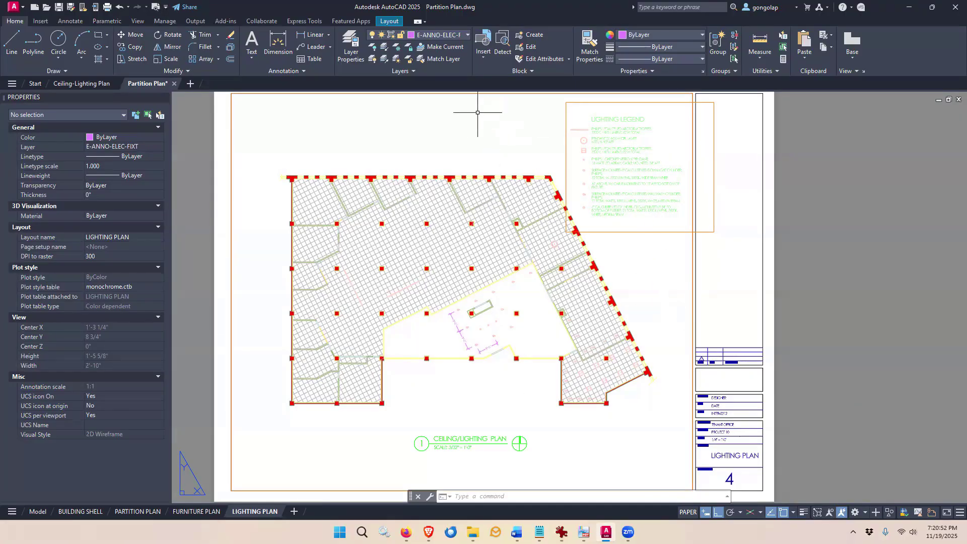
Step: Copy the lighting legend viewport straight west so the copy sits beside the original, overlapping the plan's upper edge
{"action": "middle_click_drag", "start_coordinate": [500, 160], "coordinate": [500, 212]}
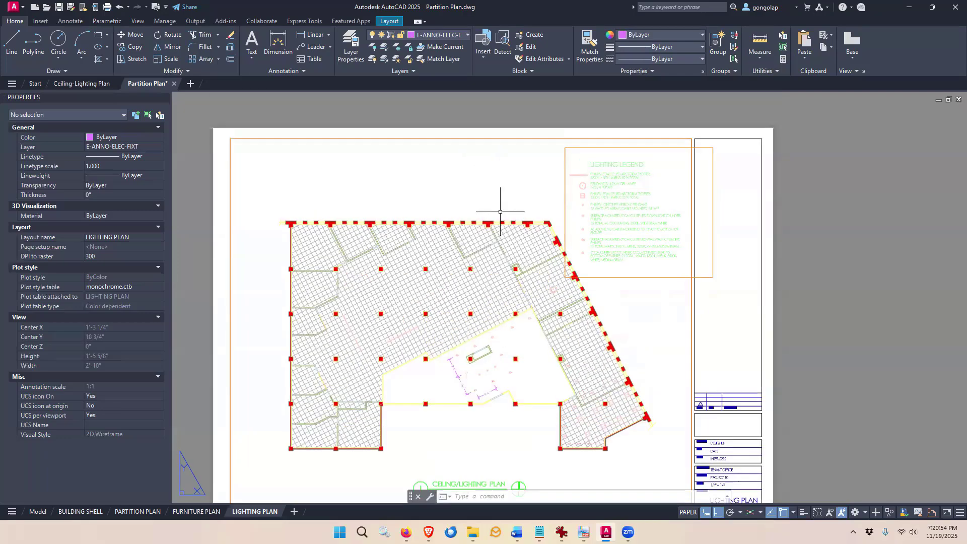
{"action": "type", "text": "co"}
{"action": "key", "text": "Return"}
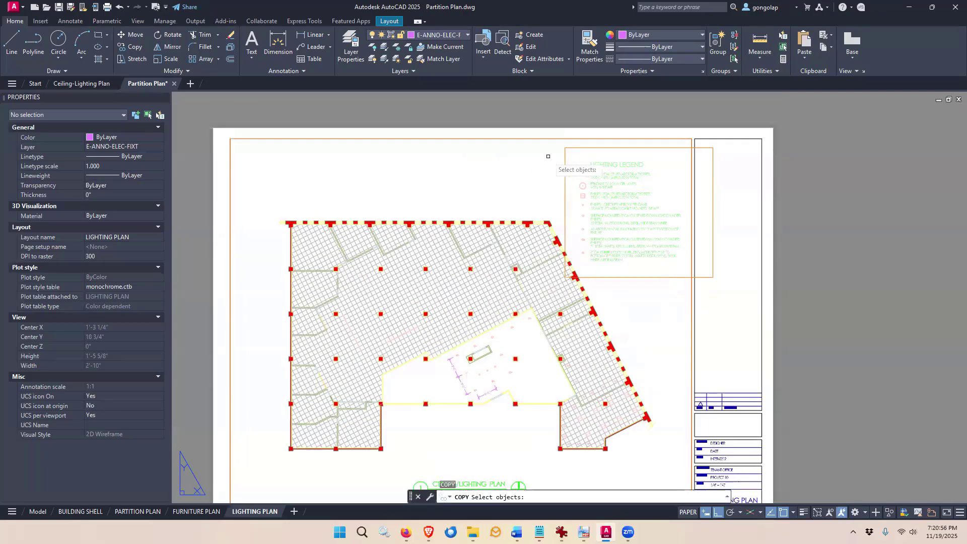
{"action": "left_click", "coordinate": [566, 156]}
{"action": "key", "text": "Return"}
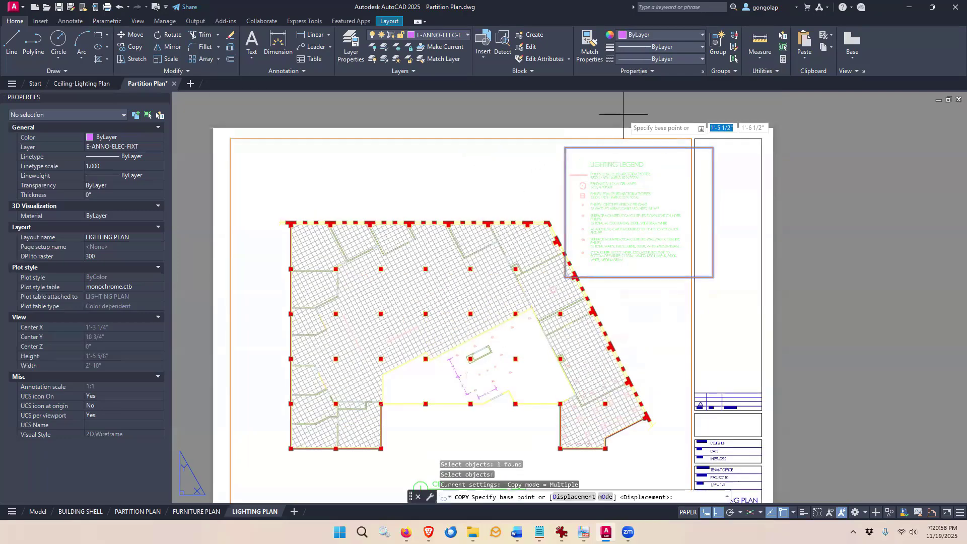
{"action": "left_click", "coordinate": [623, 111]}
{"action": "left_click", "coordinate": [459, 103]}
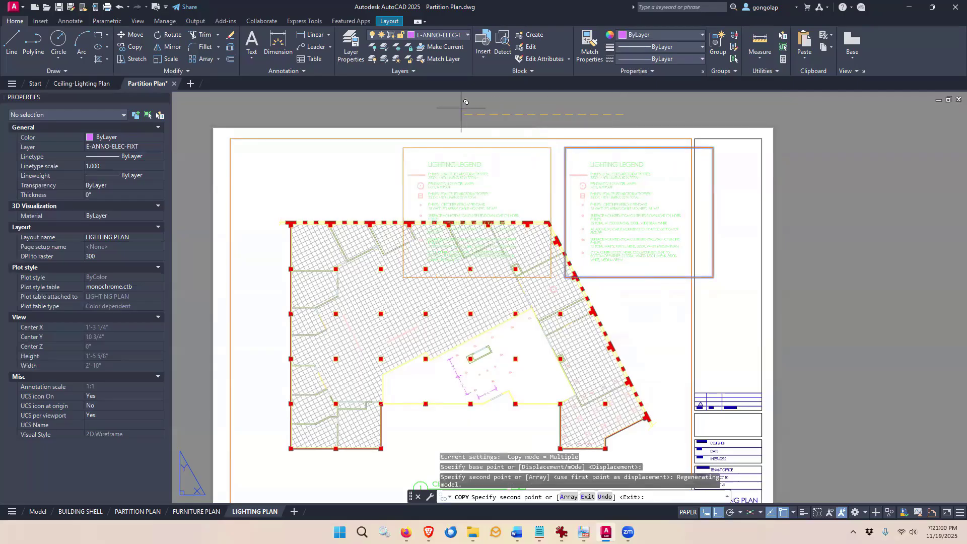
{"action": "key", "text": "Escape"}
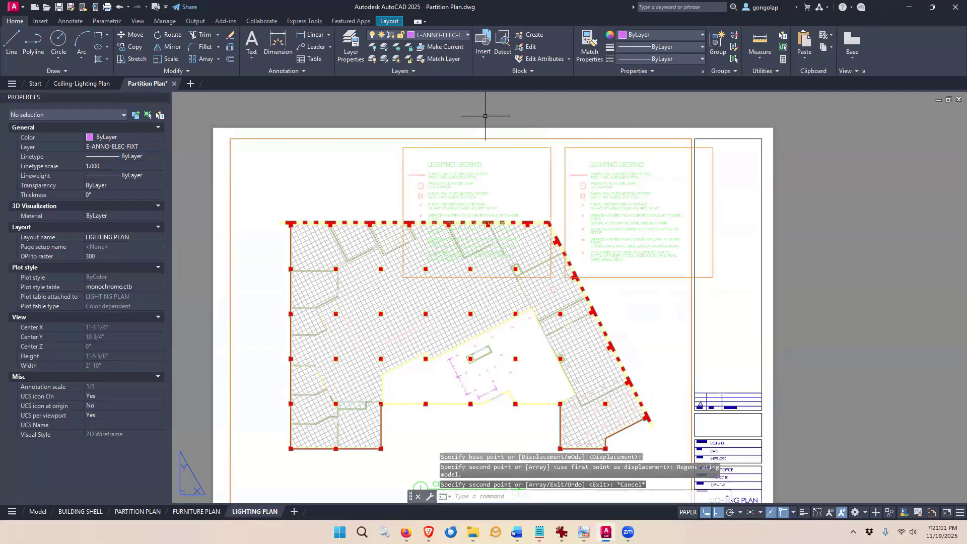
Step: Stretch the upper edge of the copied legend viewport straight up, past the sheet's drawing border
{"action": "left_click", "coordinate": [498, 147]}
{"action": "left_click", "coordinate": [550, 147]}
{"action": "scroll", "coordinate": [551, 146], "scroll_direction": "up", "scroll_amount": 2}
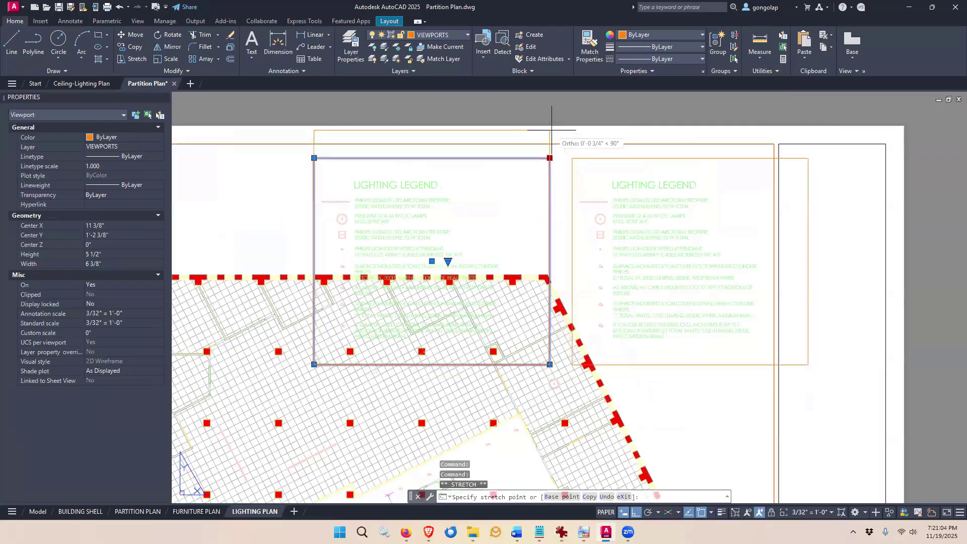
{"action": "key", "text": "Escape"}
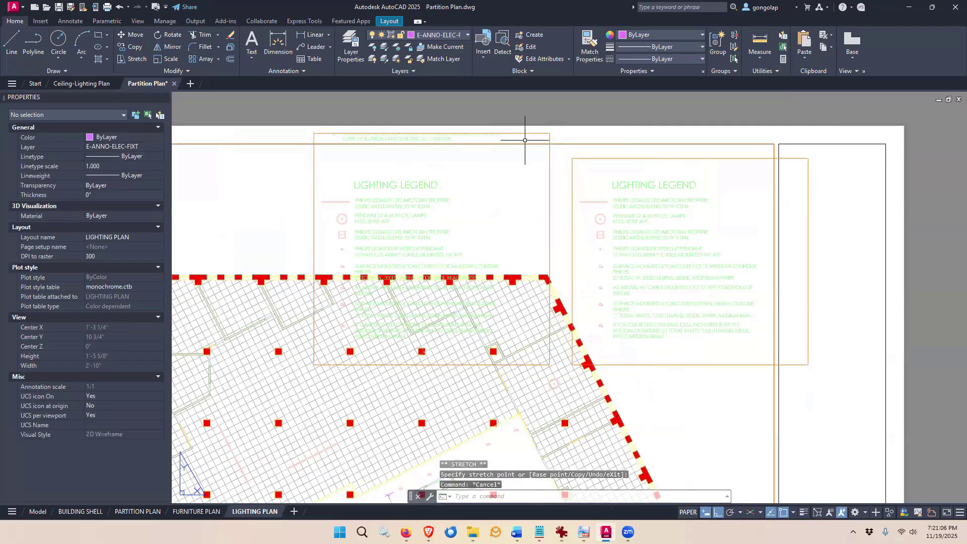
Step: Pan the drawing inside the copied viewport to frame the REFLECTED CEILING NOTES, and return to paper space
{"action": "left_click", "coordinate": [527, 136]}
{"action": "double_click", "coordinate": [503, 181]}
{"action": "middle_click_drag", "start_coordinate": [415, 165], "coordinate": [416, 301]}
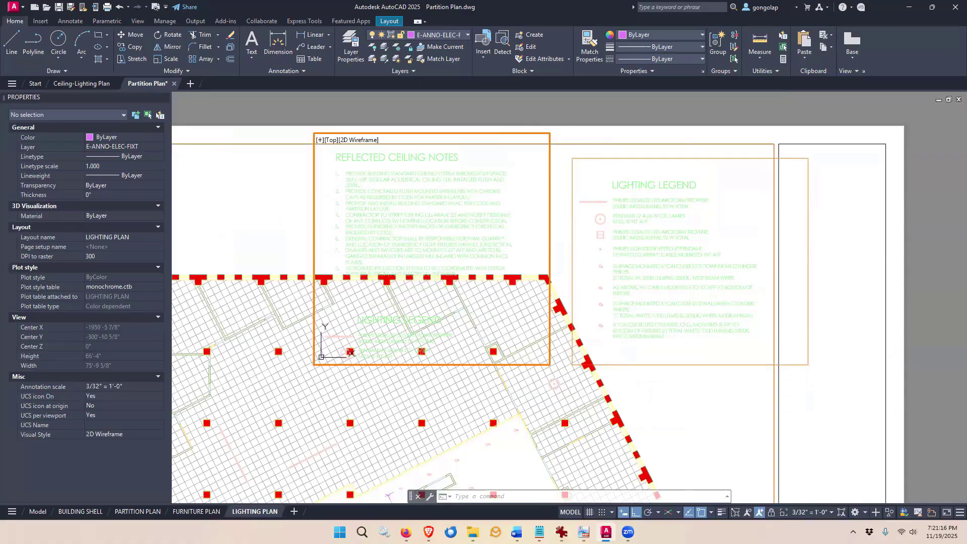
{"action": "mouse_move", "coordinate": [443, 191]}
{"action": "middle_mouse_down"}
{"action": "mouse_move", "coordinate": [438, 213]}
{"action": "mouse_move", "coordinate": [443, 201]}
{"action": "middle_mouse_up"}
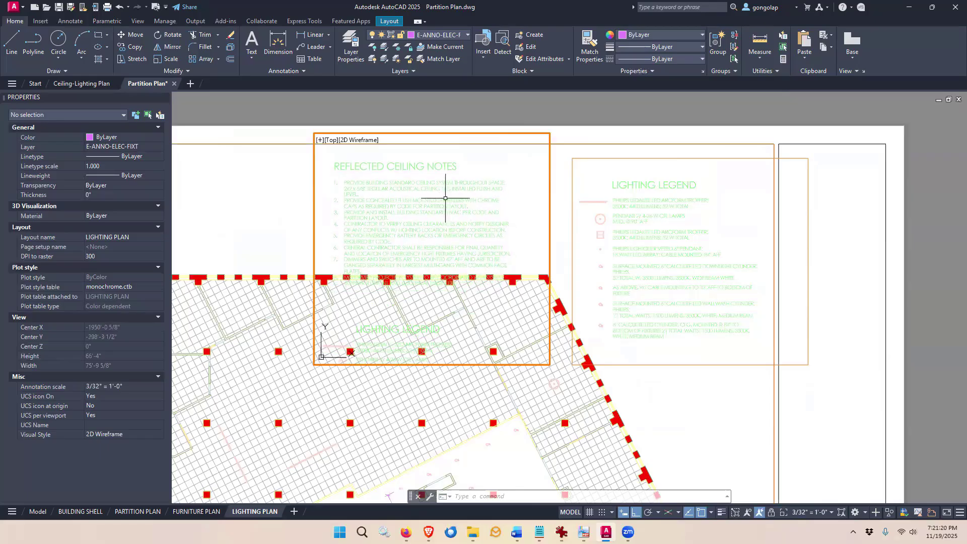
{"action": "double_click", "coordinate": [492, 109]}
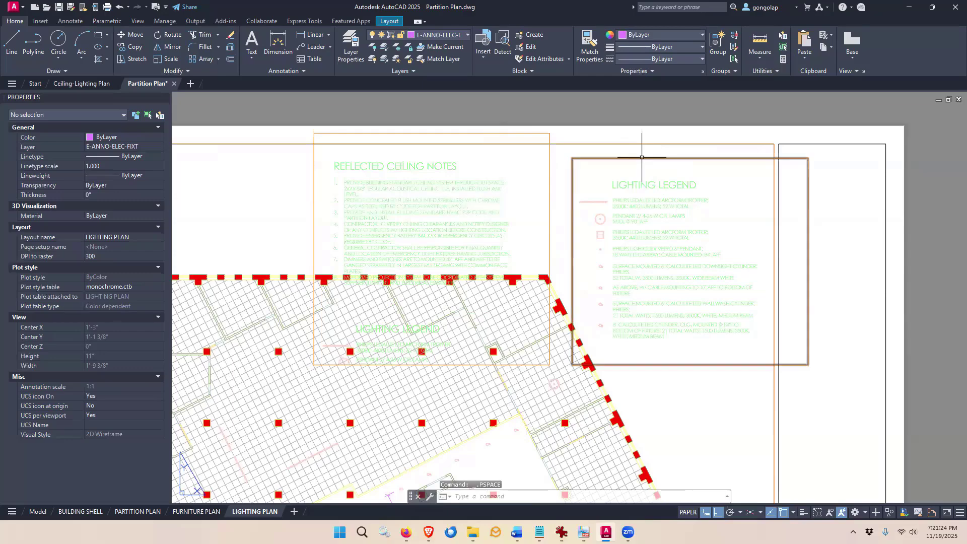
Step: Move the original lighting legend viewport straight up so its title sits near the height of the notes title
{"action": "left_click", "coordinate": [642, 157]}
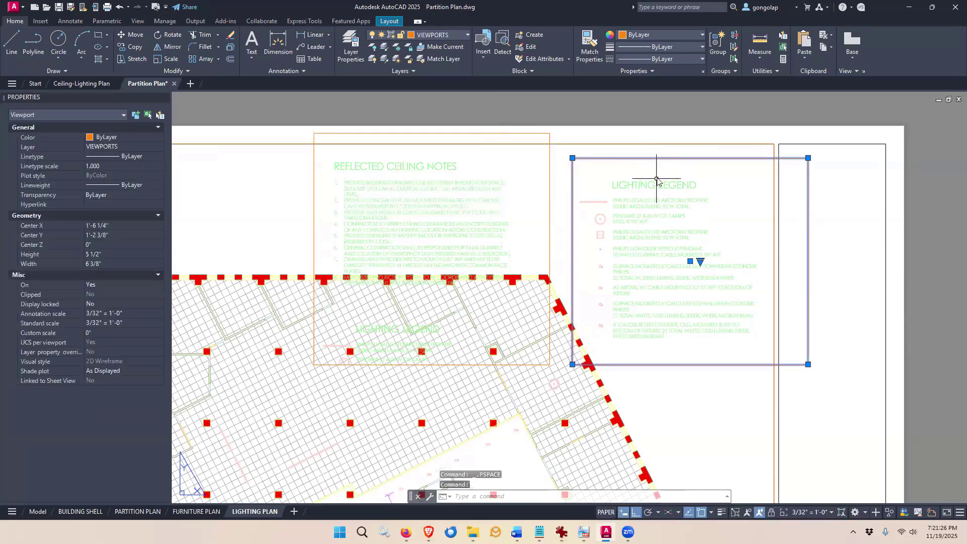
{"action": "type", "text": "m"}
{"action": "key", "text": "Return"}
{"action": "left_click", "coordinate": [688, 400]}
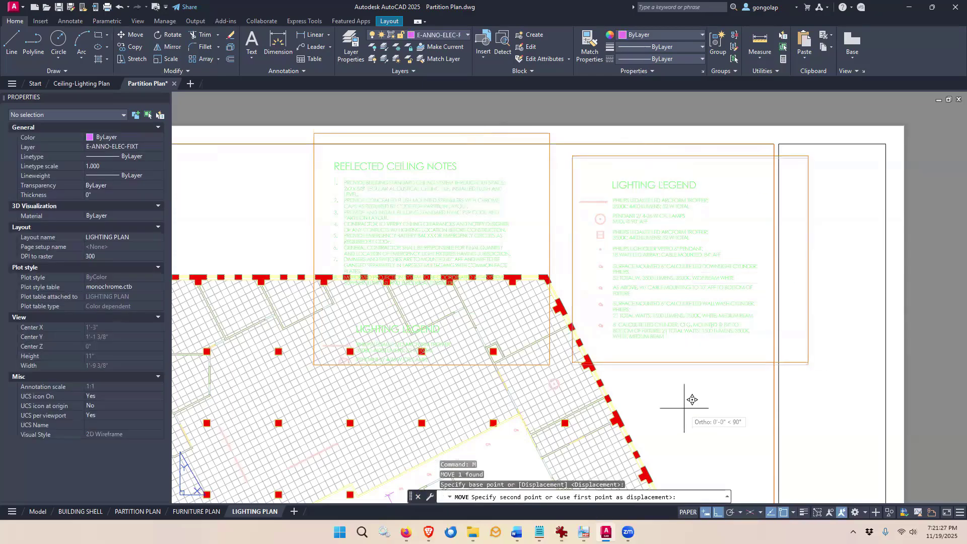
{"action": "left_click", "coordinate": [684, 373]}
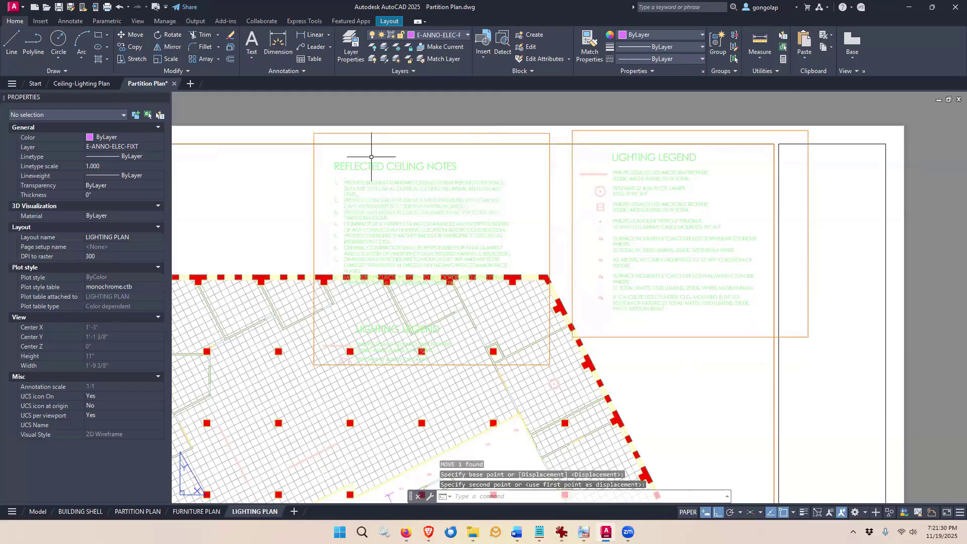
Step: Draw a horizontal guide line about 1'-1 5/8" long from the base of the REFLECTED CEILING NOTES title east past the legend viewport
{"action": "scroll", "coordinate": [371, 156], "scroll_direction": "up", "scroll_amount": 2}
{"action": "scroll", "coordinate": [372, 157], "scroll_direction": "up", "scroll_amount": 2}
{"action": "type", "text": "l"}
{"action": "key", "text": "Return"}
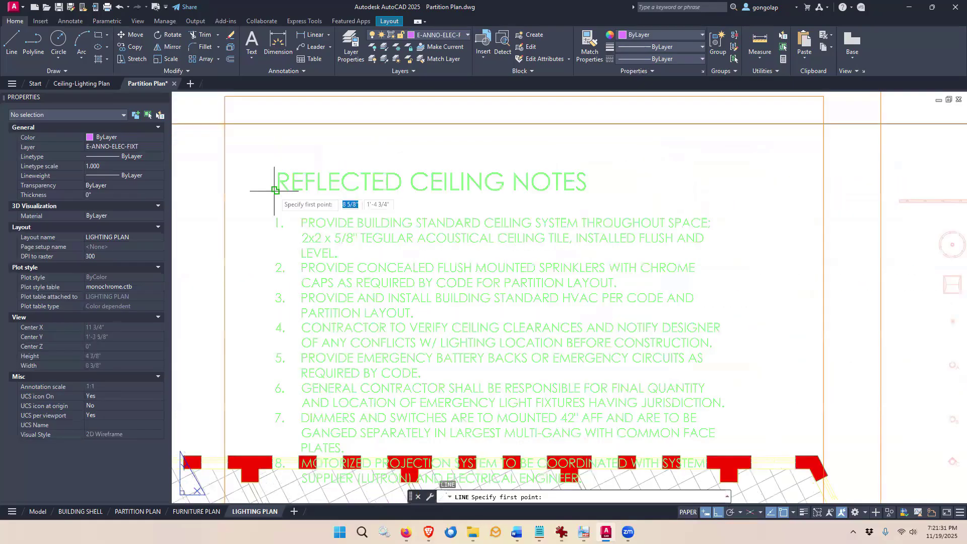
{"action": "scroll", "coordinate": [275, 191], "scroll_direction": "down", "scroll_amount": 4}
{"action": "left_click", "coordinate": [275, 191]}
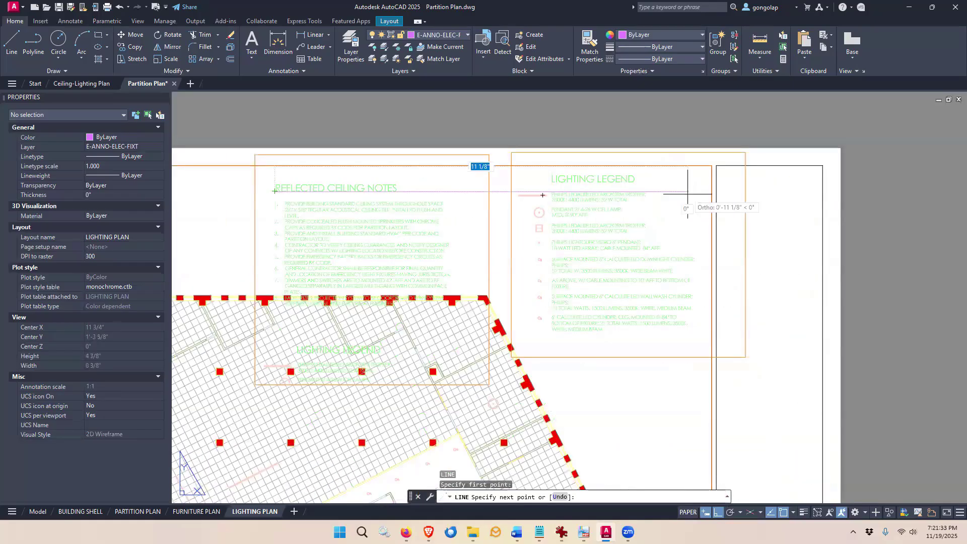
{"action": "left_click", "coordinate": [779, 191]}
{"action": "key", "text": "Return"}
Step: Move the lighting legend viewport vertically to align its title with the REFLECTED CEILING NOTES title along the guide line
{"action": "type", "text": "m"}
{"action": "key", "text": "Return"}
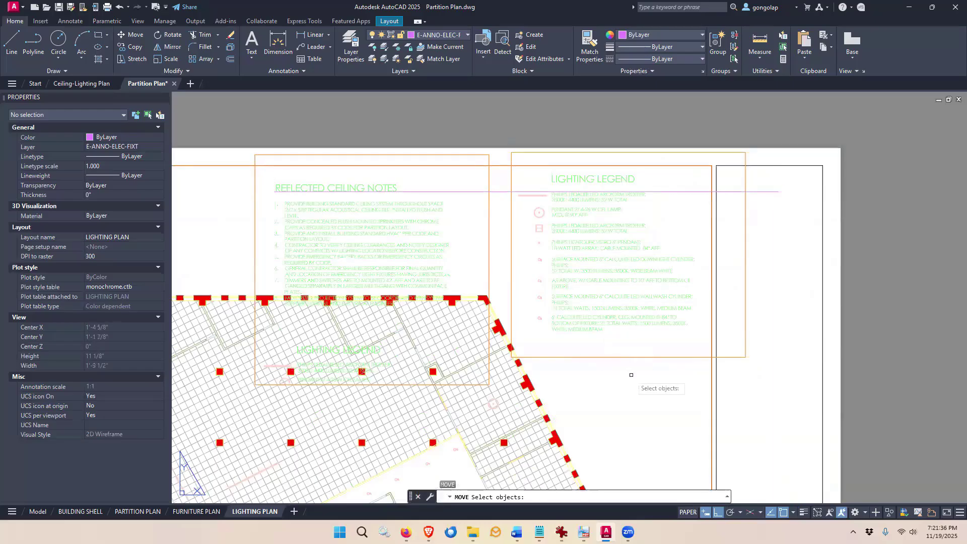
{"action": "left_click", "coordinate": [625, 360]}
{"action": "left_click", "coordinate": [615, 336]}
{"action": "scroll", "coordinate": [559, 200], "scroll_direction": "up", "scroll_amount": 2}
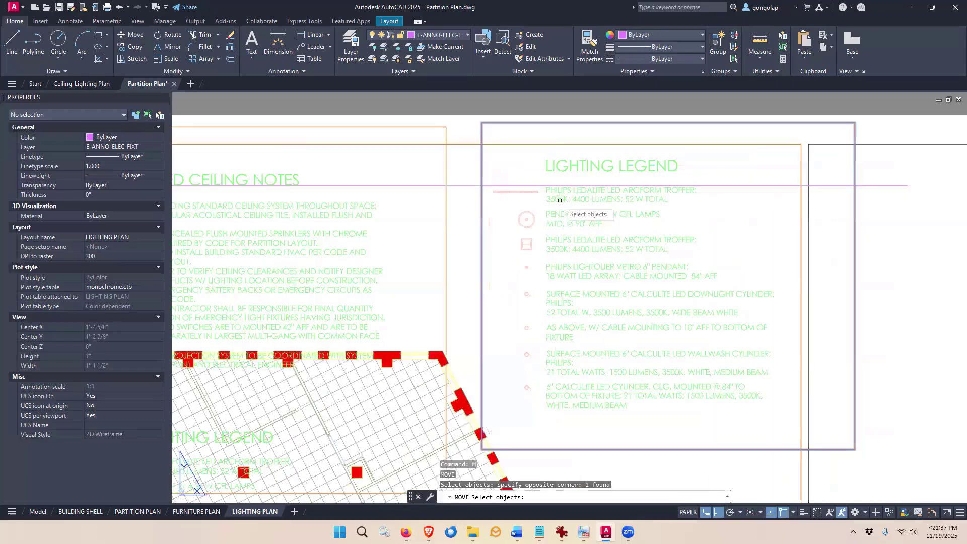
{"action": "key", "text": "Return"}
{"action": "scroll", "coordinate": [559, 200], "scroll_direction": "up", "scroll_amount": 2}
{"action": "left_click", "coordinate": [544, 185]}
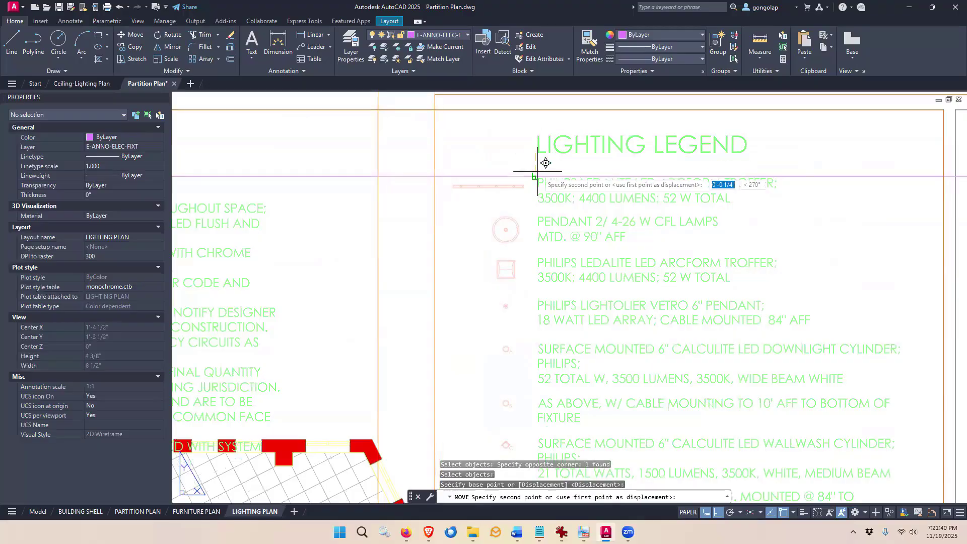
{"action": "left_click", "coordinate": [537, 172]}
{"action": "scroll", "coordinate": [537, 172], "scroll_direction": "down", "scroll_amount": 3}
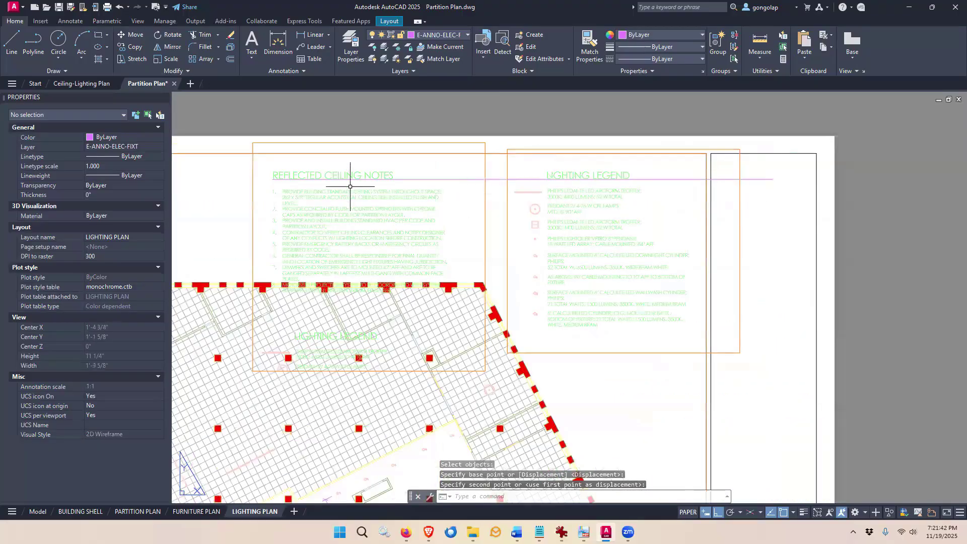
Step: Erase the horizontal guide line running under the two titles
{"action": "left_click", "coordinate": [761, 179]}
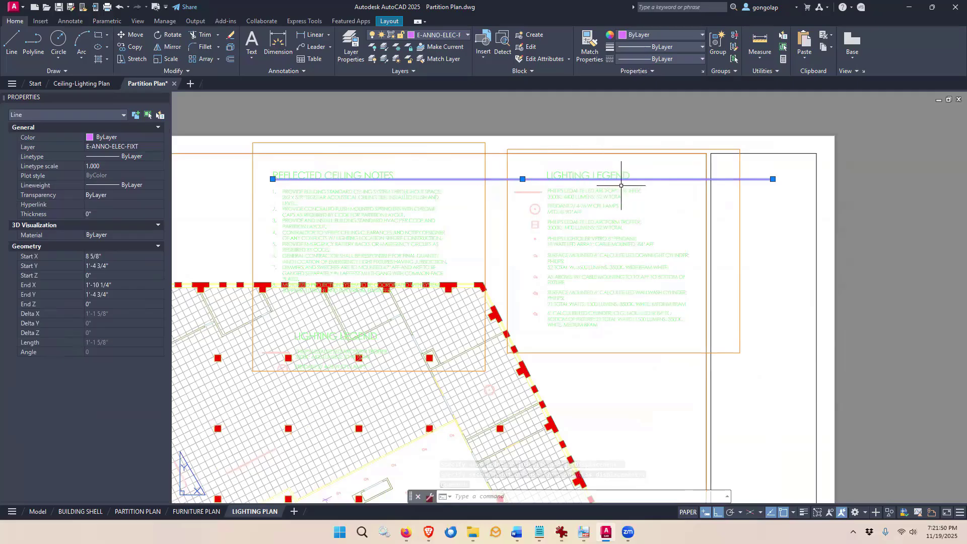
{"action": "type", "text": "e"}
{"action": "key", "text": "Return"}
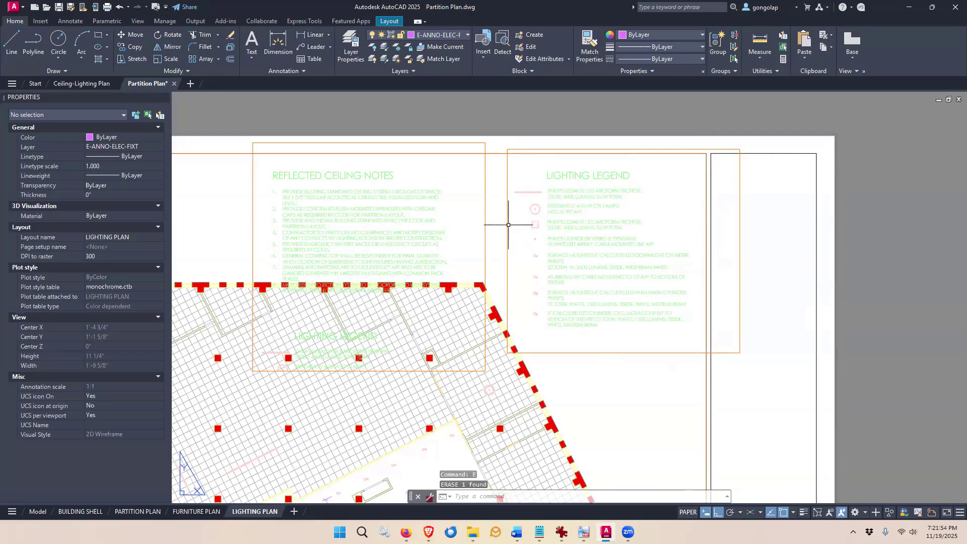
Step: Move the reflected ceiling notes viewport straight east in two moves, bringing the notes close to the lighting legend
{"action": "type", "text": "m"}
{"action": "key", "text": "Return"}
{"action": "left_click", "coordinate": [471, 142]}
{"action": "key", "text": "Return"}
{"action": "left_click", "coordinate": [460, 106]}
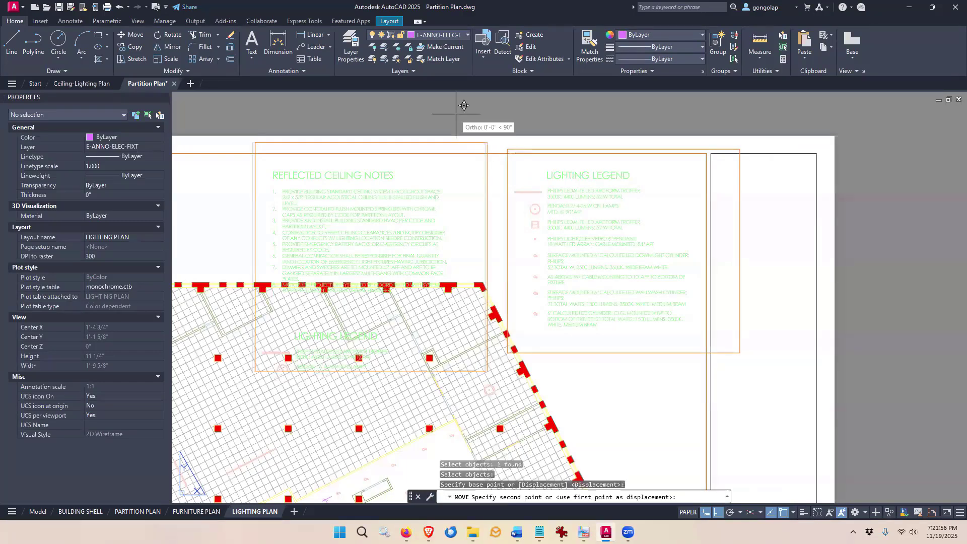
{"action": "left_click", "coordinate": [508, 106]}
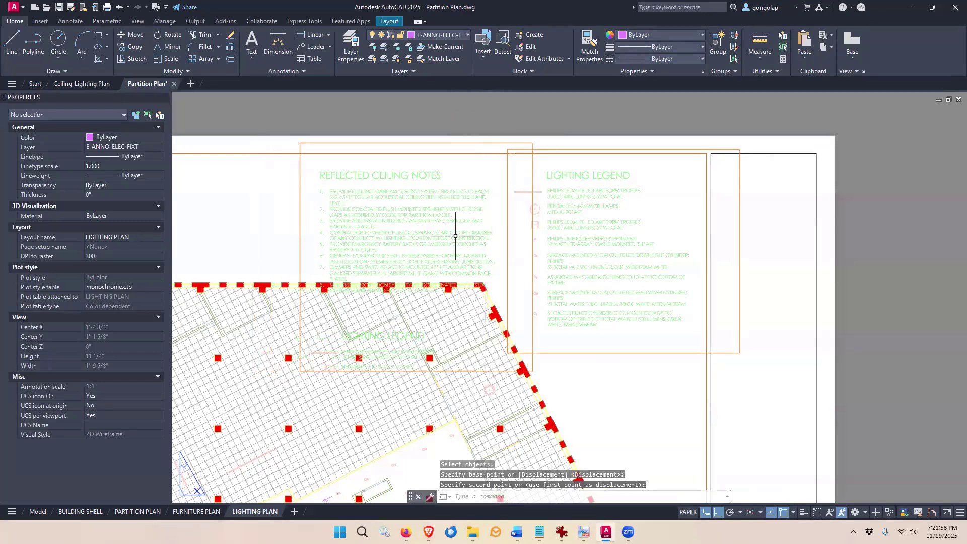
{"action": "key", "text": "Return"}
{"action": "left_click", "coordinate": [523, 144]}
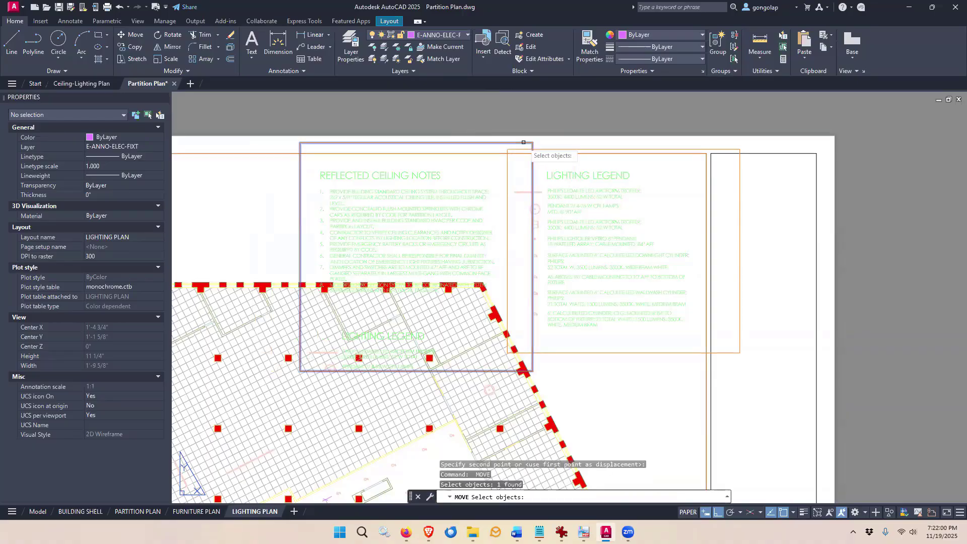
{"action": "key", "text": "Return"}
{"action": "left_click", "coordinate": [530, 120]}
{"action": "left_click", "coordinate": [544, 111]}
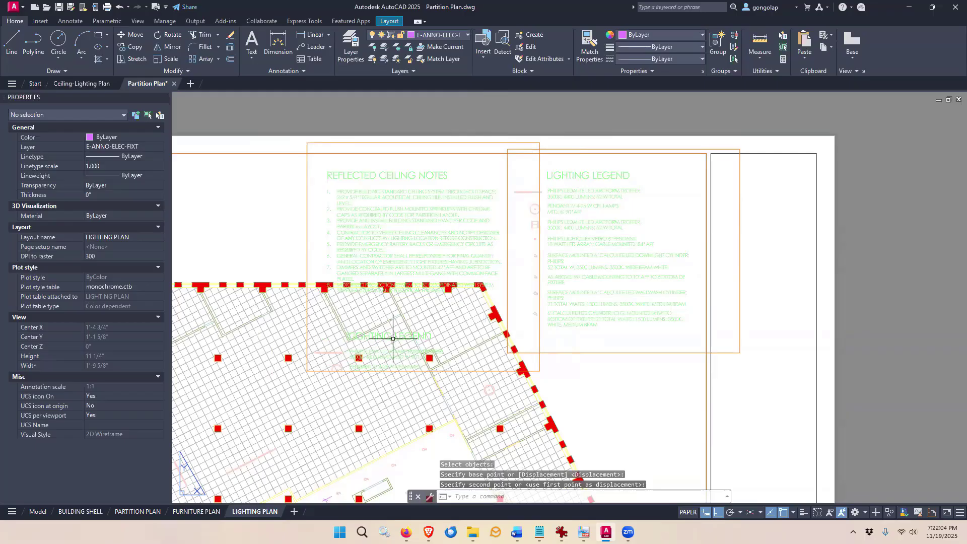
Step: Raise the lower edge of the notes viewport to a height of about 4 1/2", cropping out the partial lighting legend
{"action": "scroll", "coordinate": [393, 338], "scroll_direction": "up", "scroll_amount": 2}
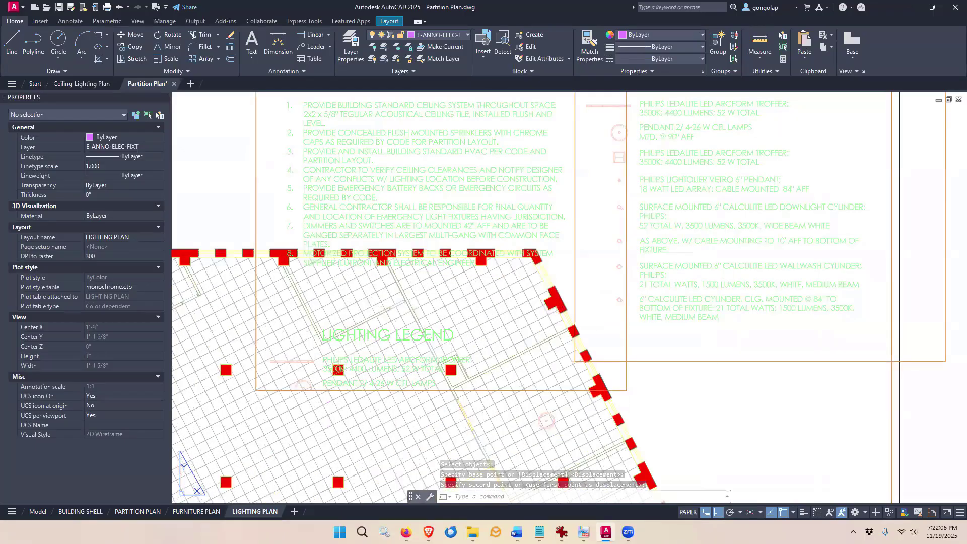
{"action": "left_click", "coordinate": [258, 390]}
{"action": "left_click", "coordinate": [256, 390]}
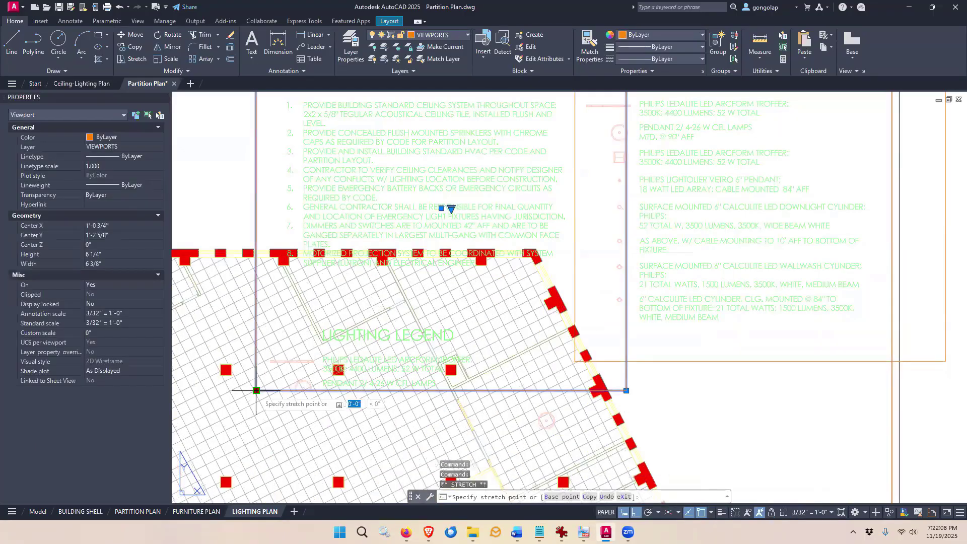
{"action": "left_click", "coordinate": [253, 288]}
{"action": "scroll", "coordinate": [447, 290], "scroll_direction": "down", "scroll_amount": 2}
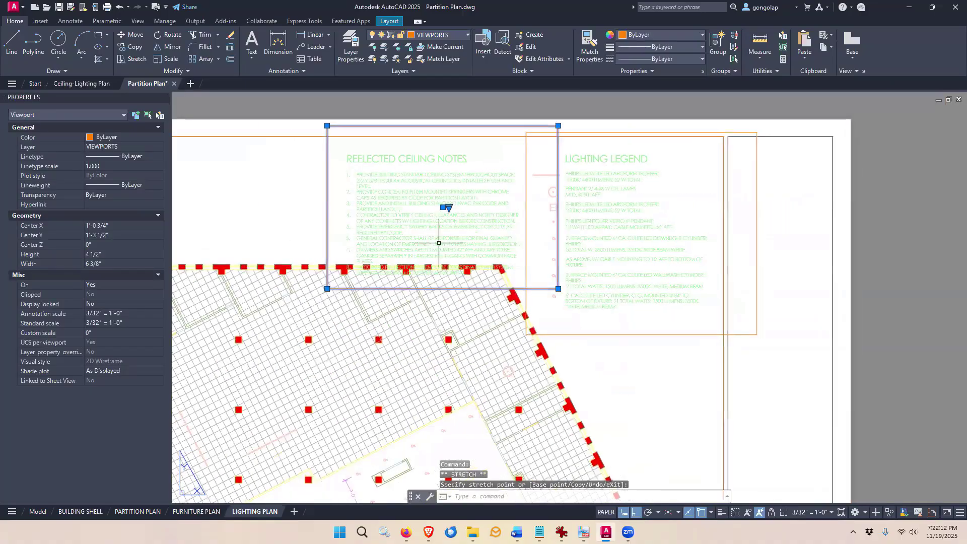
{"action": "key", "text": "Escape"}
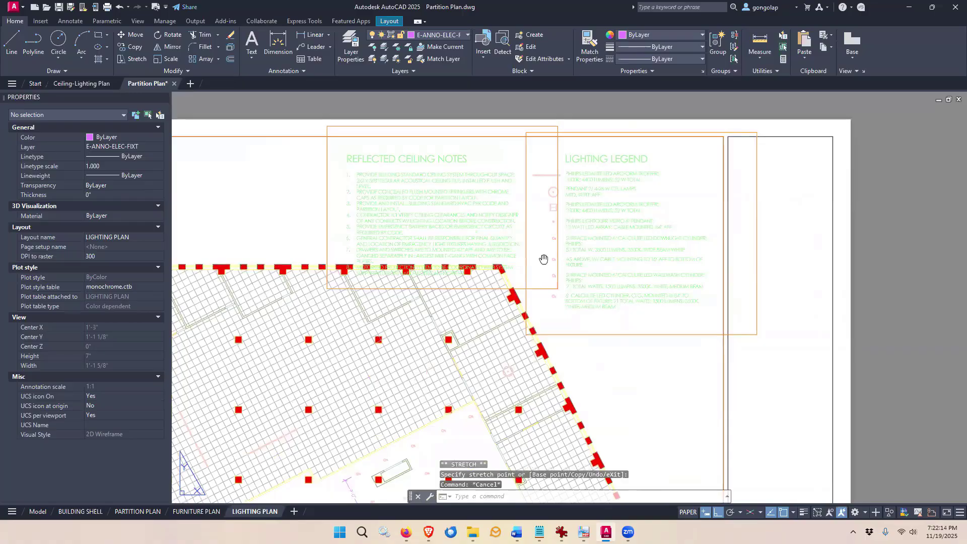
Step: Unlock the main plan viewport, shift the plan slightly down inside it to clear the reflected ceiling notes, and return to paper space
{"action": "middle_click_drag", "start_coordinate": [544, 259], "coordinate": [584, 226]}
{"action": "scroll", "coordinate": [583, 226], "scroll_direction": "down", "scroll_amount": 2}
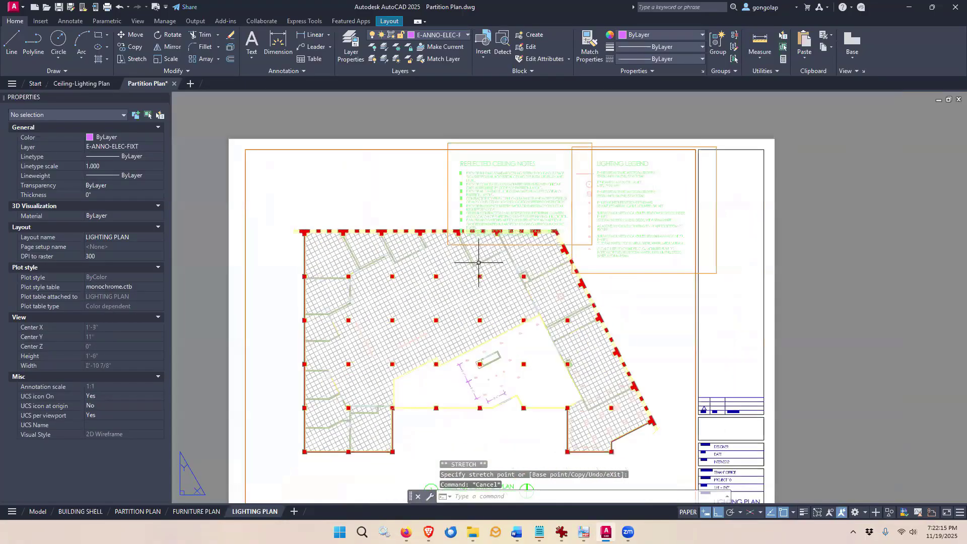
{"action": "scroll", "coordinate": [486, 213], "scroll_direction": "up", "scroll_amount": 2}
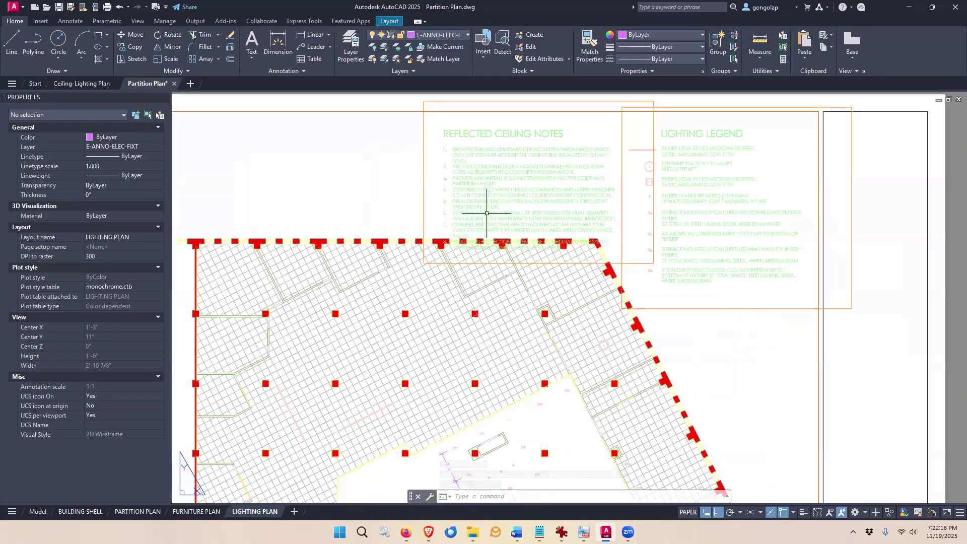
{"action": "scroll", "coordinate": [452, 245], "scroll_direction": "down", "scroll_amount": 2}
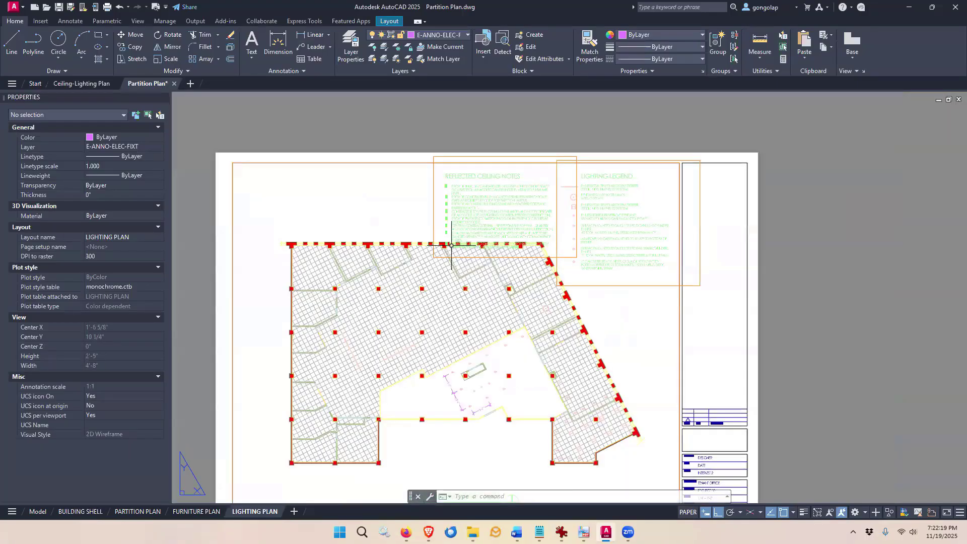
{"action": "scroll", "coordinate": [451, 245], "scroll_direction": "down", "scroll_amount": 2}
{"action": "scroll", "coordinate": [410, 351], "scroll_direction": "down", "scroll_amount": 1}
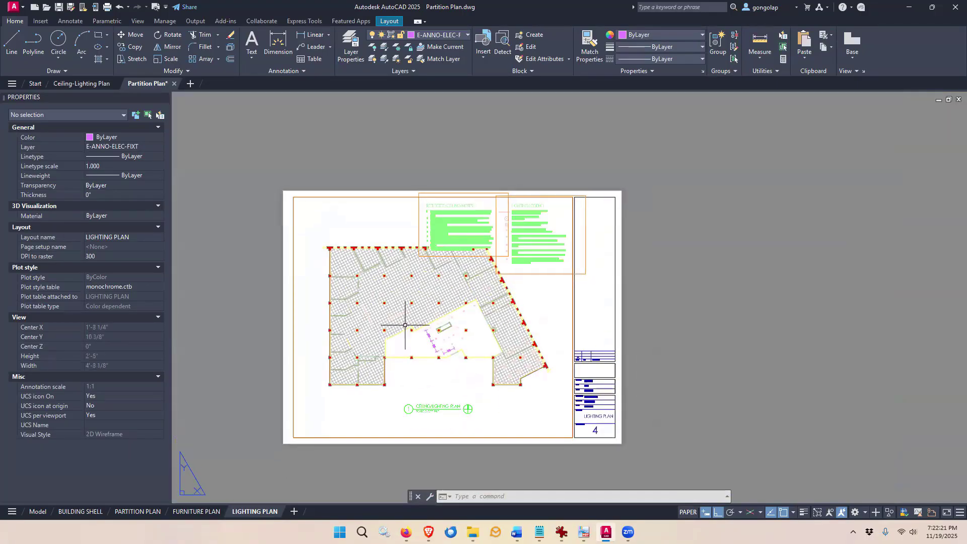
{"action": "double_click", "coordinate": [414, 383]}
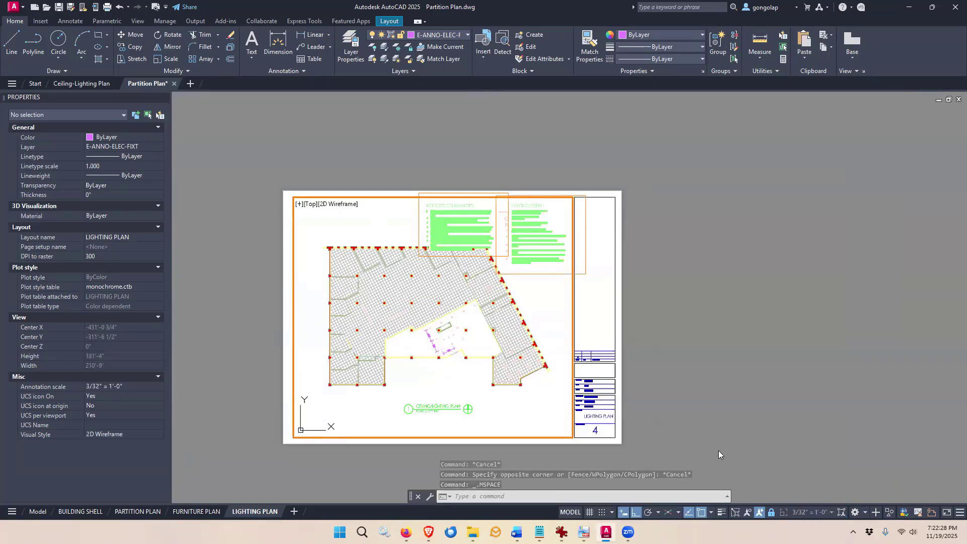
{"action": "left_click", "coordinate": [771, 512]}
{"action": "middle_click_drag", "start_coordinate": [417, 376], "coordinate": [414, 388]}
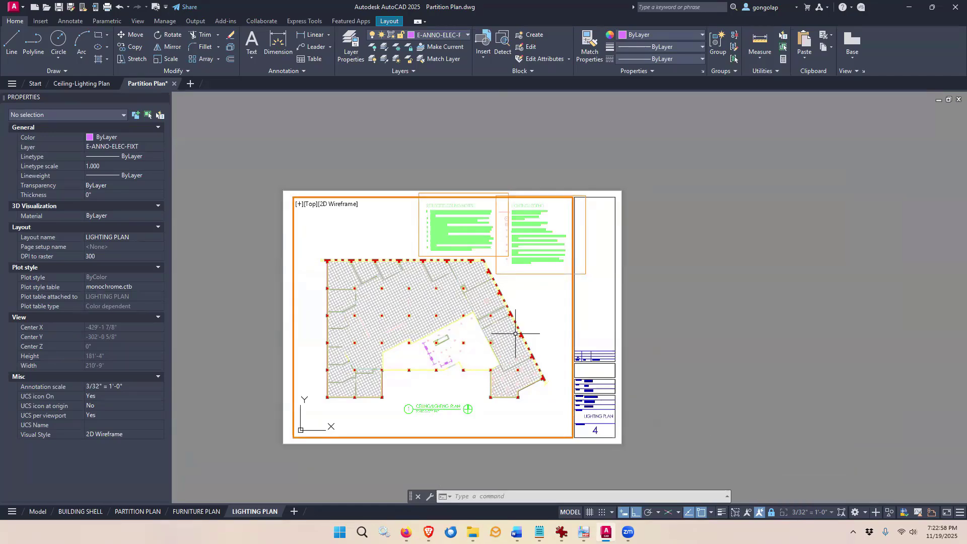
{"action": "double_click", "coordinate": [636, 328]}
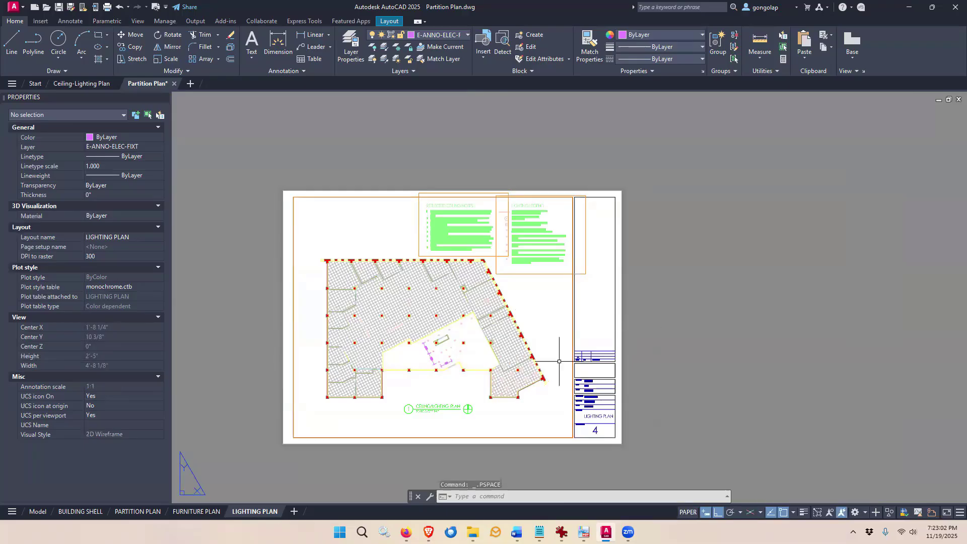
{"action": "scroll", "coordinate": [441, 360], "scroll_direction": "up", "scroll_amount": 3}
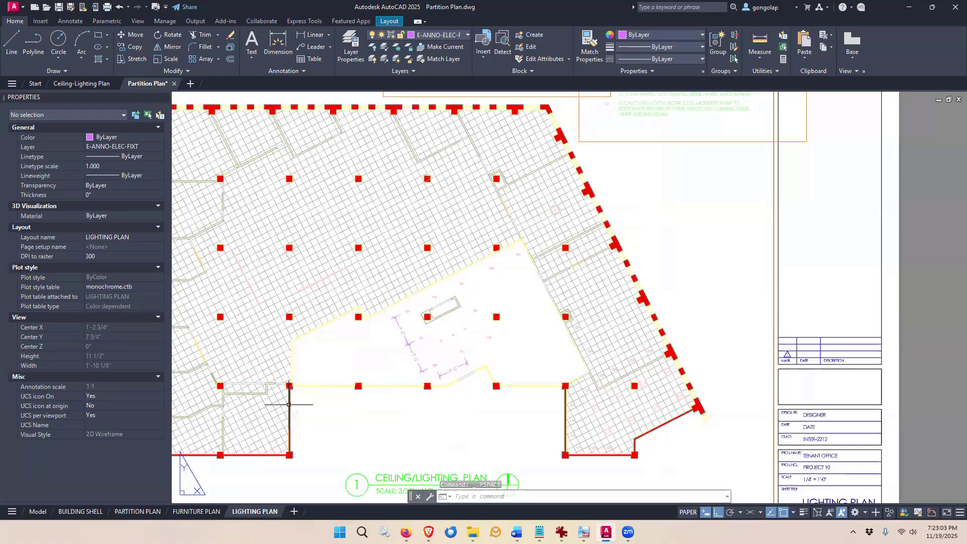
{"action": "scroll", "coordinate": [352, 390], "scroll_direction": "down", "scroll_amount": 4}
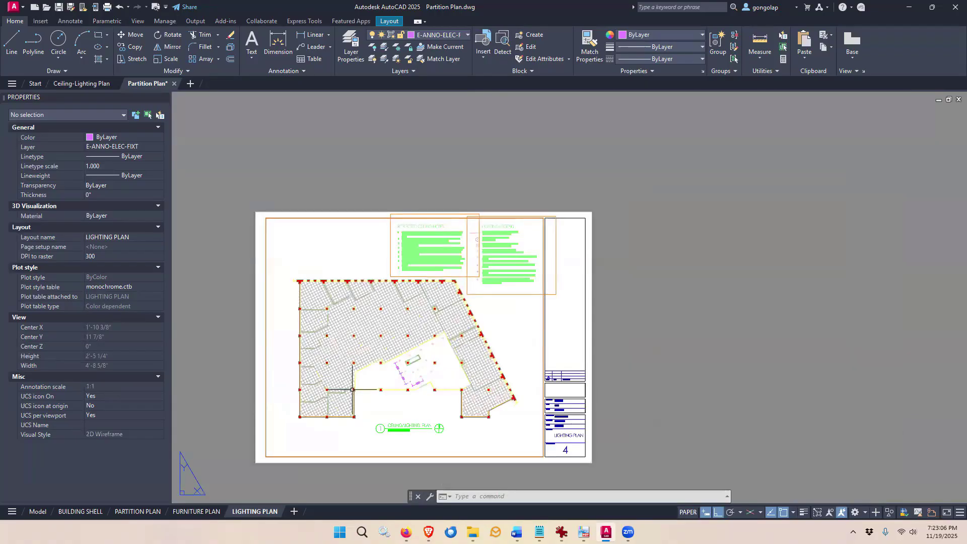
{"action": "scroll", "coordinate": [402, 225], "scroll_direction": "up", "scroll_amount": 6}
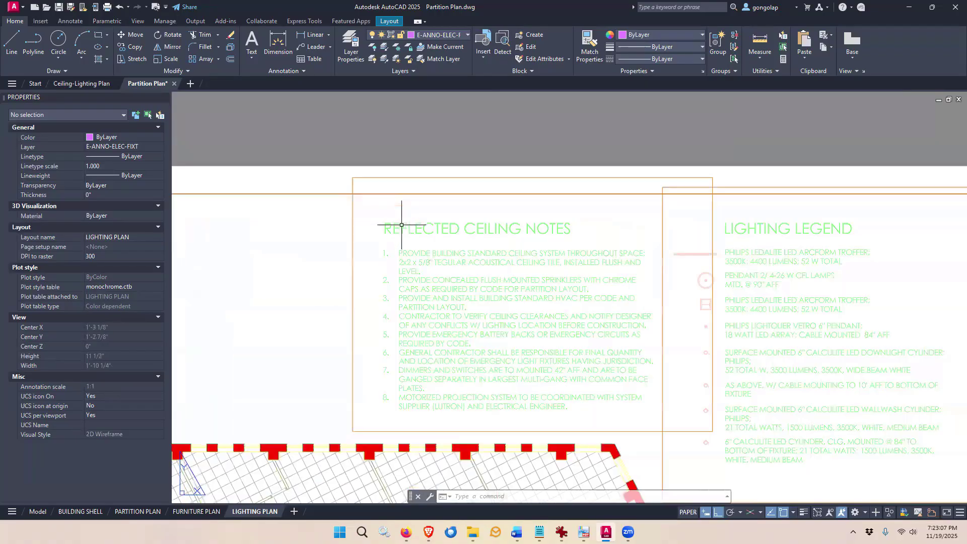
{"action": "scroll", "coordinate": [632, 226], "scroll_direction": "down", "scroll_amount": 2}
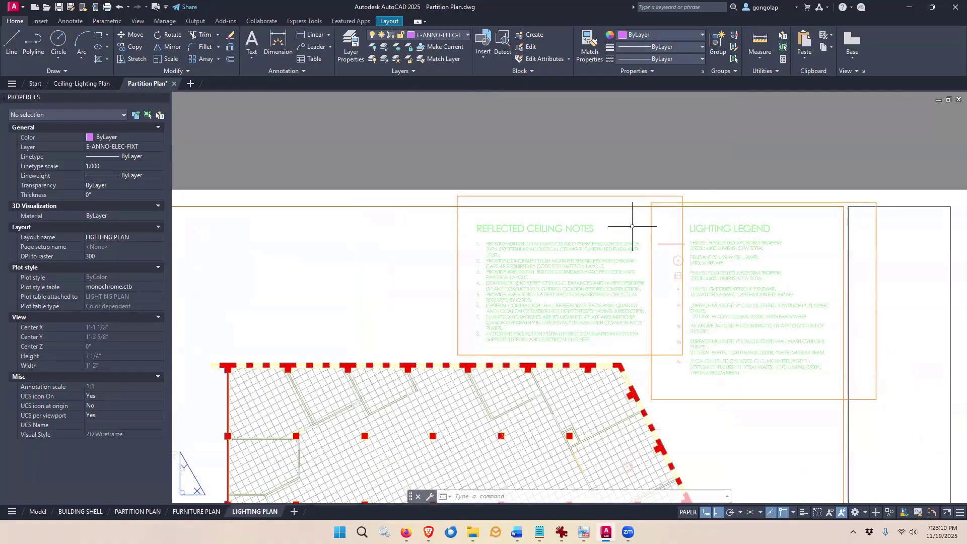
{"action": "scroll", "coordinate": [632, 226], "scroll_direction": "down", "scroll_amount": 2}
{"action": "middle_click_drag", "start_coordinate": [591, 337], "coordinate": [554, 212]}
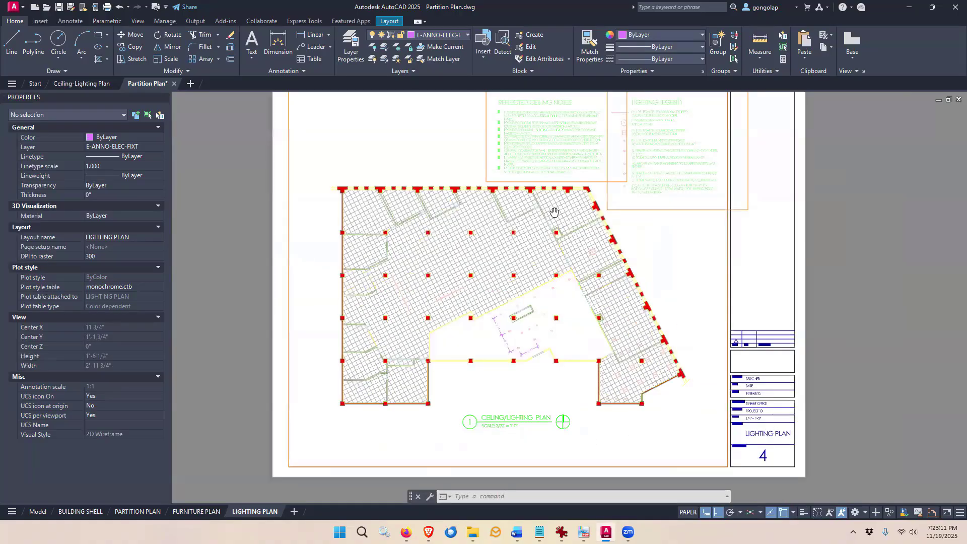
{"action": "scroll", "coordinate": [448, 296], "scroll_direction": "up", "scroll_amount": 4}
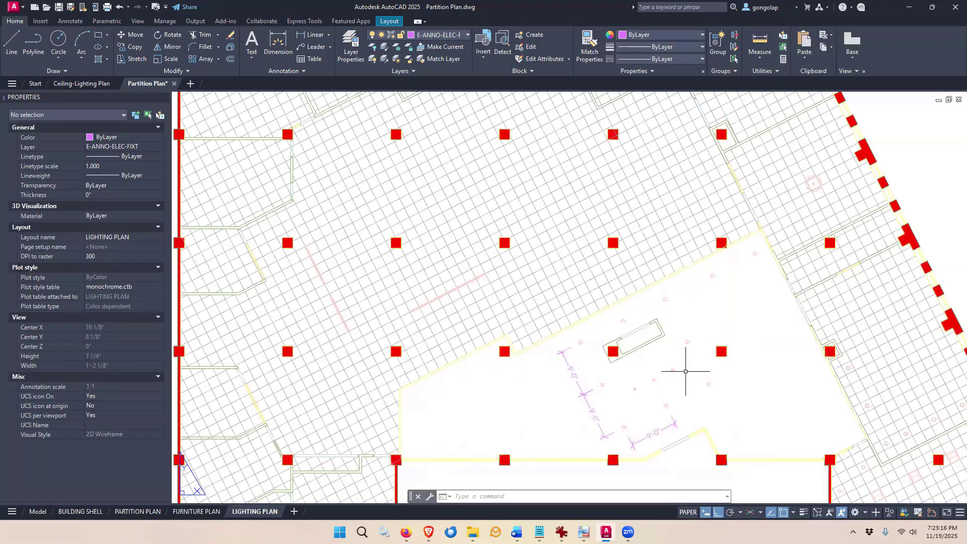
{"action": "scroll", "coordinate": [652, 364], "scroll_direction": "down", "scroll_amount": 3}
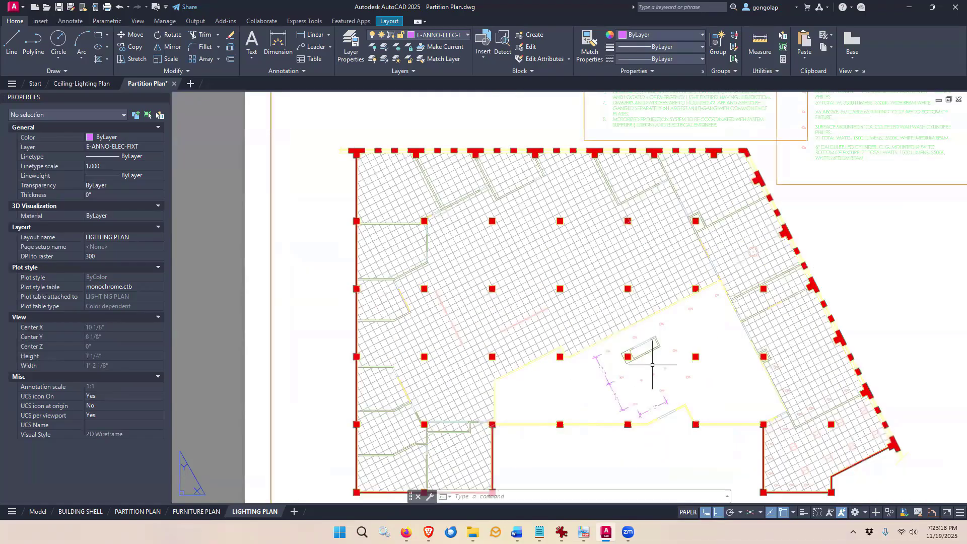
{"action": "scroll", "coordinate": [639, 372], "scroll_direction": "down", "scroll_amount": 2}
{"action": "middle_click_drag", "start_coordinate": [688, 326], "coordinate": [556, 334]}
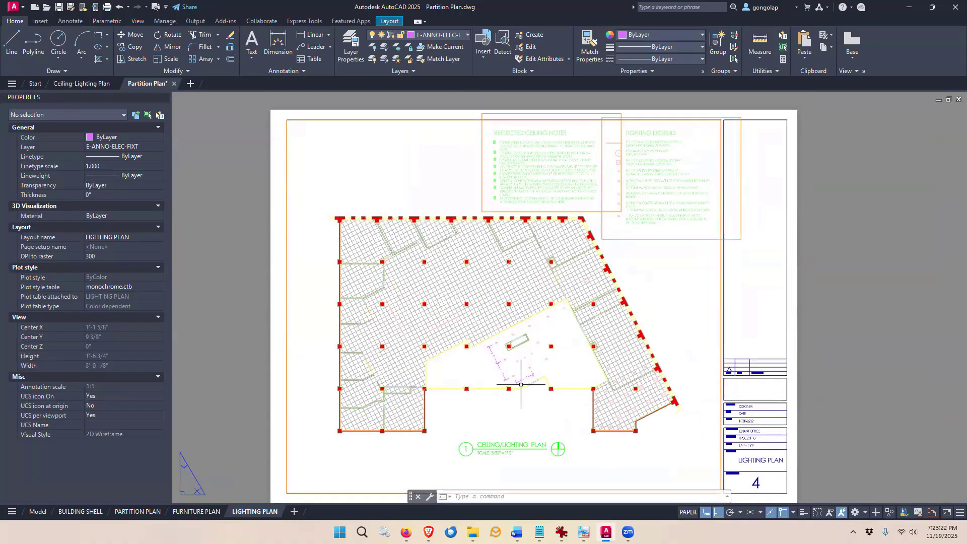
{"action": "left_click", "coordinate": [166, 8]}
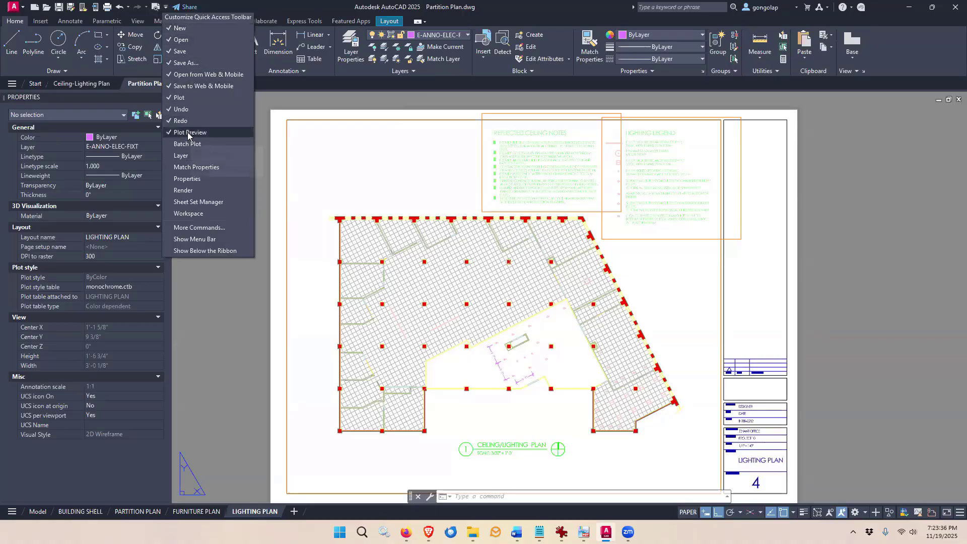
{"action": "left_click", "coordinate": [232, 261]}
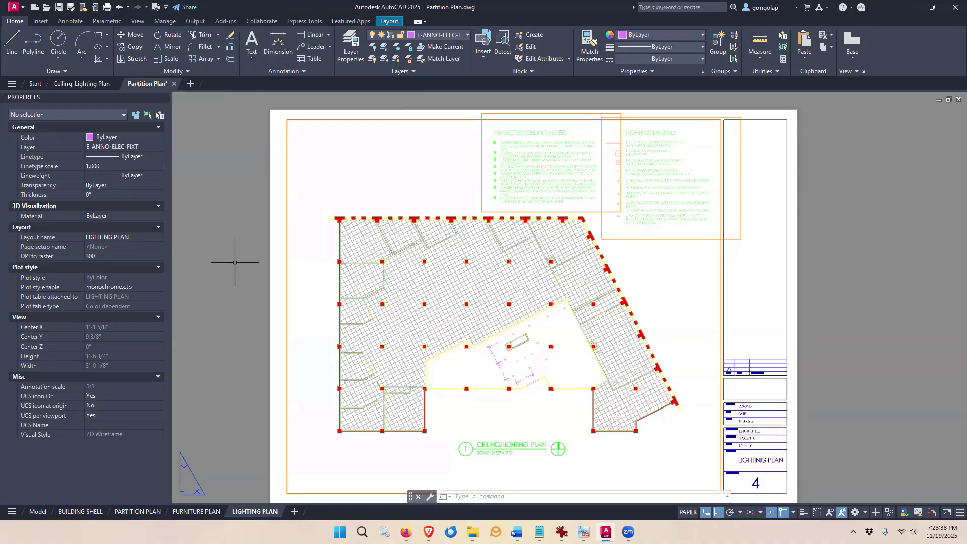
Step: Preview the plot of the LIGHTING PLAN sheet, examine the ceiling notes, lighting legend and plan, and close the preview without plotting
{"action": "left_click", "coordinate": [106, 9]}
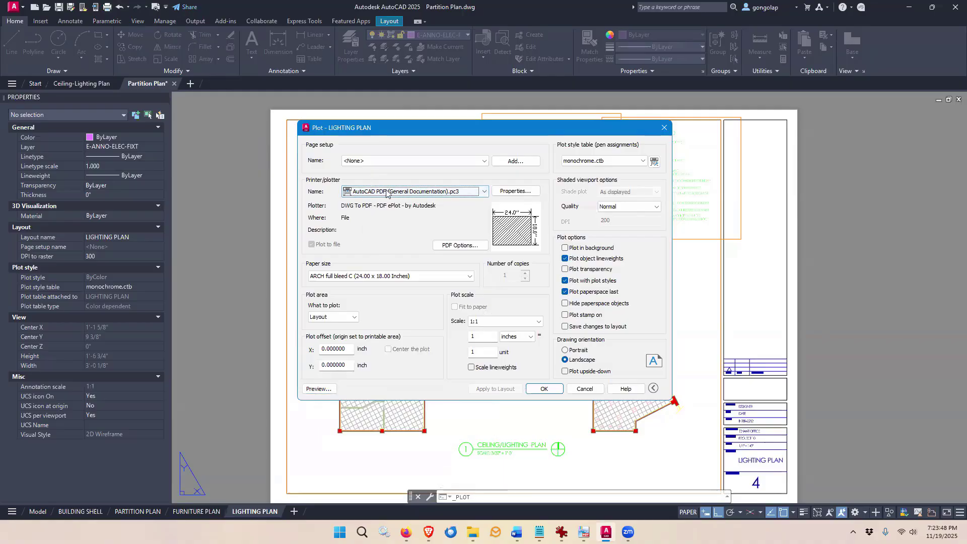
{"action": "left_click", "coordinate": [326, 389]}
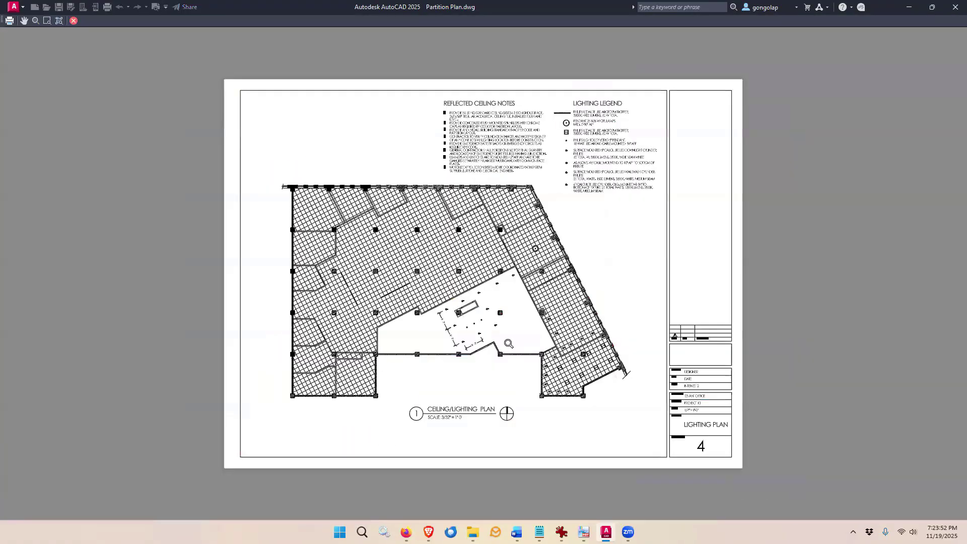
{"action": "scroll", "coordinate": [477, 369], "scroll_direction": "up", "scroll_amount": 2}
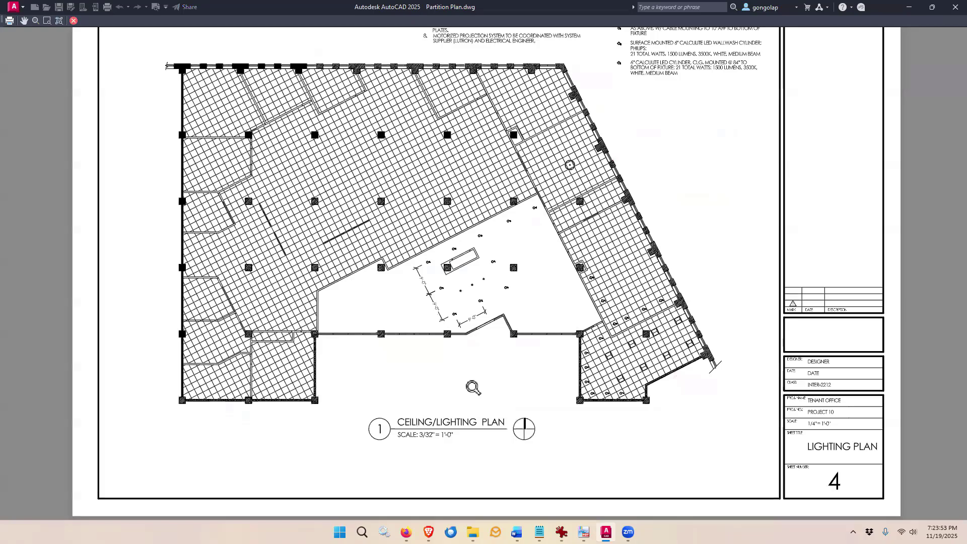
{"action": "middle_click_drag", "start_coordinate": [472, 387], "coordinate": [452, 504]}
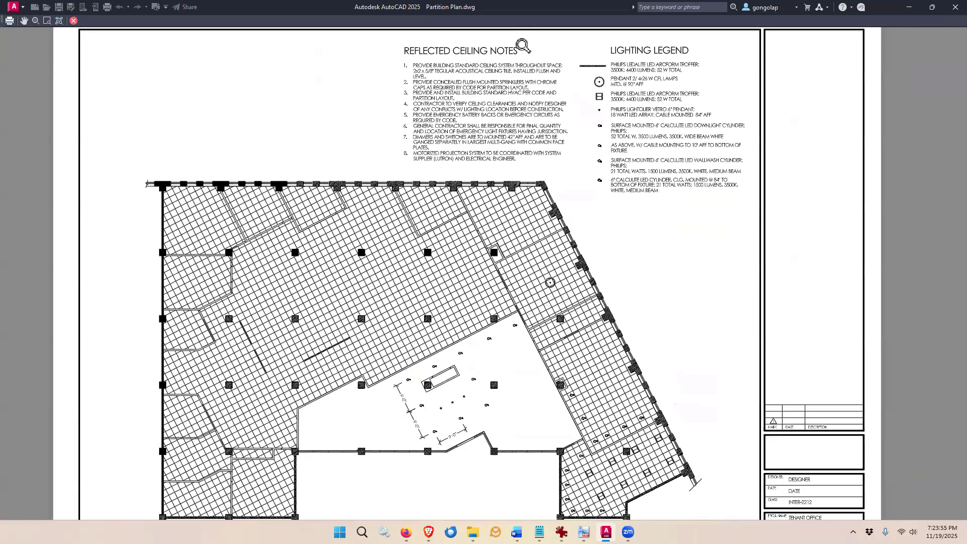
{"action": "scroll", "coordinate": [523, 46], "scroll_direction": "up", "scroll_amount": 2}
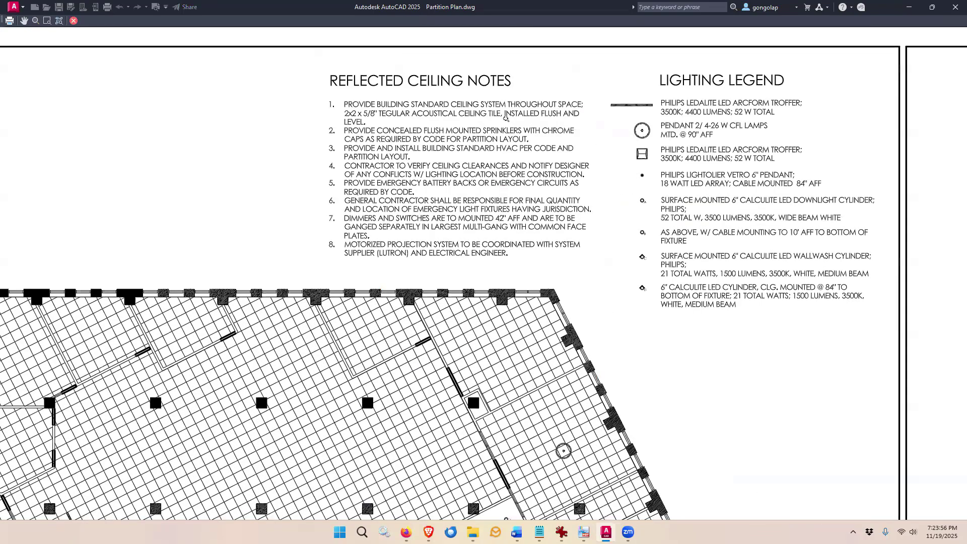
{"action": "scroll", "coordinate": [505, 118], "scroll_direction": "down", "scroll_amount": 2}
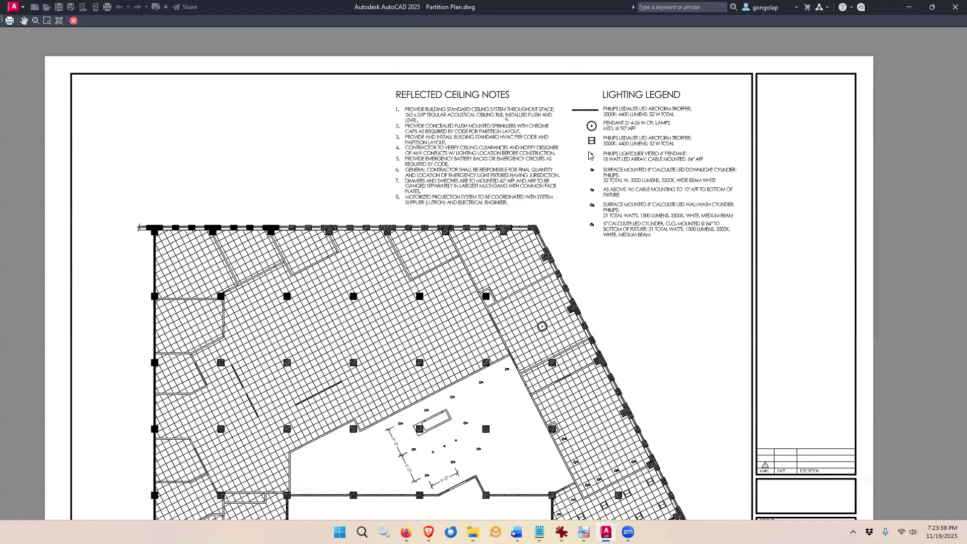
{"action": "key", "text": "Escape"}
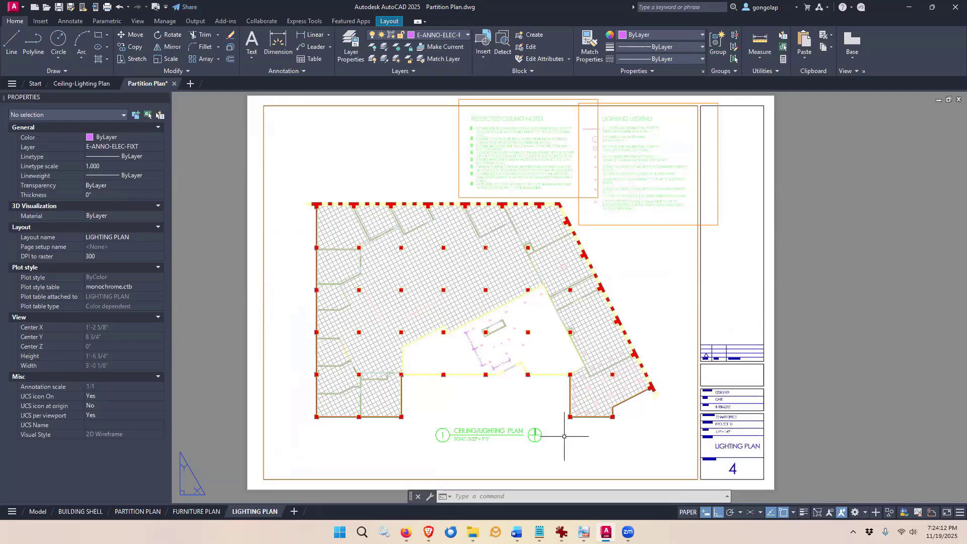
{"action": "scroll", "coordinate": [506, 417], "scroll_direction": "up", "scroll_amount": 2}
{"action": "scroll", "coordinate": [506, 417], "scroll_direction": "down", "scroll_amount": 2}
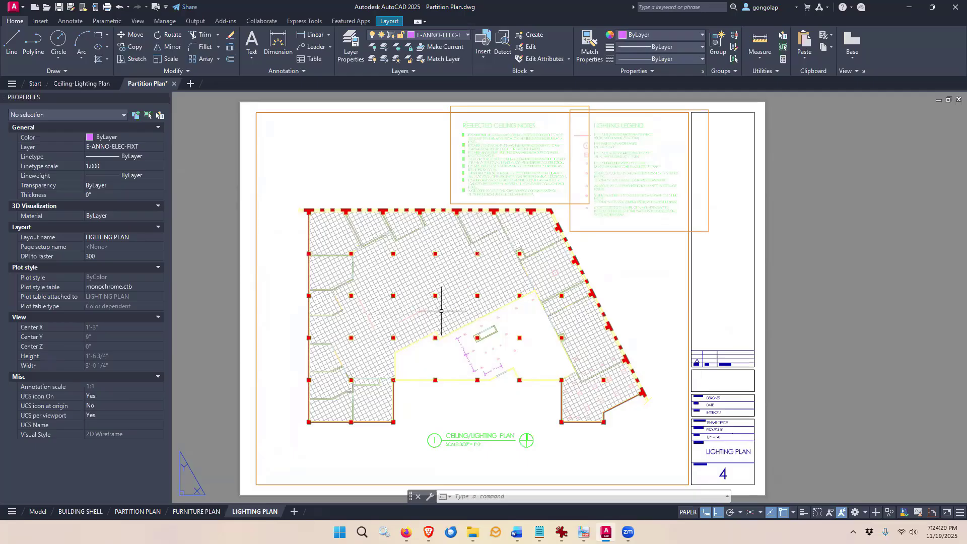
{"action": "scroll", "coordinate": [493, 361], "scroll_direction": "up", "scroll_amount": 2}
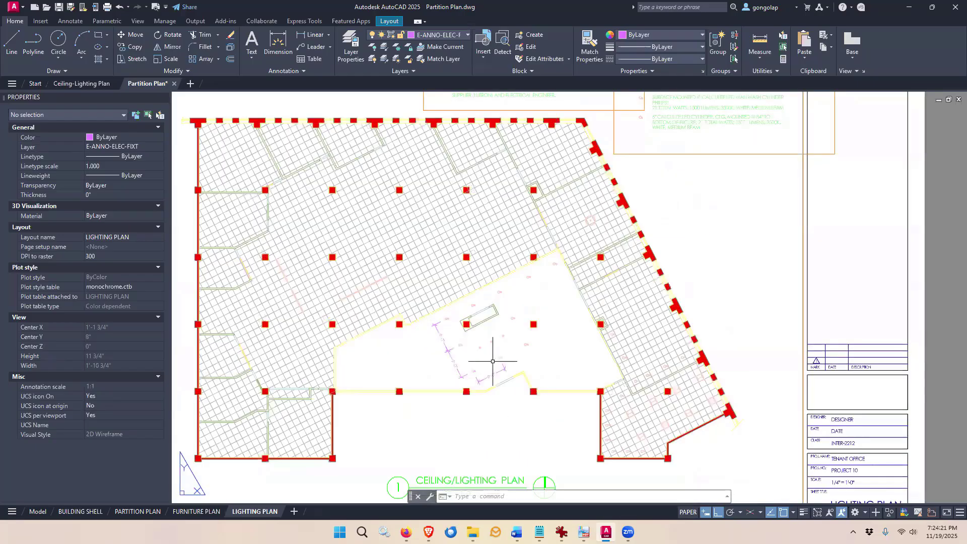
{"action": "scroll", "coordinate": [492, 361], "scroll_direction": "down", "scroll_amount": 4}
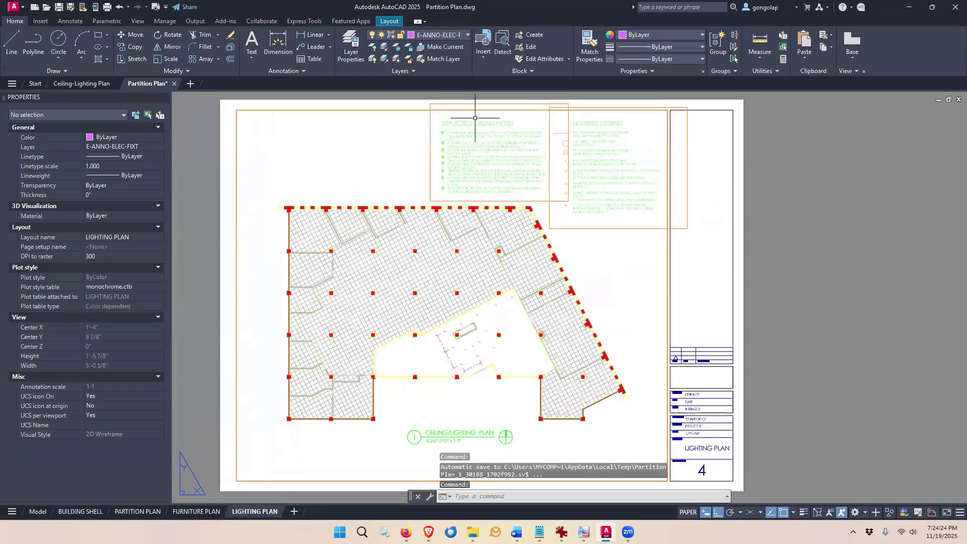
{"action": "scroll", "coordinate": [475, 118], "scroll_direction": "up", "scroll_amount": 3}
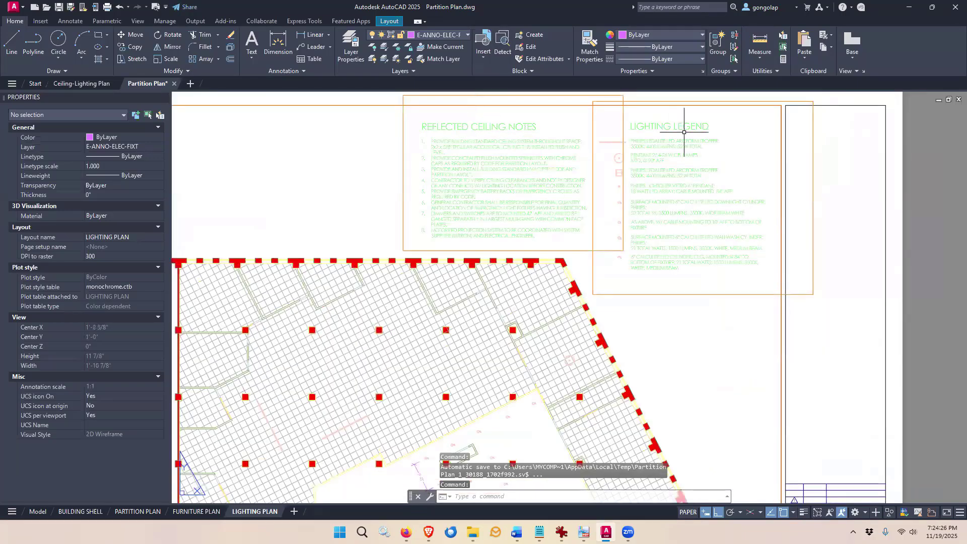
{"action": "scroll", "coordinate": [683, 132], "scroll_direction": "down", "scroll_amount": 3}
{"action": "scroll", "coordinate": [639, 259], "scroll_direction": "up", "scroll_amount": 1}
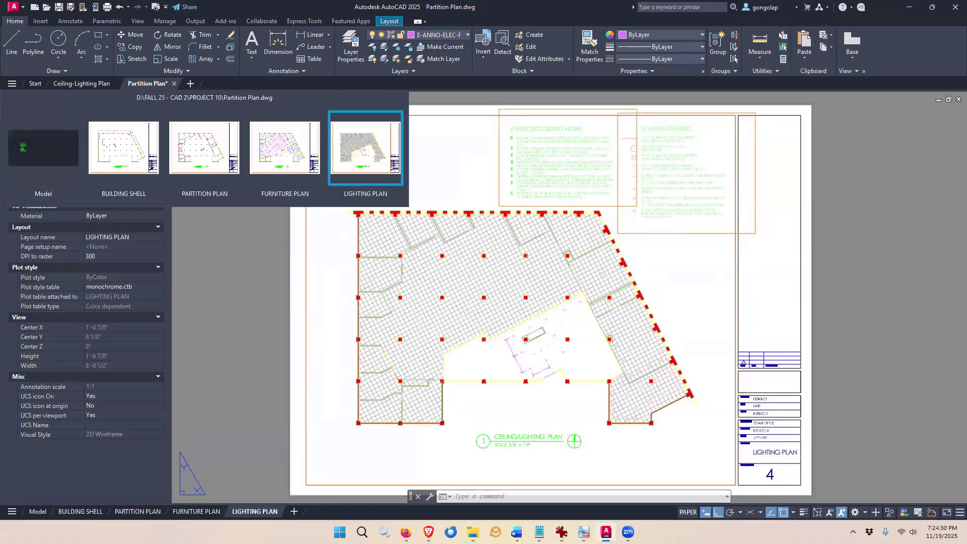
Step: Go through the FURNITURE PLAN, PARTITION PLAN and BUILDING SHELL layouts and examine the building shell plan near the entrance for stray lighting dimensions
{"action": "left_click", "coordinate": [200, 512]}
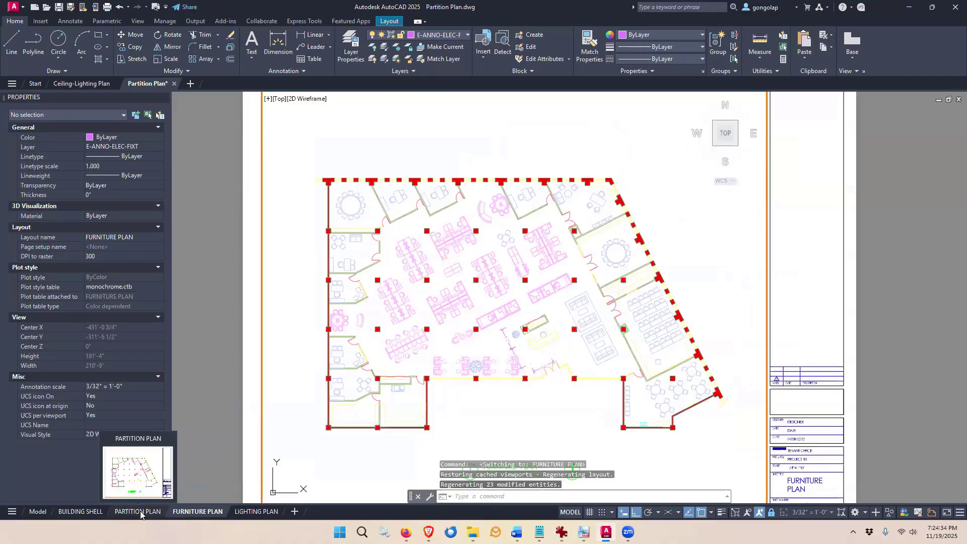
{"action": "left_click", "coordinate": [141, 513]}
{"action": "left_click", "coordinate": [83, 512]}
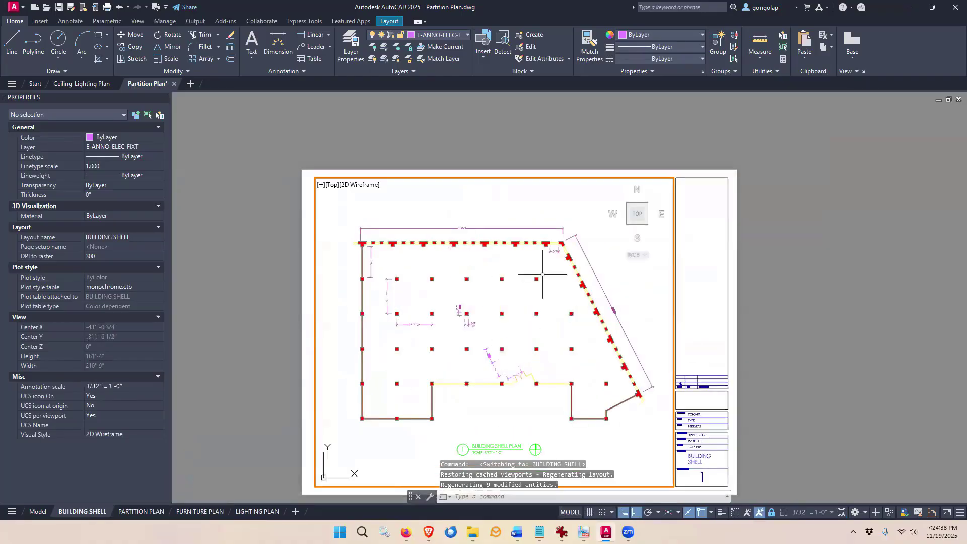
{"action": "middle_click_drag", "start_coordinate": [494, 338], "coordinate": [491, 306]}
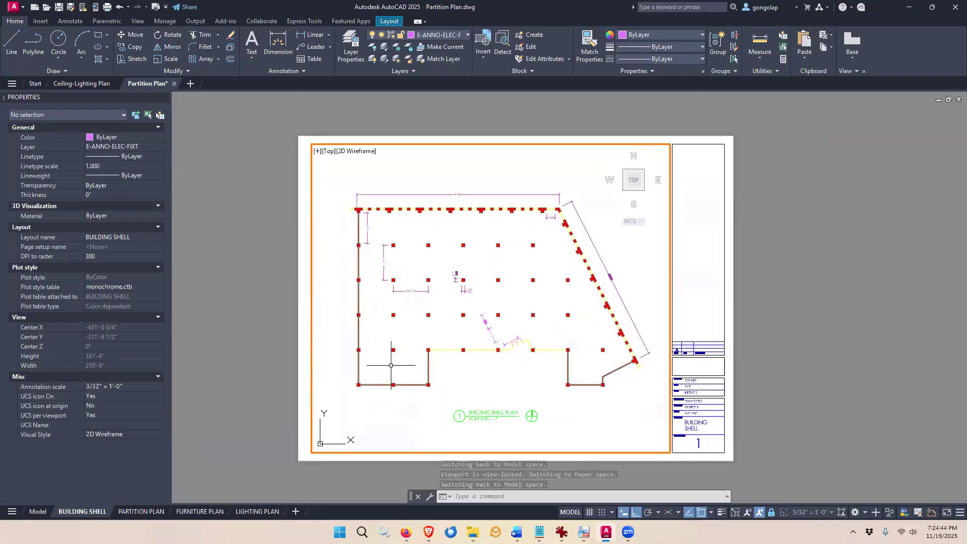
{"action": "scroll", "coordinate": [525, 340], "scroll_direction": "up", "scroll_amount": 5}
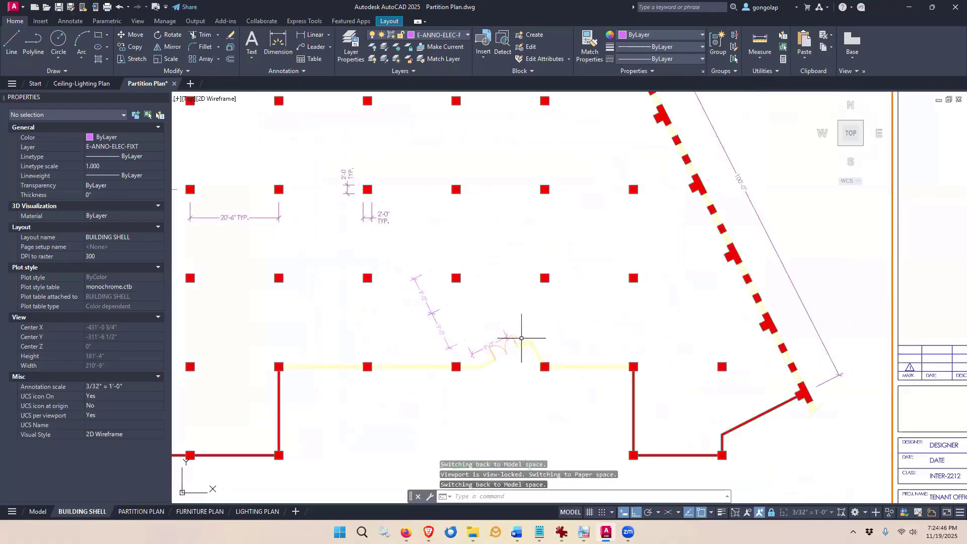
{"action": "scroll", "coordinate": [440, 315], "scroll_direction": "up", "scroll_amount": 3}
{"action": "scroll", "coordinate": [441, 307], "scroll_direction": "down", "scroll_amount": 3}
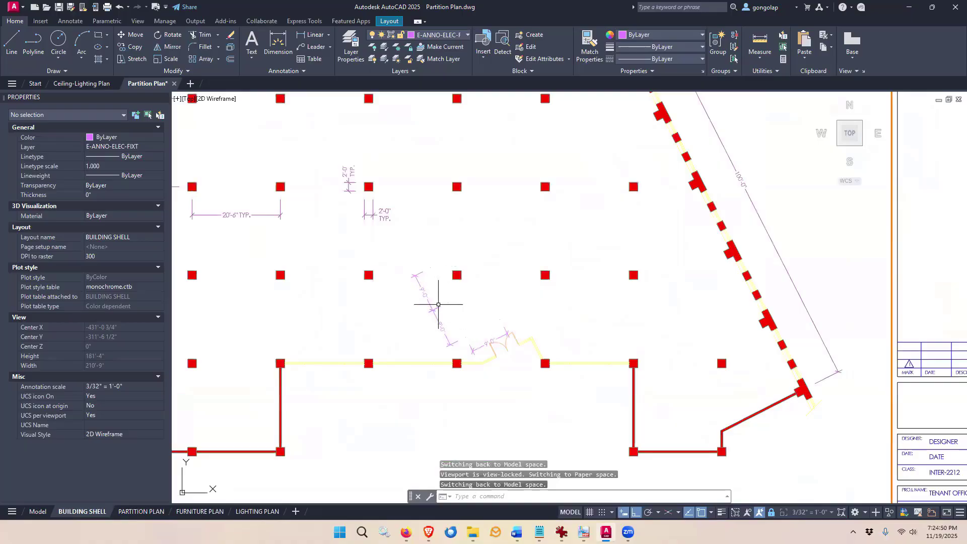
{"action": "scroll", "coordinate": [445, 304], "scroll_direction": "down", "scroll_amount": 4}
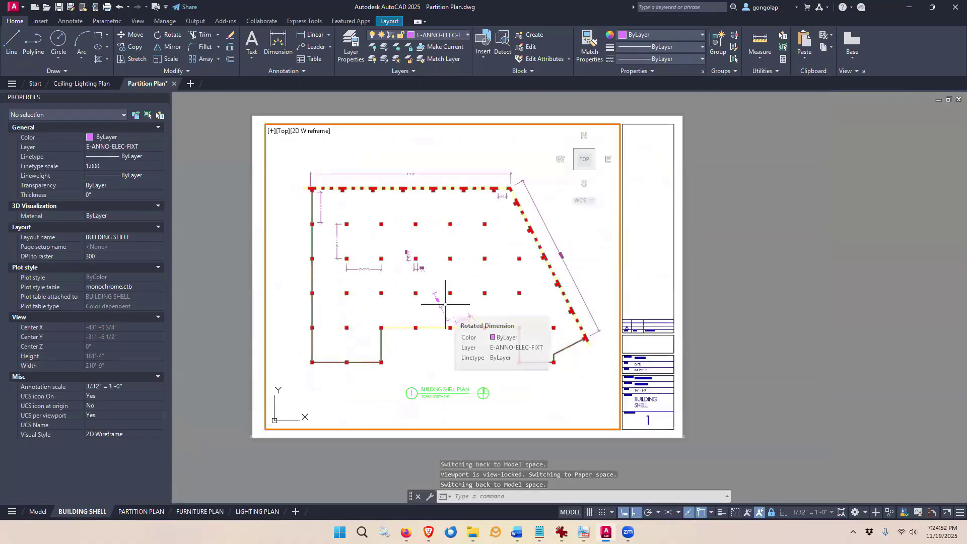
{"action": "scroll", "coordinate": [445, 304], "scroll_direction": "up", "scroll_amount": 4}
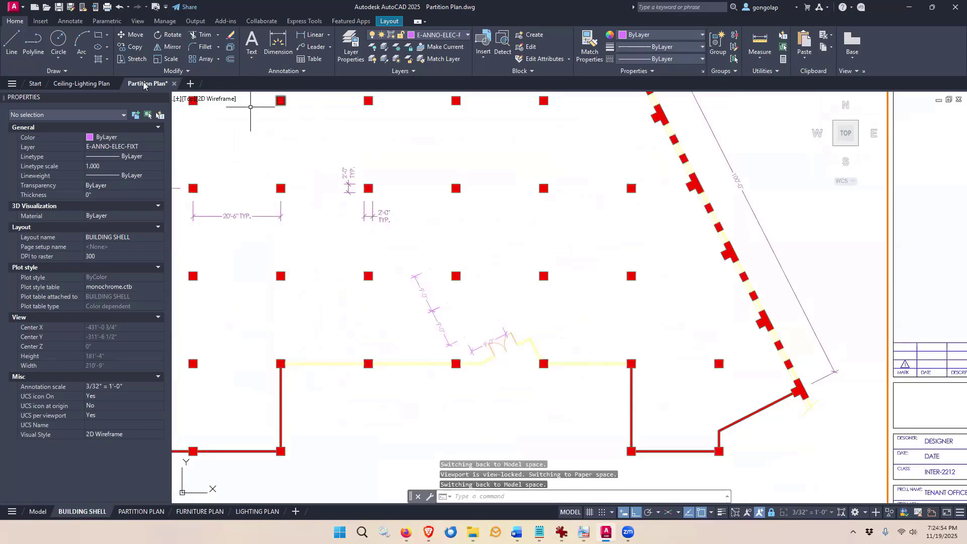
Step: Return to the LIGHTING PLAN layout and examine the light fixture dimensions near the entrance for comparison
{"action": "left_click", "coordinate": [260, 512]}
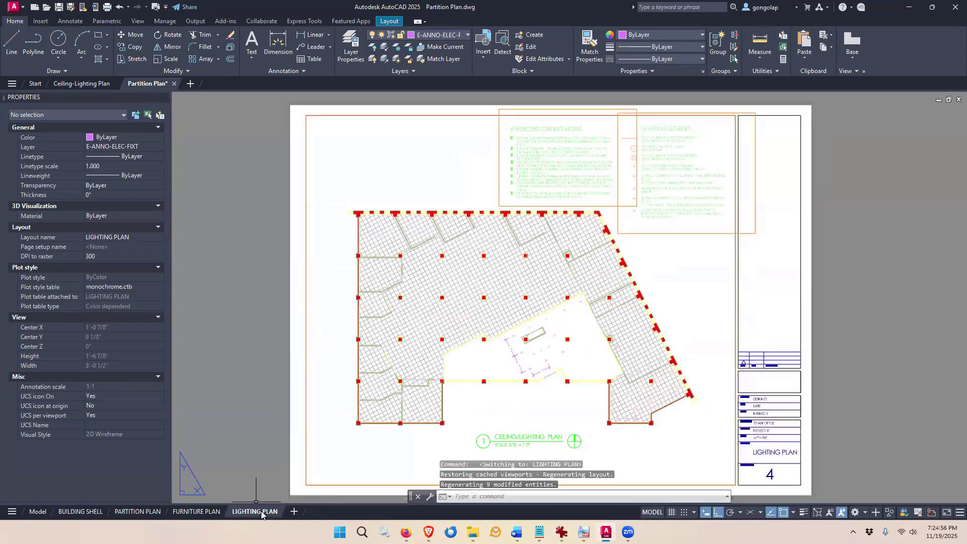
{"action": "scroll", "coordinate": [552, 356], "scroll_direction": "up", "scroll_amount": 2}
{"action": "scroll", "coordinate": [552, 357], "scroll_direction": "up", "scroll_amount": 4}
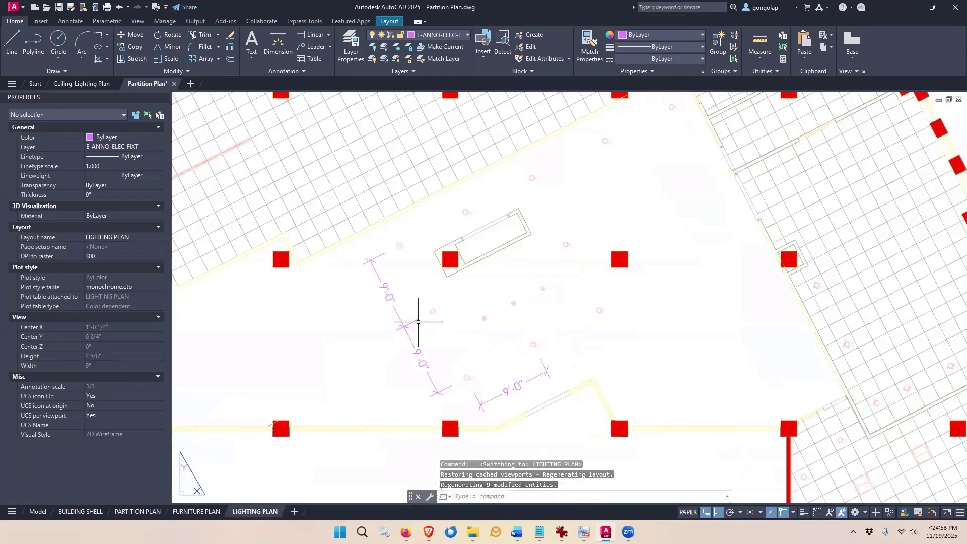
{"action": "scroll", "coordinate": [418, 322], "scroll_direction": "down", "scroll_amount": 4}
{"action": "scroll", "coordinate": [425, 330], "scroll_direction": "down", "scroll_amount": 2}
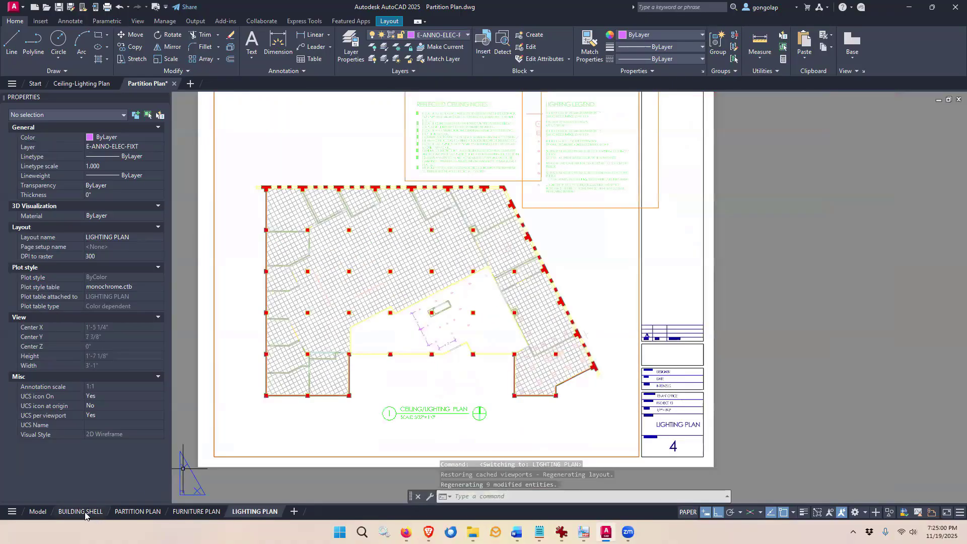
Step: Freeze the current layer E-ANNO-ELEC-FIXT in the BUILDING SHELL viewport by picking one of the fixture dimensions near the entrance
{"action": "left_click", "coordinate": [80, 512]}
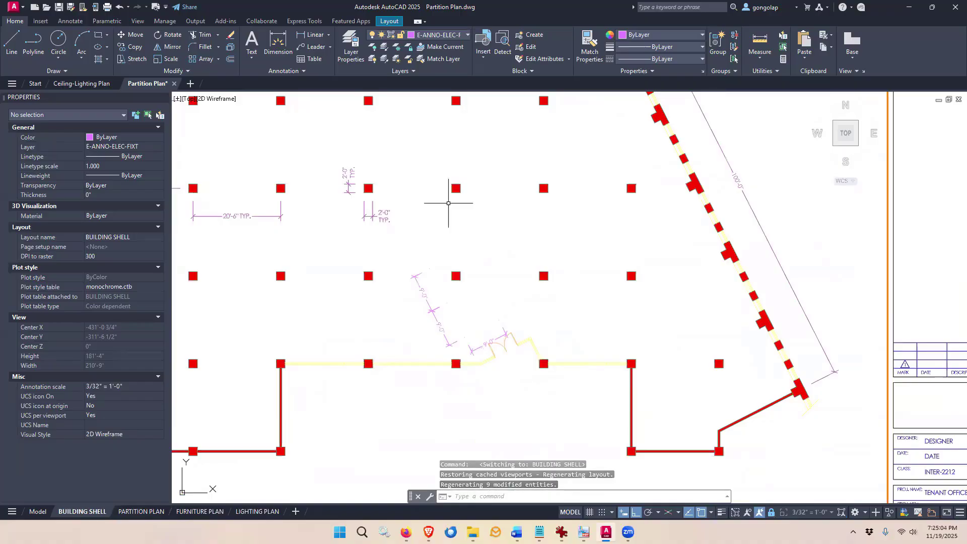
{"action": "left_click", "coordinate": [397, 46]}
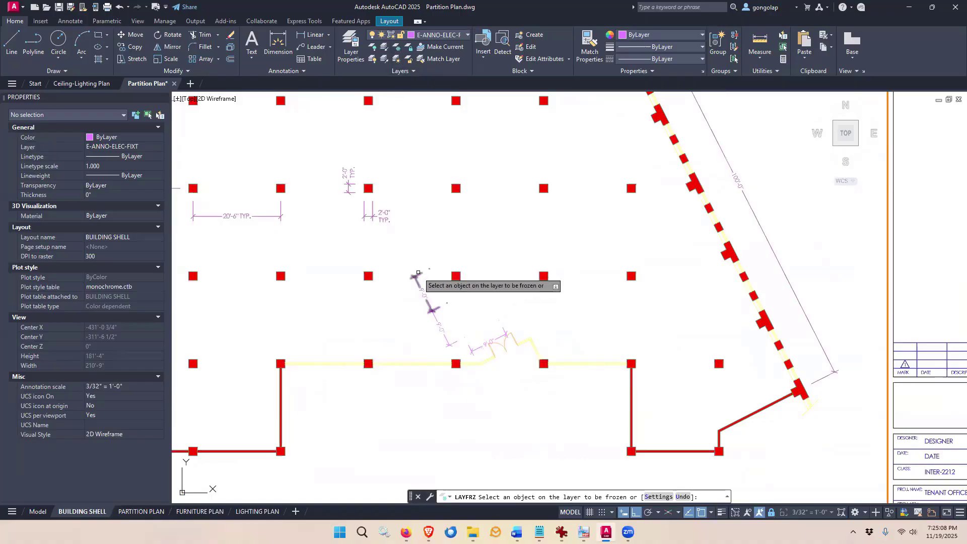
{"action": "left_click", "coordinate": [417, 273]}
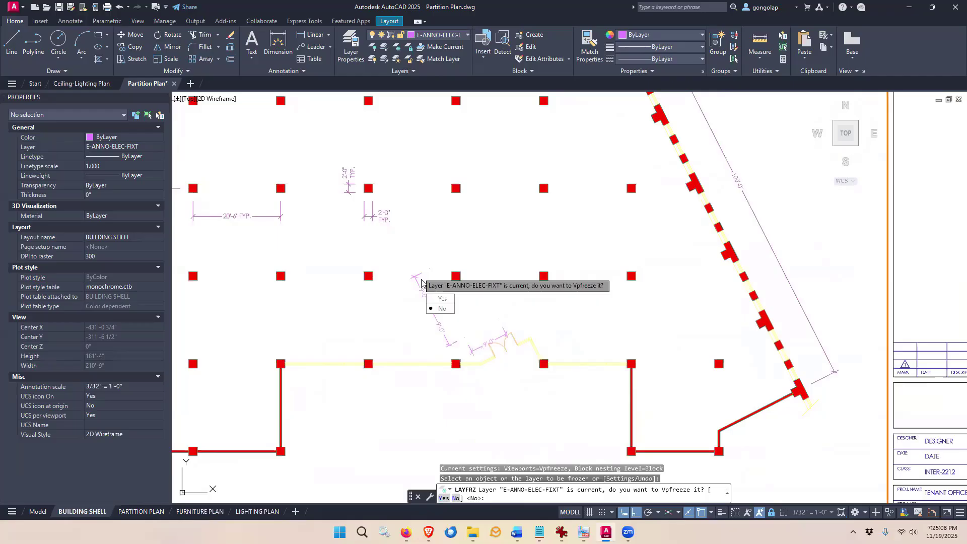
{"action": "left_click", "coordinate": [442, 299]}
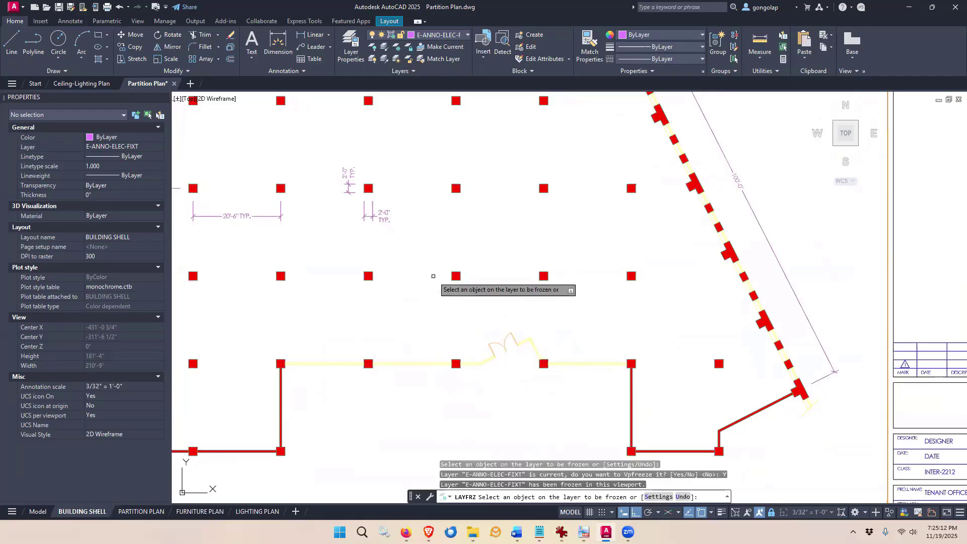
{"action": "scroll", "coordinate": [484, 303], "scroll_direction": "down", "scroll_amount": 2}
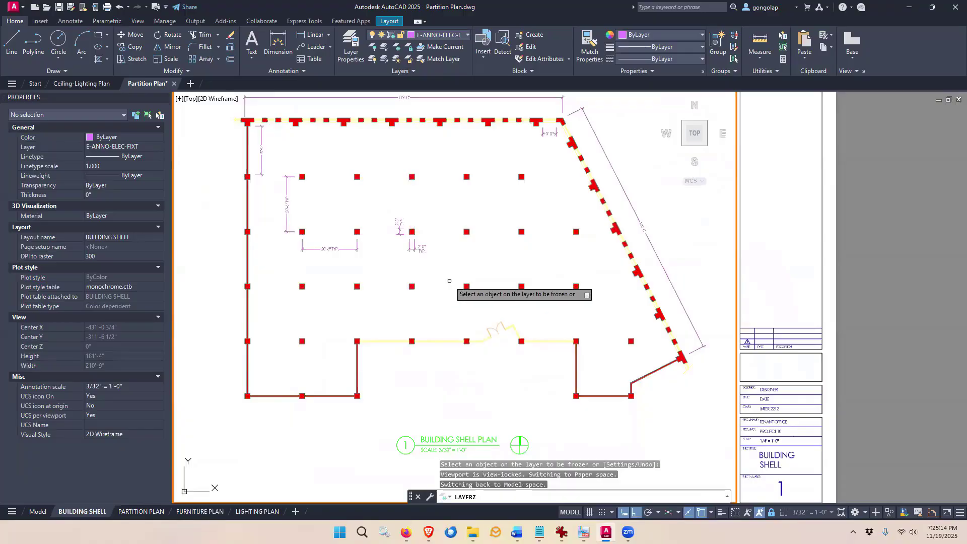
{"action": "middle_click_drag", "start_coordinate": [394, 380], "coordinate": [395, 374]}
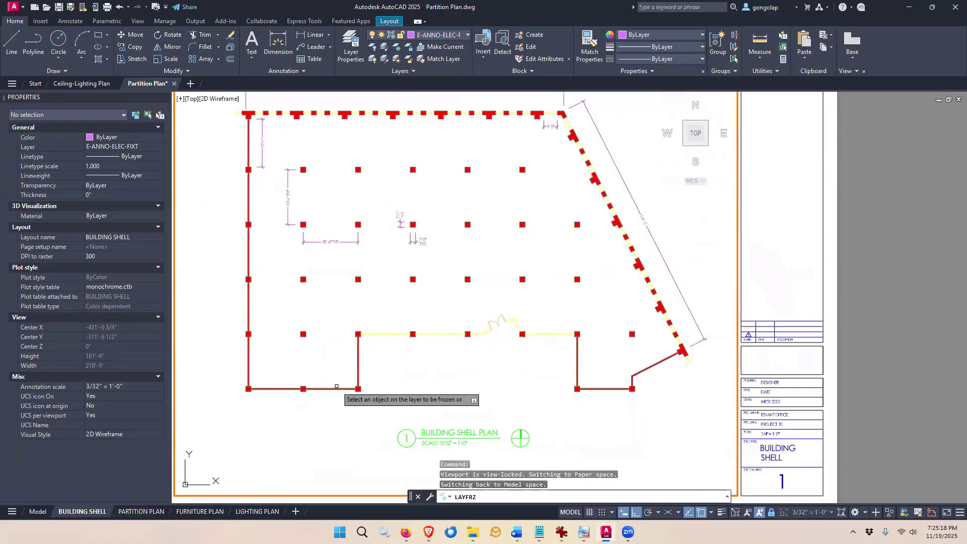
Step: On the PARTITION PLAN layout, freeze the current layer E-ANNO-ELEC-FIXT in the viewport by picking a fixture dimension near the entrance
{"action": "left_click", "coordinate": [146, 512]}
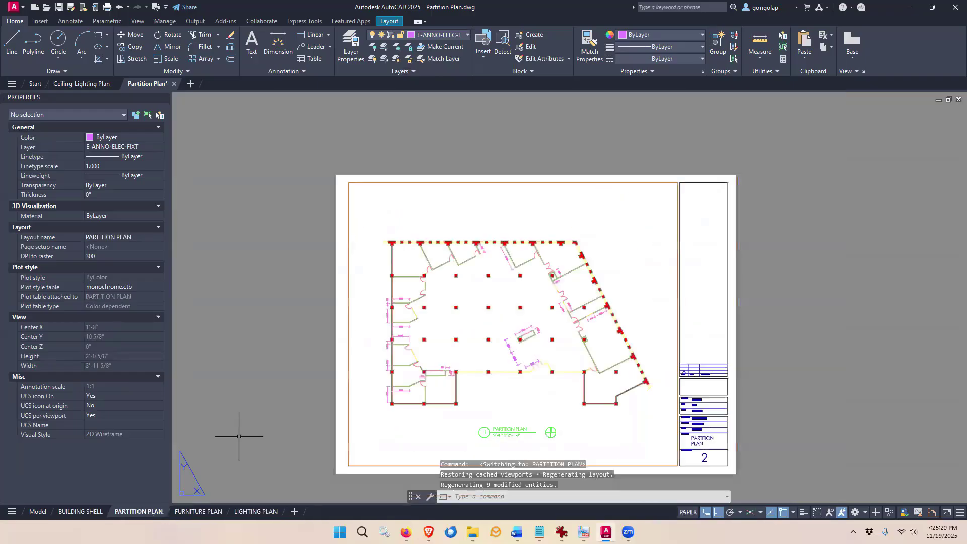
{"action": "scroll", "coordinate": [545, 355], "scroll_direction": "up", "scroll_amount": 4}
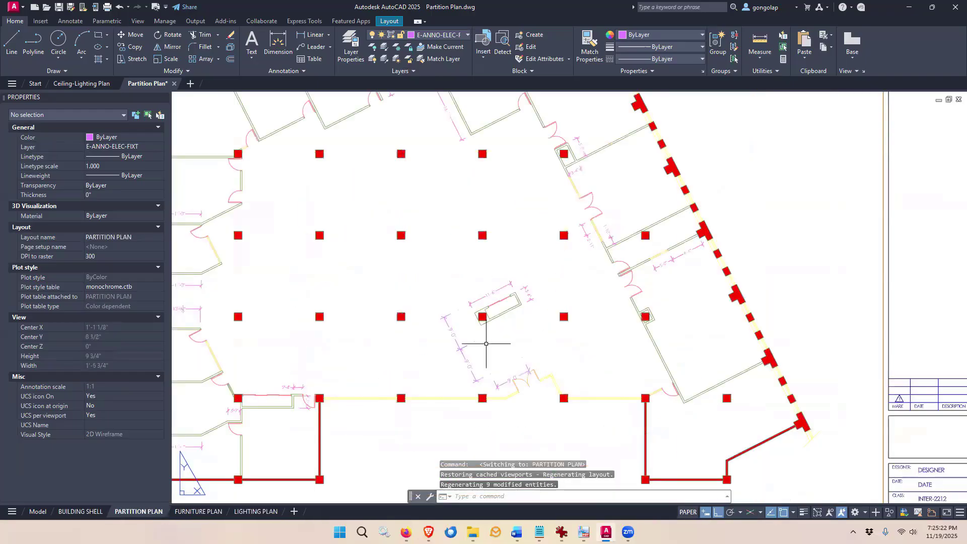
{"action": "middle_click_drag", "start_coordinate": [491, 346], "coordinate": [496, 318]}
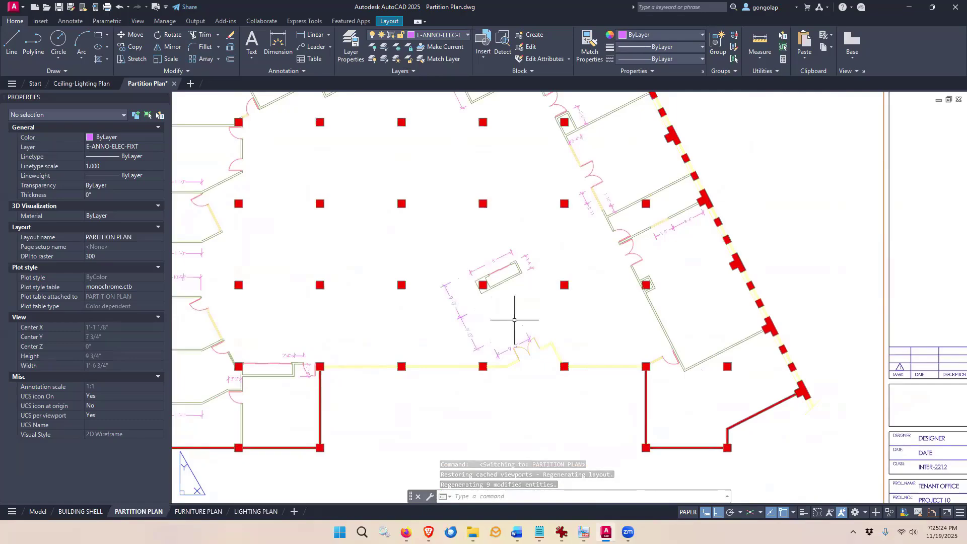
{"action": "double_click", "coordinate": [514, 319]}
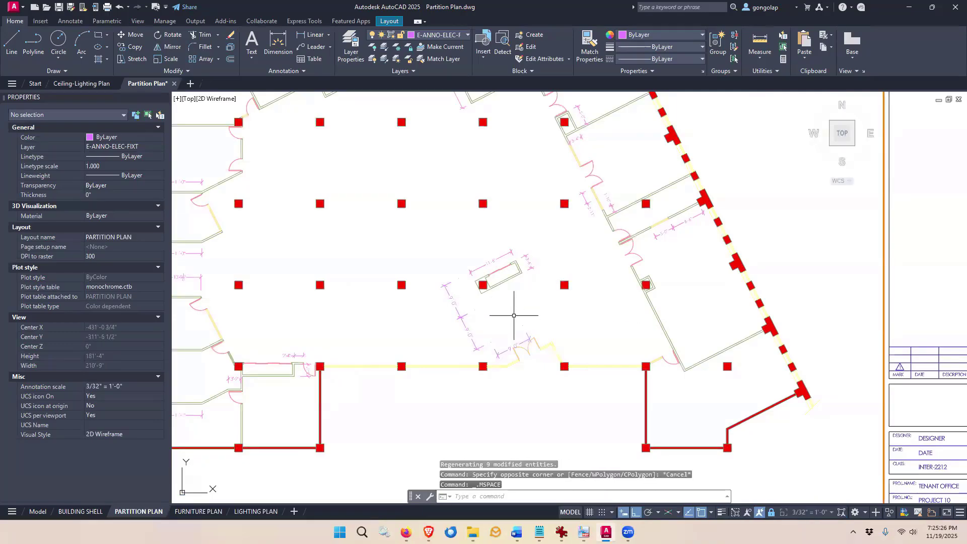
{"action": "left_click", "coordinate": [397, 46]}
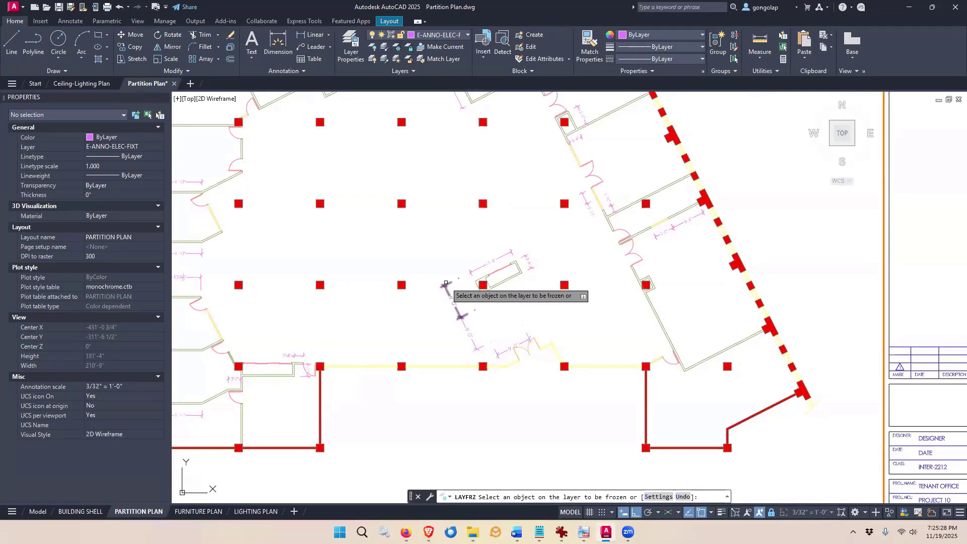
{"action": "left_click", "coordinate": [445, 283]}
{"action": "left_click", "coordinate": [467, 314]}
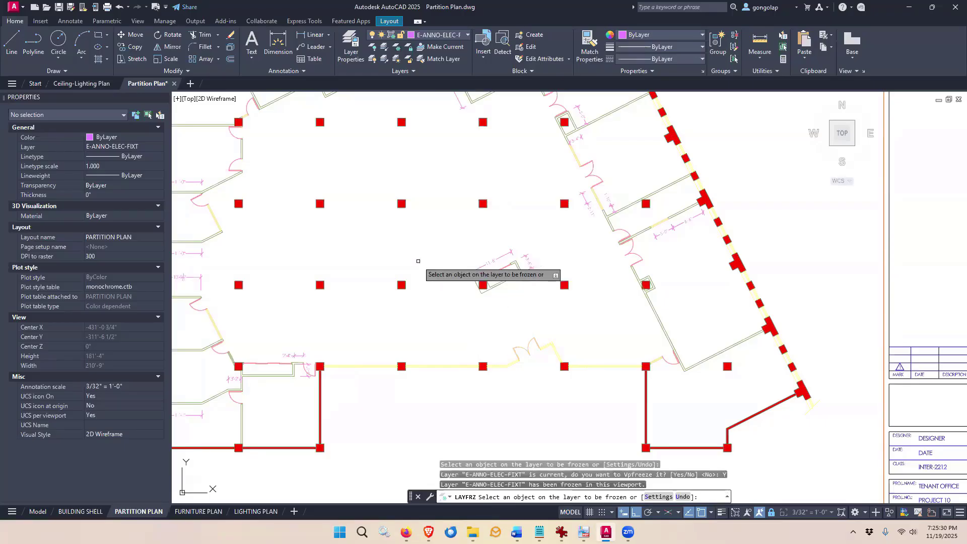
{"action": "key", "text": "Escape"}
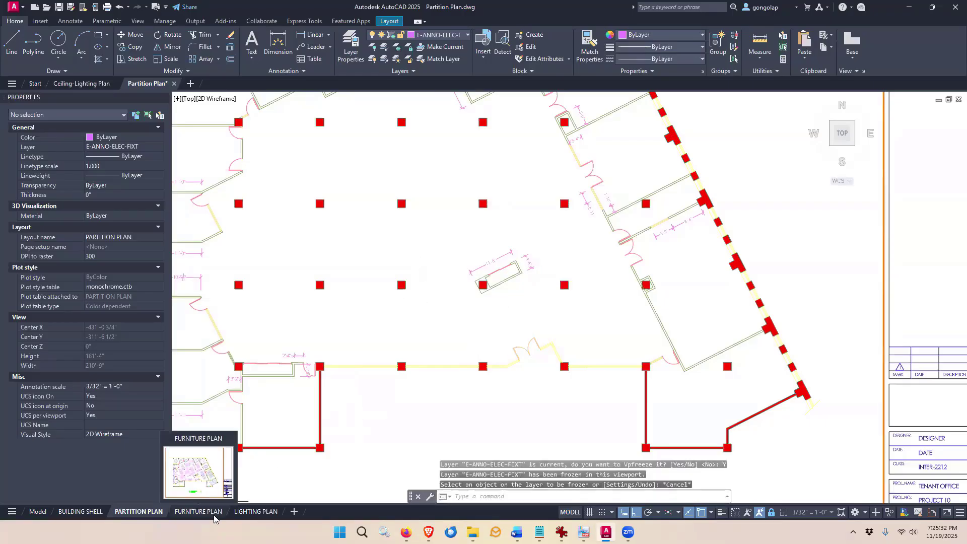
Step: Freeze the current layer E-ANNO-ELEC-FIXT in the FURNITURE PLAN viewport by picking a fixture dimension near the entrance, and return to paper space
{"action": "left_click", "coordinate": [199, 511]}
{"action": "scroll", "coordinate": [491, 464], "scroll_direction": "up", "scroll_amount": 3}
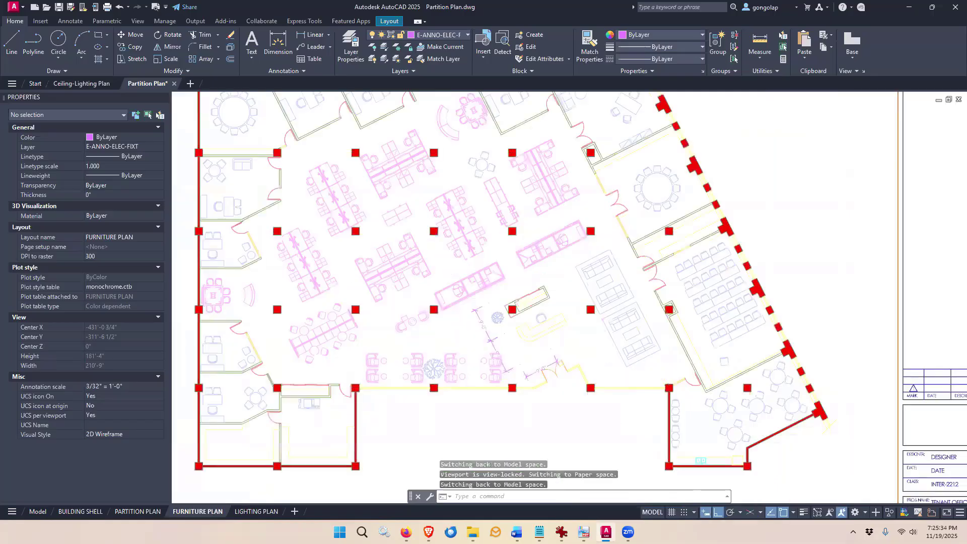
{"action": "scroll", "coordinate": [501, 339], "scroll_direction": "up", "scroll_amount": 2}
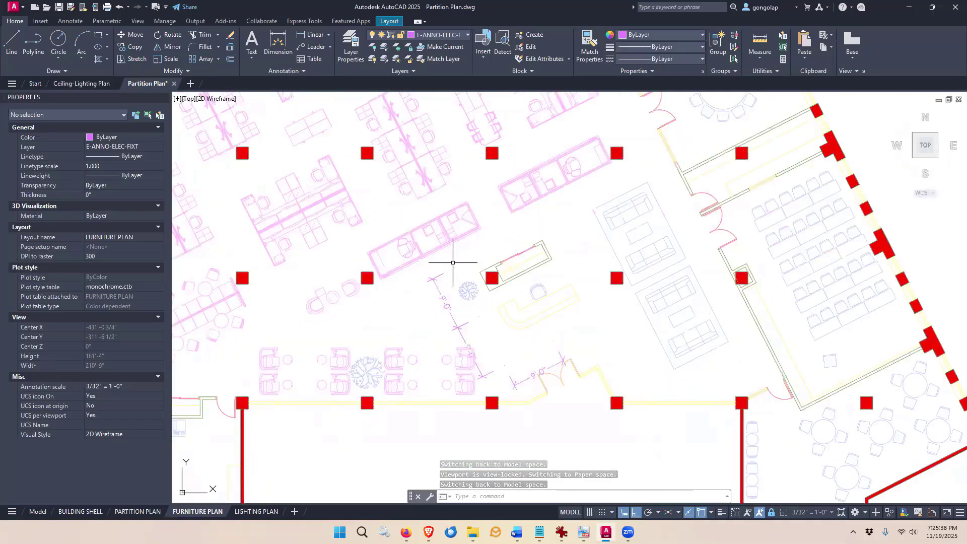
{"action": "left_click", "coordinate": [398, 48]}
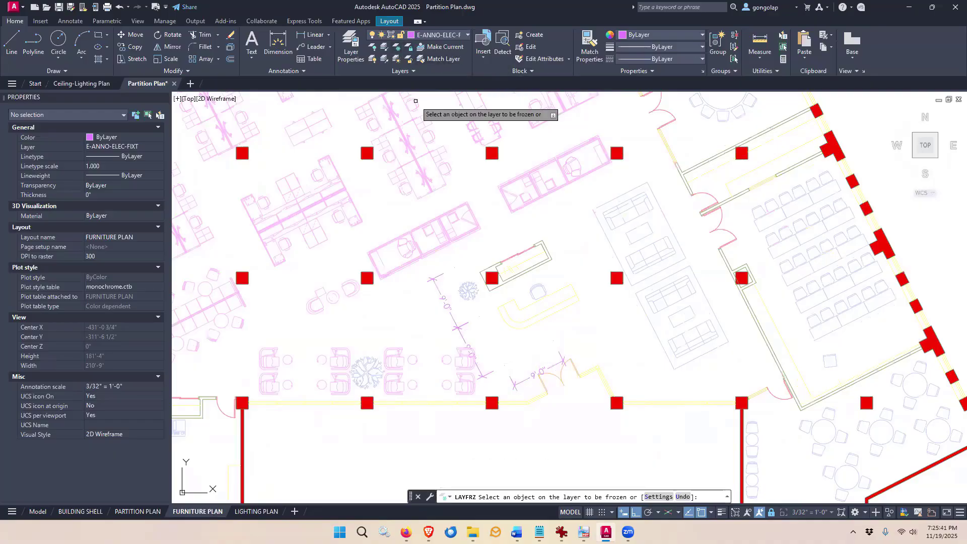
{"action": "left_click", "coordinate": [436, 280]}
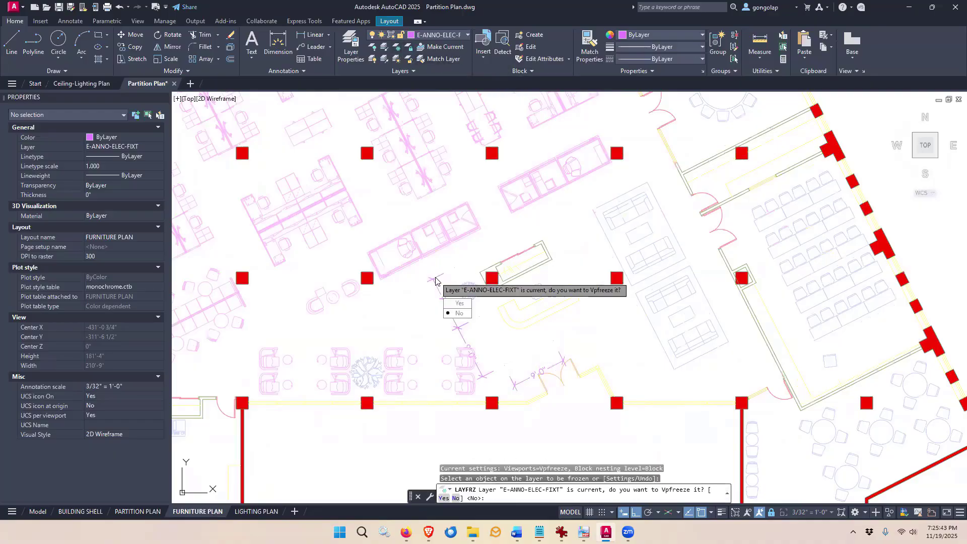
{"action": "left_click", "coordinate": [463, 304]}
{"action": "key", "text": "Return"}
{"action": "scroll", "coordinate": [466, 277], "scroll_direction": "down", "scroll_amount": 5}
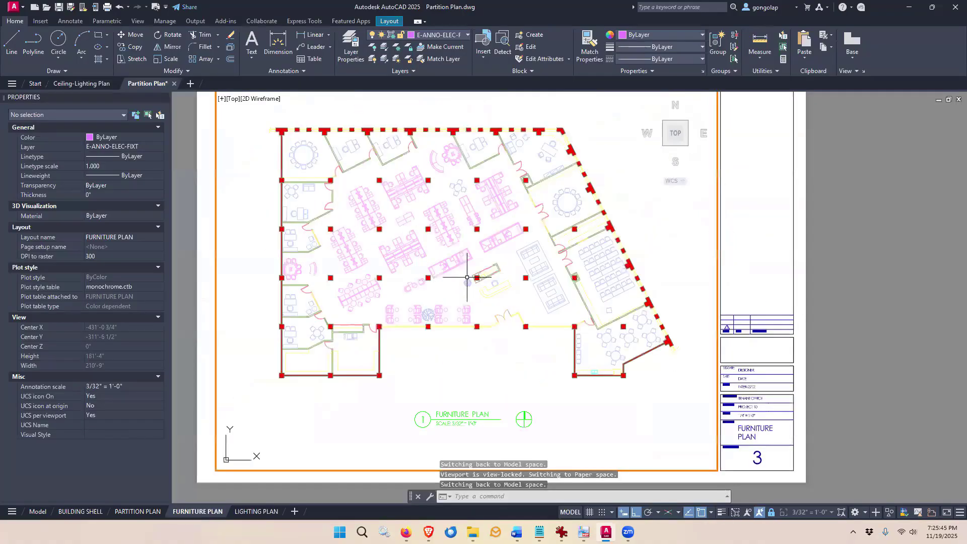
{"action": "double_click", "coordinate": [207, 353]}
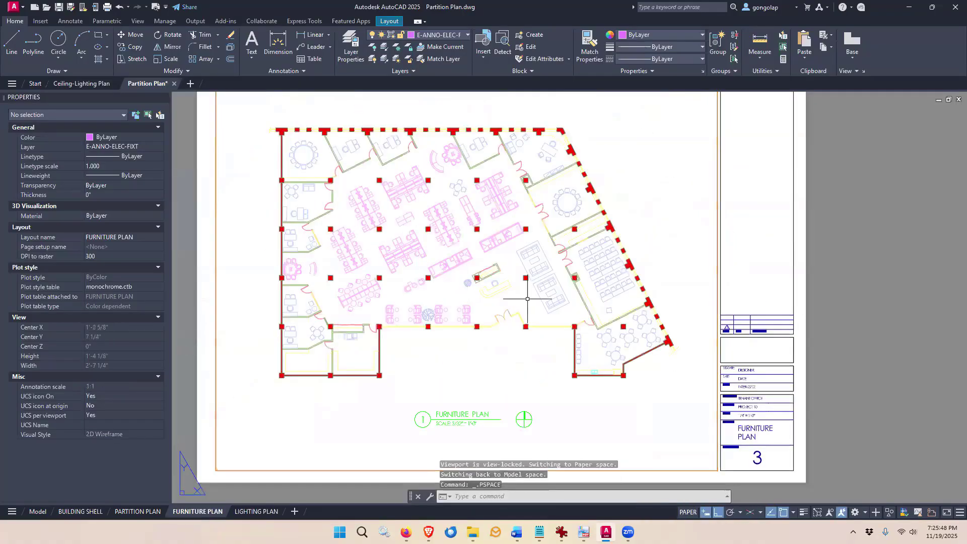
{"action": "middle_click_drag", "start_coordinate": [527, 298], "coordinate": [521, 314]}
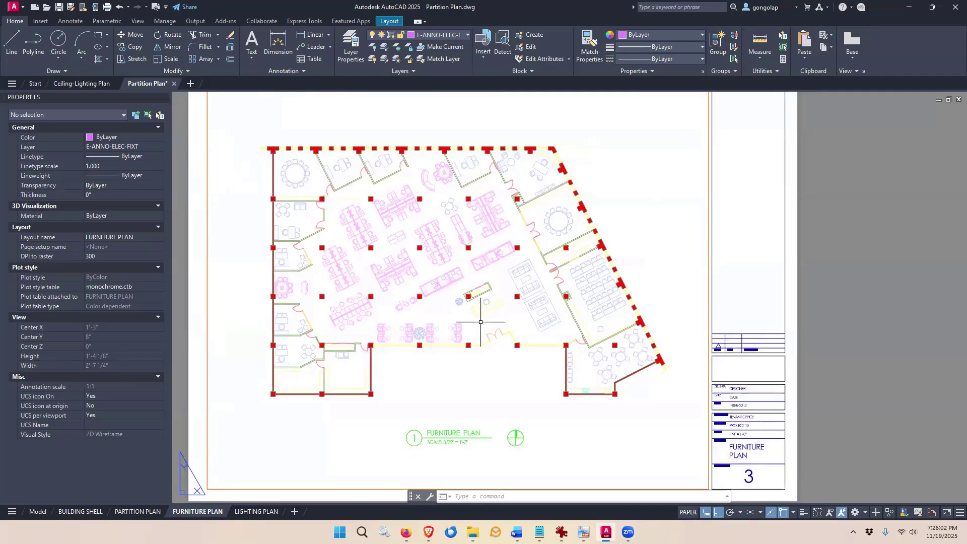
{"action": "double_click", "coordinate": [480, 322]}
{"action": "key", "text": "Escape"}
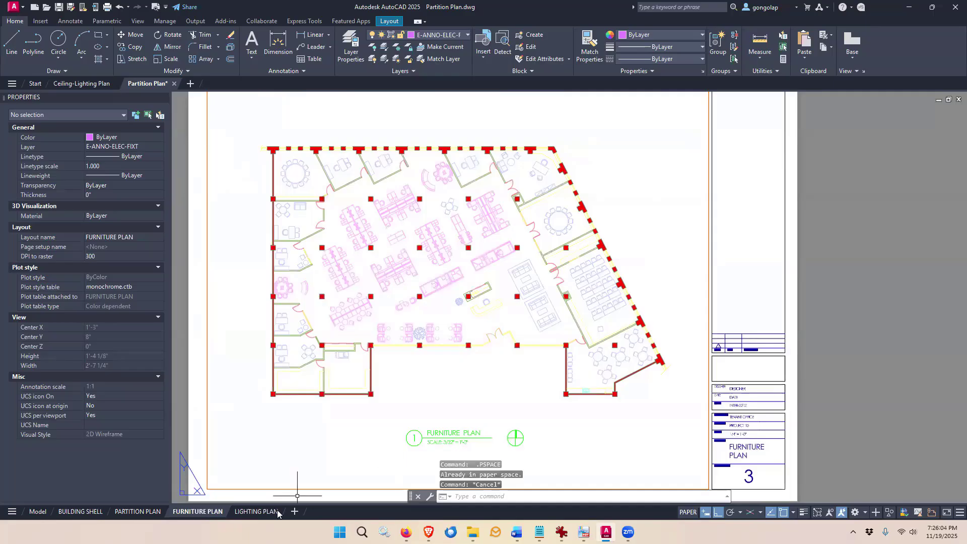
Step: Go through the LIGHTING PLAN, FURNITURE PLAN and PARTITION PLAN layouts to check where the light fixture dimensions are displayed
{"action": "left_click", "coordinate": [245, 517]}
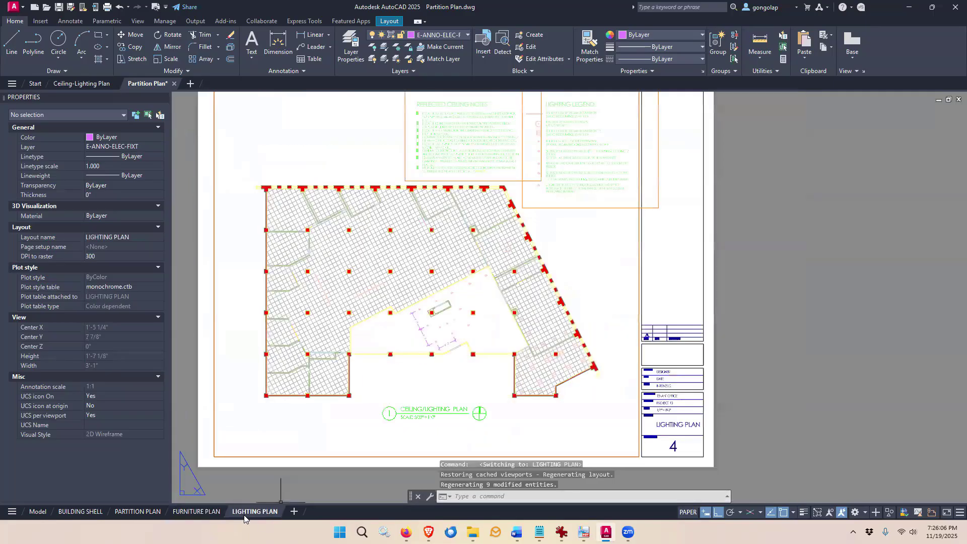
{"action": "left_click", "coordinate": [188, 511]}
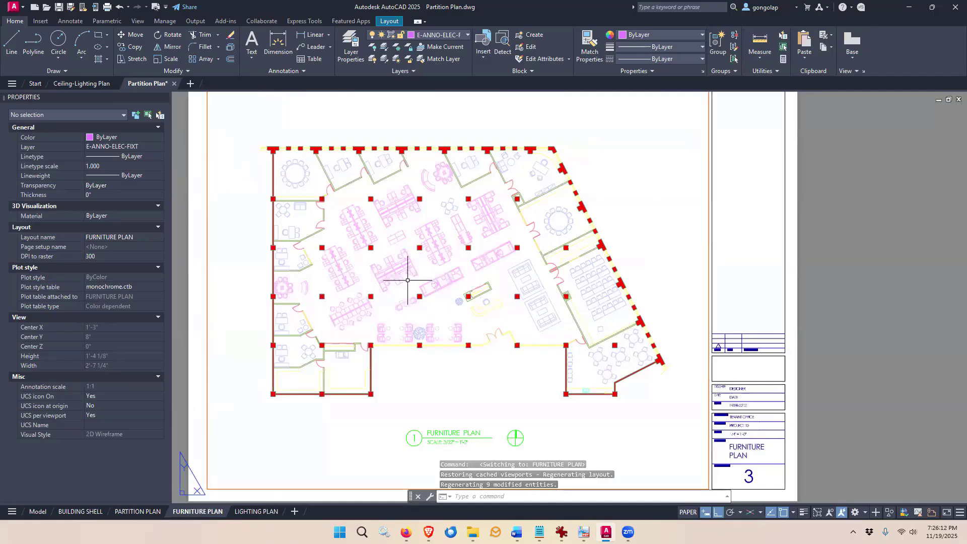
{"action": "left_click", "coordinate": [135, 510]}
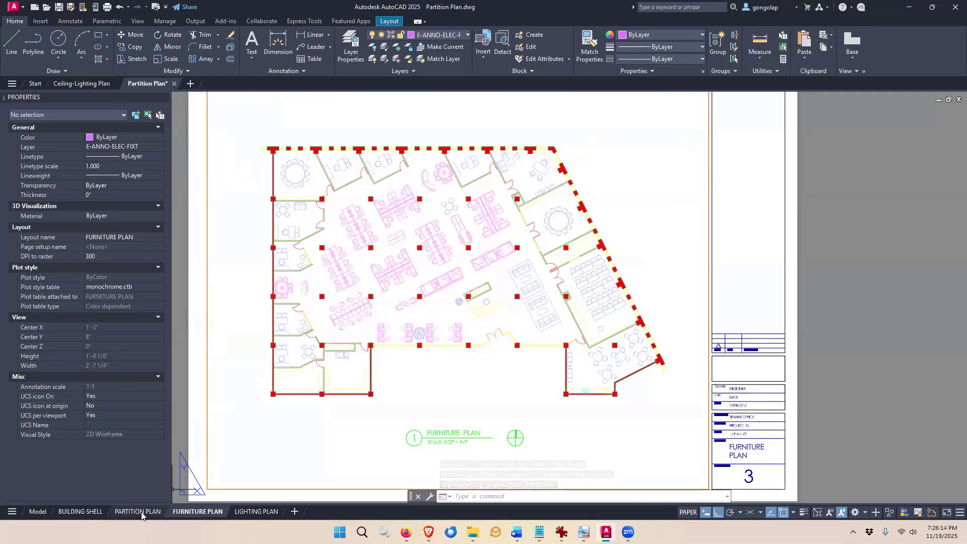
Step: Switch to the BUILDING SHELL layout and leave its active viewport to return to paper space
{"action": "left_click", "coordinate": [82, 511]}
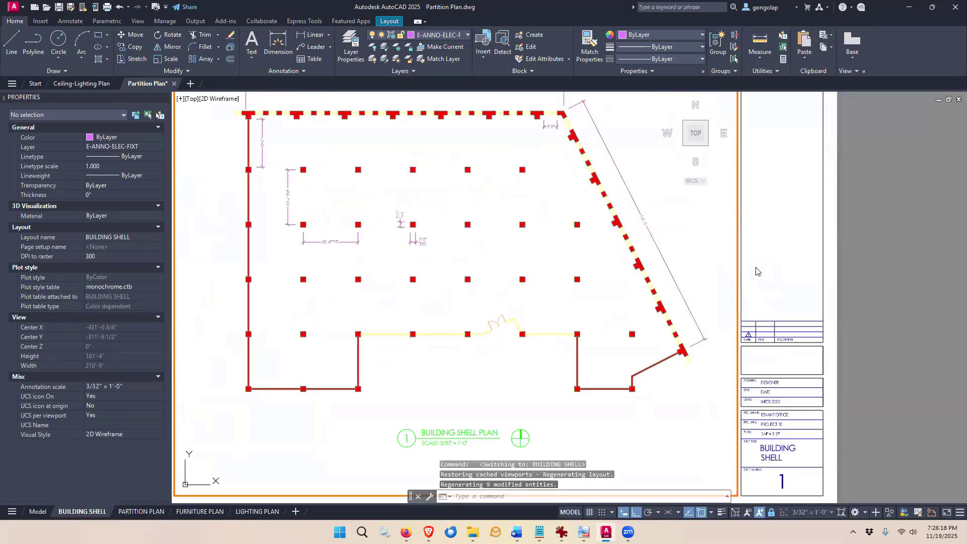
{"action": "key", "text": "Escape"}
{"action": "double_click", "coordinate": [744, 282]}
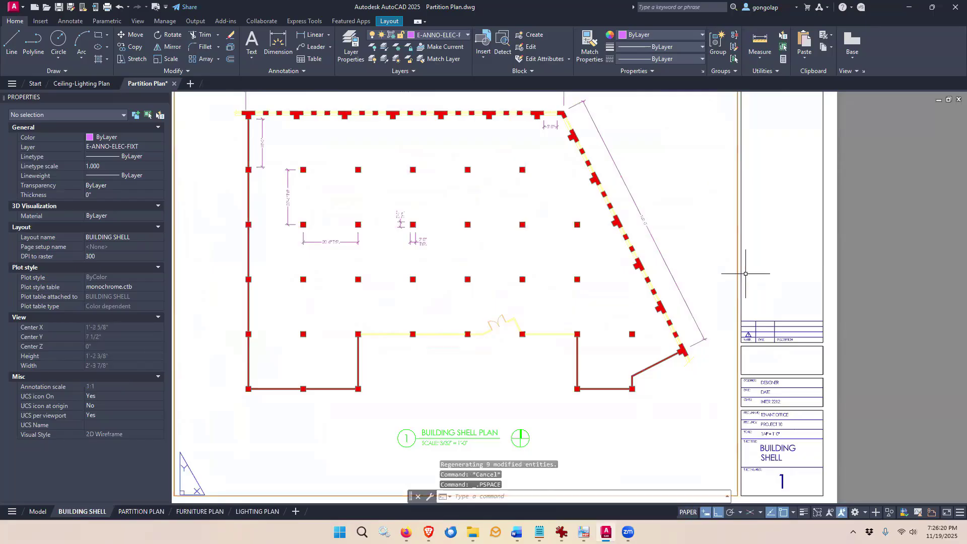
{"action": "scroll", "coordinate": [687, 288], "scroll_direction": "down", "scroll_amount": 2}
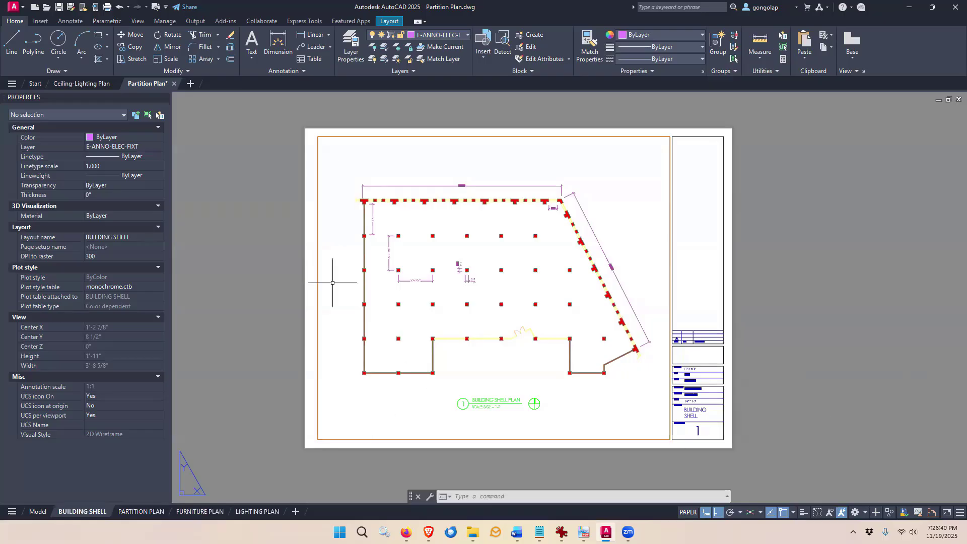
{"action": "mouse_move", "coordinate": [71, 86]}
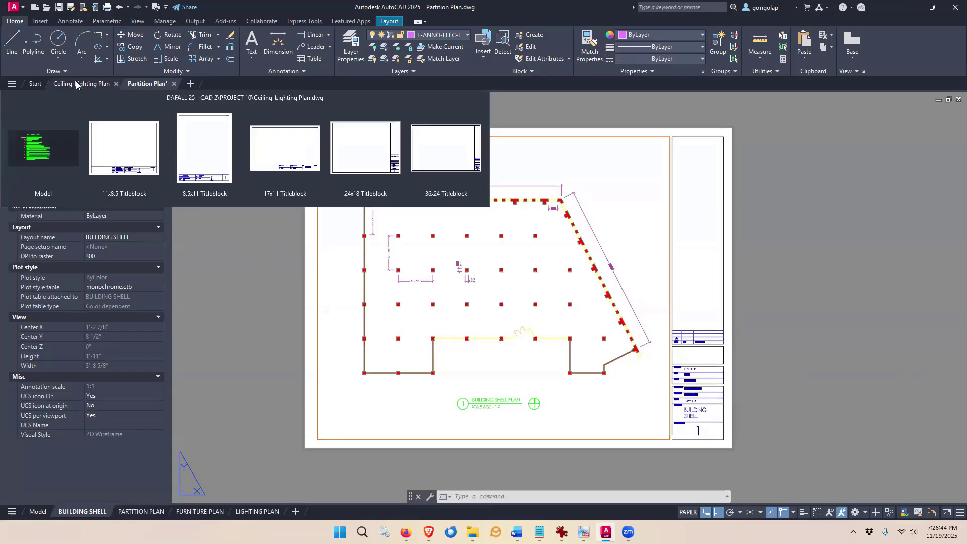
{"action": "mouse_move", "coordinate": [149, 84]}
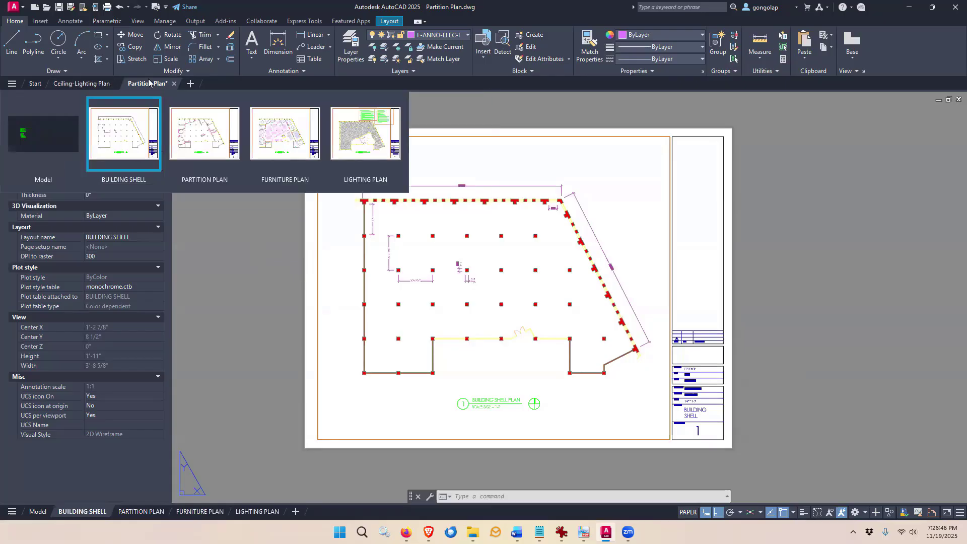